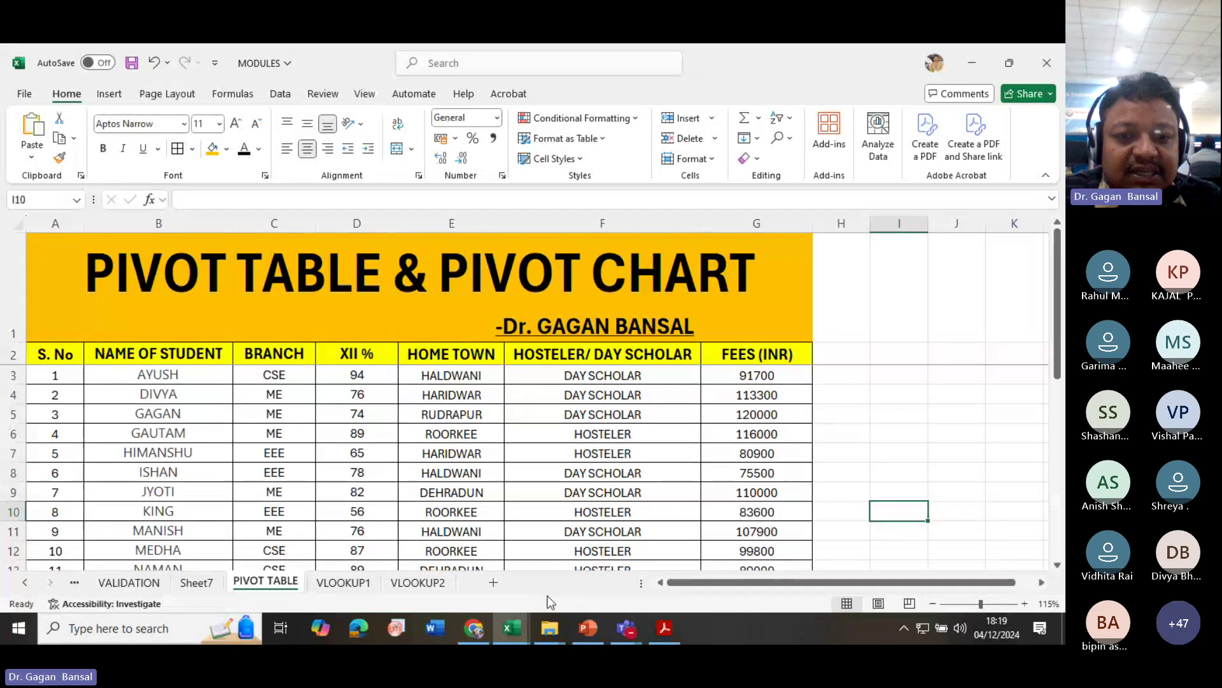
- Switch to the Teams meeting window and download the participants' attendance list
mouse_move(480, 627)
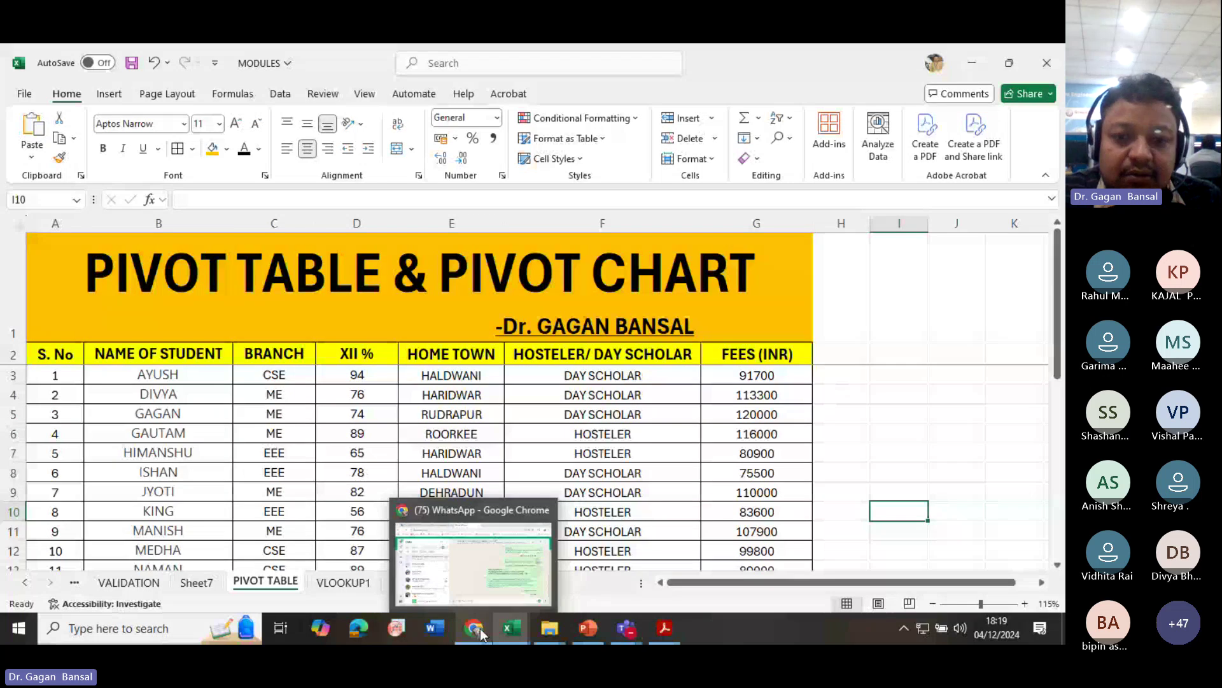
mouse_move(623, 630)
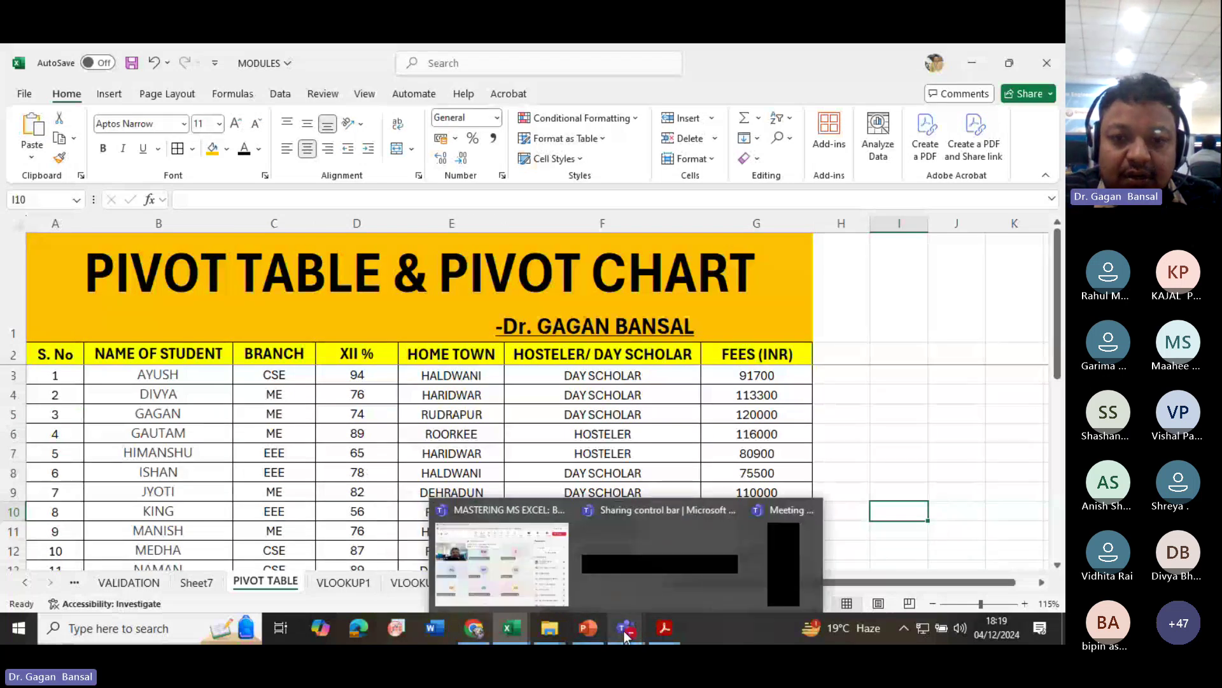
click(494, 578)
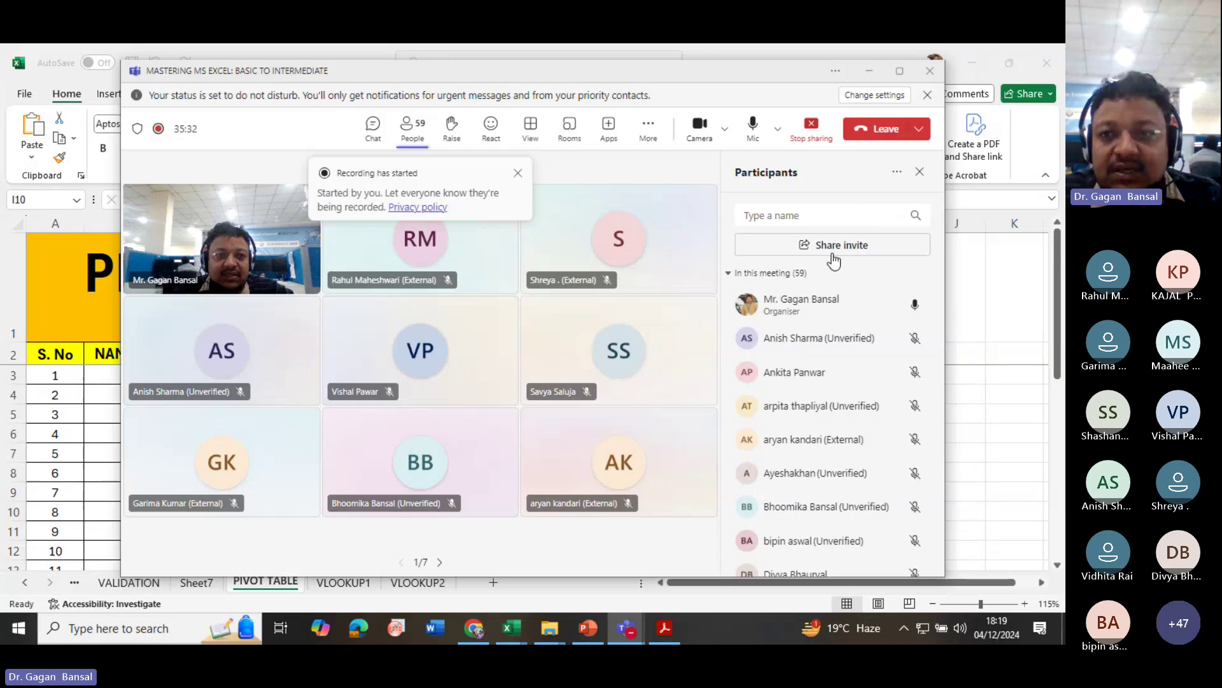
click(897, 172)
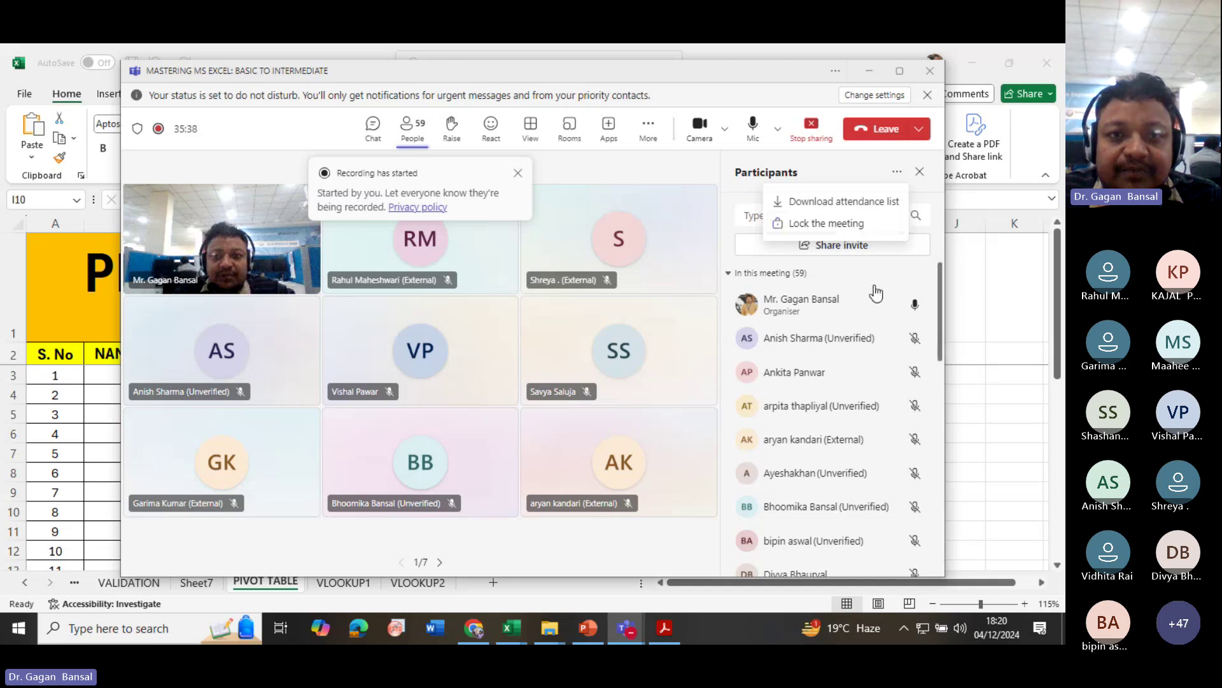
click(836, 205)
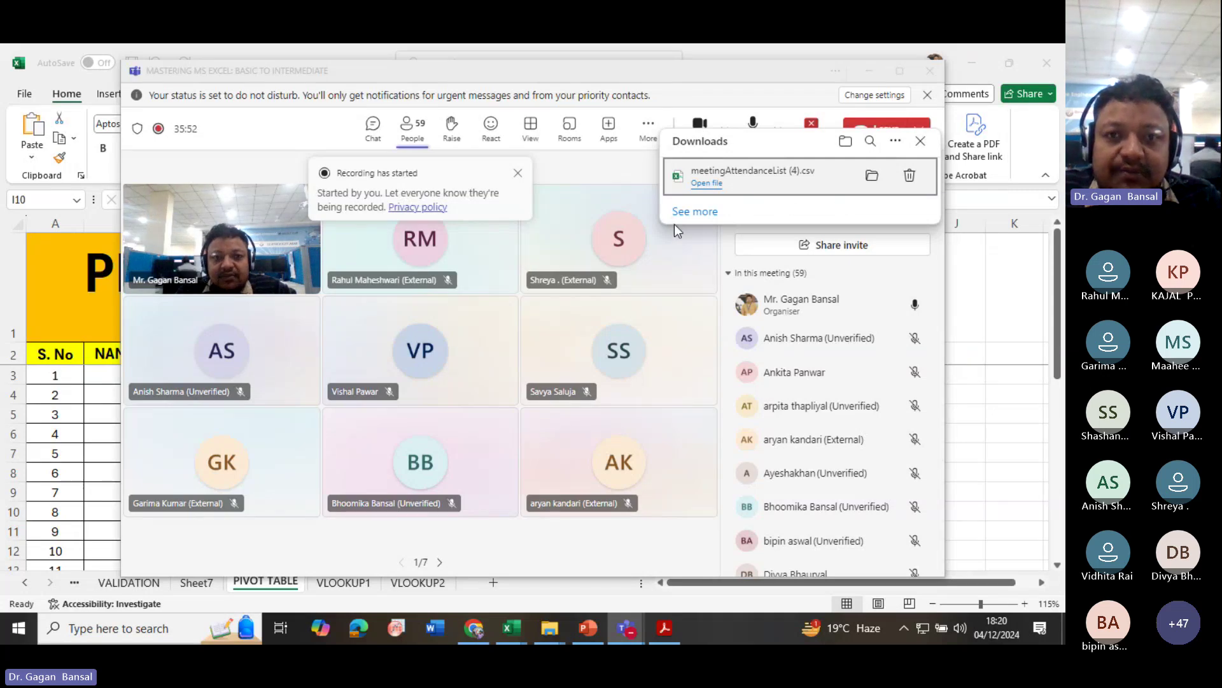
- Maximize the meeting window and dismiss the download notice for the attendance list
click(900, 72)
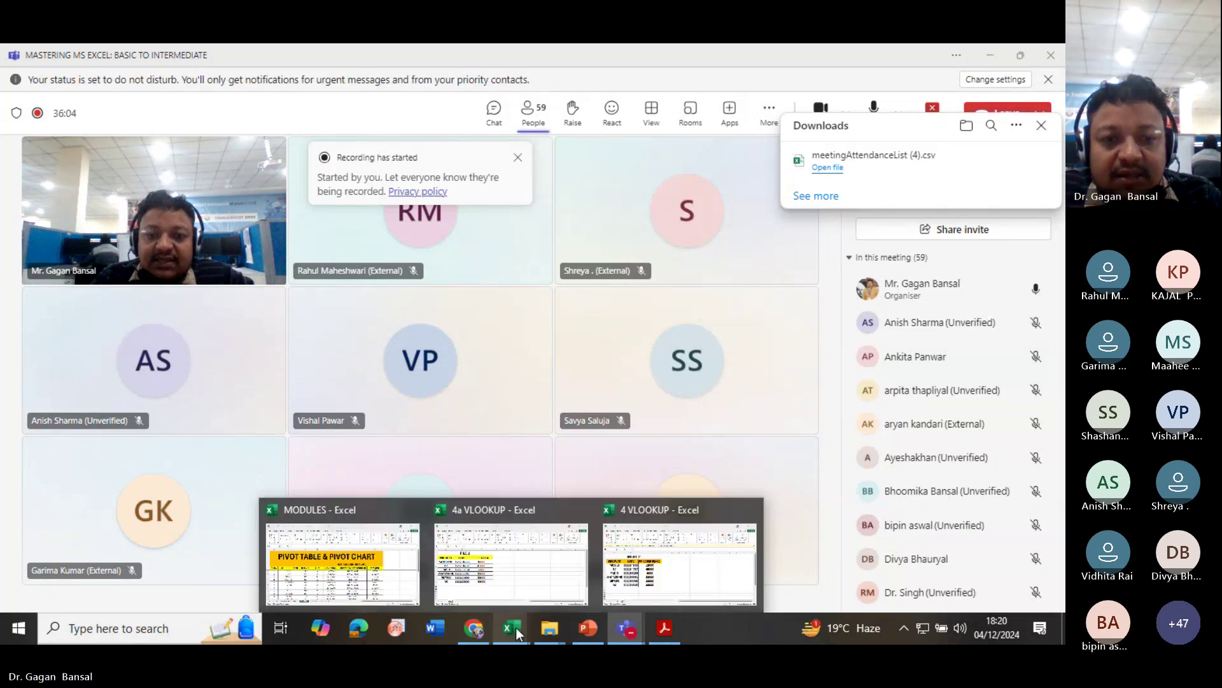
click(318, 563)
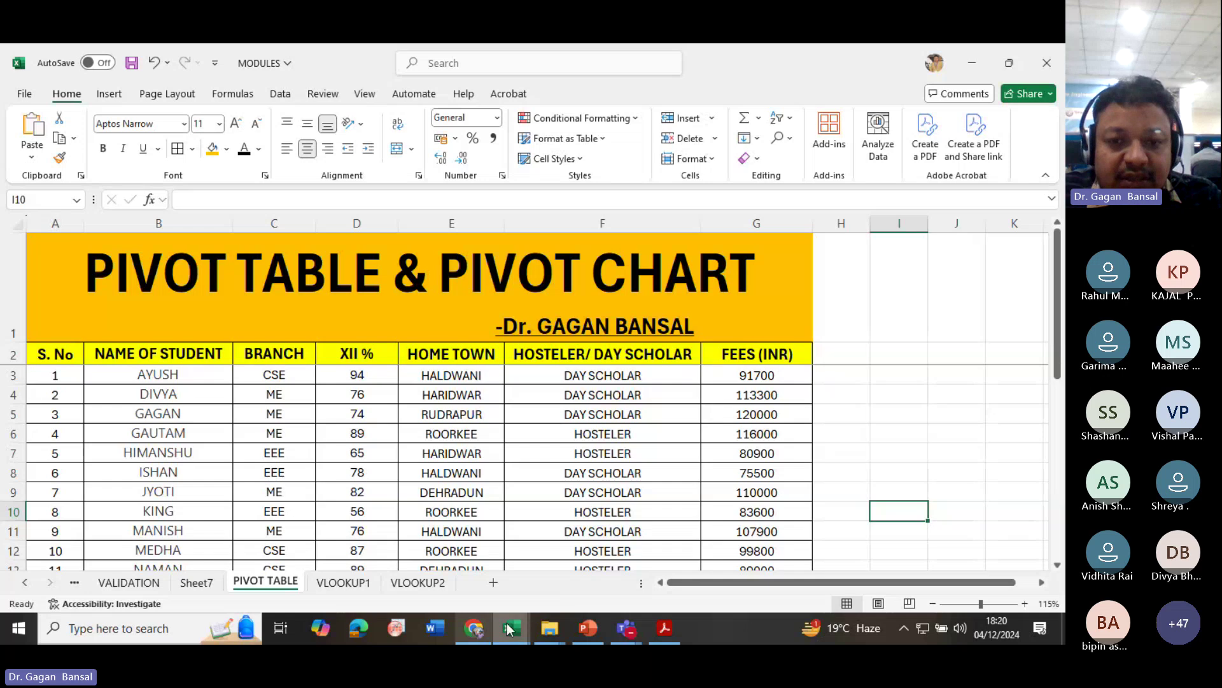
mouse_move(624, 629)
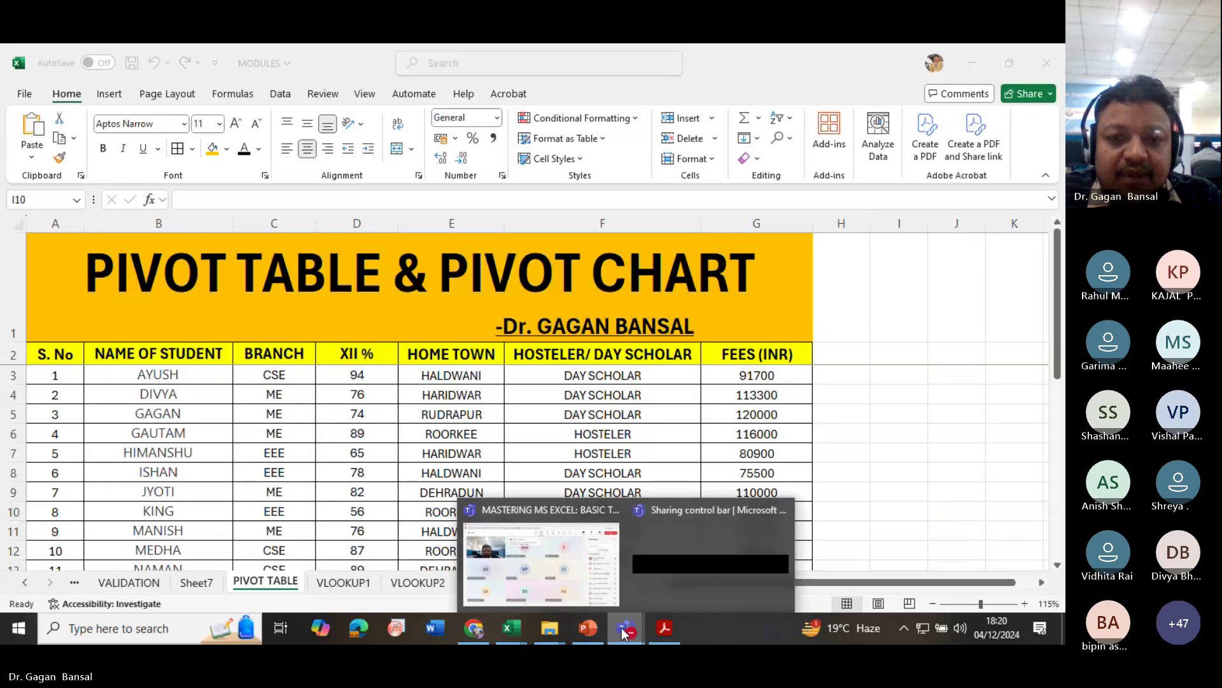
click(540, 551)
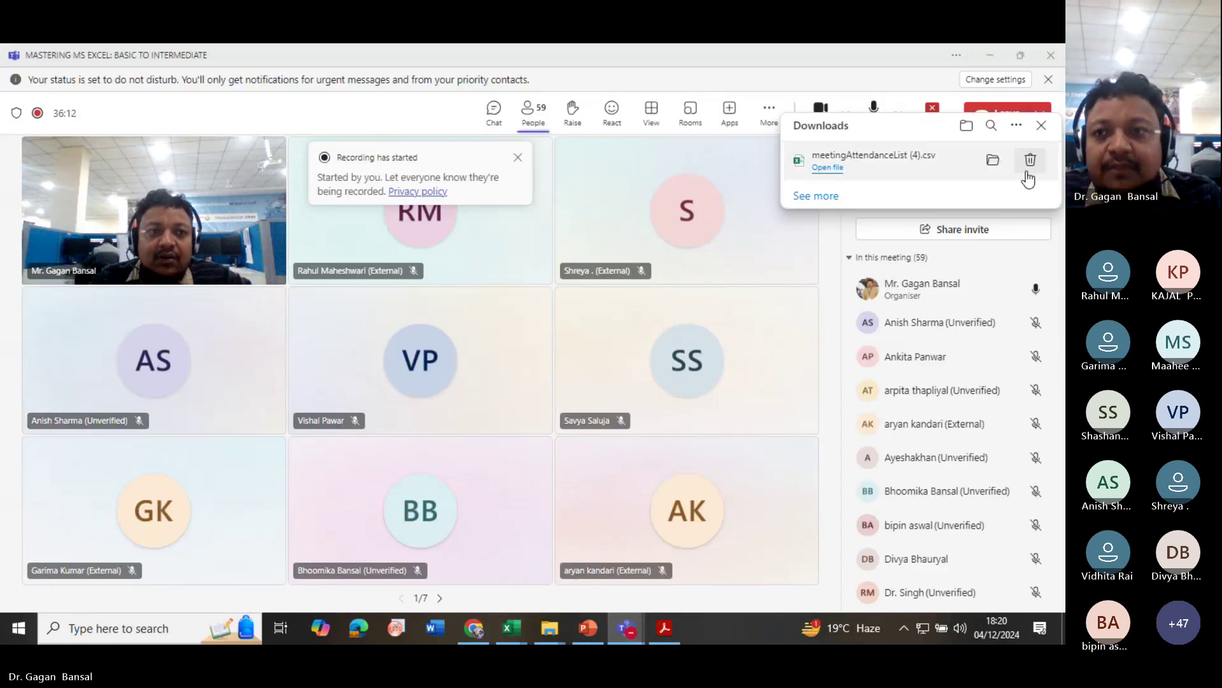
click(1042, 126)
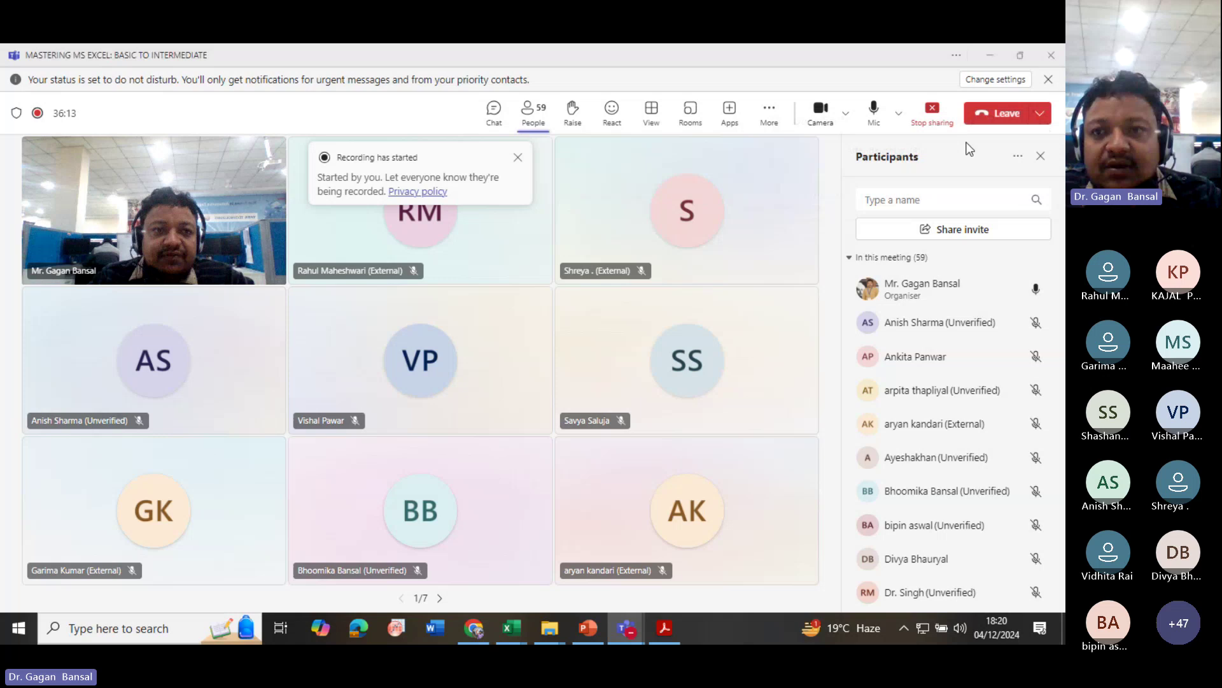
- Mute the microphone and turn off the camera in the meeting
click(871, 126)
click(821, 112)
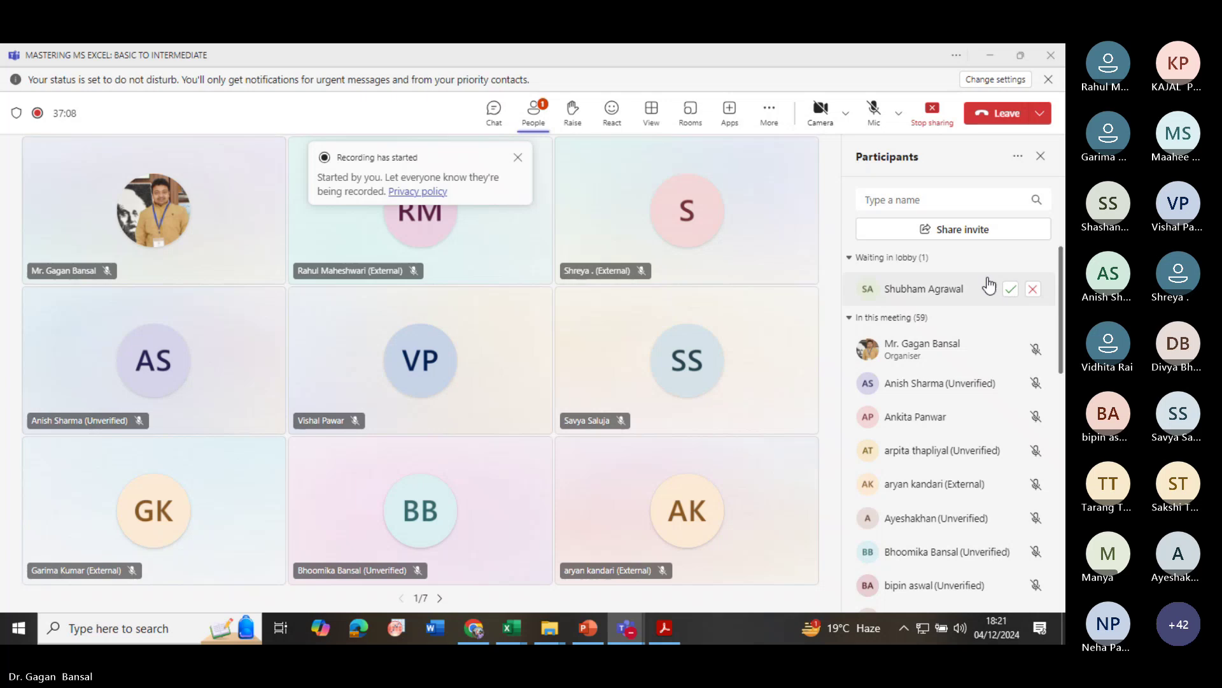
- Turn the microphone and camera back on and admit the participant waiting in the lobby
click(874, 115)
click(1012, 293)
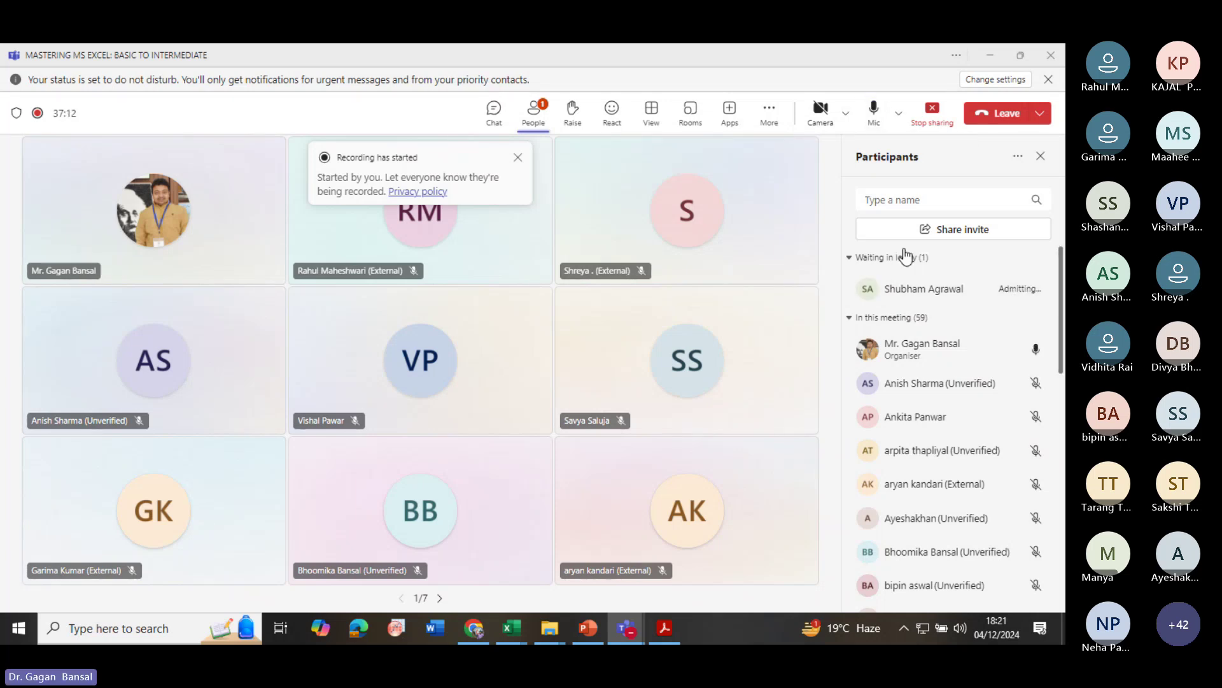
click(820, 111)
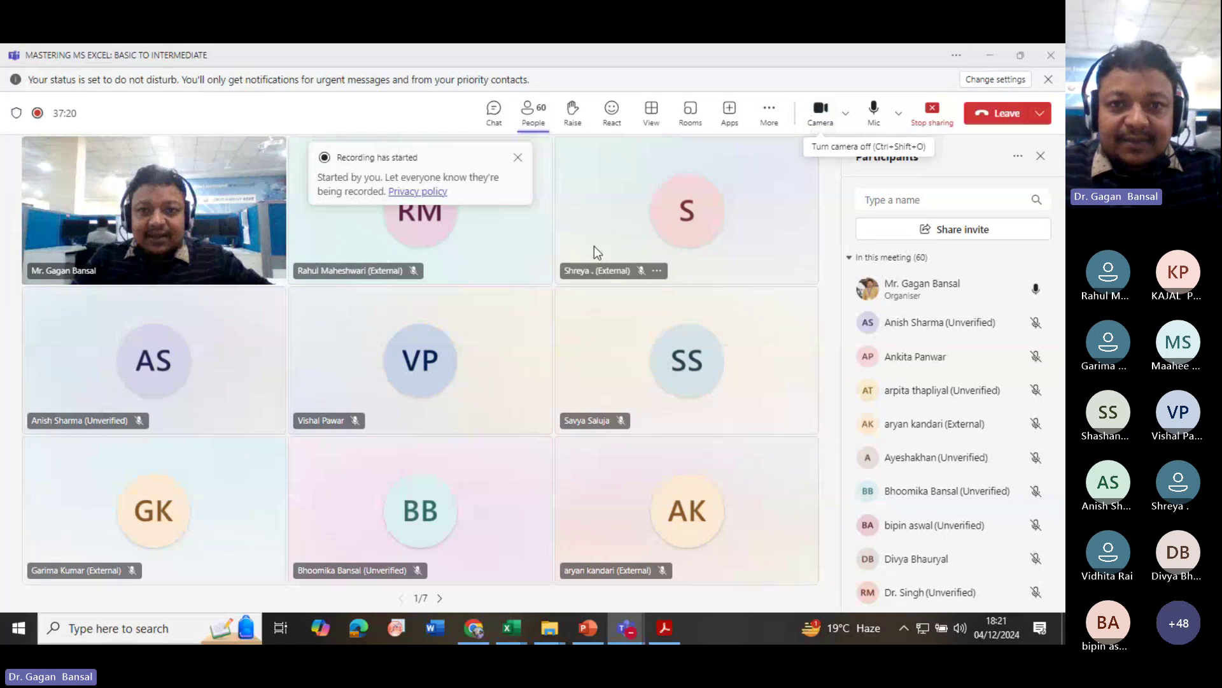
click(517, 159)
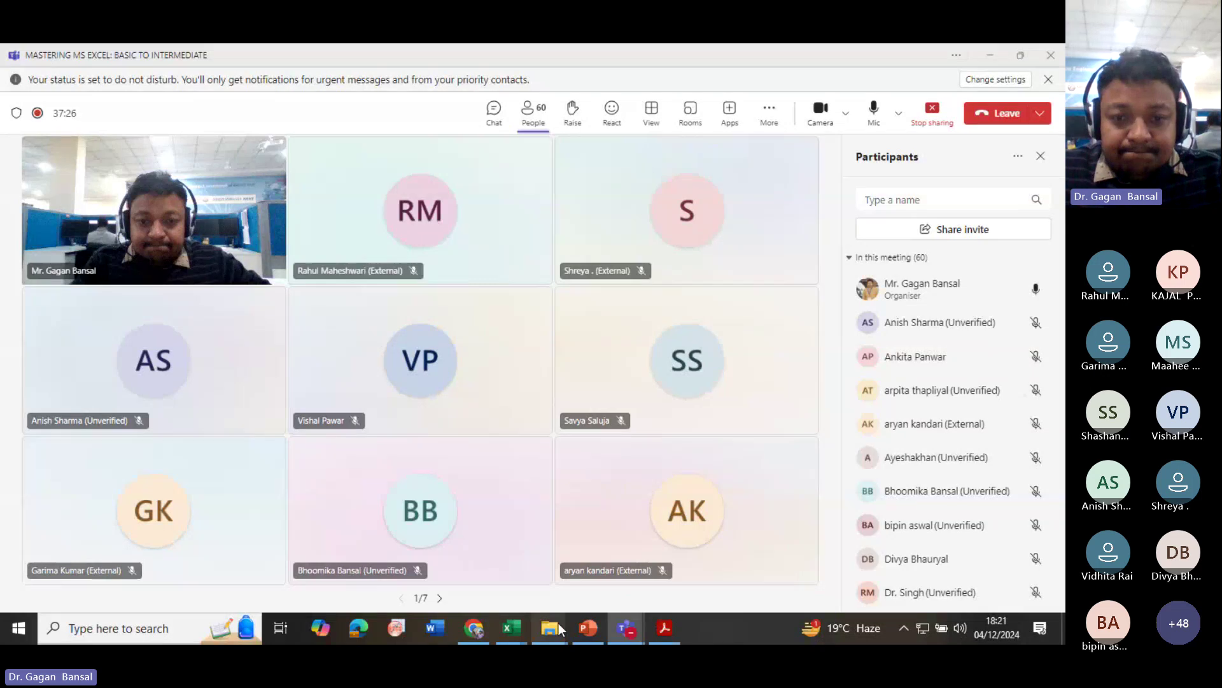
- Switch to the MODULES workbook in Excel with the PIVOT TABLE sheet
mouse_move(522, 628)
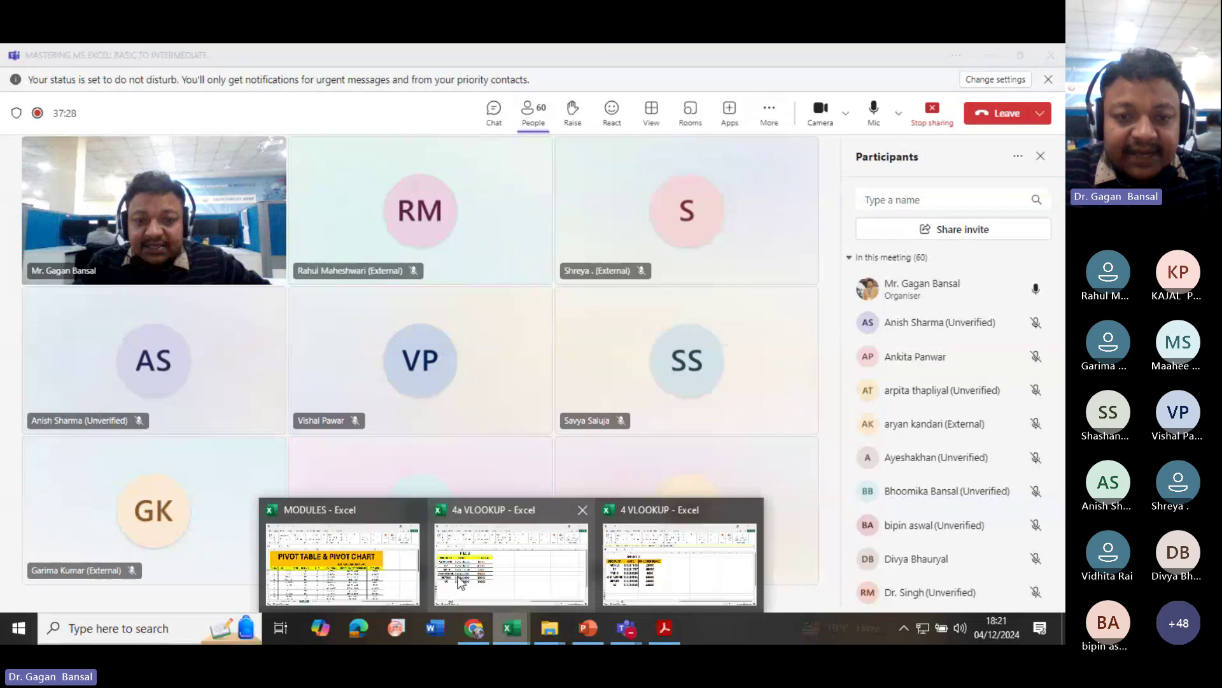
click(354, 562)
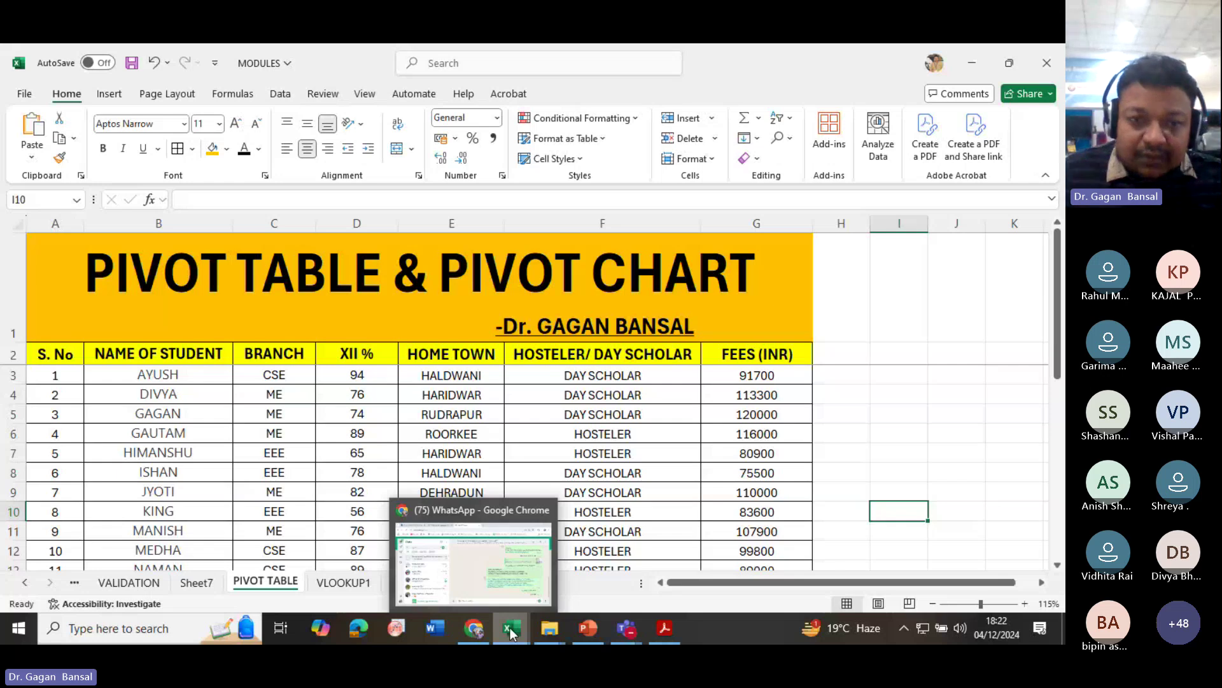
mouse_move(510, 628)
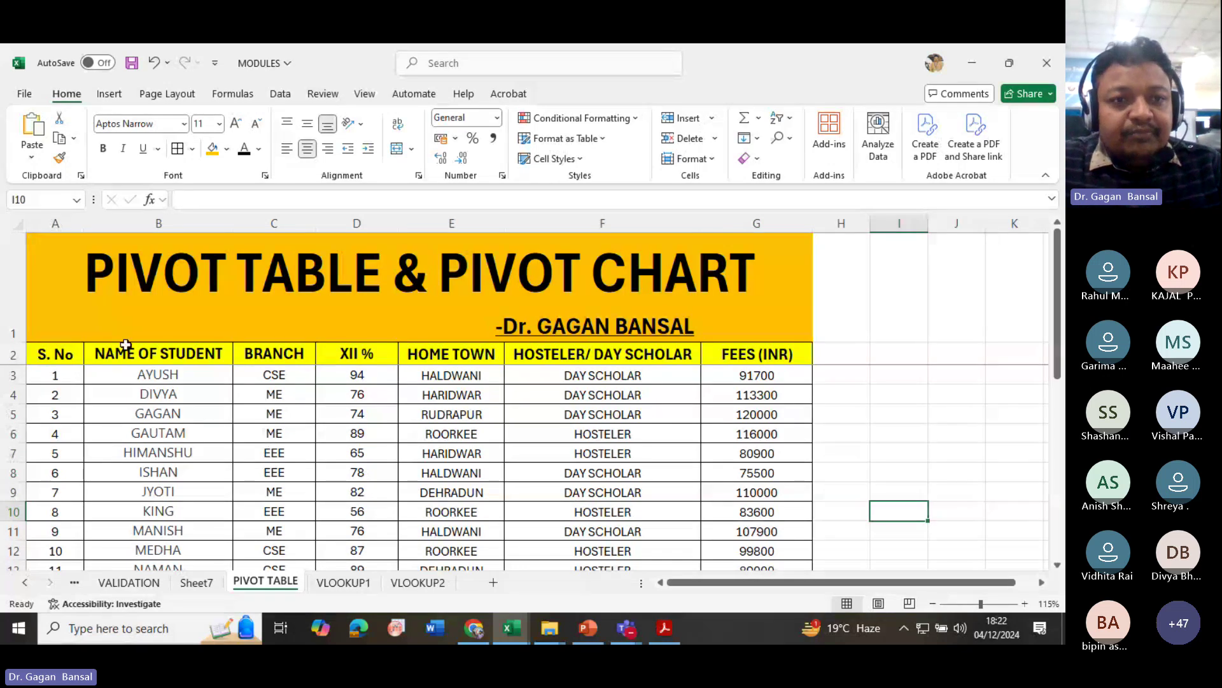
- Review the student table's columns from NAME OF STUDENT to FEES (INR) and its rows down to the last record
click(162, 223)
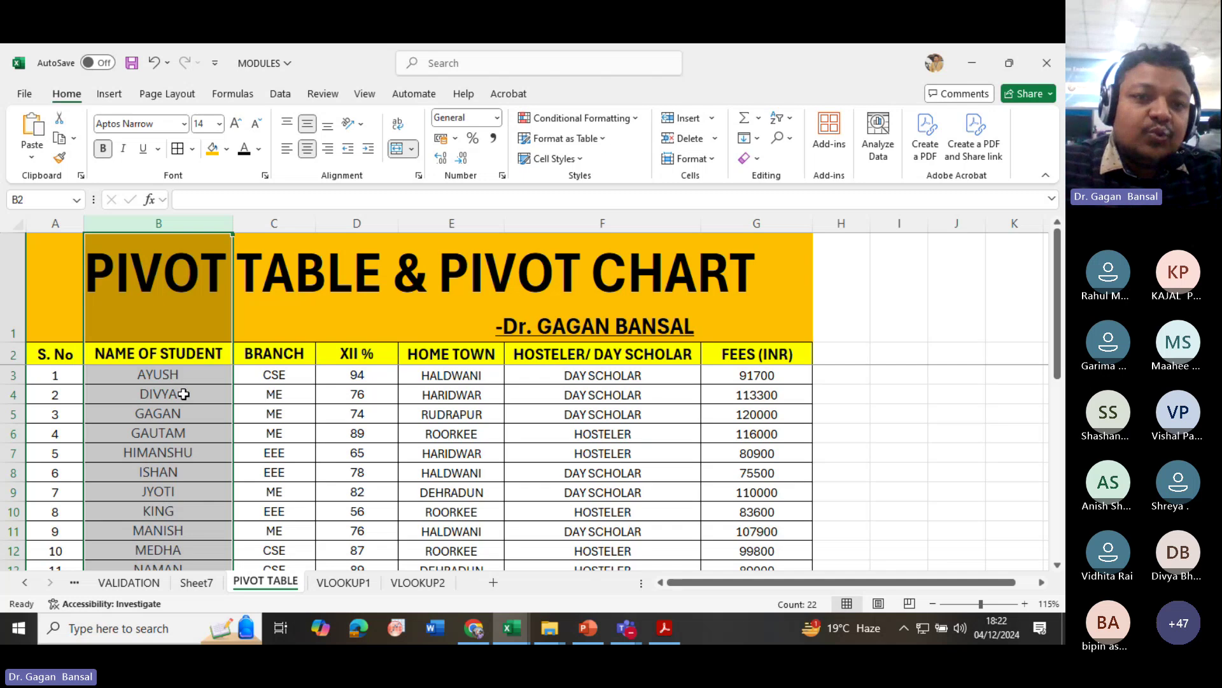
click(274, 223)
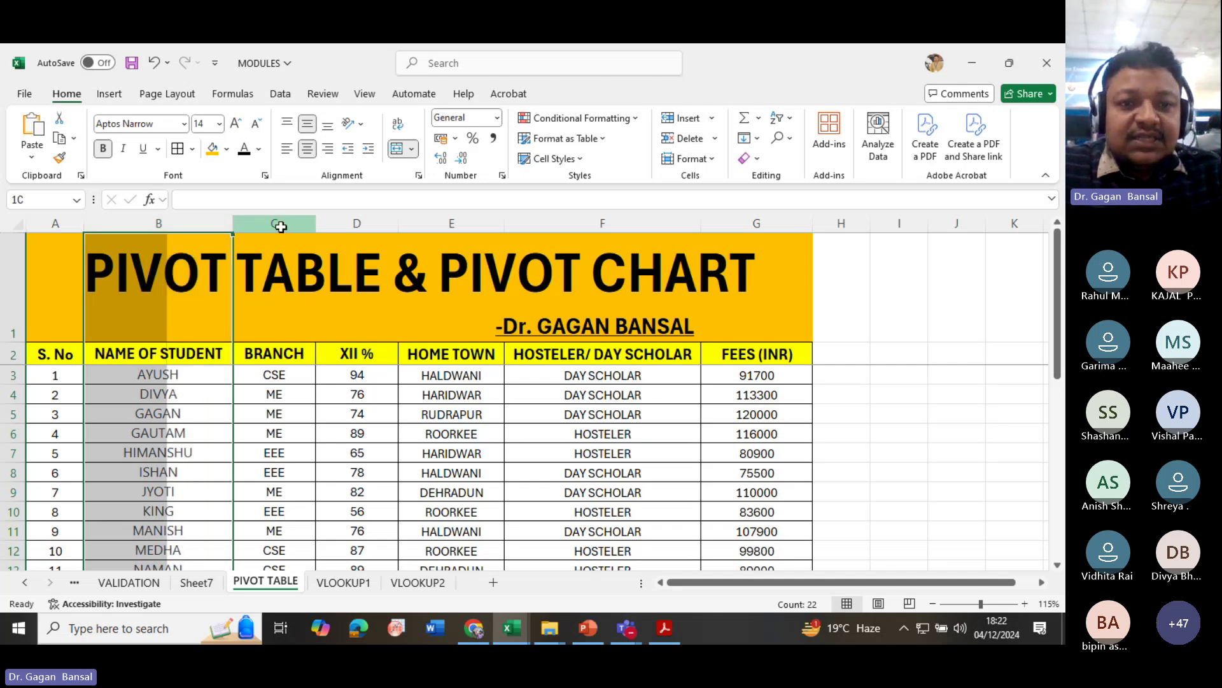
click(342, 224)
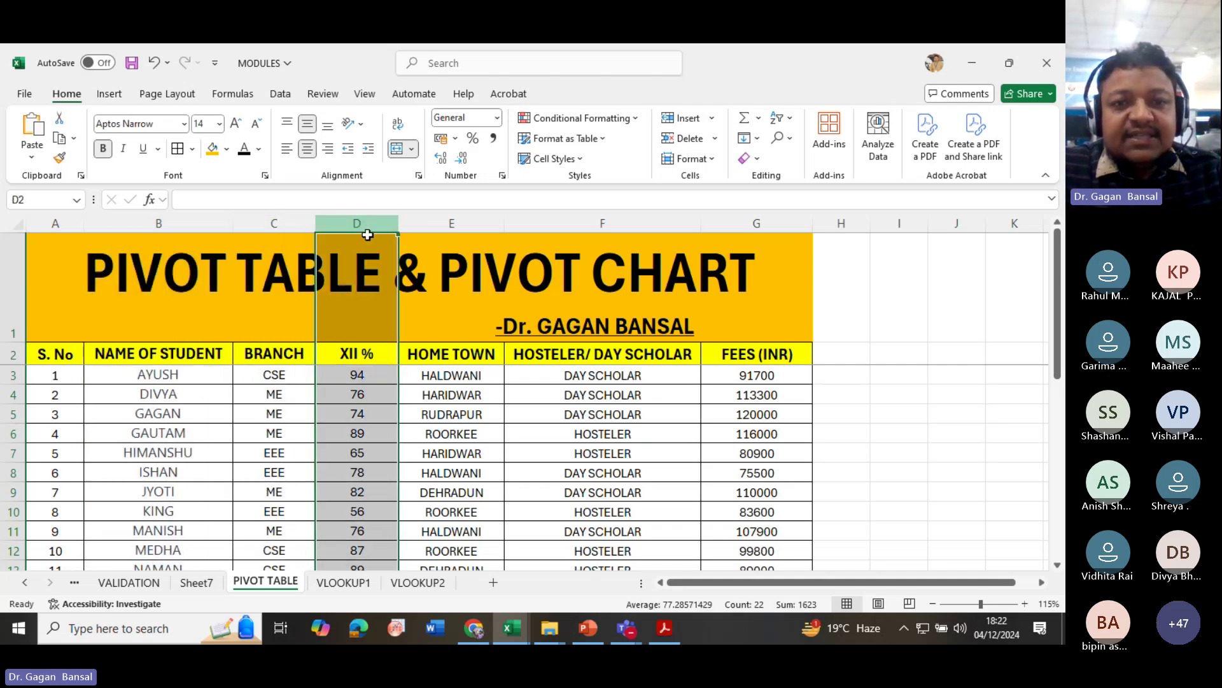
click(439, 224)
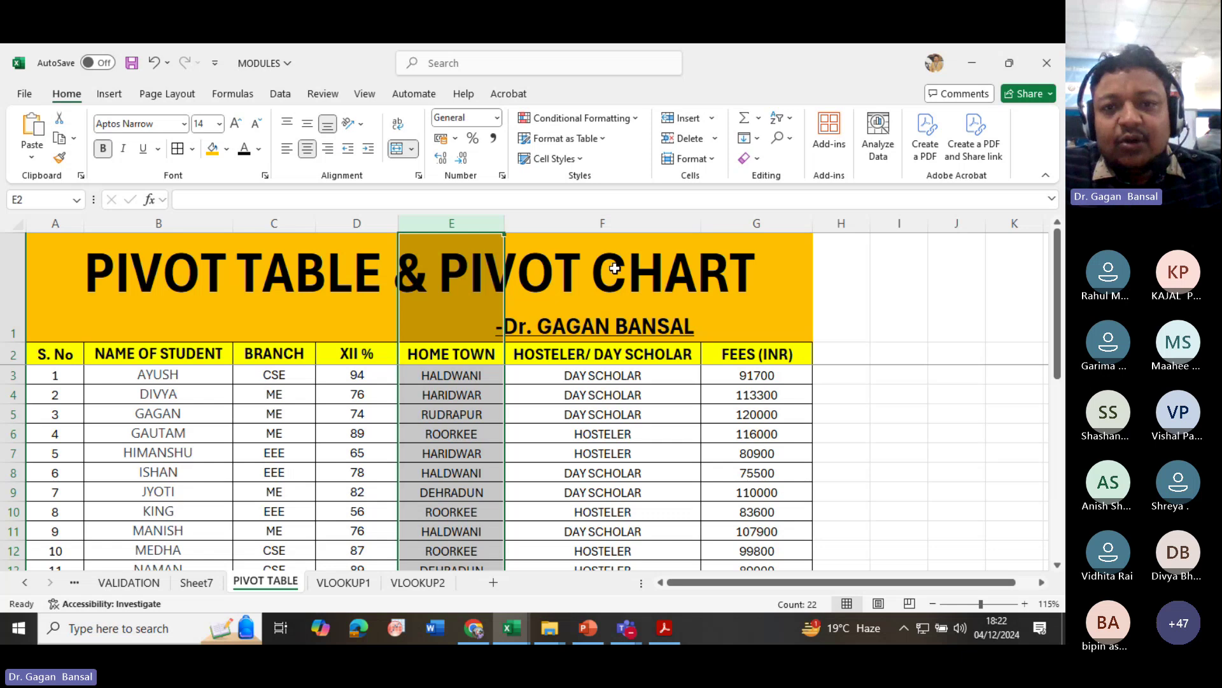
click(614, 226)
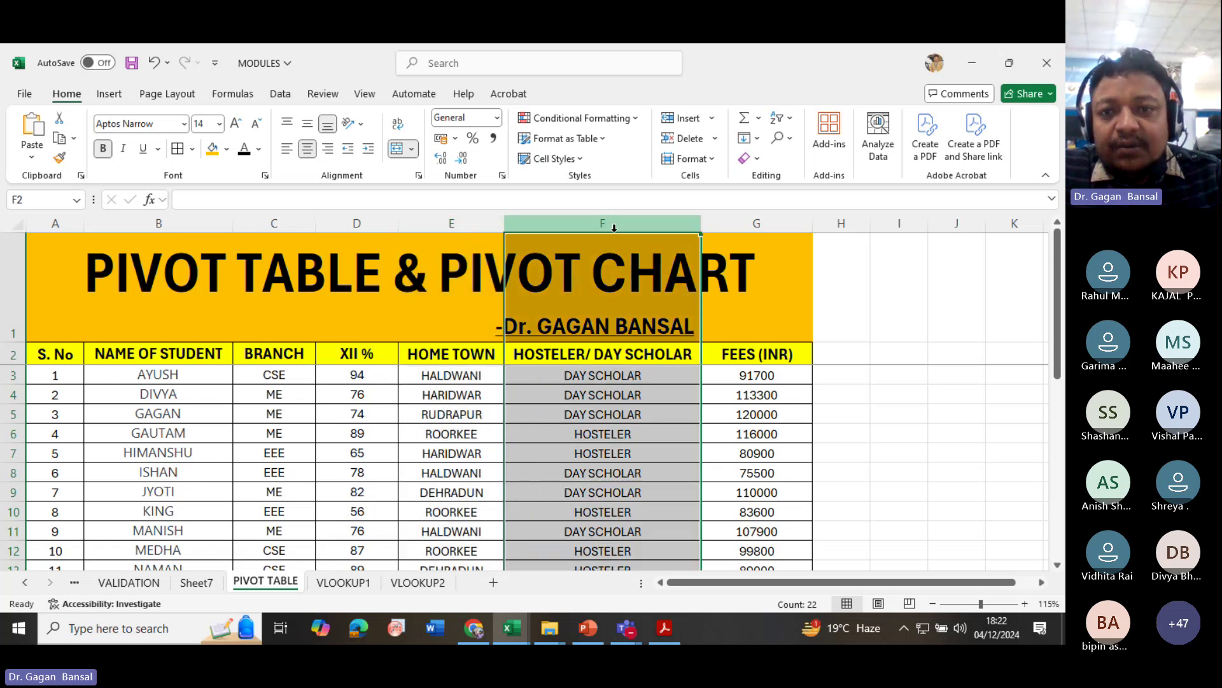
click(722, 227)
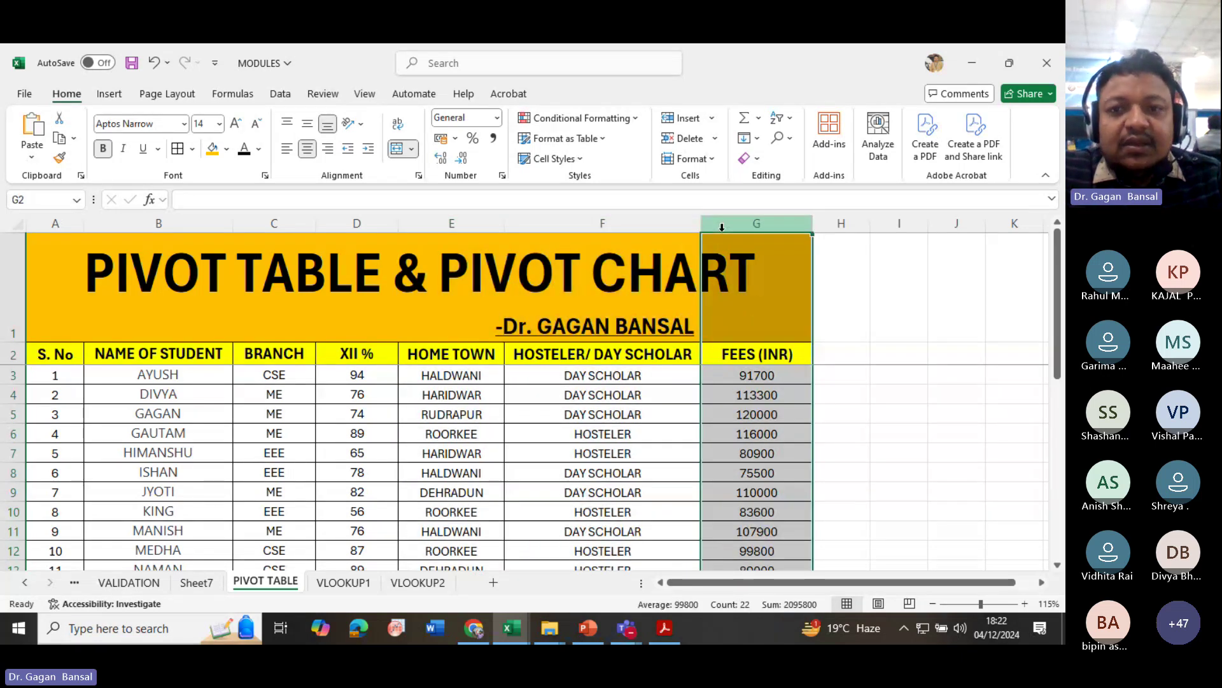
scroll(466, 446, down, 5)
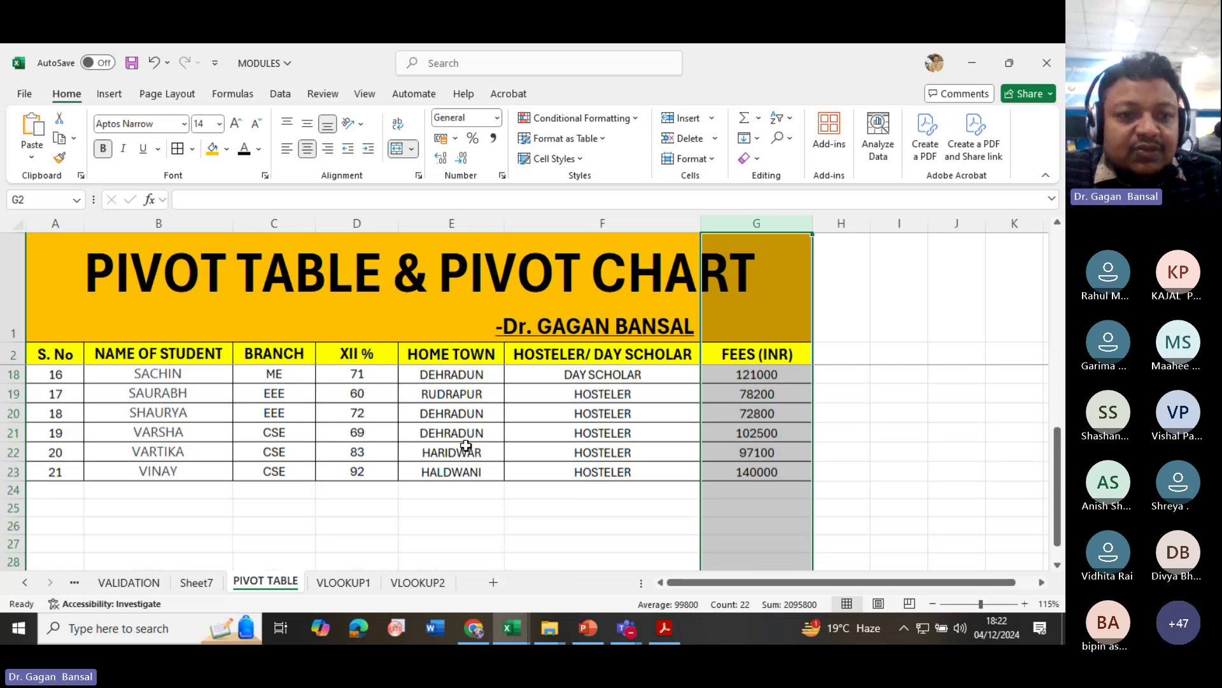
scroll(466, 446, down, 1)
scroll(199, 472, up, 6)
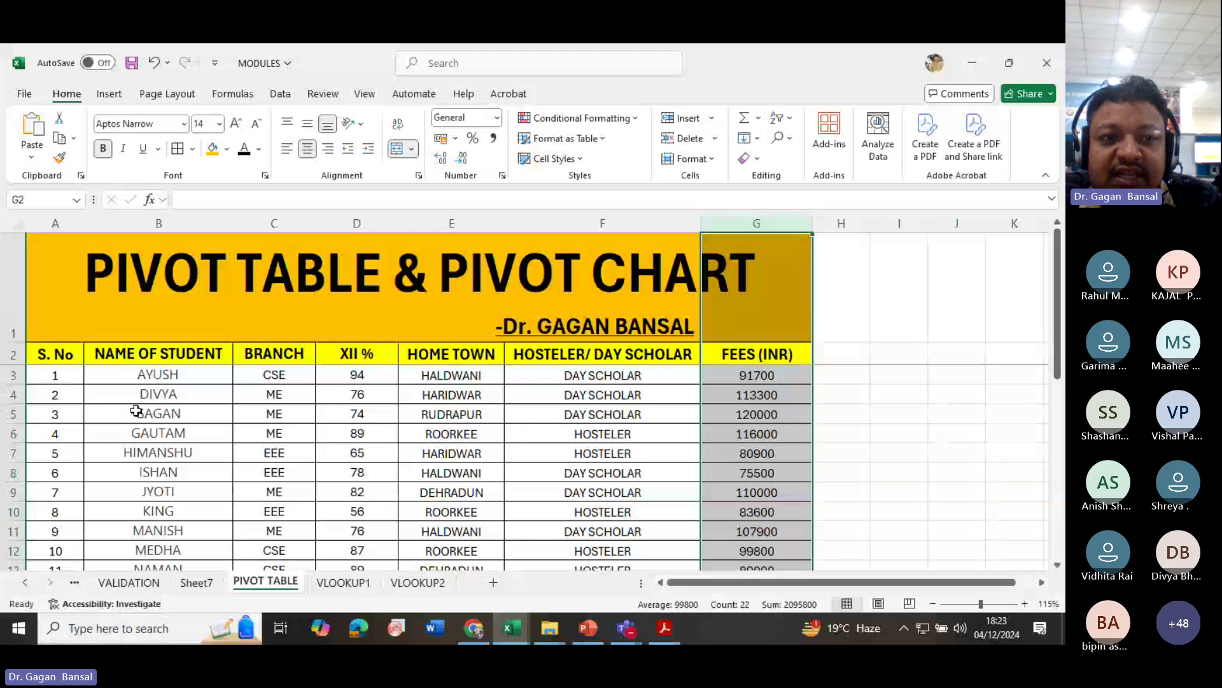
- Select cell D6 in the XII % column of the student table and look through the rows
click(331, 433)
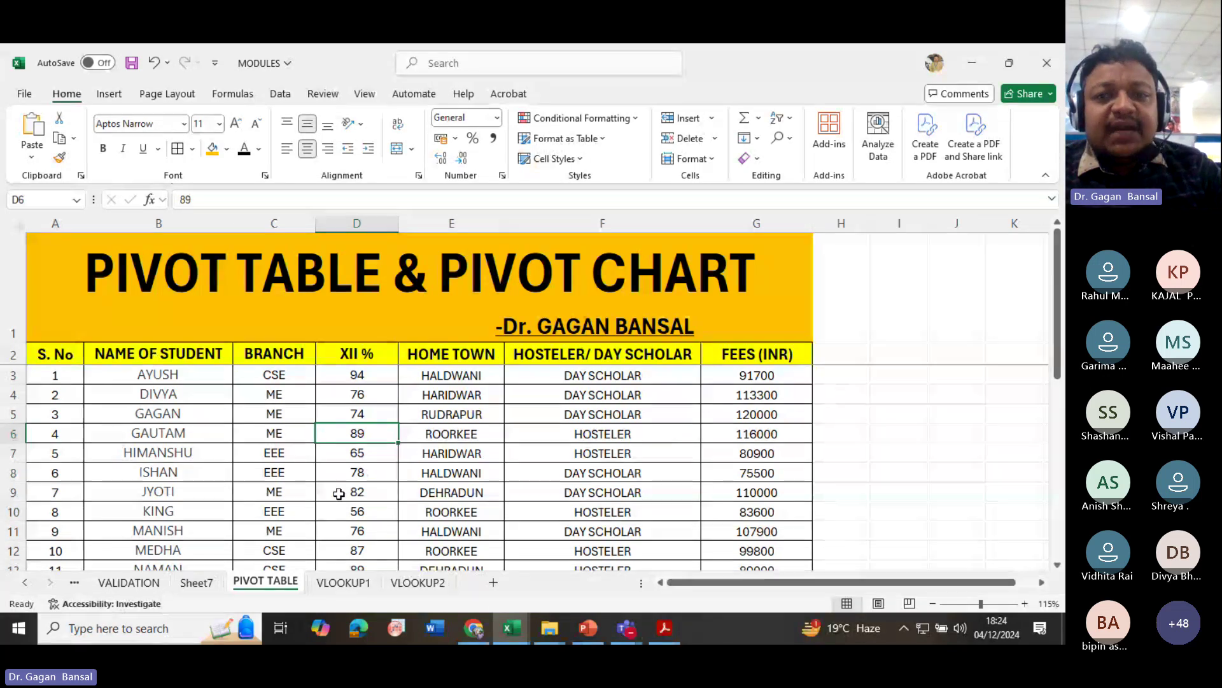
scroll(299, 471, down, 8)
scroll(261, 450, up, 8)
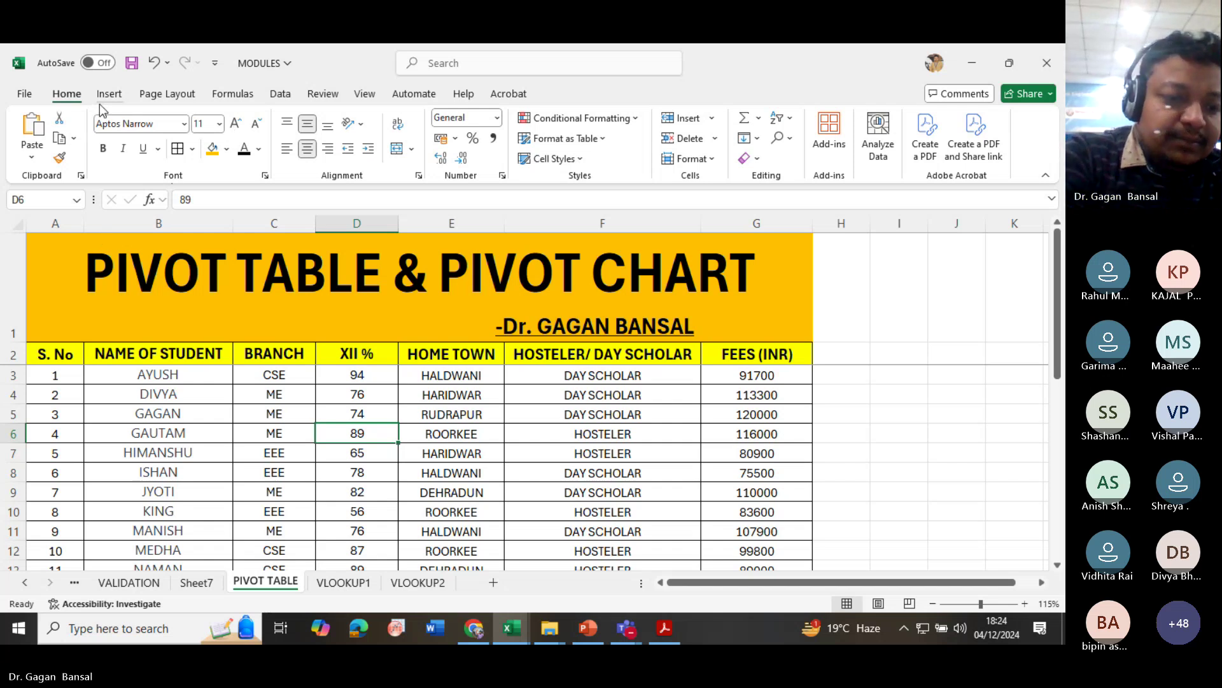
key(ctrl+2)
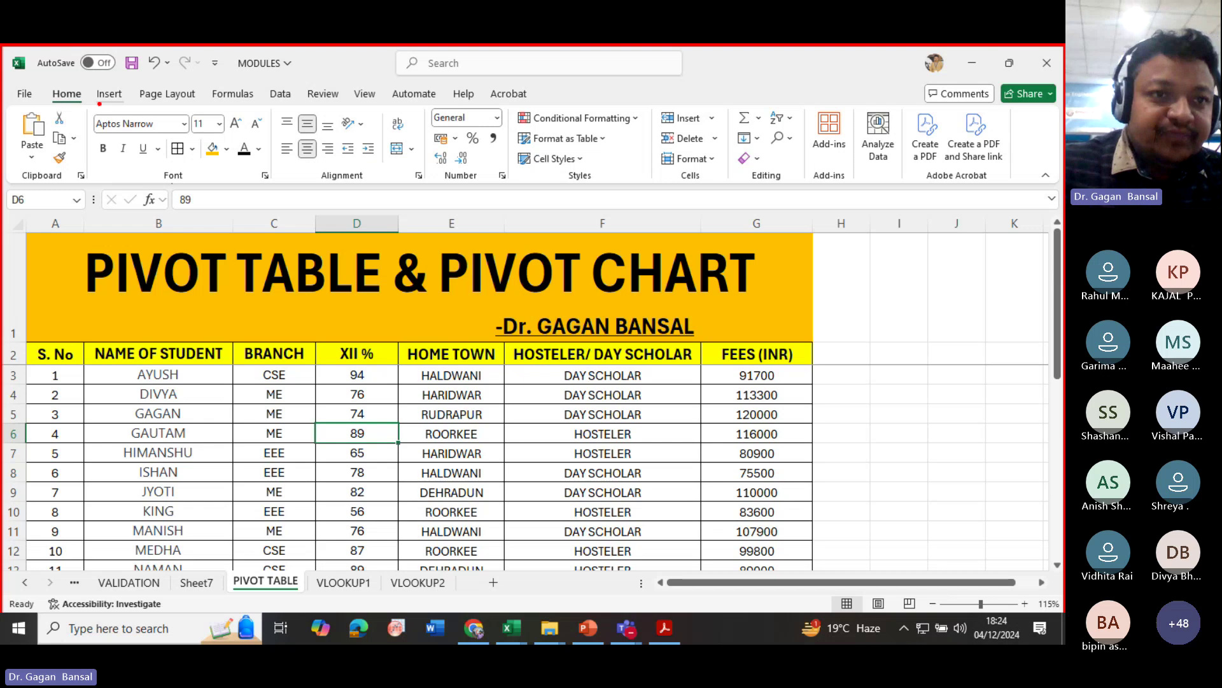
mouse_move(97, 84)
mouse_down()
mouse_move(112, 109)
mouse_move(98, 85)
mouse_up()
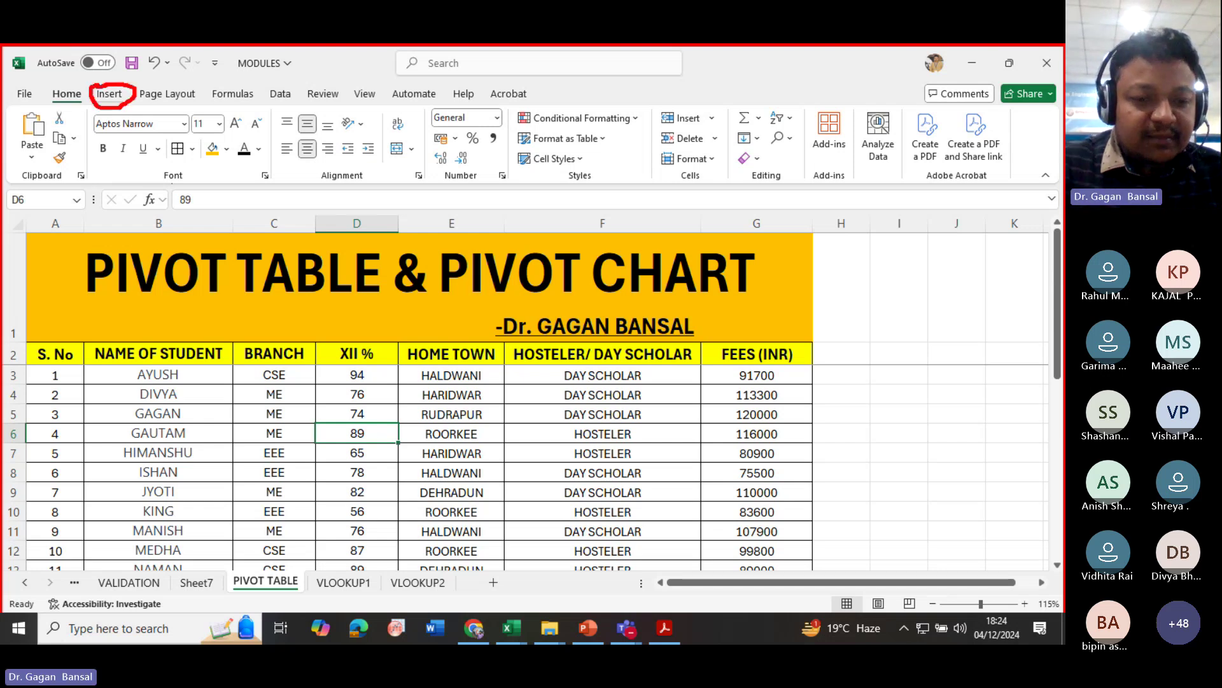
key(Escape)
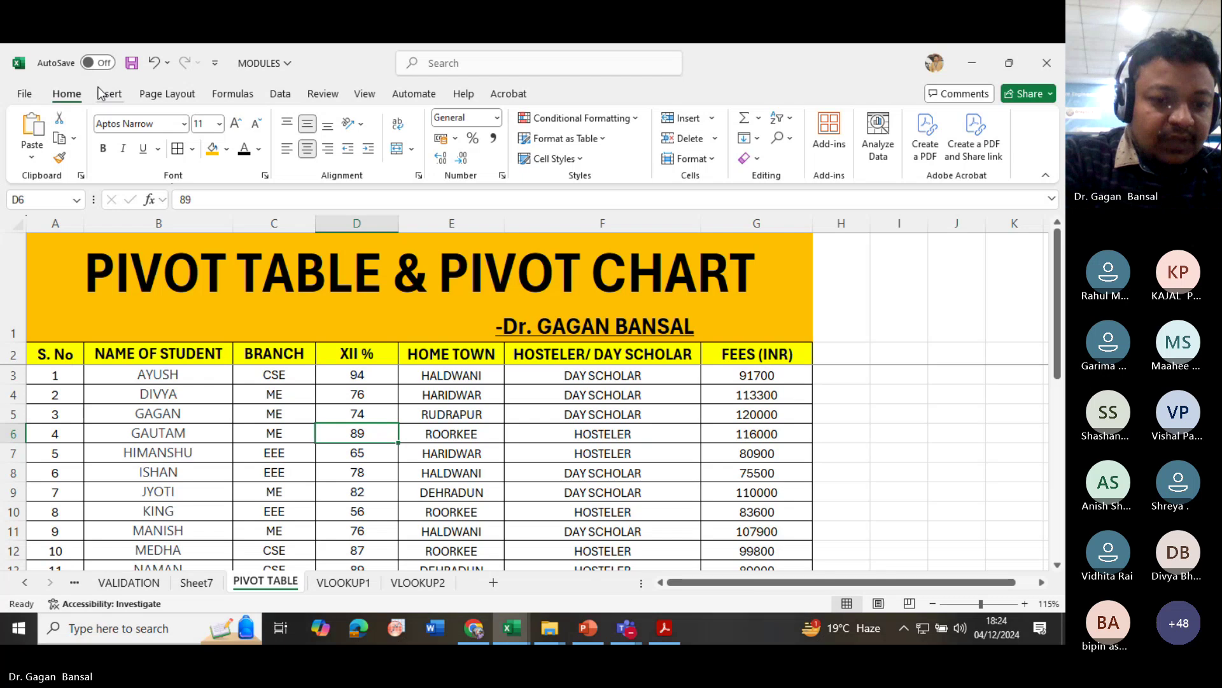
key(ctrl+1)
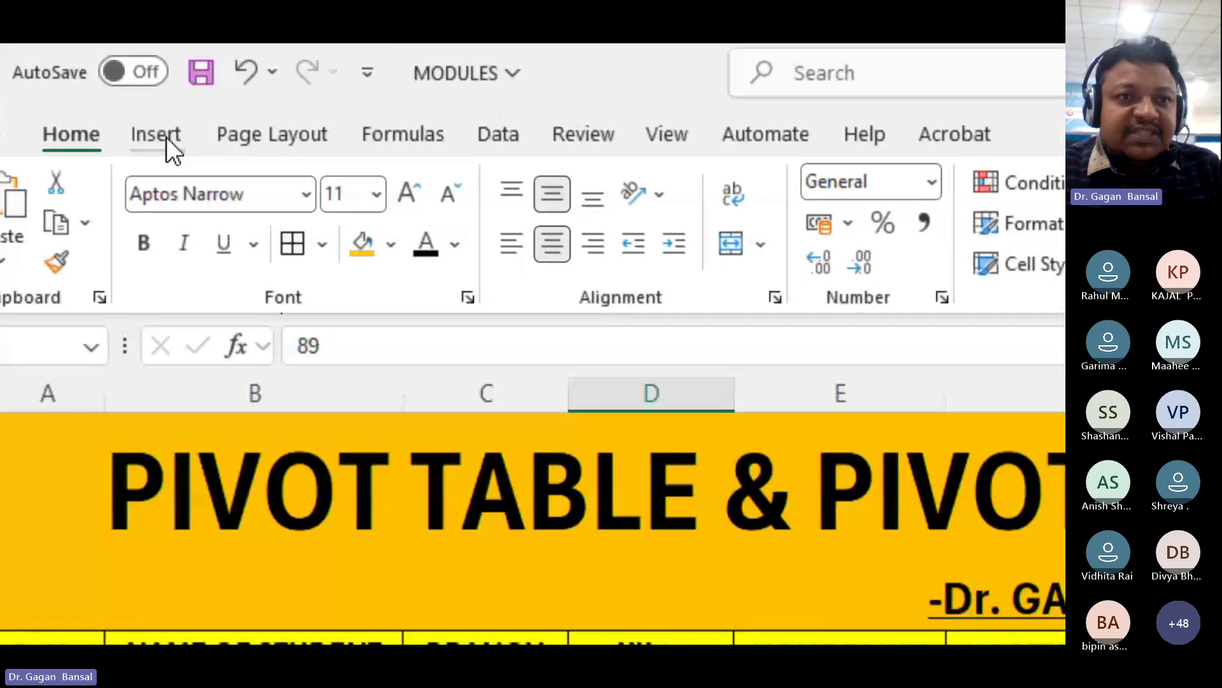
- Create a PivotTable on a new worksheet from the student table range A2:G23, checking that the range covers every record
click(152, 112)
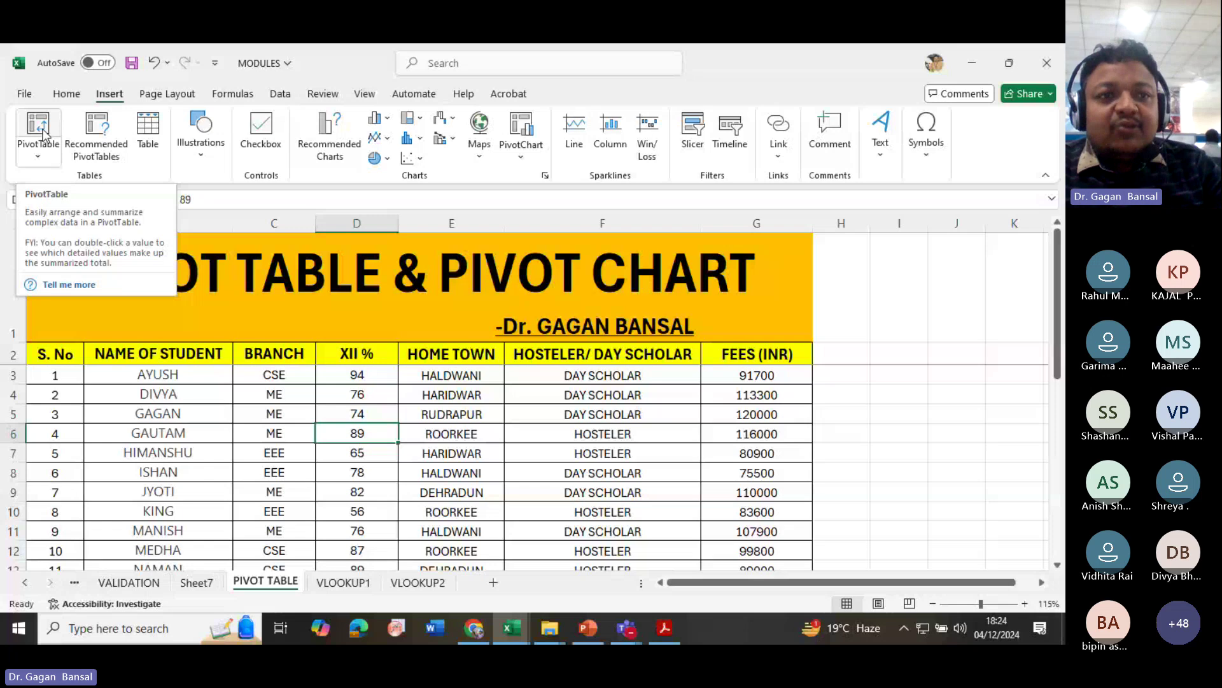
click(38, 128)
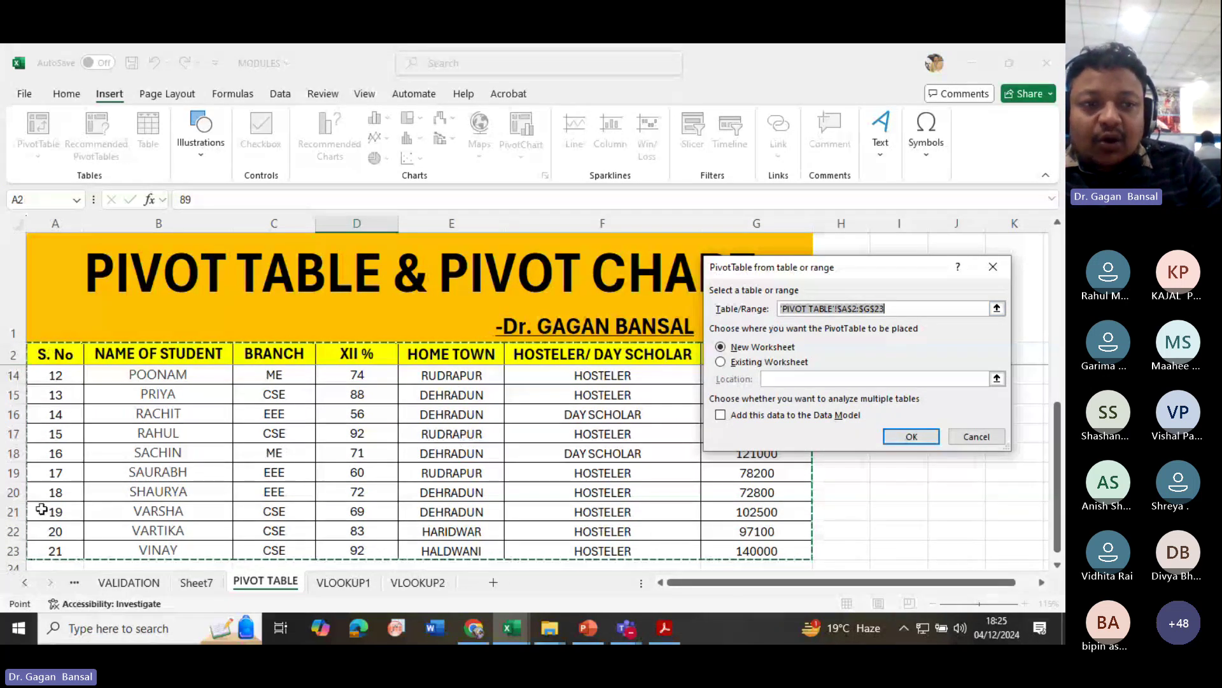
scroll(42, 510, up, 4)
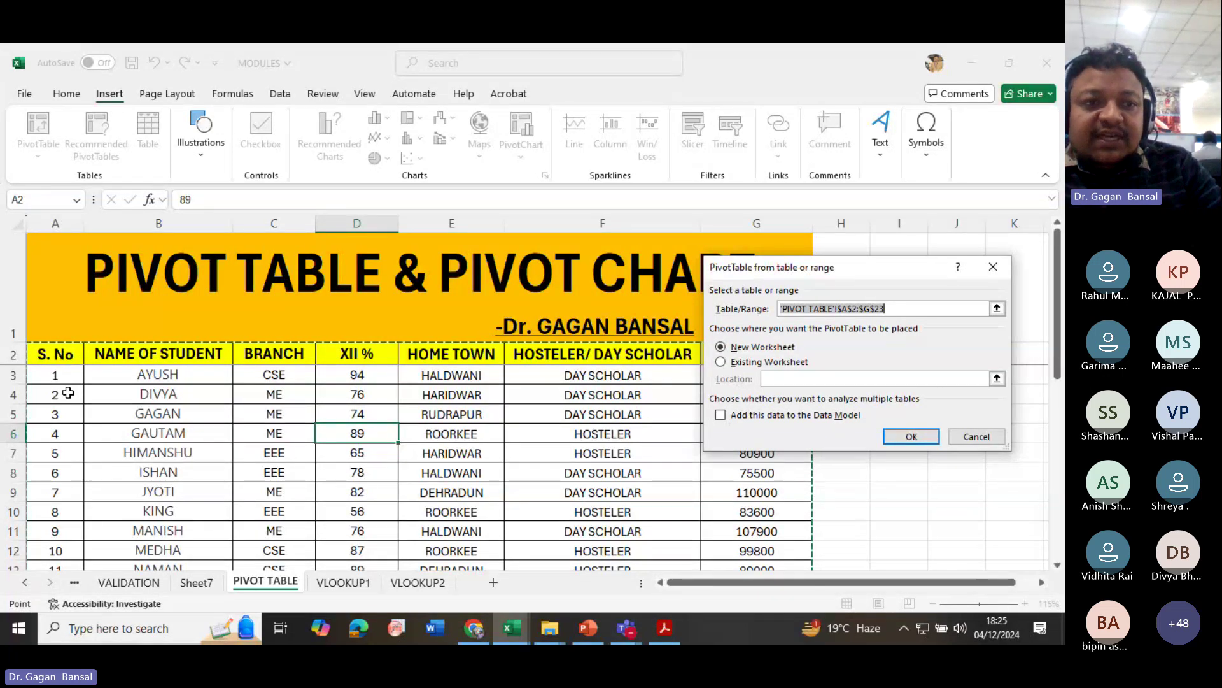
scroll(120, 497, down, 5)
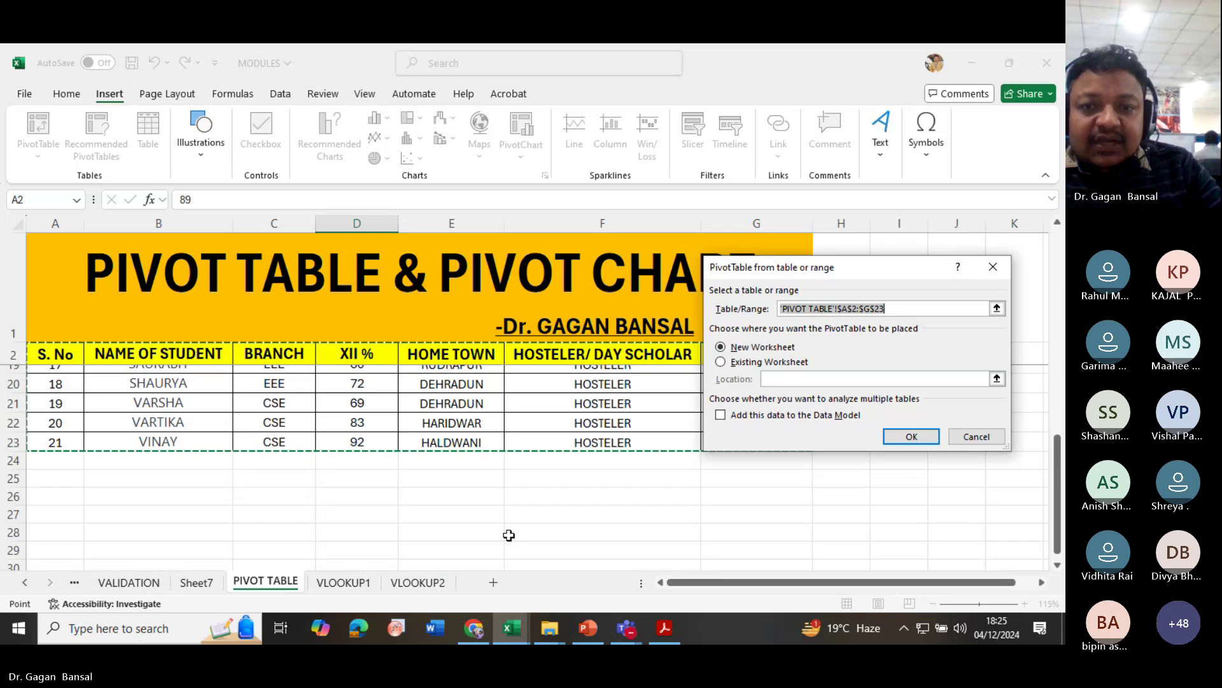
scroll(726, 562, up, 3)
scroll(722, 559, down, 2)
scroll(726, 560, down, 1)
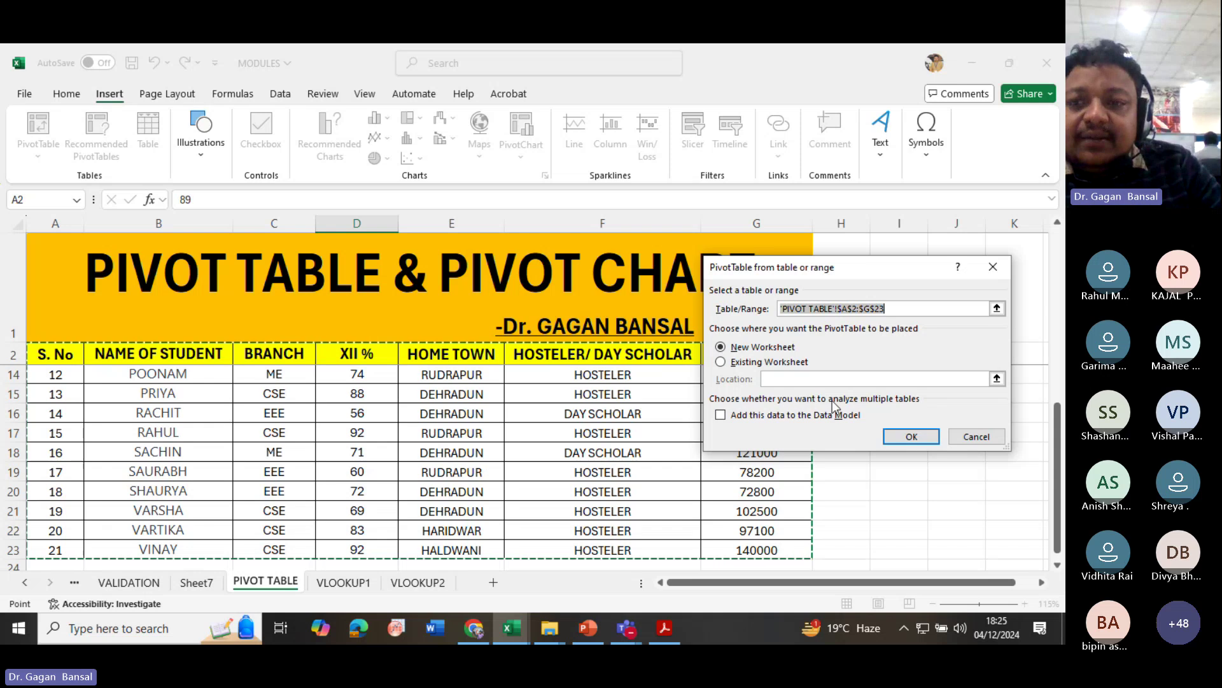
click(892, 436)
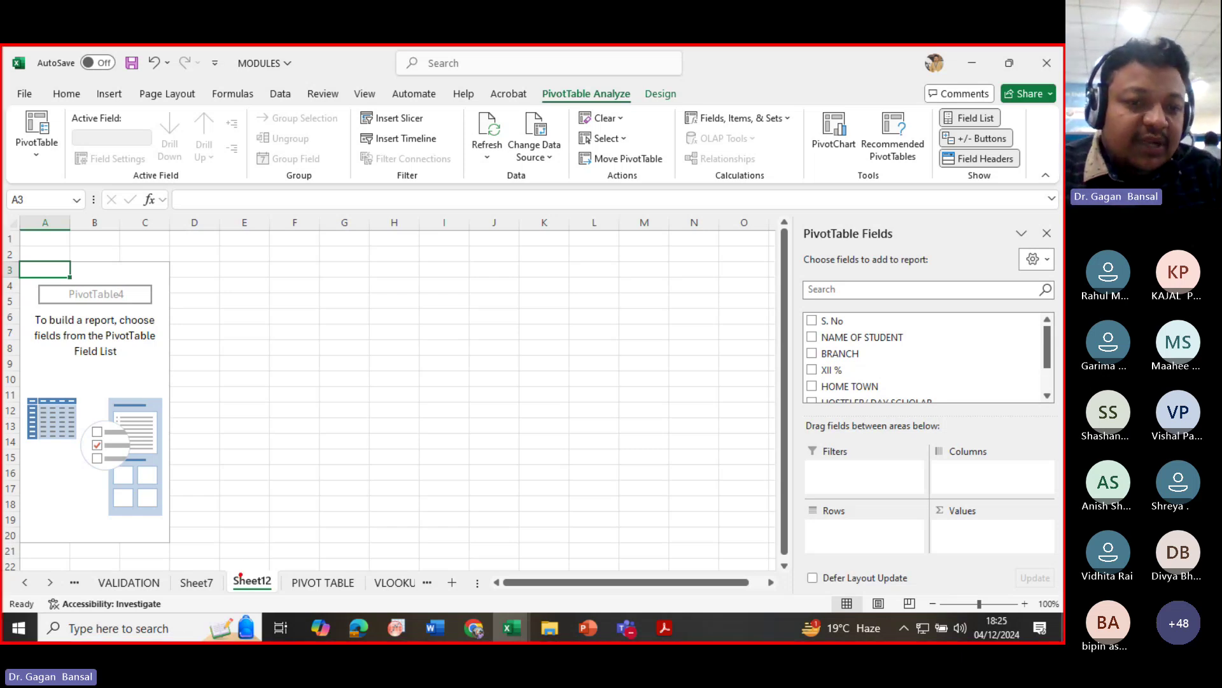
- Circle the Sheet12 tab, clear the marking, and compare the PivotTable field list with the column headings on the PIVOT TABLE sheet
mouse_move(243, 564)
mouse_down()
mouse_move(274, 563)
mouse_move(247, 599)
mouse_move(229, 581)
mouse_move(262, 555)
mouse_up()
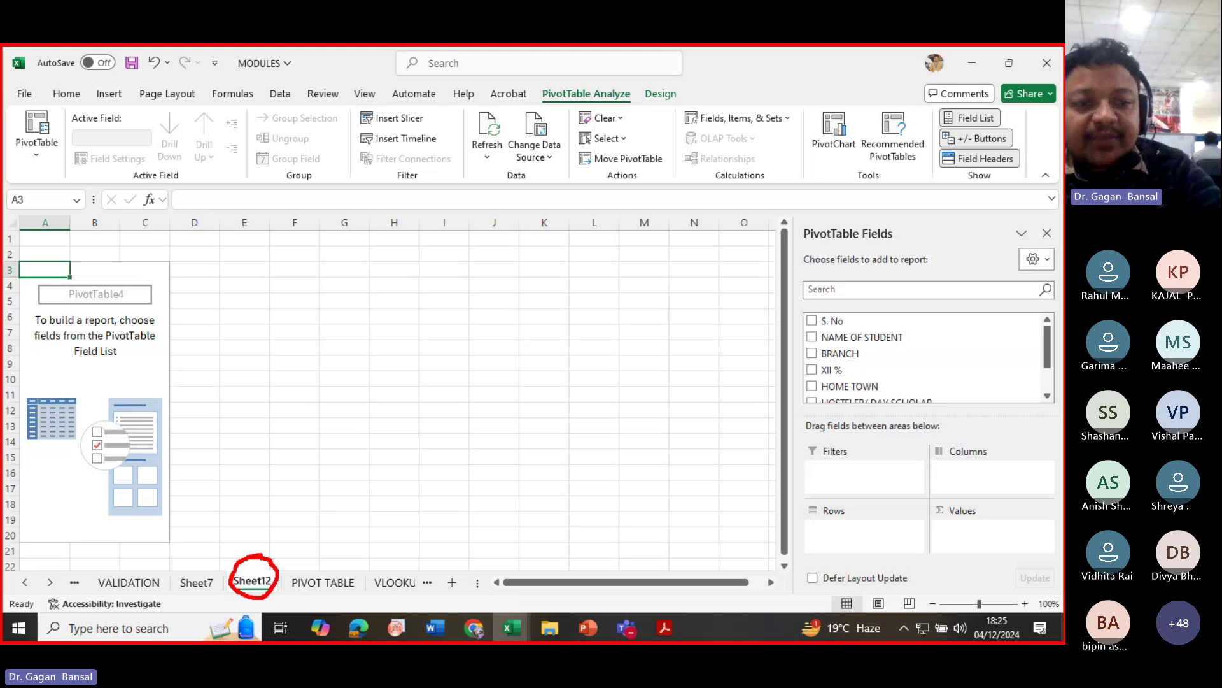
key(Escape)
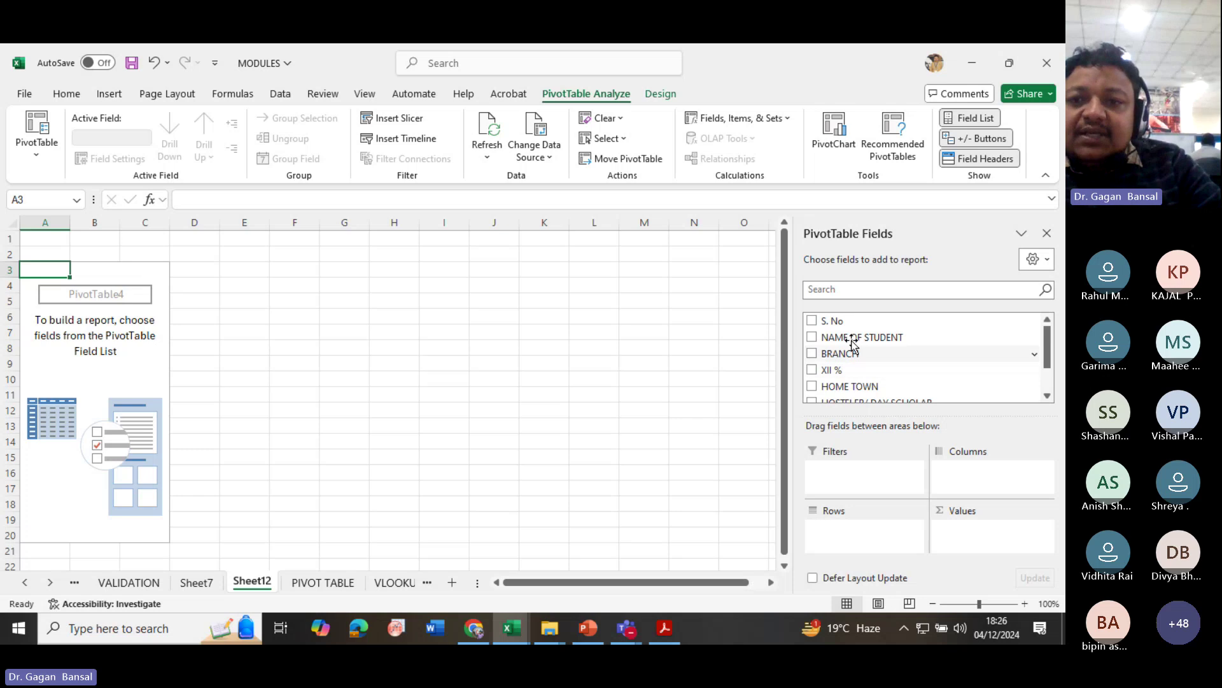
click(311, 582)
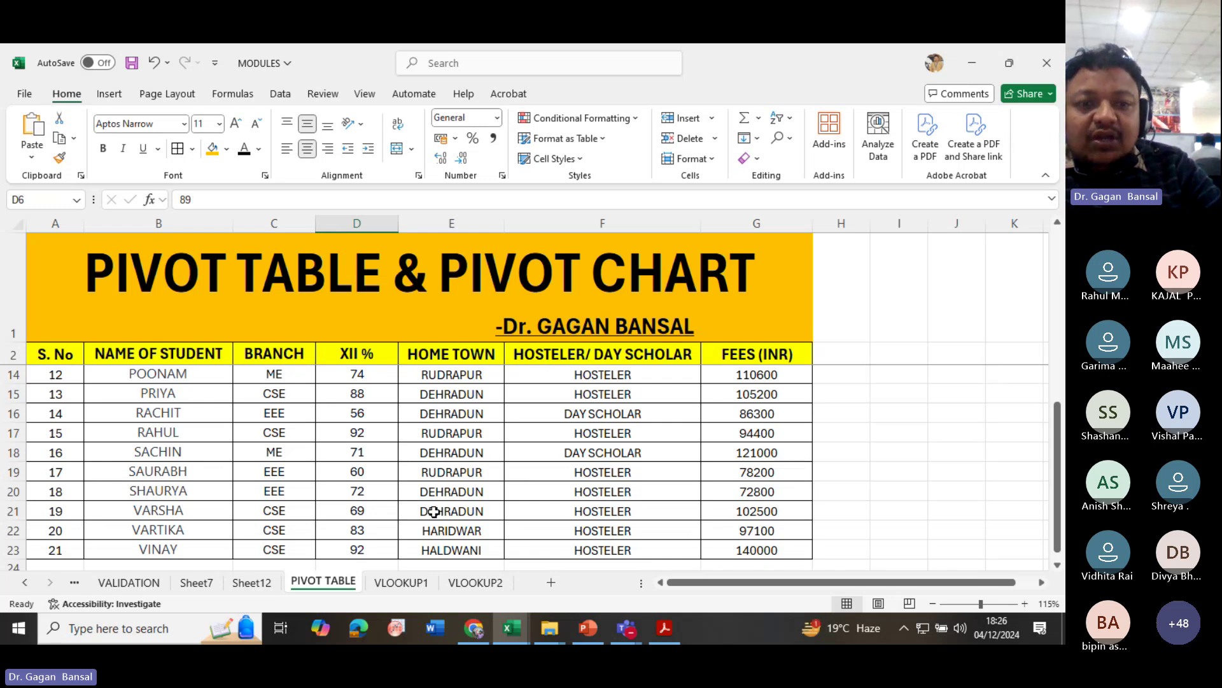
click(279, 583)
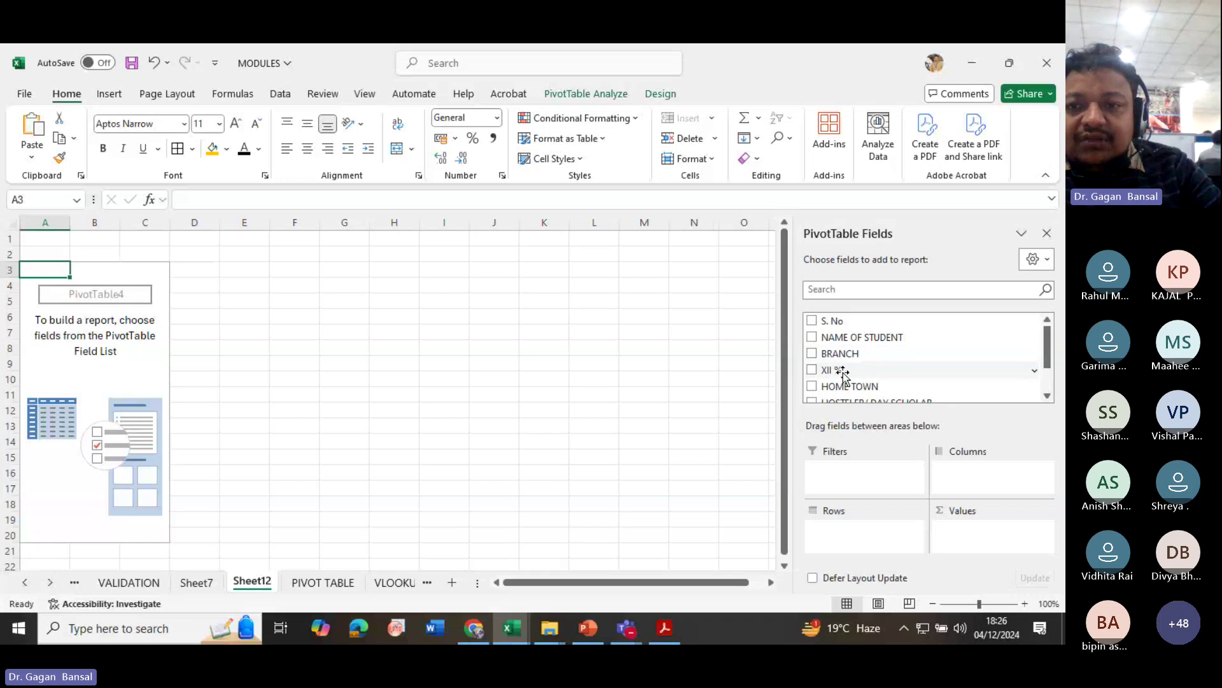
mouse_move(1049, 340)
mouse_down()
mouse_move(1049, 353)
mouse_move(1057, 334)
mouse_up()
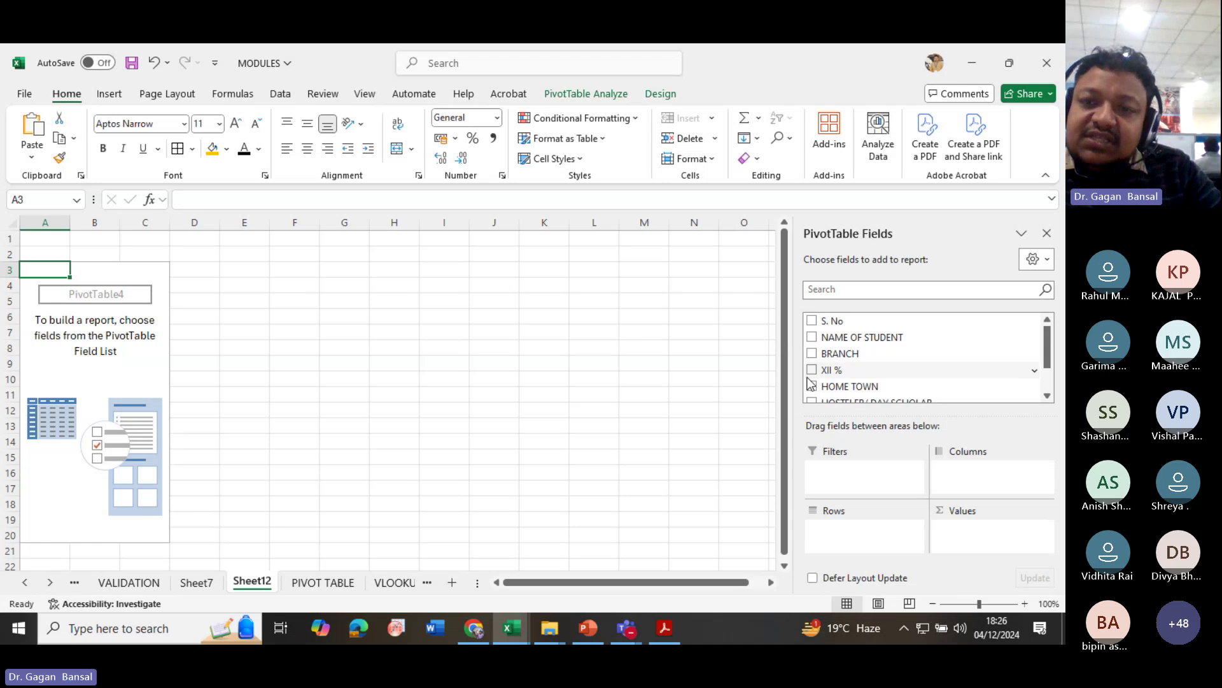
- Try NAME OF STUDENT, BRANCH and HOME TOWN as PivotTable row fields and remove all three from the report
click(813, 336)
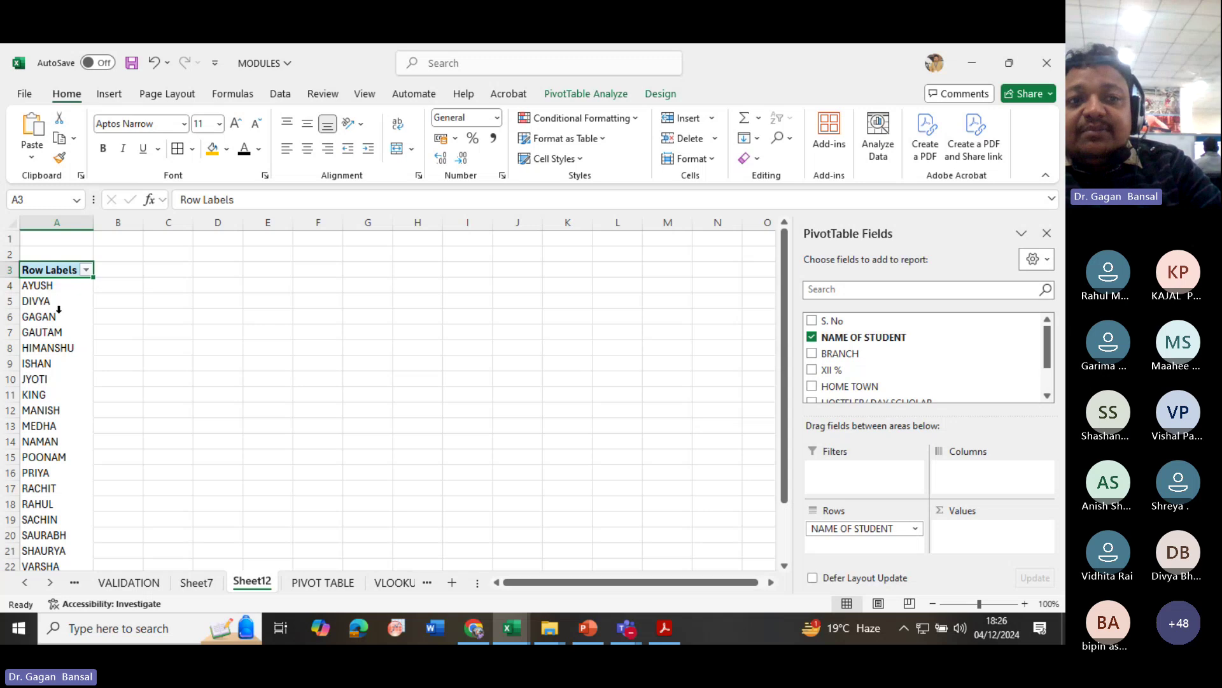
click(812, 354)
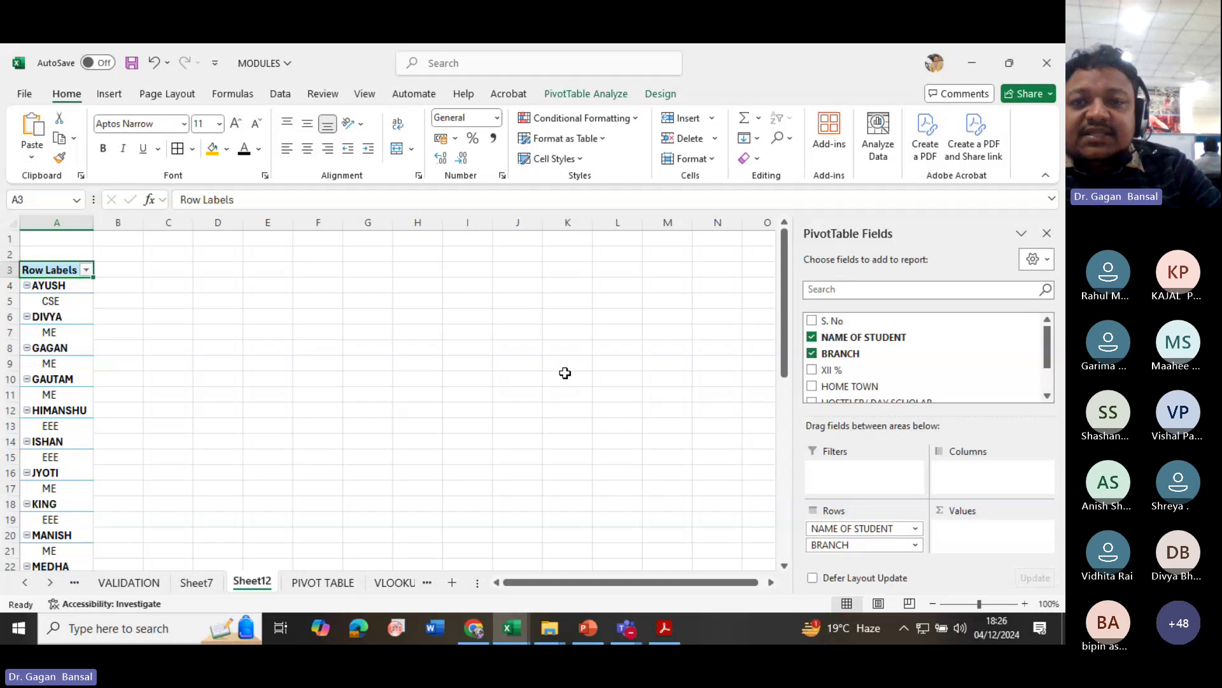
click(813, 387)
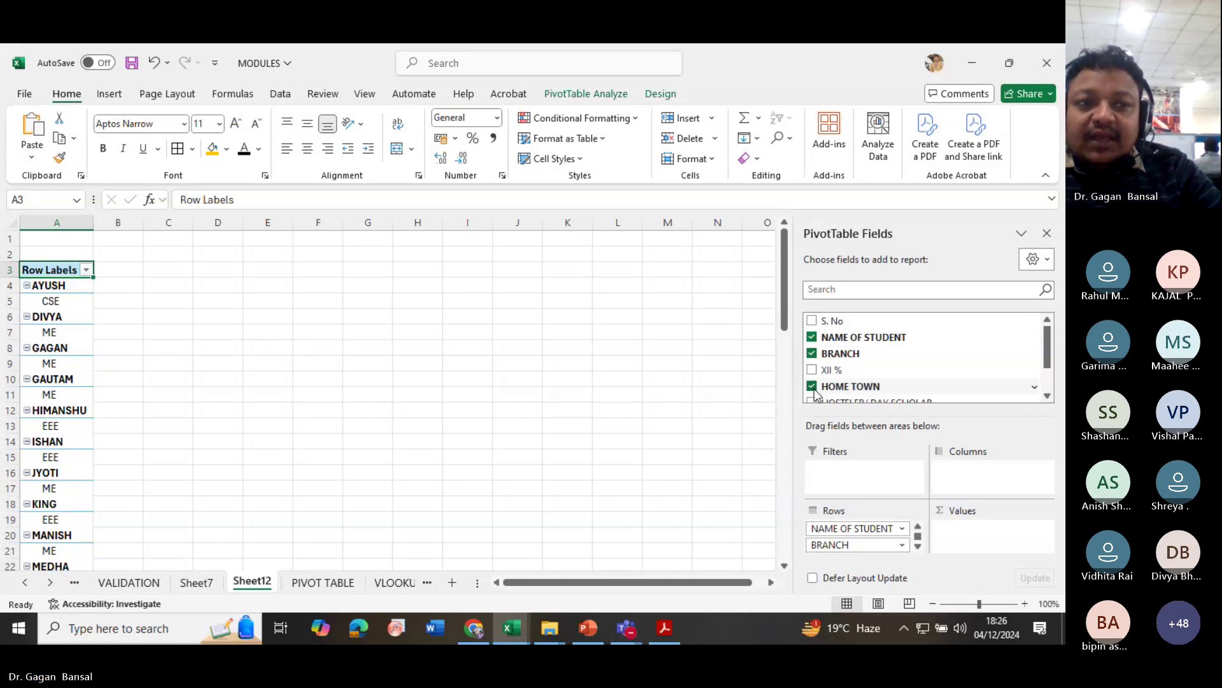
click(812, 338)
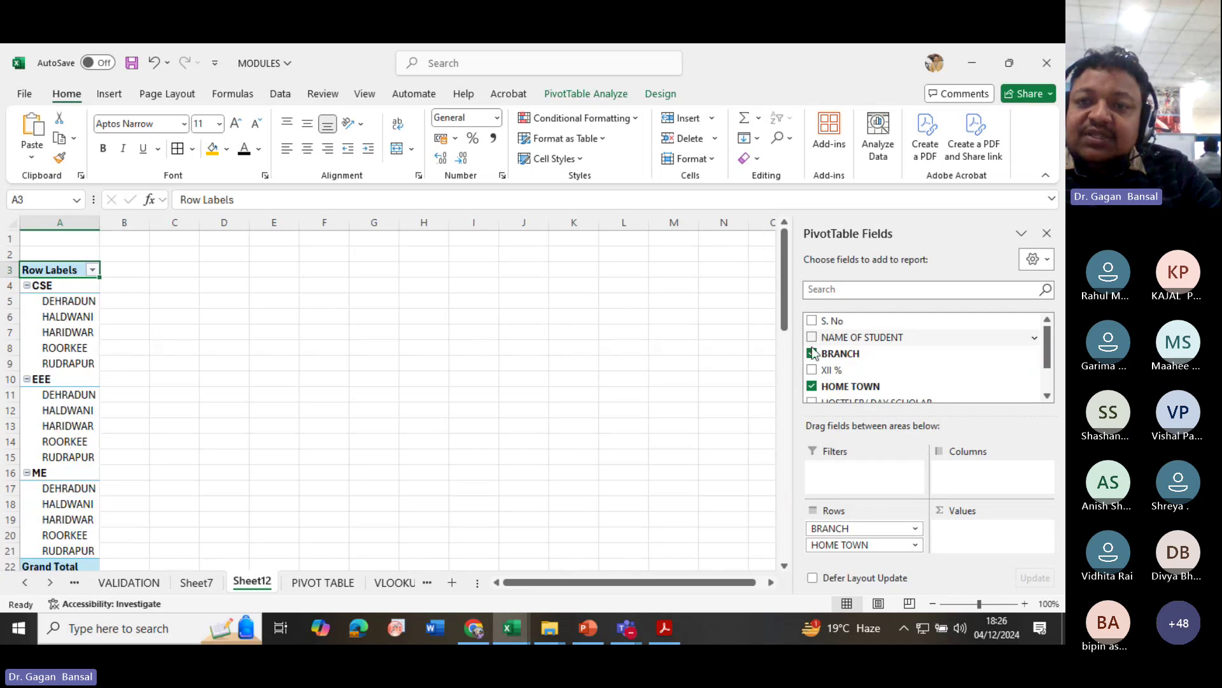
click(812, 353)
click(813, 386)
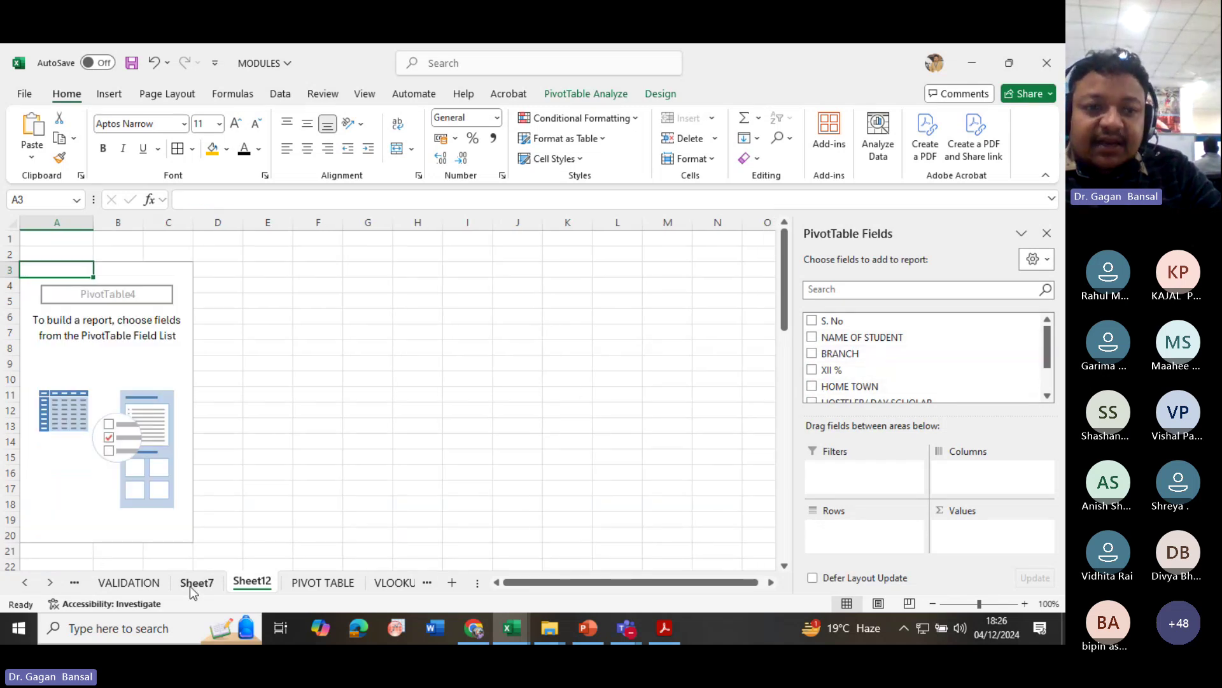
- Check the BRANCH column in the source table and add BRANCH as the row field of the PivotTable on Sheet12
click(325, 584)
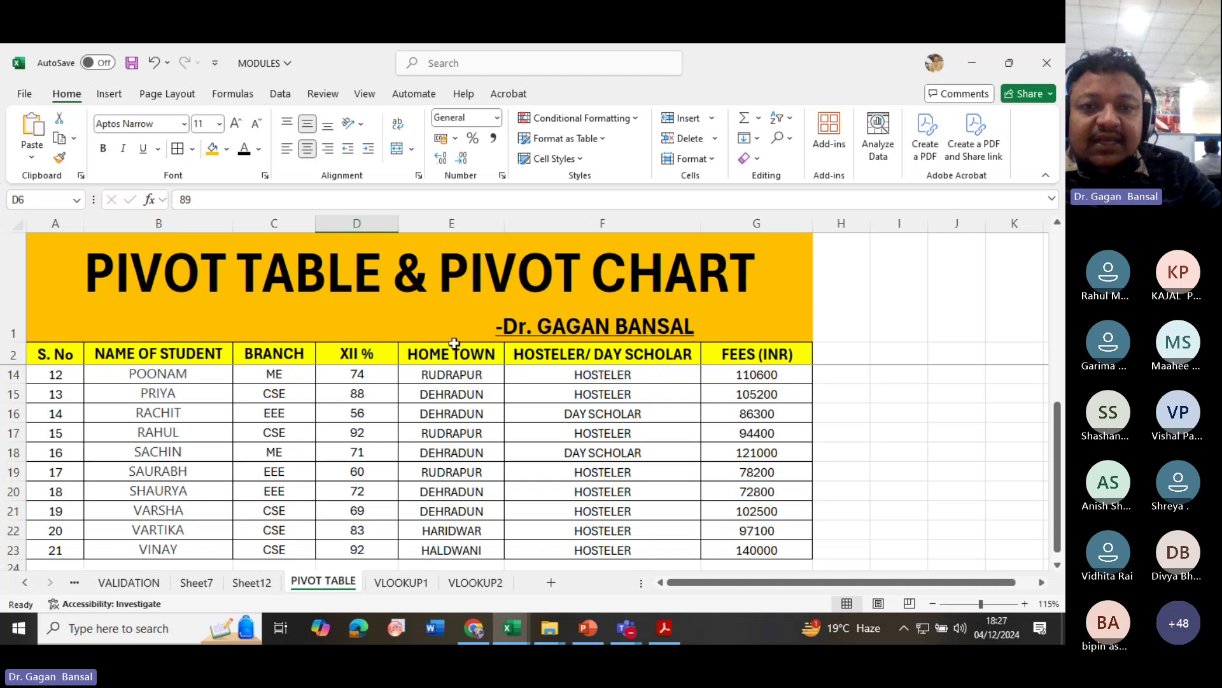
mouse_move(261, 375)
mouse_down()
mouse_move(268, 574)
mouse_move(283, 417)
mouse_move(268, 395)
mouse_up()
scroll(268, 395, up, 5)
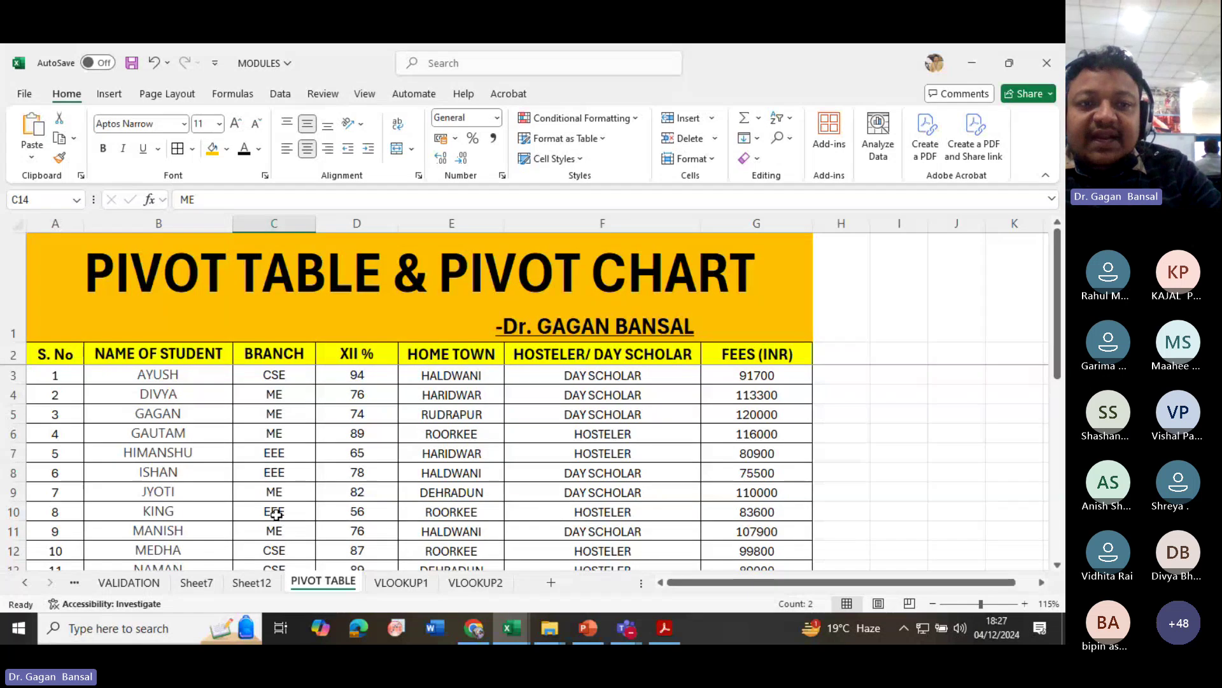
click(255, 584)
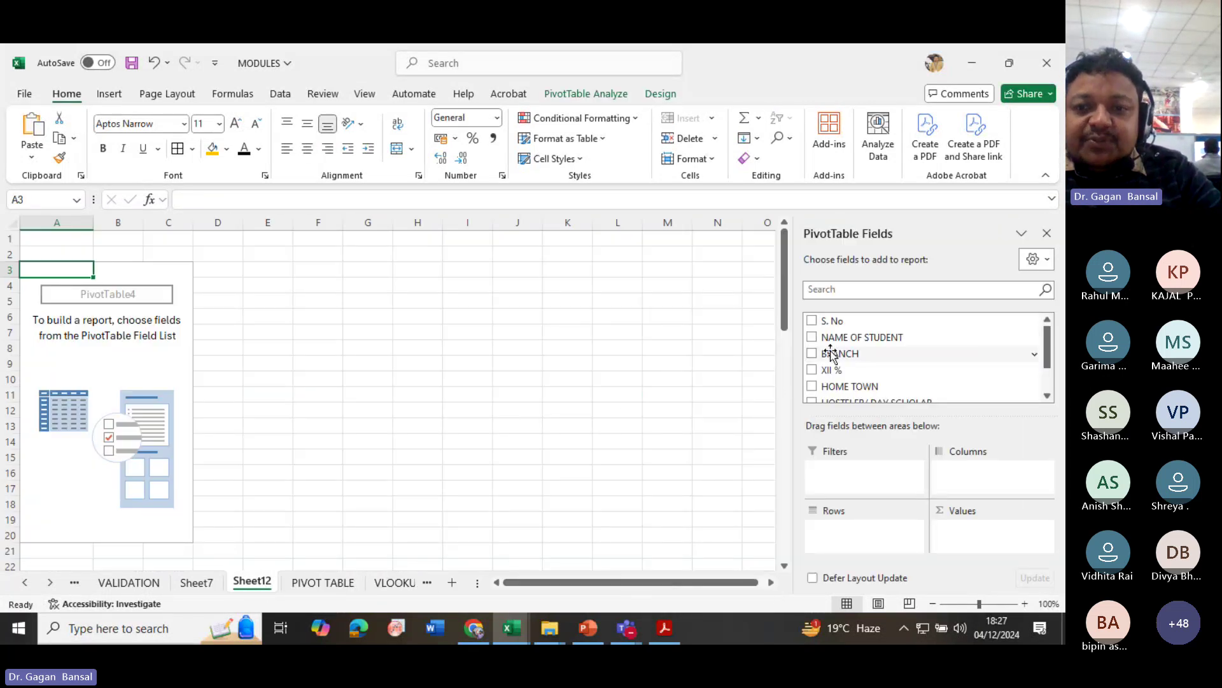
click(812, 354)
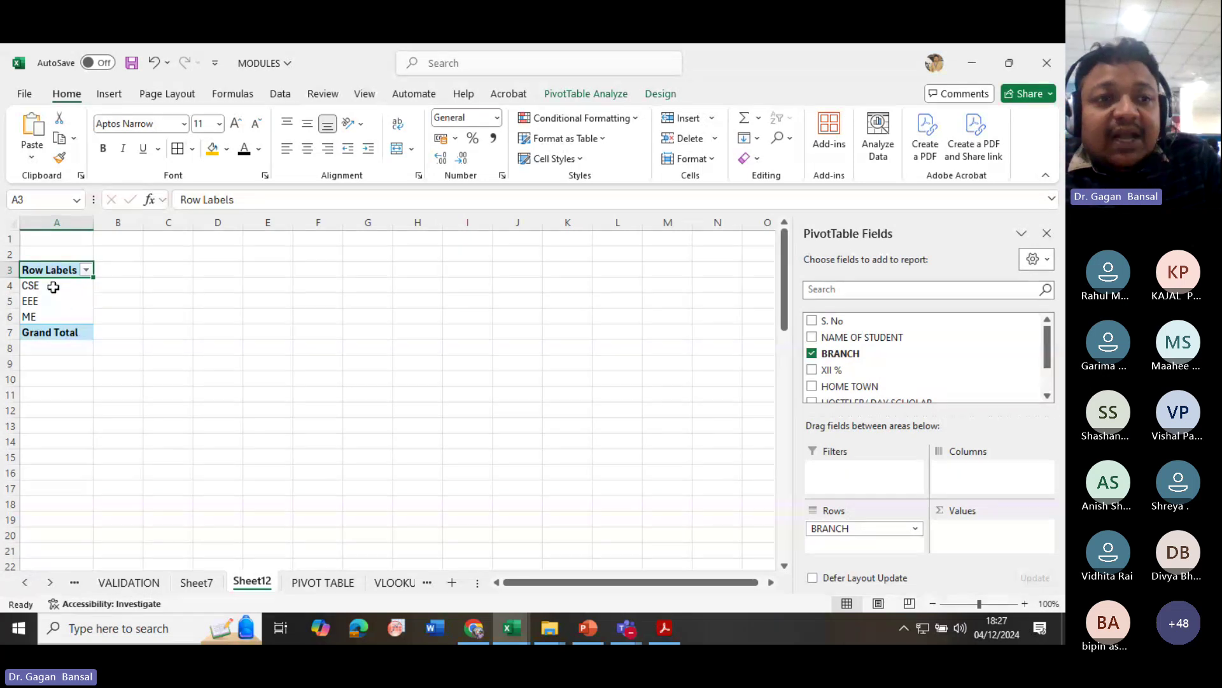
- Compare the BRANCH entries on the PIVOT TABLE sheet with the PivotTable's row labels on Sheet12
click(312, 586)
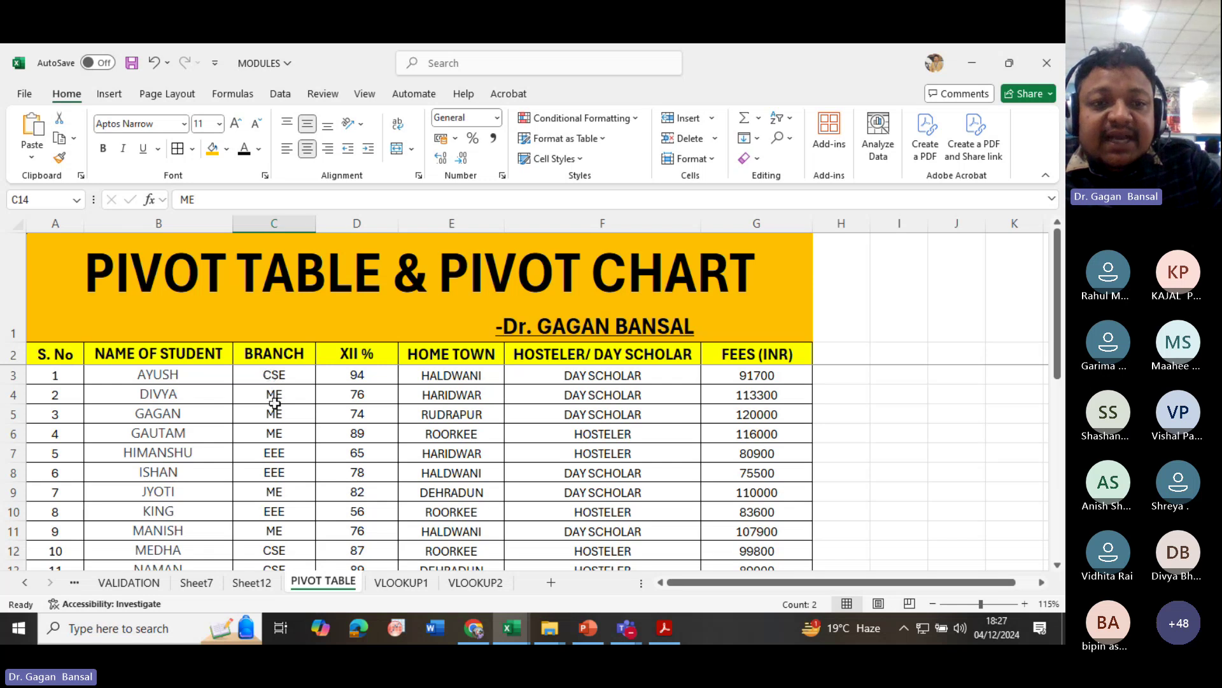
scroll(284, 471, down, 2)
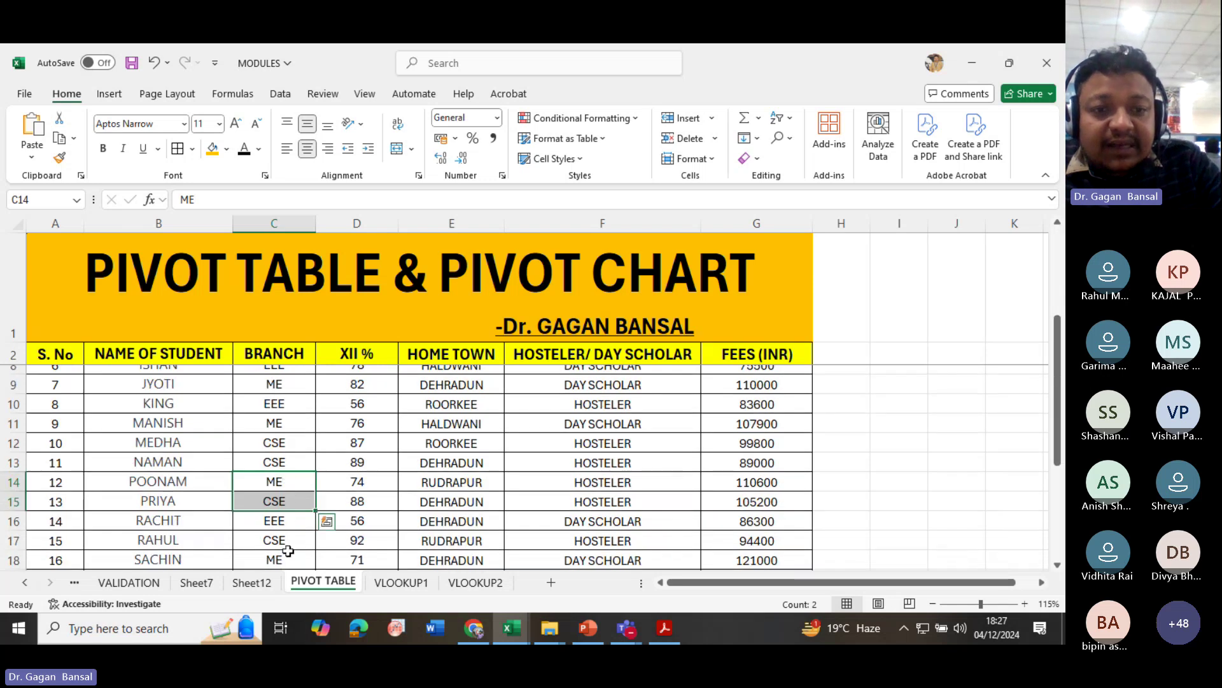
click(252, 581)
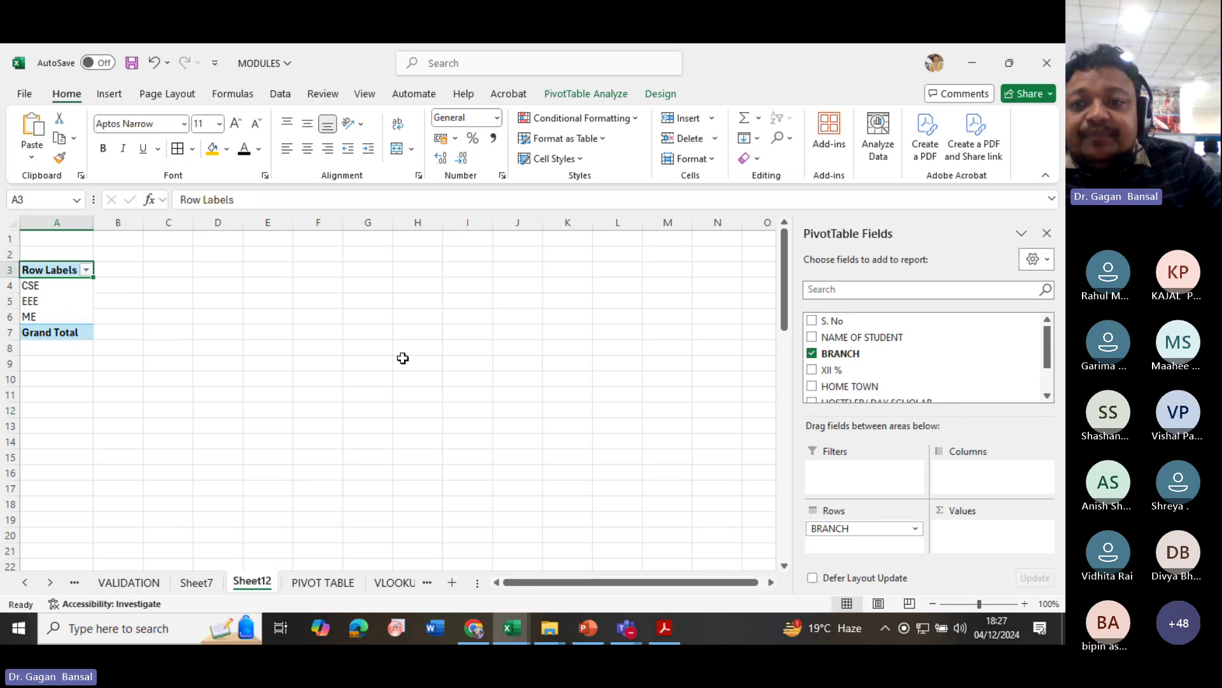
- Try HOME TOWN as a second row field, remove it, and add FEES (INR) as the summed value for each branch
click(813, 386)
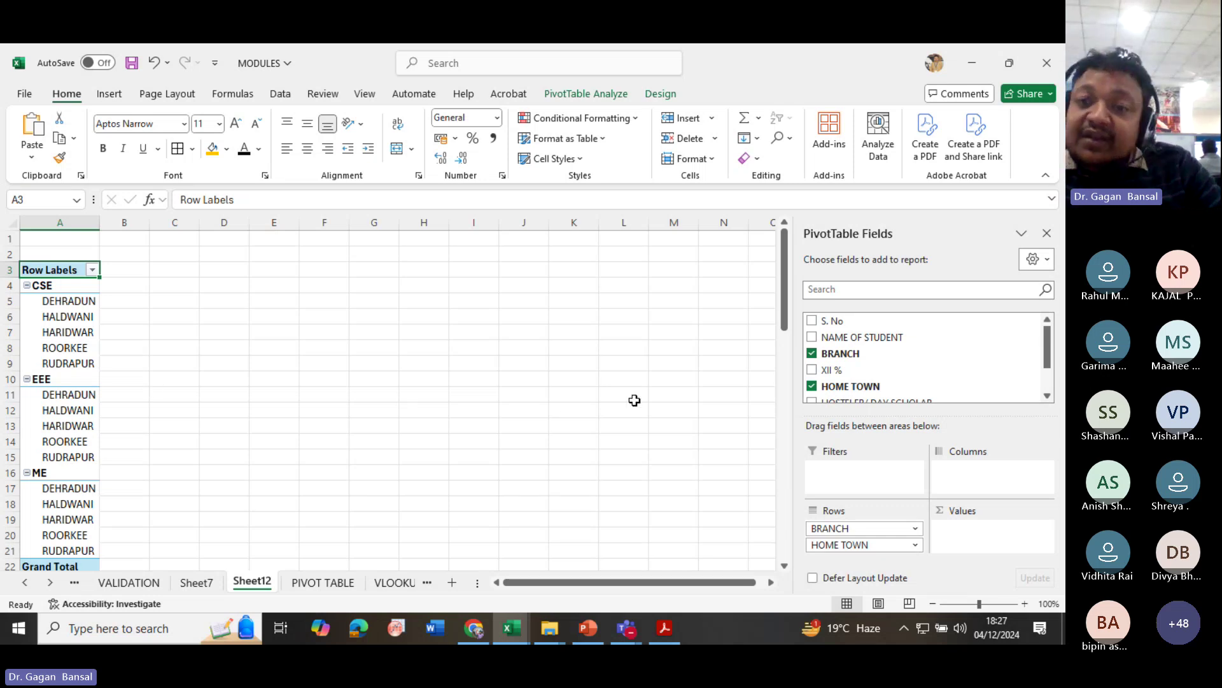
click(811, 386)
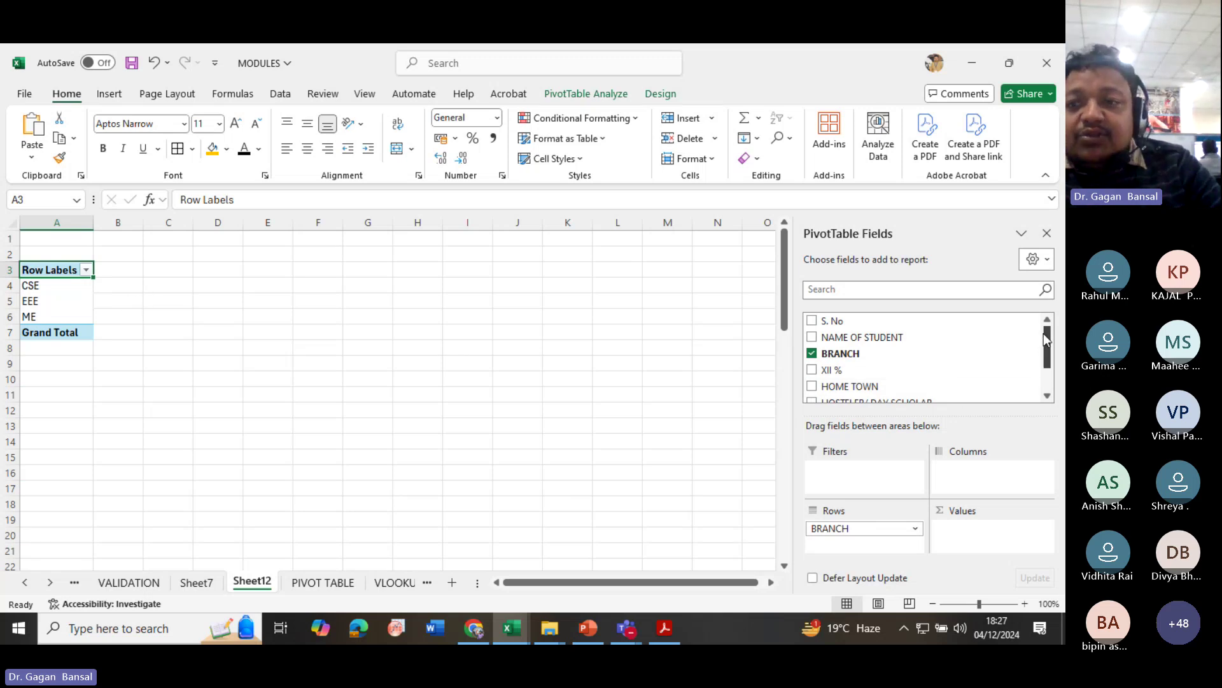
scroll(993, 347, down, 1)
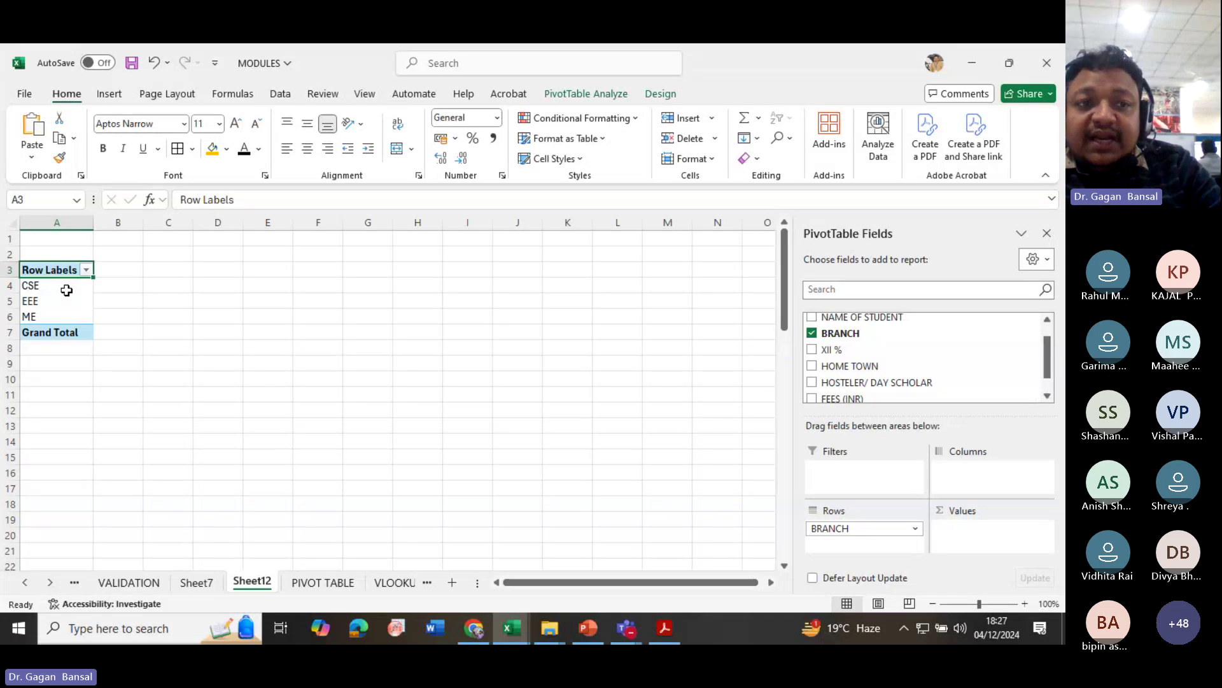
click(812, 398)
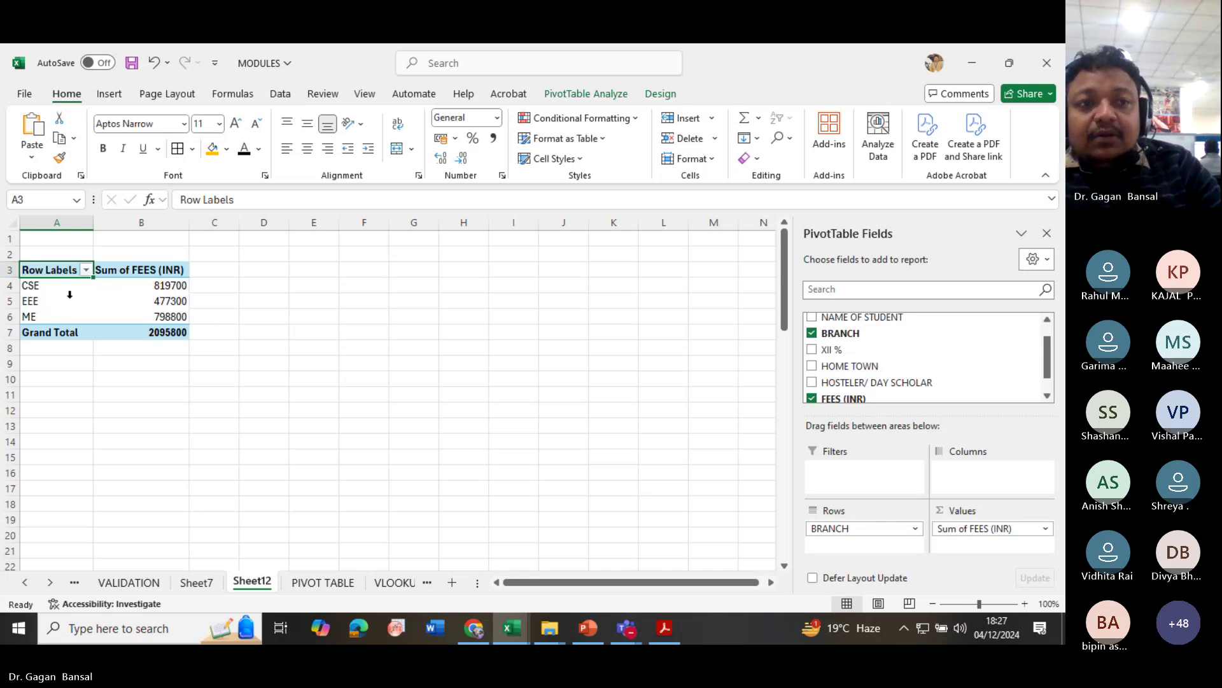
- Examine the summed fees of the CSE, EEE and ME branches row by row in the PivotTable
click(47, 286)
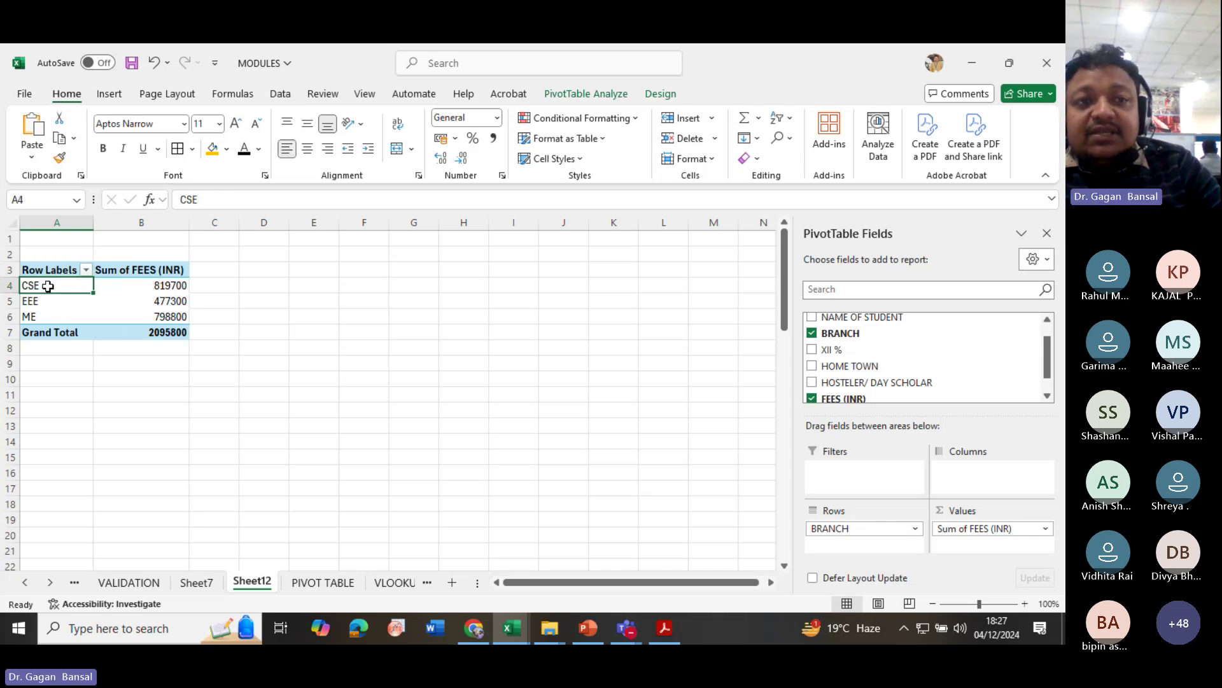
click(133, 290)
drag(30, 299, 99, 300)
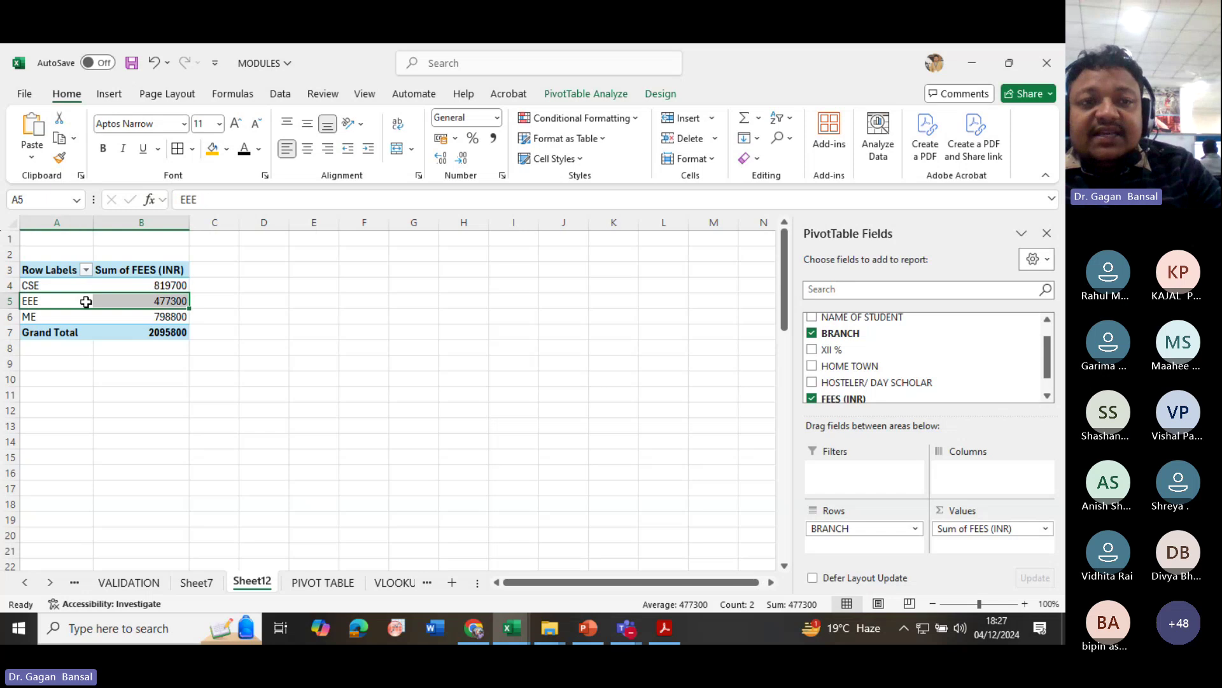
drag(23, 316, 146, 321)
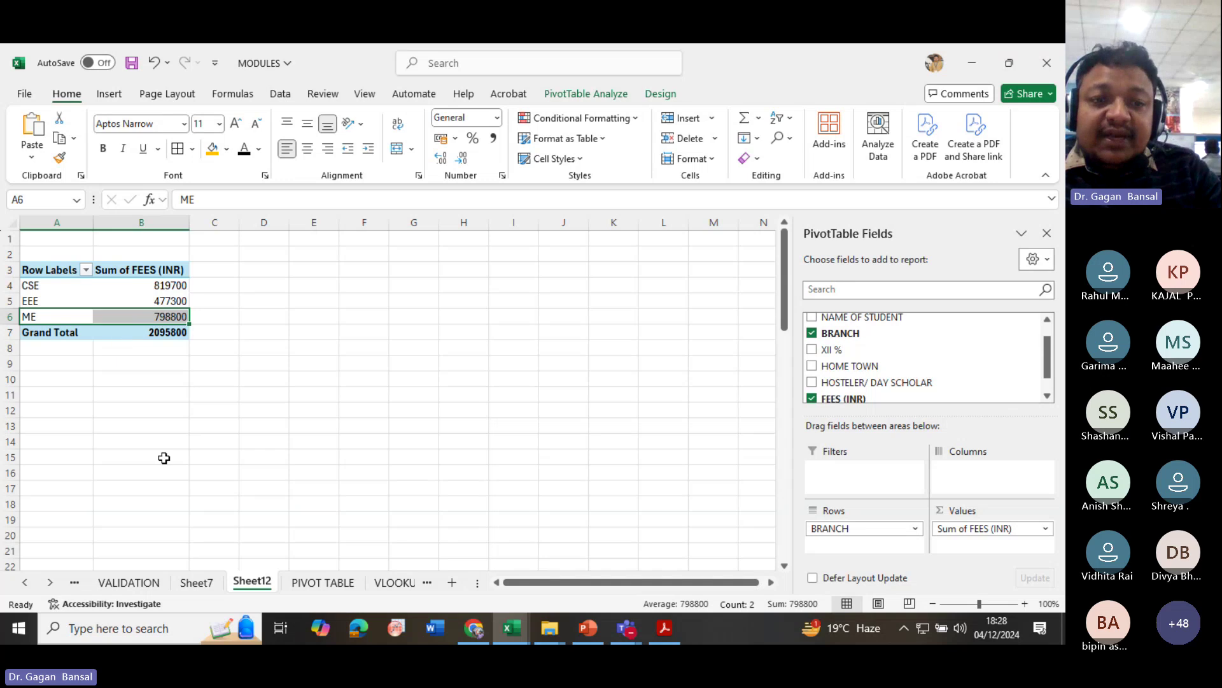
- Select all FEES (INR) values in G3:G23 of the source table and compare their sum with the PivotTable's Grand Total in B7
click(315, 580)
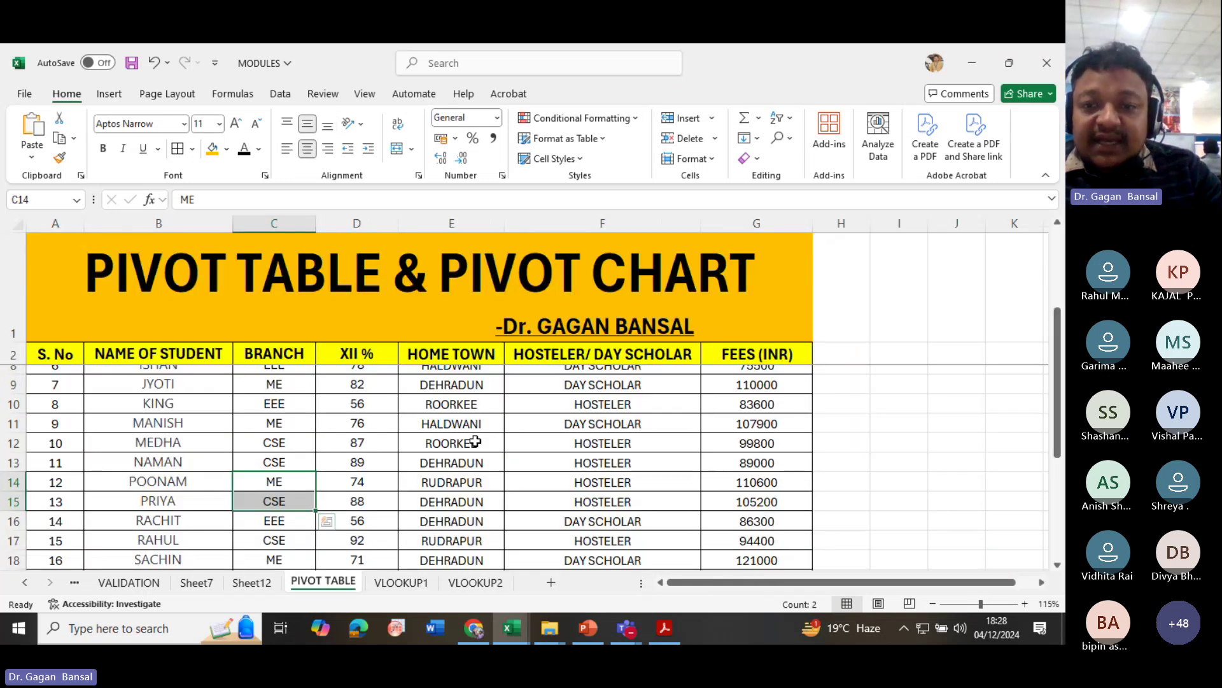
scroll(677, 431, down, 2)
scroll(703, 432, up, 4)
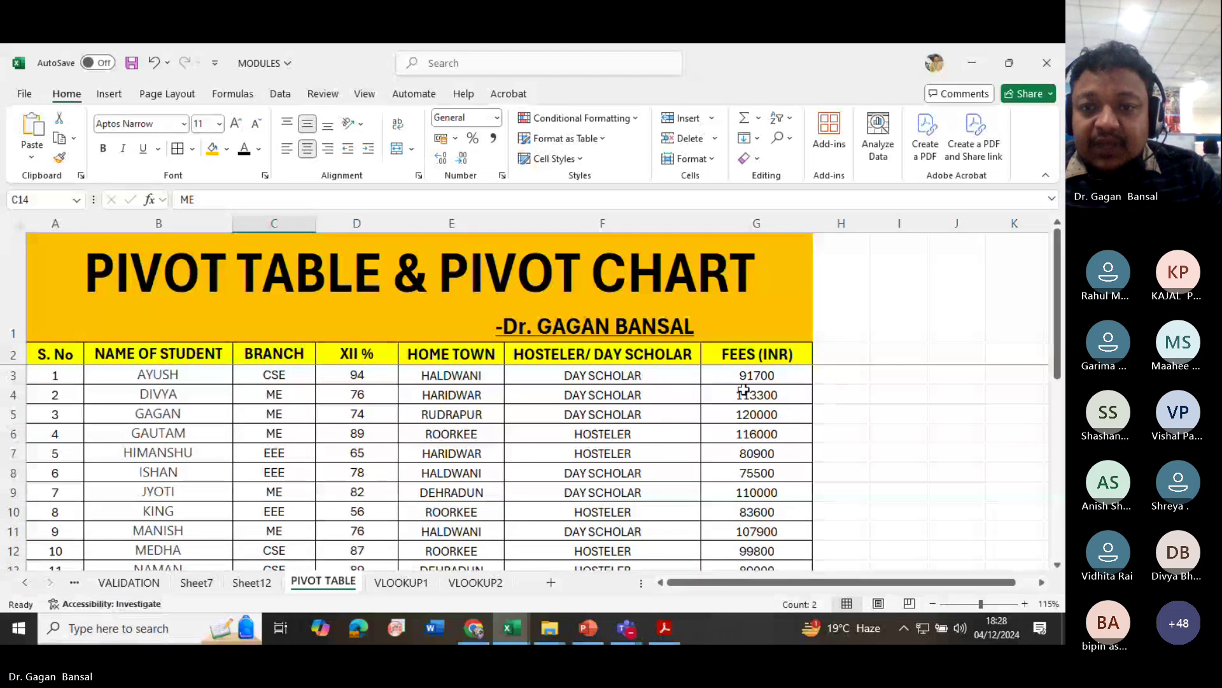
drag(741, 377, 764, 510)
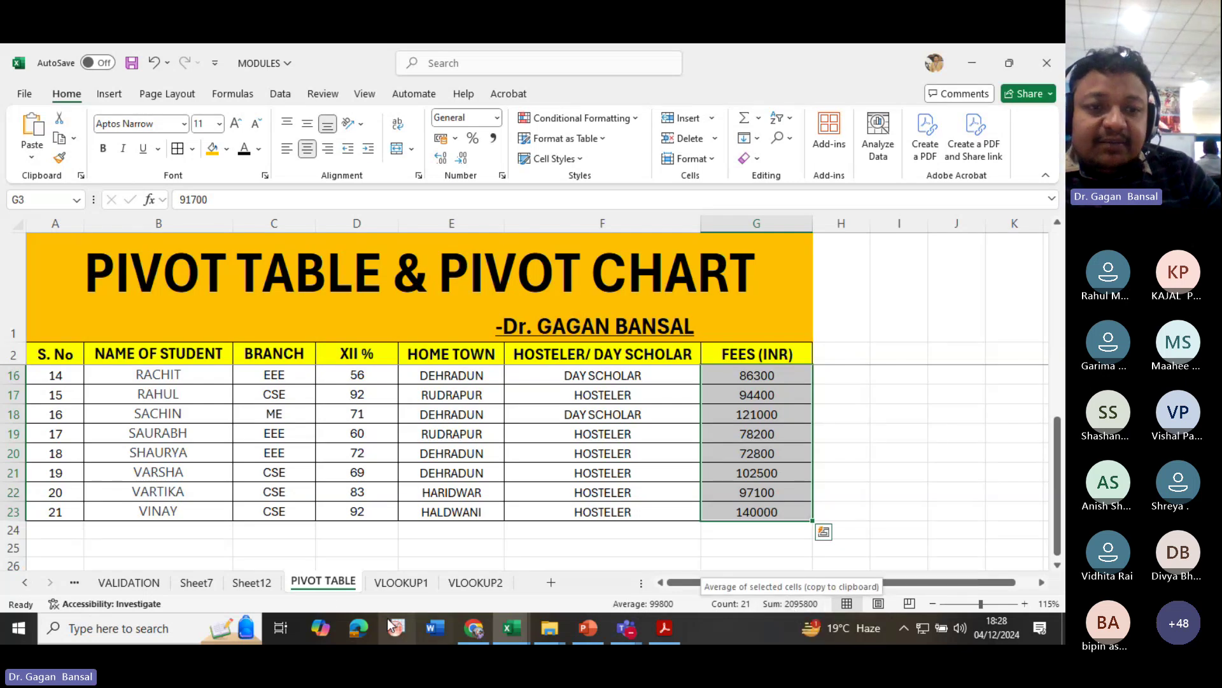
click(251, 582)
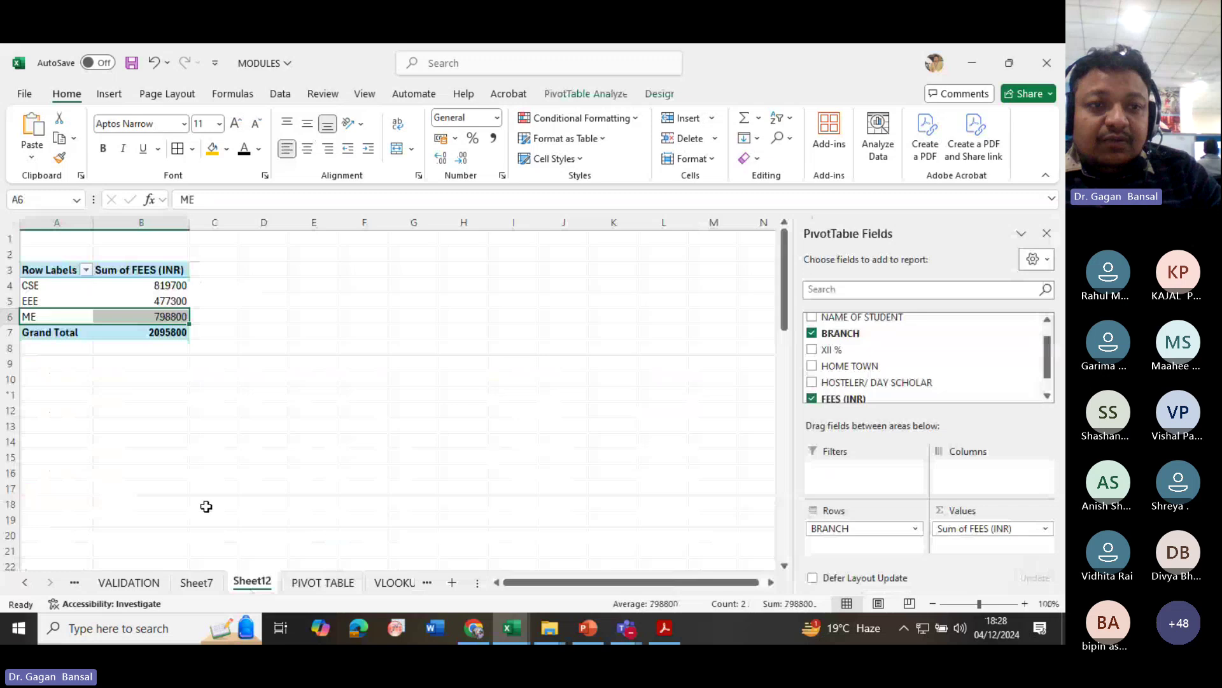
click(156, 332)
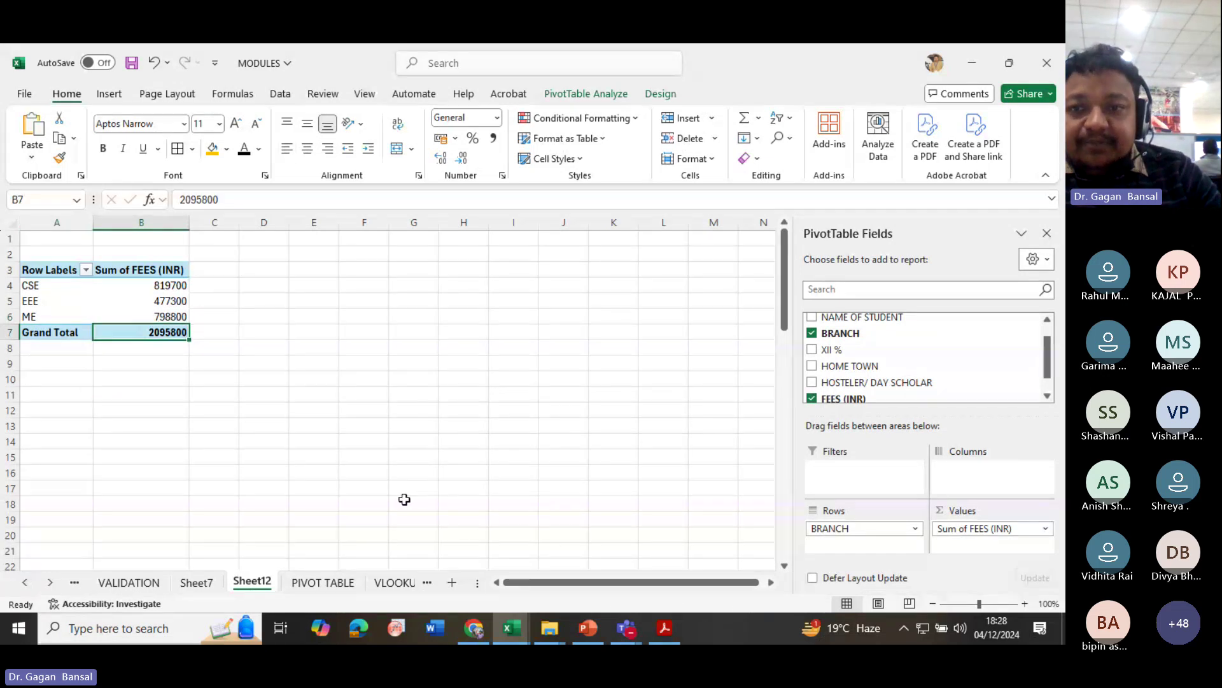
- Try summarising the fees by HOME TOWN and by HOSTELER/ DAY SCHOLAR instead of BRANCH, and remove all fields from the PivotTable
click(811, 333)
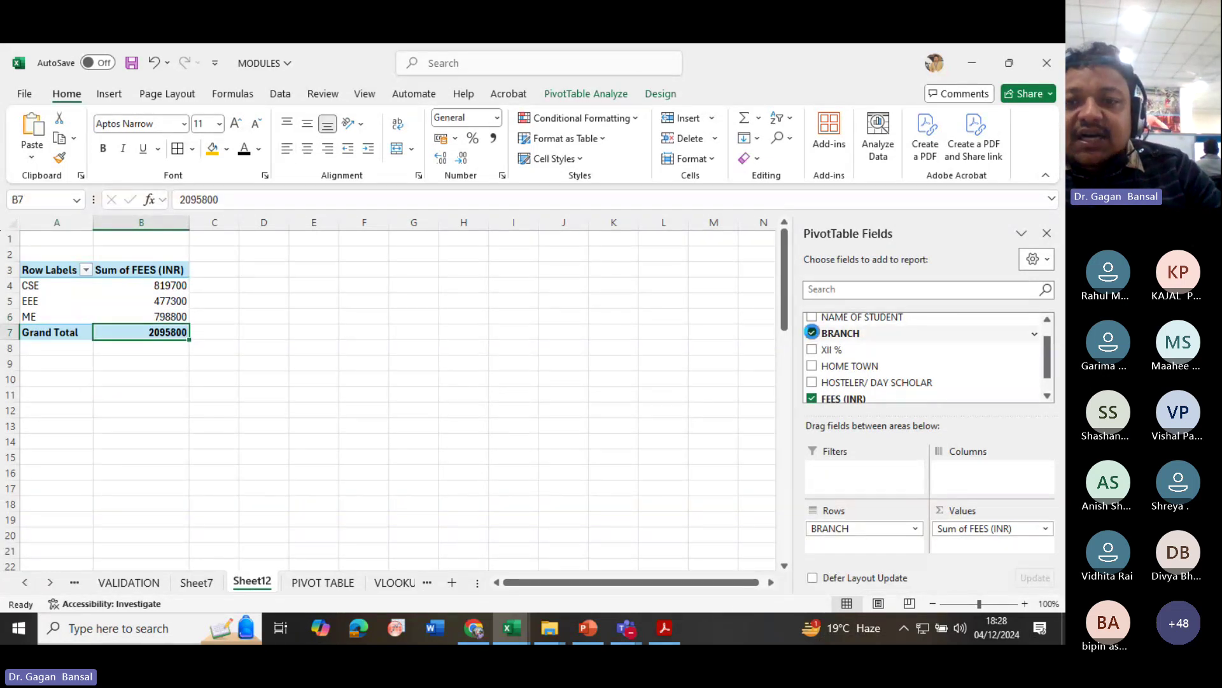
click(812, 366)
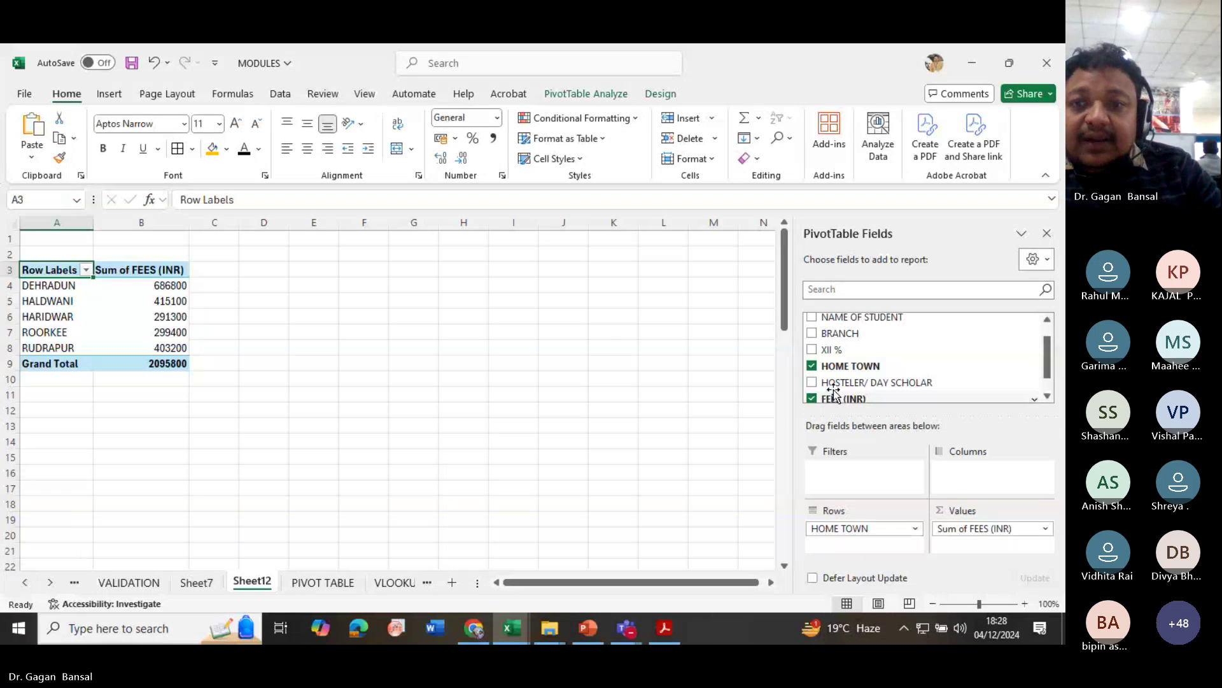
click(812, 366)
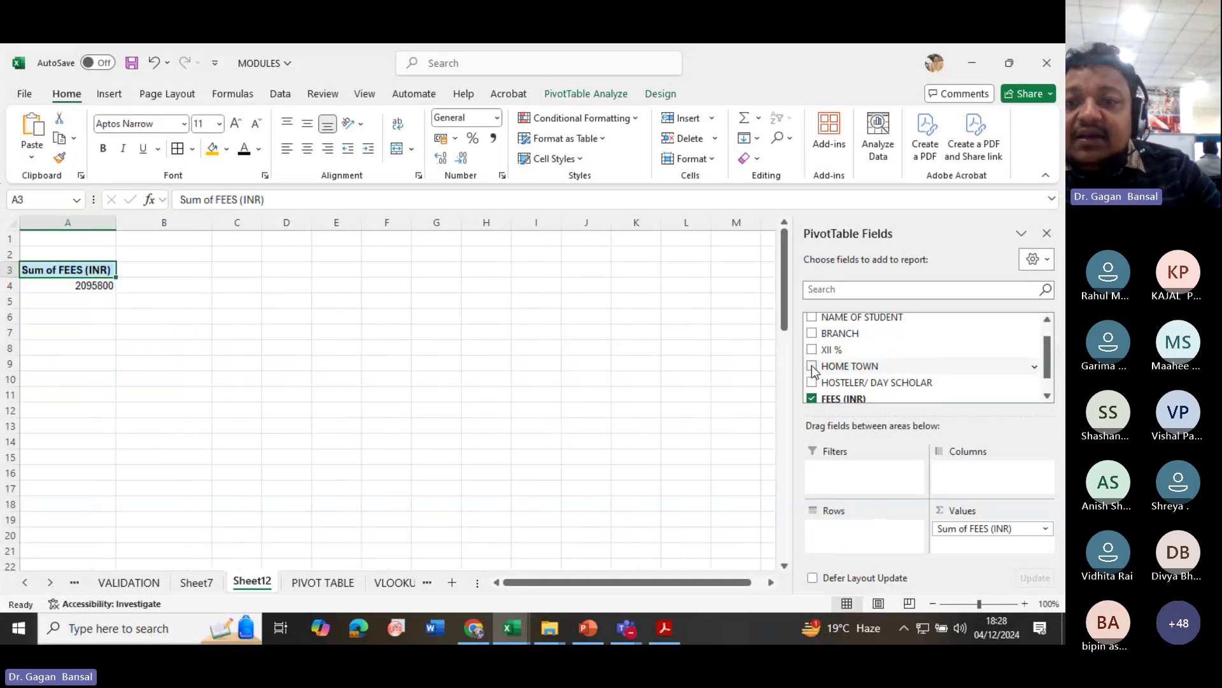
click(812, 382)
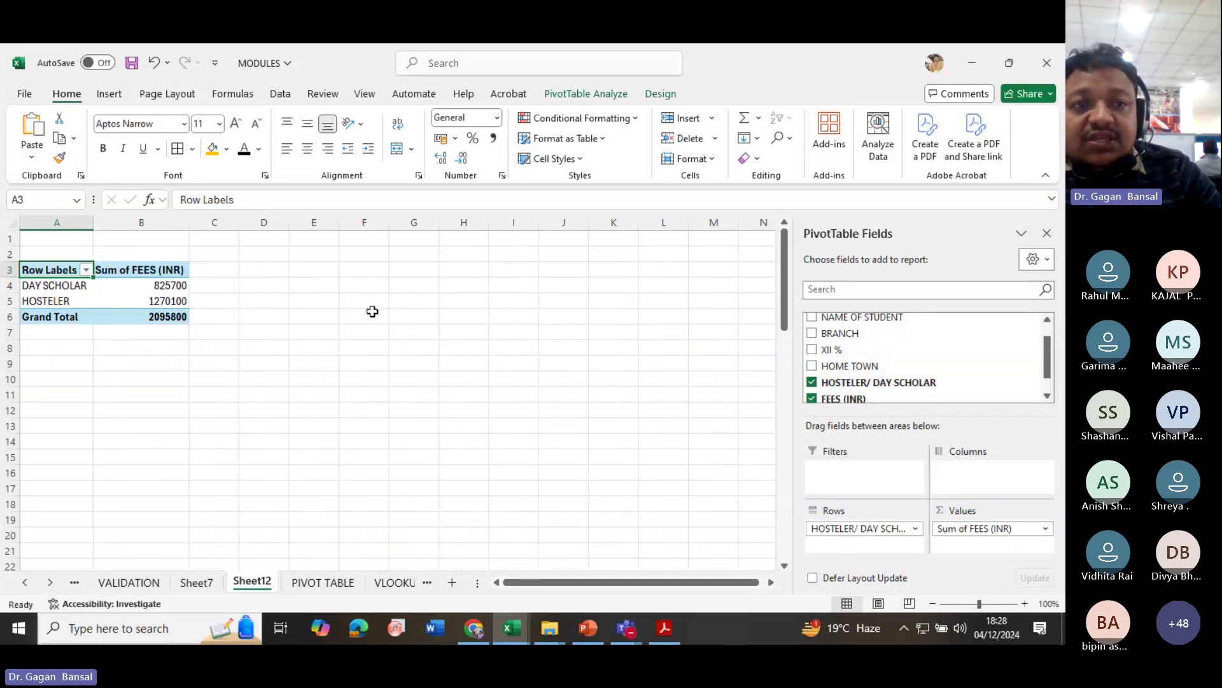
mouse_move(137, 308)
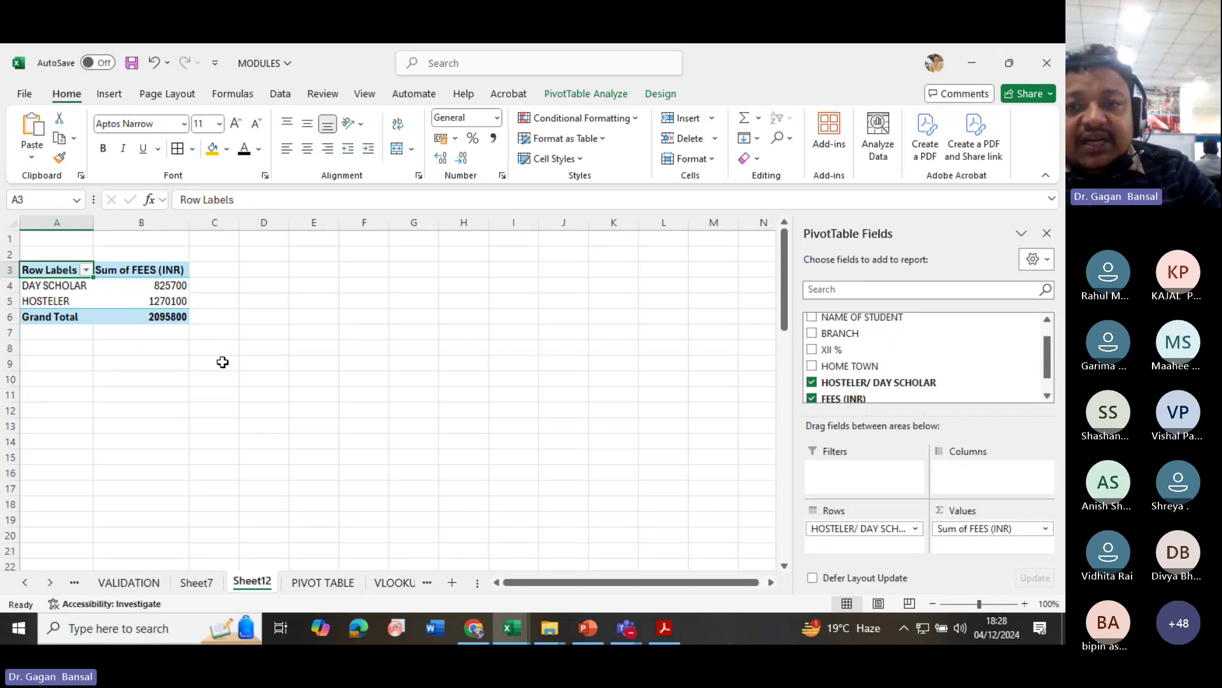
click(812, 399)
click(812, 382)
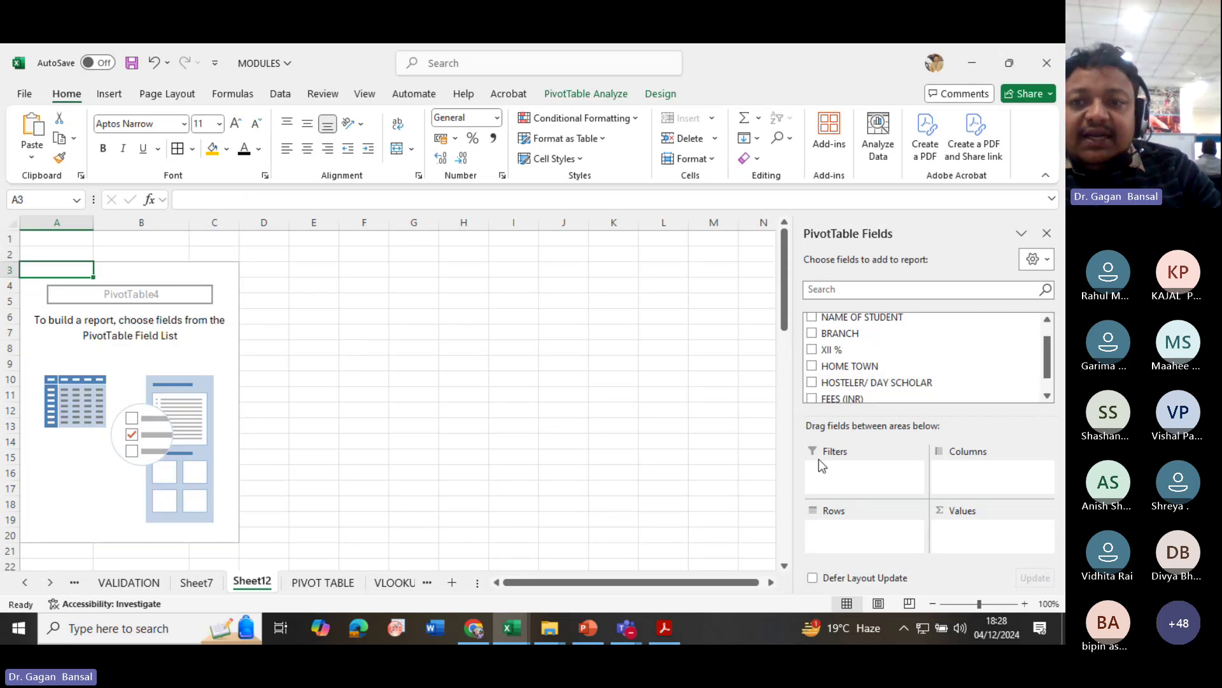
- Lay out the PivotTable with NAME OF STUDENT as the row field and HOSTELER/ DAY SCHOLAR as the column field
scroll(955, 355, up, 1)
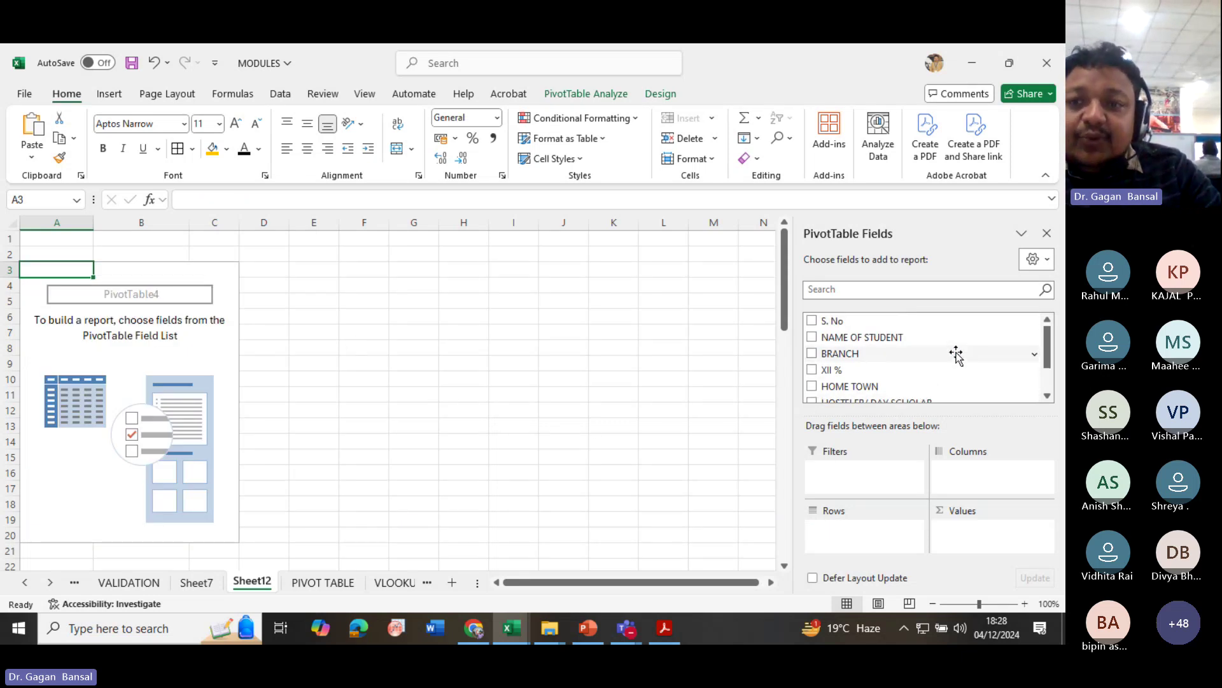
click(812, 337)
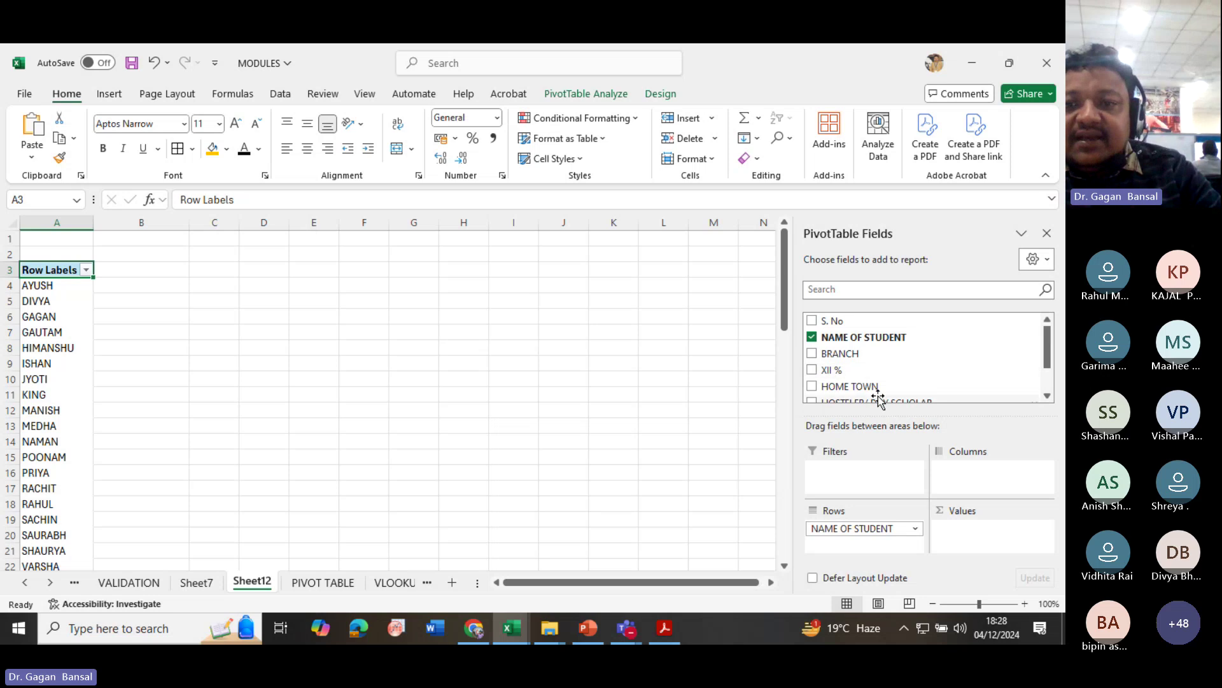
drag(1048, 348, 1048, 375)
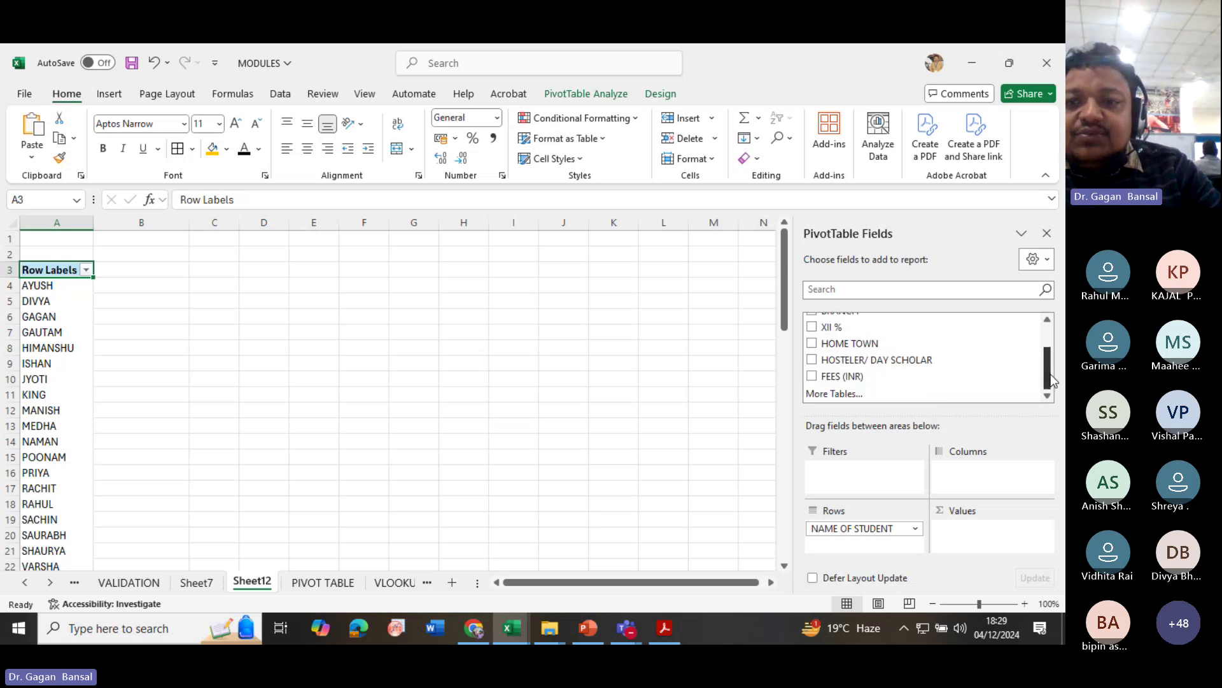
click(813, 361)
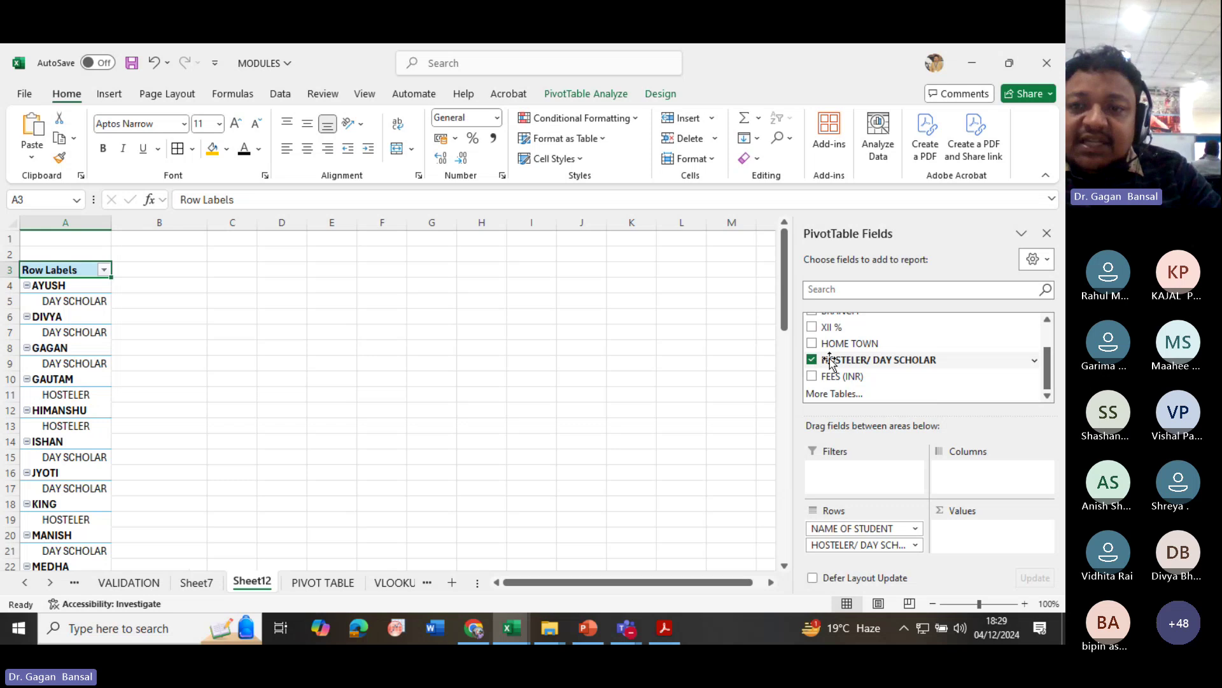
drag(831, 362, 980, 471)
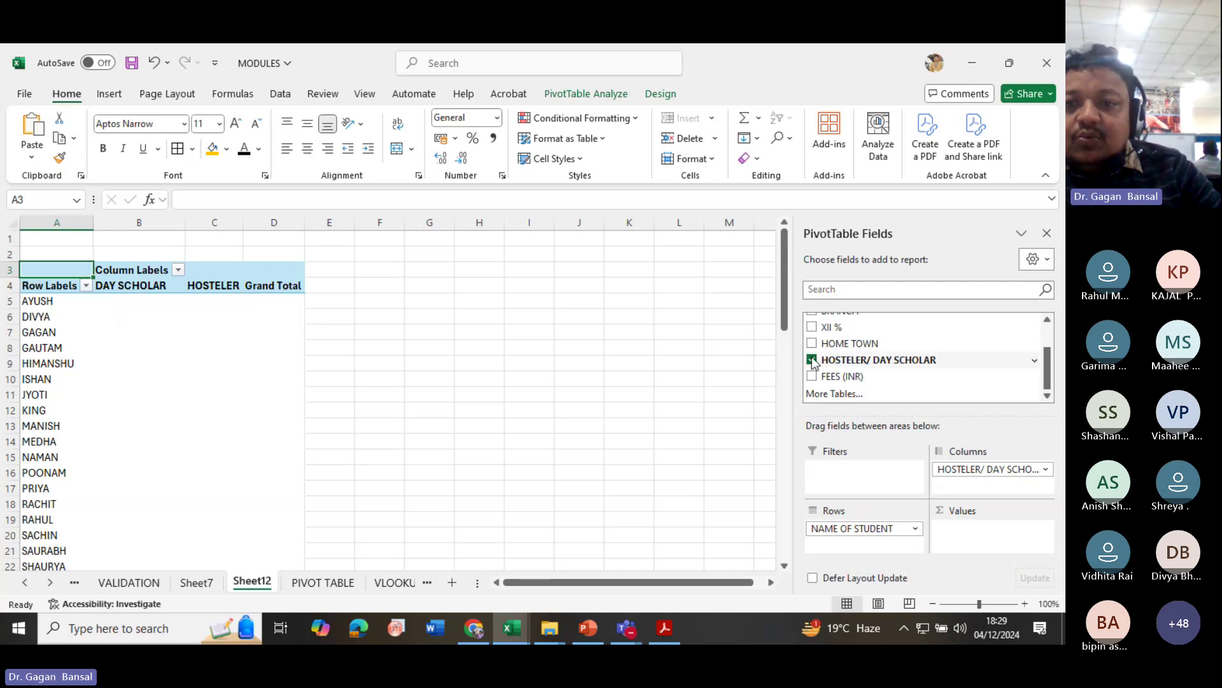
- Try BRANCH as a second row field and as the counted value, and clear every field from the PivotTable
scroll(822, 371, up, 2)
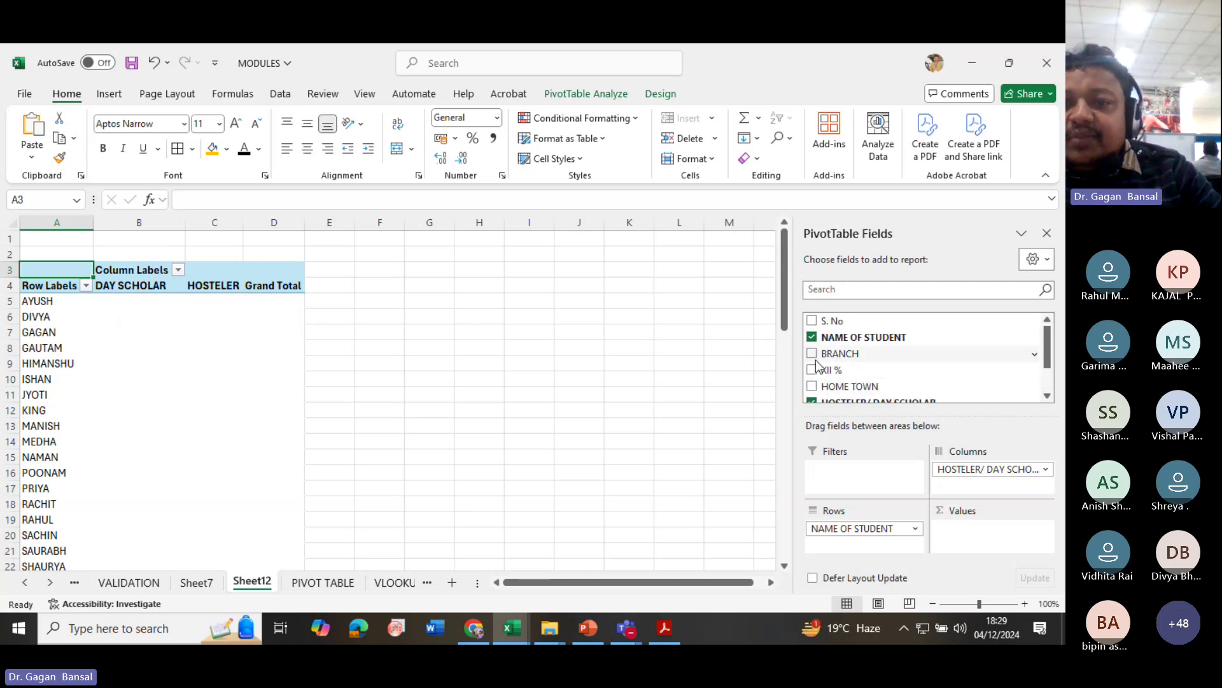
click(813, 354)
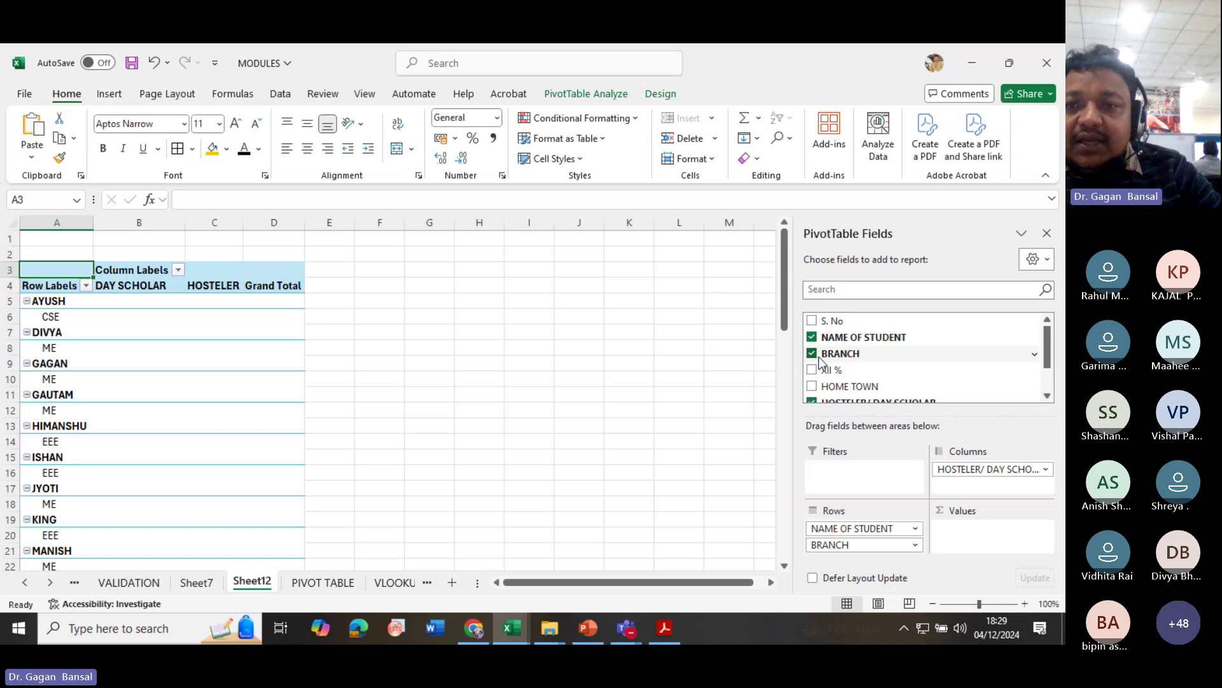
drag(834, 354, 962, 533)
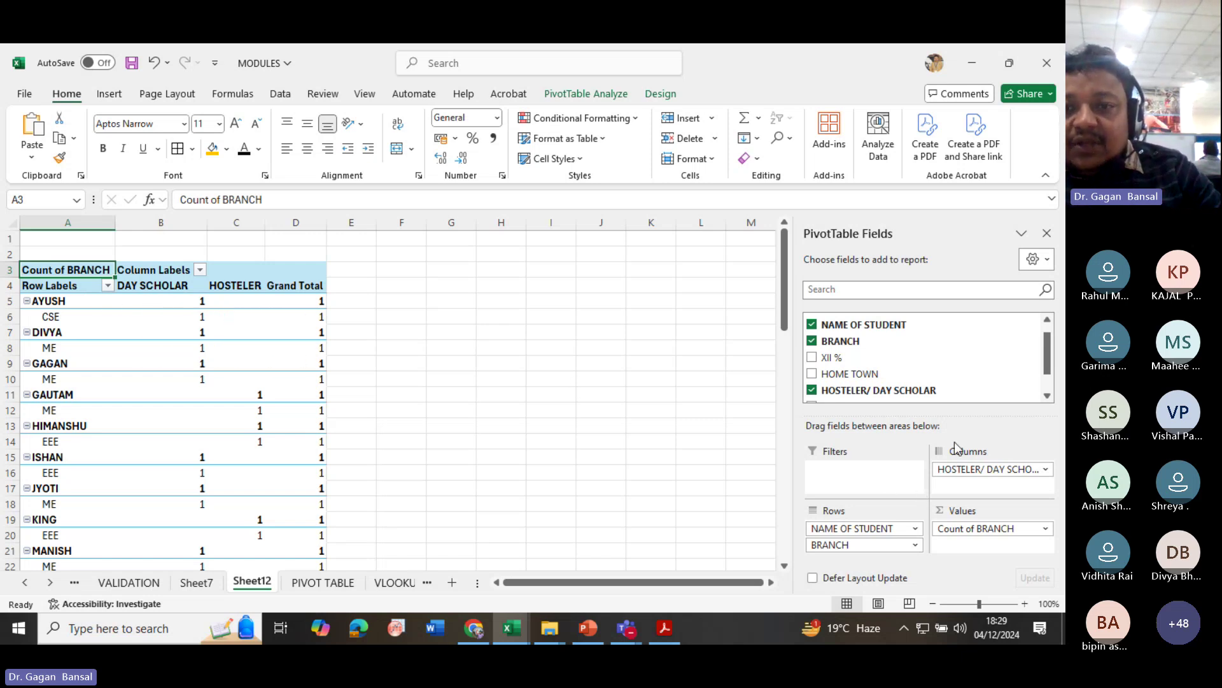
click(812, 390)
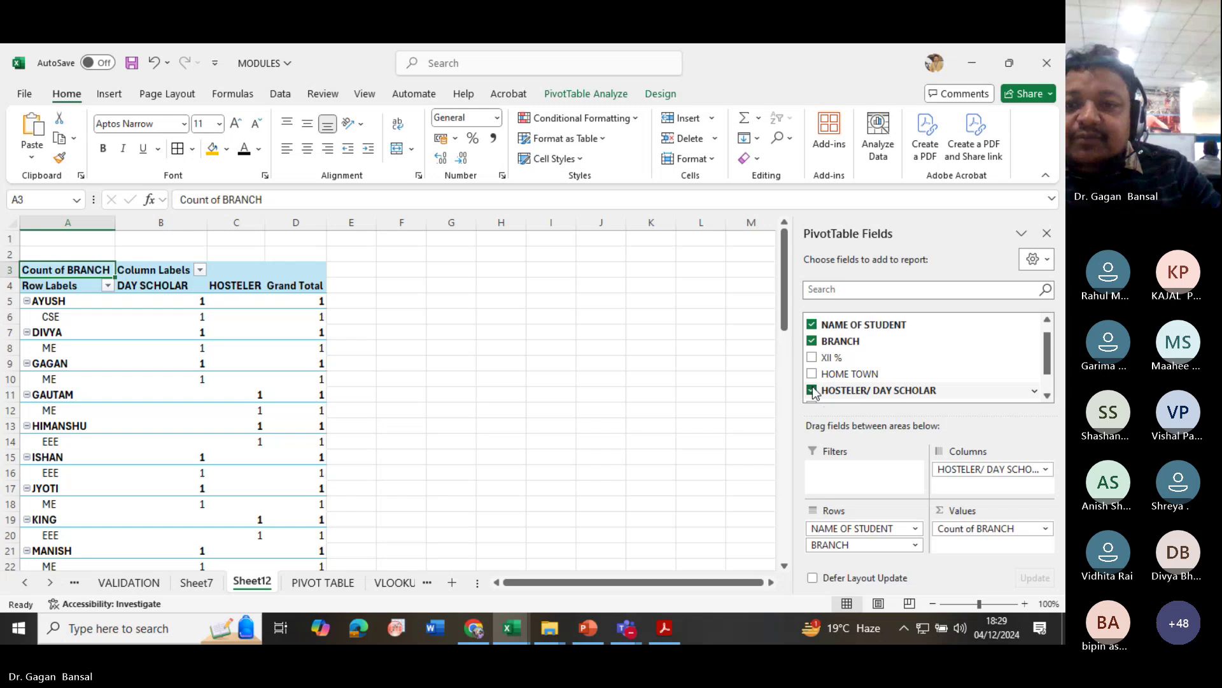
click(812, 341)
click(812, 325)
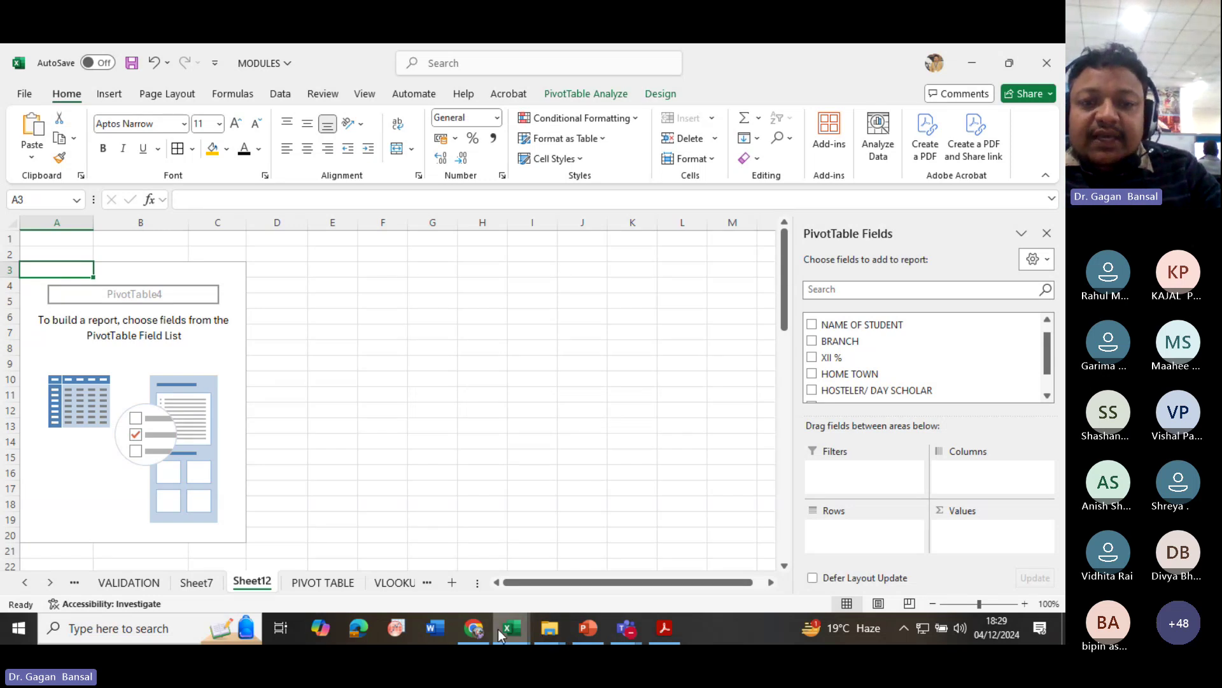
- Build the Sheet12 PivotTable with NAME OF STUDENT as the row field and FEES (INR) as the summed value
mouse_move(498, 629)
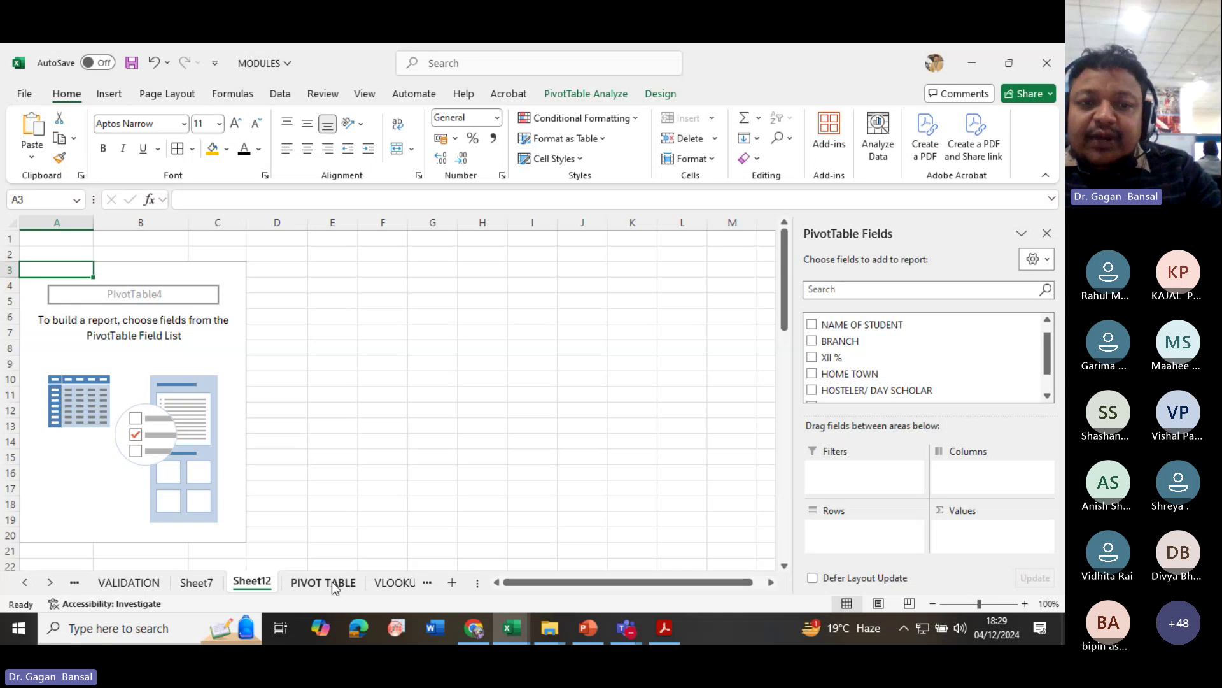
click(813, 325)
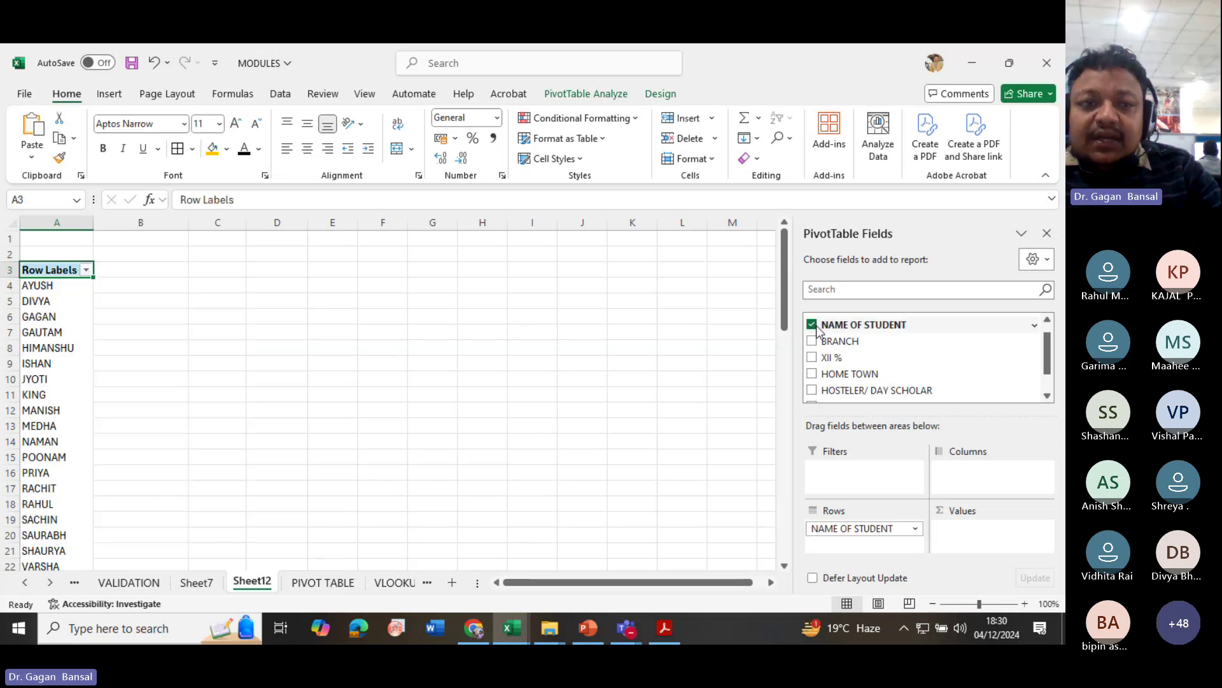
click(302, 587)
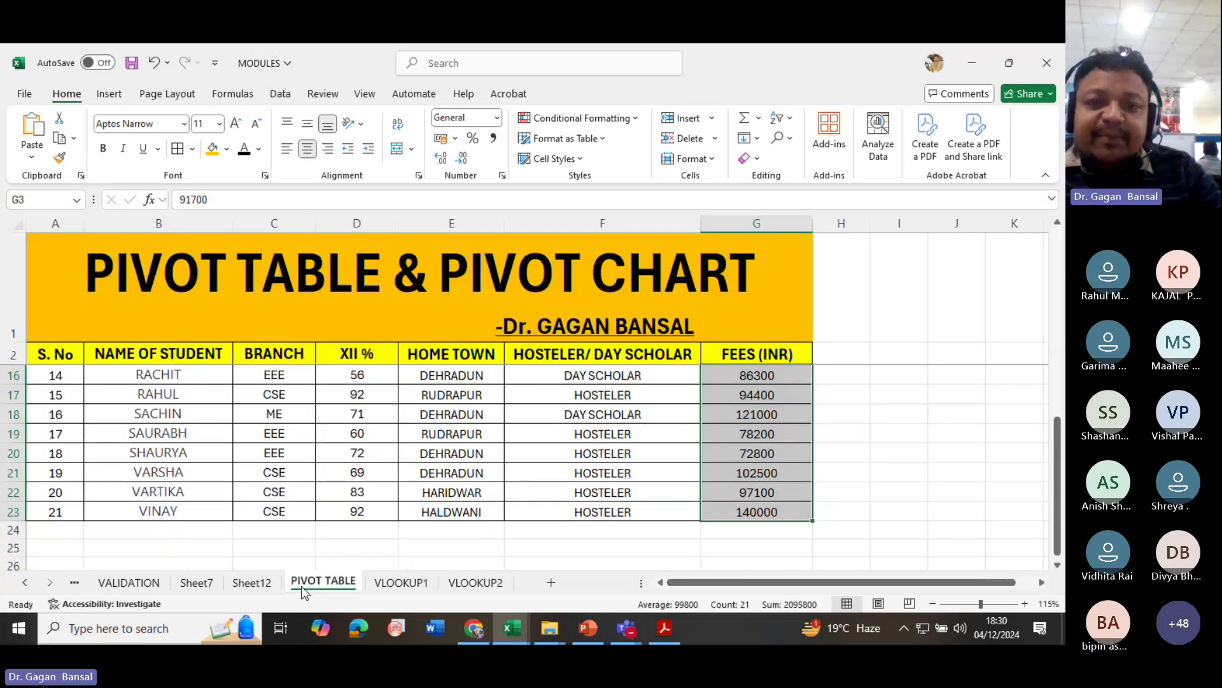
click(252, 582)
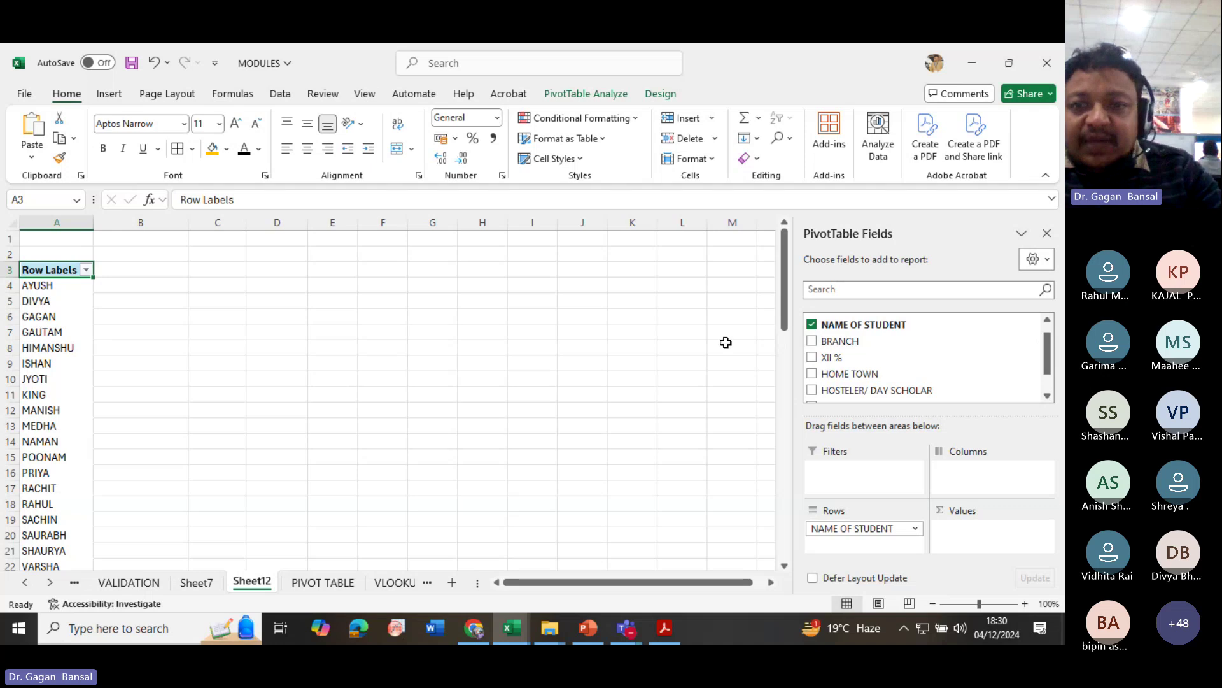
scroll(826, 379, down, 2)
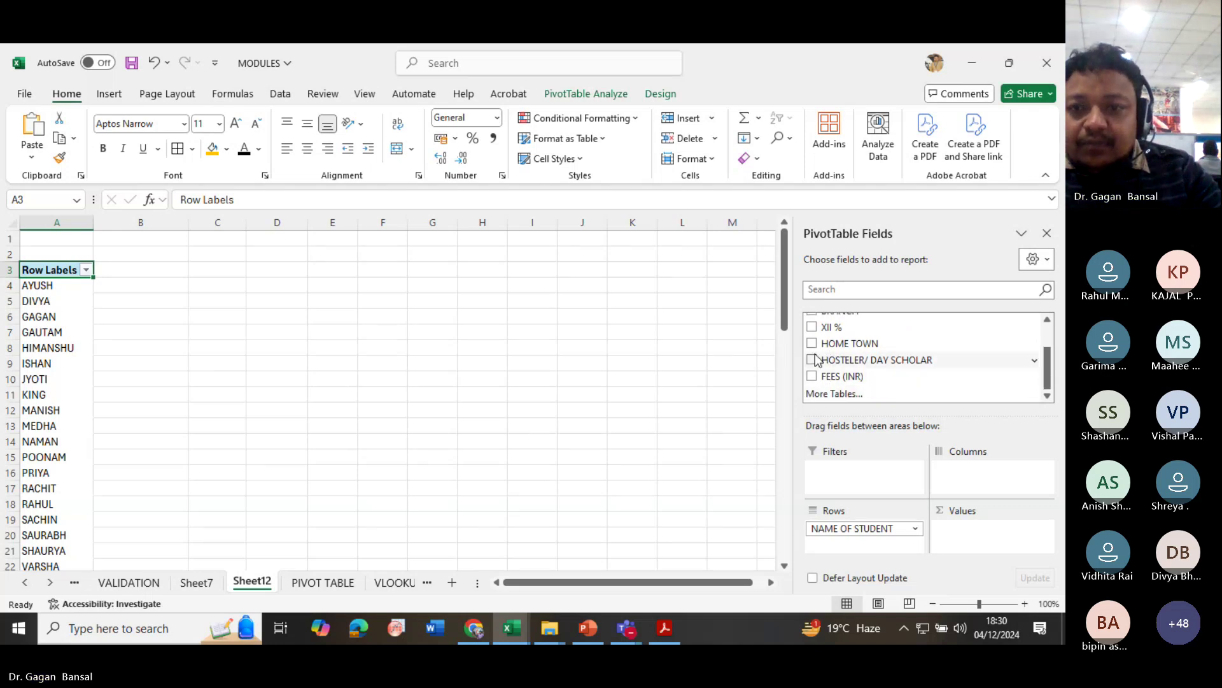
scroll(817, 359, up, 1)
scroll(818, 376, down, 1)
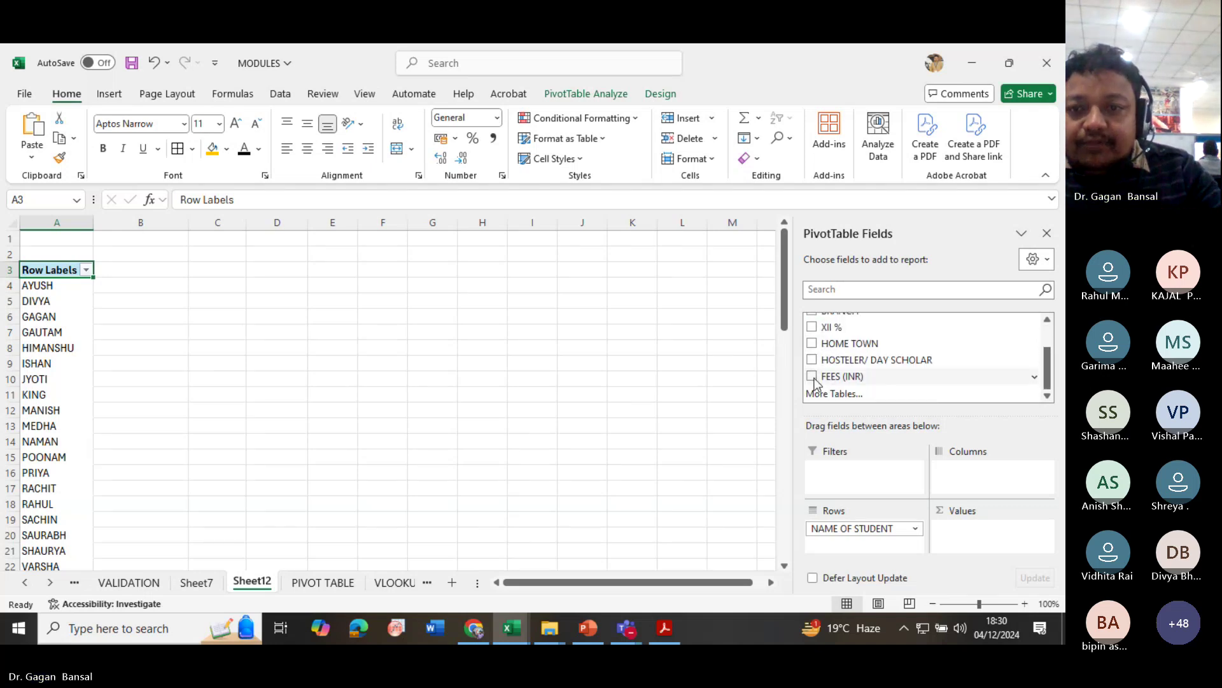
click(812, 376)
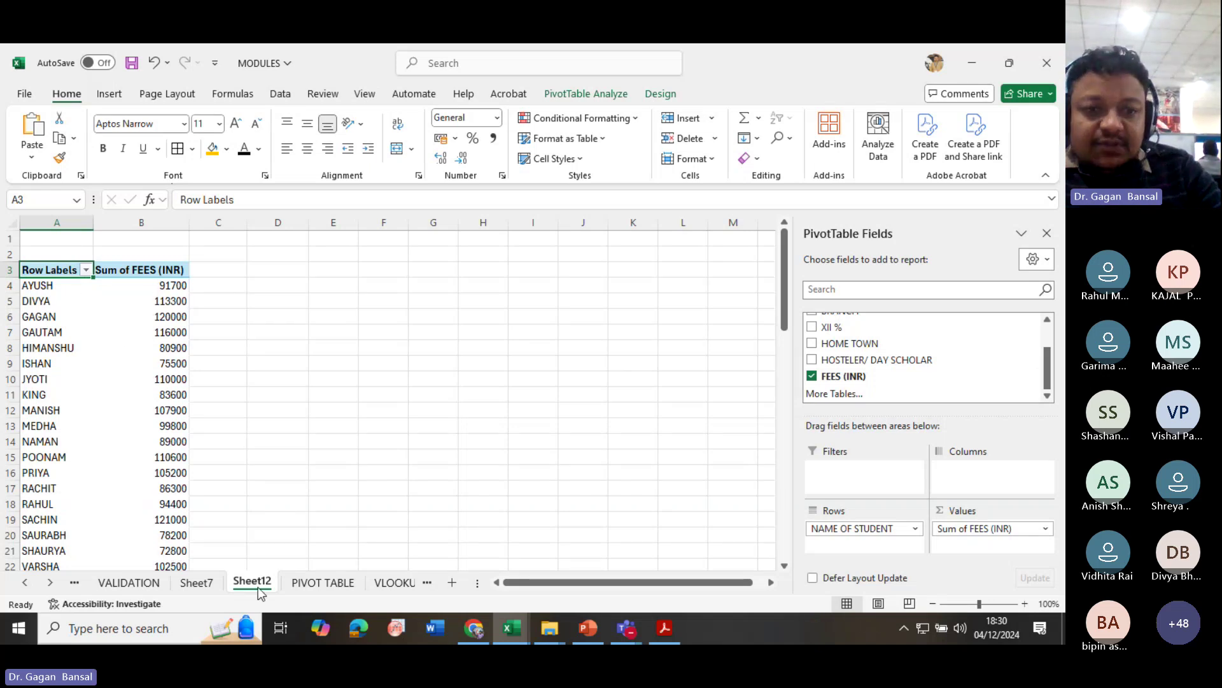
- Set the first student's fee in cell G3 of the PIVOT TABLE sheet to 10000
click(305, 583)
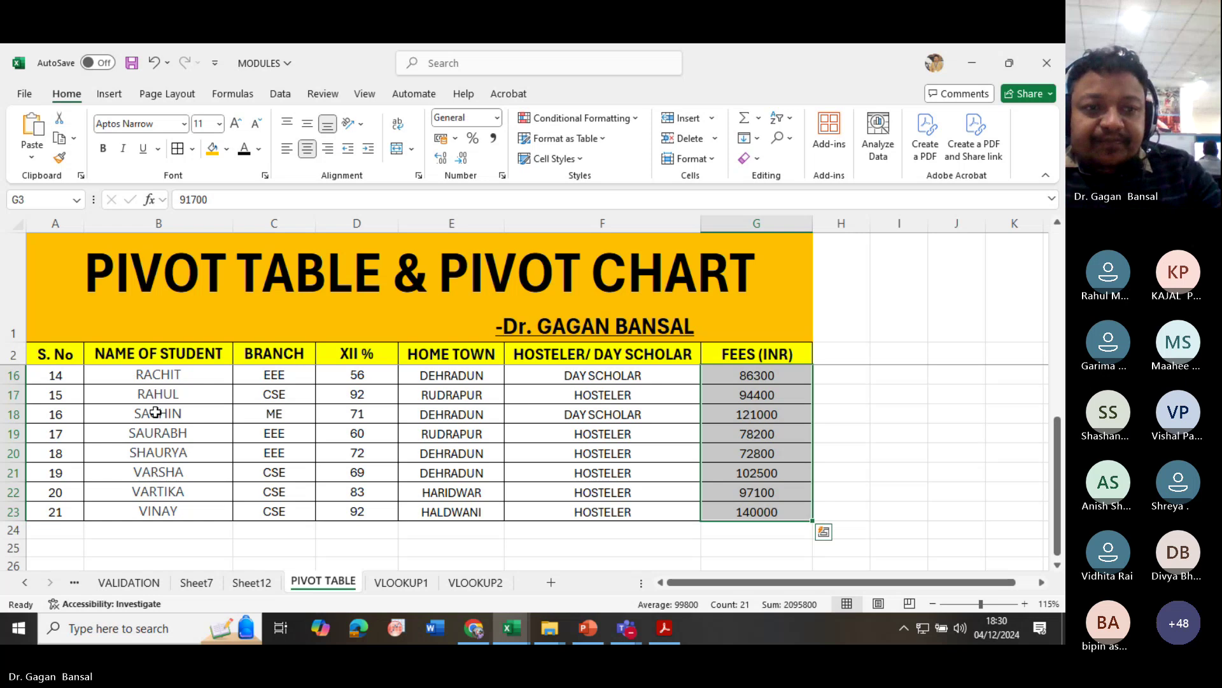
scroll(180, 497, up, 5)
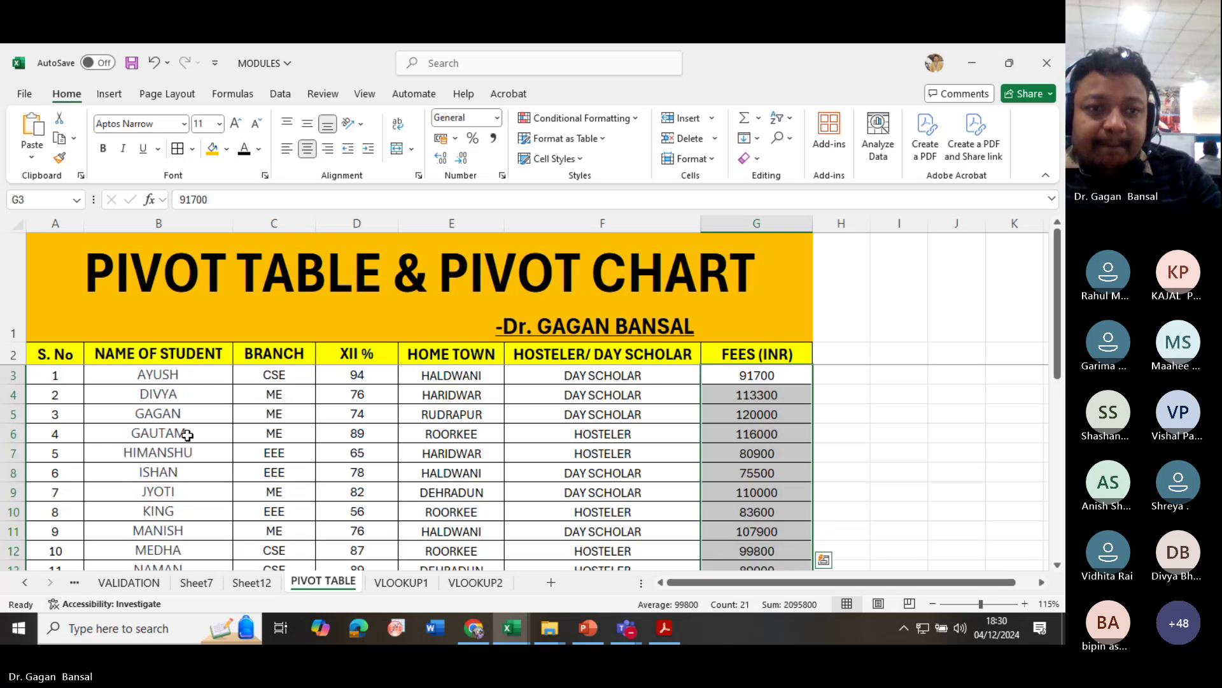
click(756, 373)
text(10000)
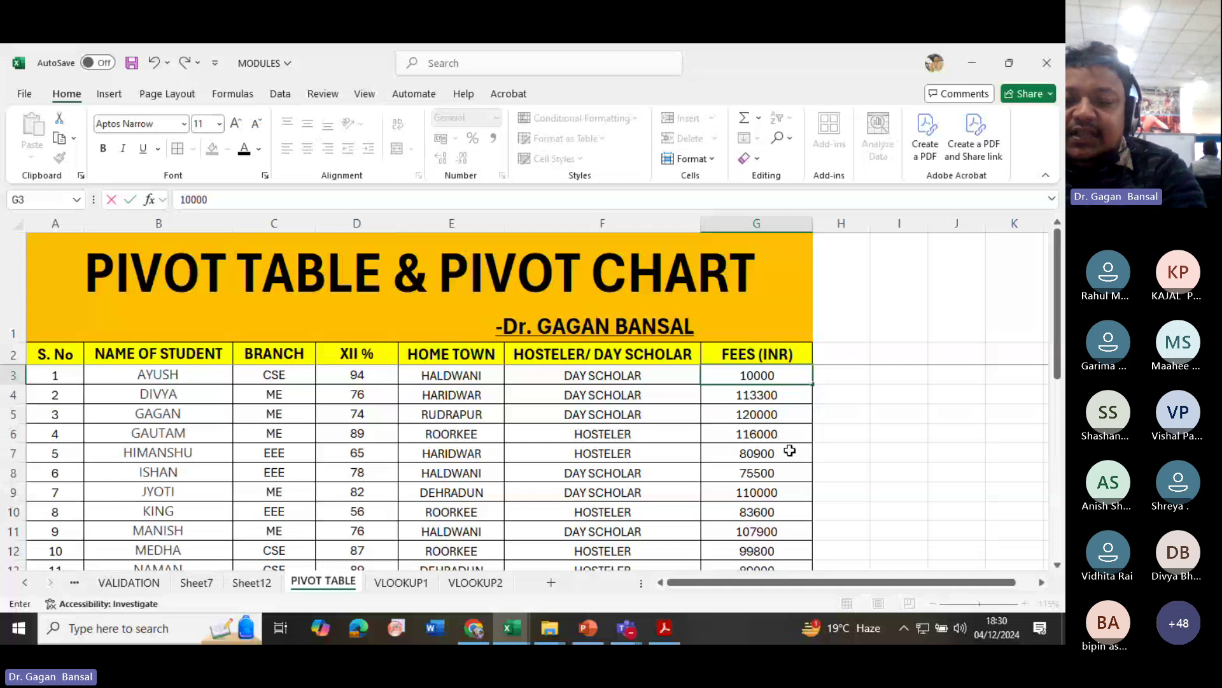
key(Return)
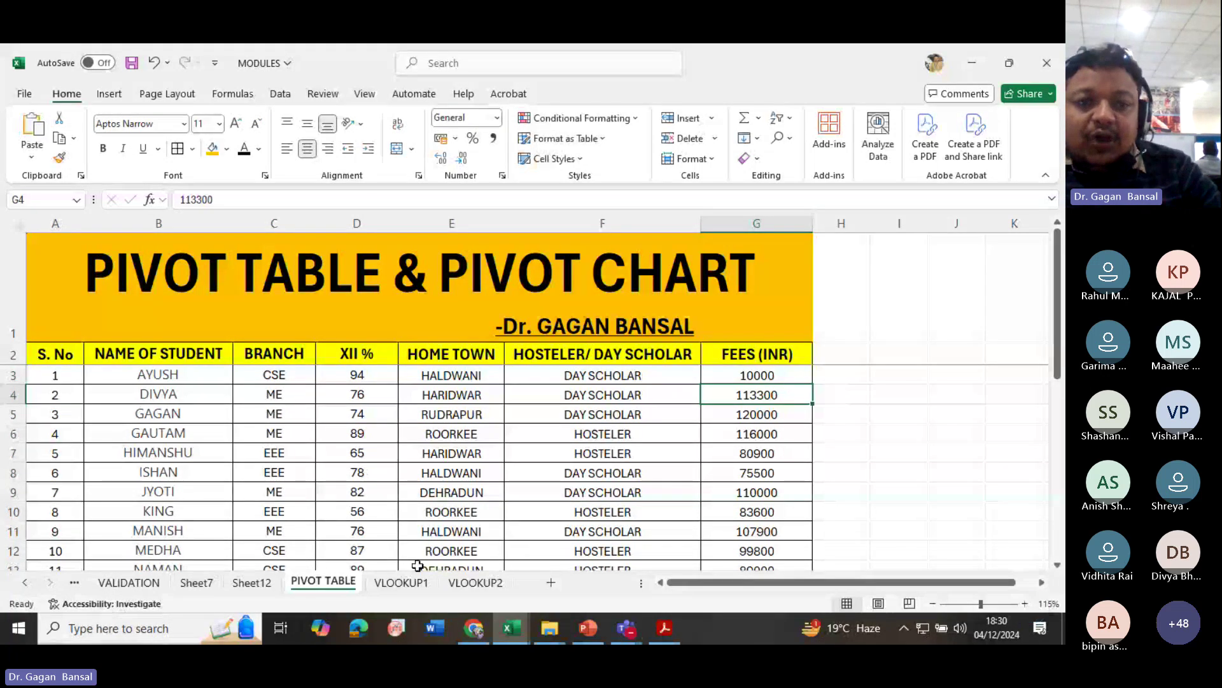
- Refresh the PivotTable on Sheet12 to bring in the edited source data
click(254, 582)
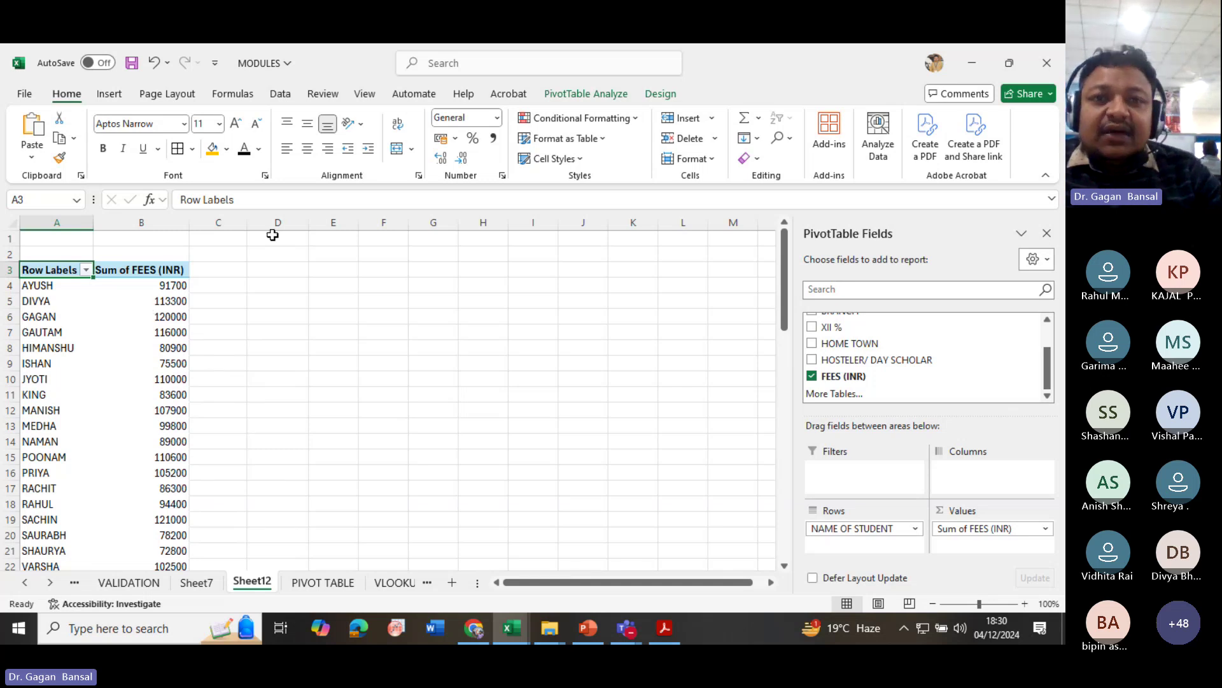
click(567, 97)
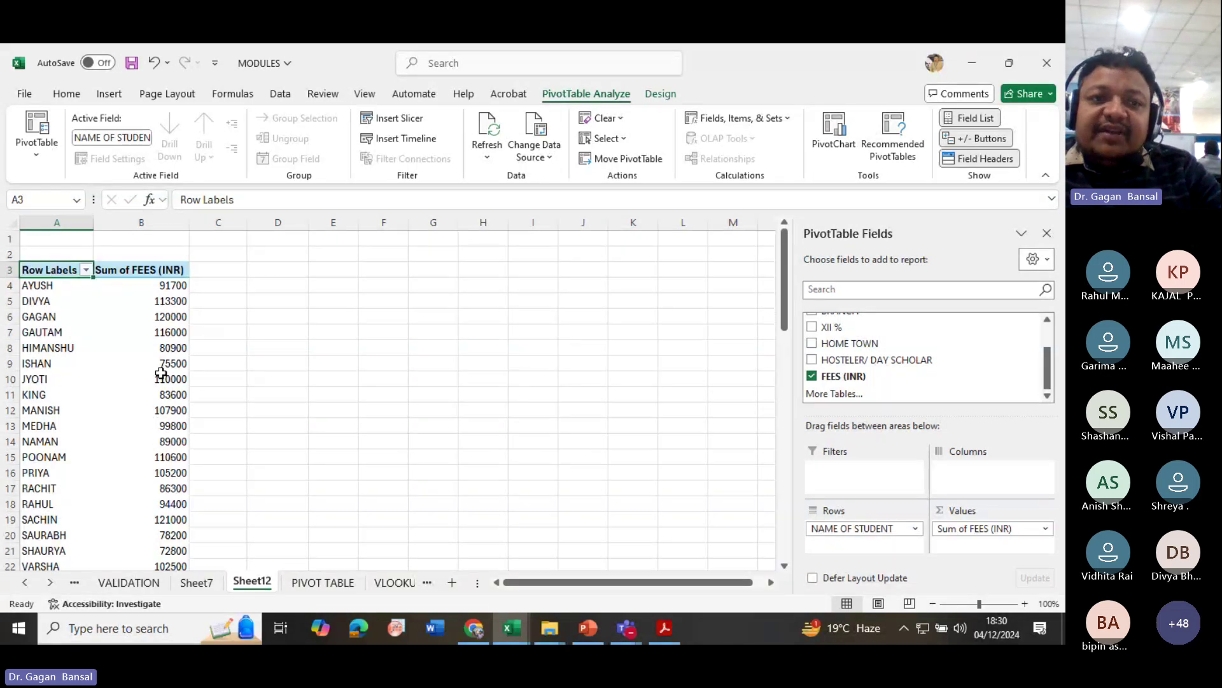
click(484, 135)
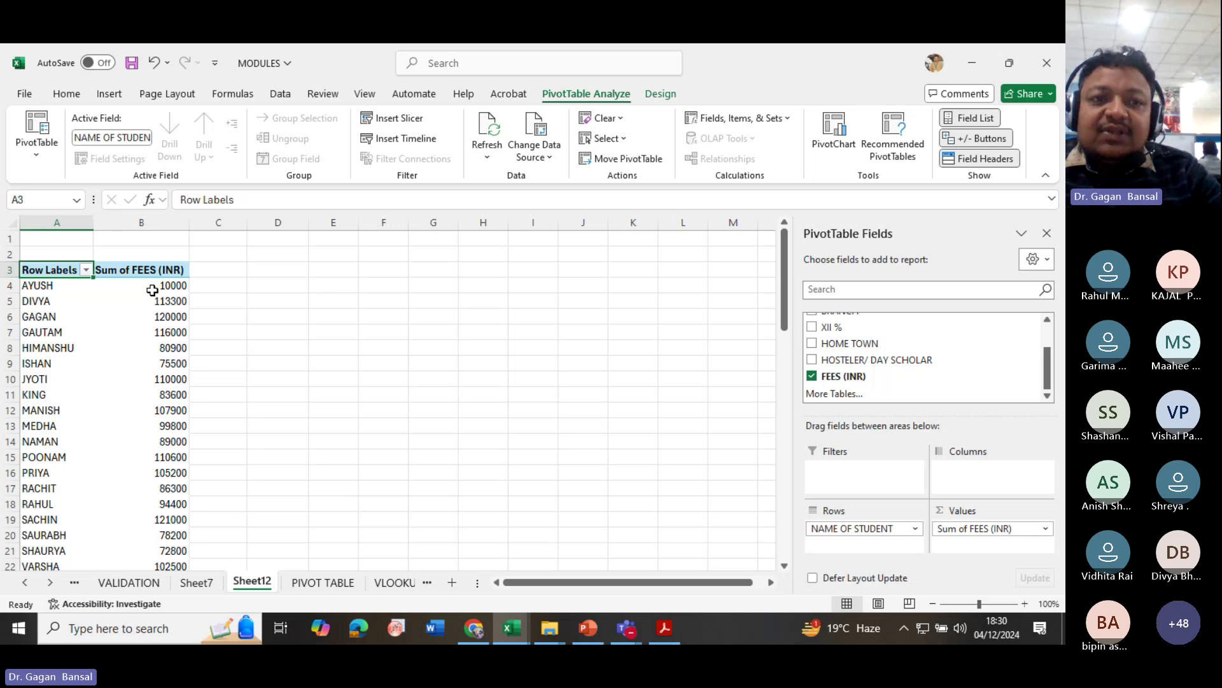
- Compare the first student's fee in the source table with the refreshed PivotTable on Sheet12 and view the PivotTable analysis commands
click(320, 582)
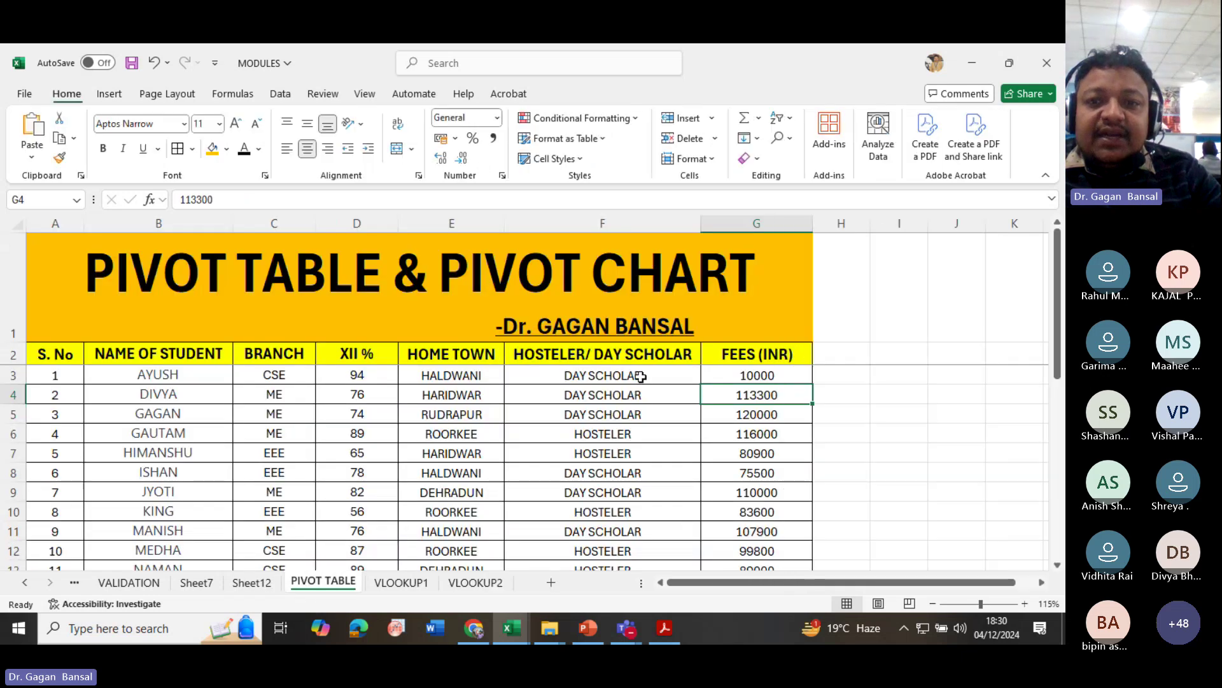
click(736, 375)
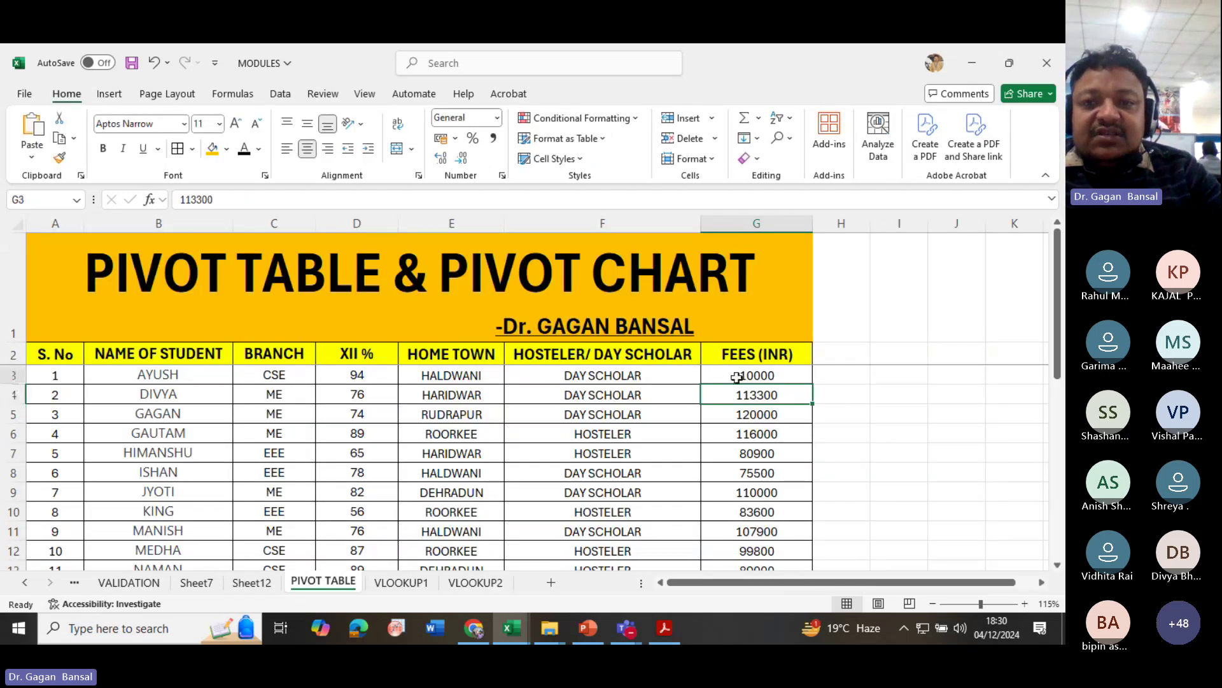
click(257, 582)
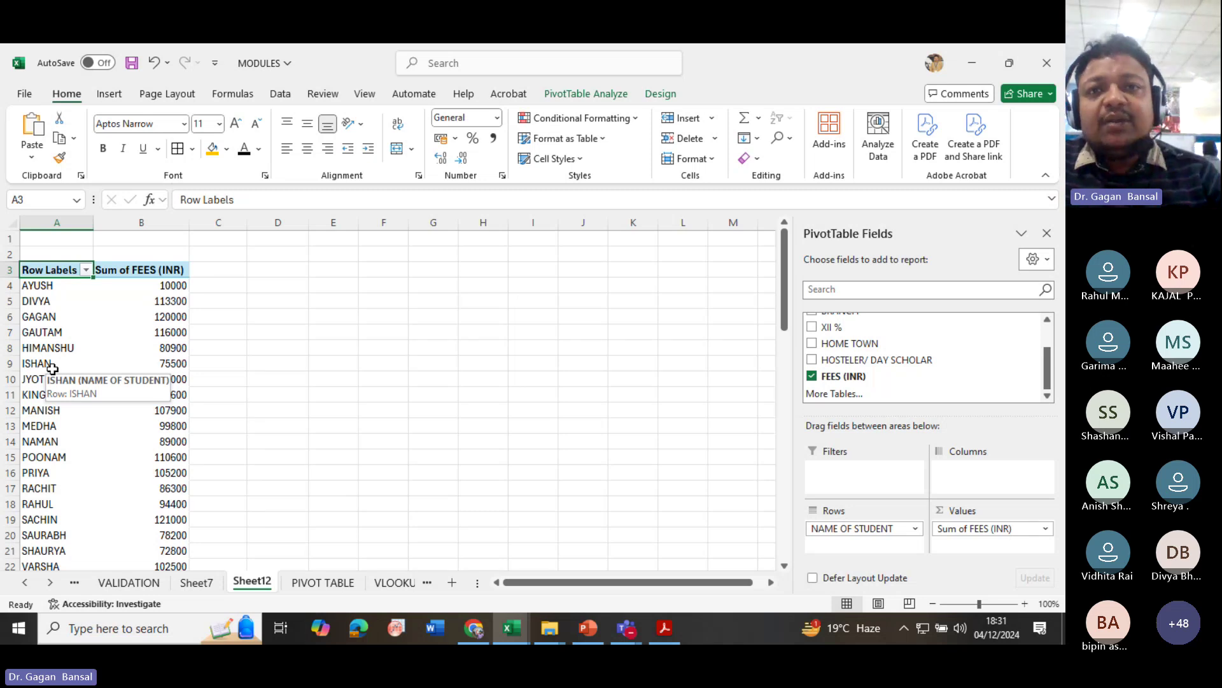
click(582, 95)
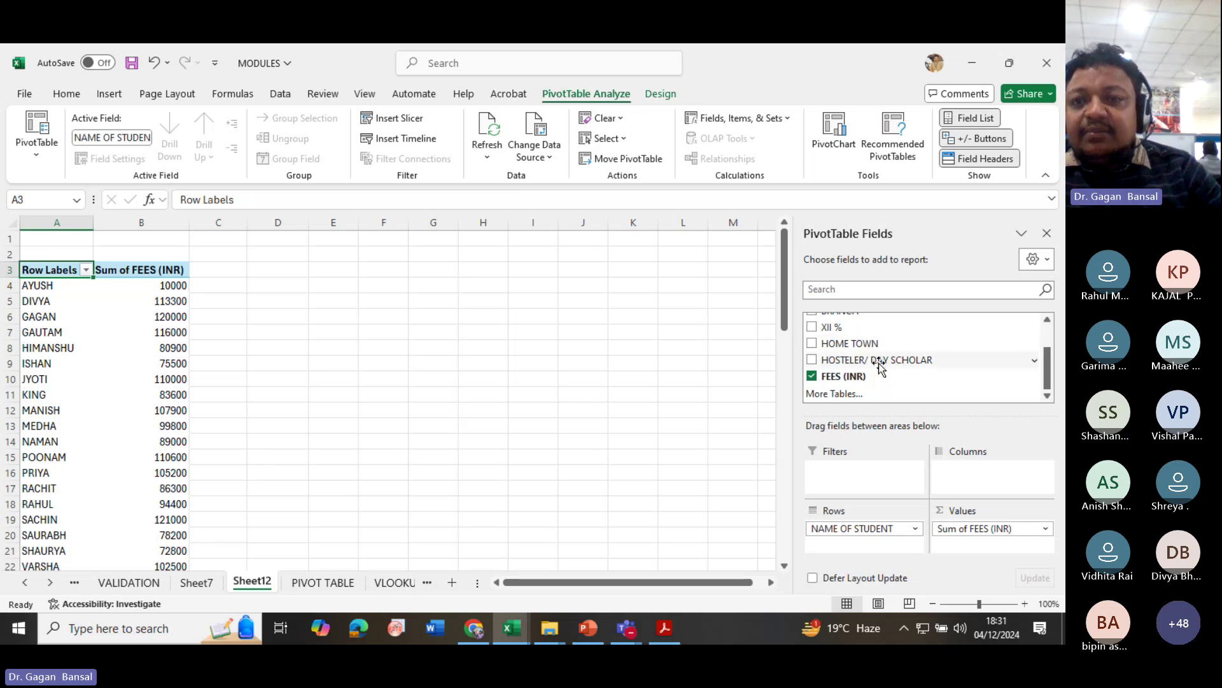
scroll(879, 361, up, 1)
scroll(878, 361, down, 1)
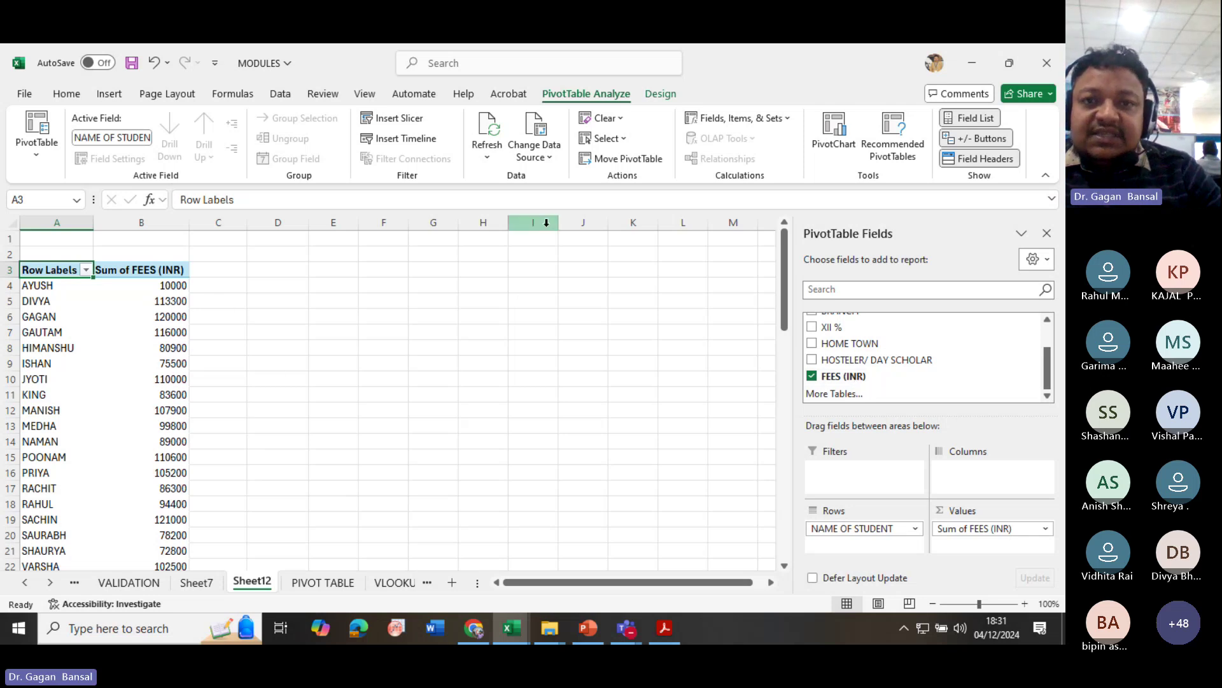
- Add a new column header "yes/no" in cell H2 of the PIVOT TABLE sheet, beside FEES (INR)
click(306, 582)
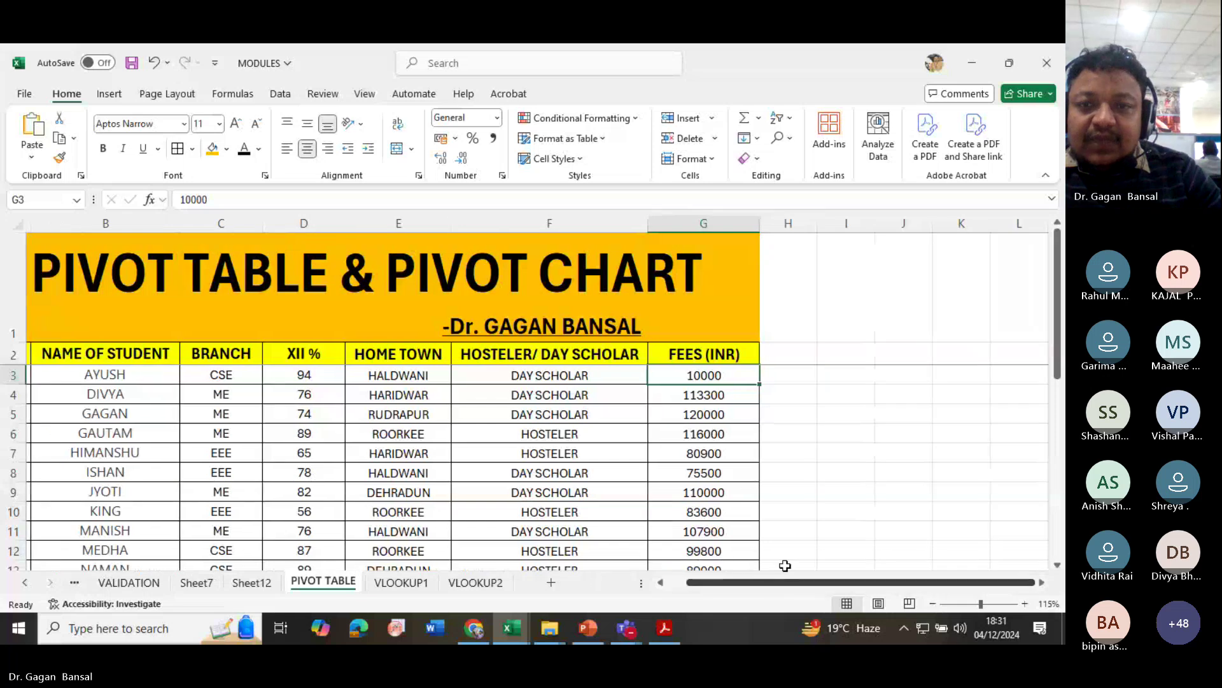
drag(689, 579, 707, 580)
click(794, 359)
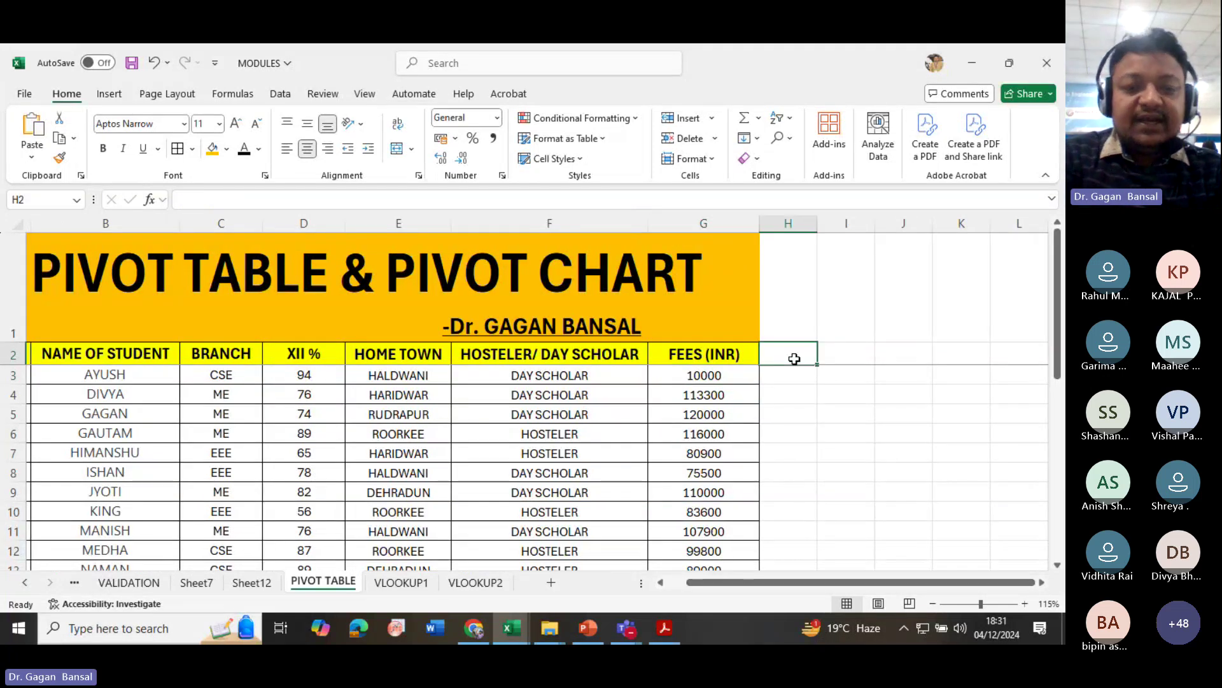
text(yes/)
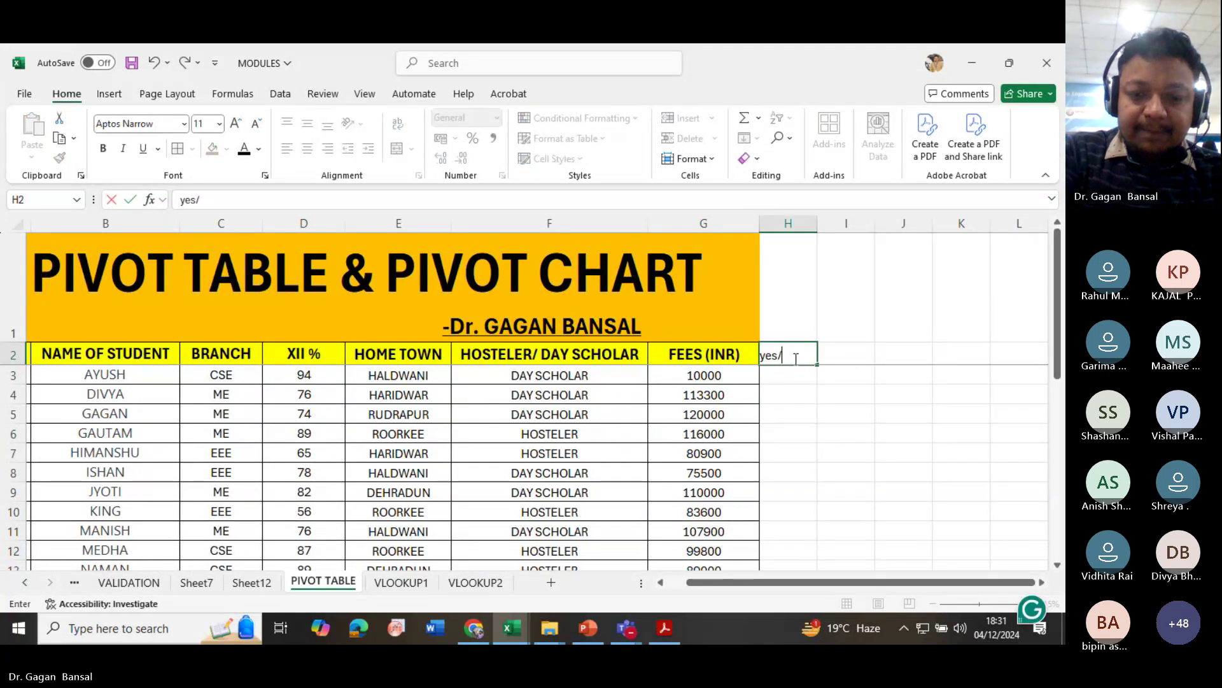
text(no)
key(Return)
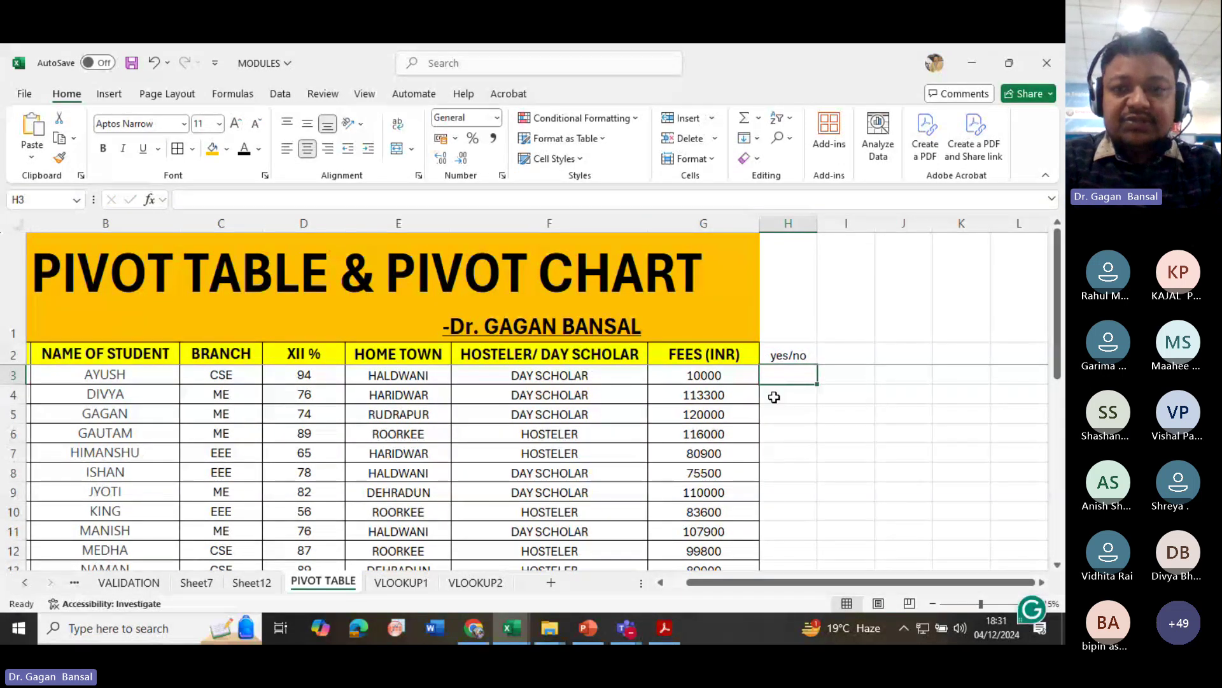
- Enter "yes" in cell H3 and fill it down to H11
text(y)
key(Return)
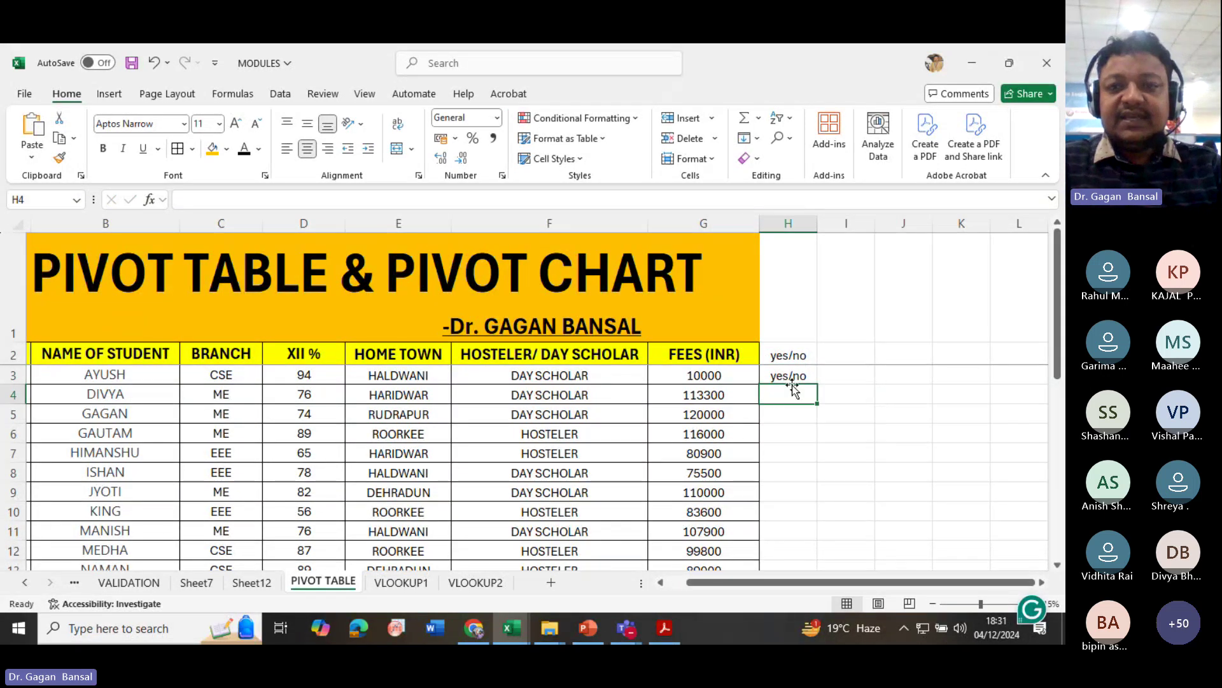
click(792, 377)
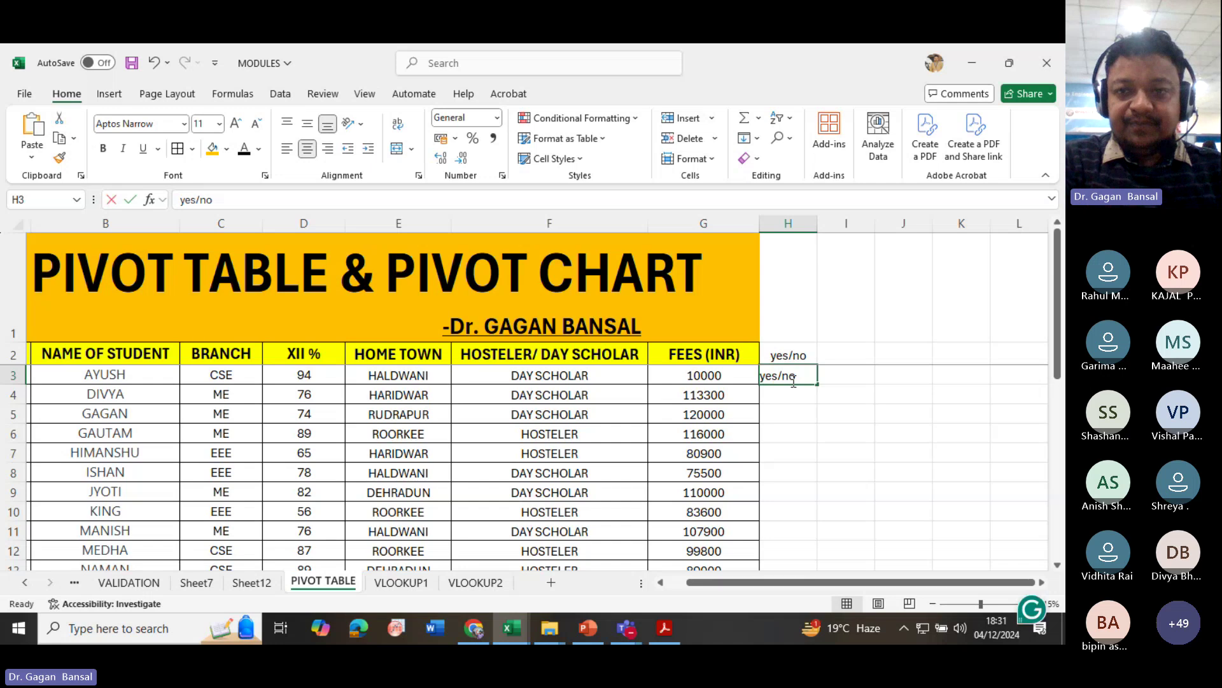
text(yes)
key(ctrl+Return)
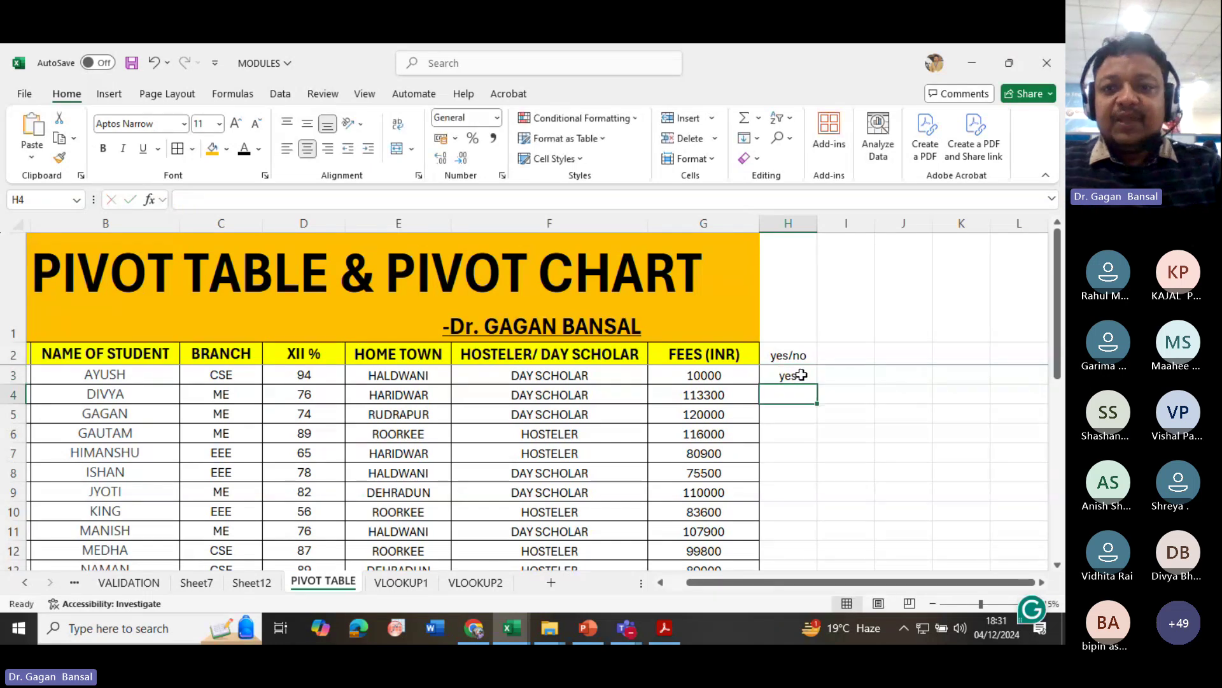
drag(818, 384, 816, 540)
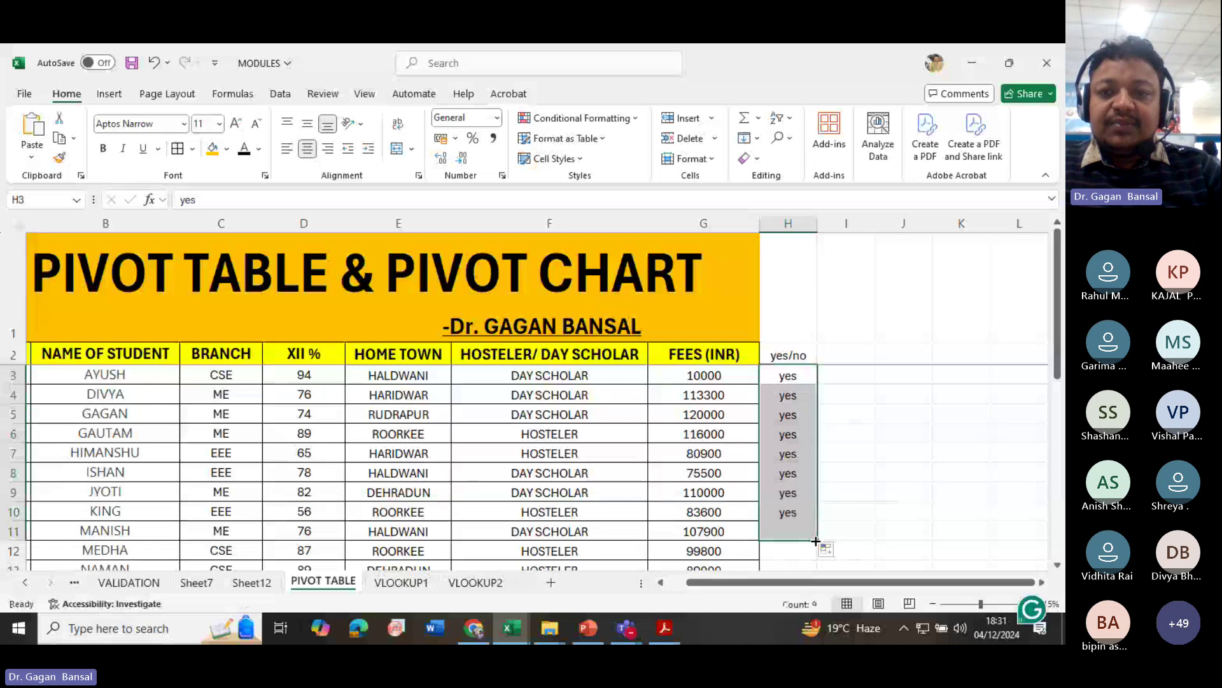
- Enter "no" in cell H12 and fill it down to the last student row, H23
scroll(815, 529, down, 4)
click(782, 378)
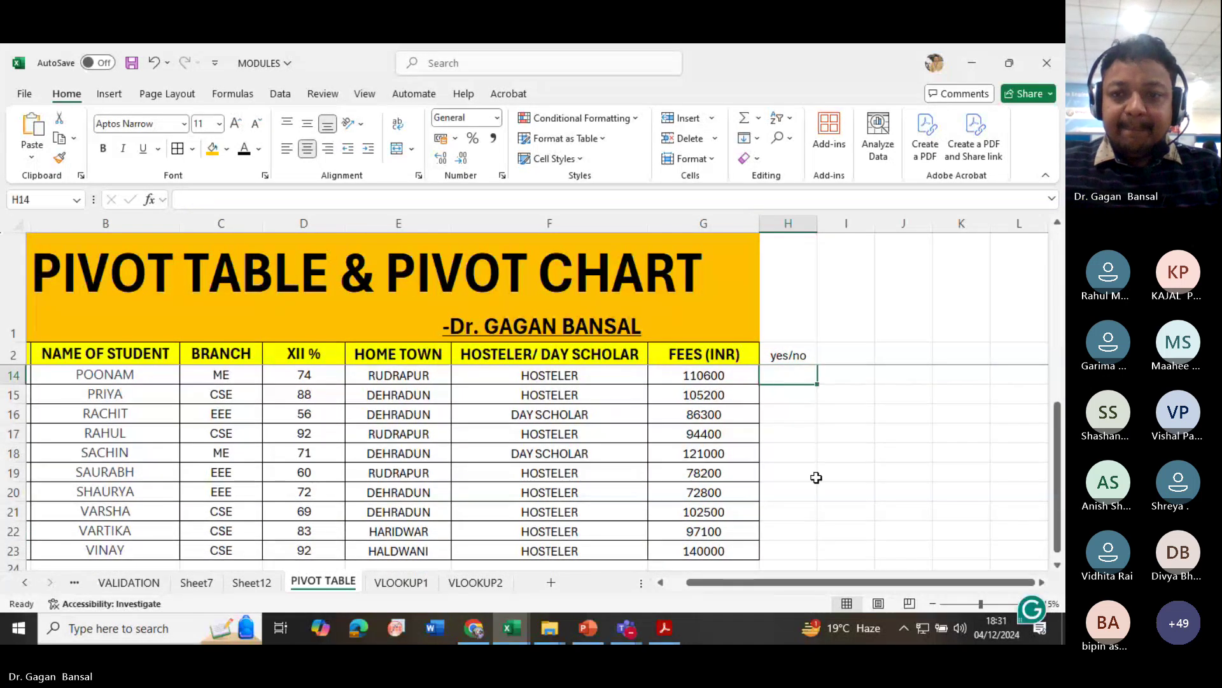
scroll(813, 477, up, 2)
click(805, 441)
text(n)
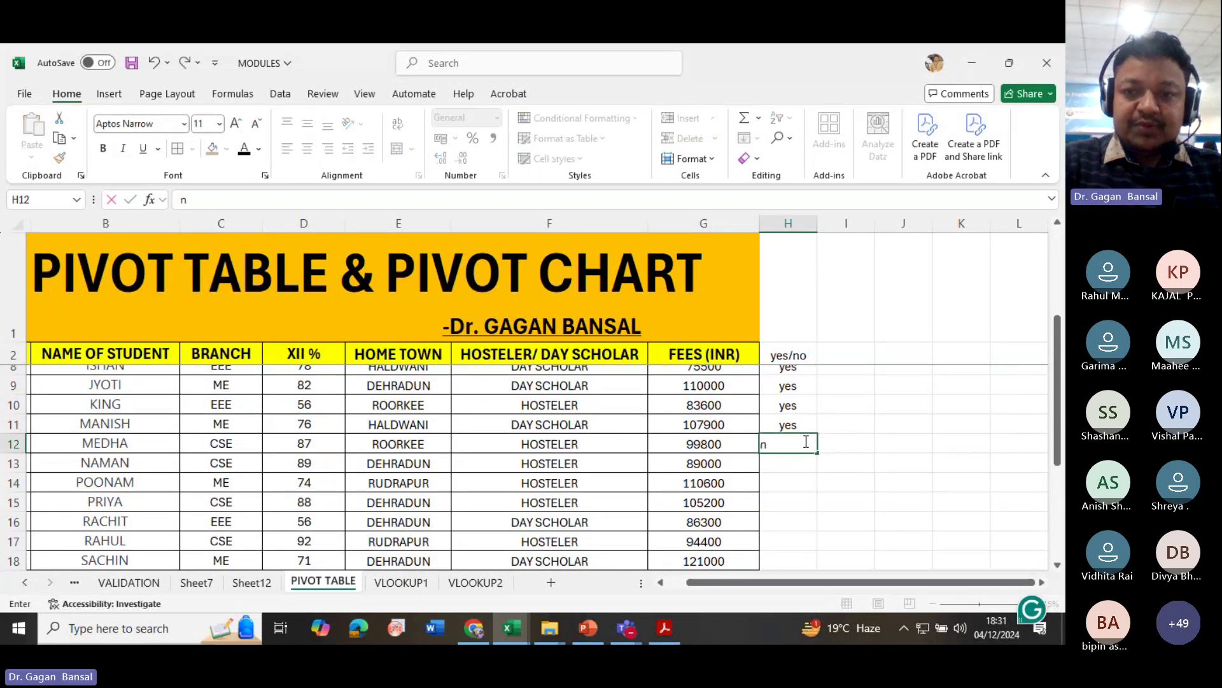
text(o)
click(793, 463)
click(805, 447)
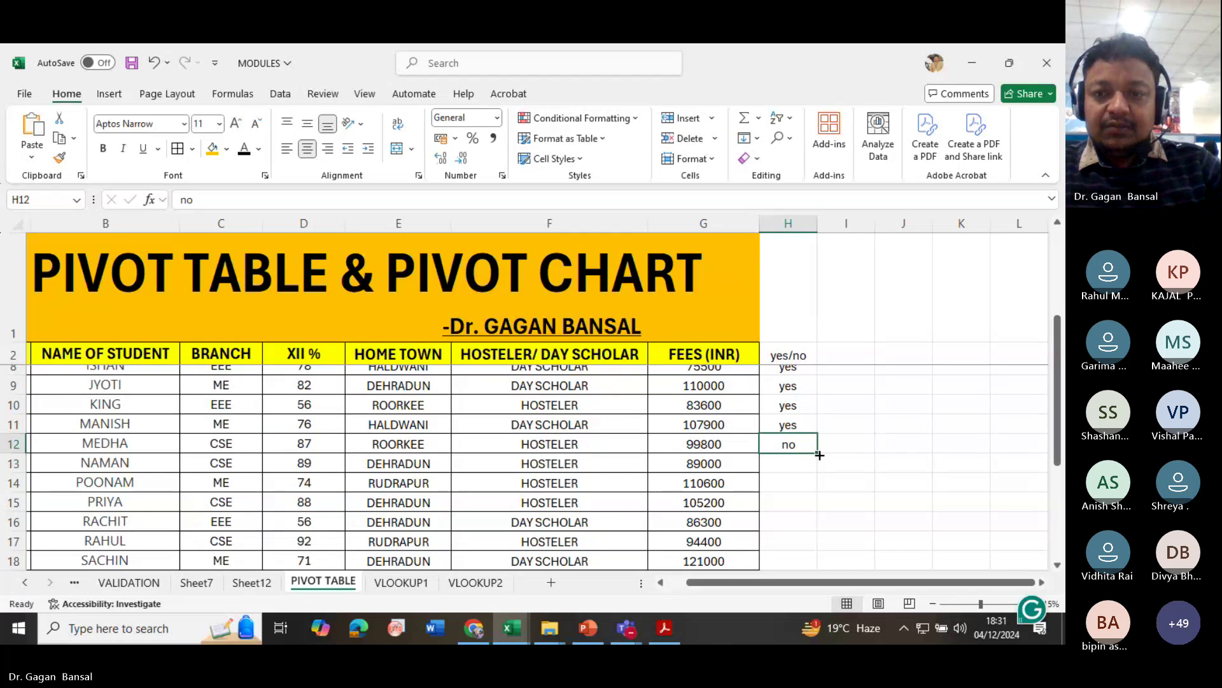
mouse_move(818, 454)
mouse_down()
mouse_move(812, 548)
mouse_move(797, 511)
mouse_up()
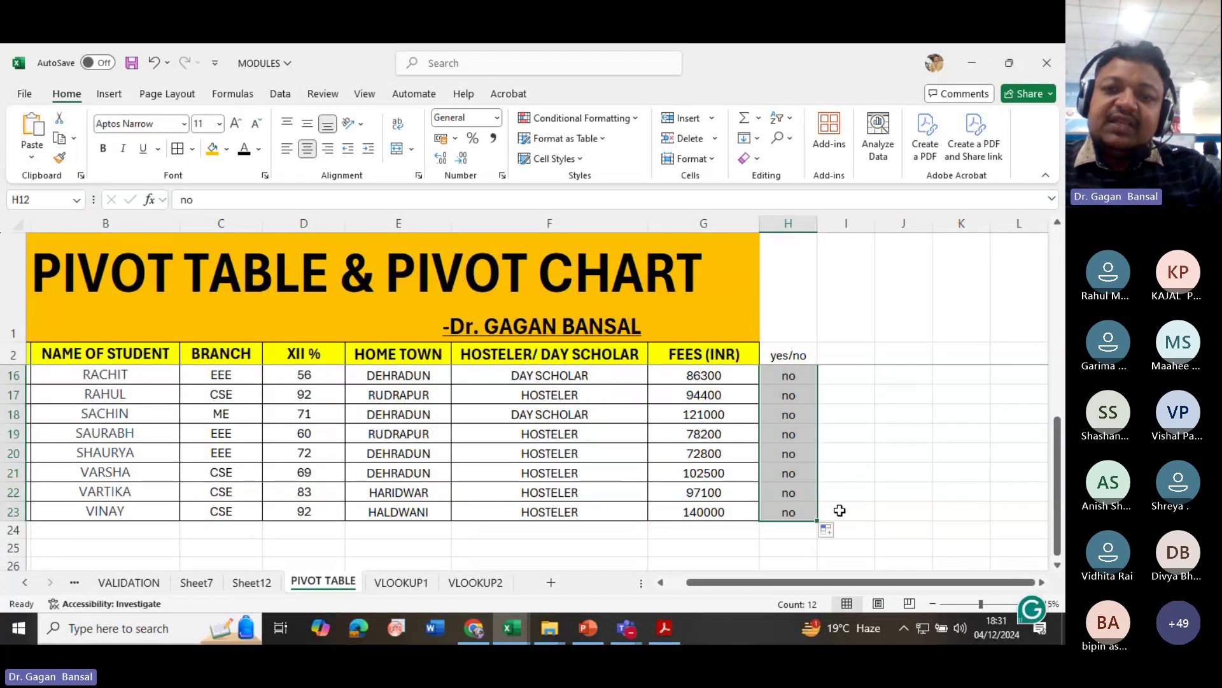
- Copy the formatting of cells G2:G4 in the FEES (INR) column onto the yes/no column, H2:H23
scroll(840, 510, up, 4)
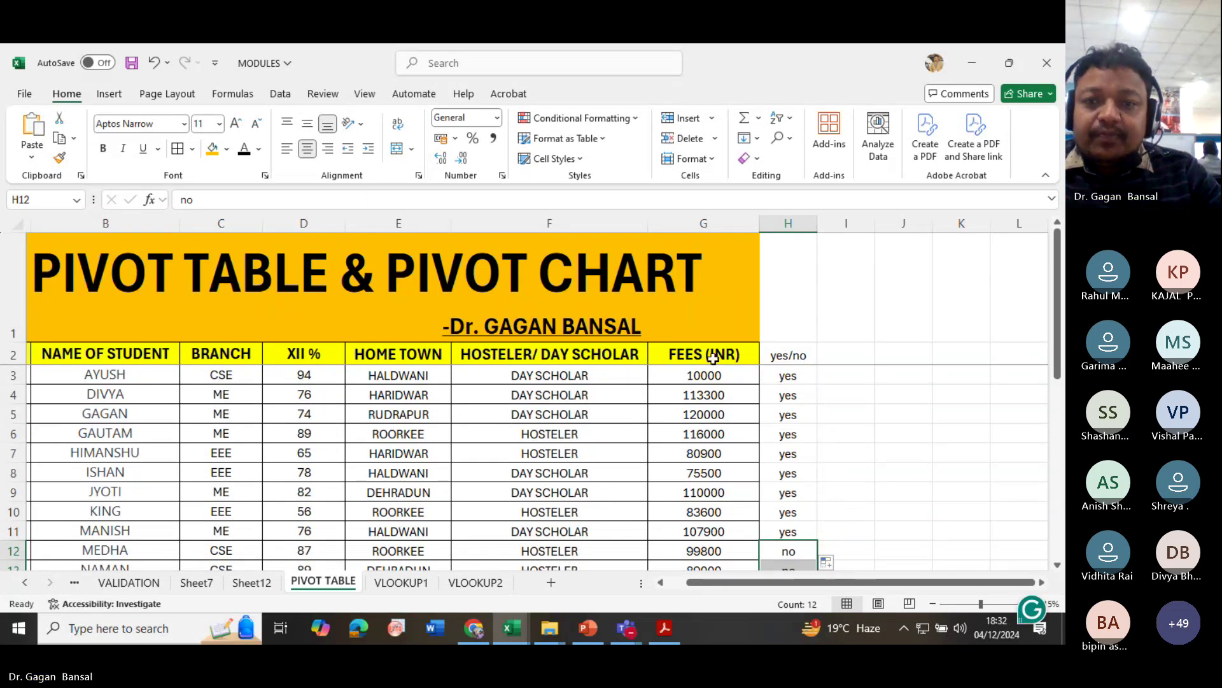
drag(713, 356, 715, 401)
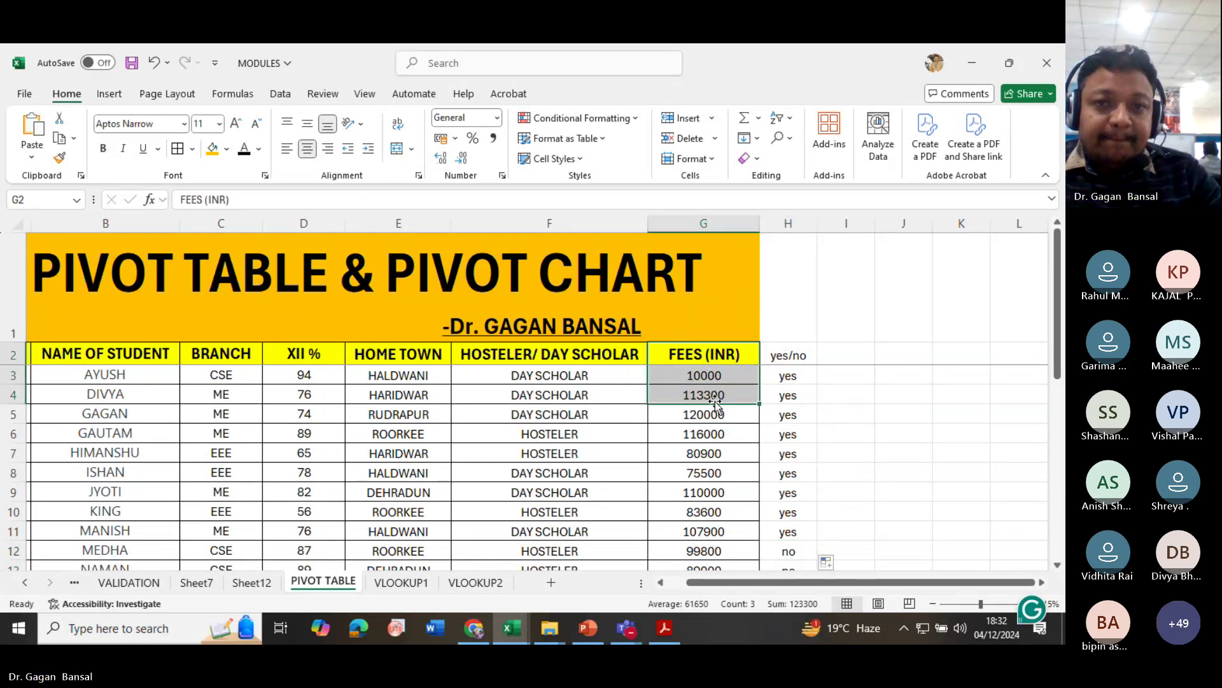
click(59, 157)
mouse_move(777, 358)
mouse_down()
mouse_move(790, 570)
mouse_move(821, 630)
mouse_move(807, 505)
mouse_move(848, 499)
mouse_up()
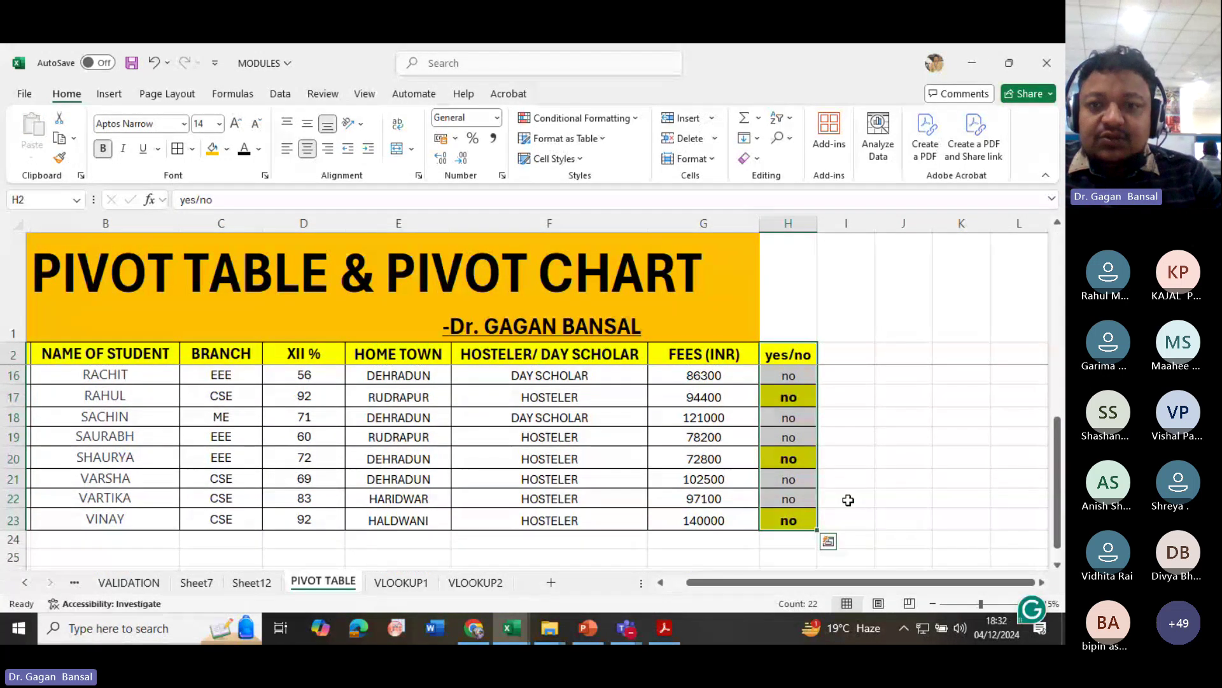
scroll(847, 500, up, 4)
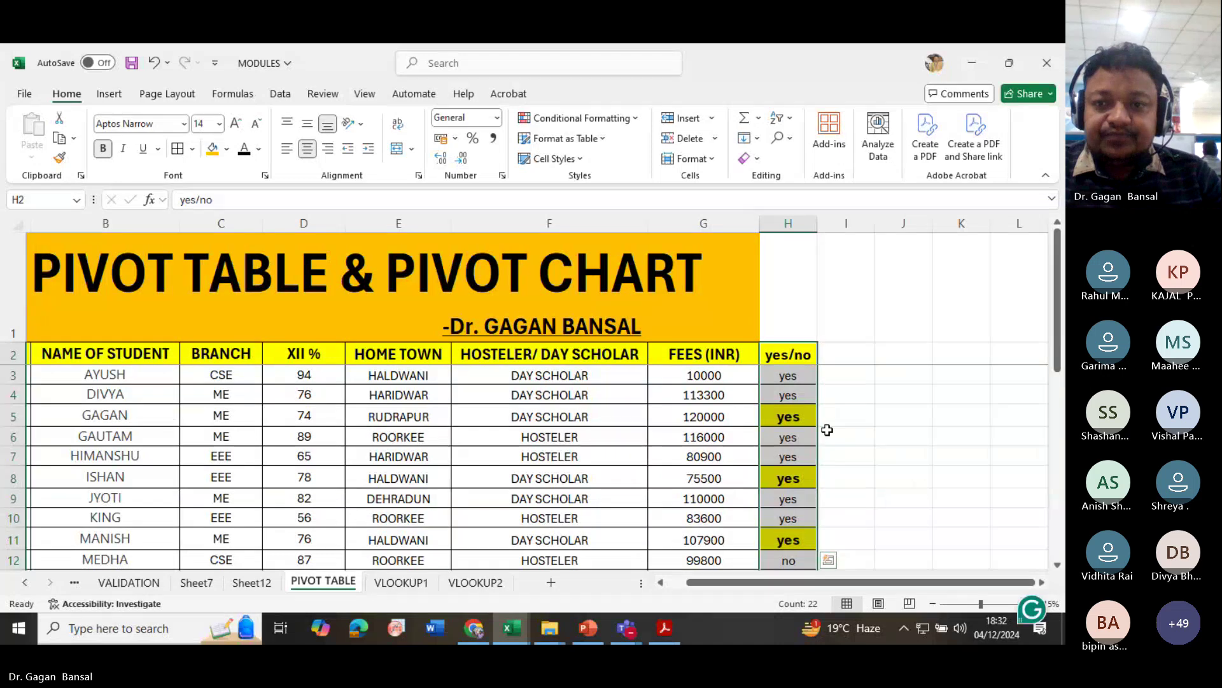
click(807, 414)
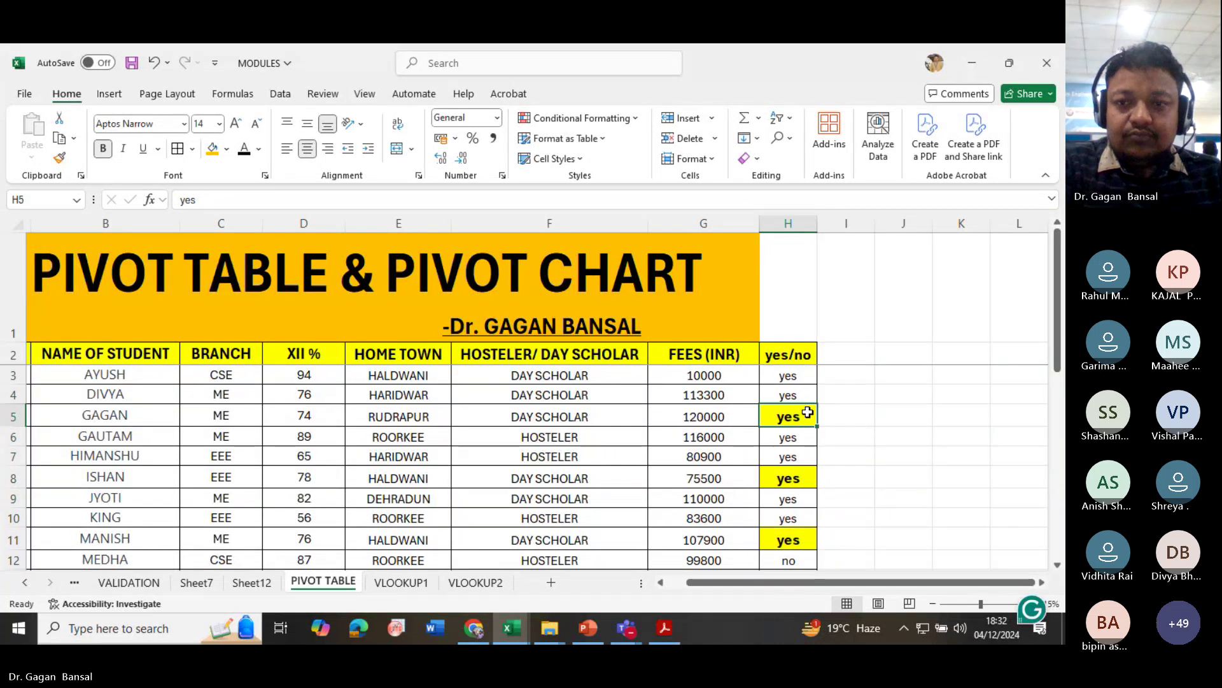
- Remove the fill colour from the yes/no entries in H3:H23
drag(788, 377, 797, 503)
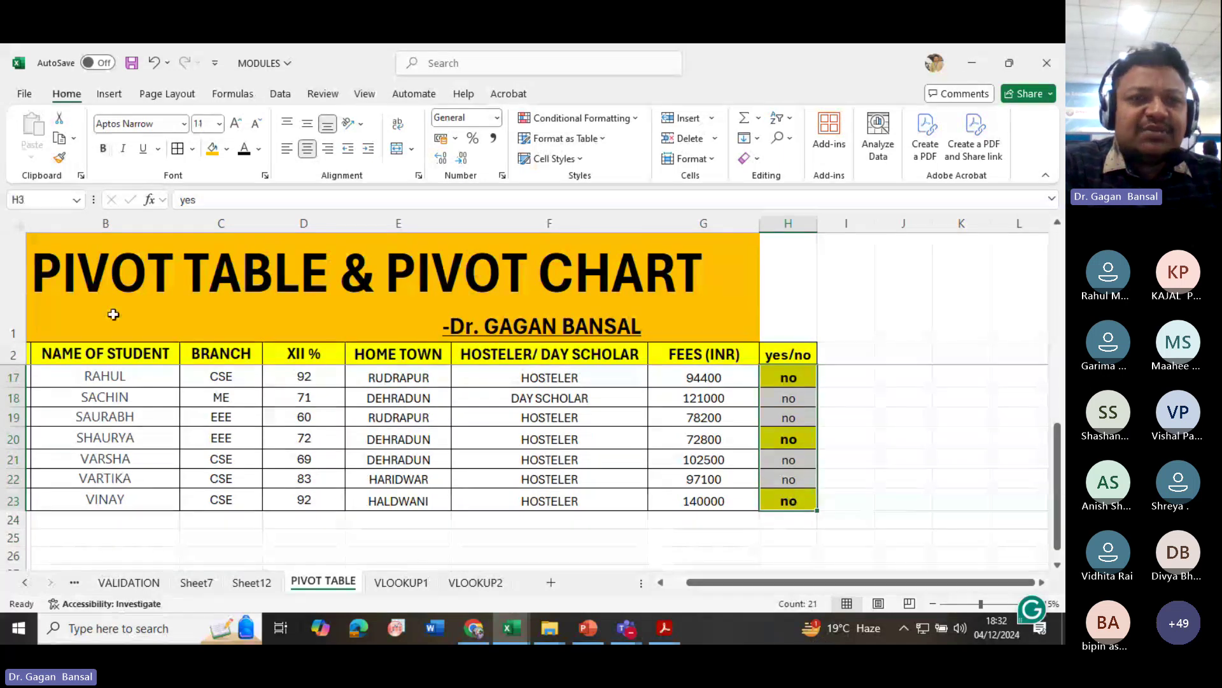
click(227, 149)
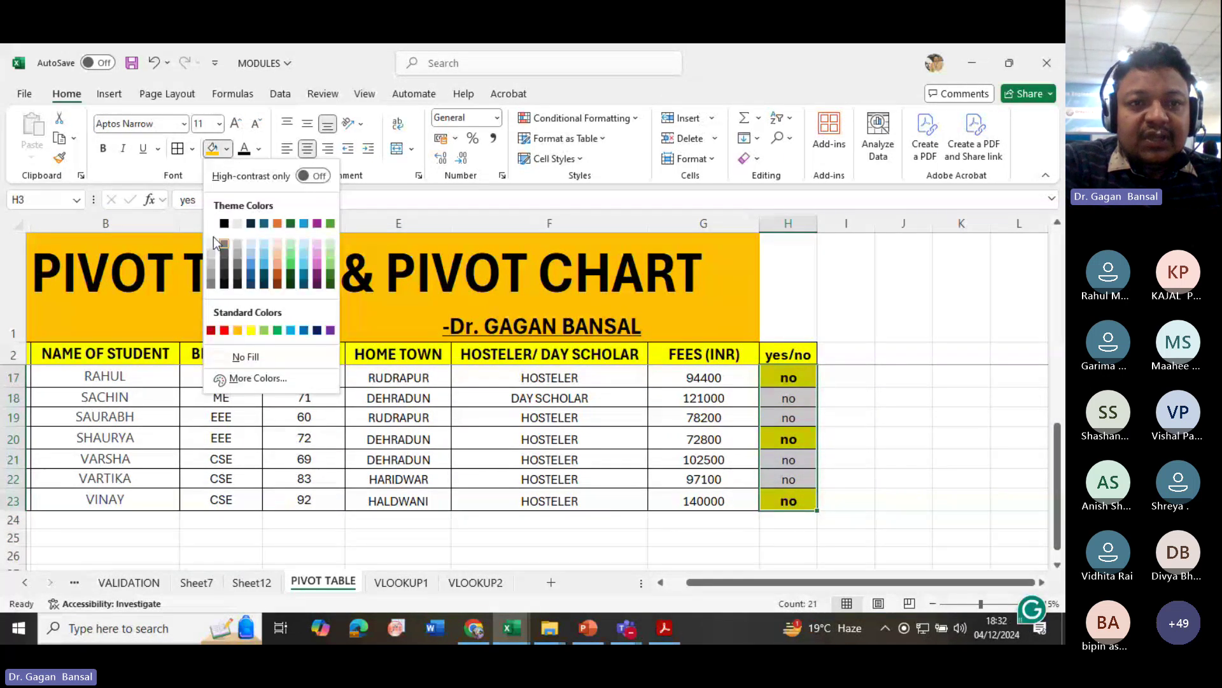
click(242, 356)
scroll(736, 437, up, 5)
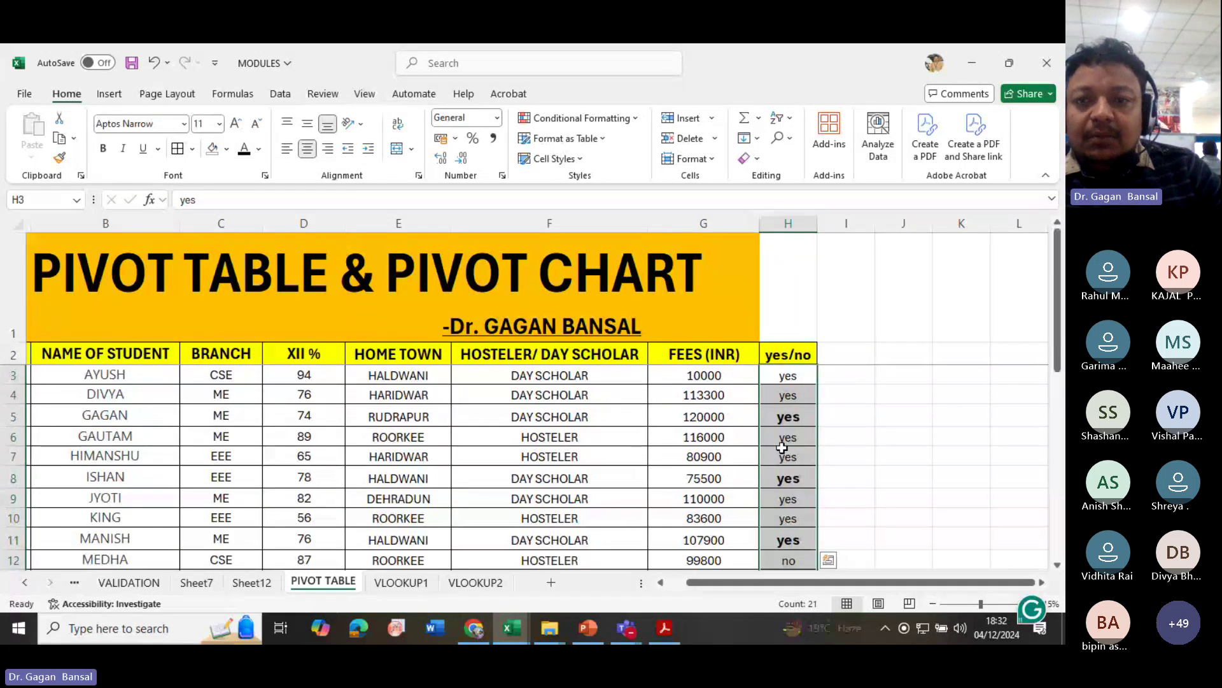
click(846, 436)
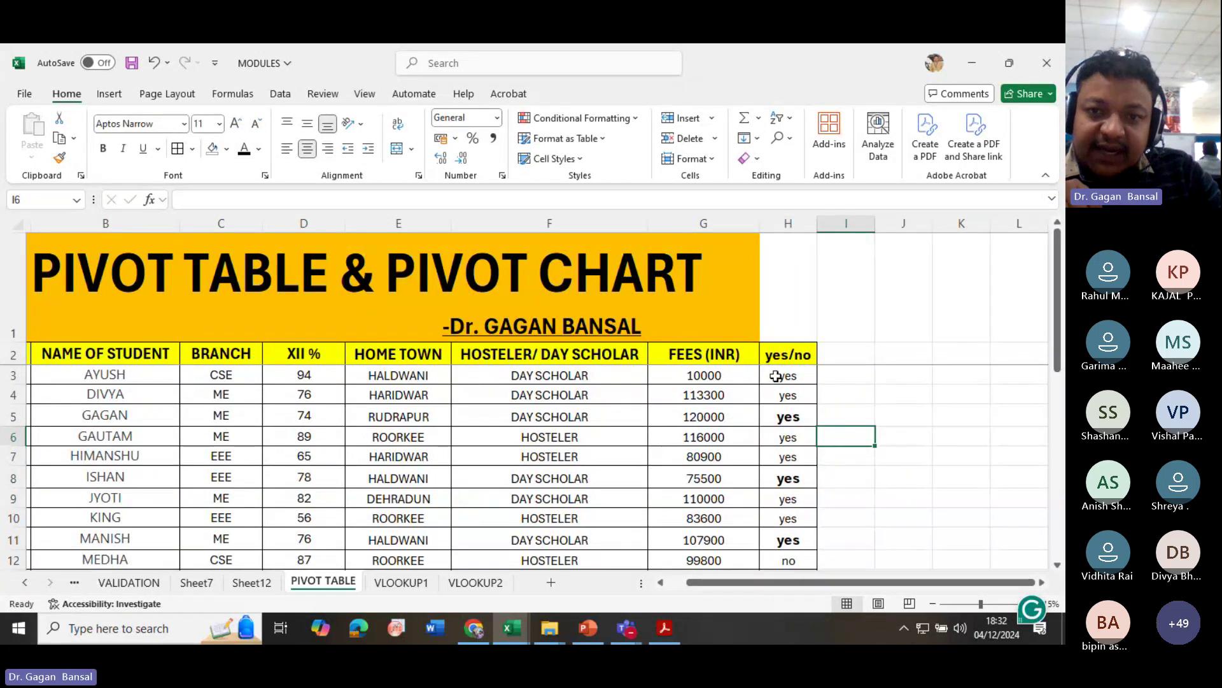
- Check the PivotTable field list on Sheet12 for the yes/no column and compare it with the columns of the source table
click(252, 582)
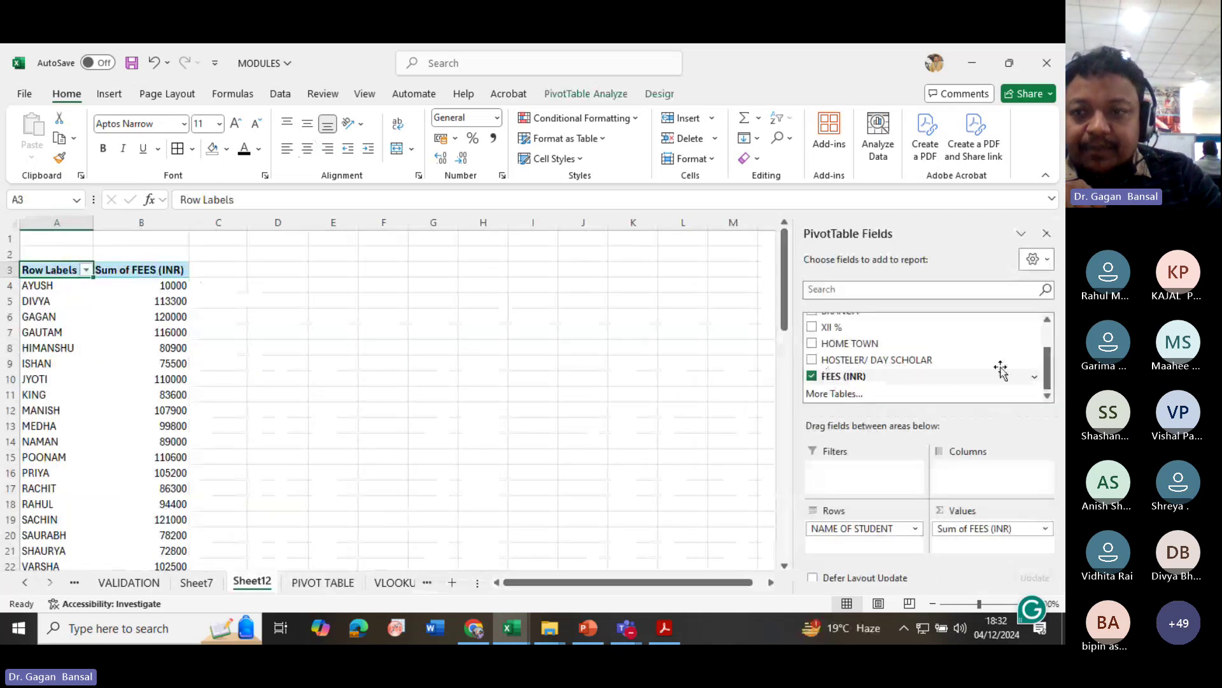
mouse_move(1048, 377)
mouse_down()
mouse_move(1061, 343)
mouse_move(1064, 389)
mouse_up()
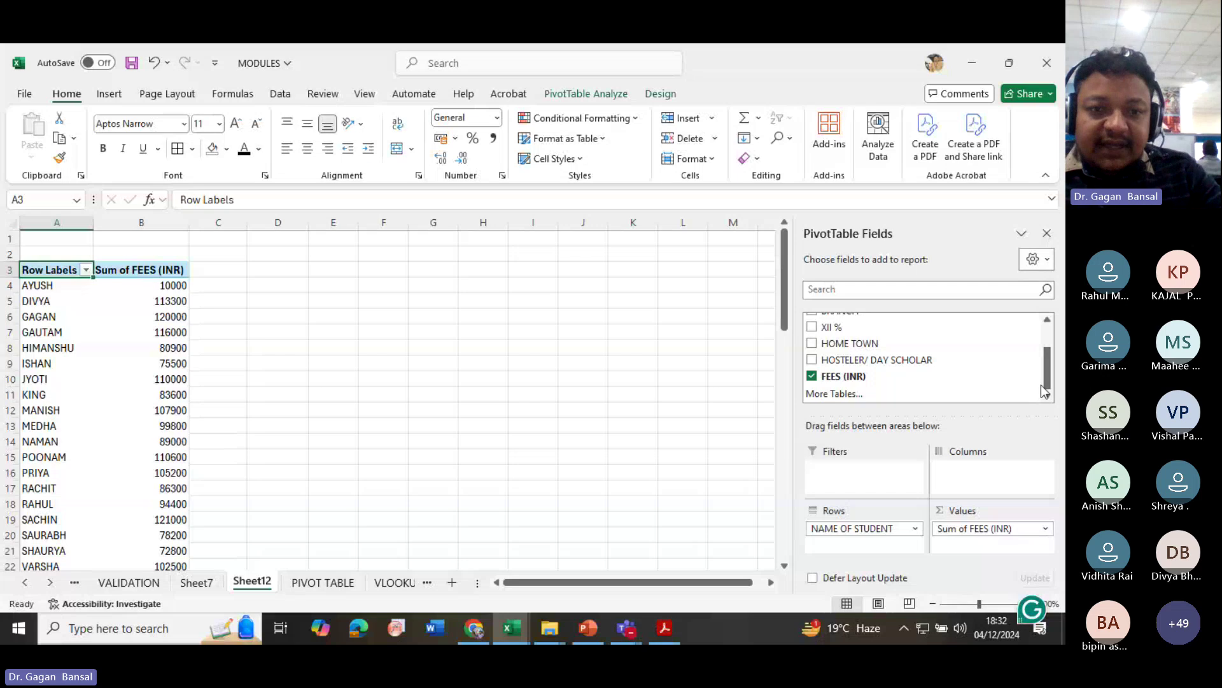
click(291, 585)
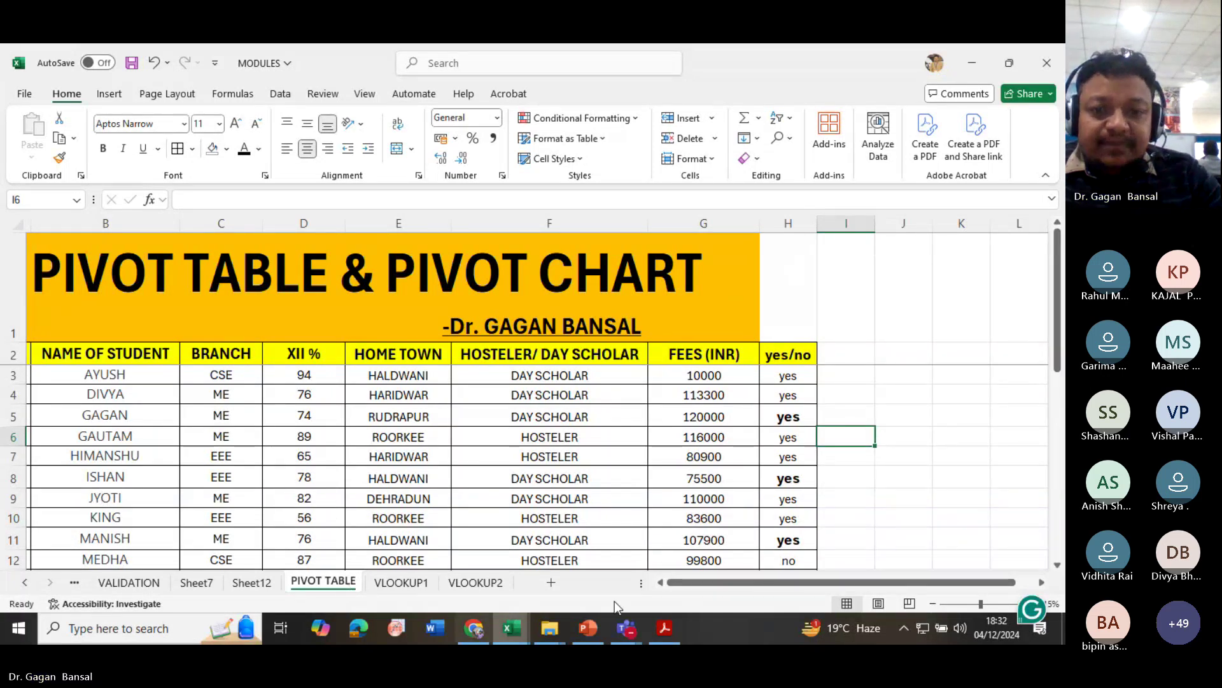
click(661, 582)
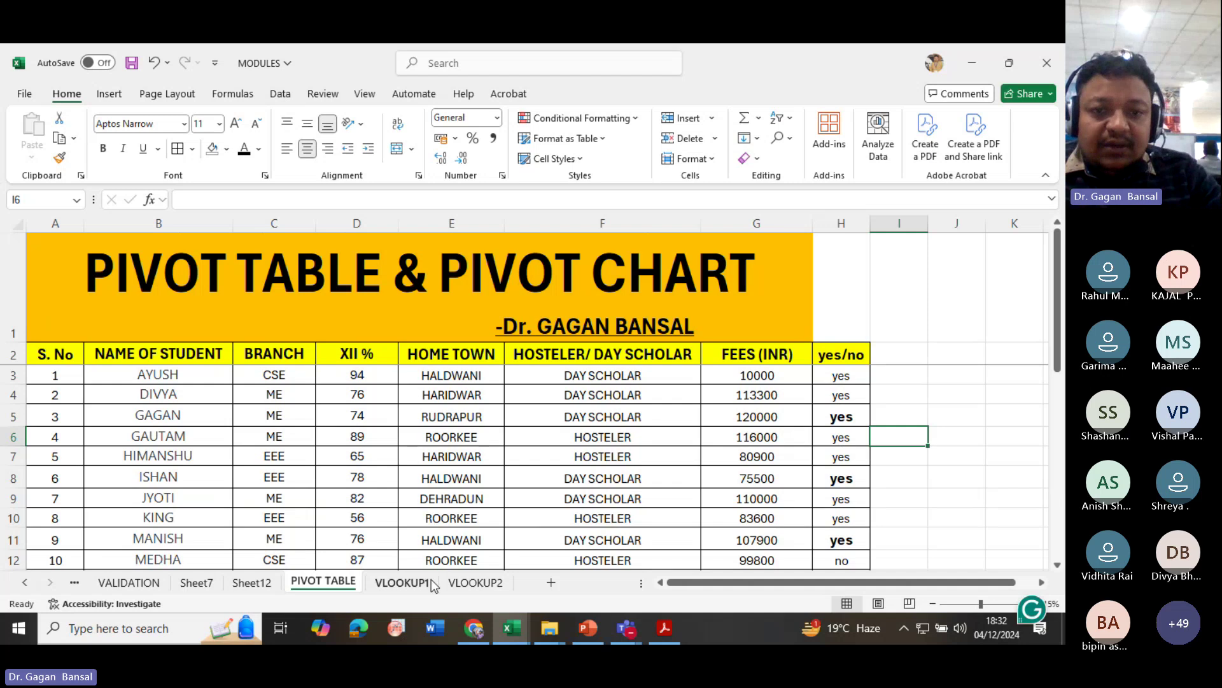
- Change the data source of the Sheet12 PivotTable to 'PIVOT TABLE'!$A$2:$H$23 so it includes the yes/no column
click(252, 583)
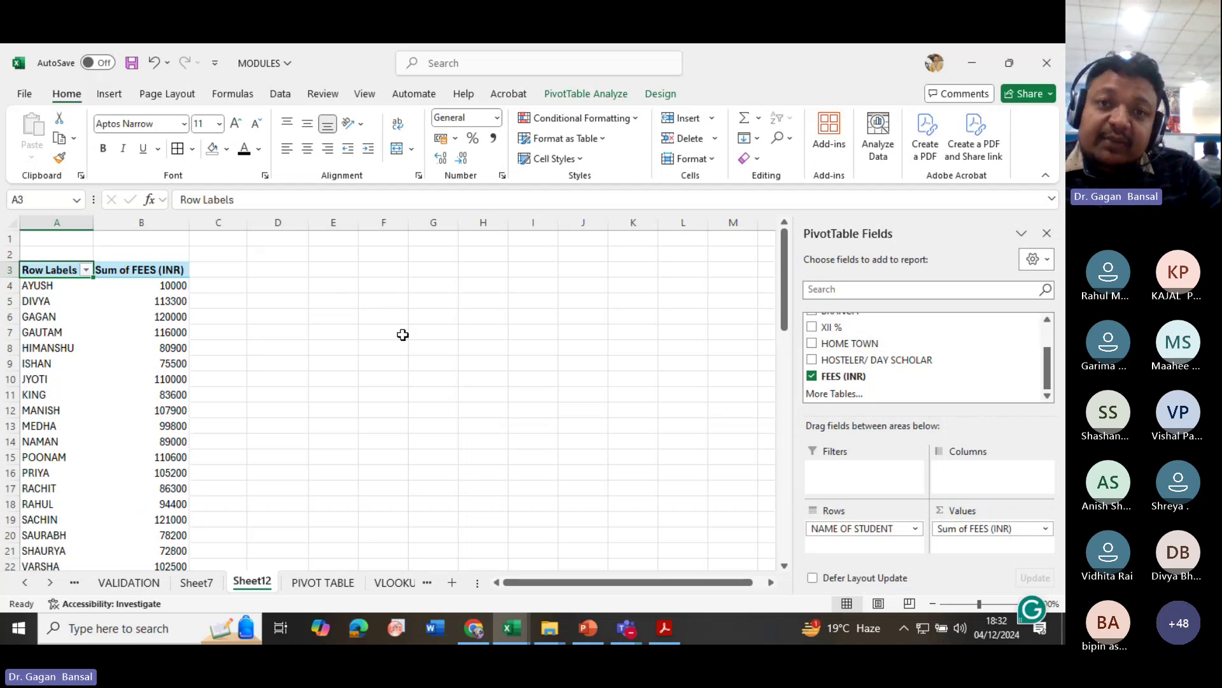
click(563, 99)
click(546, 159)
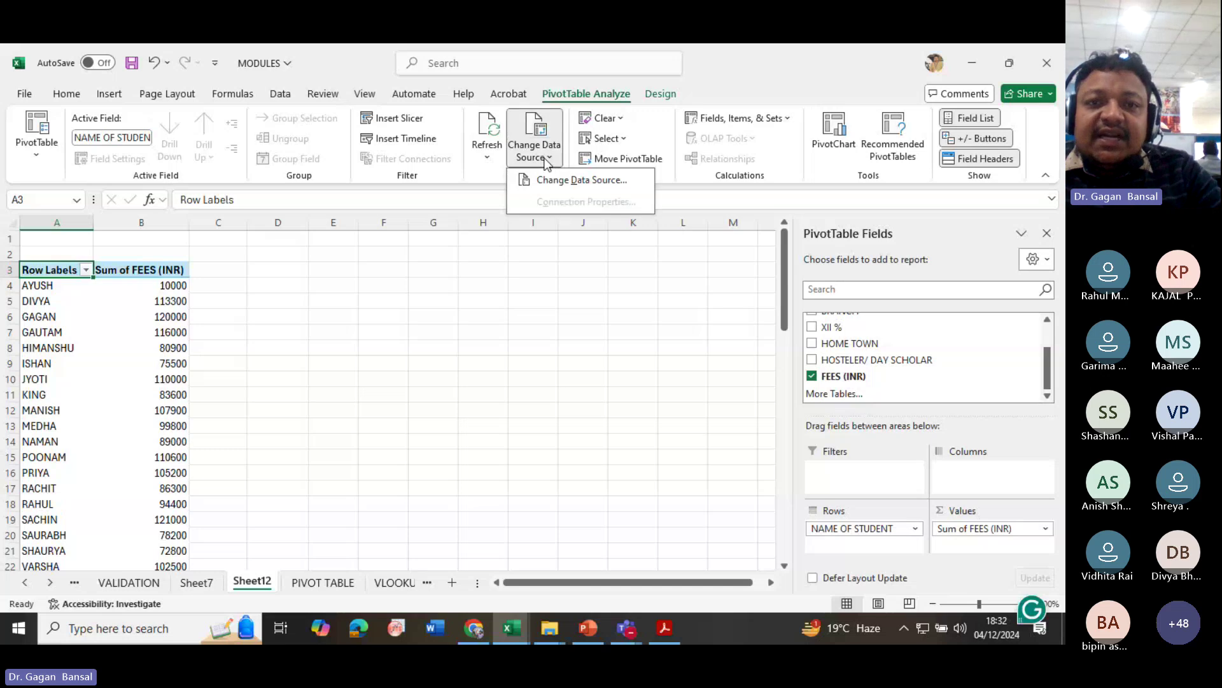
click(558, 185)
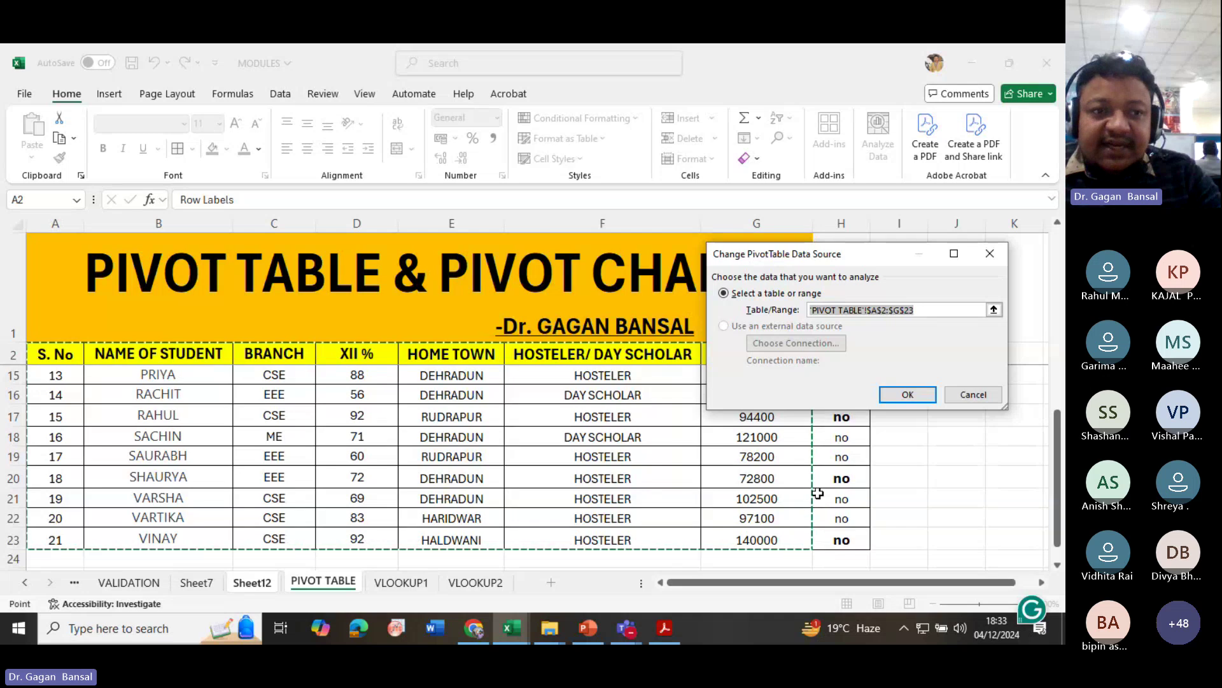
drag(443, 395, 842, 540)
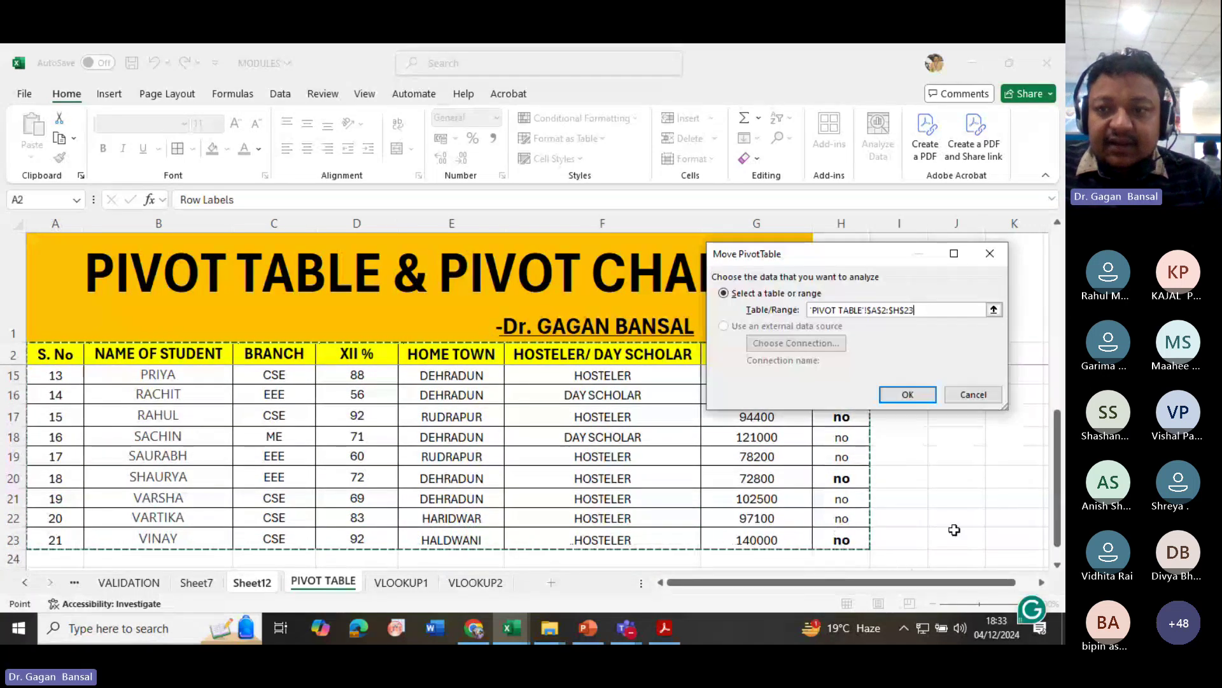
click(907, 395)
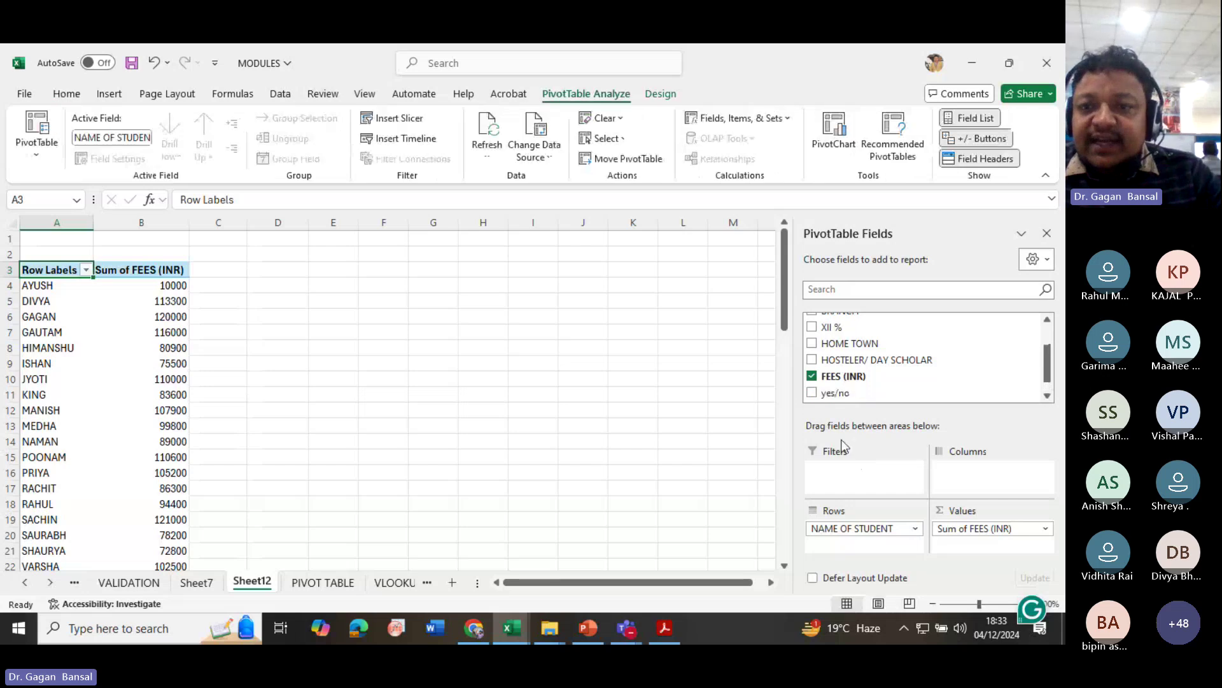
- Try yes/no and HOSTELER/ DAY SCHOLAR as extra row fields, and remove them and FEES (INR), keeping only NAME OF STUDENT
click(813, 393)
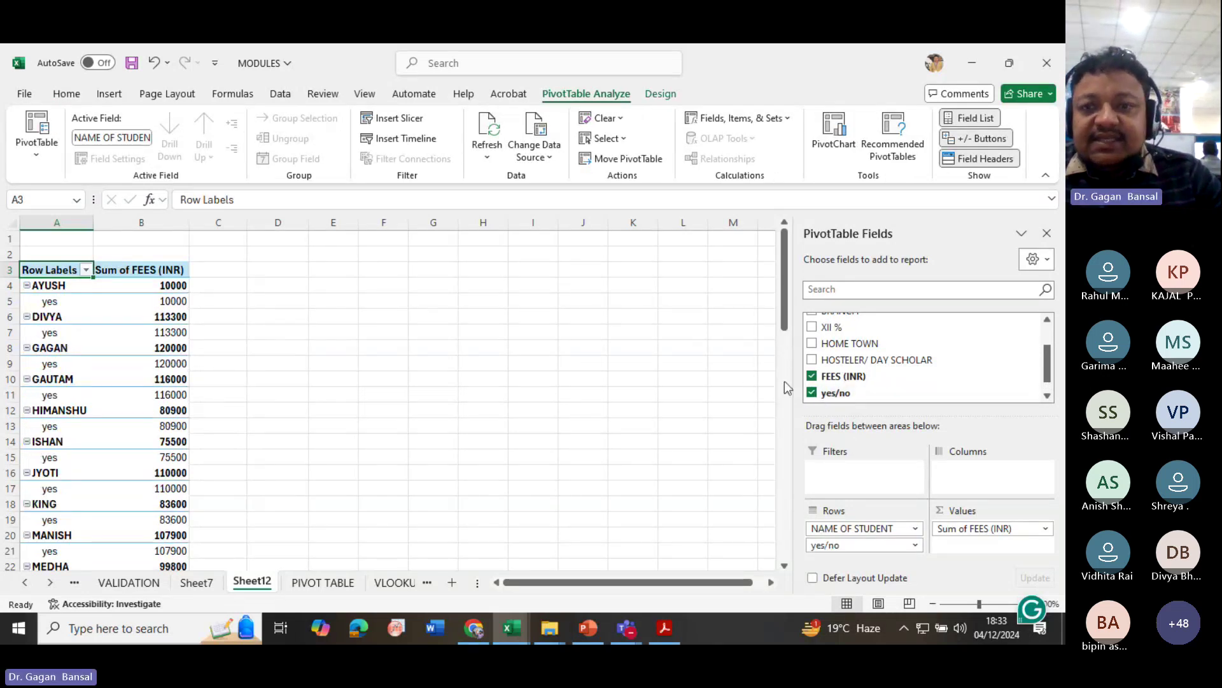
click(813, 375)
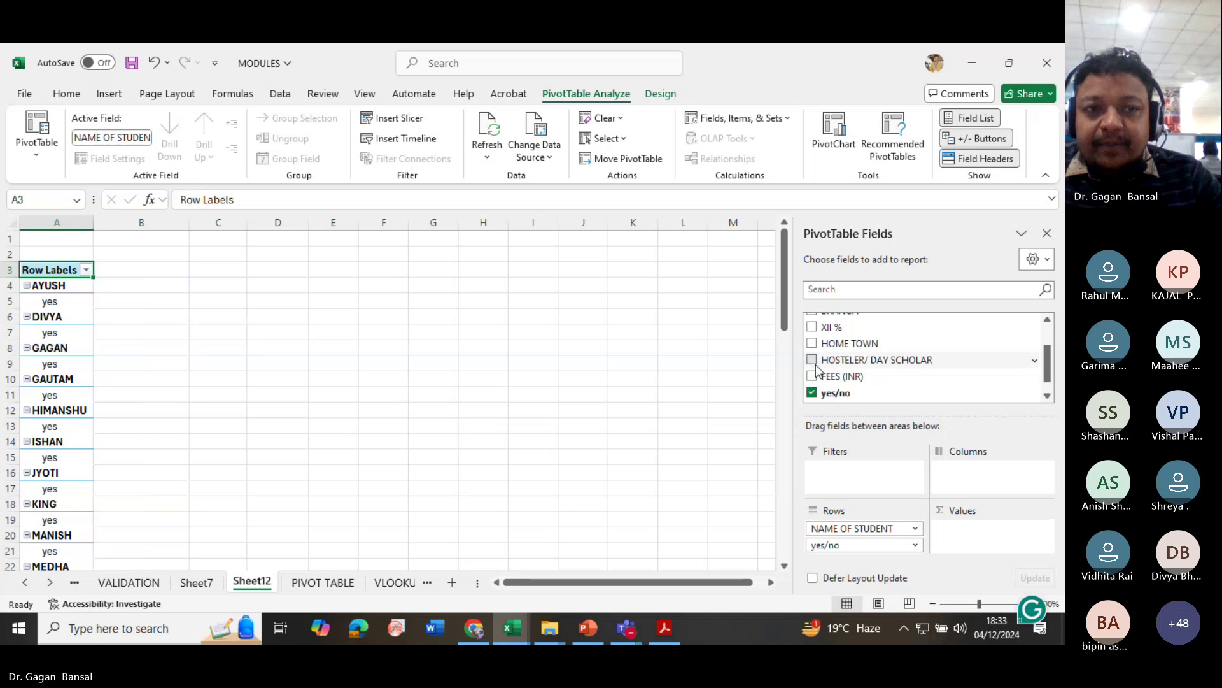
click(813, 361)
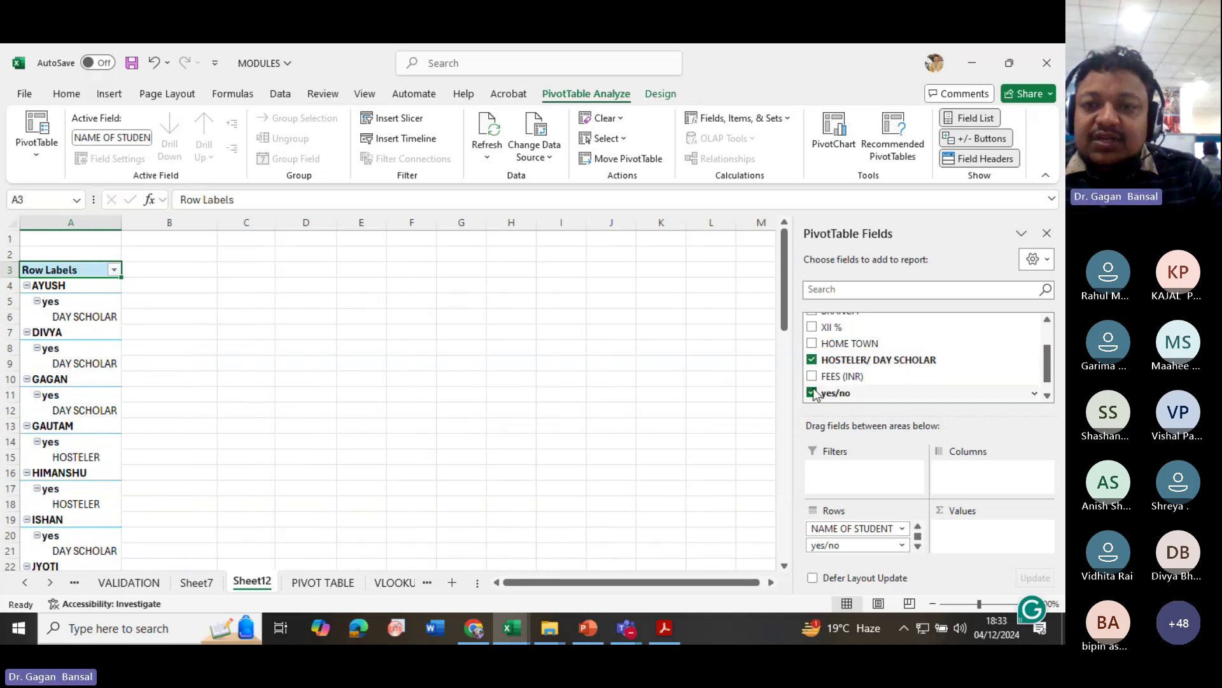
click(813, 393)
click(813, 360)
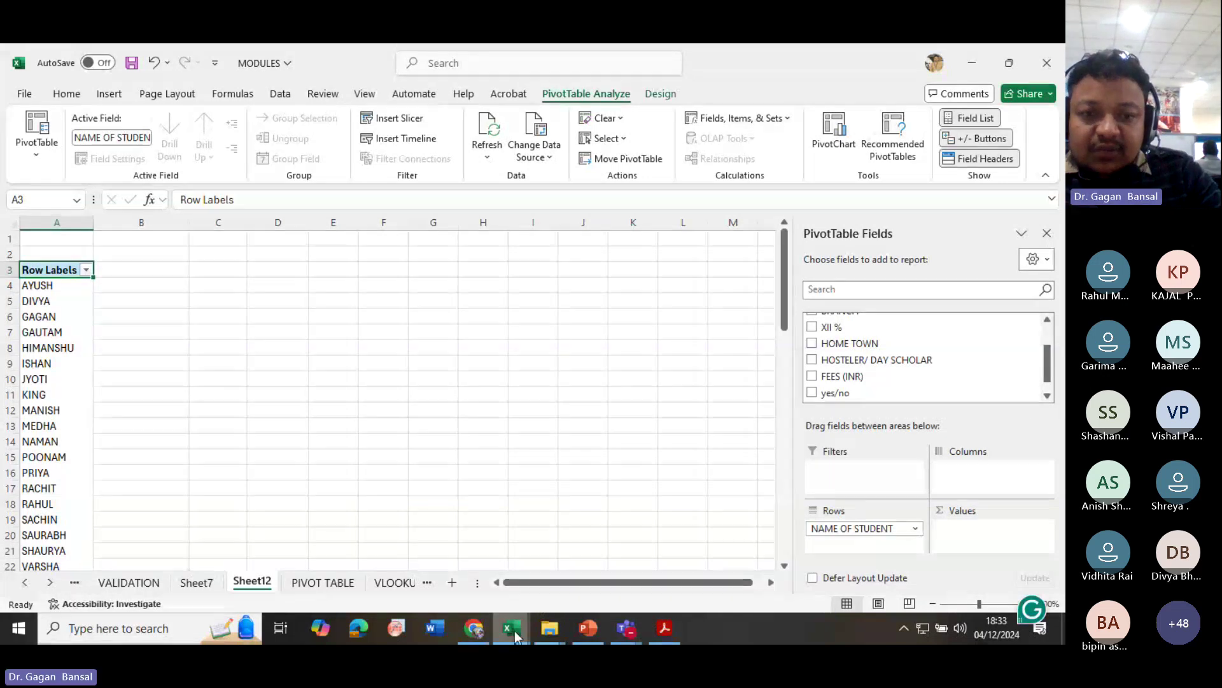
- Switch to the Teams meeting window, mute the microphone and stop the current screen share
mouse_move(527, 629)
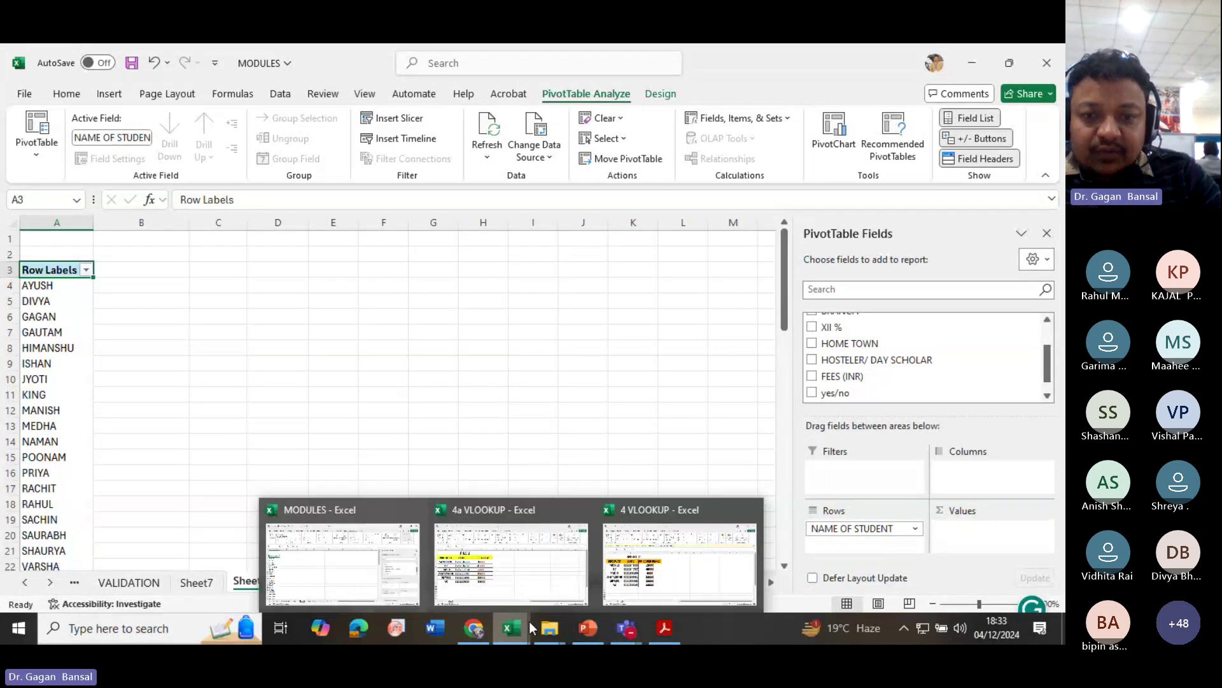
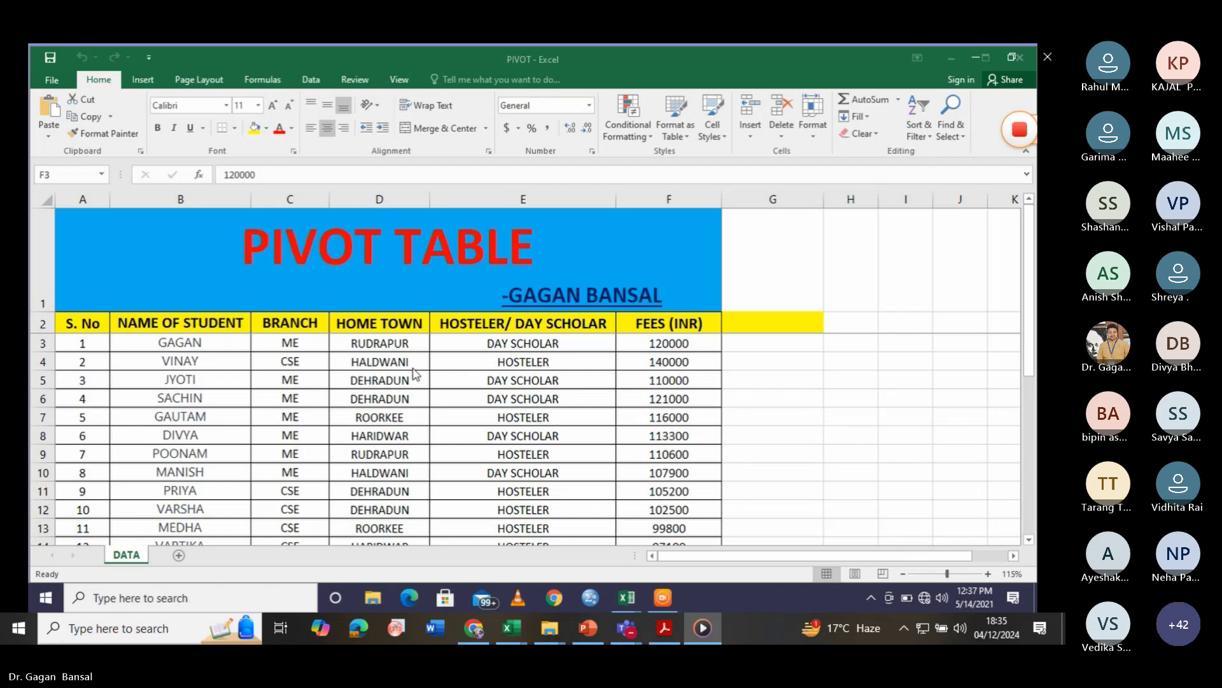
mouse_move(991, 486)
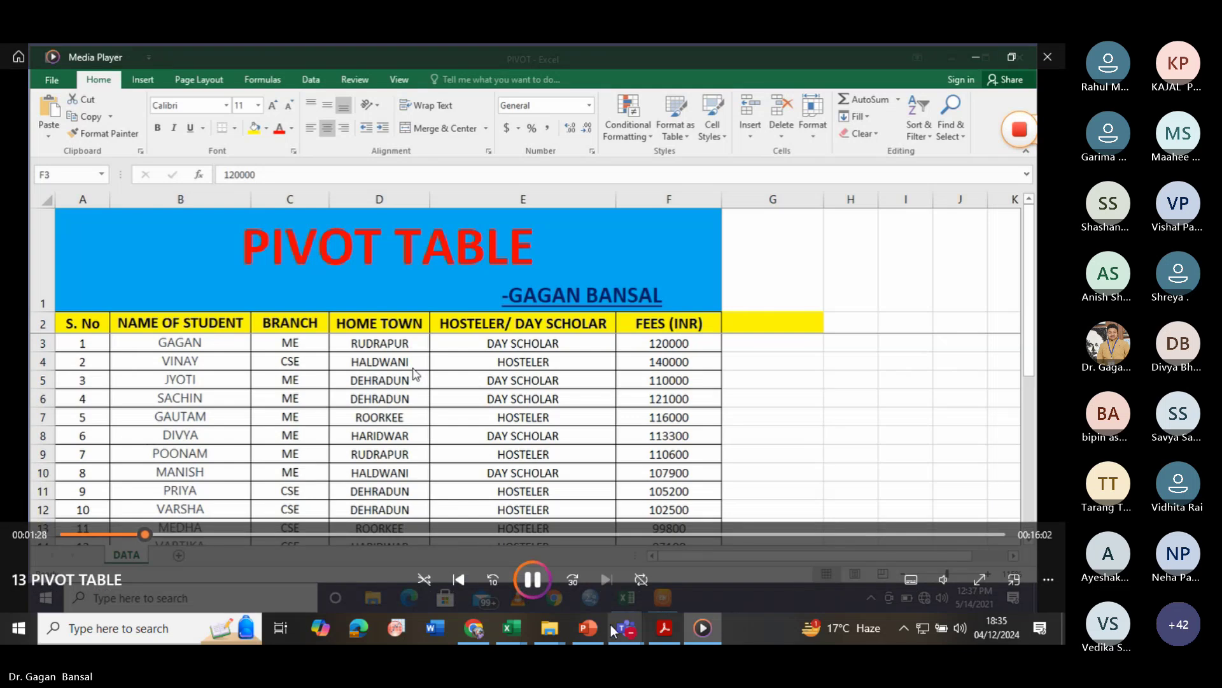
mouse_move(625, 633)
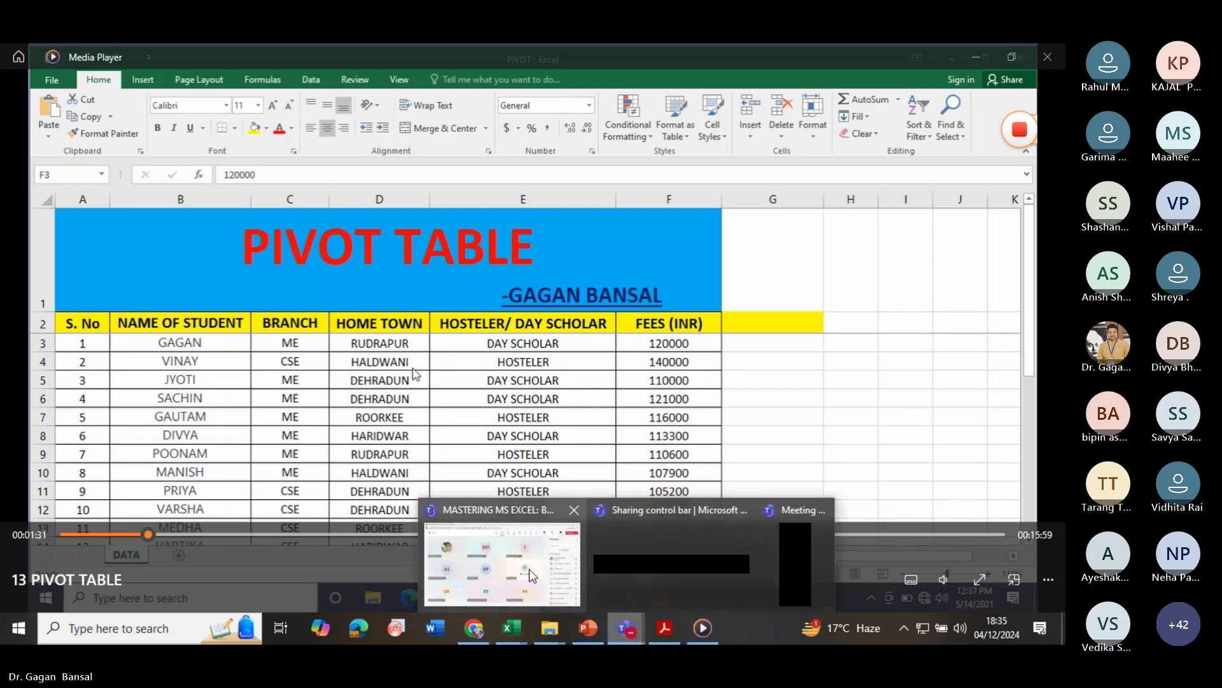
click(496, 563)
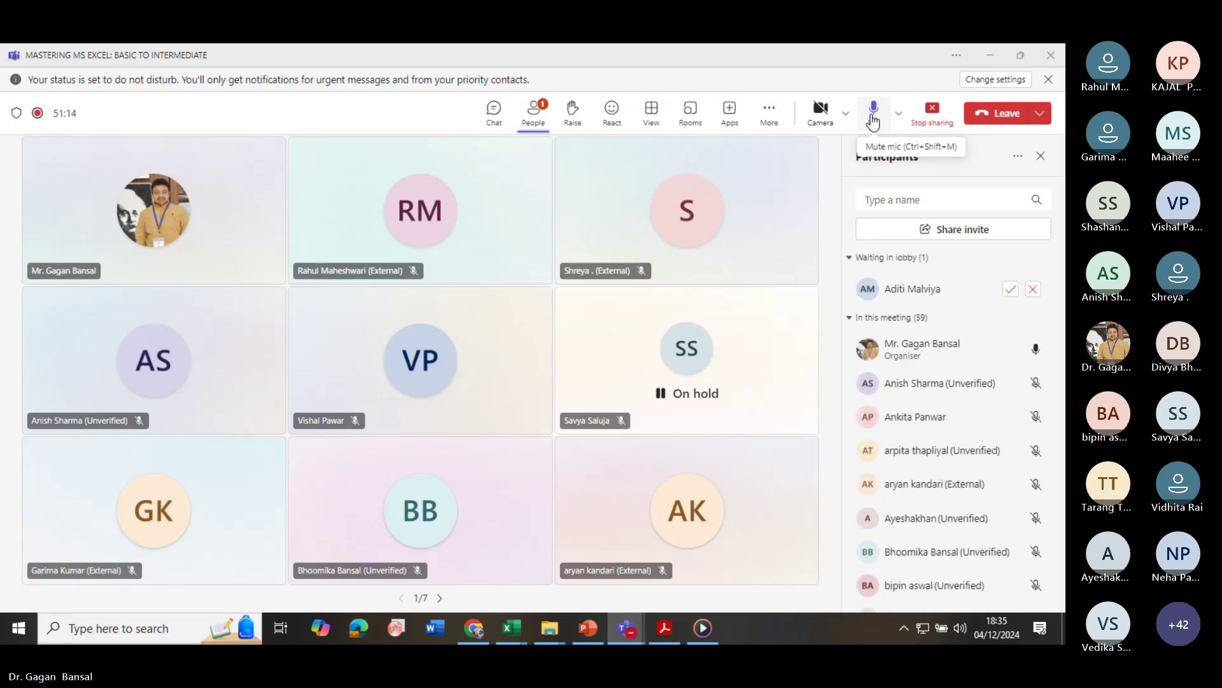
click(872, 117)
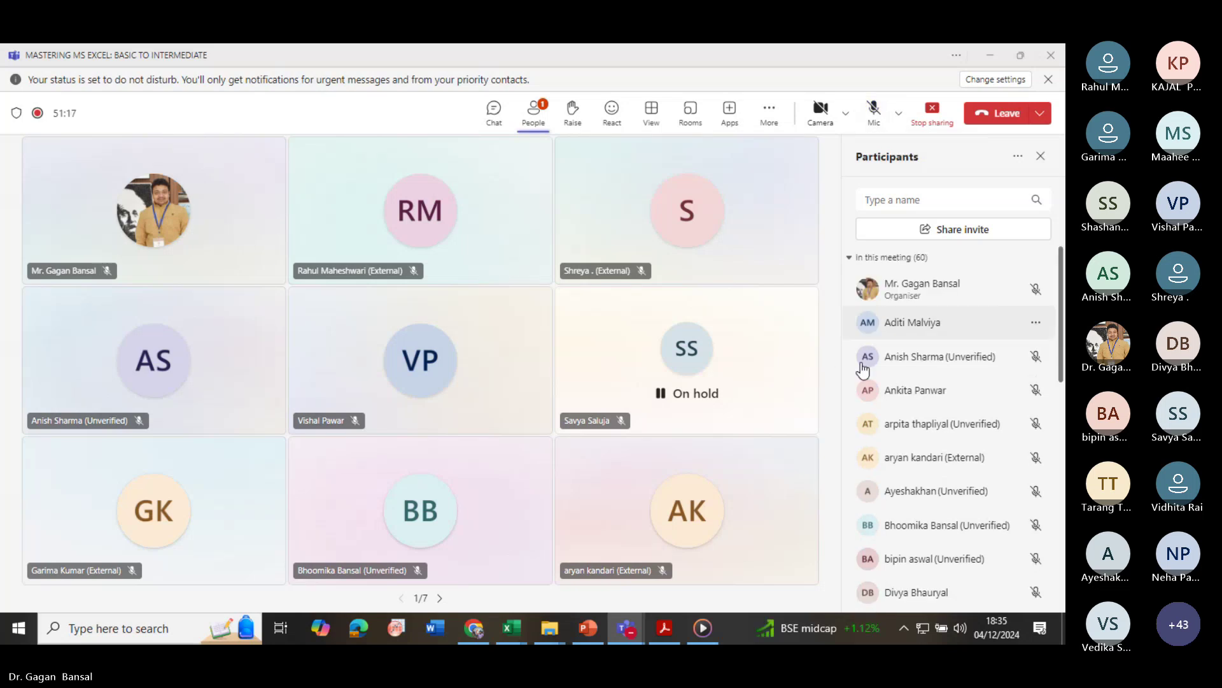
click(932, 121)
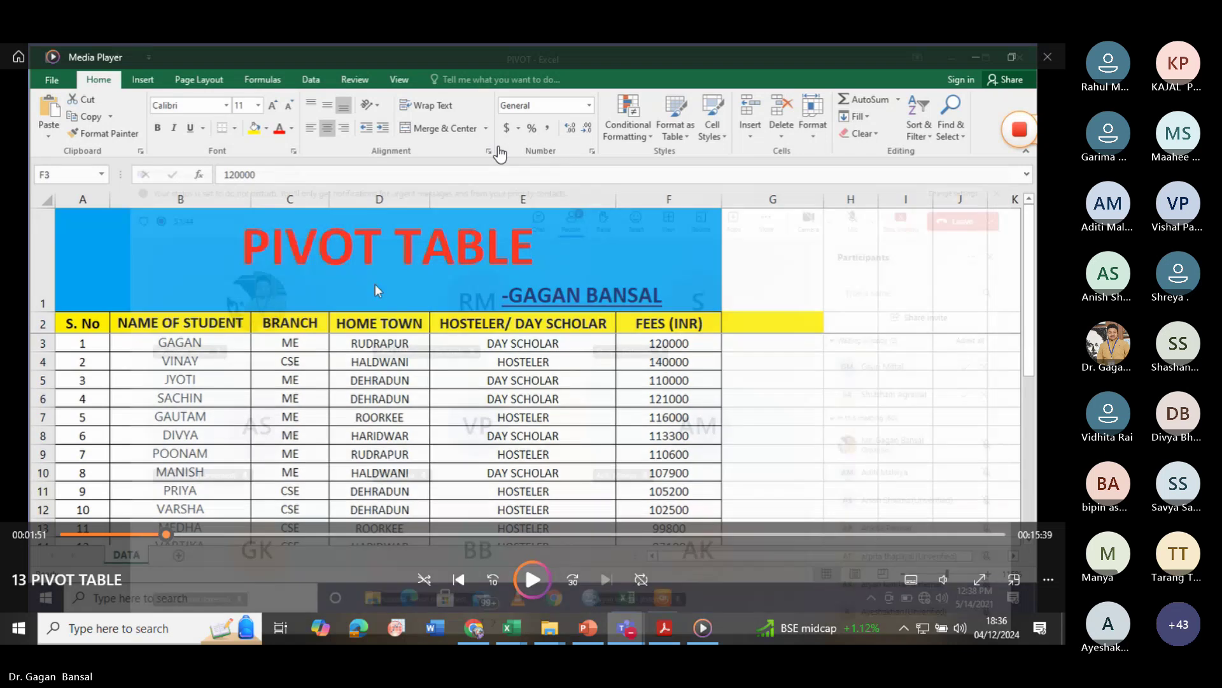
- Admit the participants waiting in the meeting lobby and unmute the microphone
click(499, 154)
click(1004, 260)
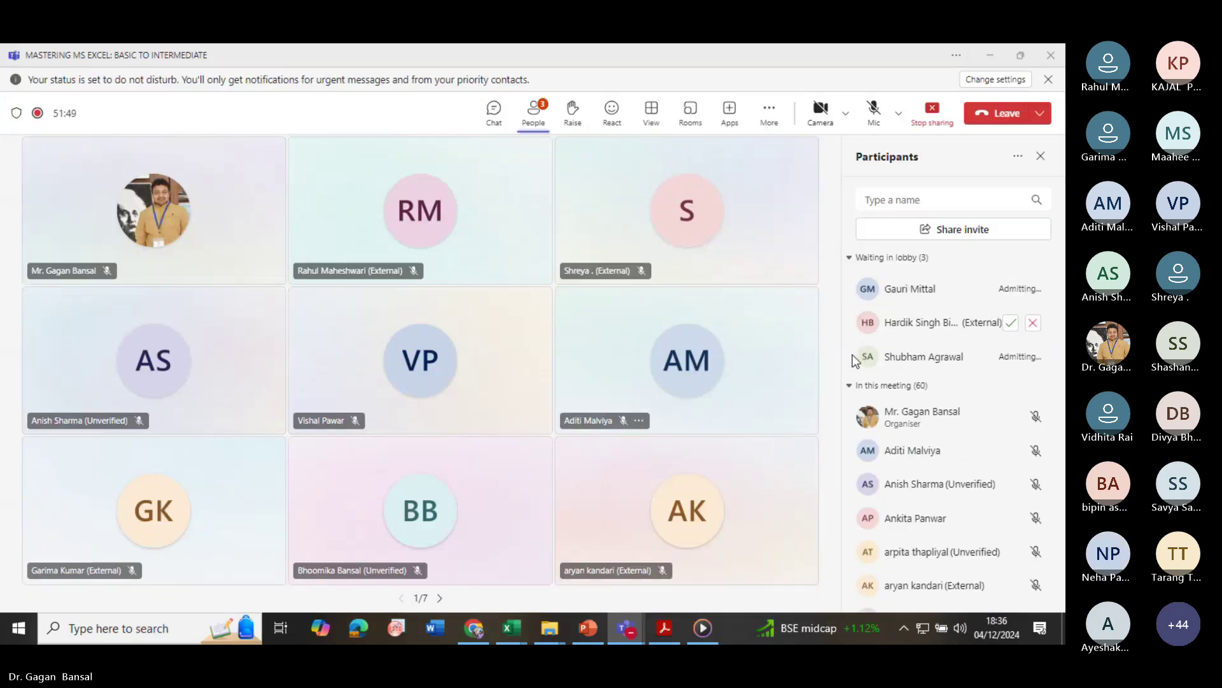
click(871, 112)
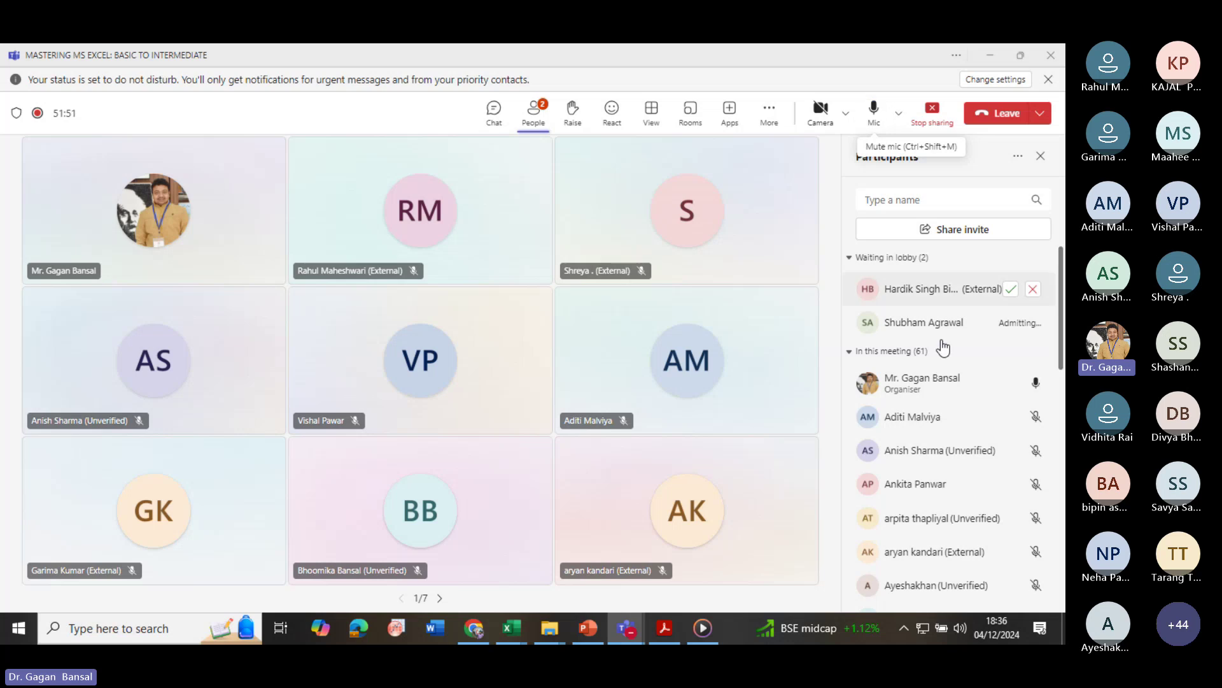
click(1009, 289)
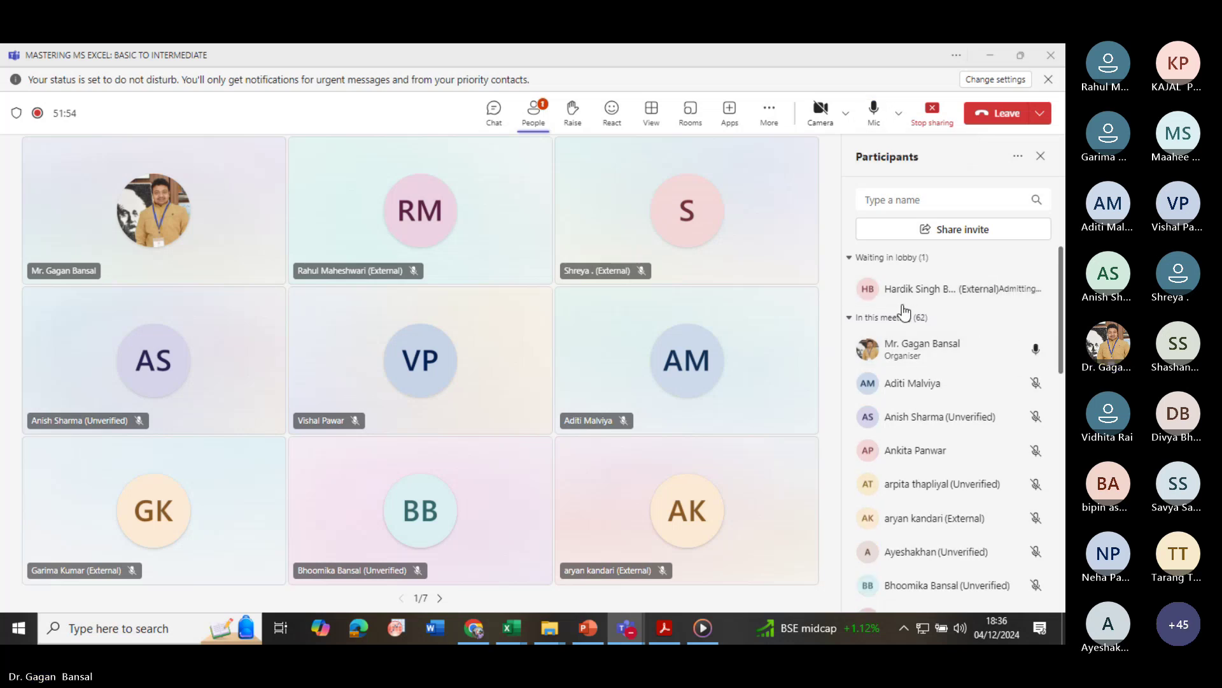
- Mute the meeting microphone and check the paused 13 PIVOT TABLE video in Media Player
click(897, 124)
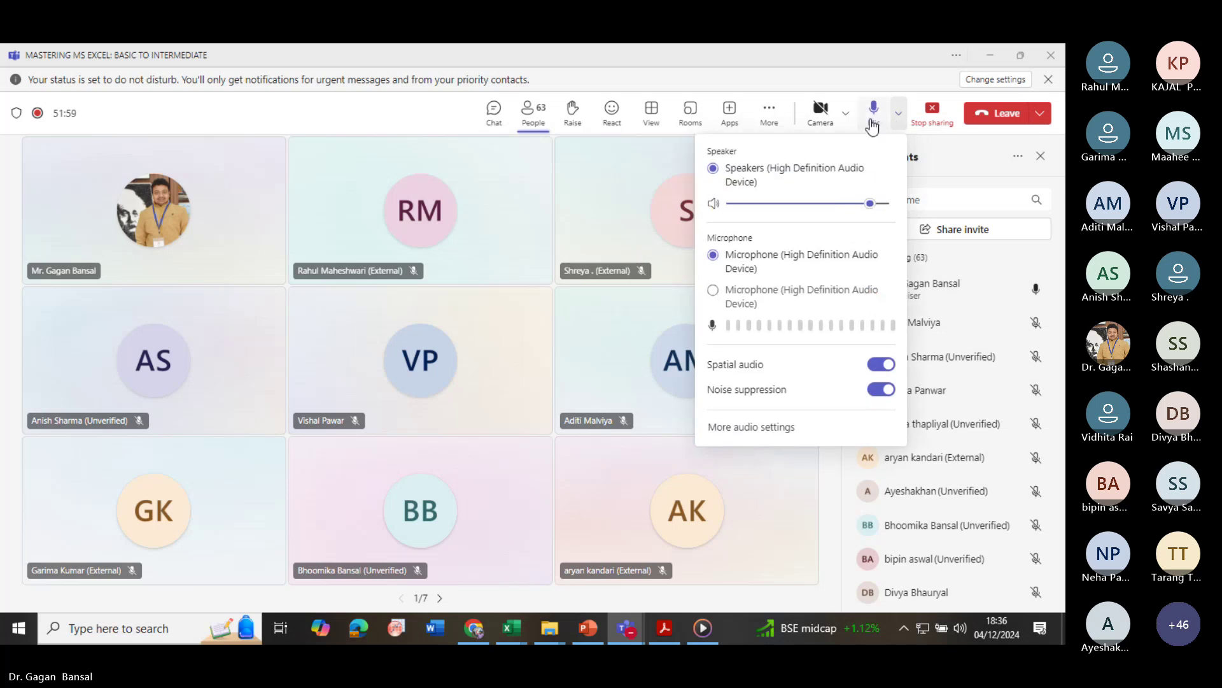
click(873, 115)
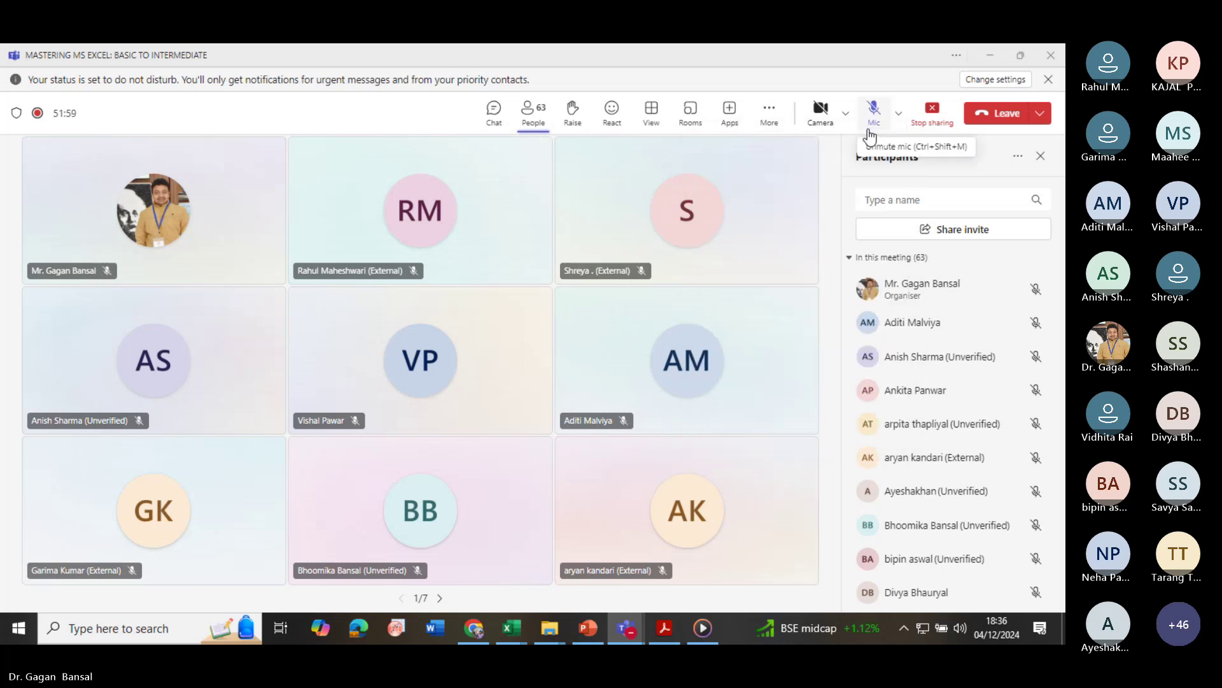
click(703, 627)
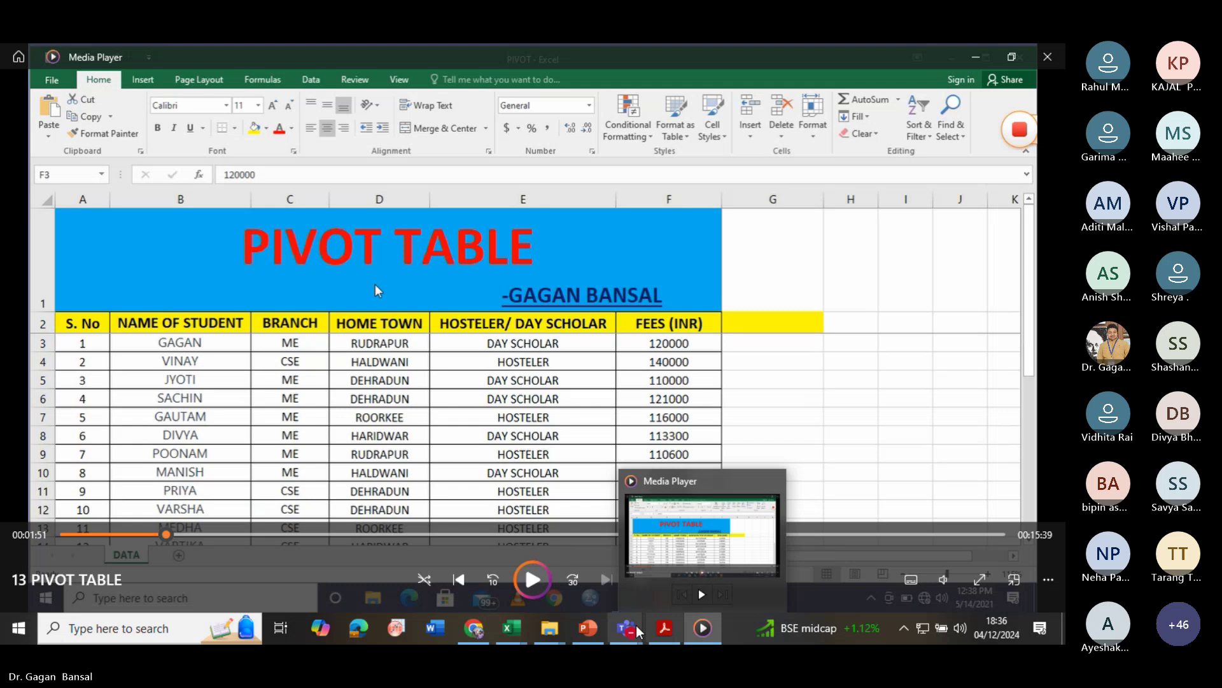
mouse_move(631, 635)
click(542, 563)
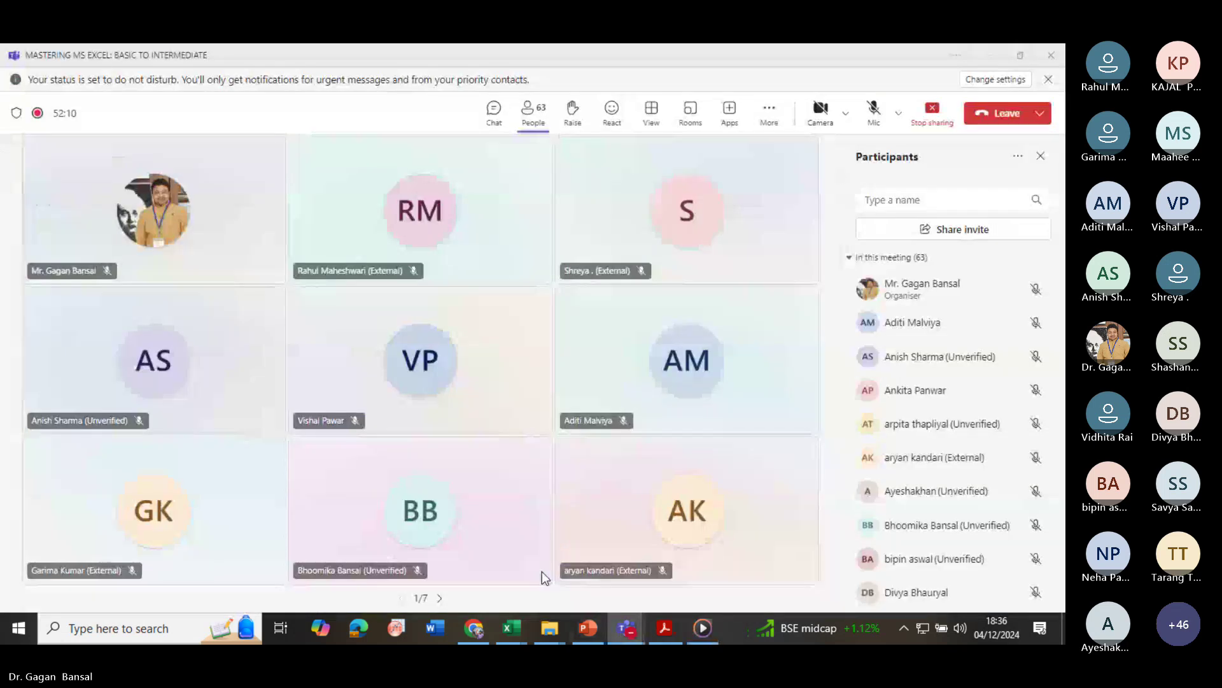
mouse_move(627, 631)
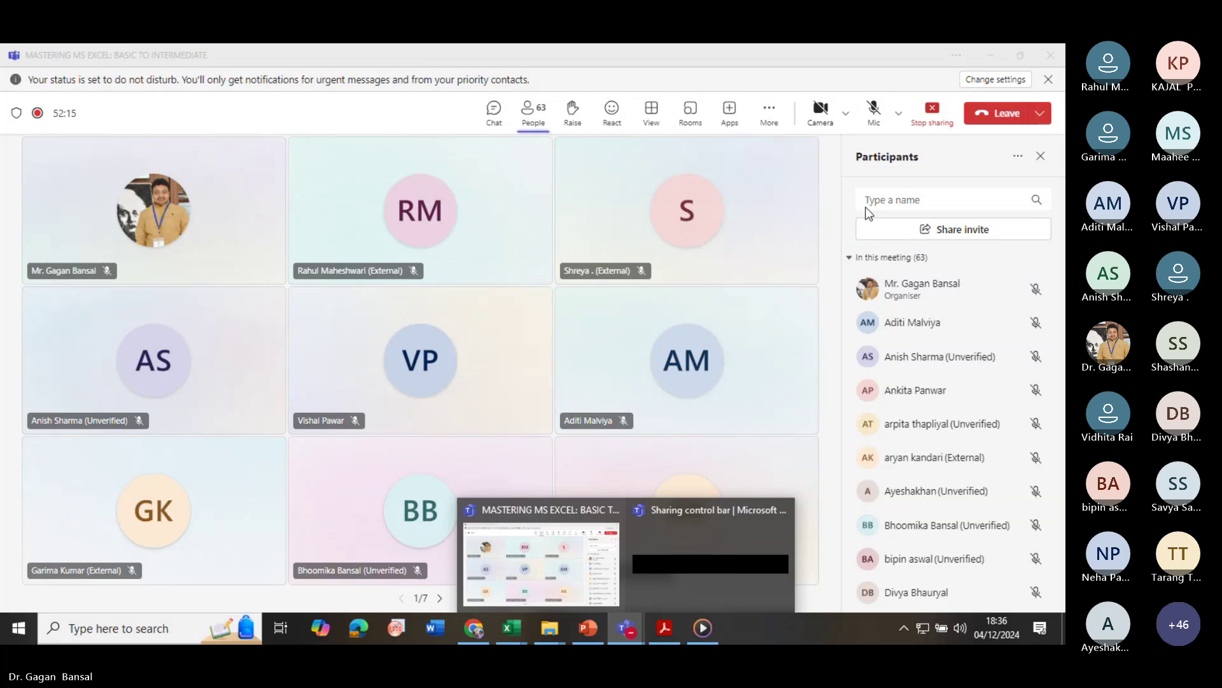
- Unmute the meeting microphone and play the 13 PIVOT TABLE video in Media Player
click(869, 113)
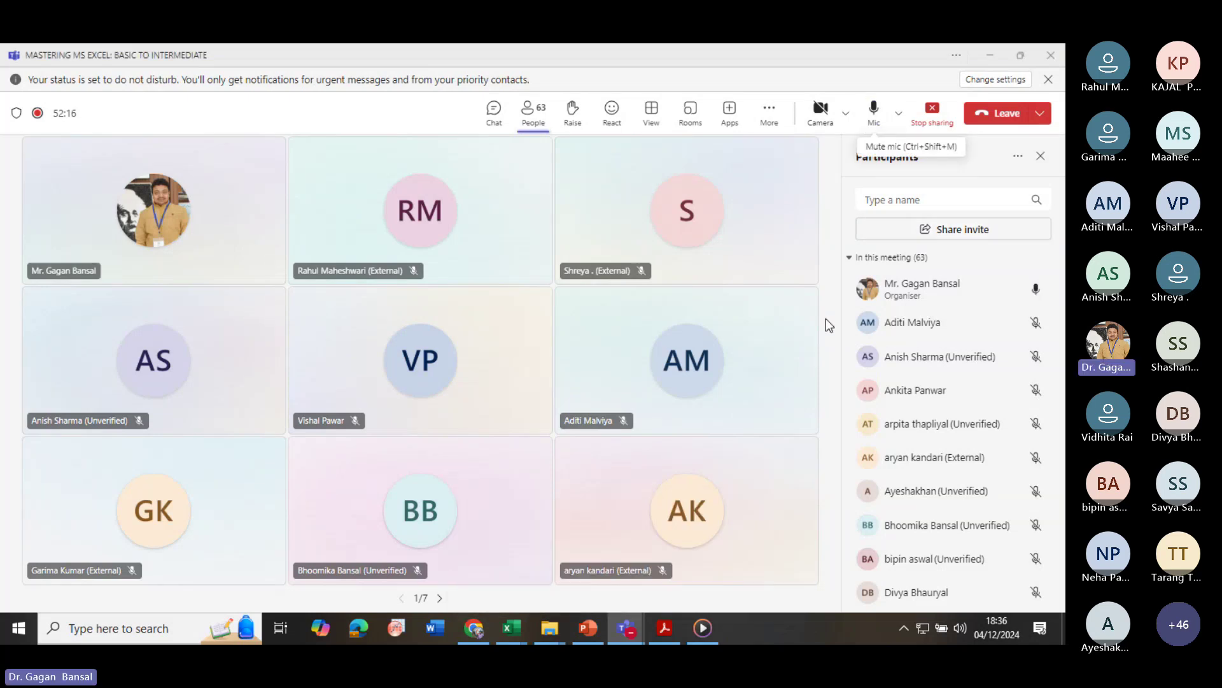
mouse_move(610, 637)
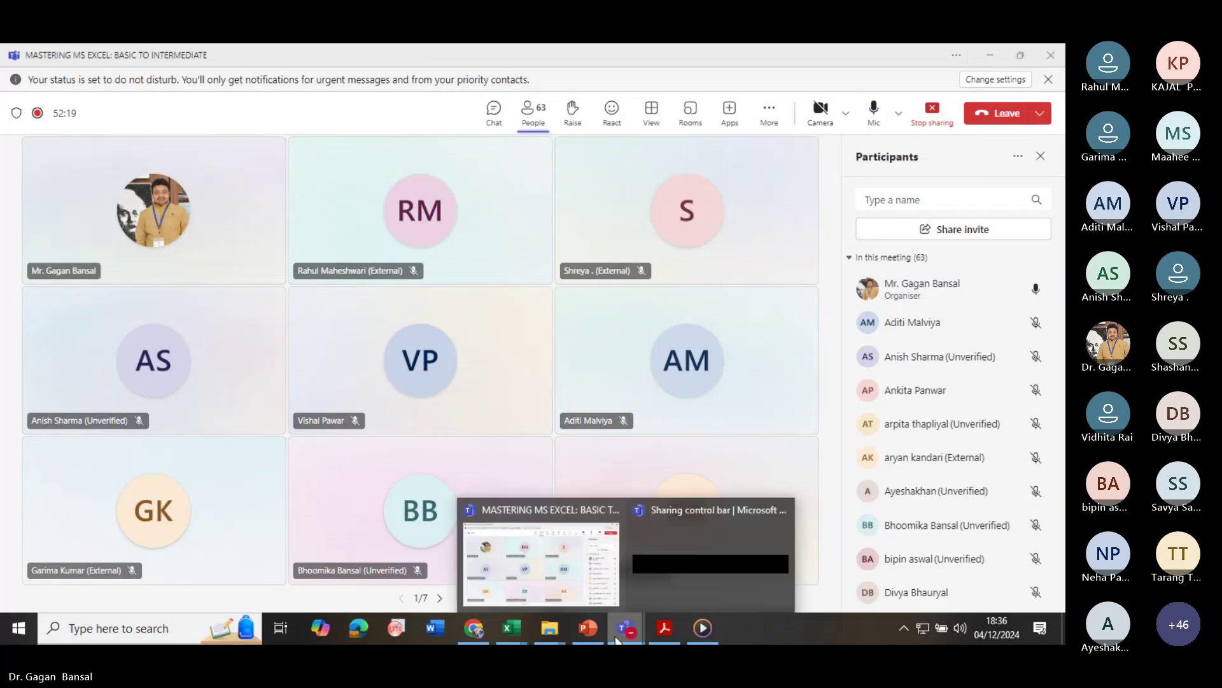
click(702, 629)
click(533, 580)
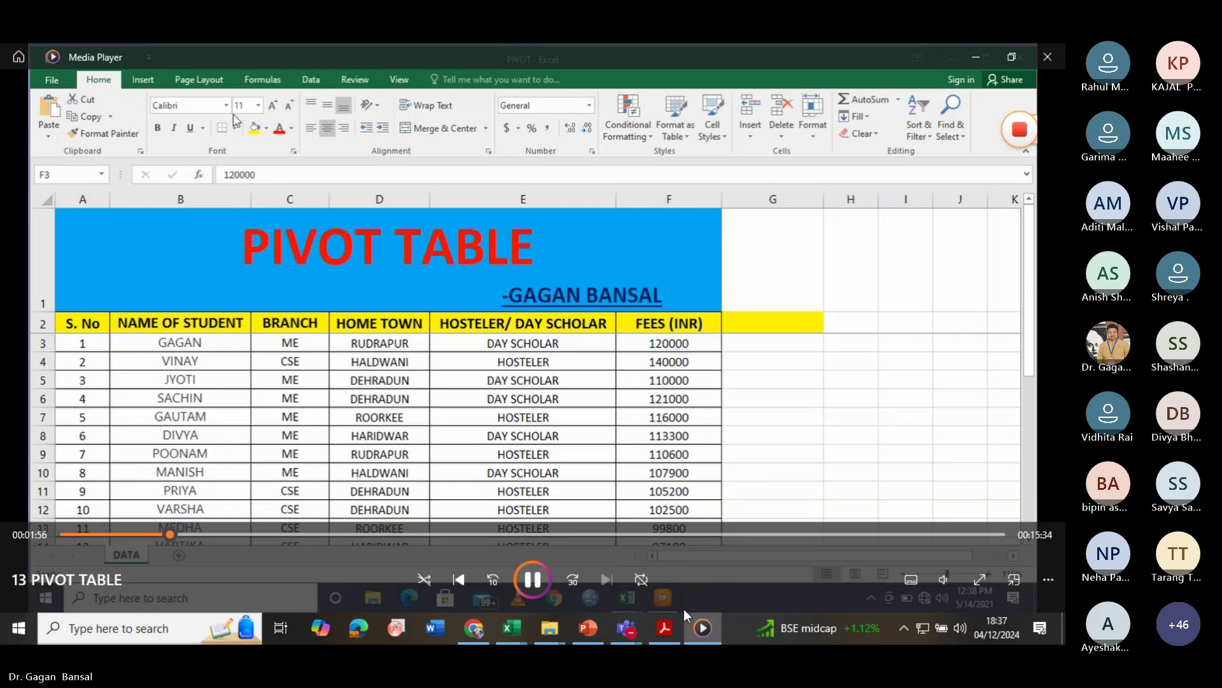
- Return from the video to the Teams meeting, mute the microphone again and end the screen share
mouse_move(636, 628)
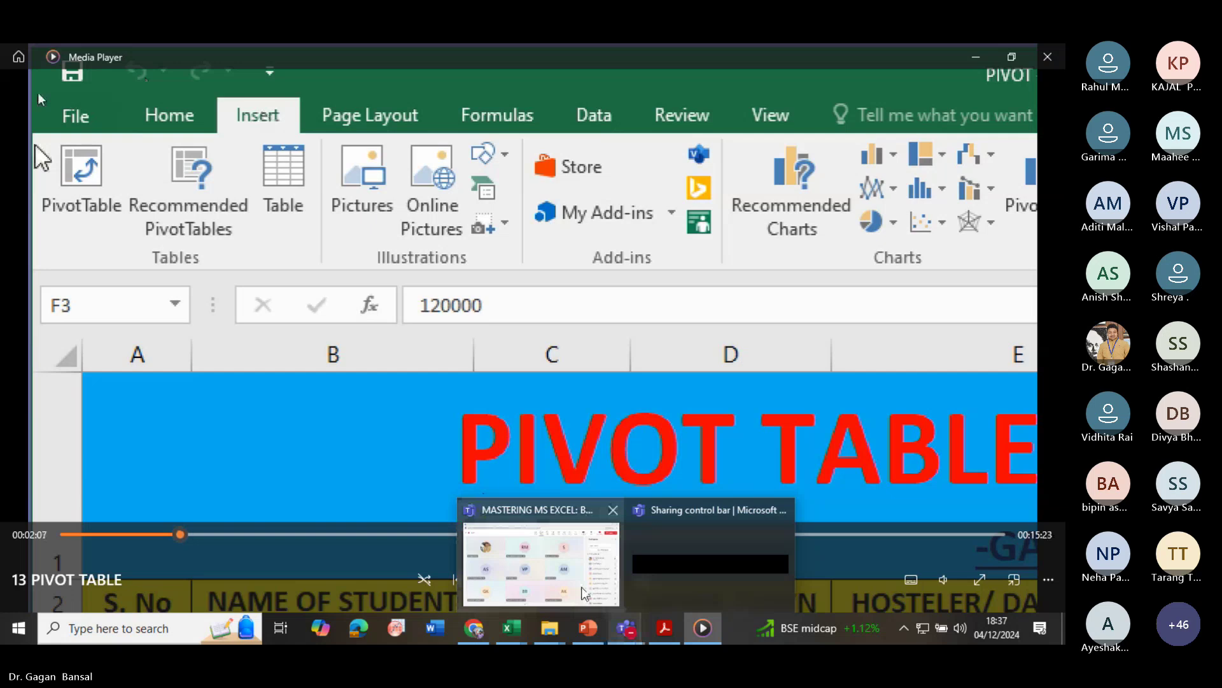
click(694, 639)
click(694, 638)
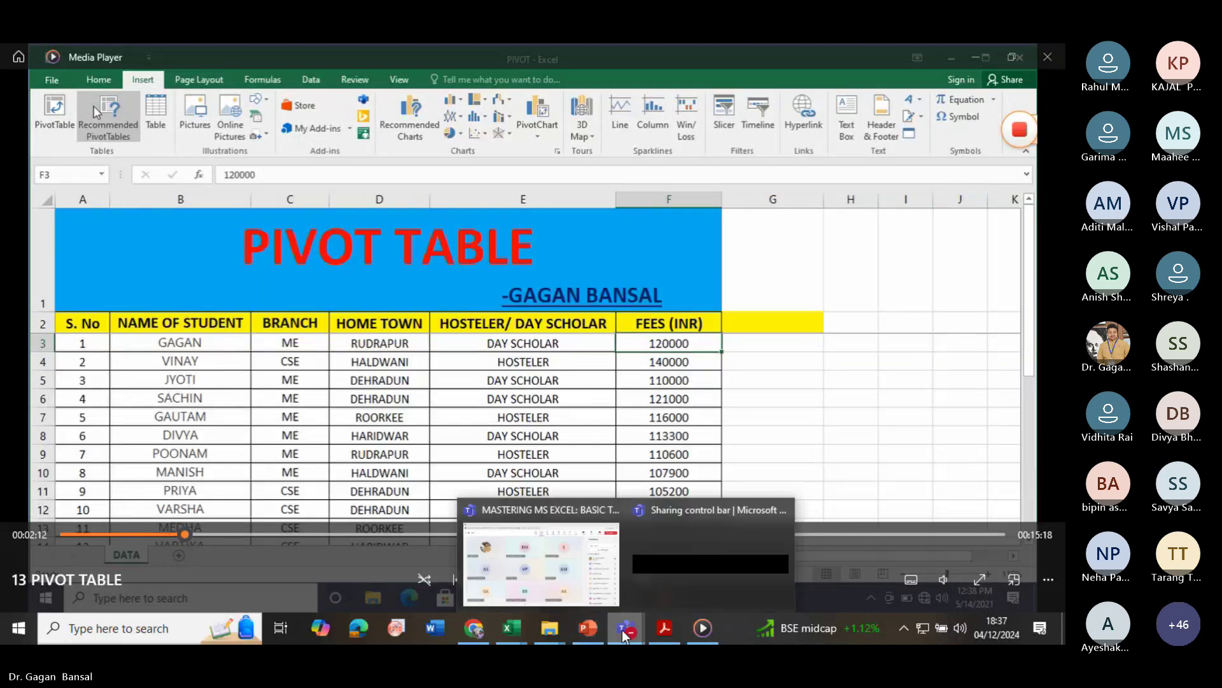
click(556, 578)
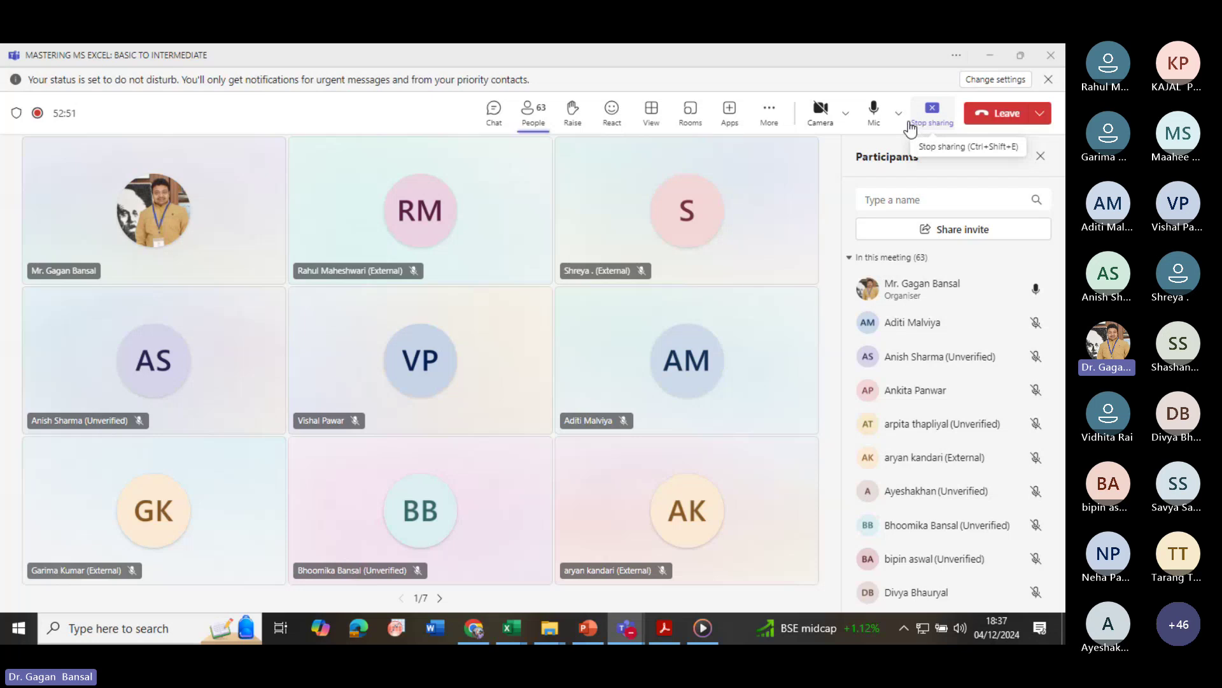
click(874, 117)
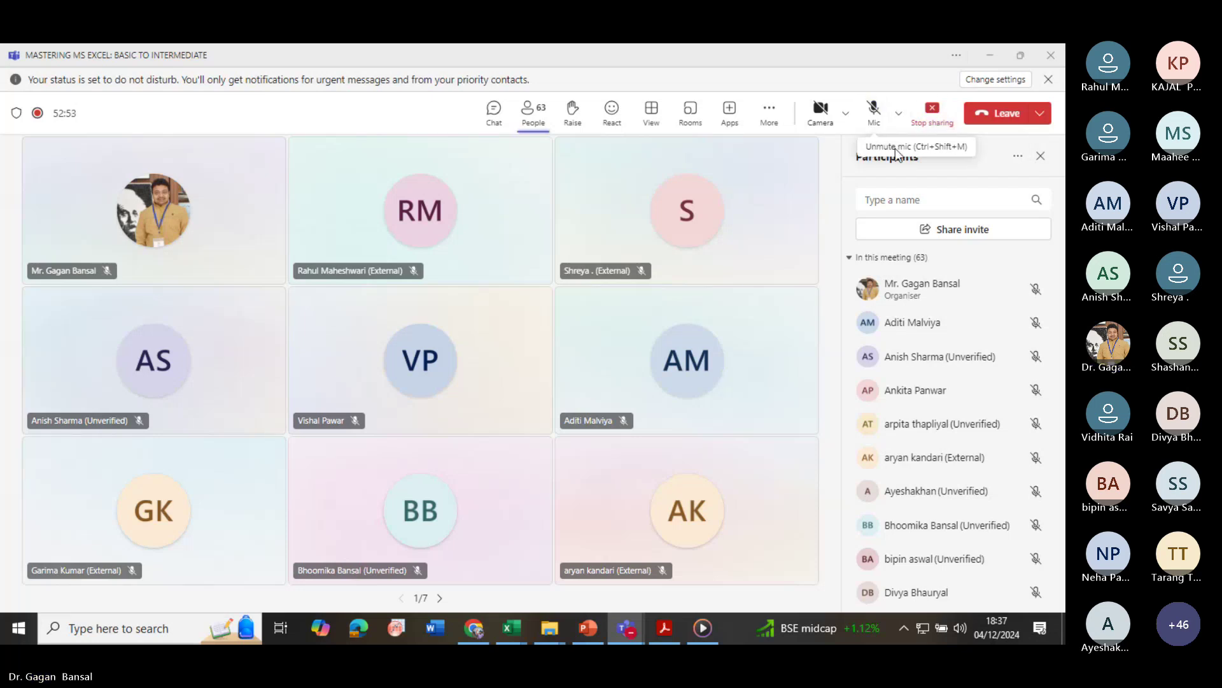
click(931, 114)
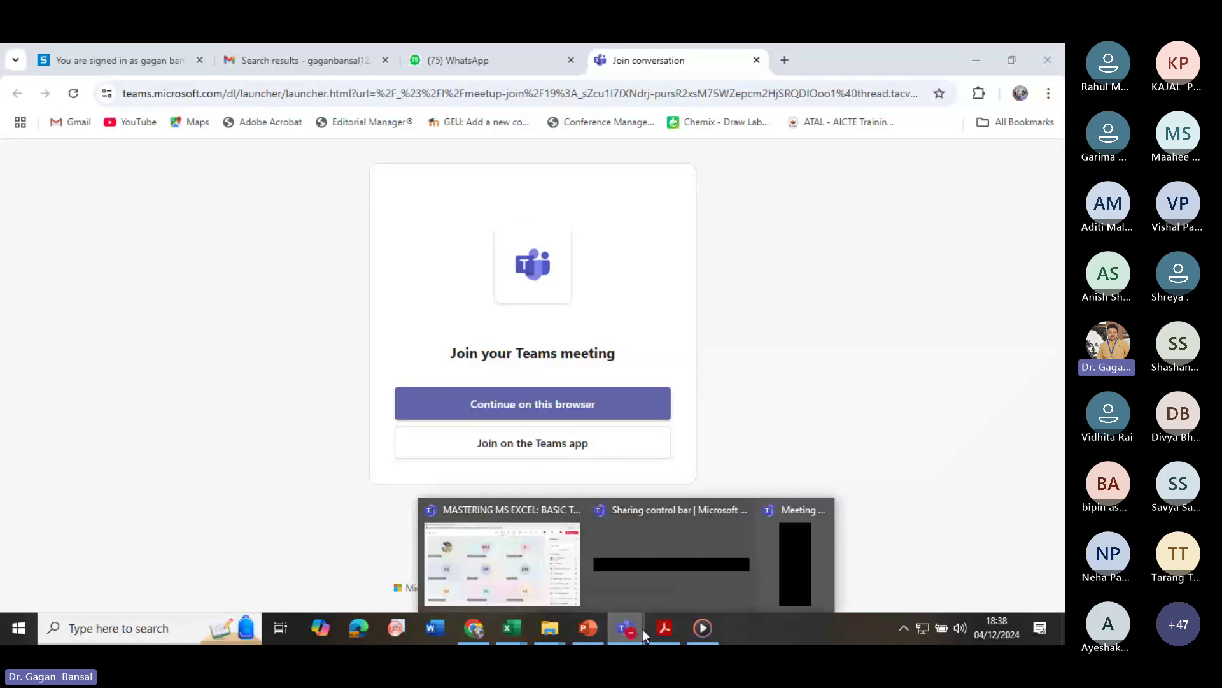
- Resume the 13 PIVOT TABLE video in Media Player and restart it from the beginning
click(703, 629)
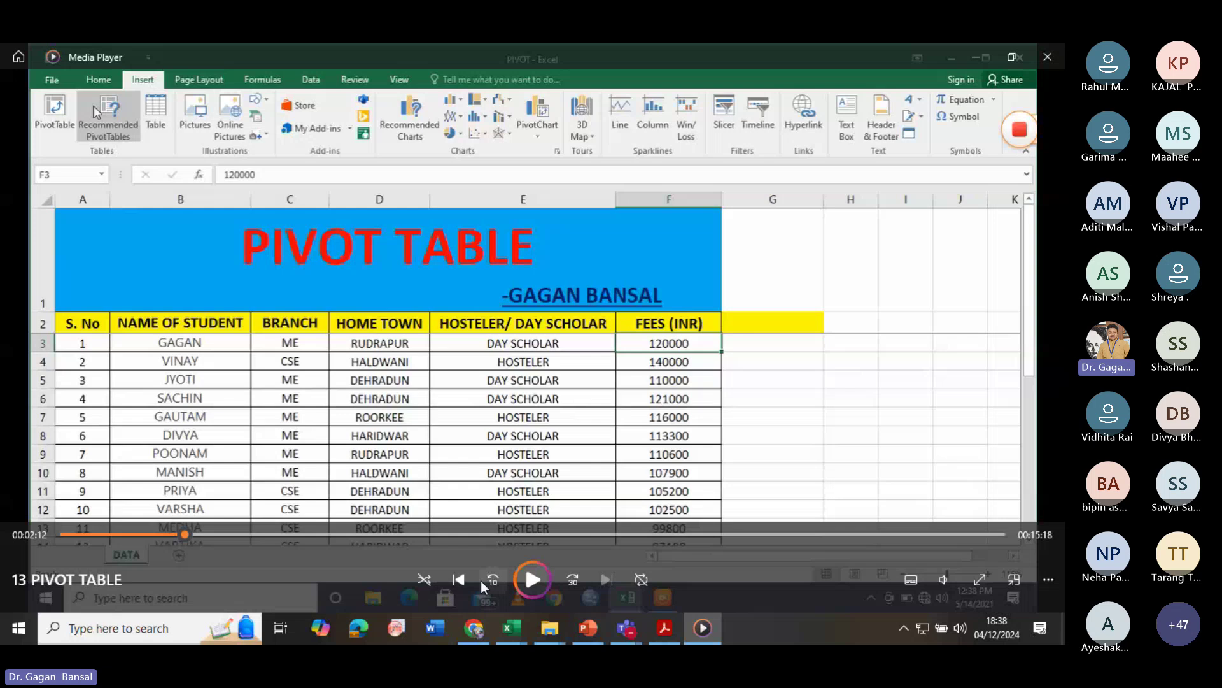
click(523, 579)
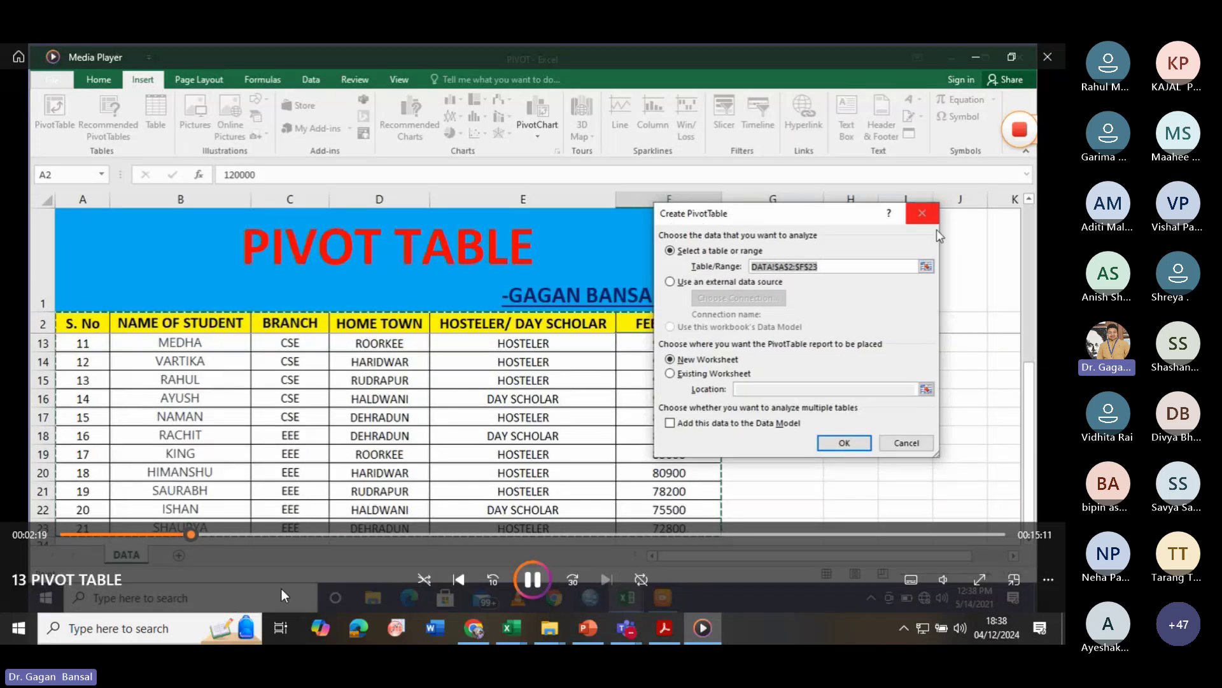
click(76, 535)
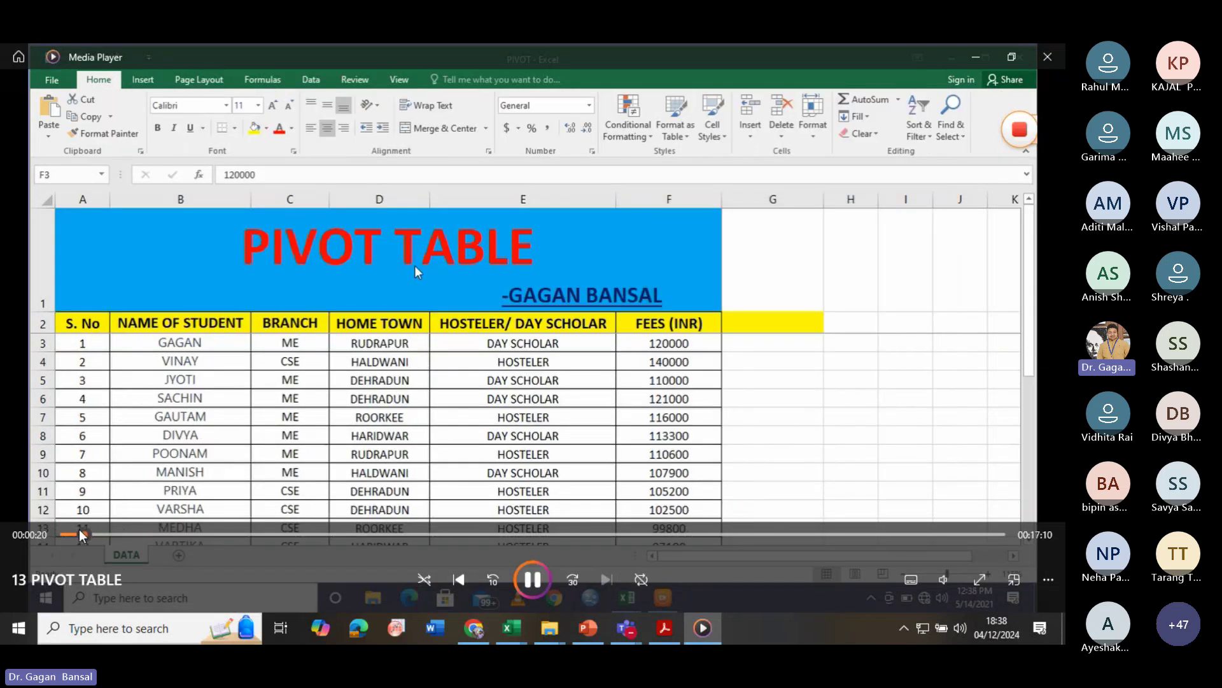
click(61, 536)
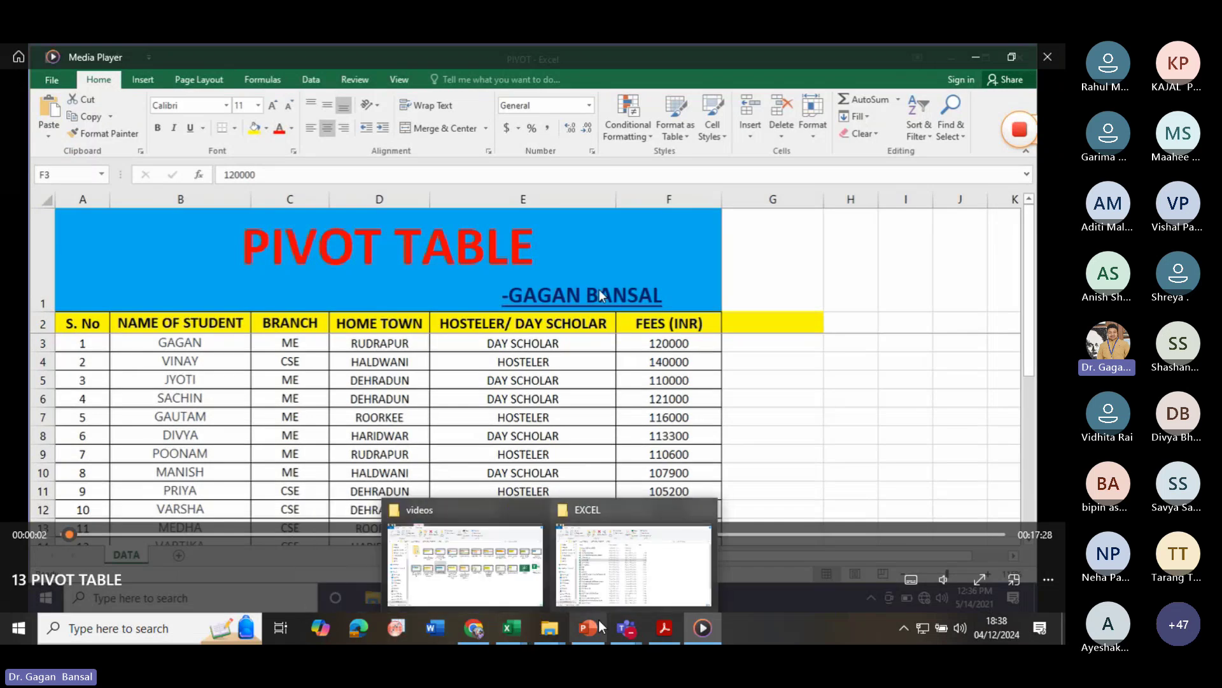
- Check the microphone status in the Teams meeting, and pause and resume the 13 PIVOT TABLE video
mouse_move(640, 634)
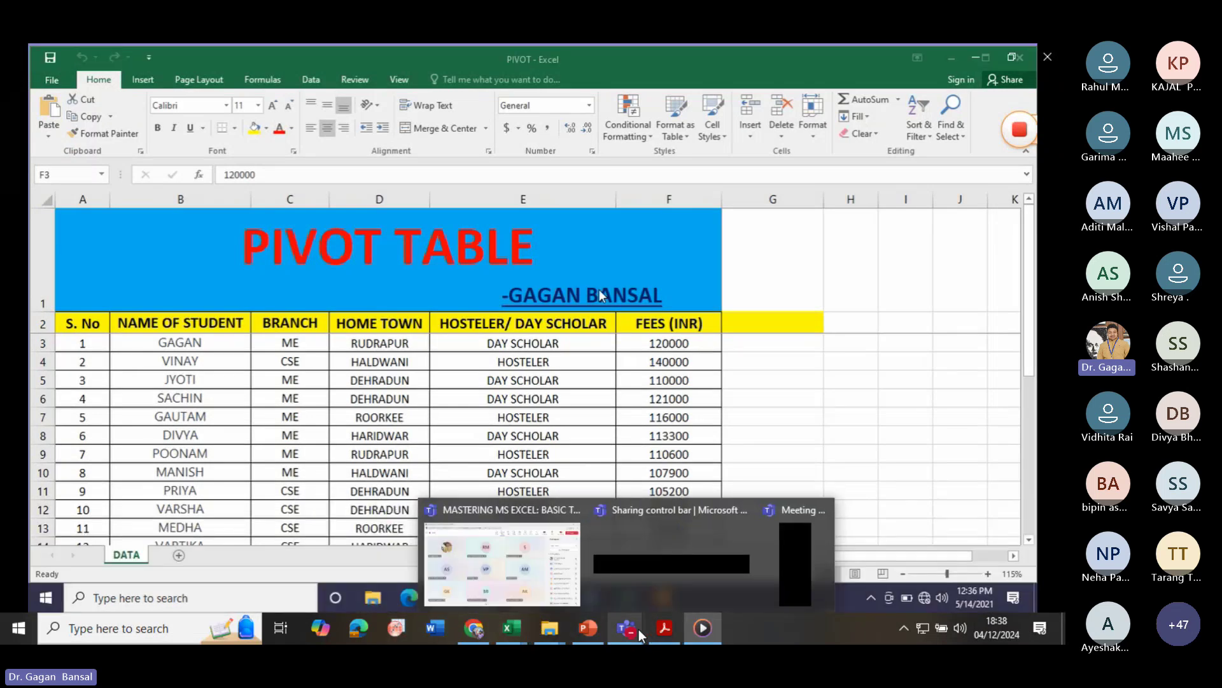
click(516, 575)
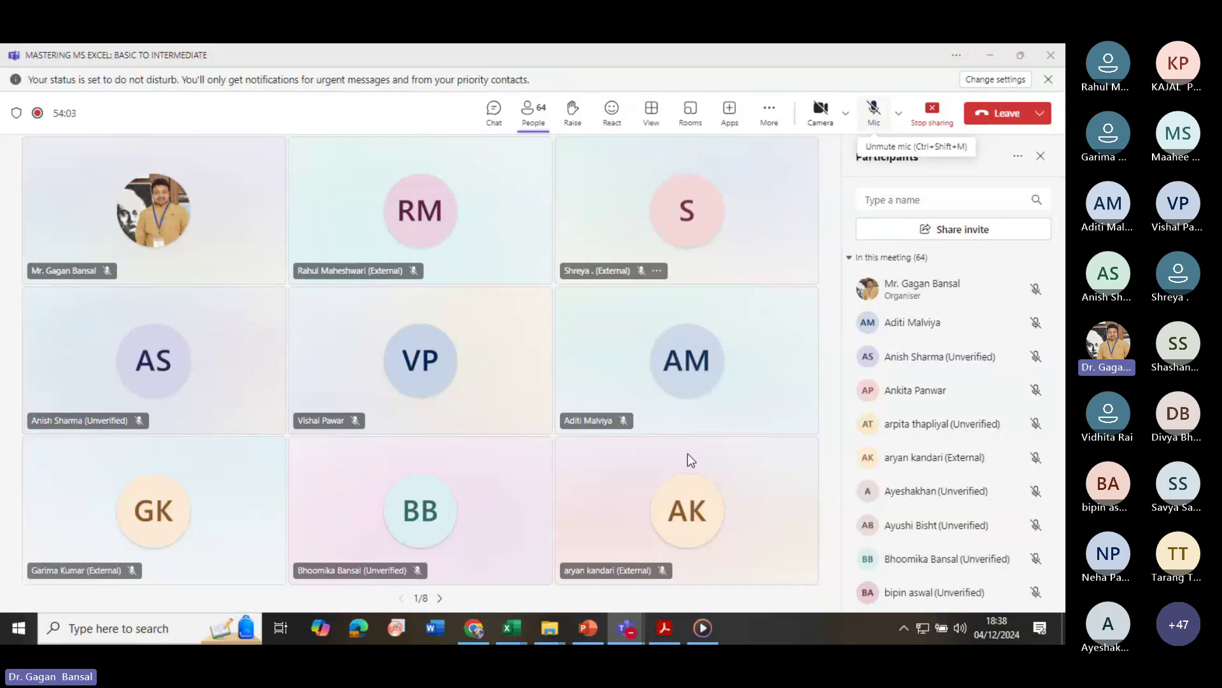
click(705, 627)
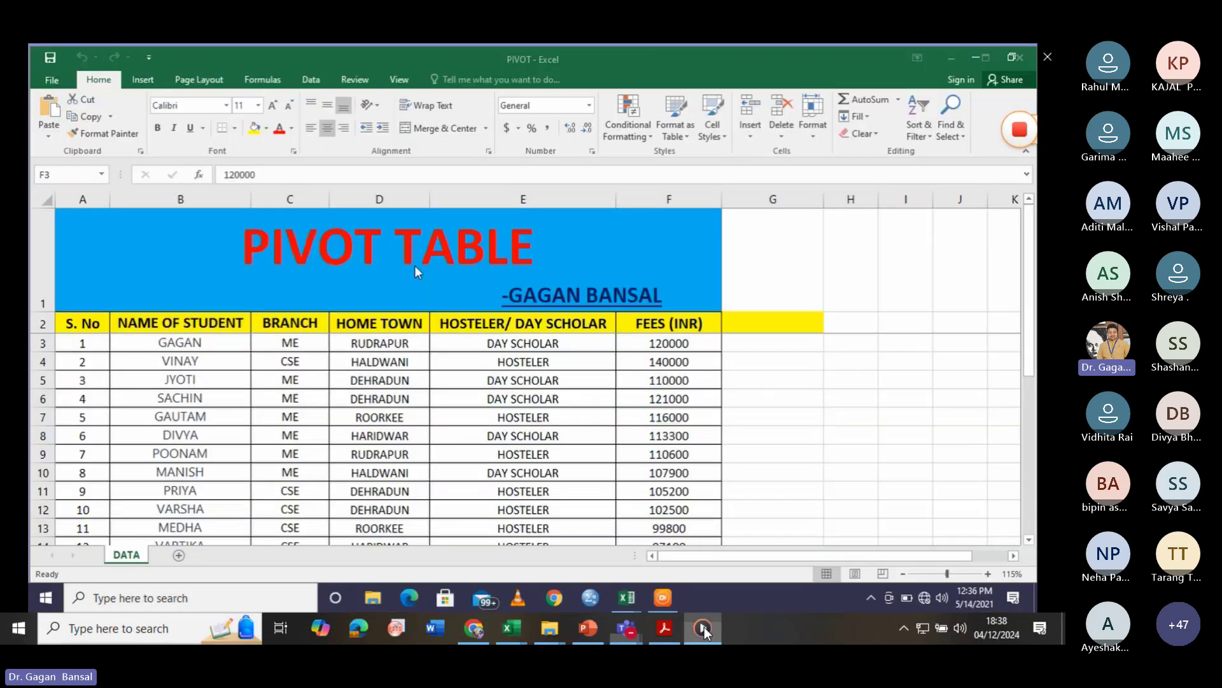
click(523, 576)
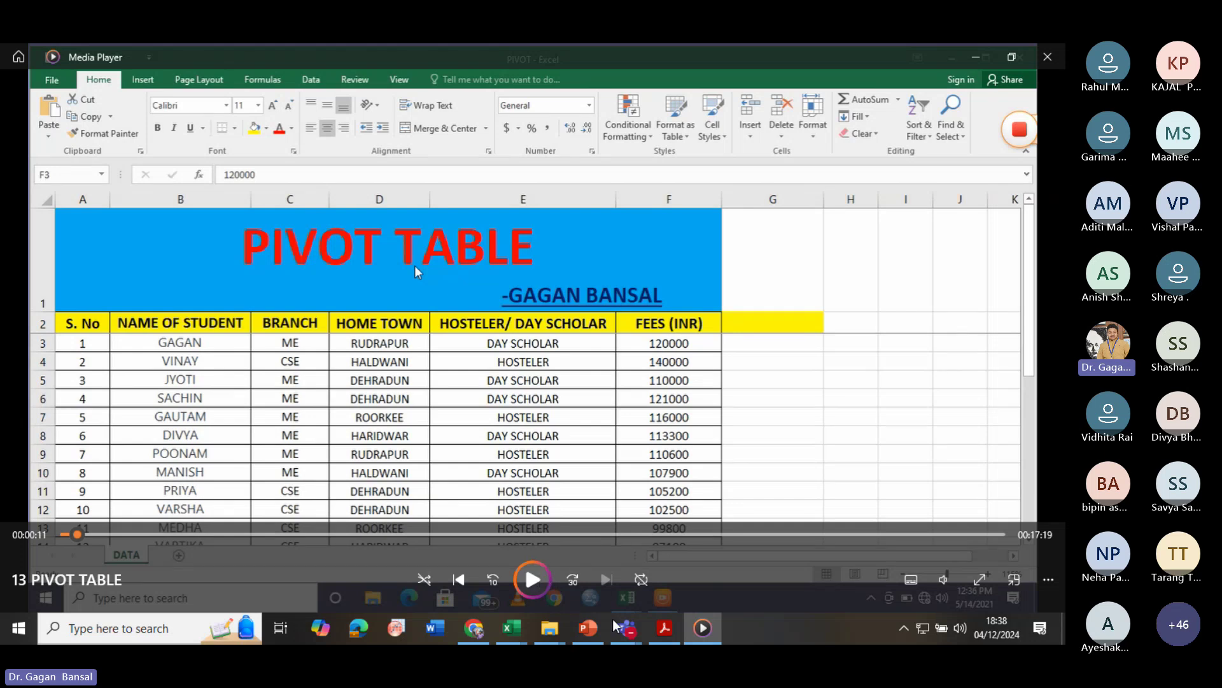
click(526, 586)
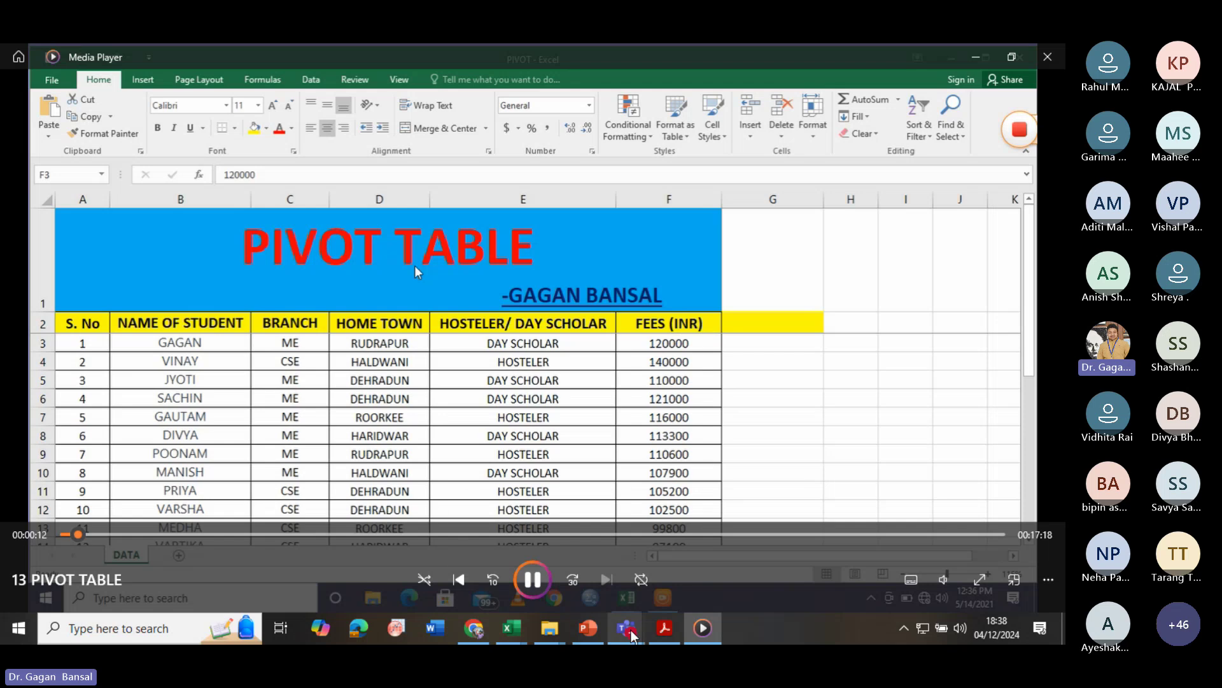
- Mute the microphone in the Teams meeting and switch back to the video in Media Player
mouse_move(633, 634)
click(541, 564)
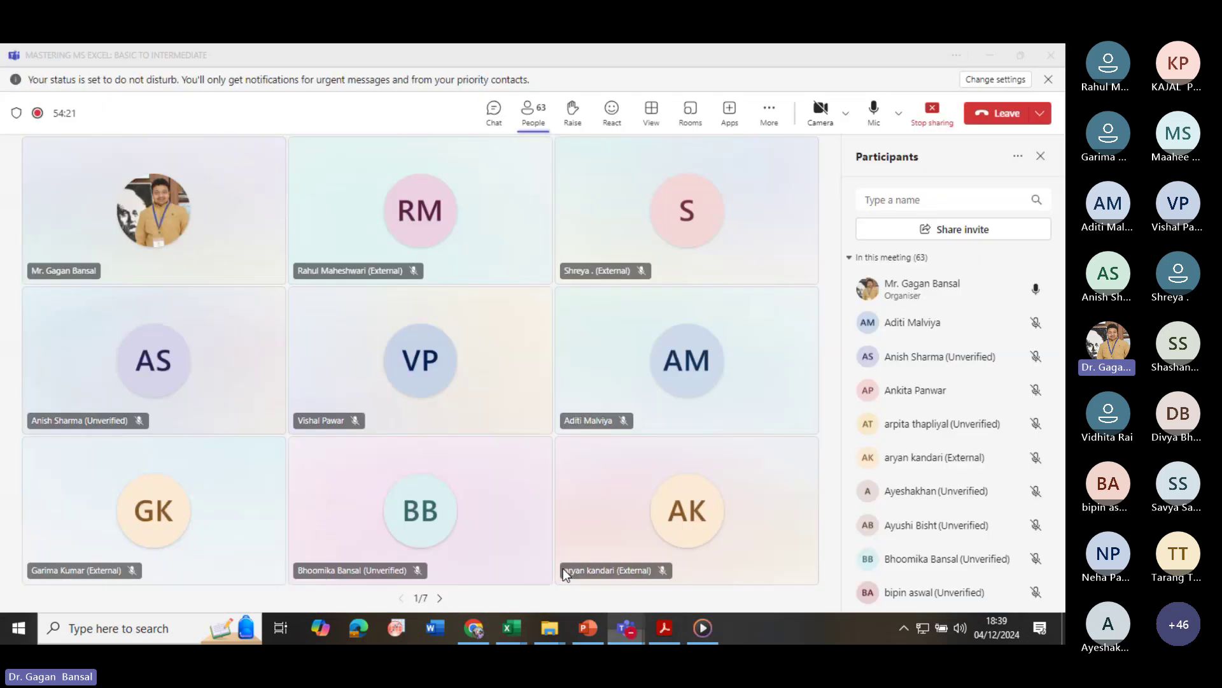
click(872, 115)
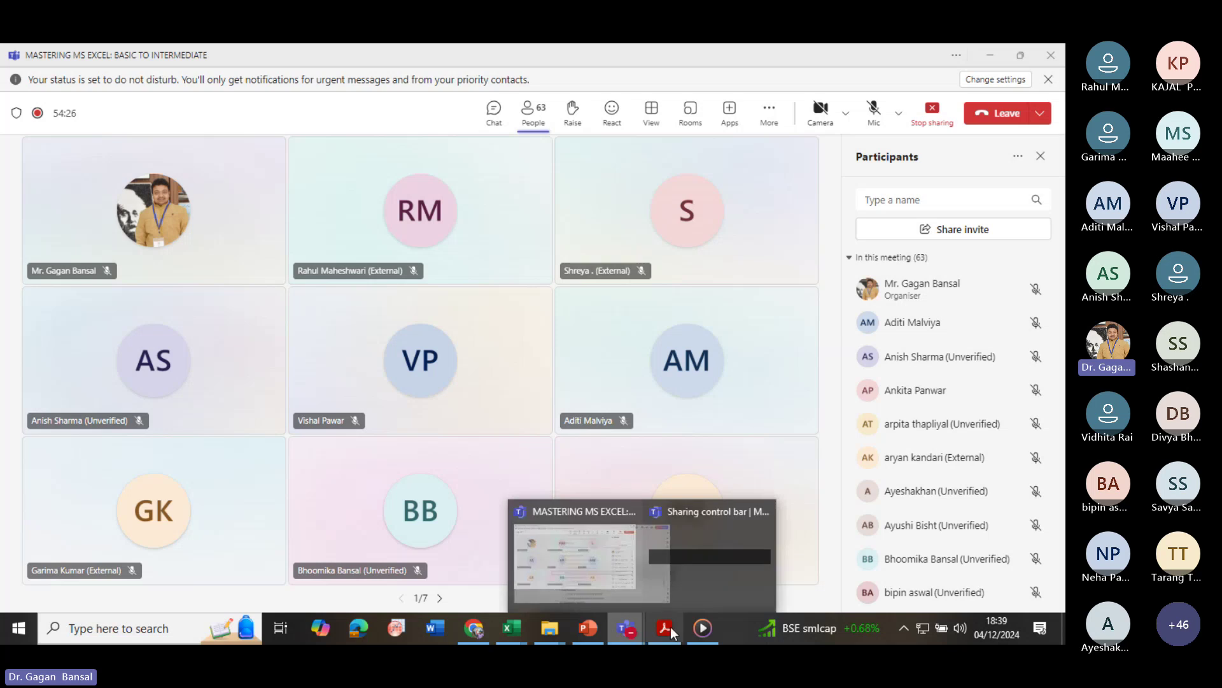
click(700, 628)
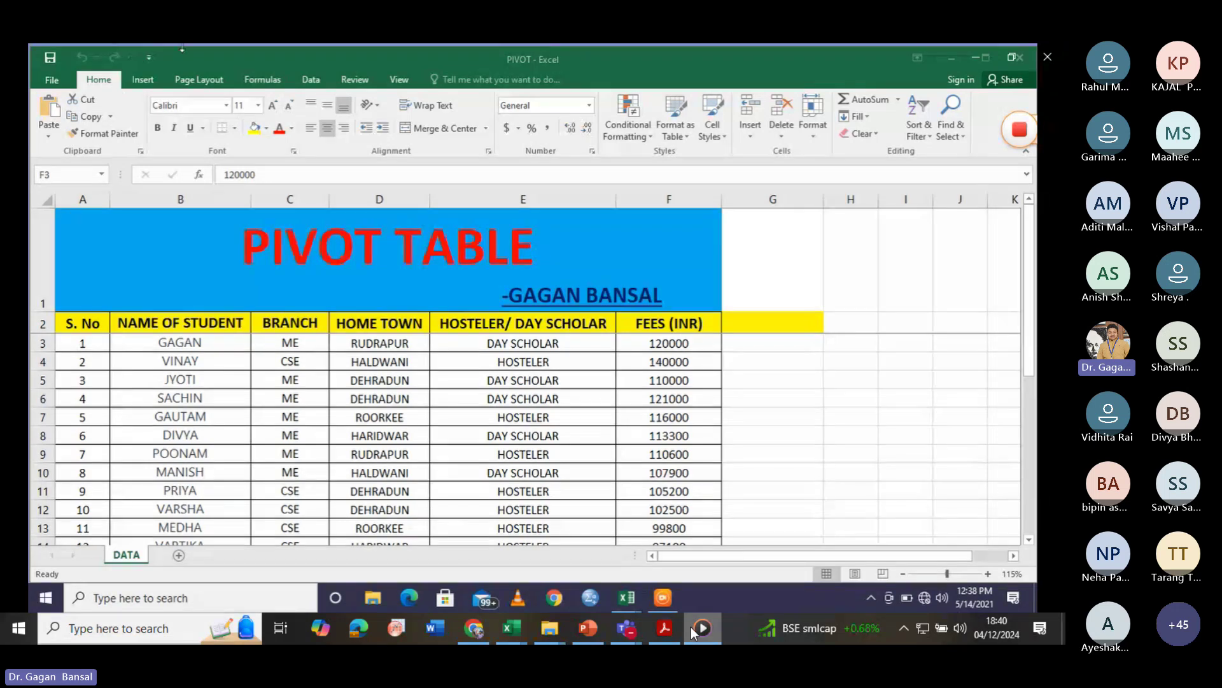
- Insert a PivotTable from the DATA sheet range A2:F23, placed on a new worksheet
click(151, 79)
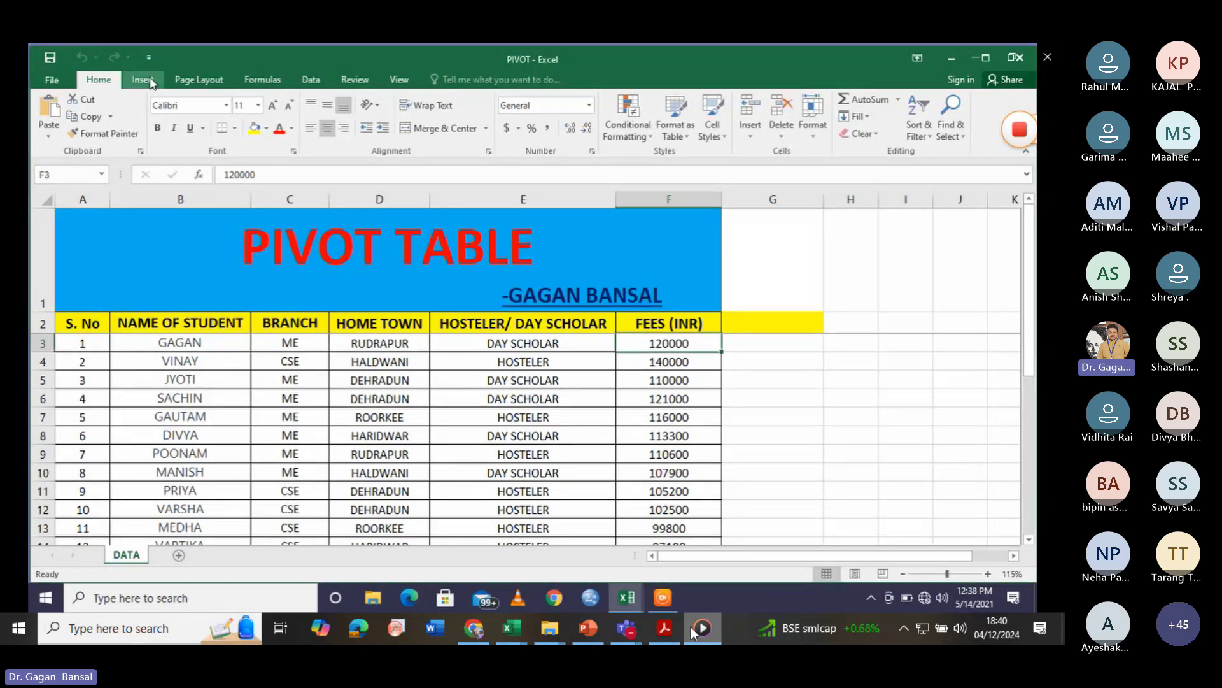
click(151, 80)
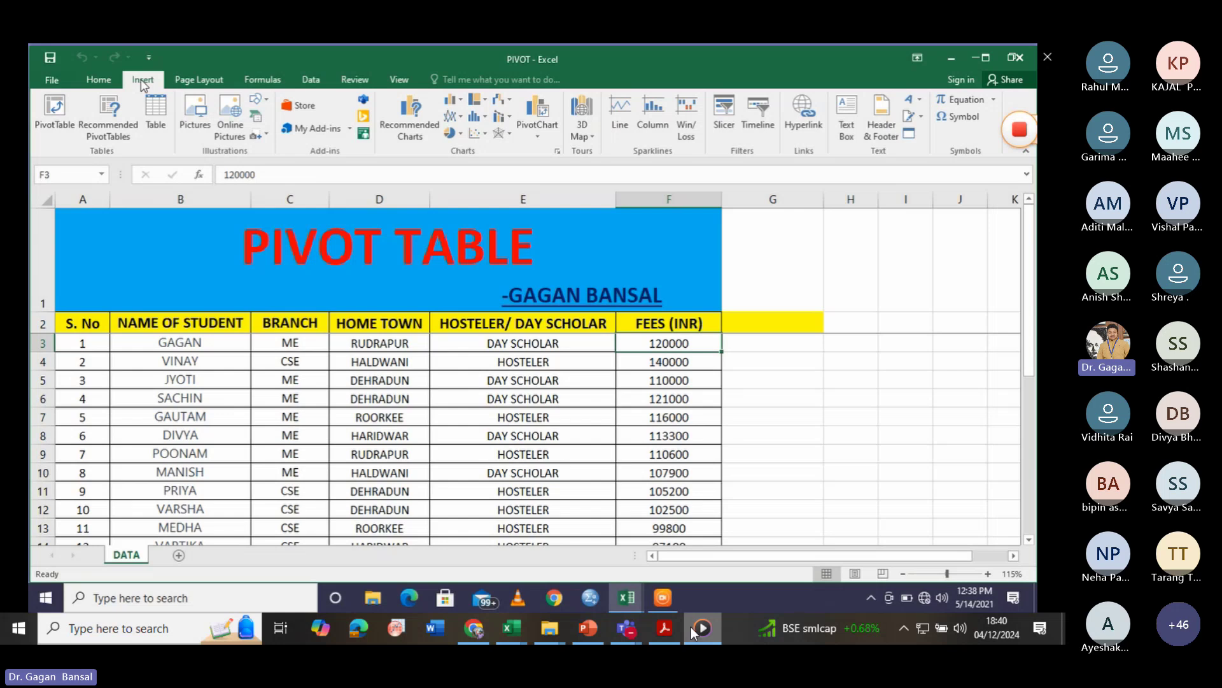
click(54, 116)
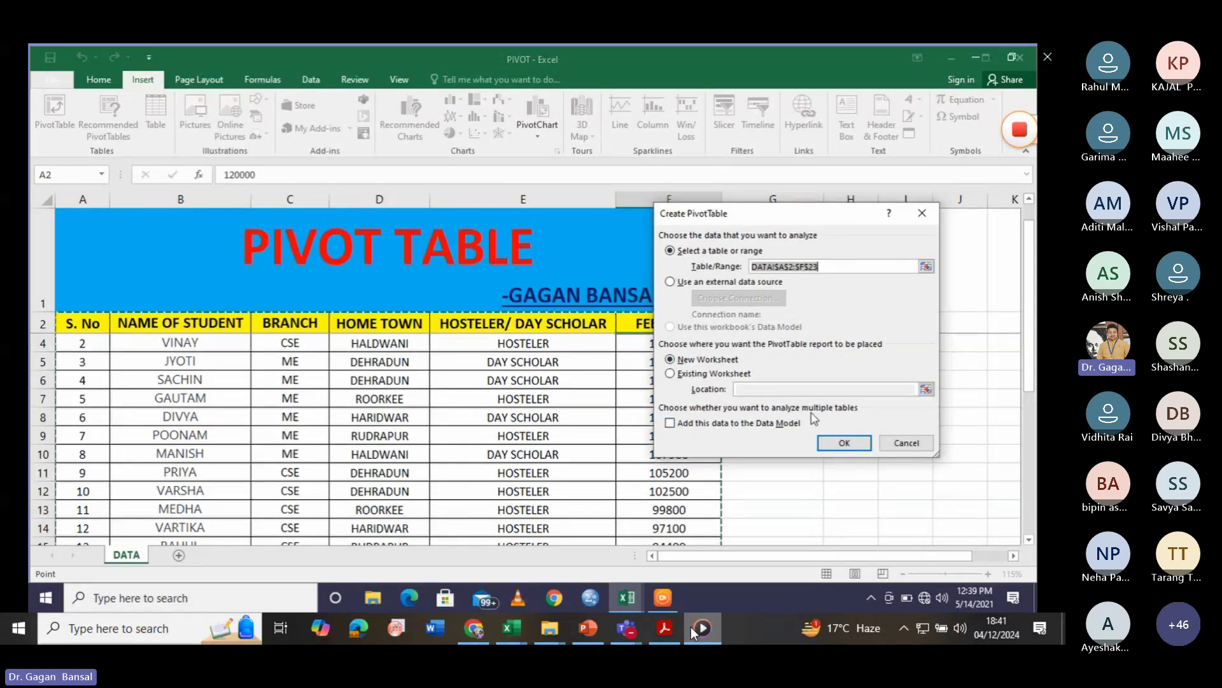
click(844, 443)
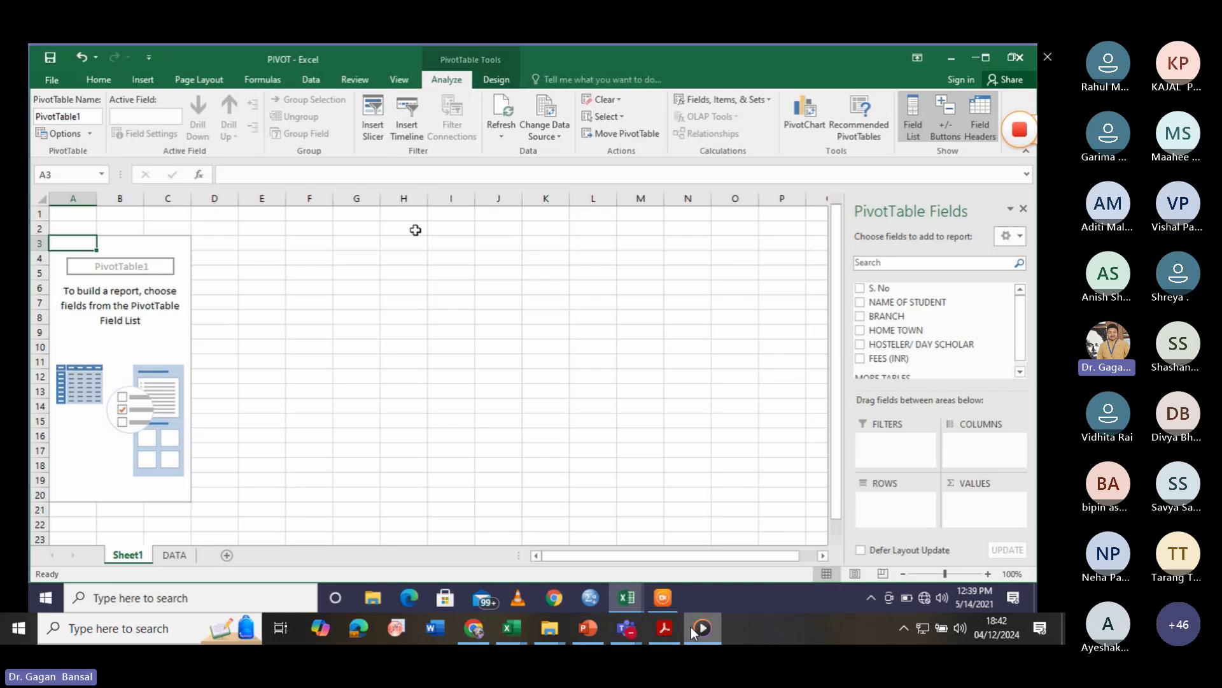
- Compare the DATA sheet's column headings with the PivotTable fields on Sheet1 and add NAME OF STUDENT to the report
click(176, 555)
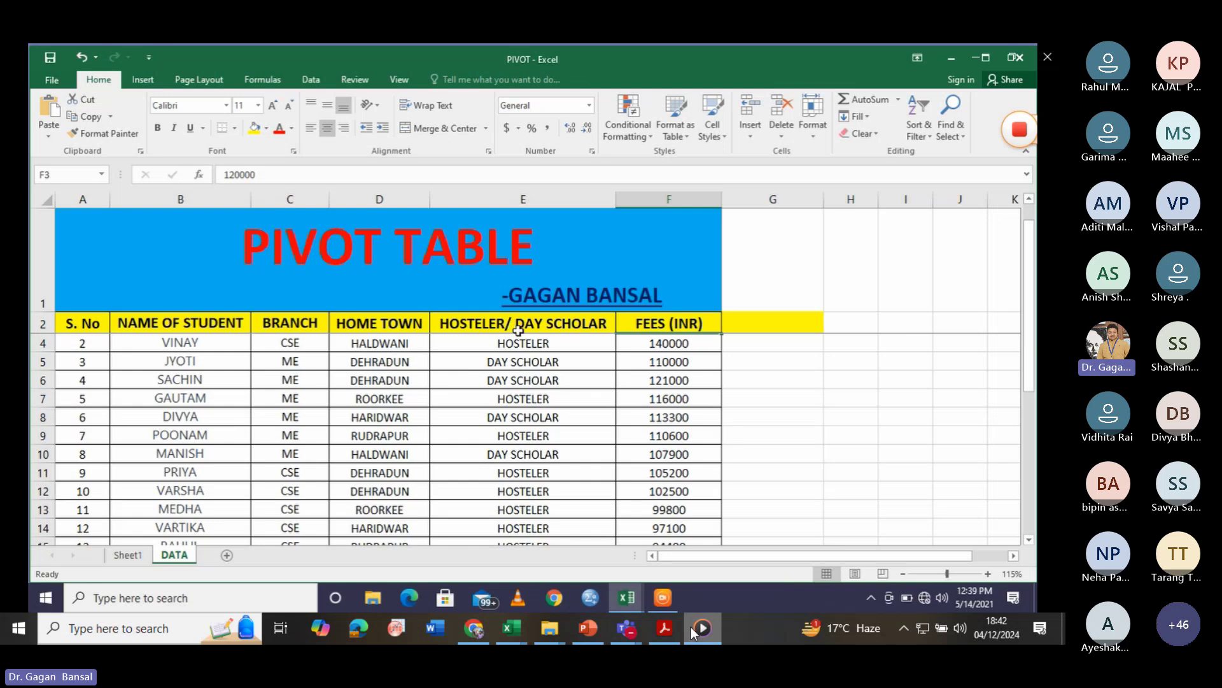
click(128, 554)
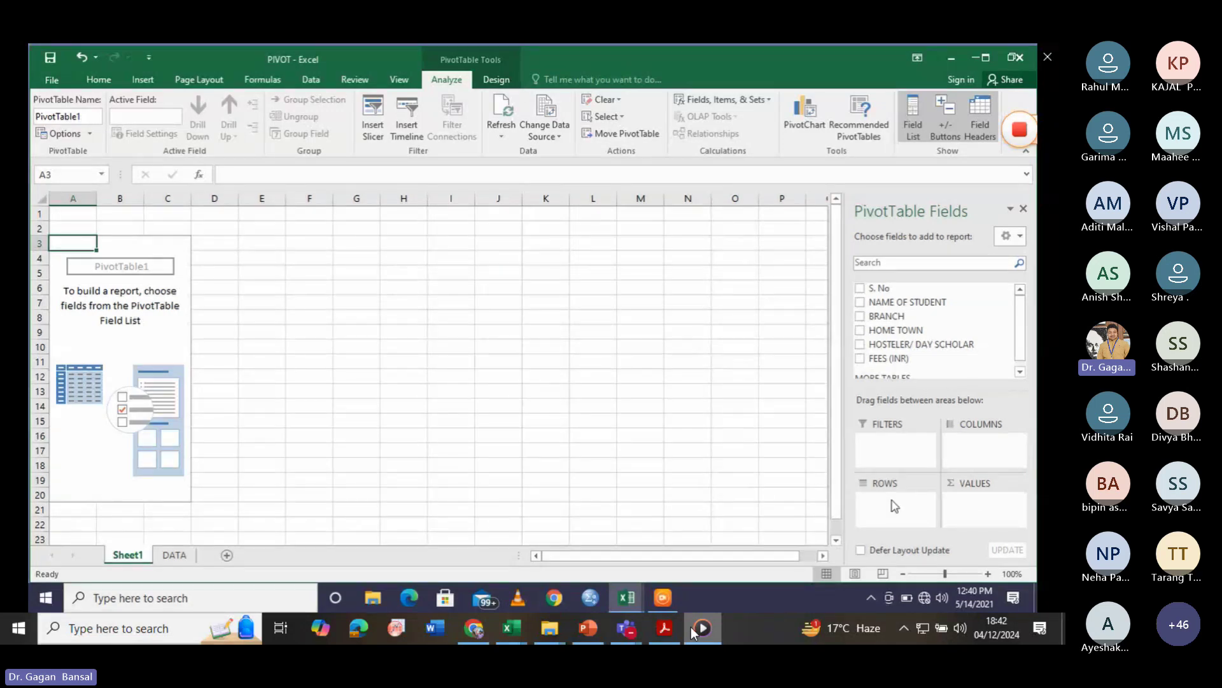
click(860, 302)
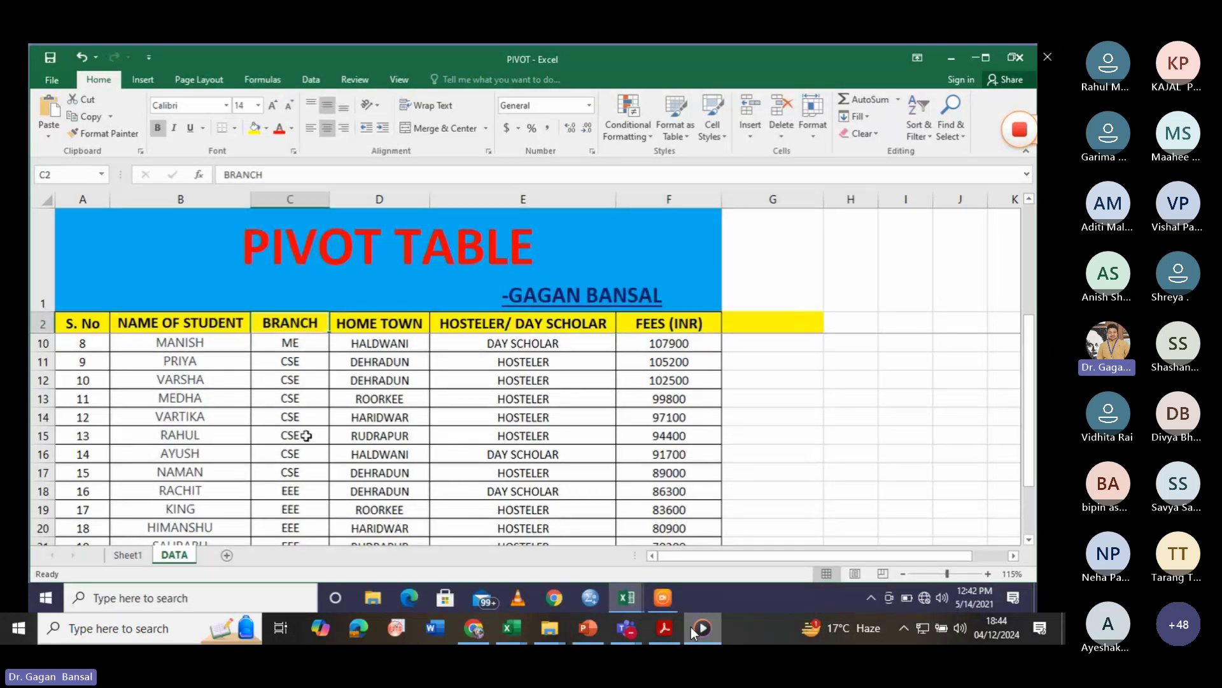
- Remove NAME OF STUDENT from the PivotTable on Sheet1, and try HOSTELER/ DAY SCHOLAR as a second row field under BRANCH before removing it
click(128, 555)
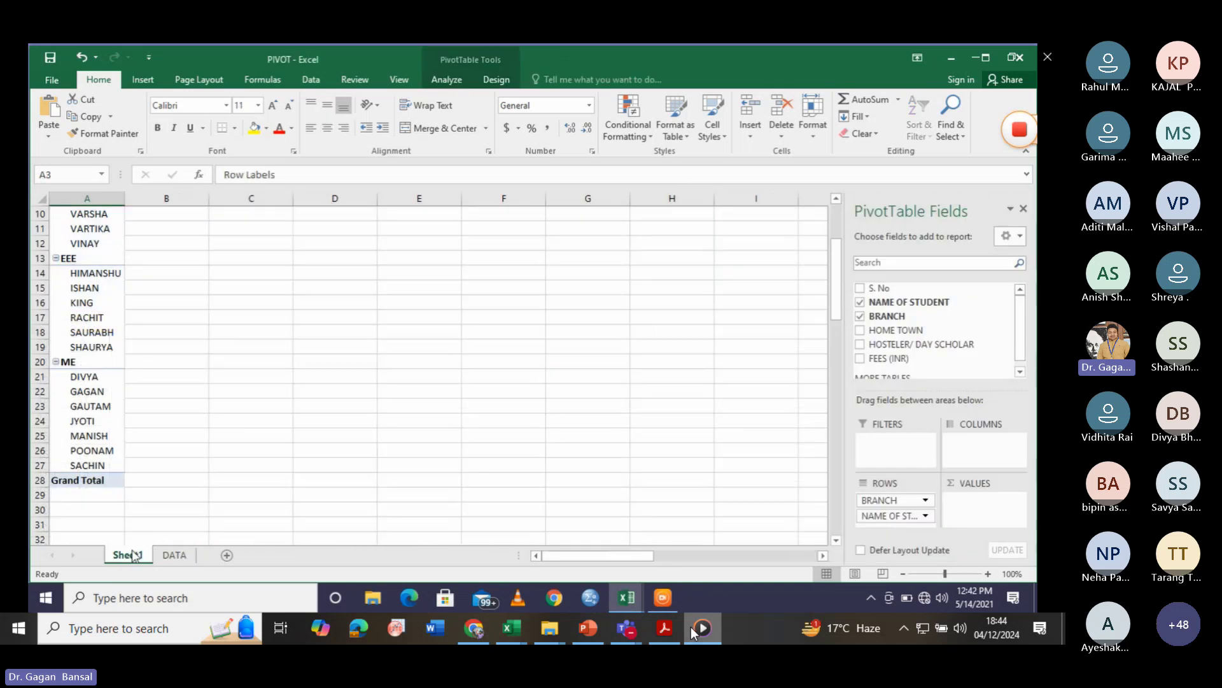
scroll(100, 420, up, 2)
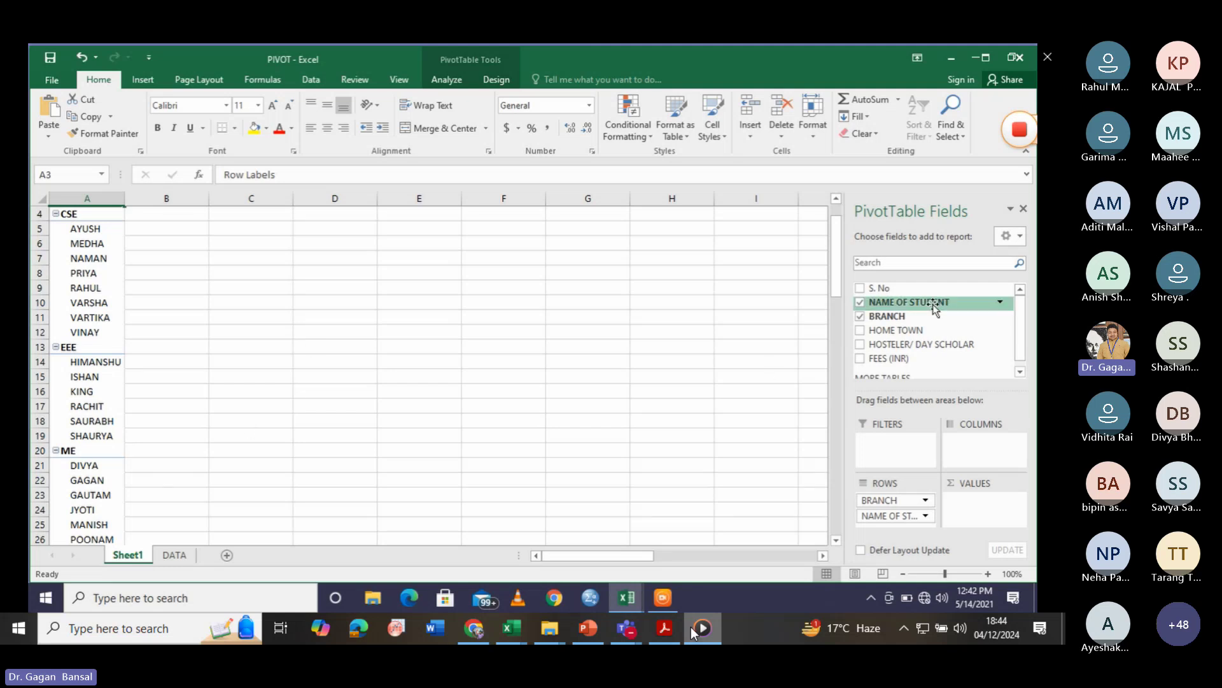
click(860, 303)
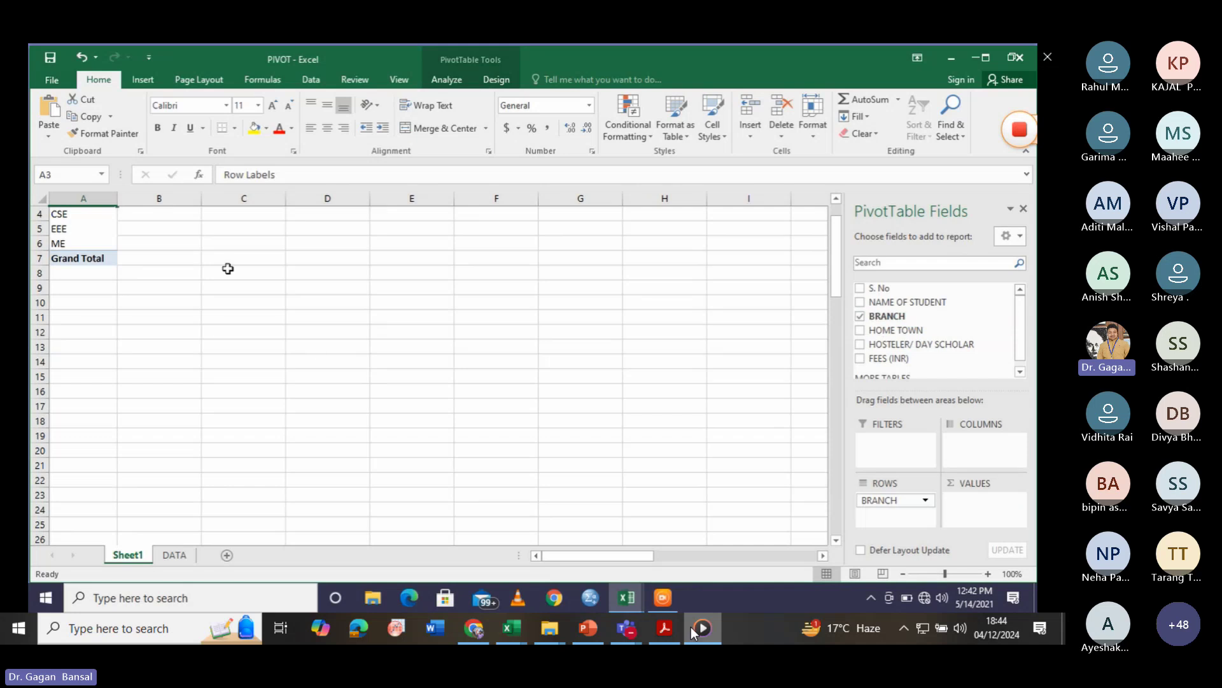
click(860, 346)
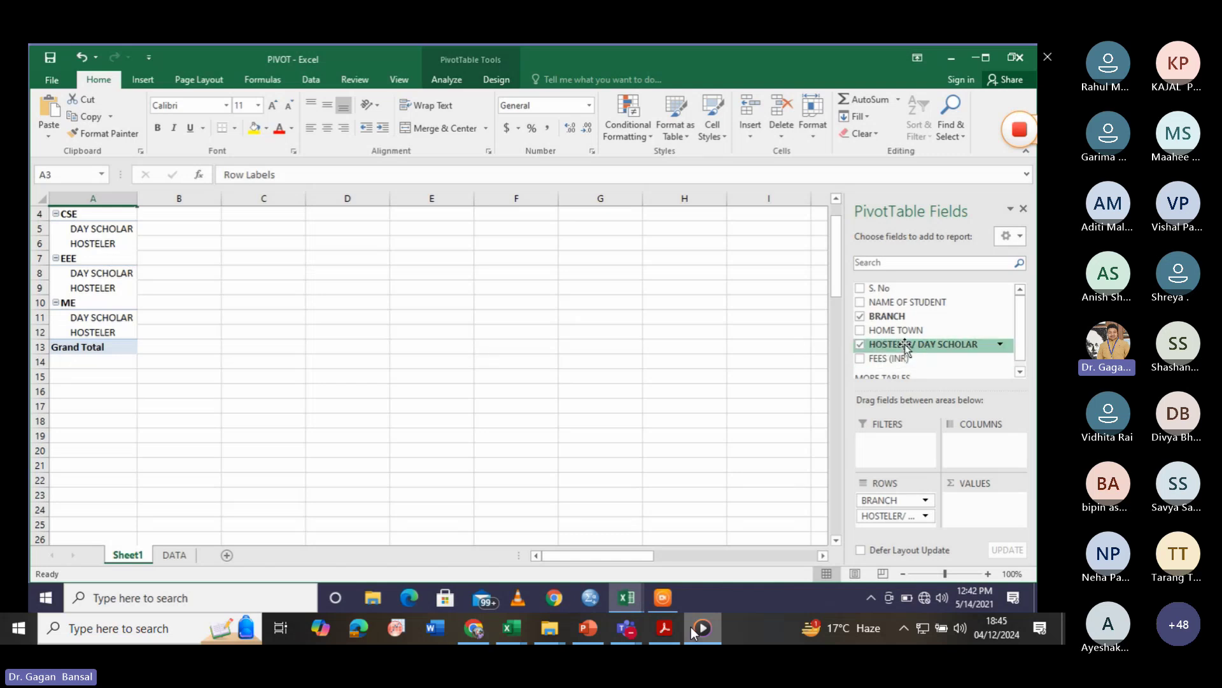
click(860, 344)
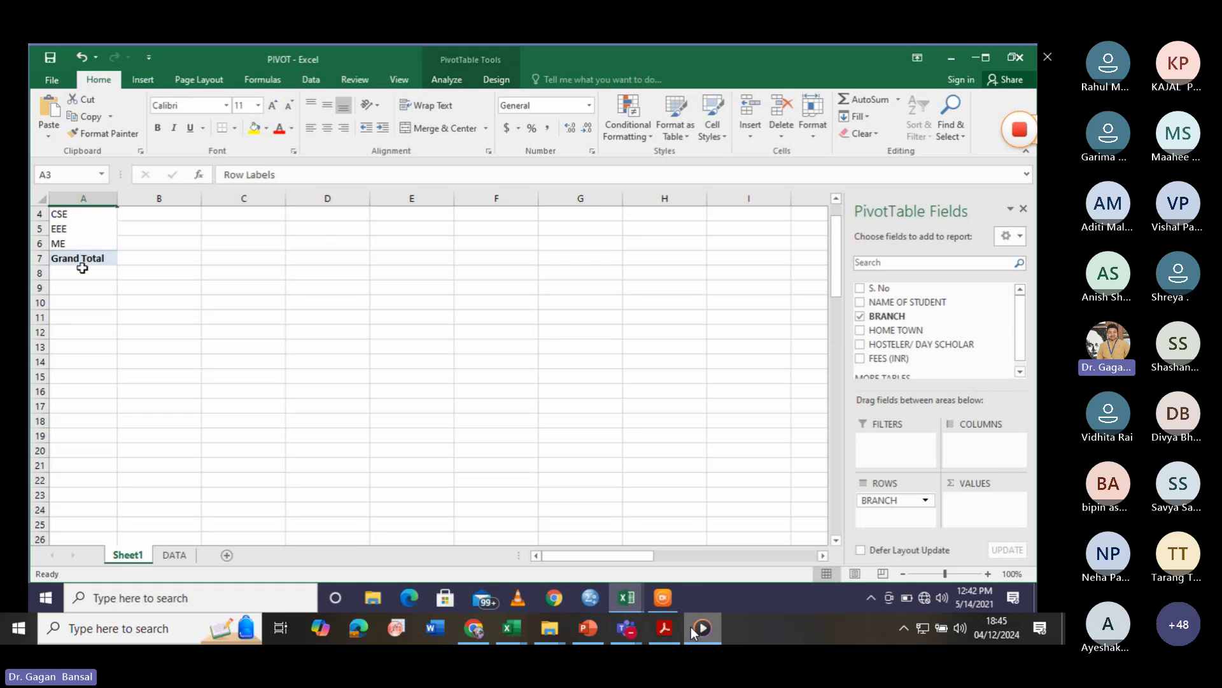
- Add FEES (INR) to the PivotTable's values to sum the fees per branch, and select the CSE sum
scroll(82, 255, up, 1)
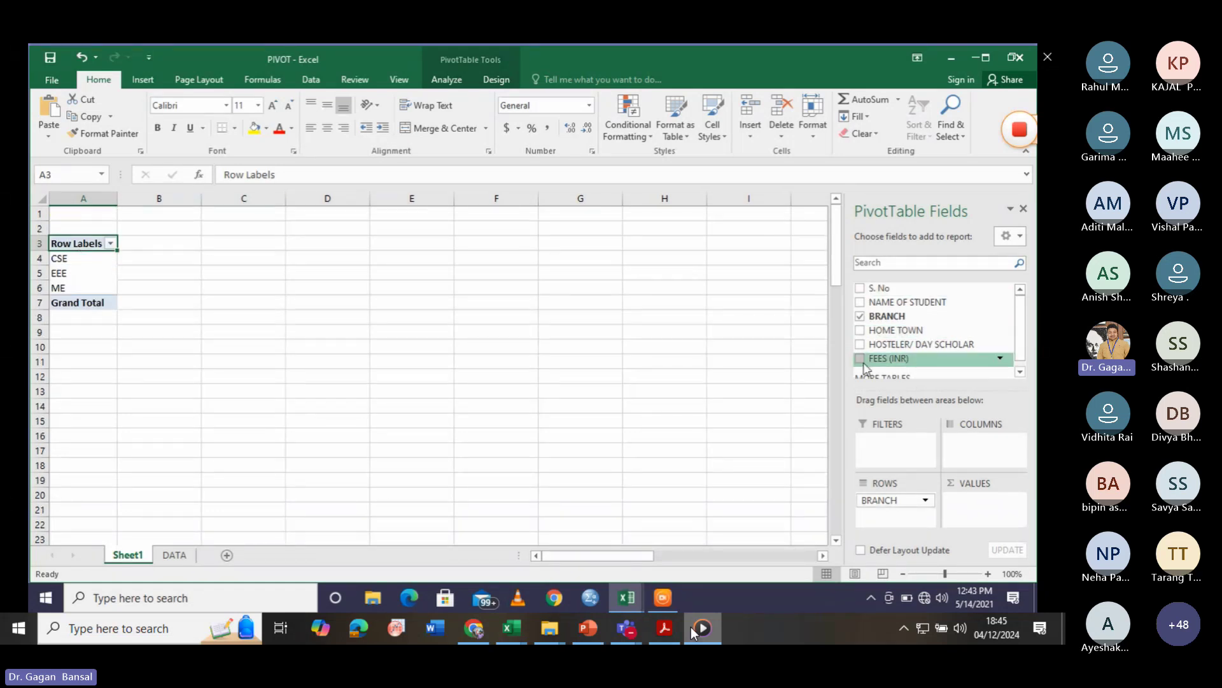
drag(875, 359, 984, 501)
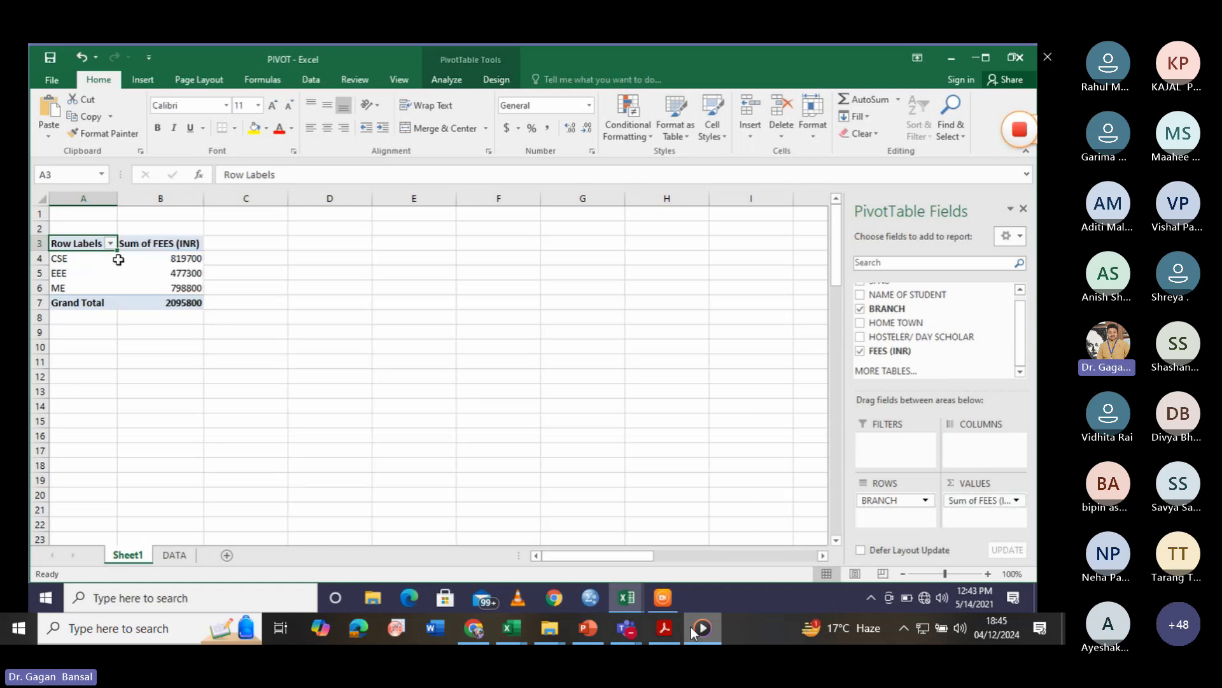
click(190, 259)
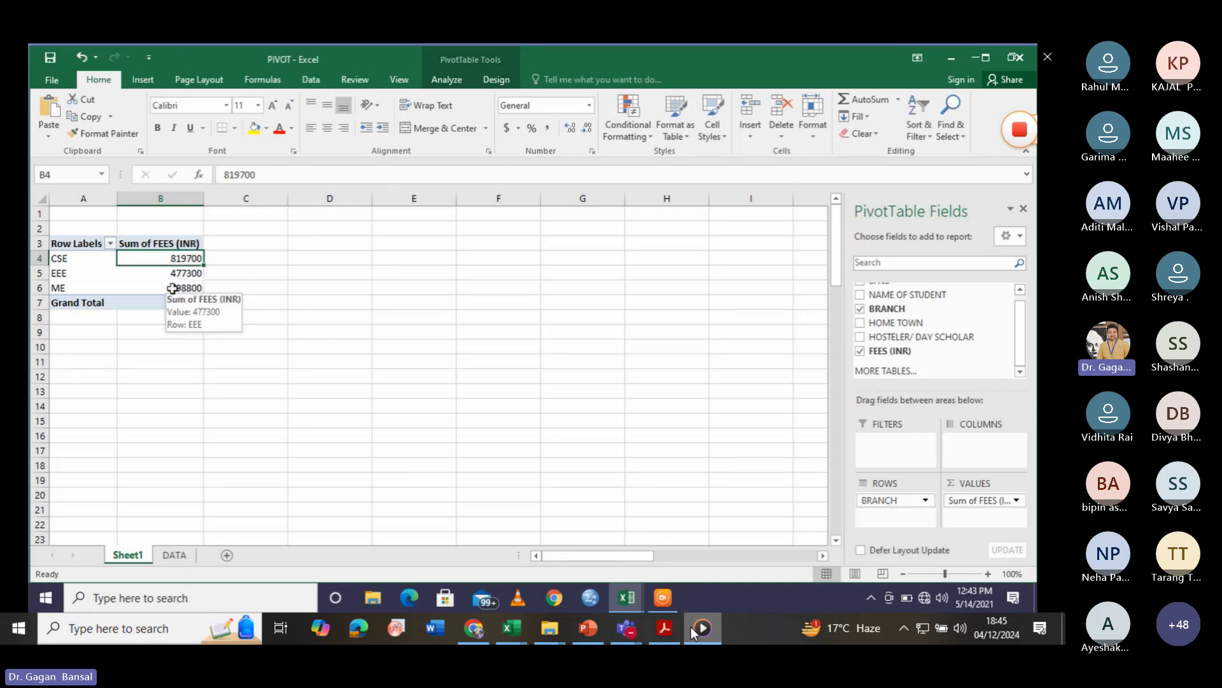
- Turn on filtering for the DATA sheet headers and filter the BRANCH column to show only CSE
click(180, 559)
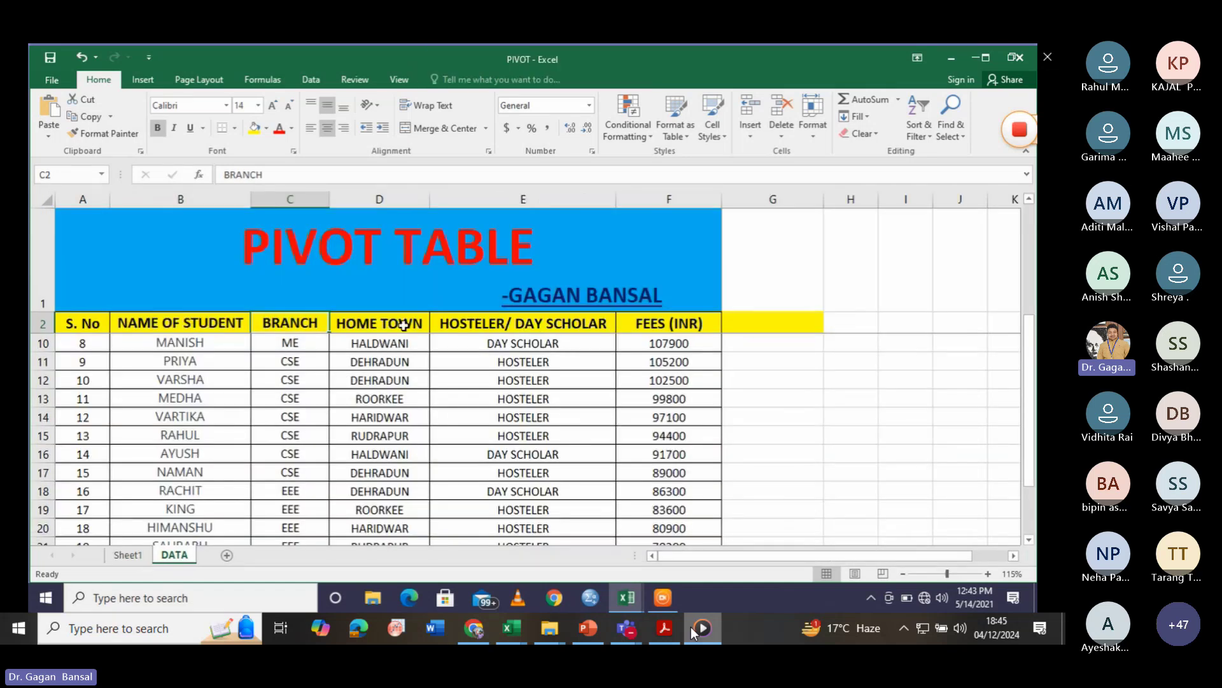
click(469, 323)
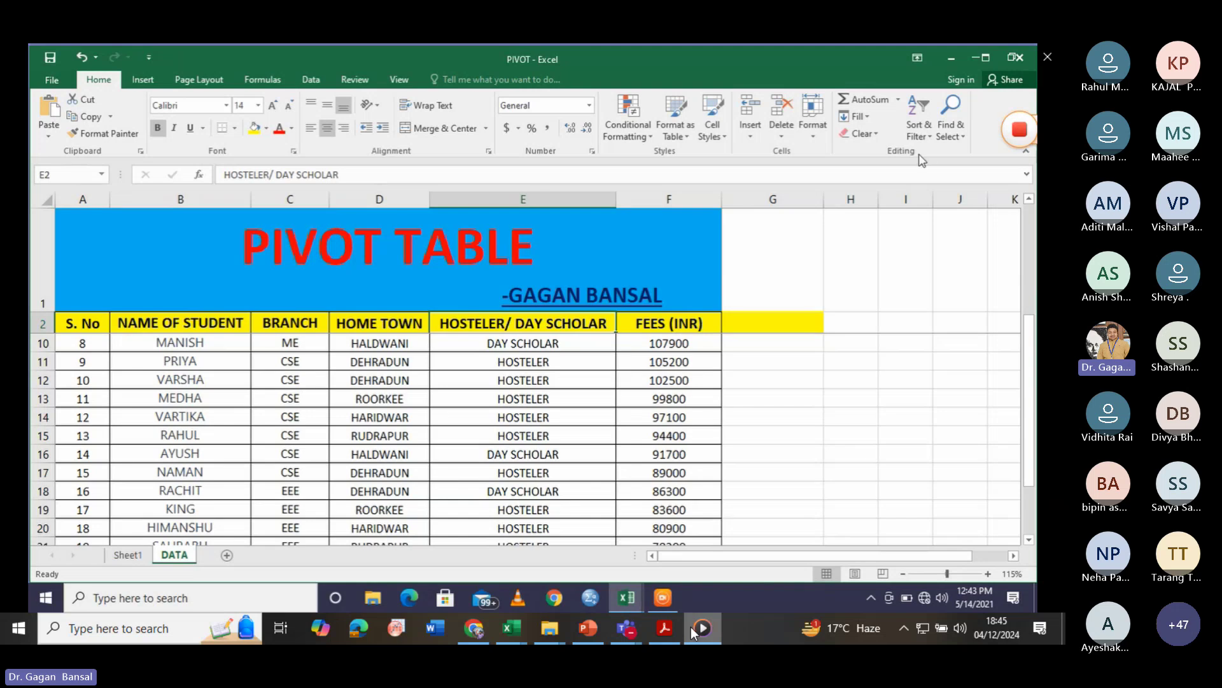
click(919, 126)
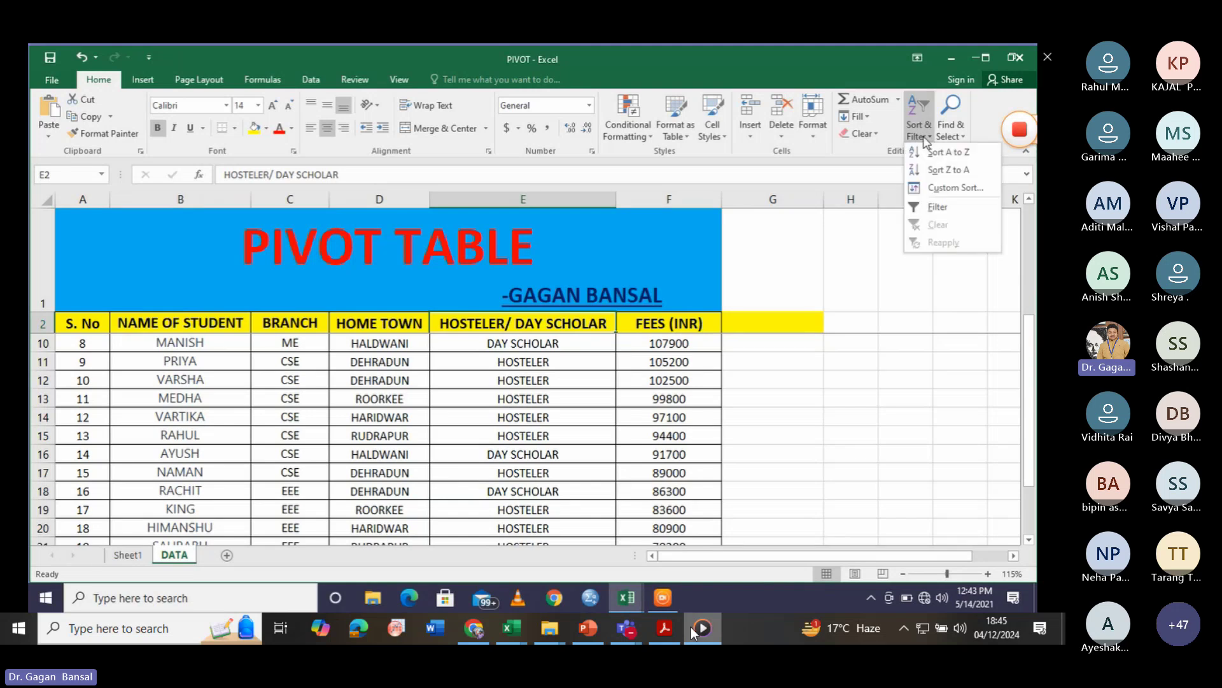
click(914, 207)
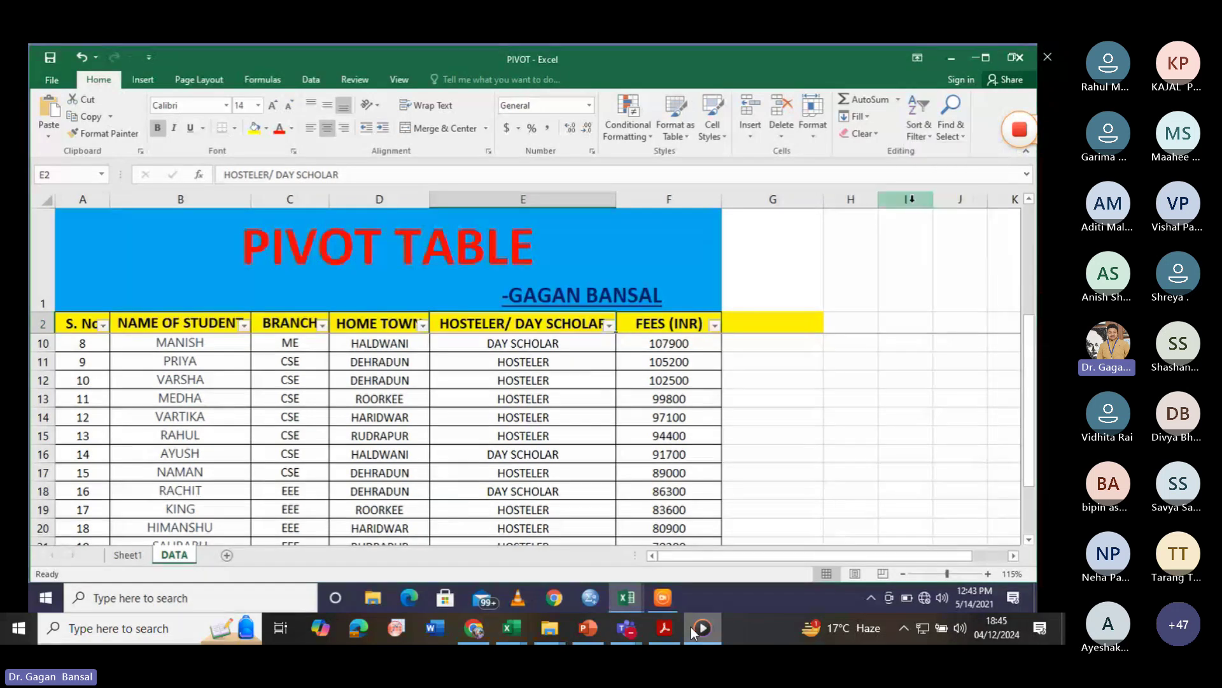
click(322, 325)
click(167, 423)
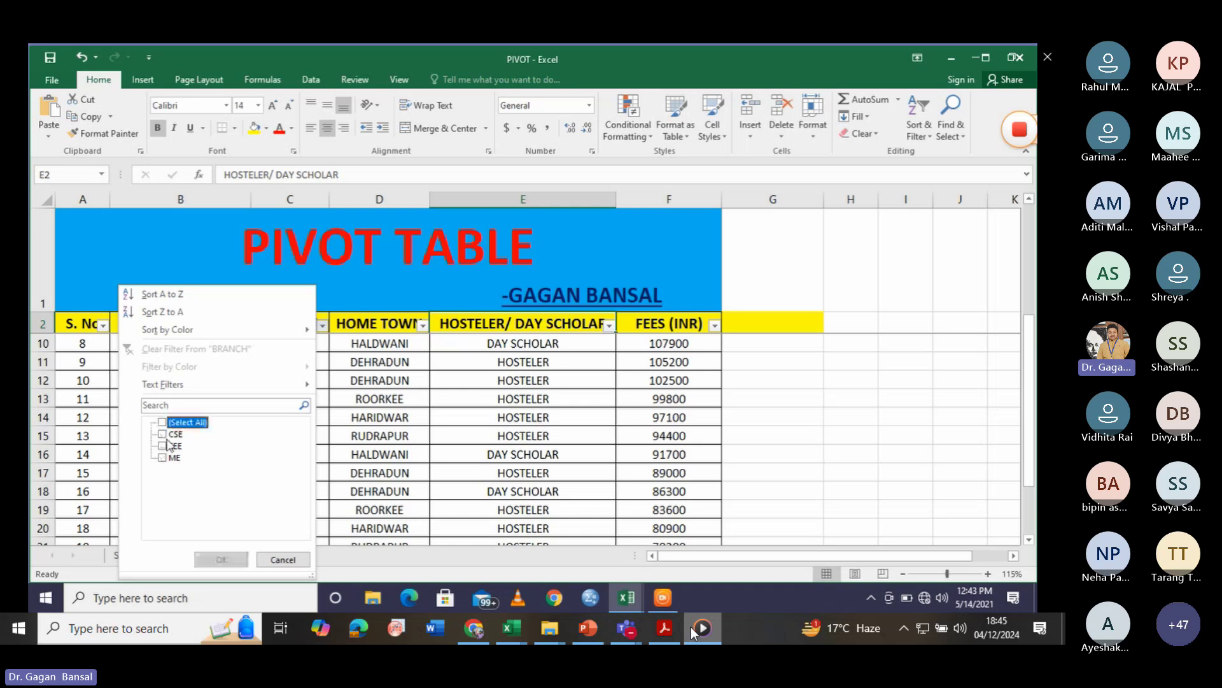
click(163, 434)
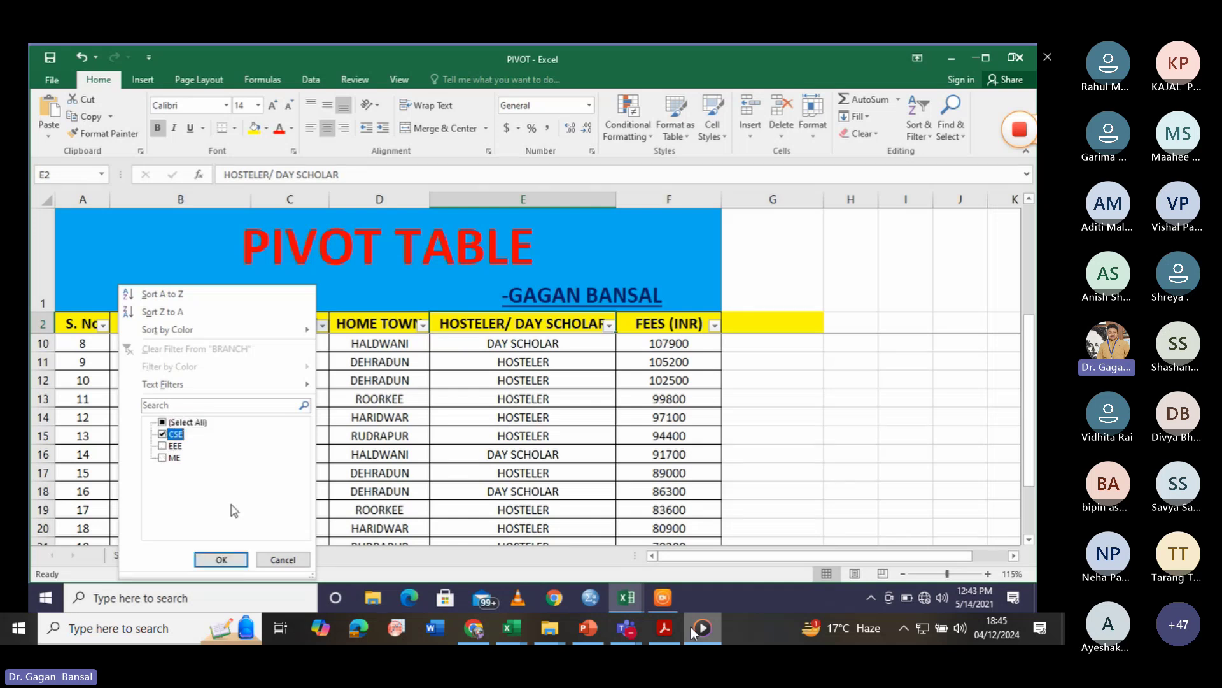
click(223, 560)
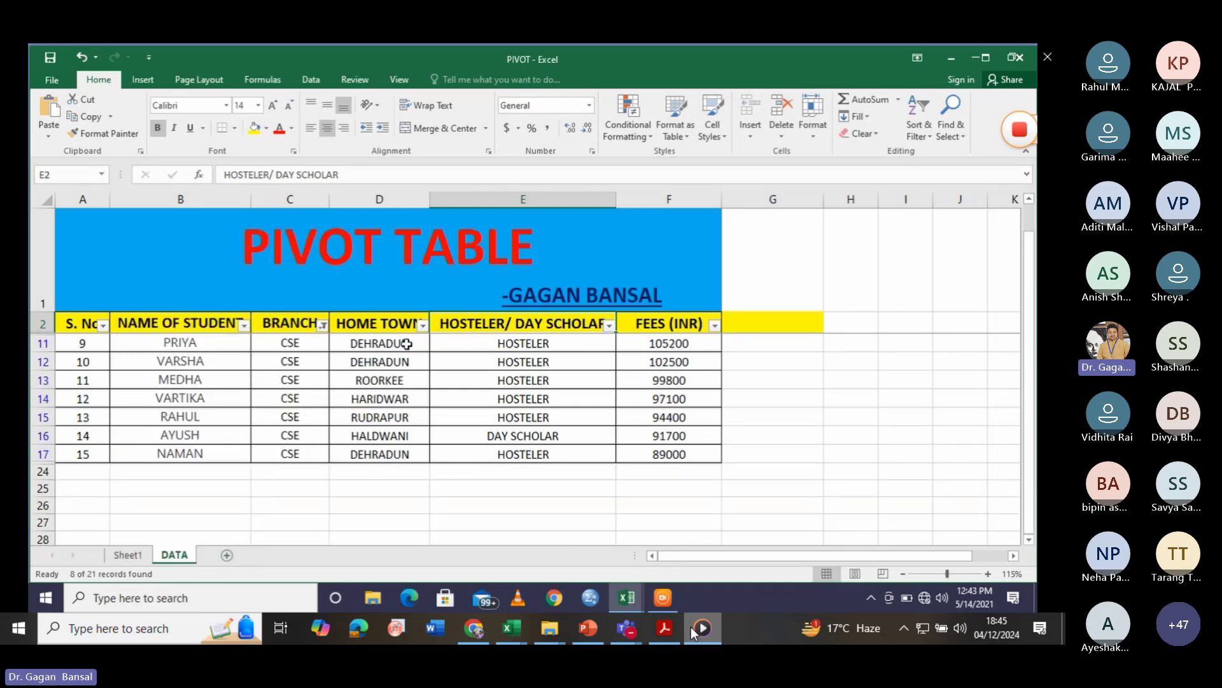
- Select the FEES (INR) cells of the filtered CSE students and compare their sum with the CSE value in the PivotTable
scroll(523, 385, up, 1)
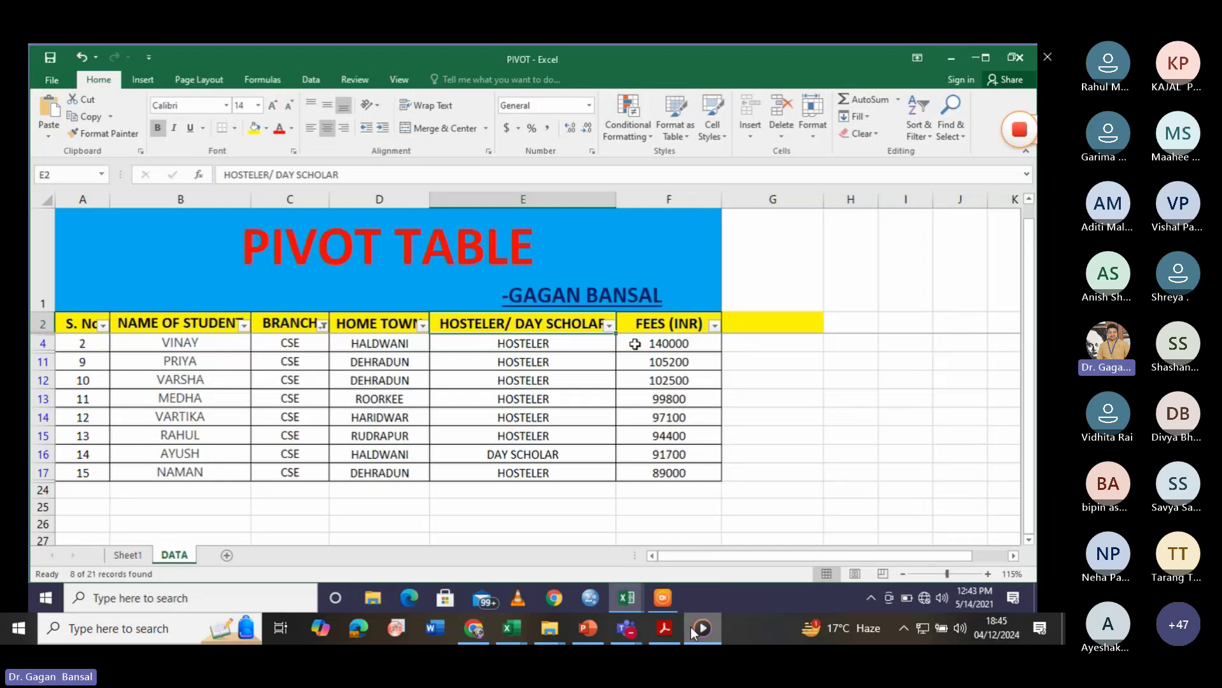
drag(633, 344, 630, 468)
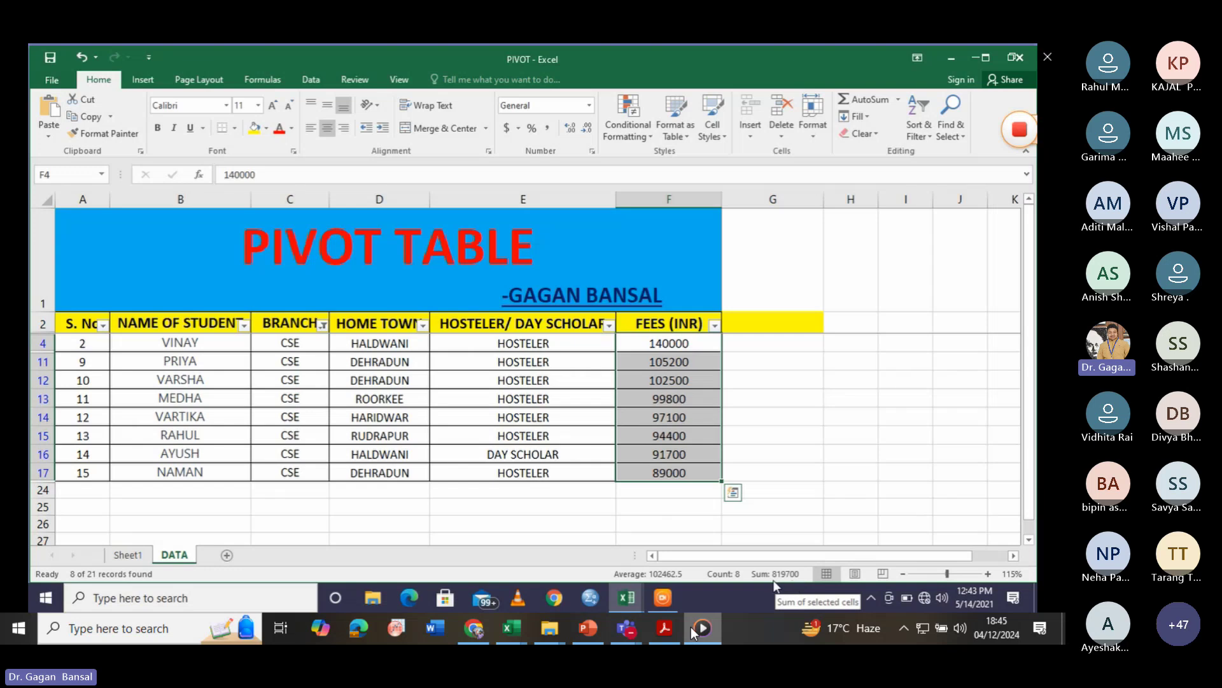
click(128, 554)
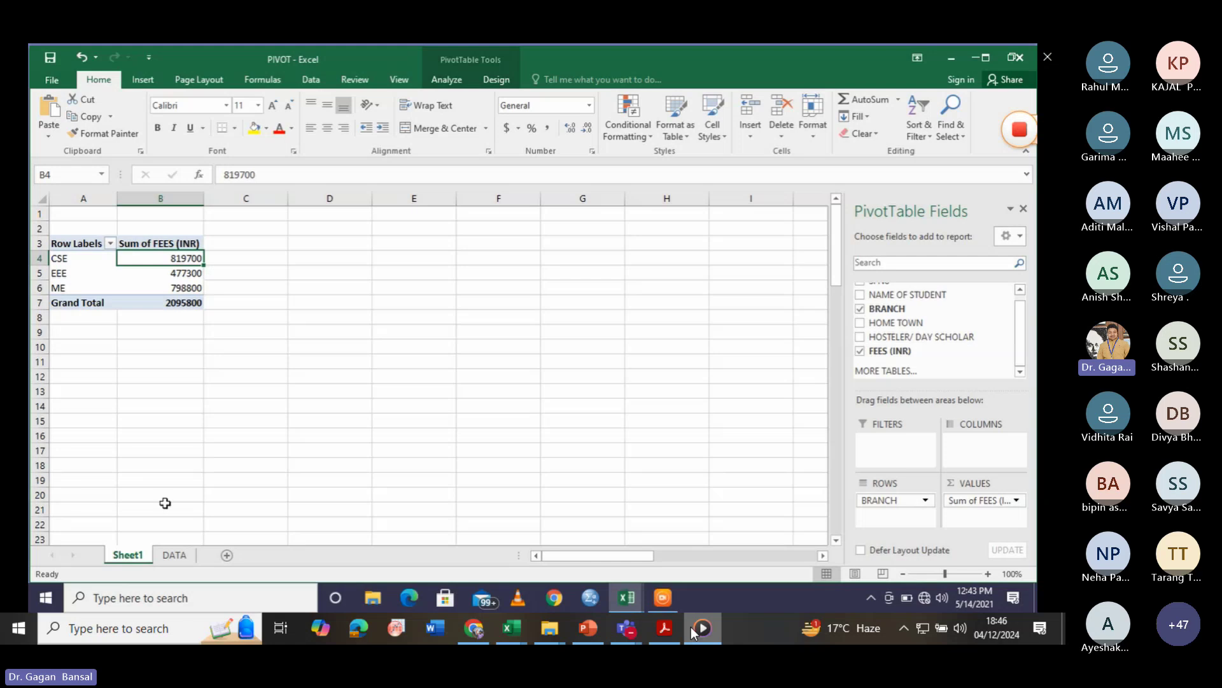
click(174, 555)
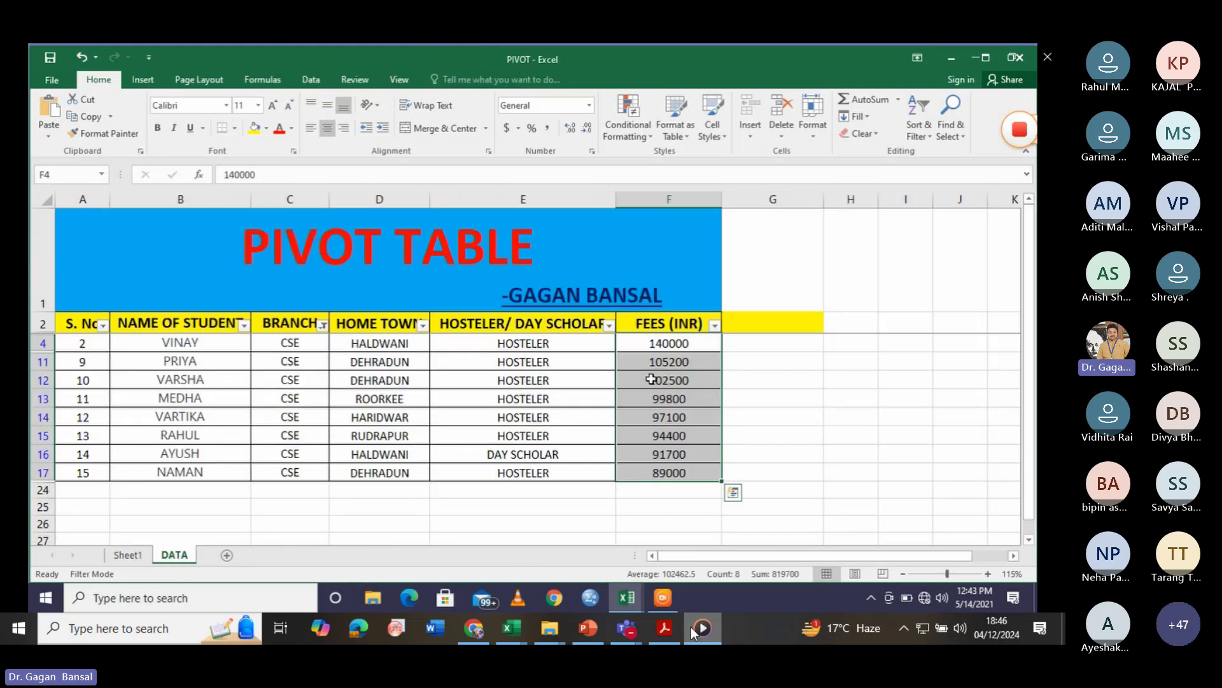
click(127, 556)
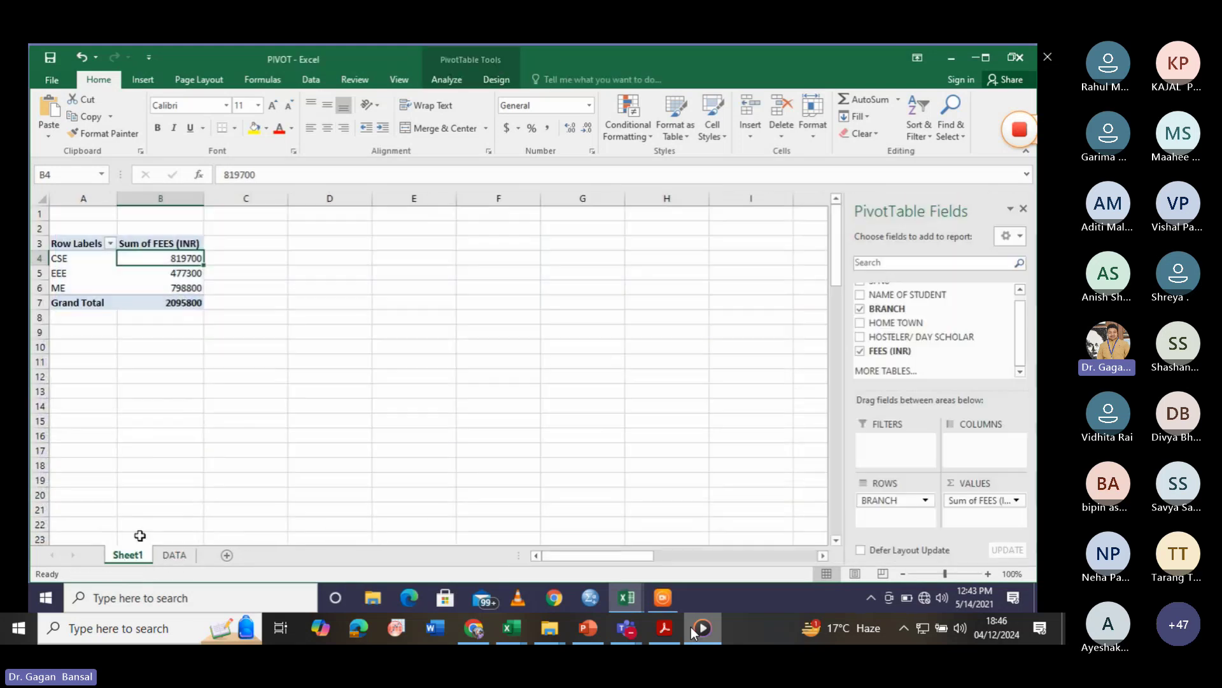
- Check the fee sums of the EEE and ME branches in the PivotTable on Sheet1
mouse_move(177, 268)
click(170, 278)
click(173, 288)
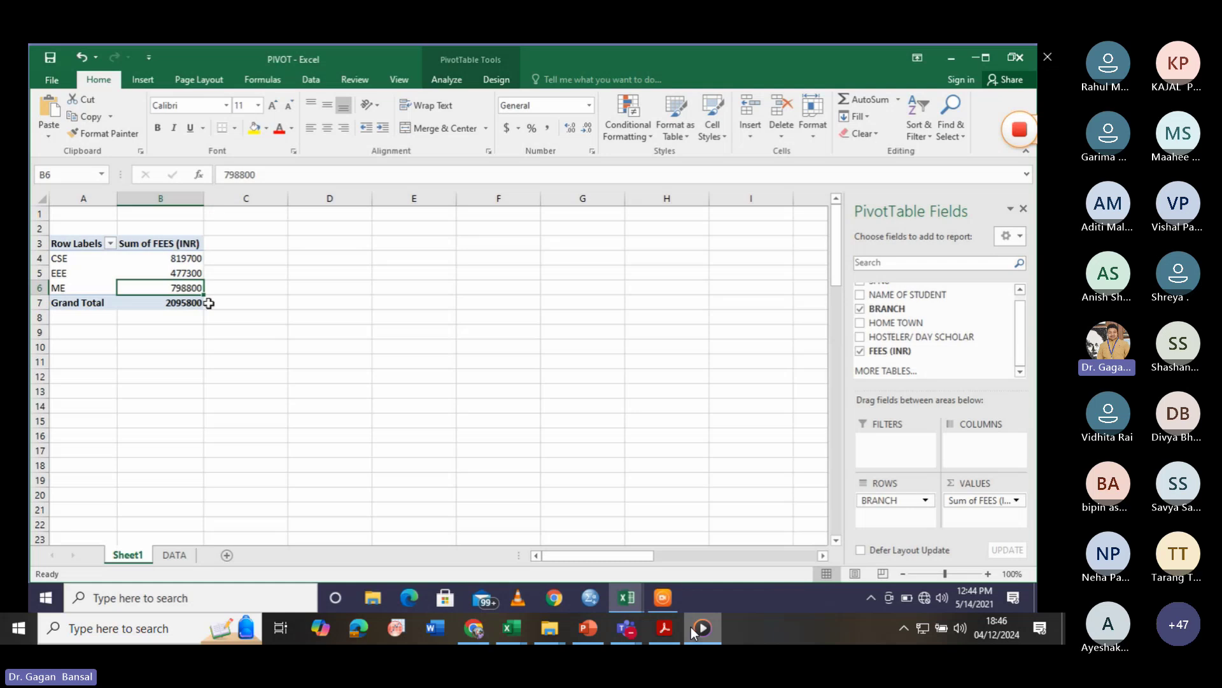
- Turn off the filter on the DATA sheet to show the students of all branches
click(170, 558)
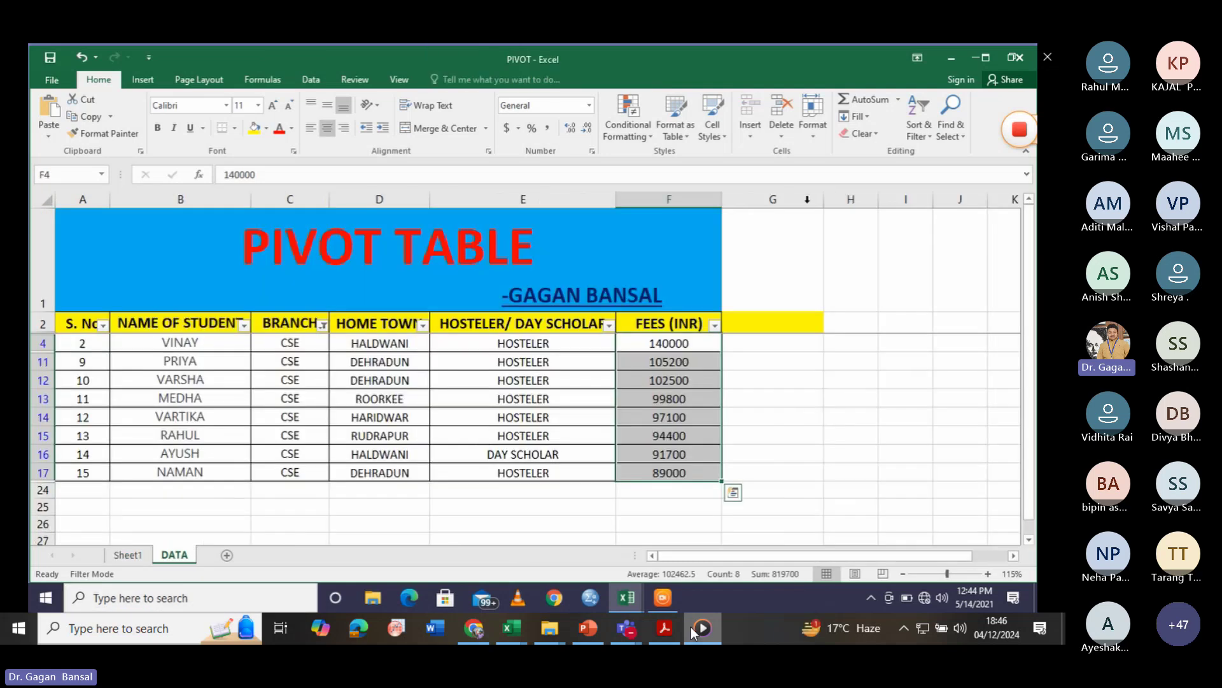
click(920, 130)
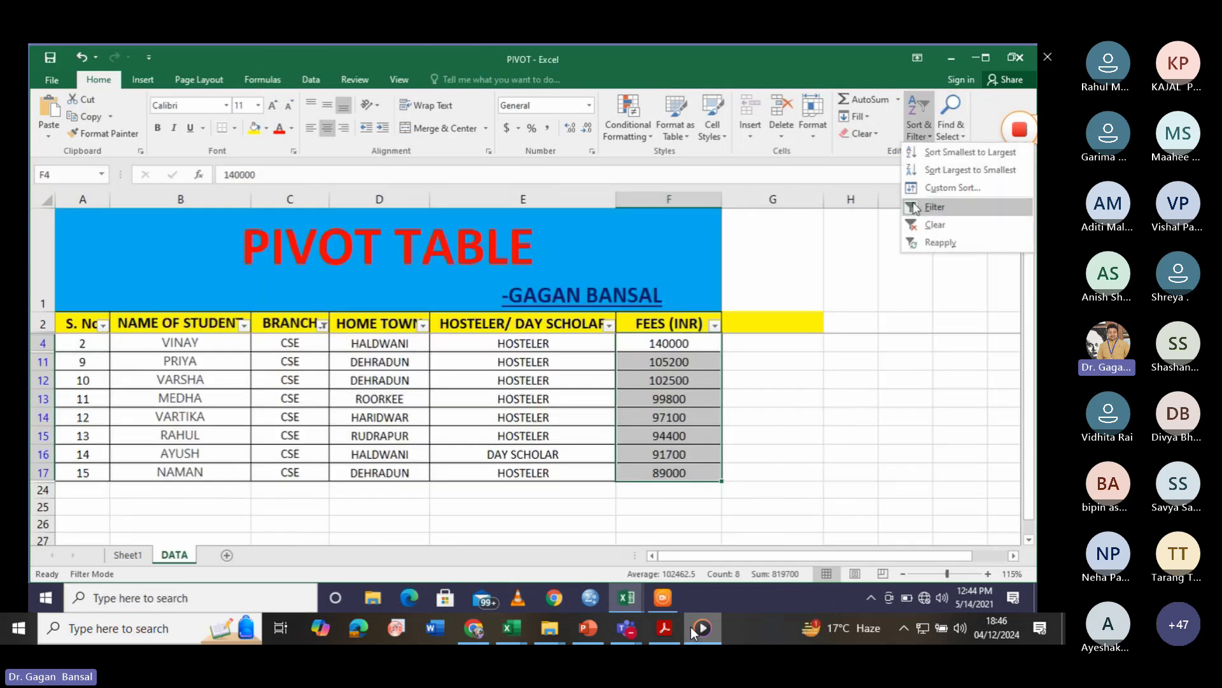
click(923, 204)
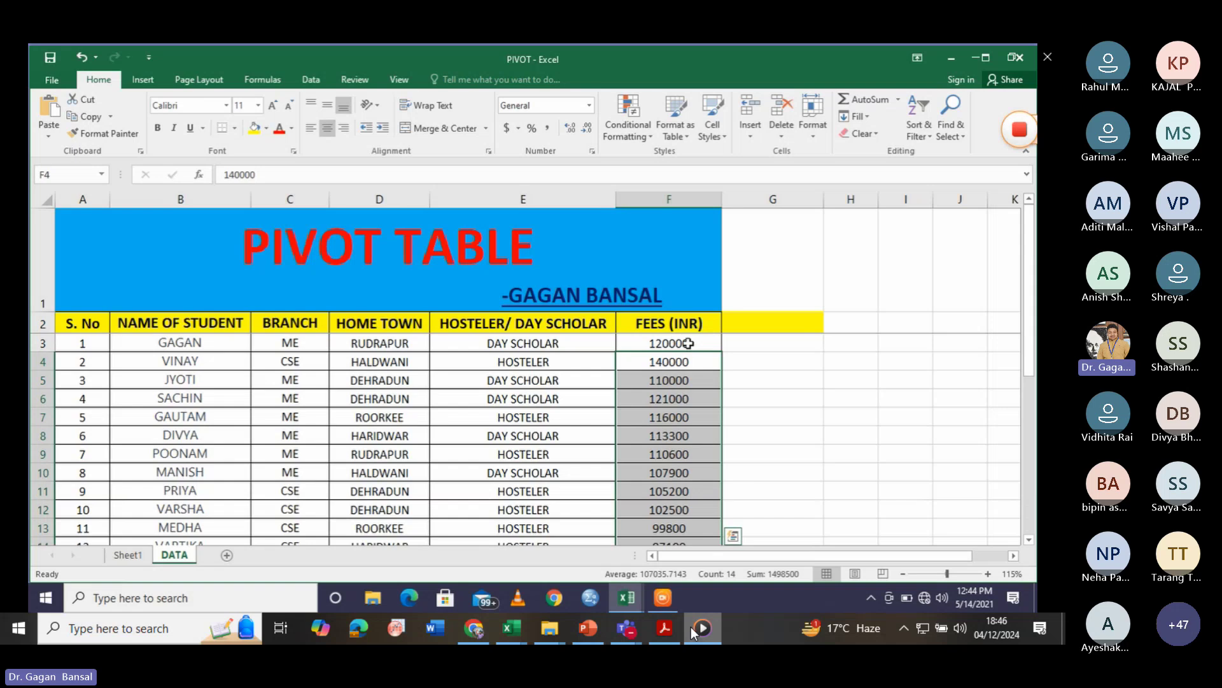
- Select all fees in F3:F23 on the DATA sheet and compare their sum with the PivotTable's Grand Total
drag(690, 343, 707, 509)
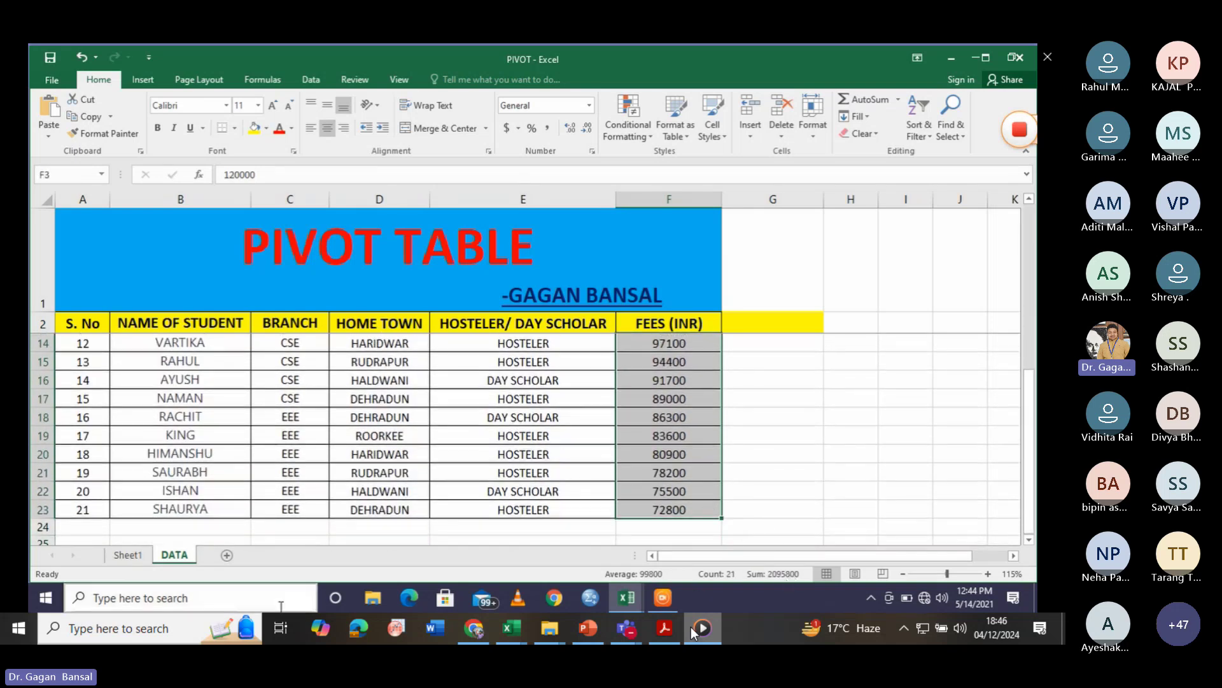
click(130, 555)
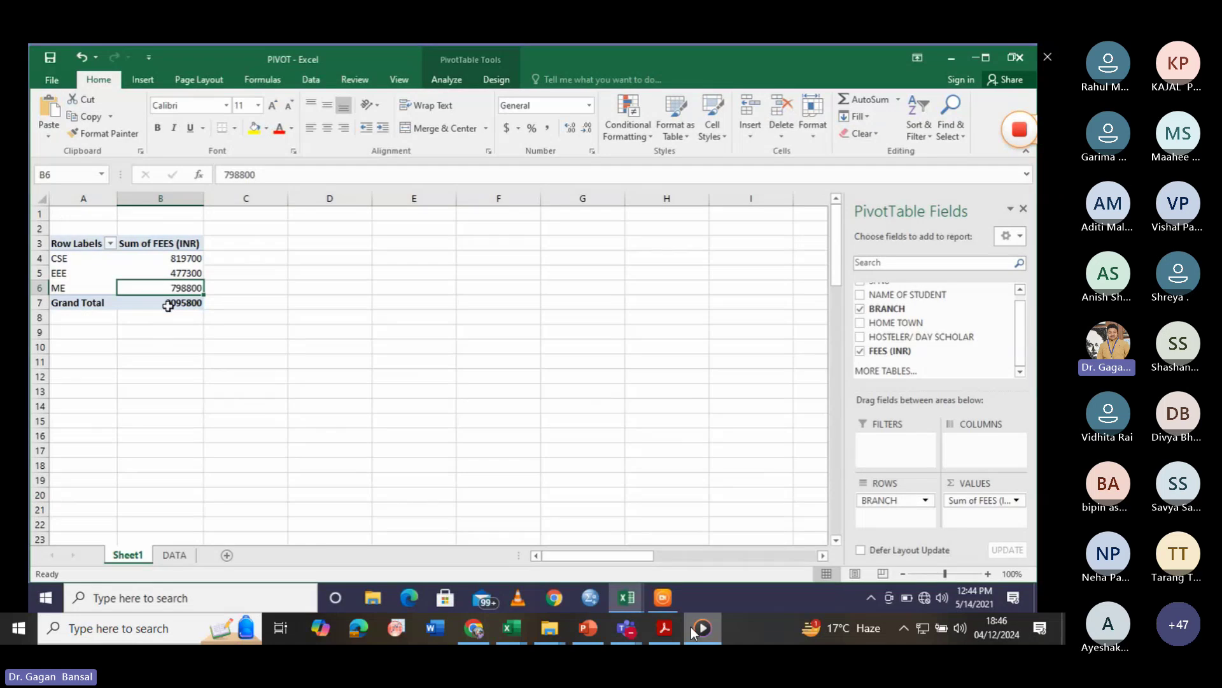
mouse_move(192, 310)
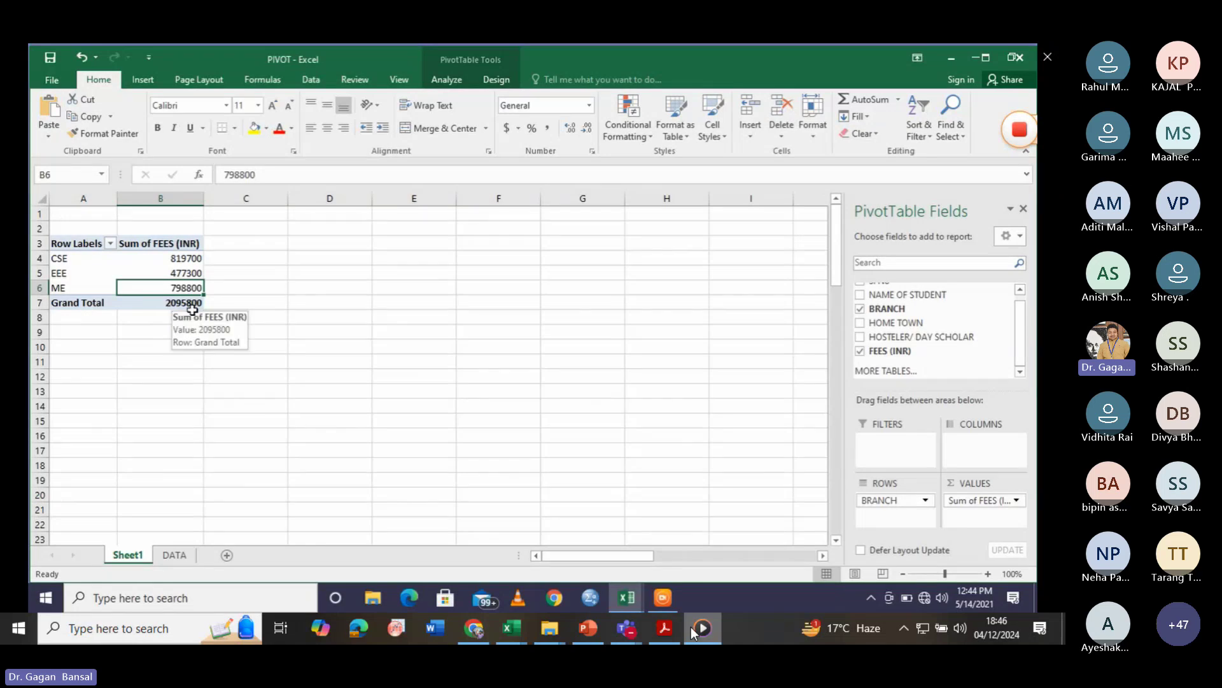
click(175, 555)
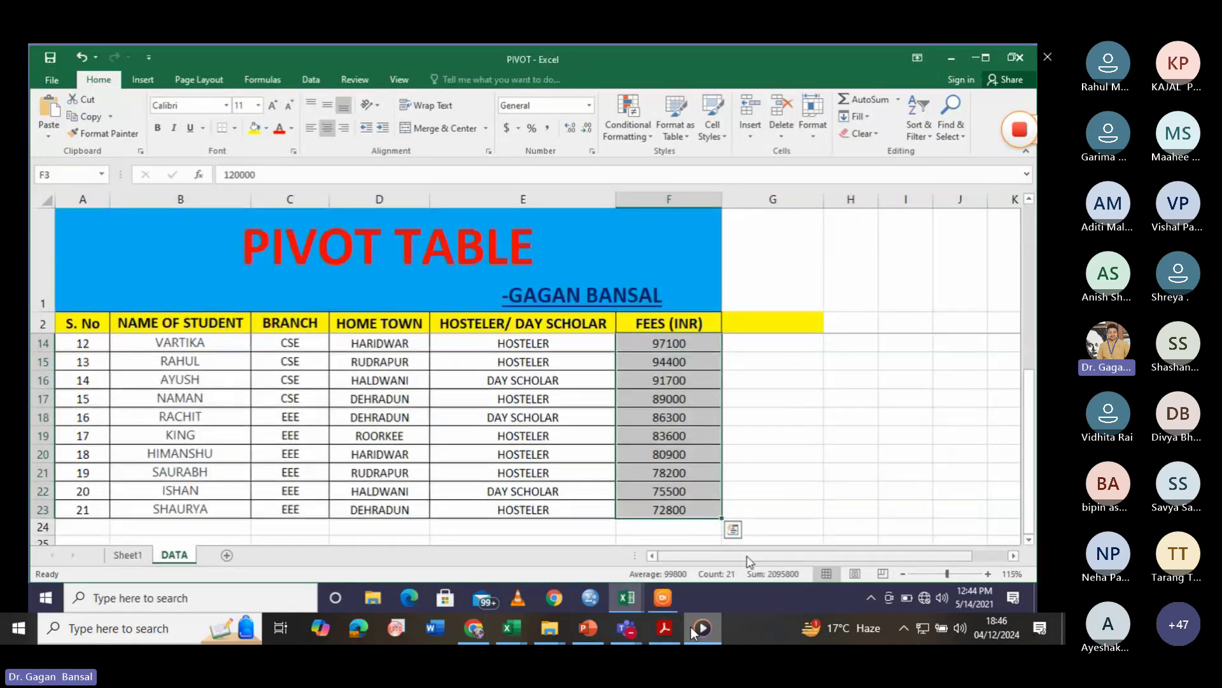
- Zoom in on the sum of the selected fees on the DATA sheet and circle its value
key(ctrl+q)
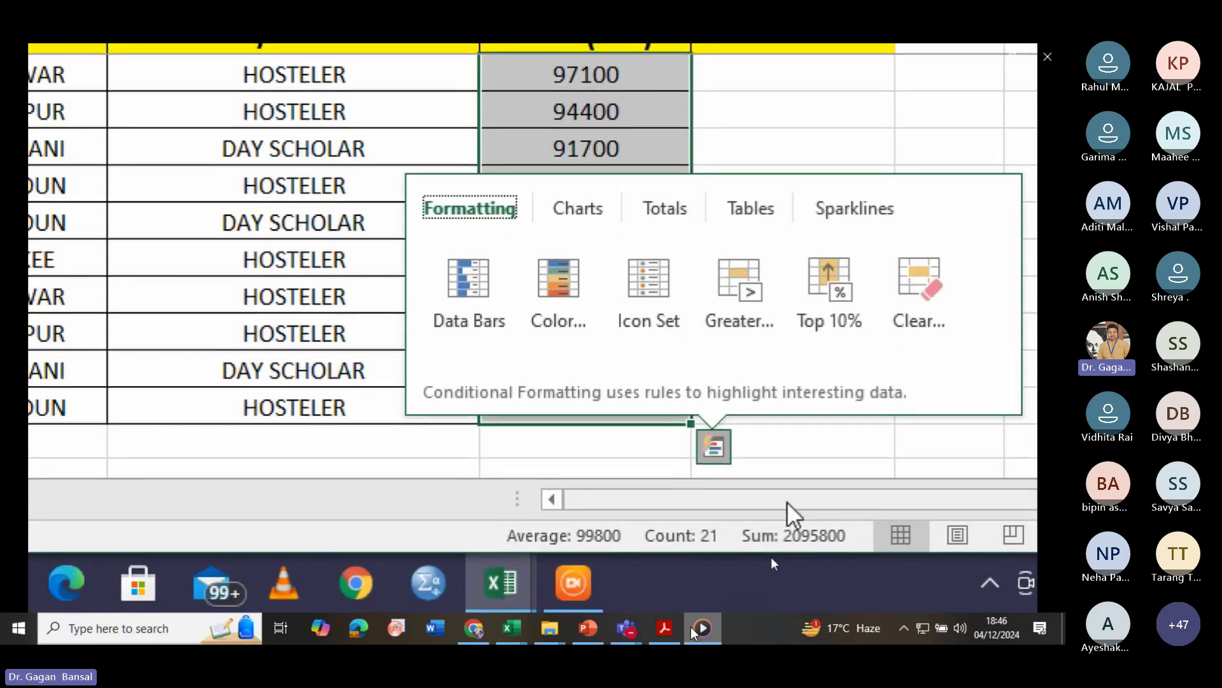
mouse_move(781, 508)
mouse_down()
mouse_move(772, 522)
mouse_move(792, 555)
mouse_move(847, 554)
mouse_move(811, 508)
mouse_up()
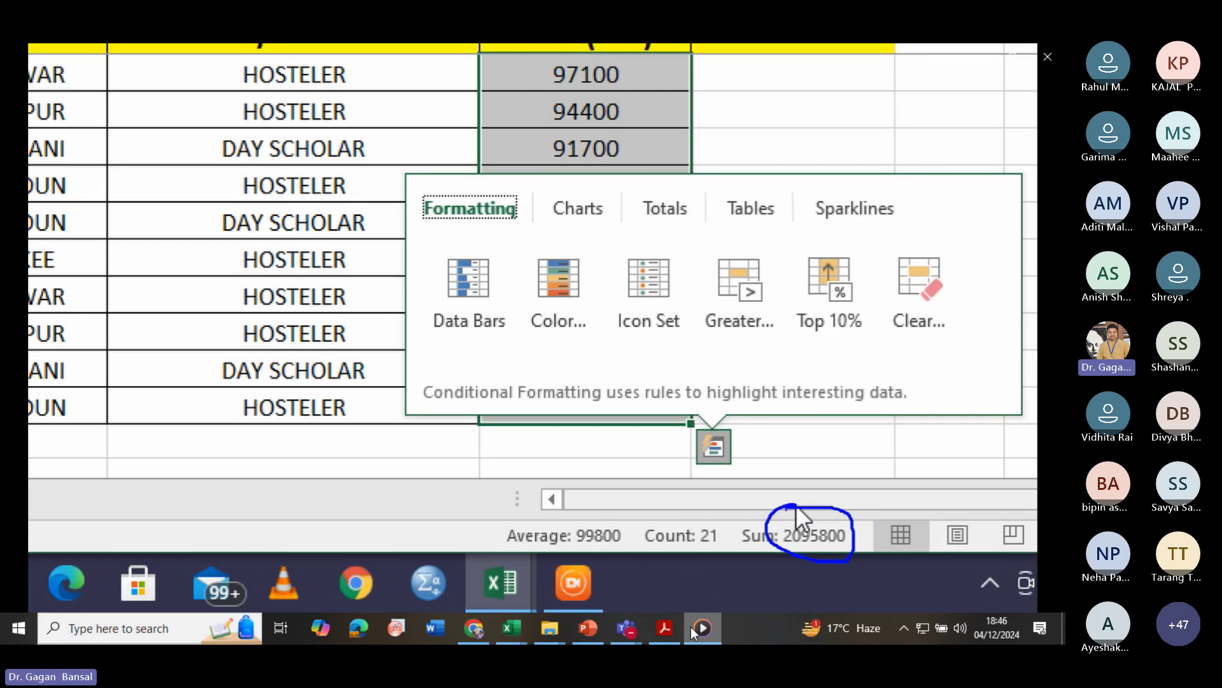
key(Escape)
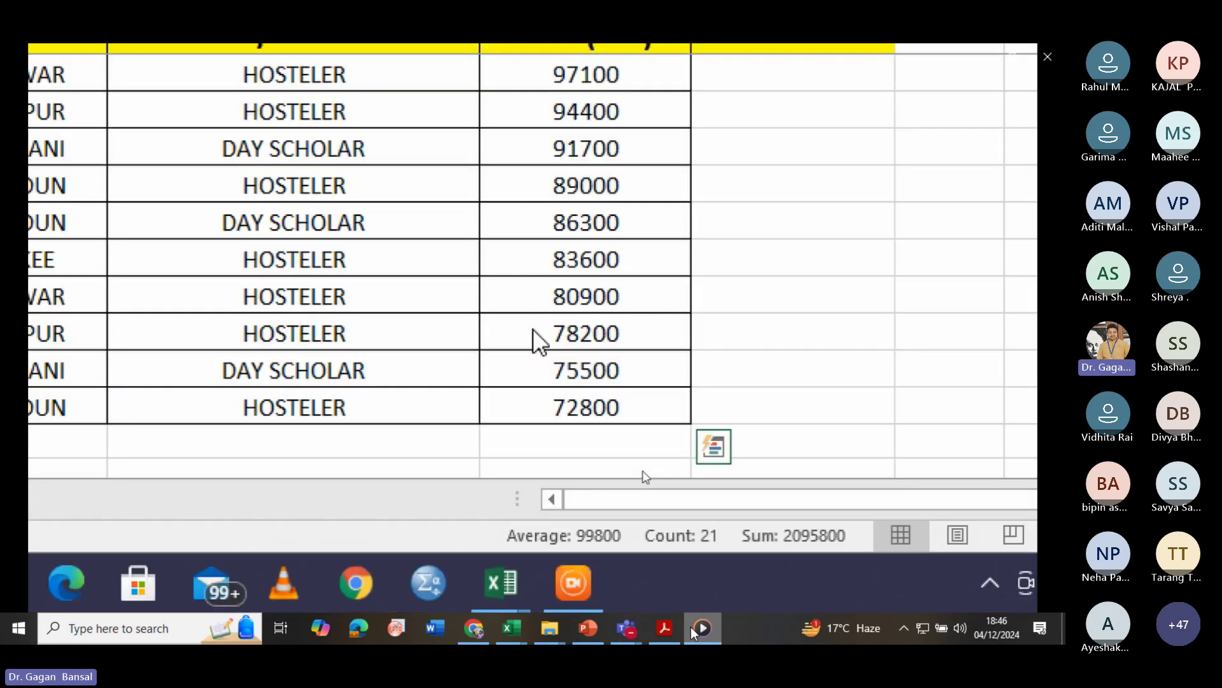
key(Escape)
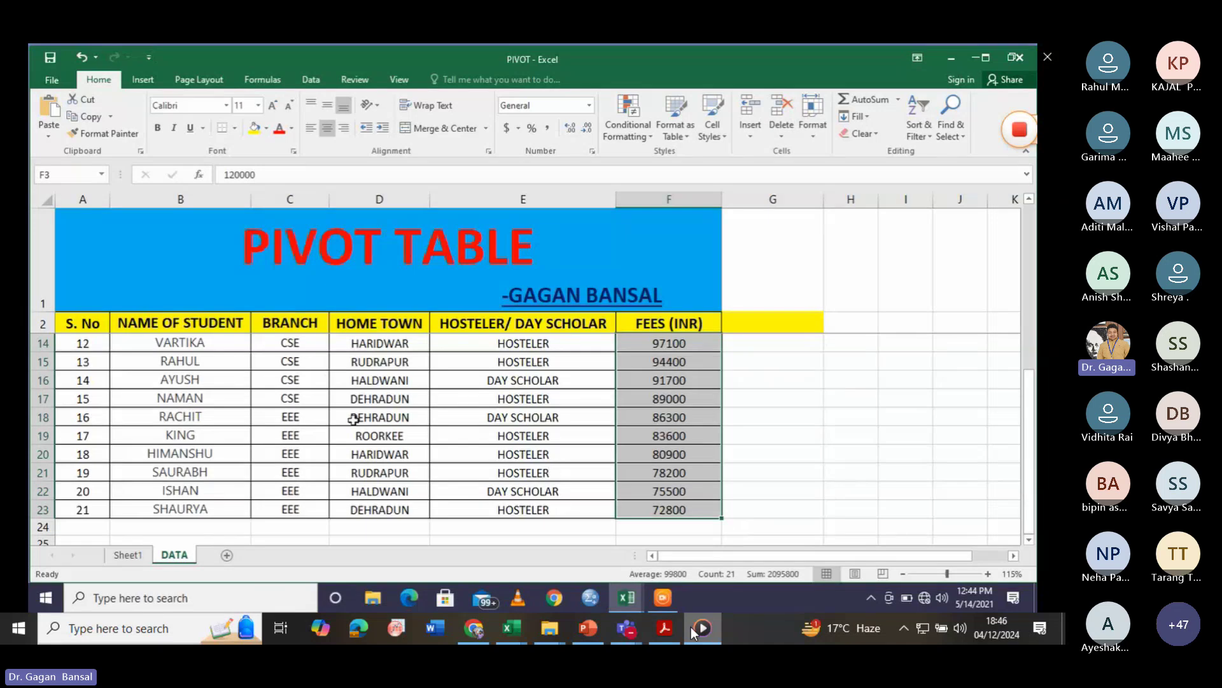
- Extract the student records behind the CSE fee sum in the Sheet1 PivotTable to a new sheet and return to Sheet1
click(127, 555)
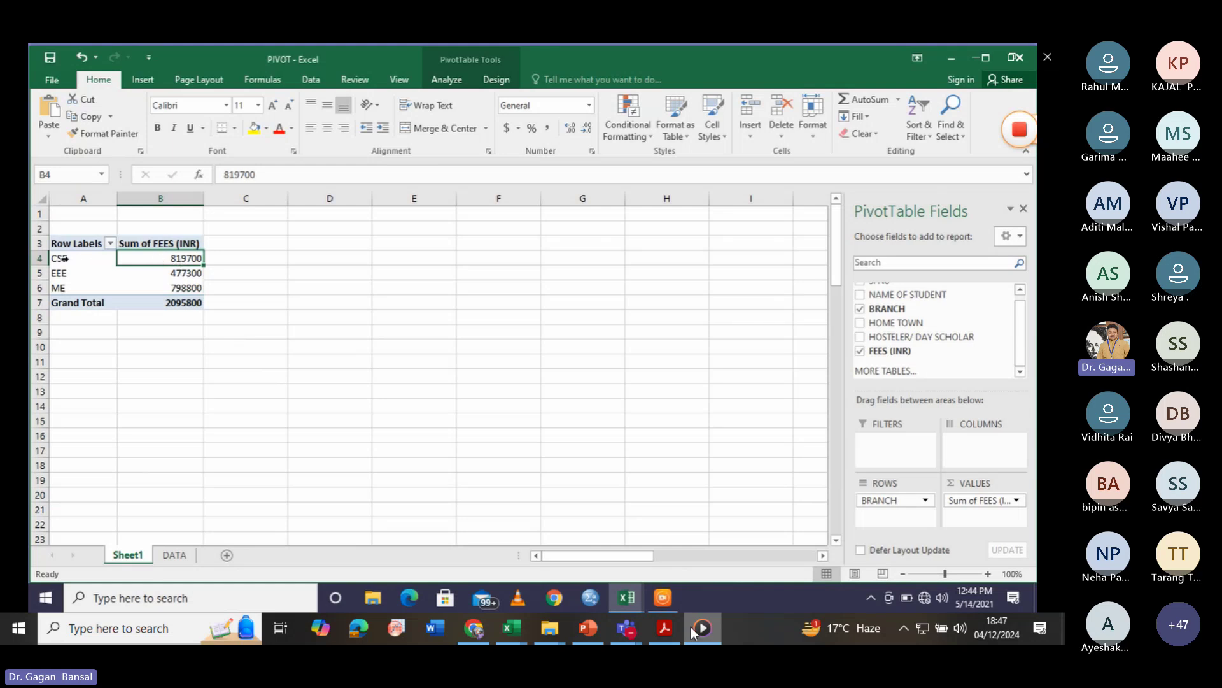
mouse_move(172, 260)
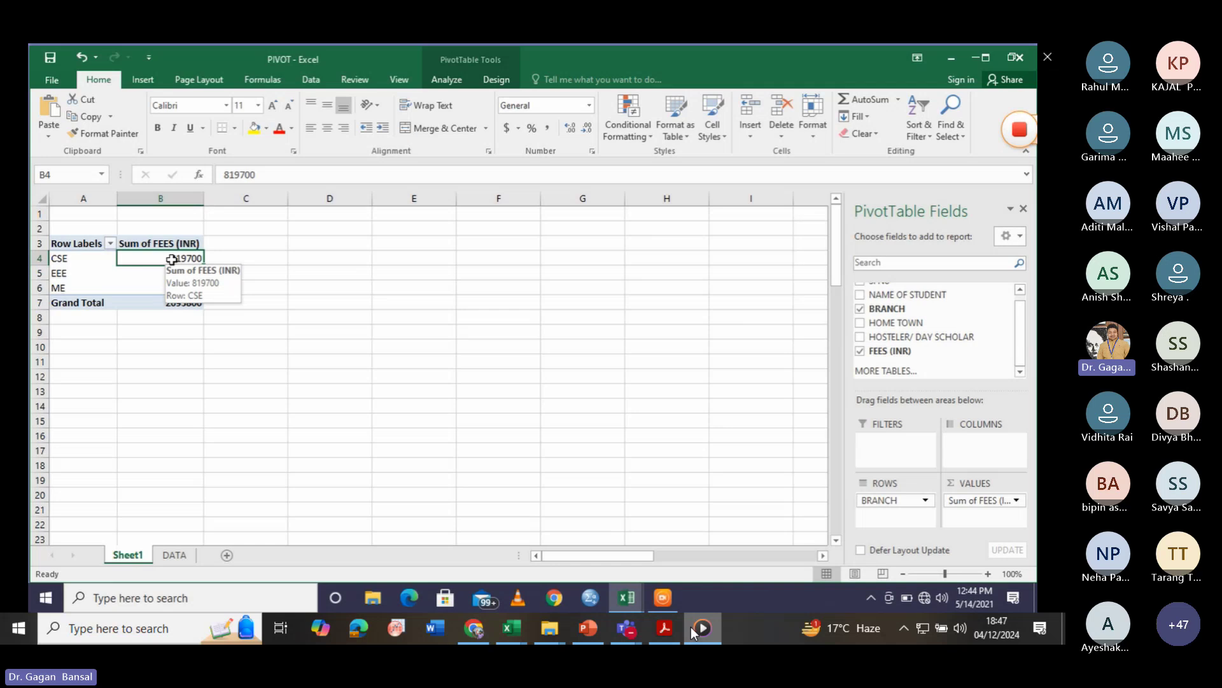
double_click(172, 259)
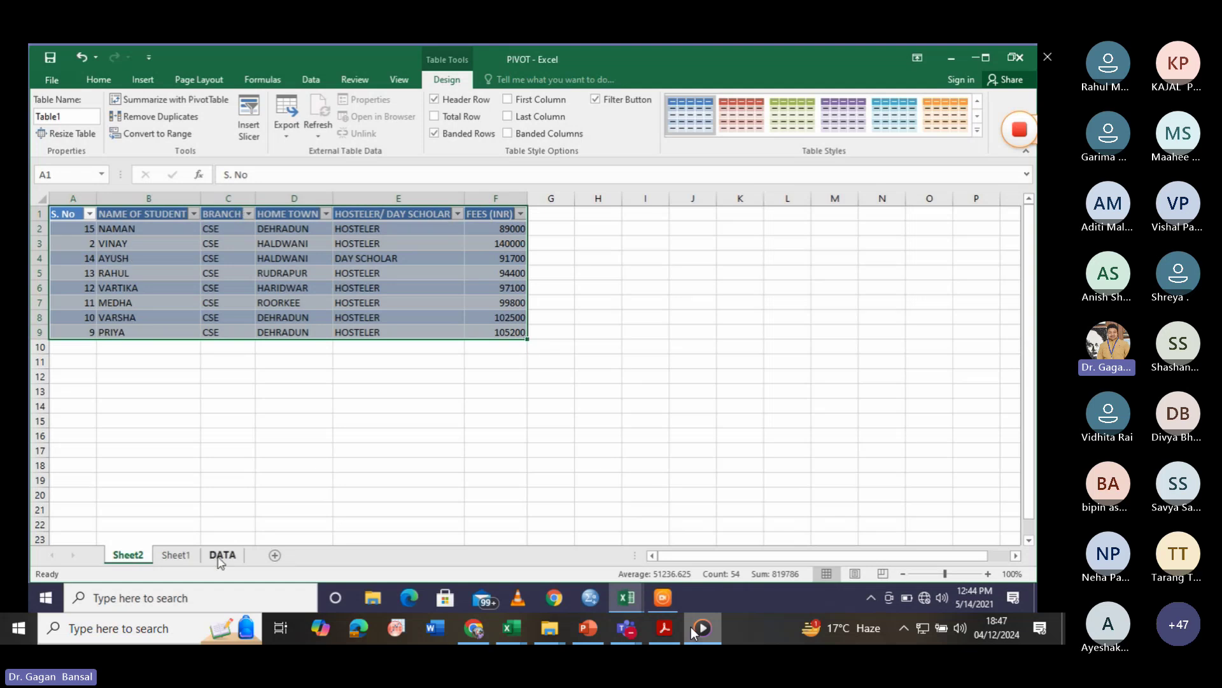
click(176, 554)
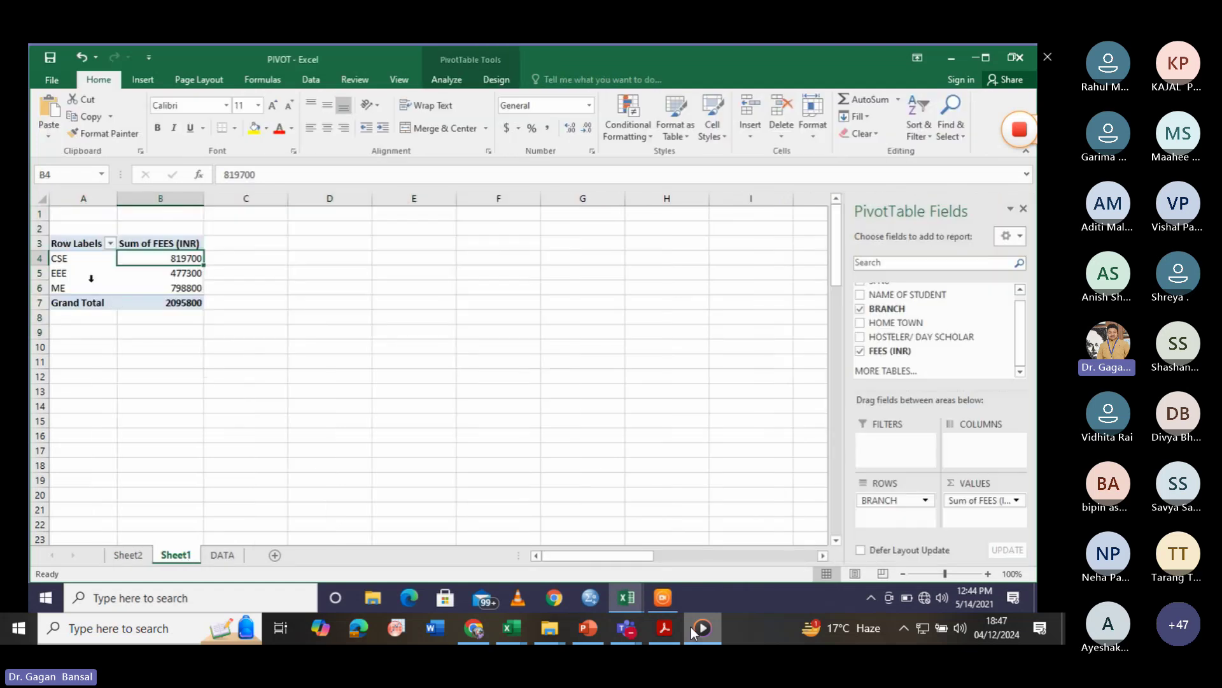
- Extract the student records behind the EEE fee sum to another new sheet and return to Sheet1
click(182, 273)
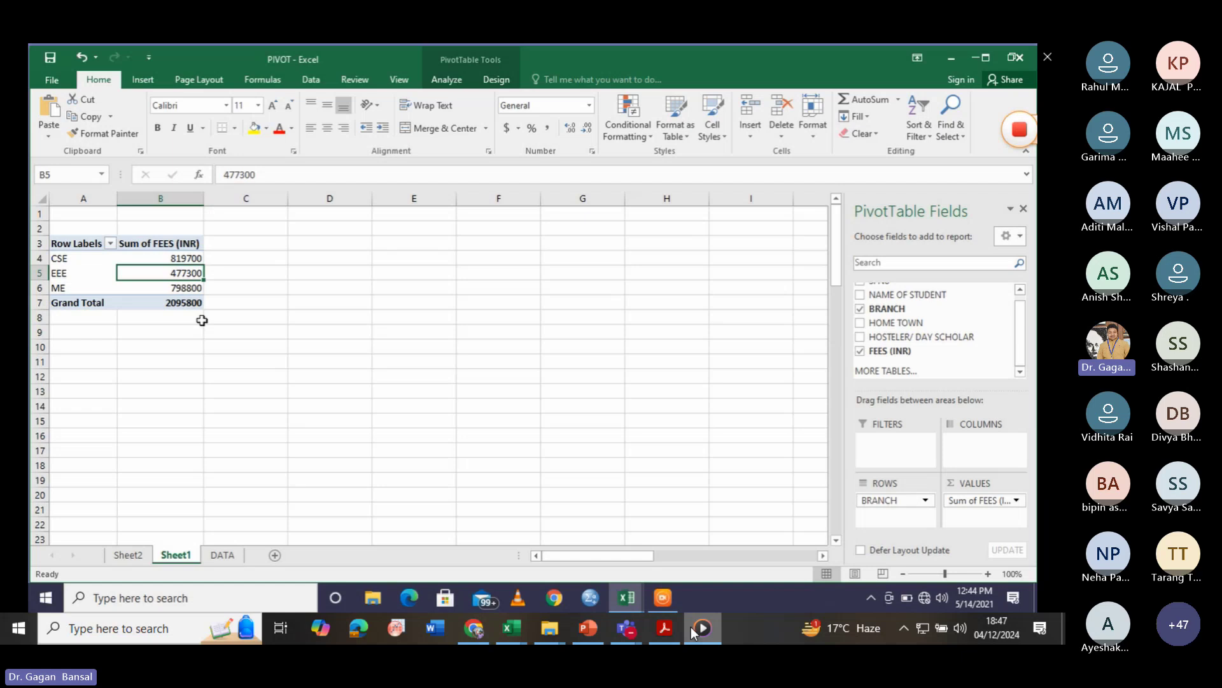
double_click(186, 272)
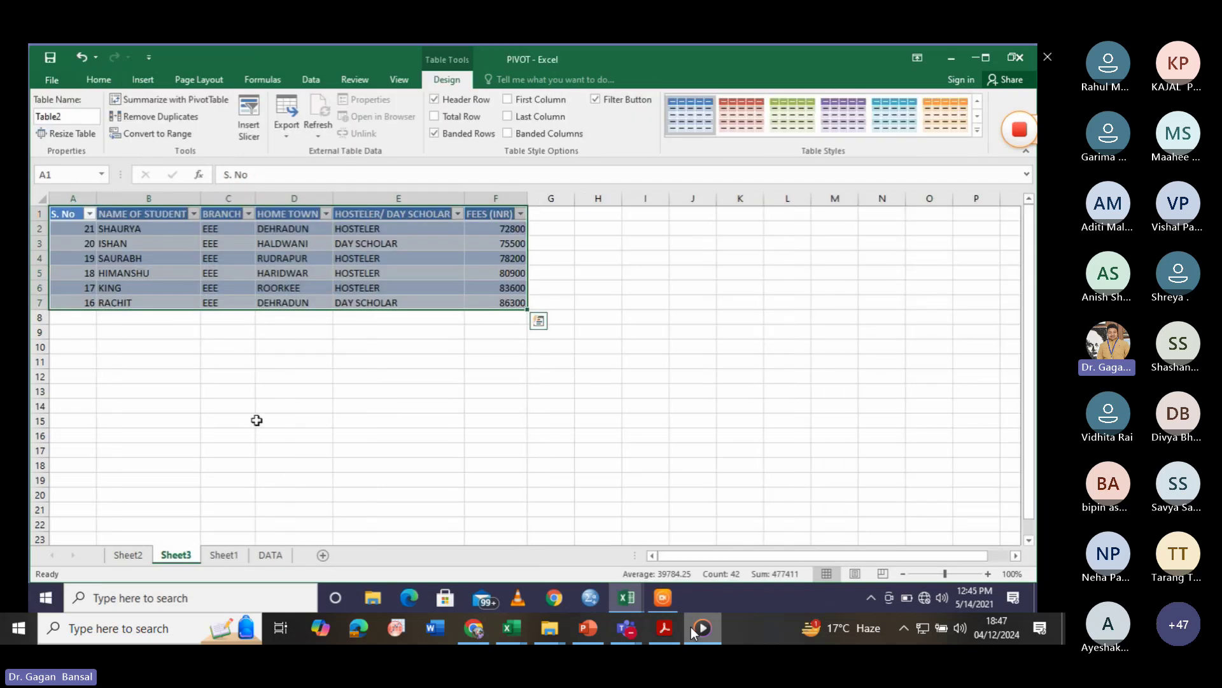
click(224, 557)
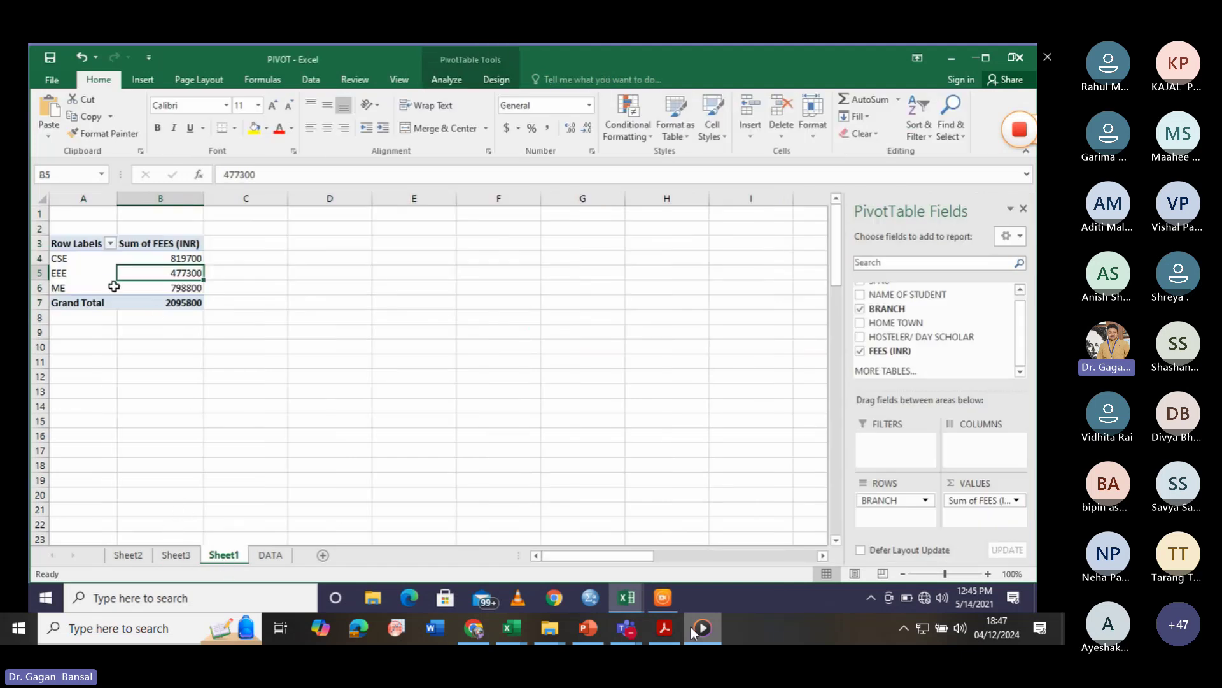
- Replace the branch report with one that sums FEES (INR) by HOSTELER/ DAY SCHOLAR and check both sums
click(860, 351)
click(860, 309)
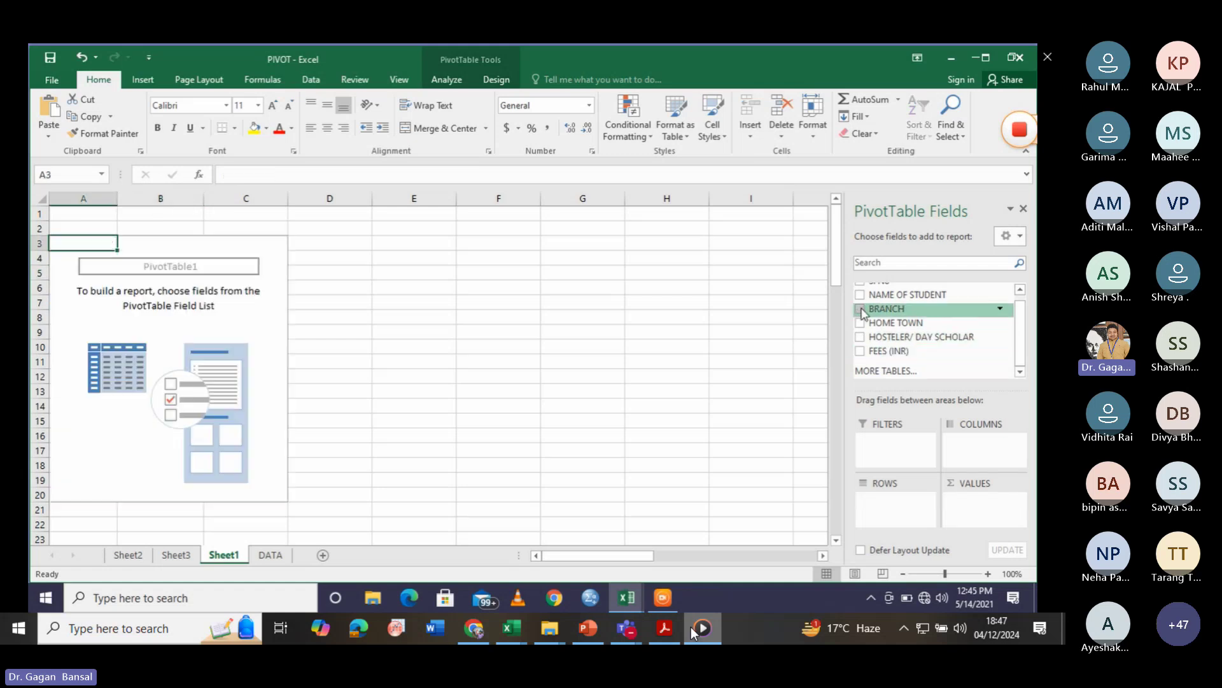
click(860, 338)
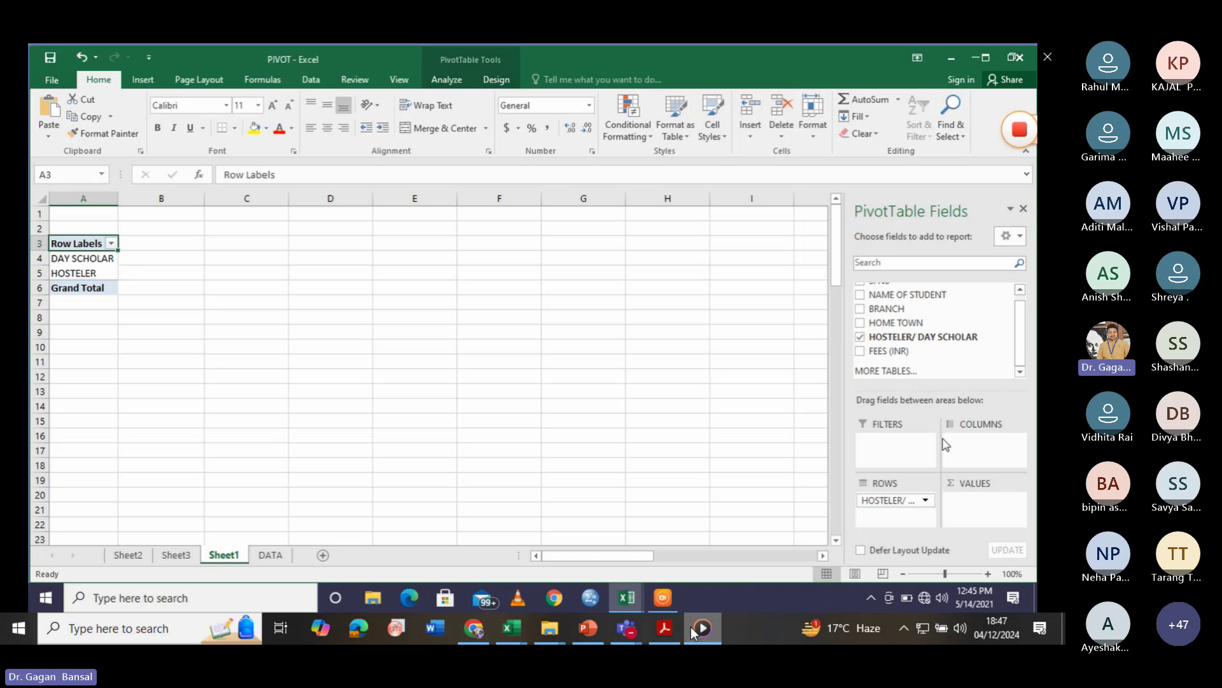
click(861, 352)
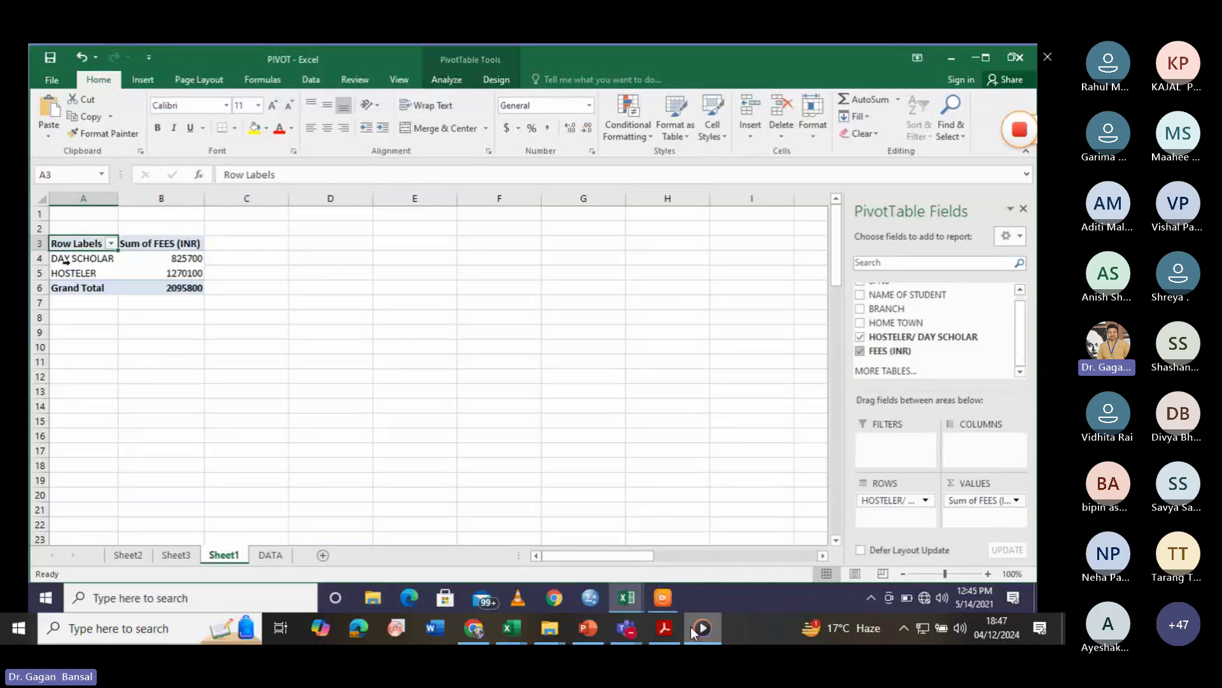
mouse_move(138, 261)
mouse_move(167, 278)
- Rebuild the PivotTable with BRANCH as rows, HOSTELER/ DAY SCHOLAR as columns and FEES (INR) as values, and check the CSE sums
click(860, 351)
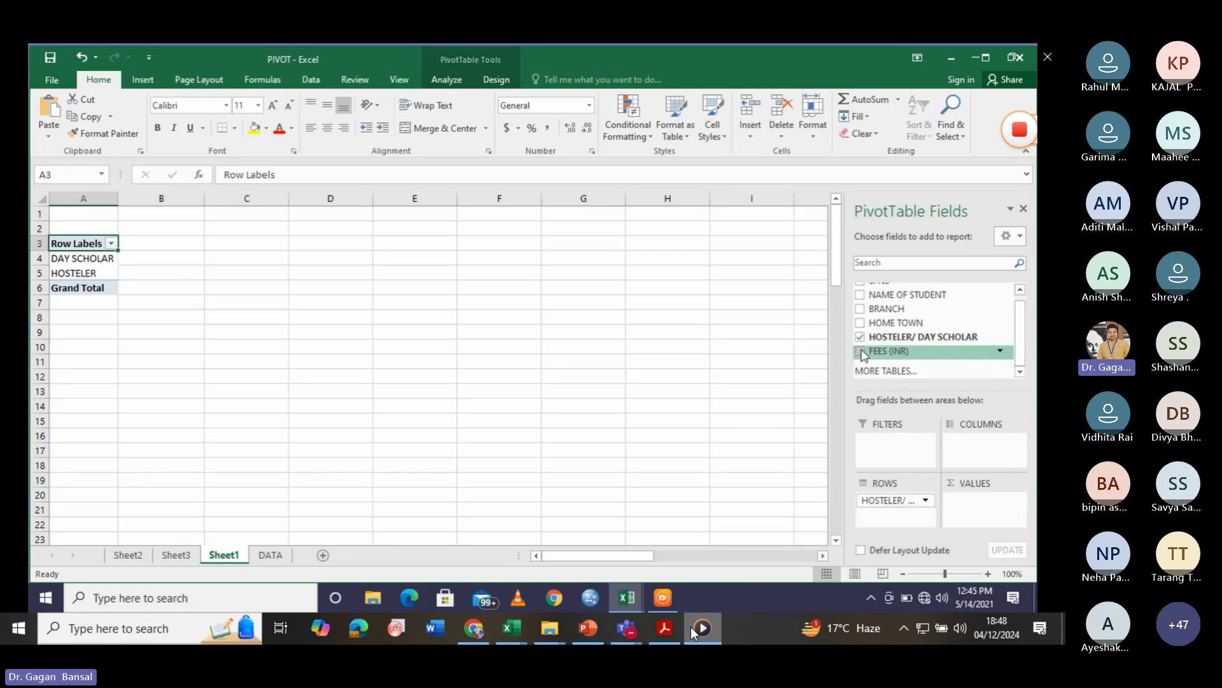
click(861, 337)
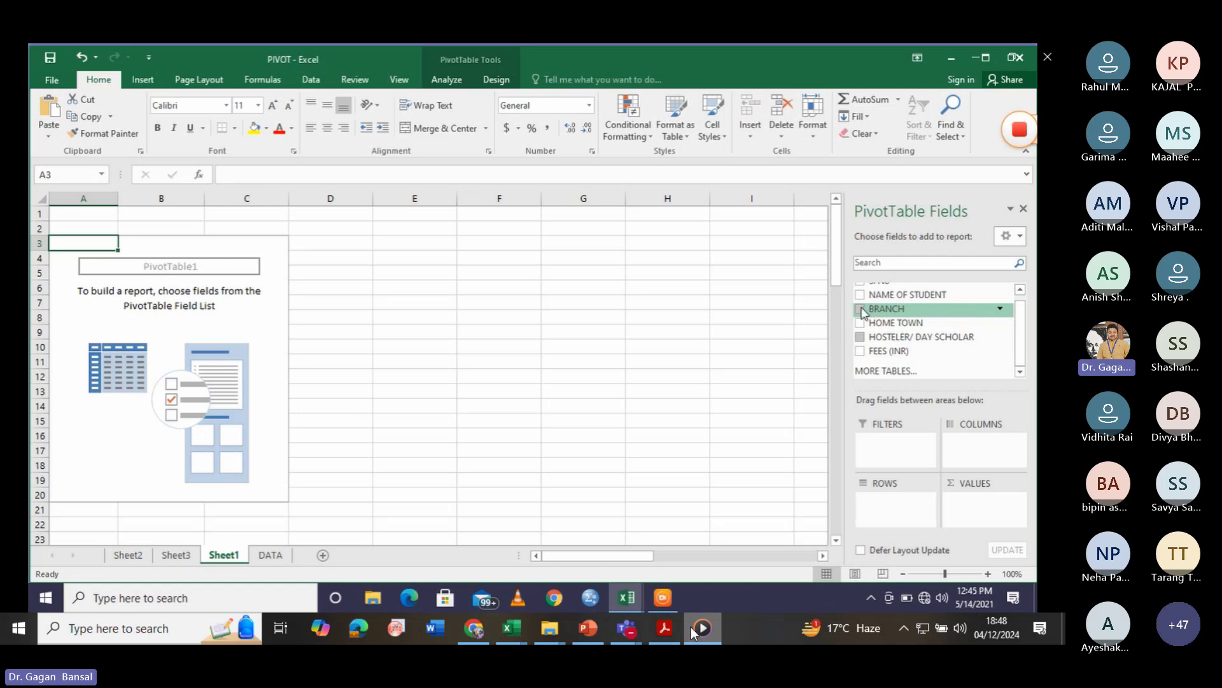
click(860, 309)
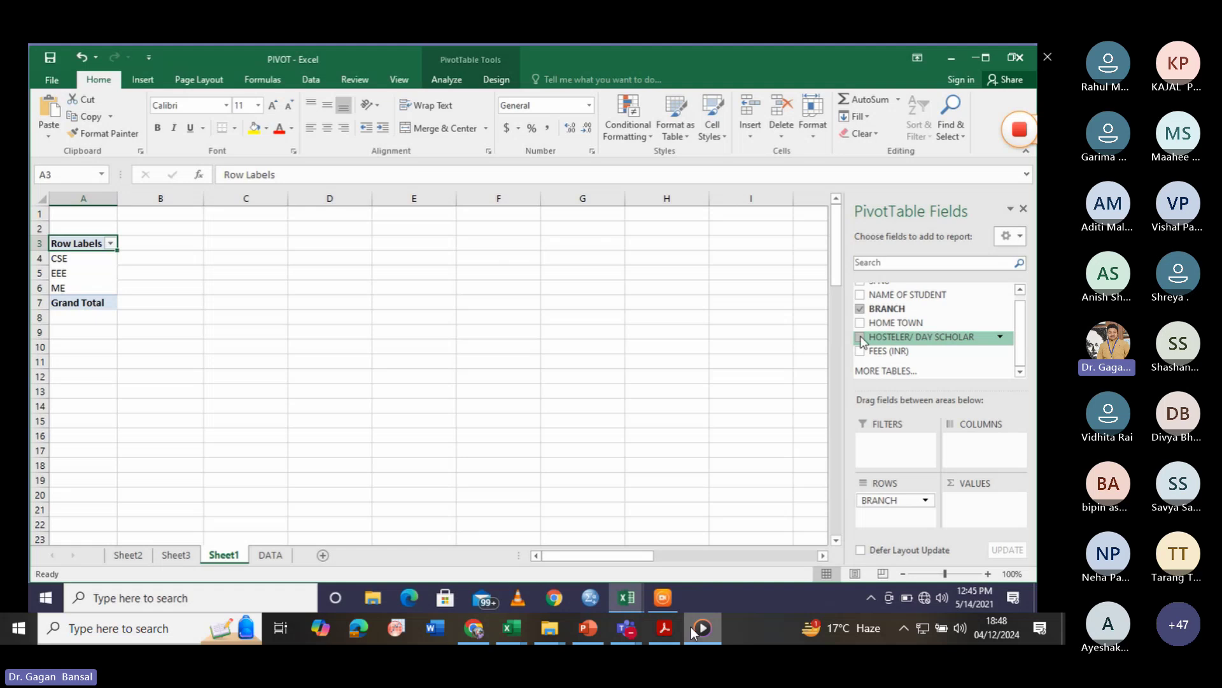
drag(860, 341, 980, 446)
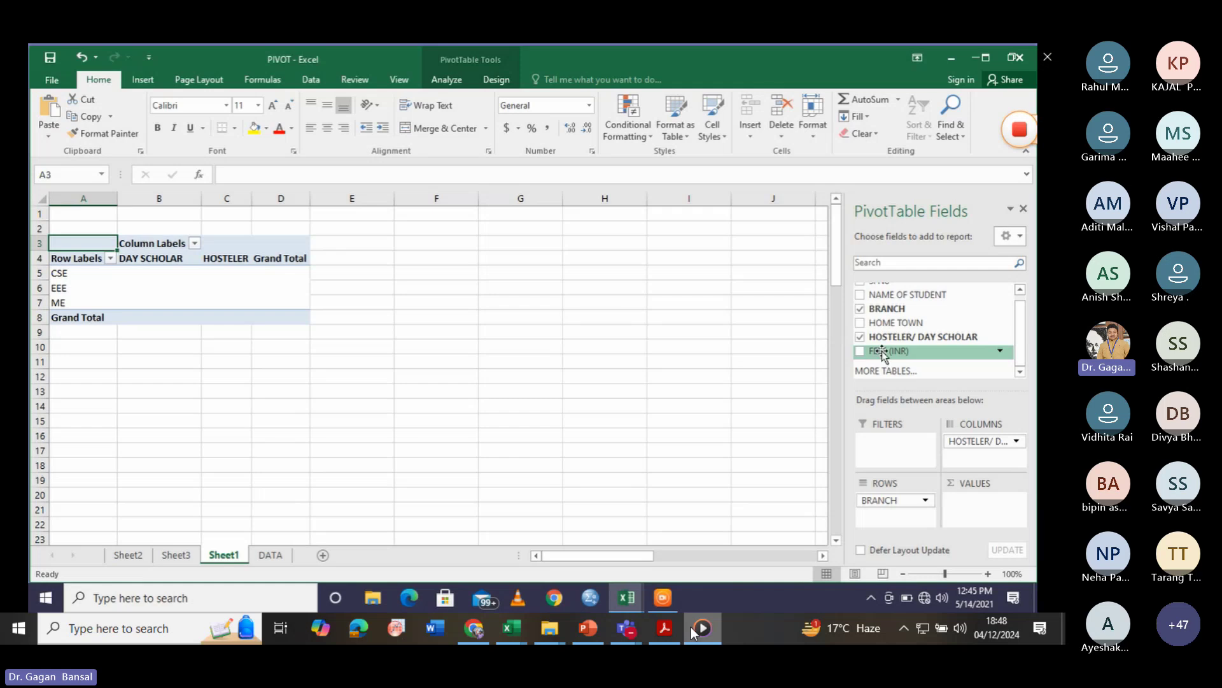
click(862, 351)
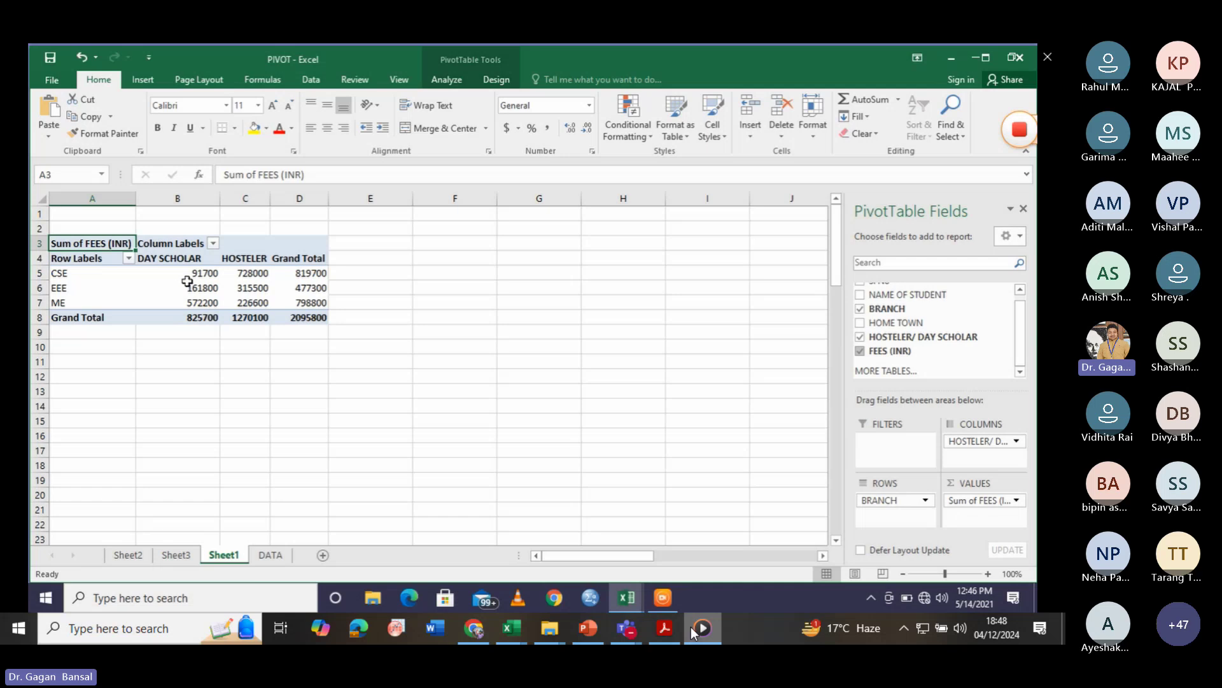
mouse_move(191, 271)
click(252, 274)
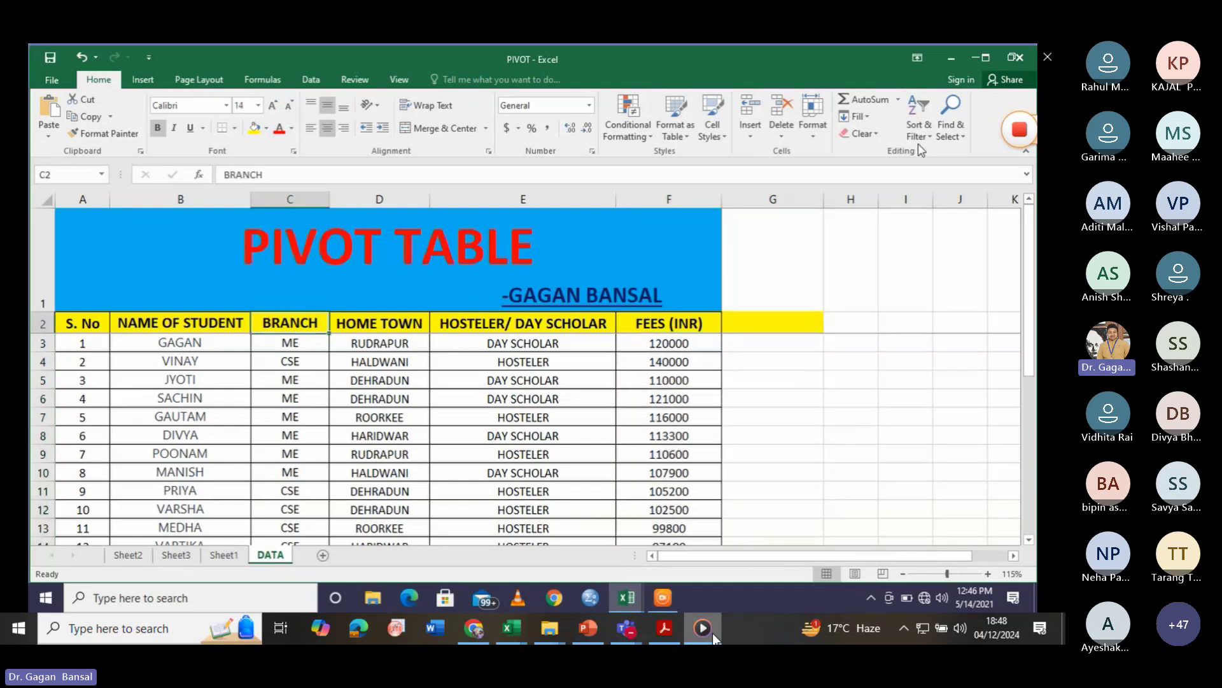
mouse_move(705, 629)
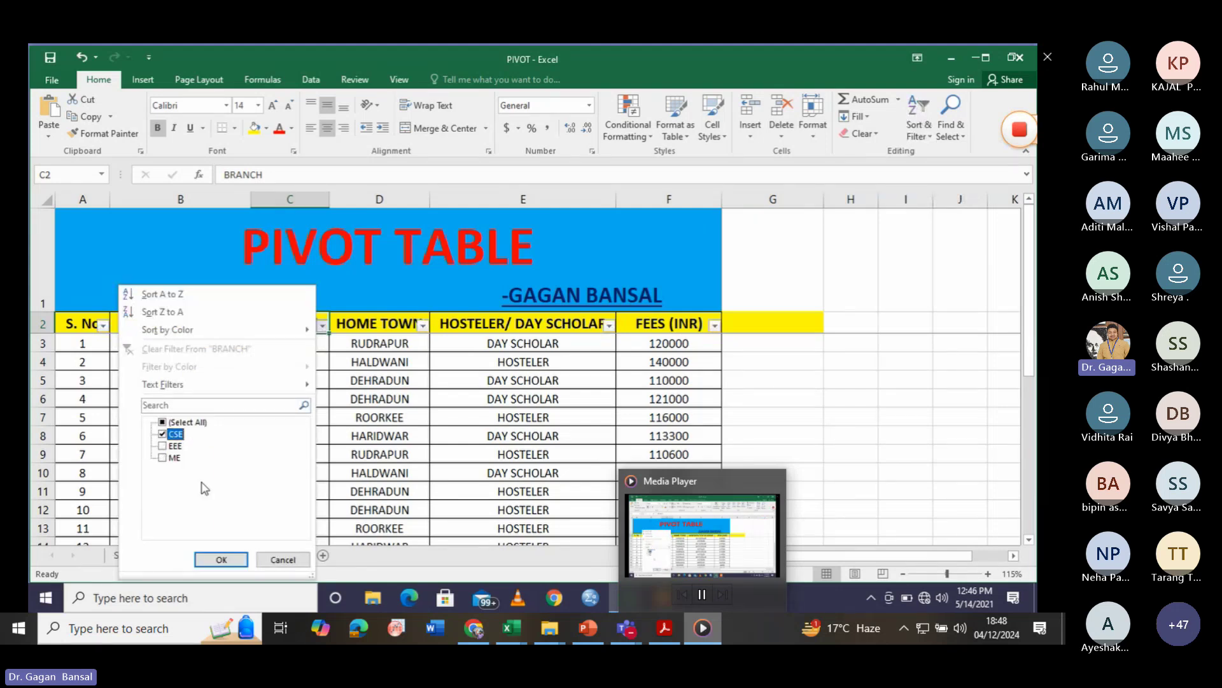
mouse_move(964, 556)
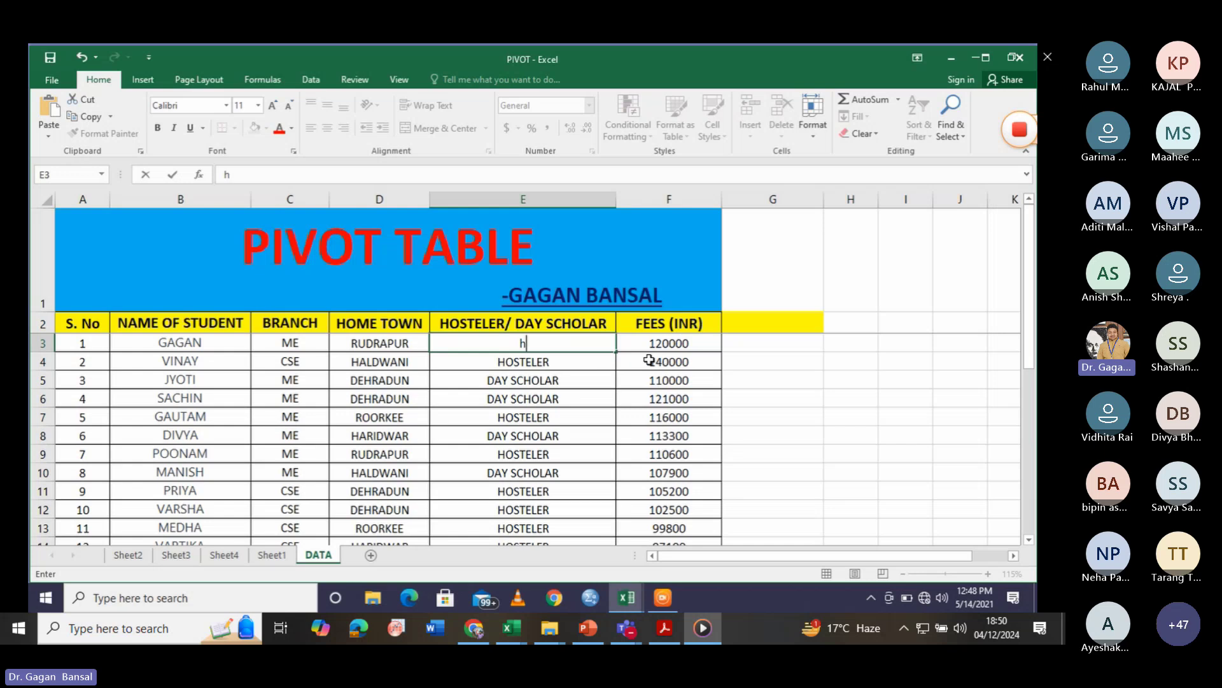
mouse_move(551, 510)
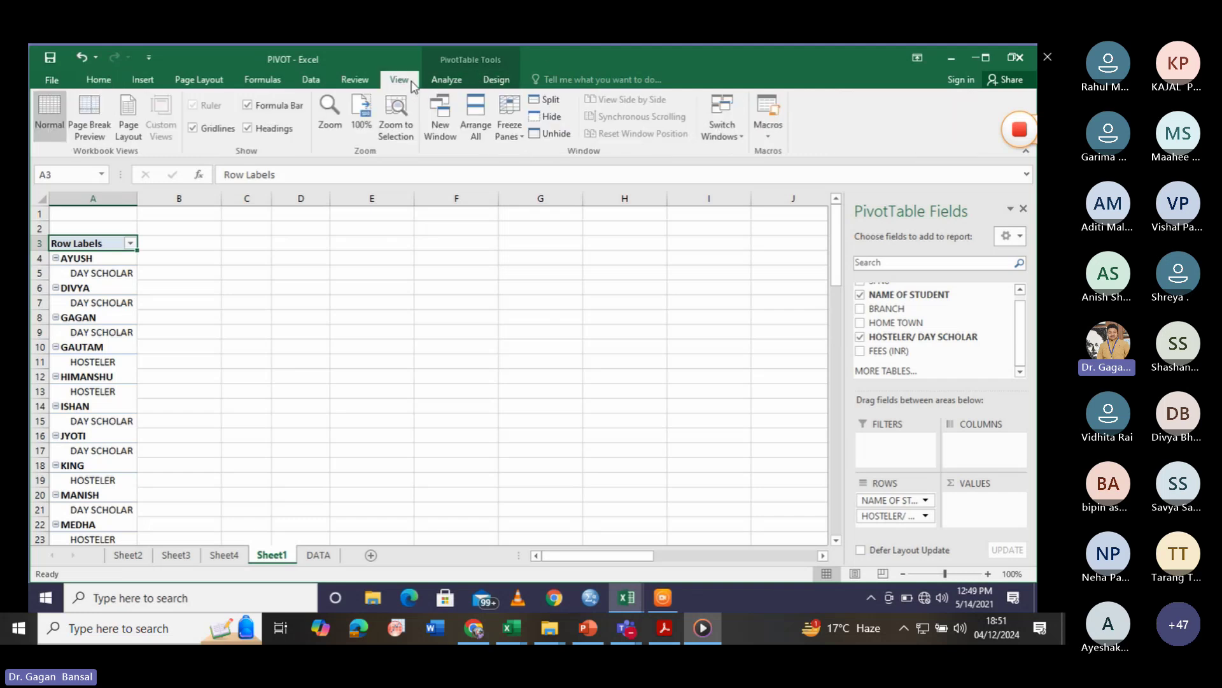
- Compare the first student's HOSTELER/ DAY SCHOLAR entry in E3 of the DATA sheet with the PivotTable on Sheet1
click(355, 80)
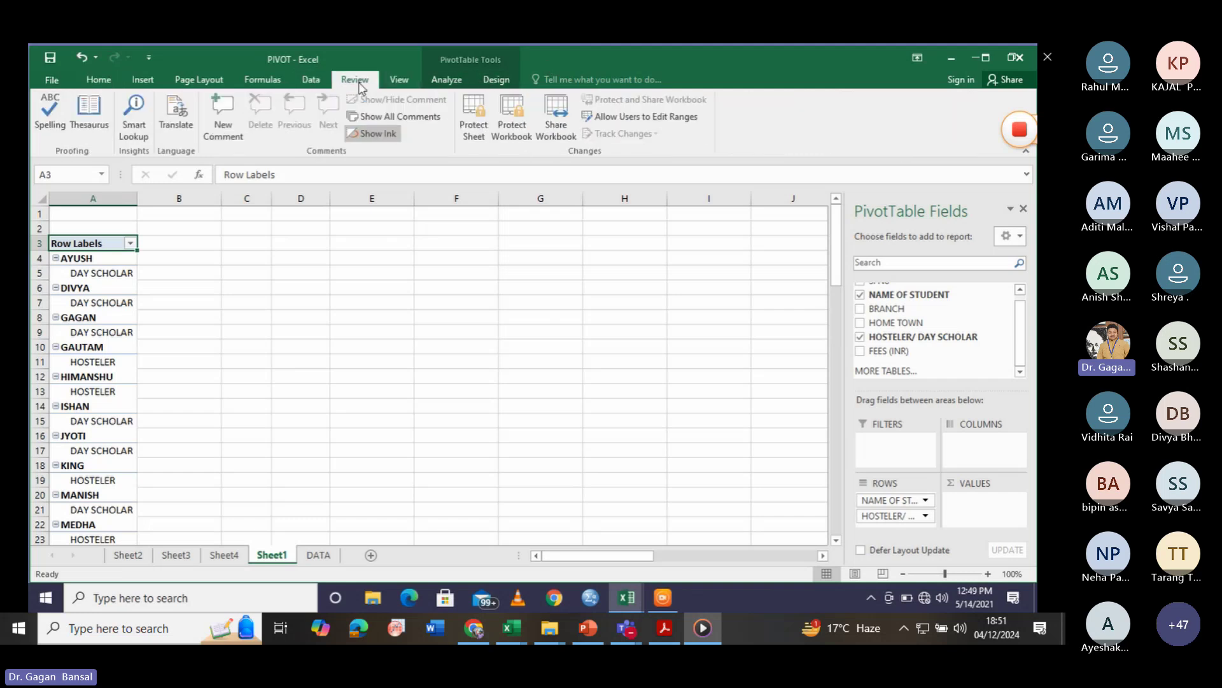
click(320, 558)
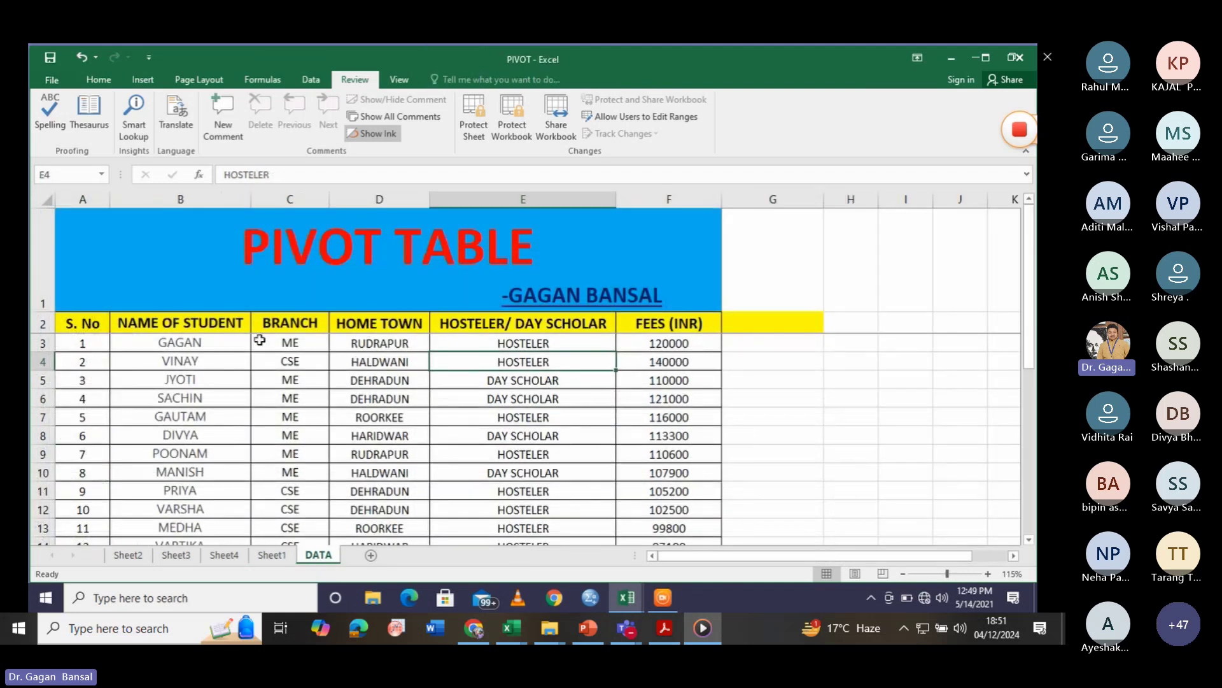
click(520, 343)
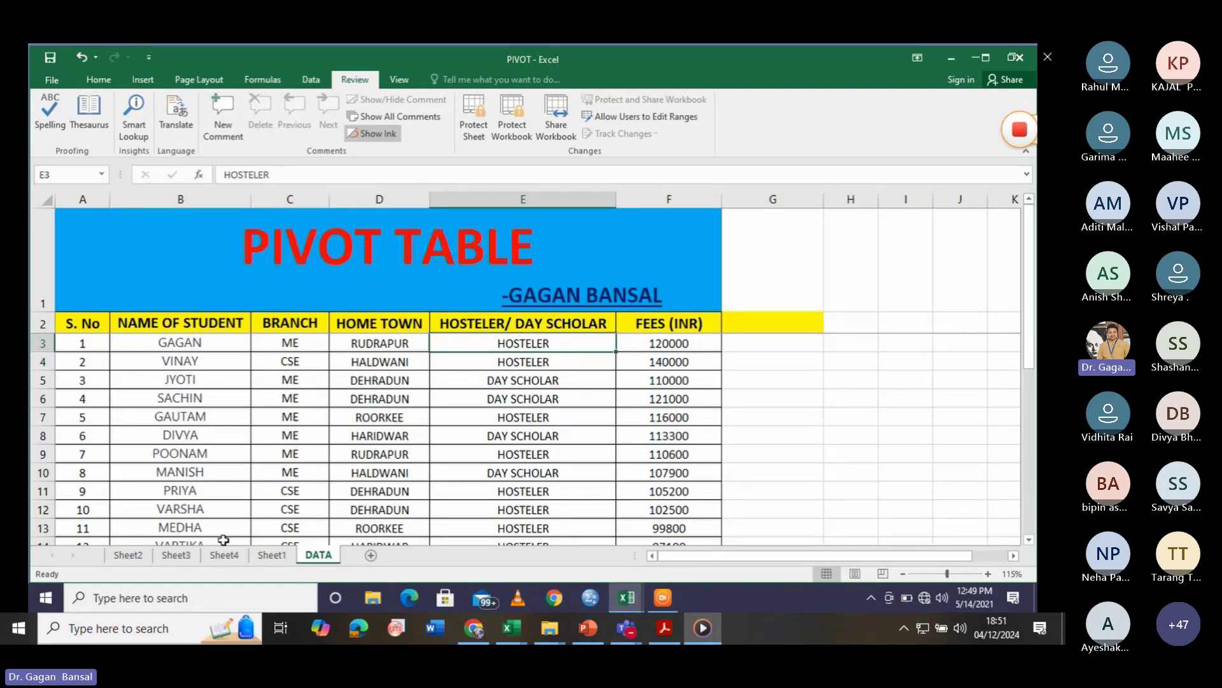
click(280, 556)
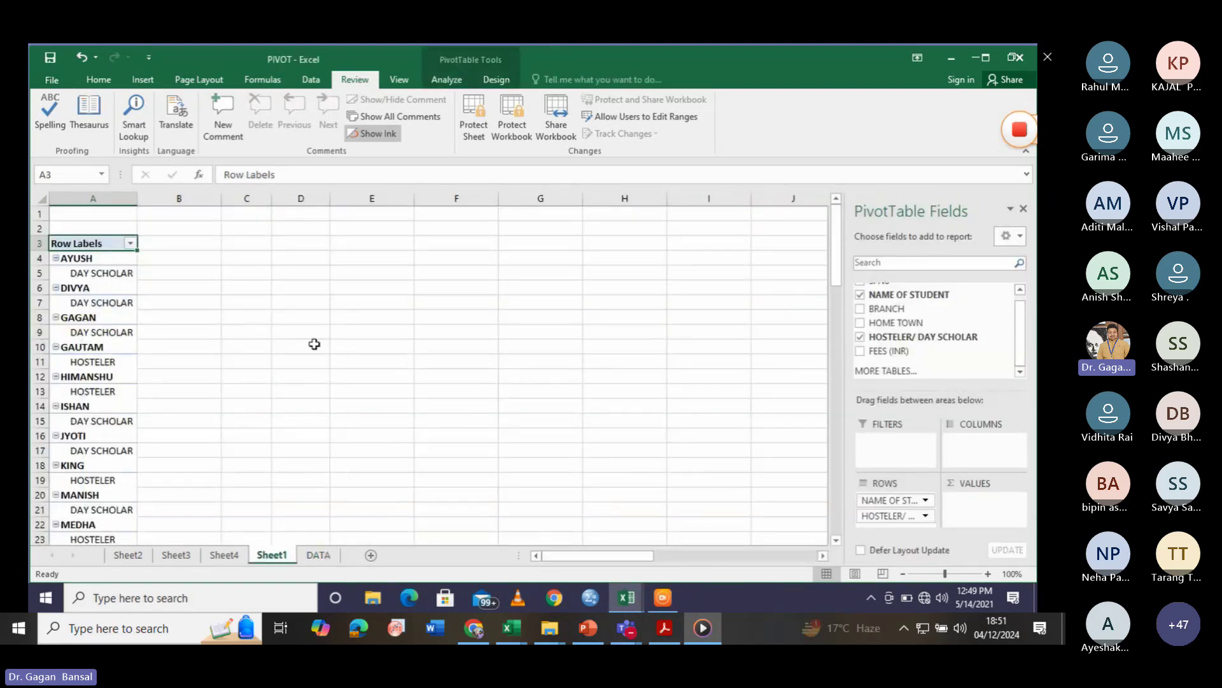
- Refresh the PivotTable on Sheet1 from its source data and mark the first DATA student's HOSTELER/ DAY SCHOLAR entry
click(309, 83)
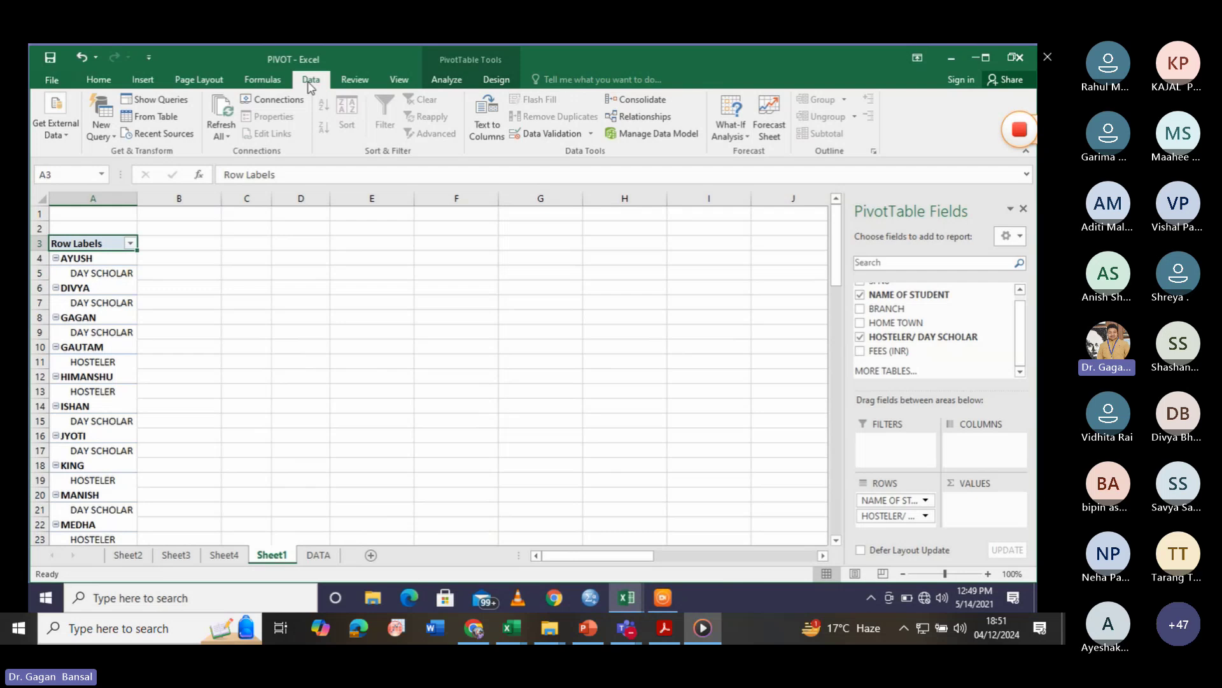
click(262, 80)
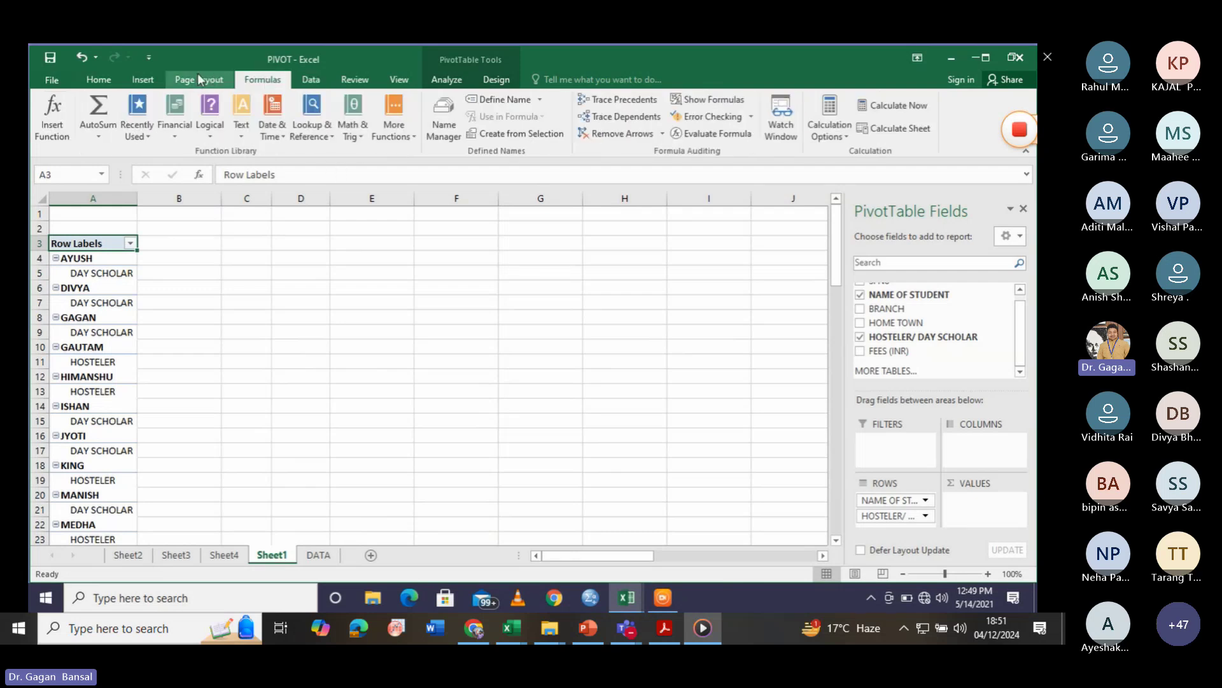
click(200, 80)
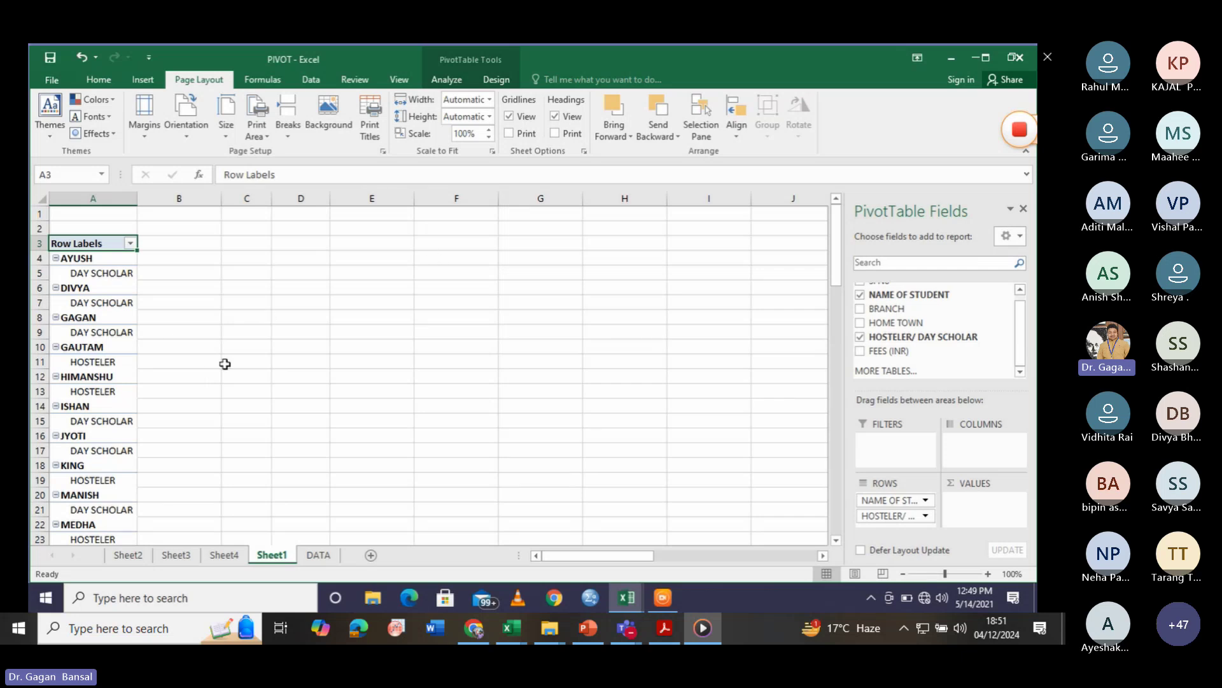
click(495, 79)
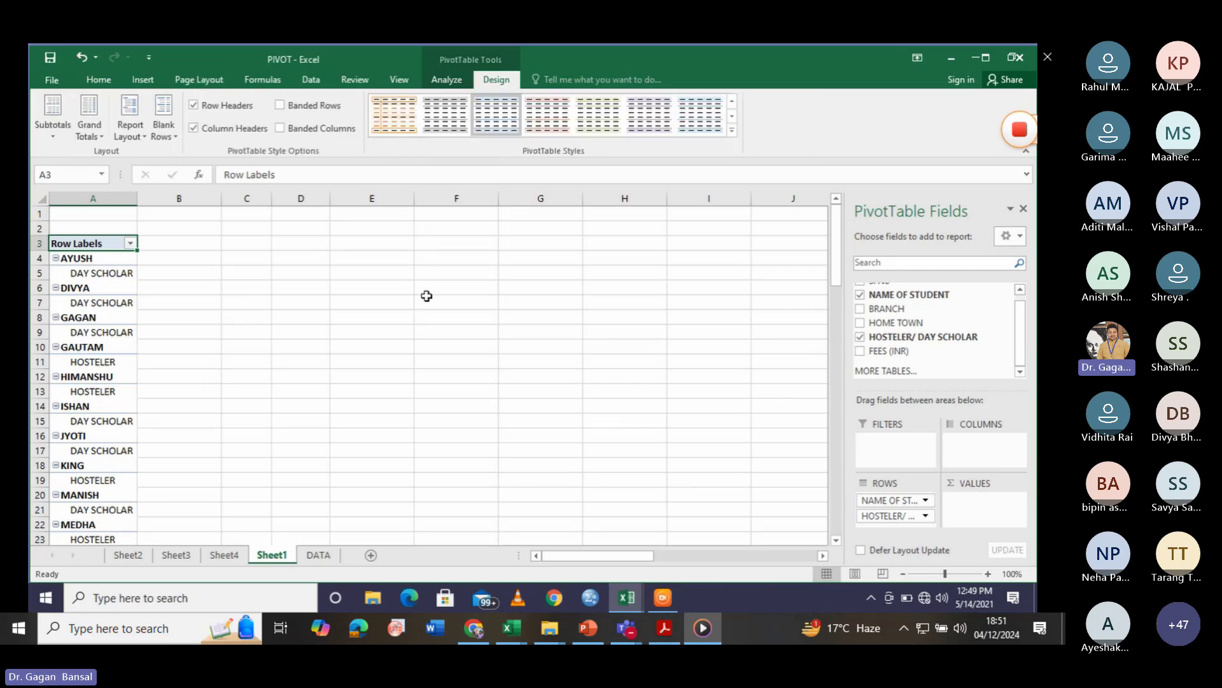
click(94, 338)
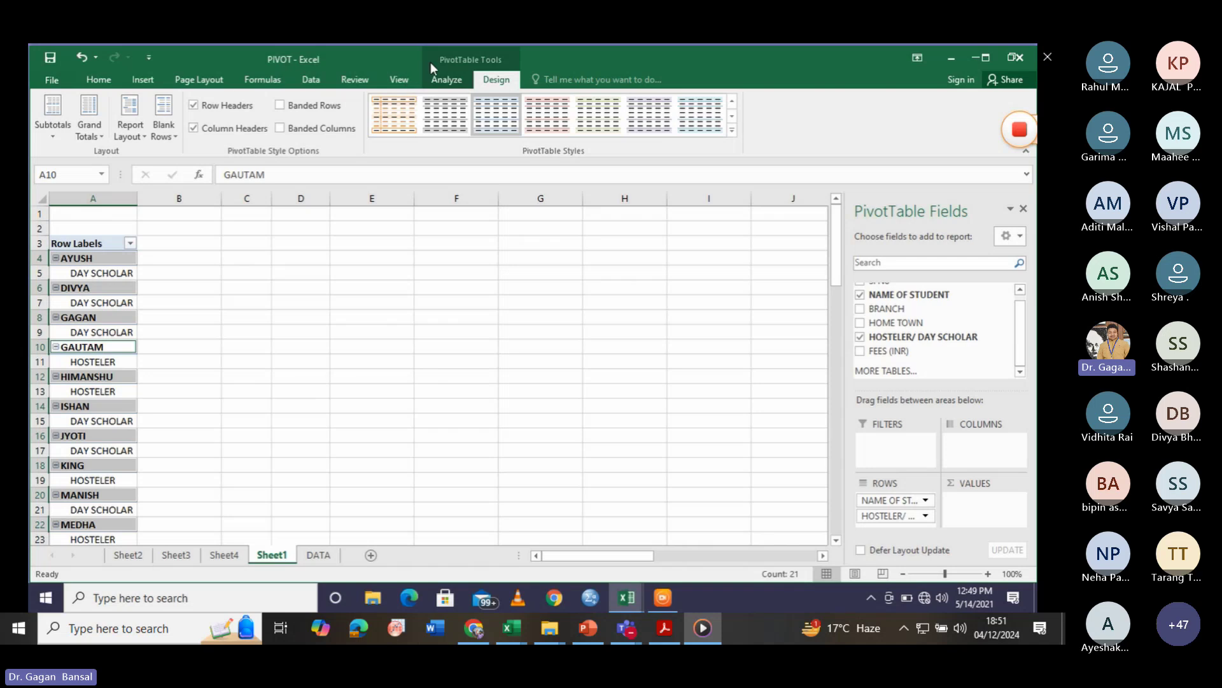
click(441, 84)
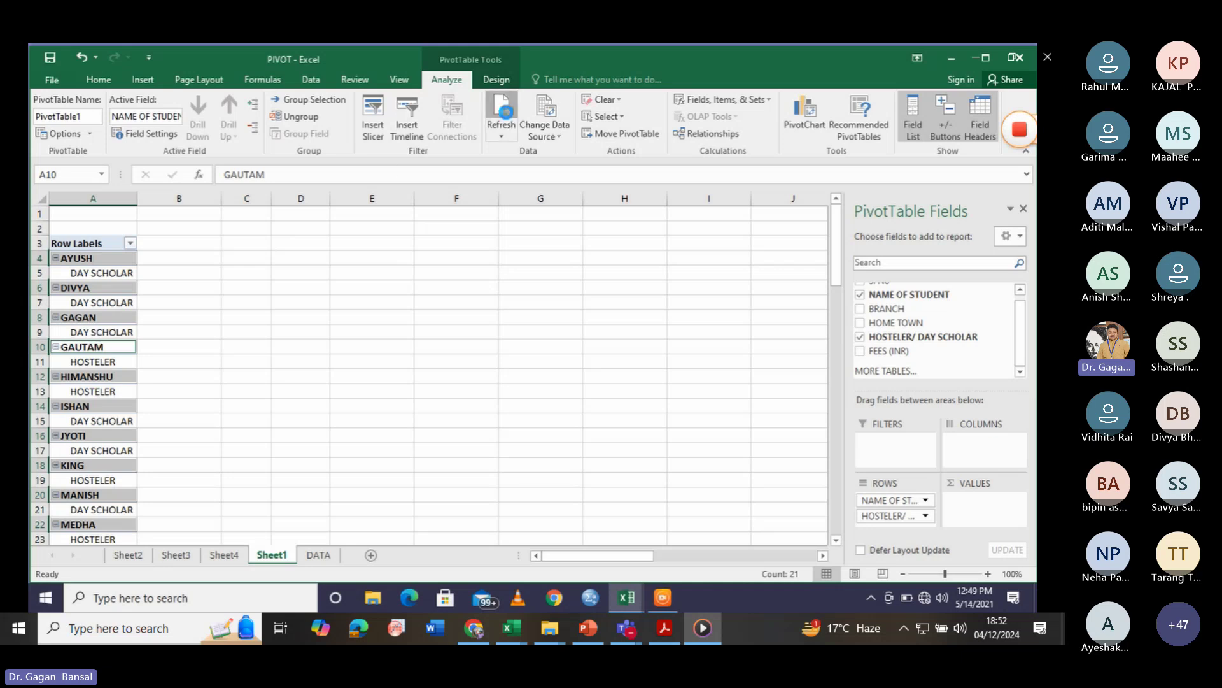
click(501, 113)
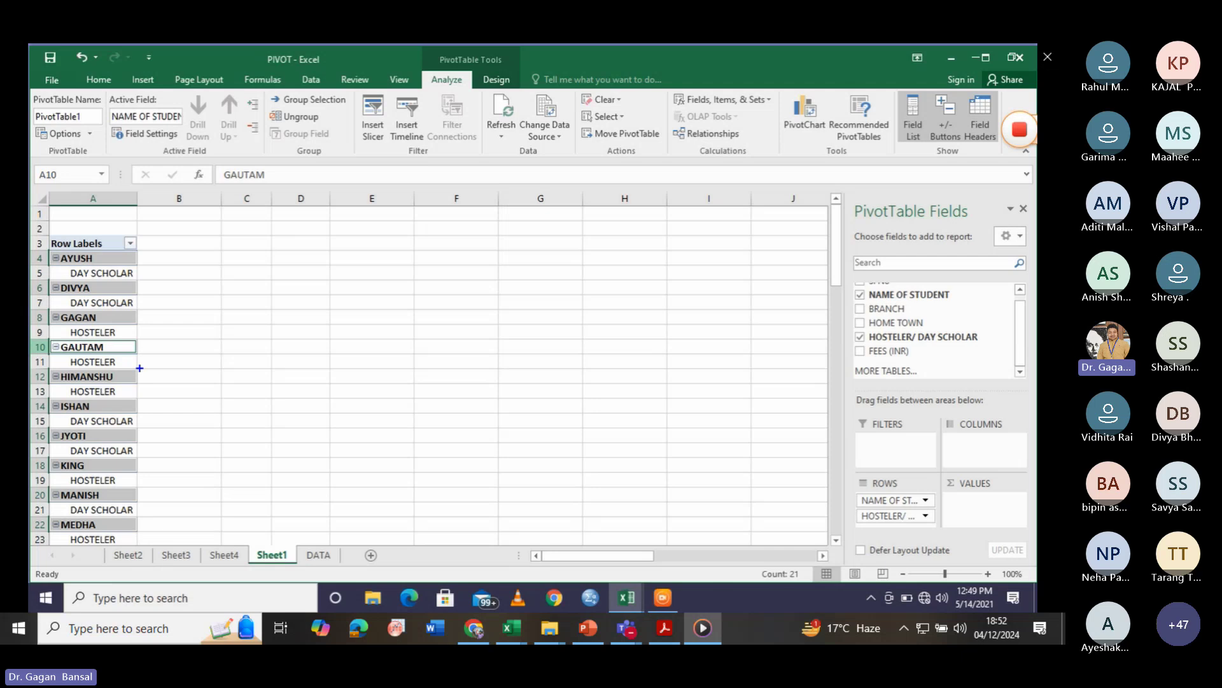
drag(55, 309, 123, 344)
- Change the first student's BRANCH in cell C3 of the DATA sheet to CSE
click(319, 554)
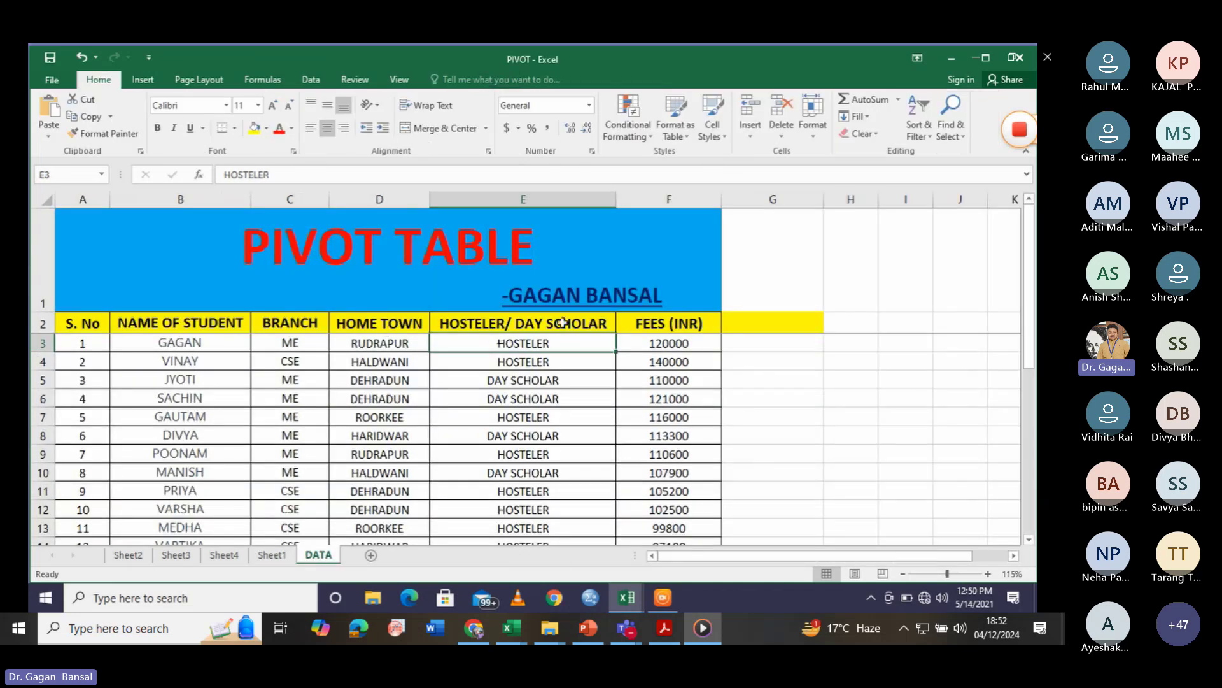
click(305, 342)
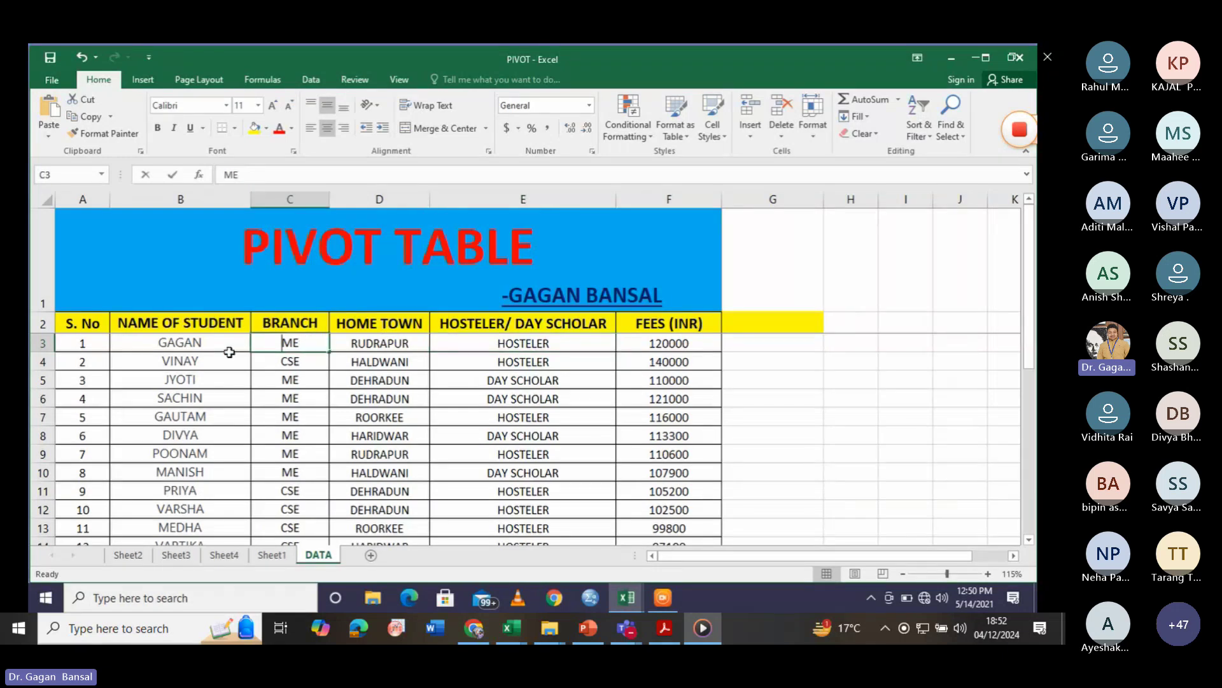
text(CSE)
key(Return)
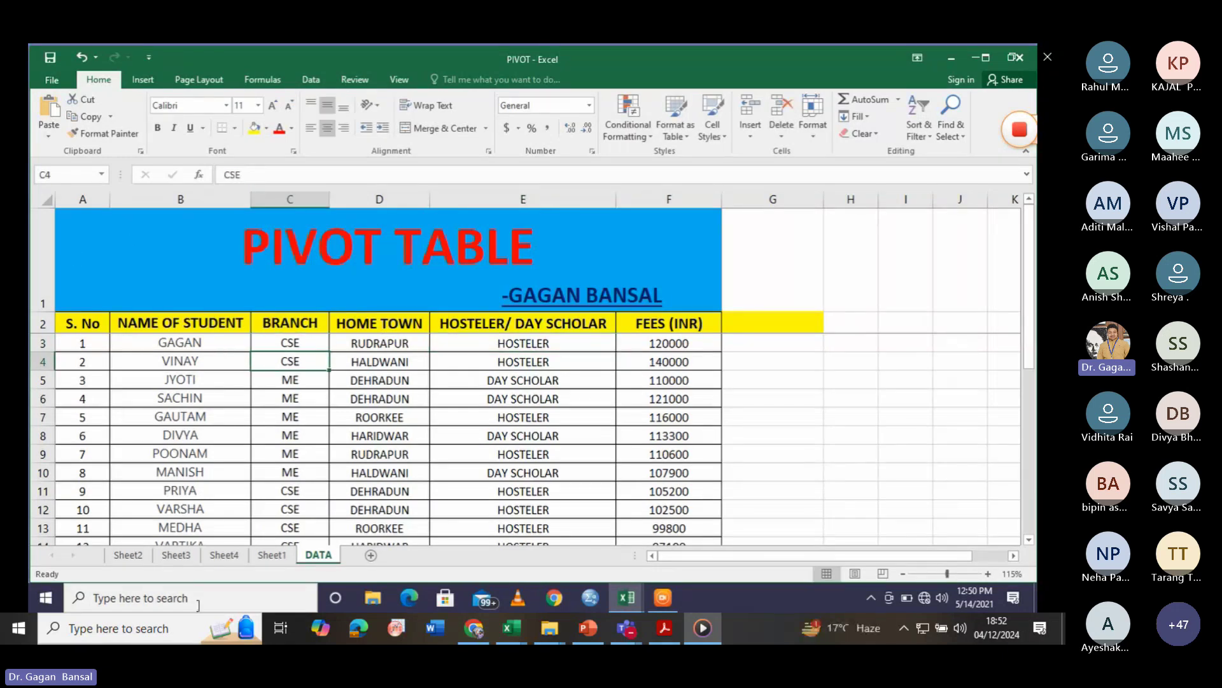
- Add the BRANCH field to the rows of the PivotTable on Sheet1
click(272, 556)
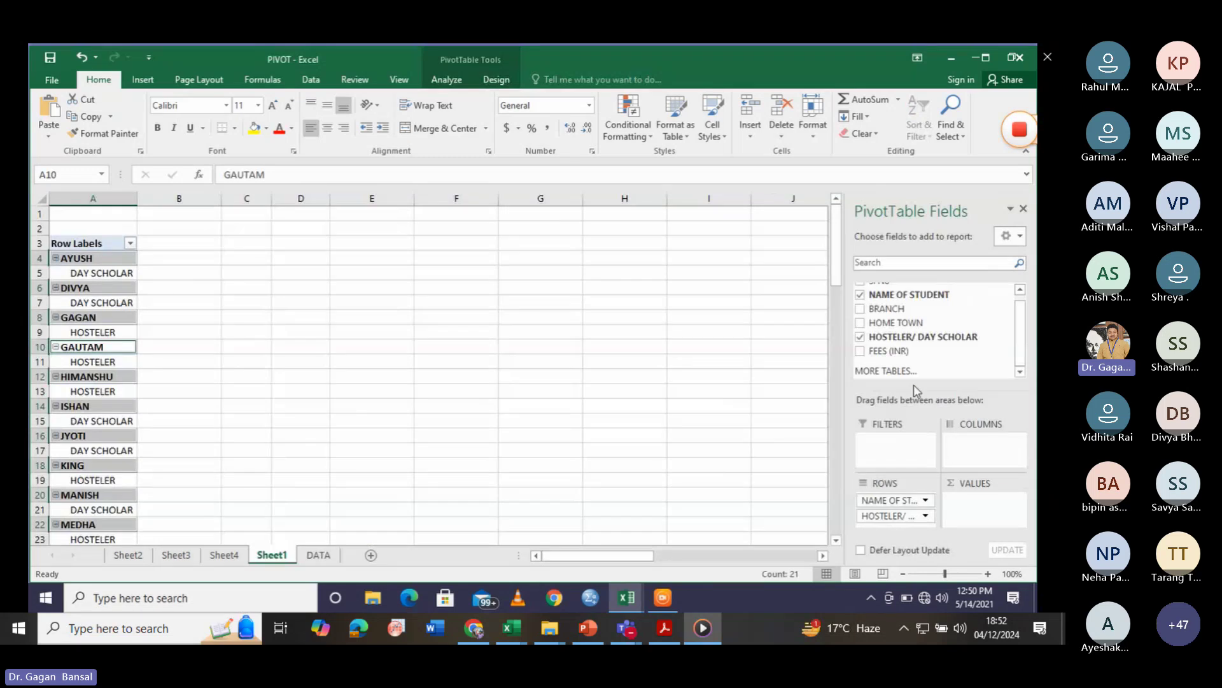
click(861, 310)
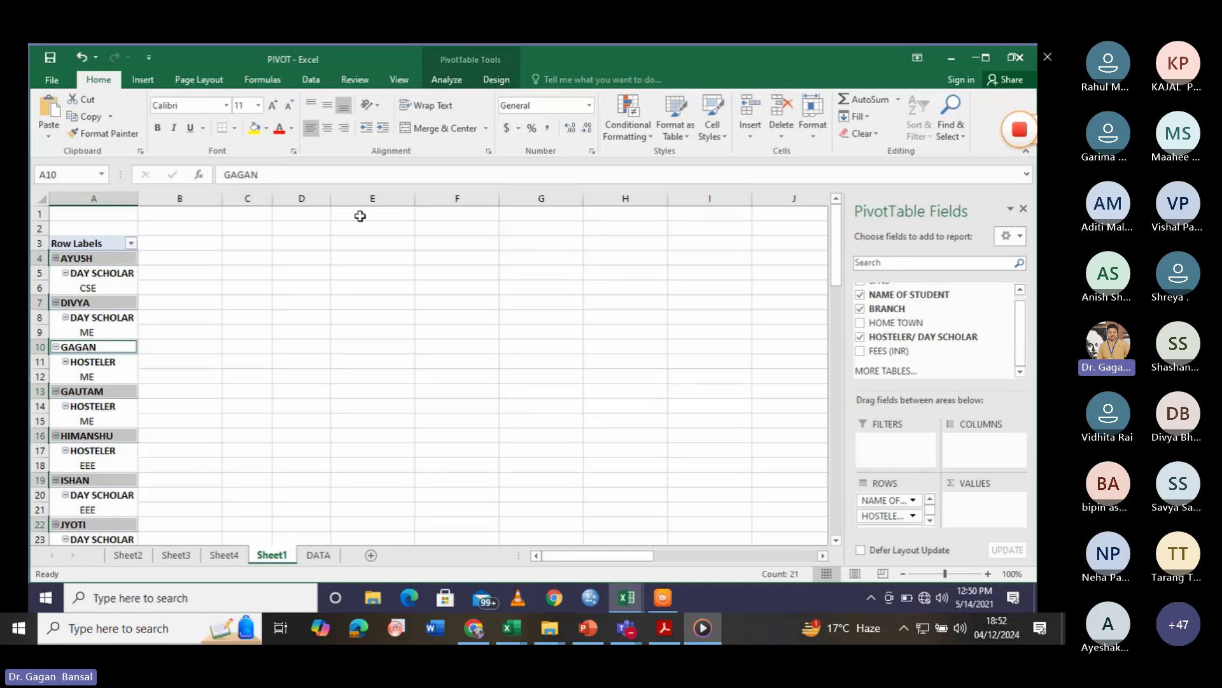
- Refresh the pivot table on Sheet1 to pick up the changed source data
click(446, 79)
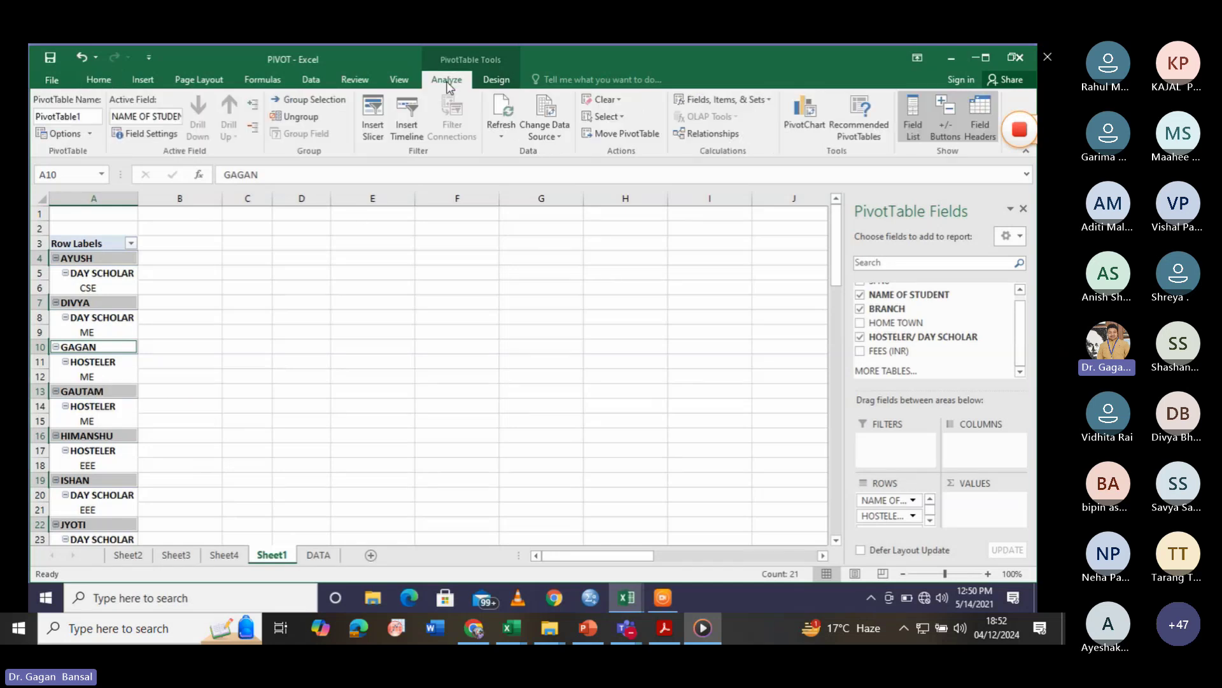
click(501, 108)
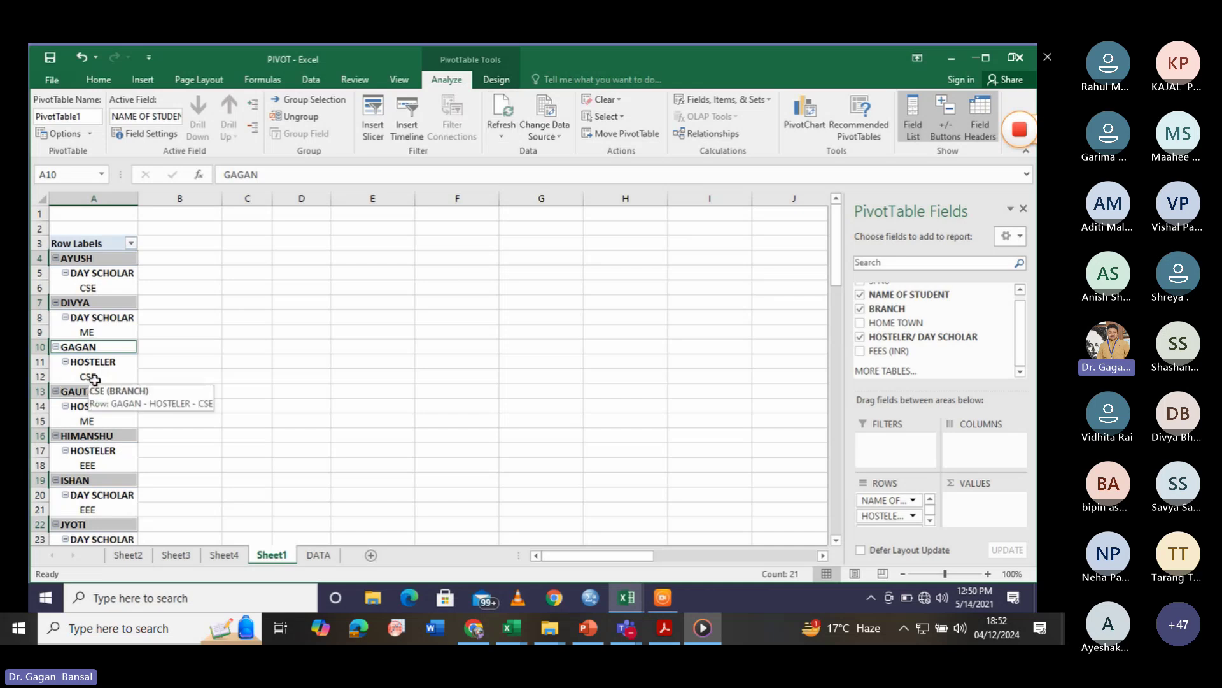
- On the DATA sheet, add the column header "YES/ NO" in G2, beside FEES (INR)
click(318, 555)
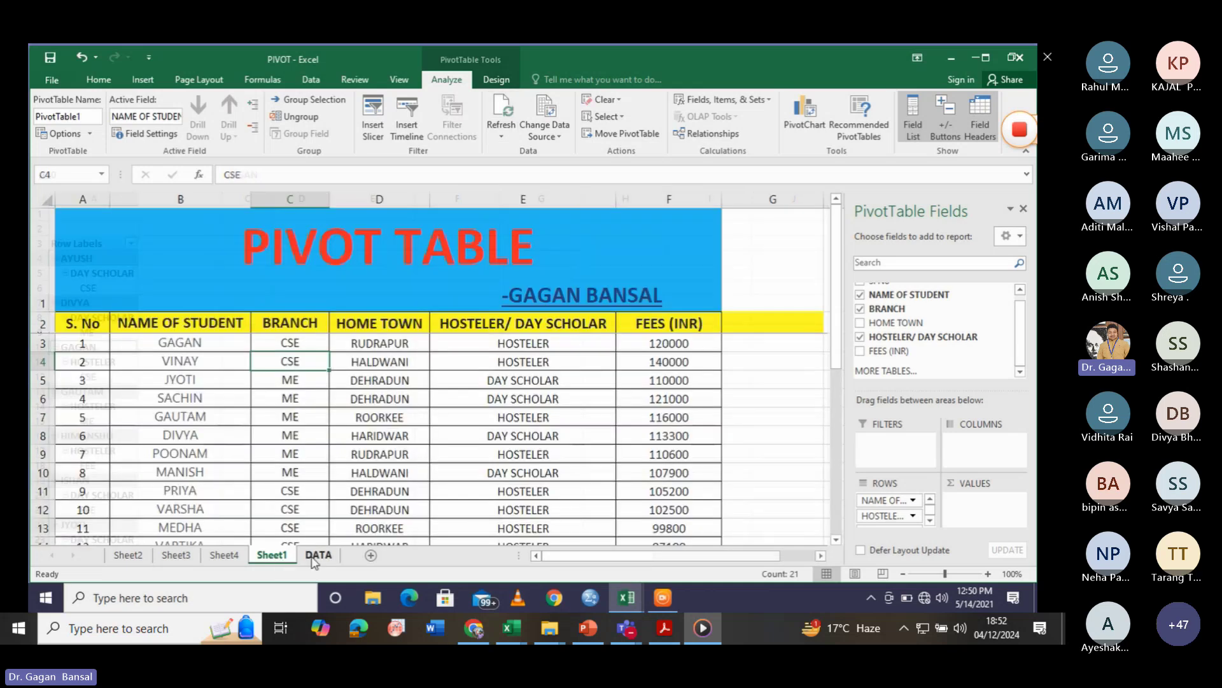
click(758, 324)
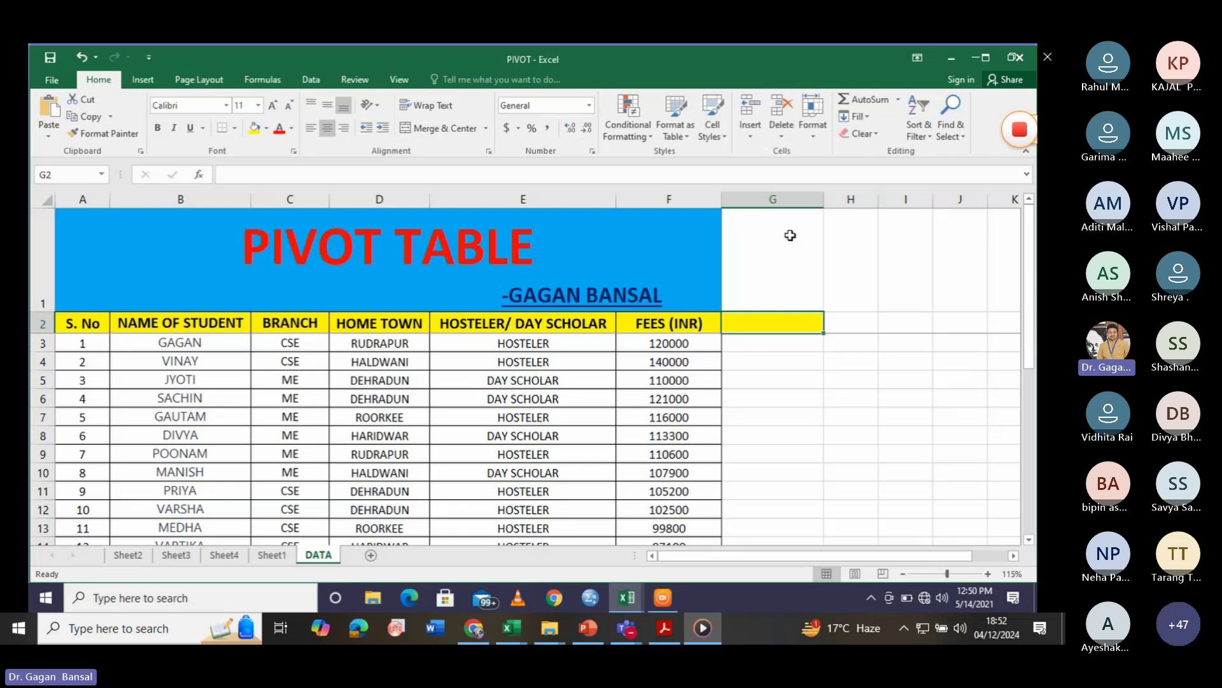
text(YES)
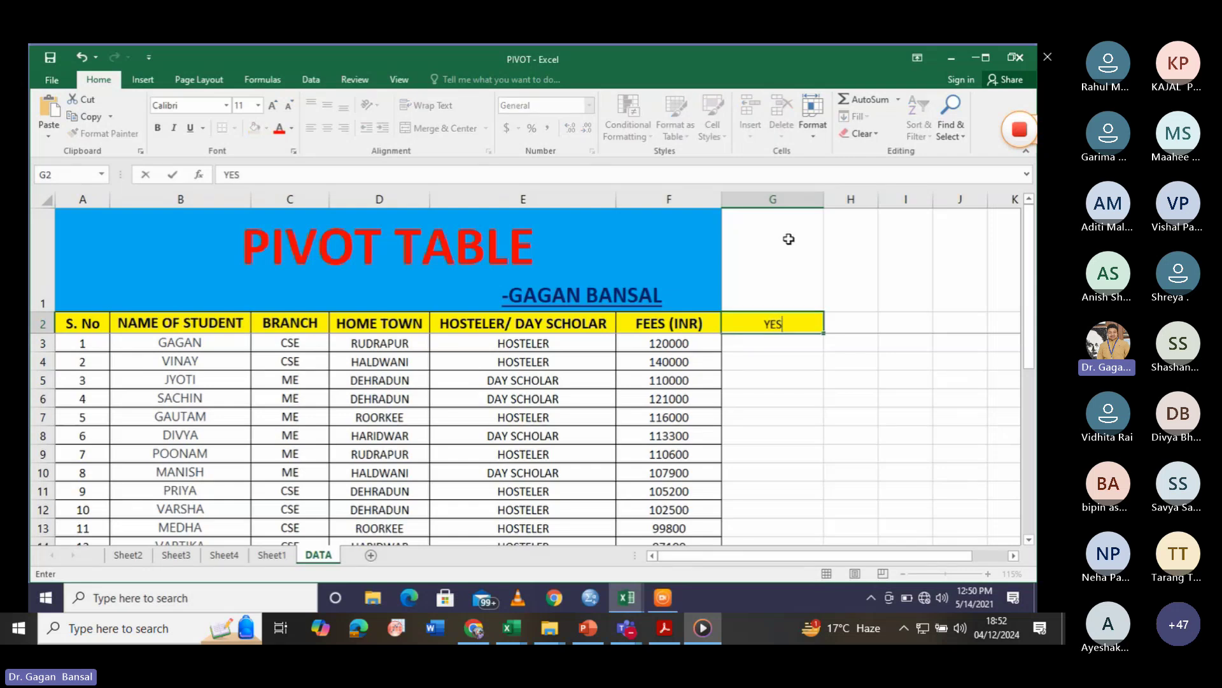
text(/ NO)
click(745, 354)
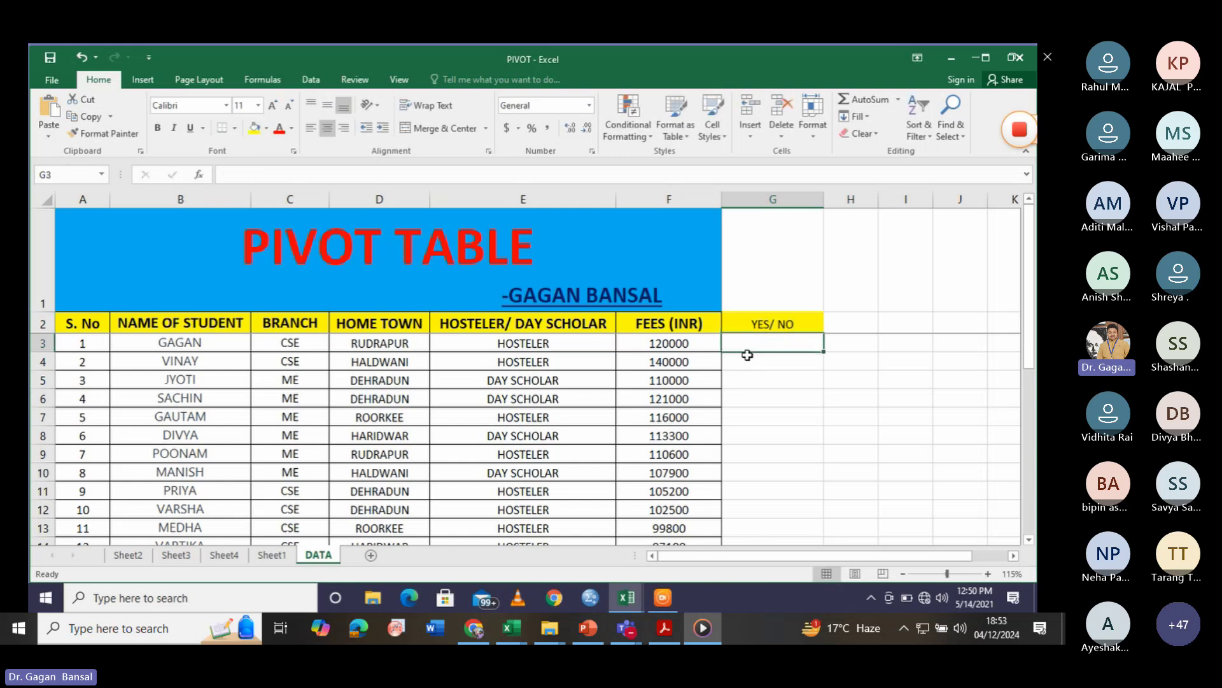
- Fill the new column for all 21 students (G3:G23) with the repeating sequence A, B, C, D
text(Y)
key(Return)
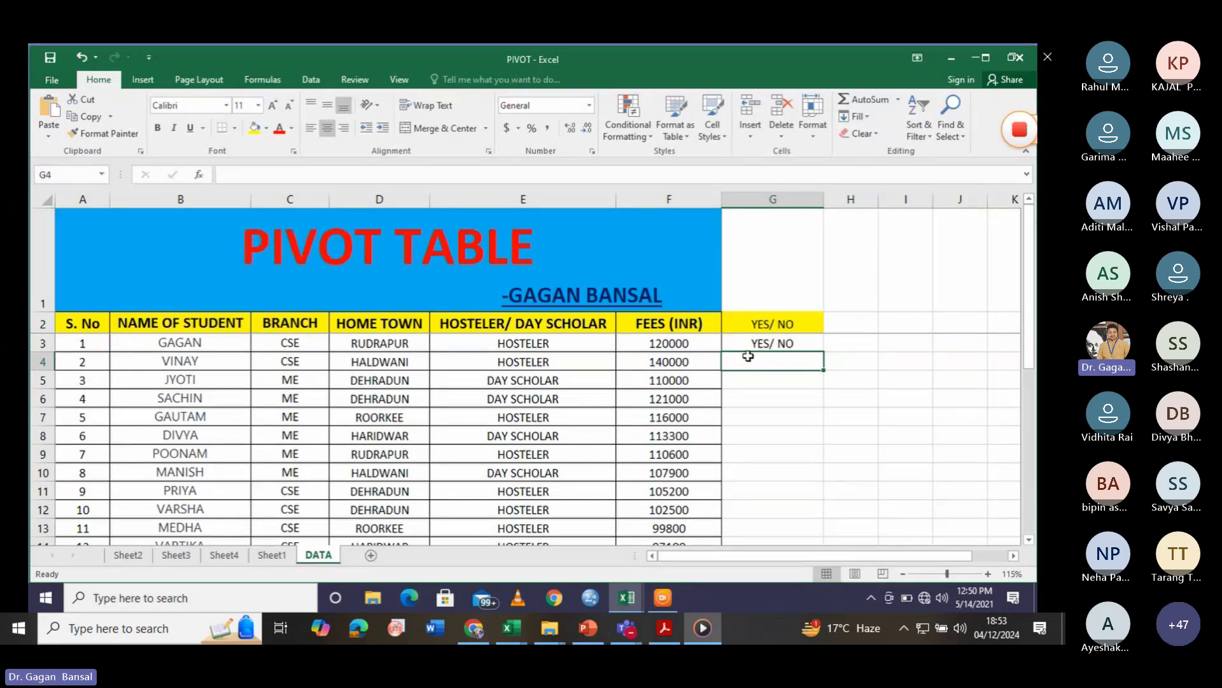
click(751, 351)
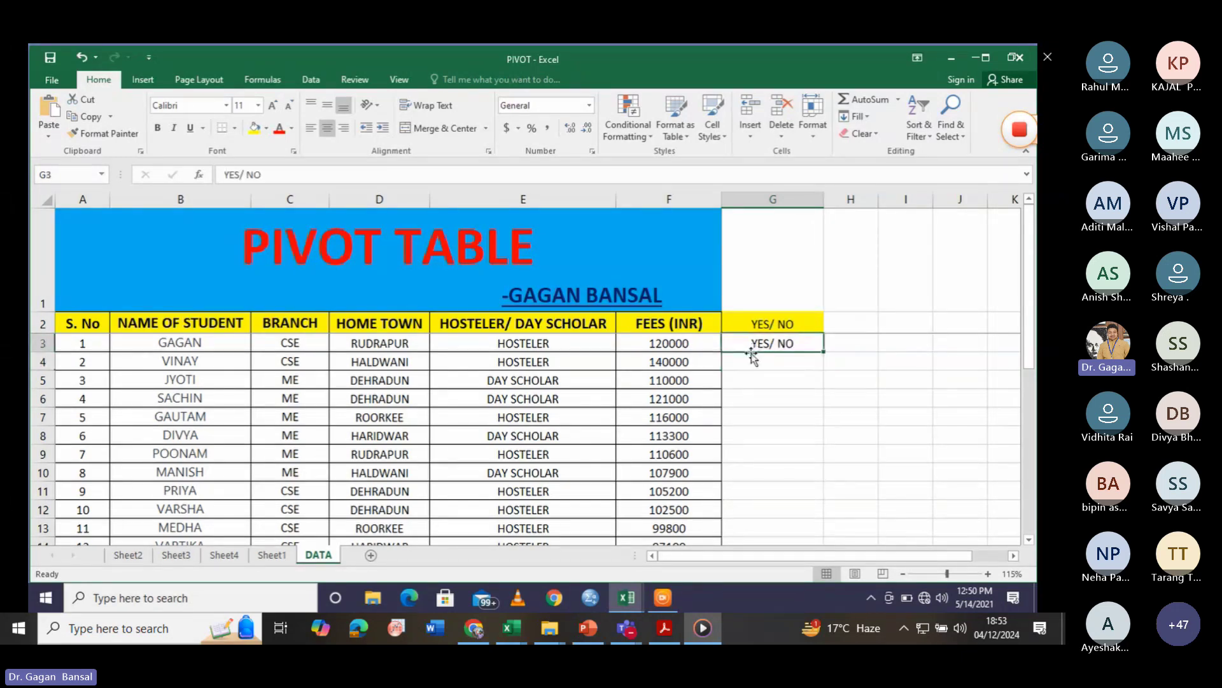
text(A)
key(Return)
text(B)
key(Return)
text(C)
key(Return)
text(D)
key(Return)
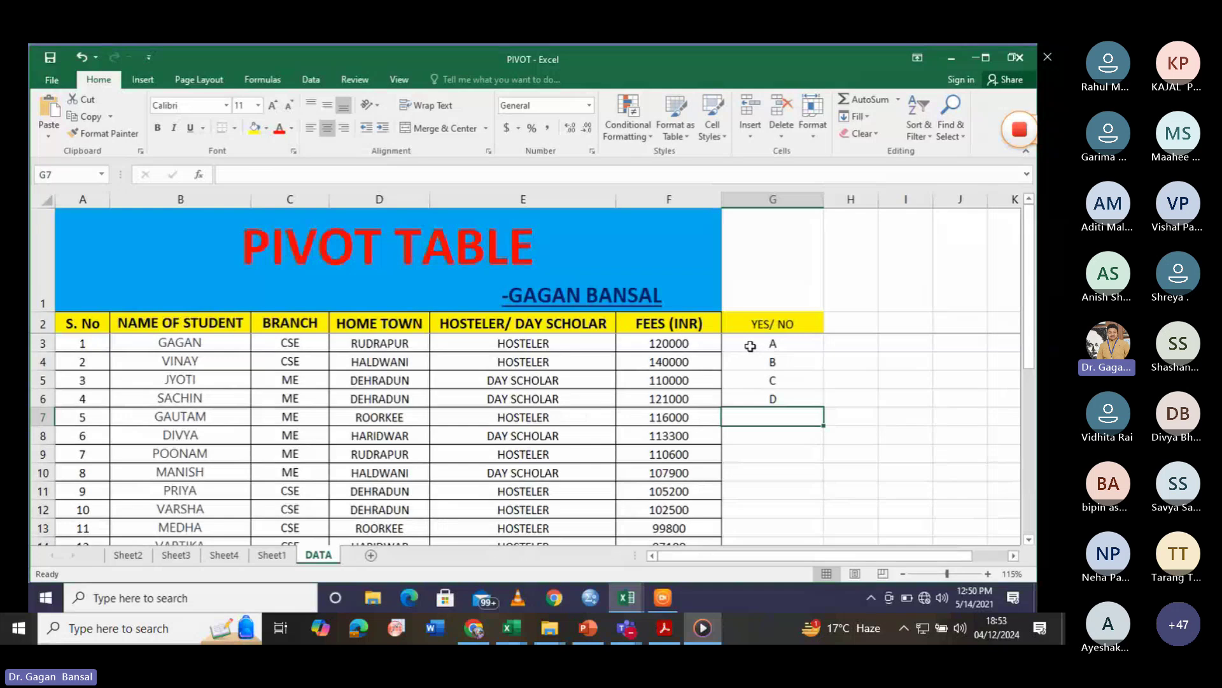
text(A)
key(Return)
text(B)
key(Return)
text(C)
key(Return)
text(D)
key(Return)
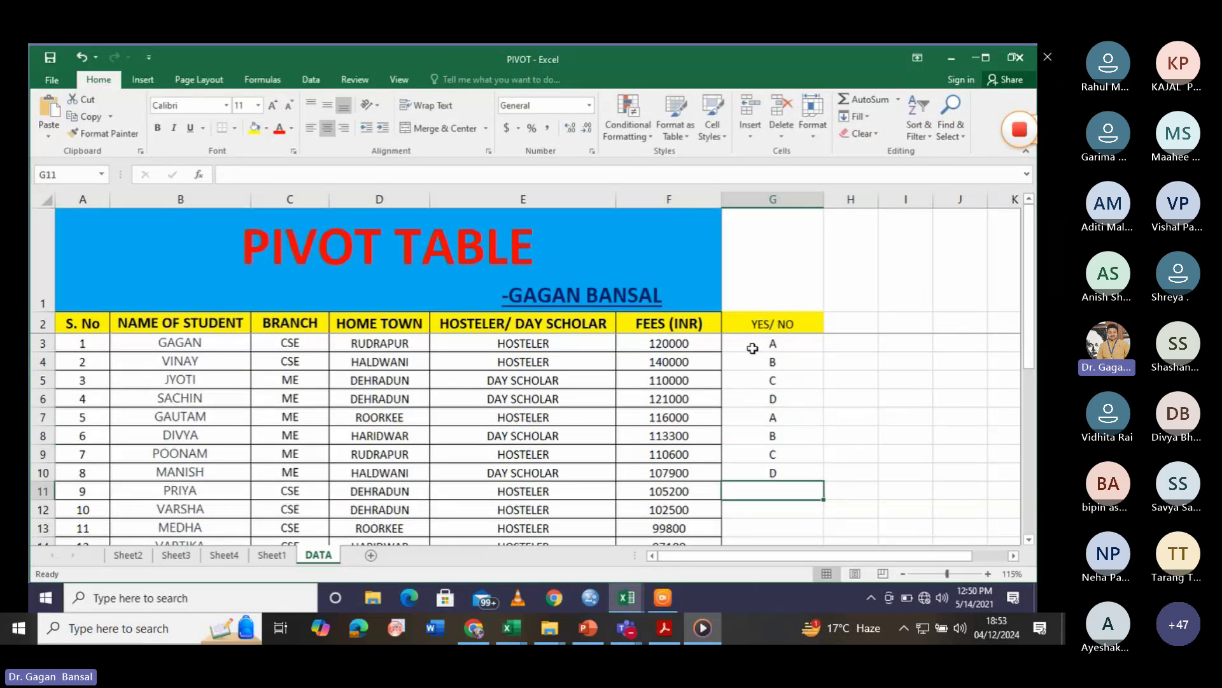
text(A)
key(Return)
text(B)
key(Return)
text(C)
key(Return)
text(D)
key(Return)
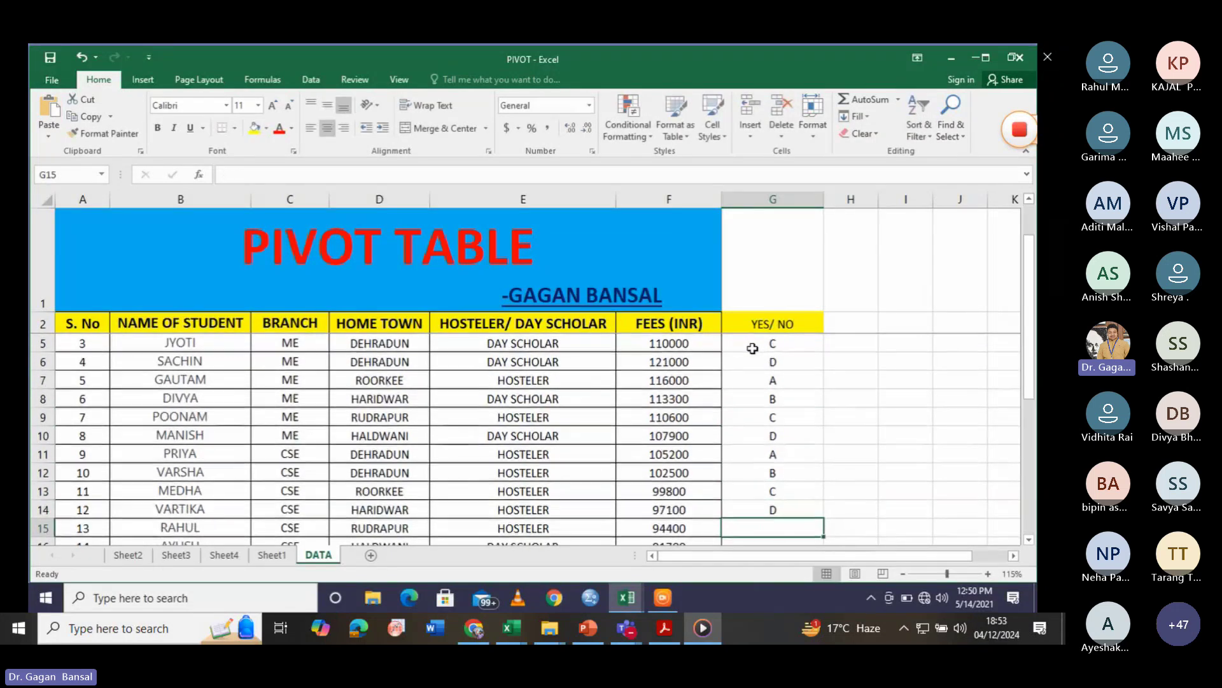
text(A)
key(Return)
text(B)
key(Return)
text(C)
key(Return)
text(D)
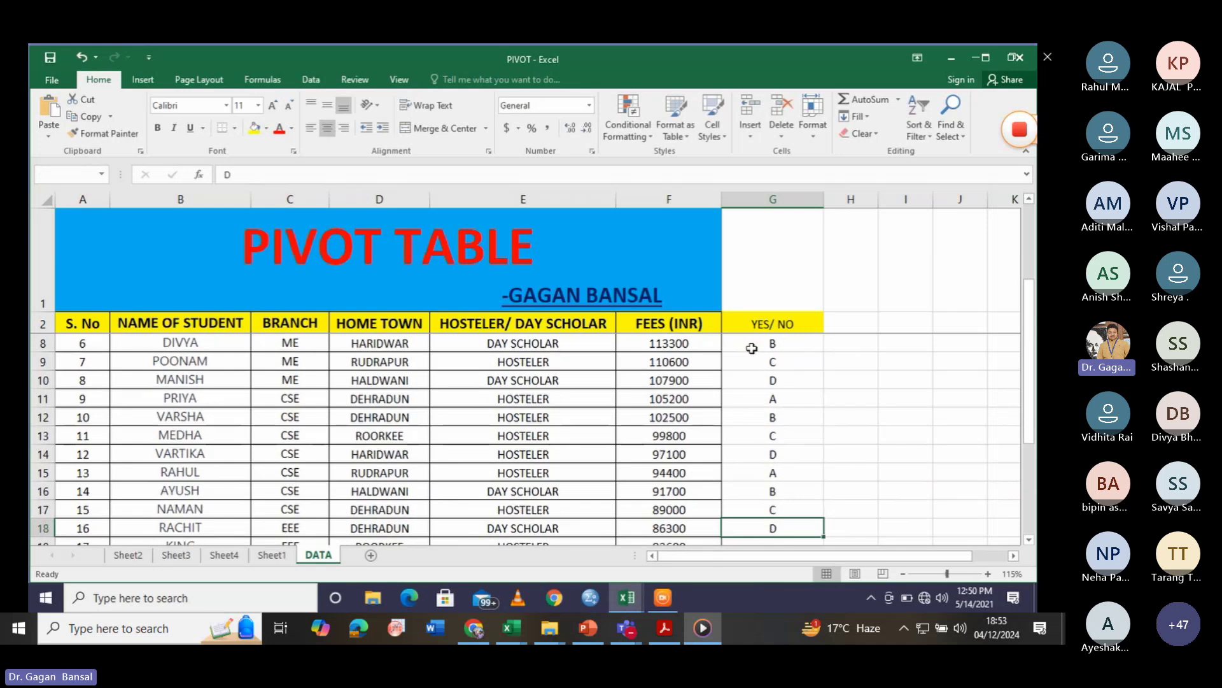
key(Return)
text(A)
key(Return)
text(B)
key(Return)
text(C)
key(Return)
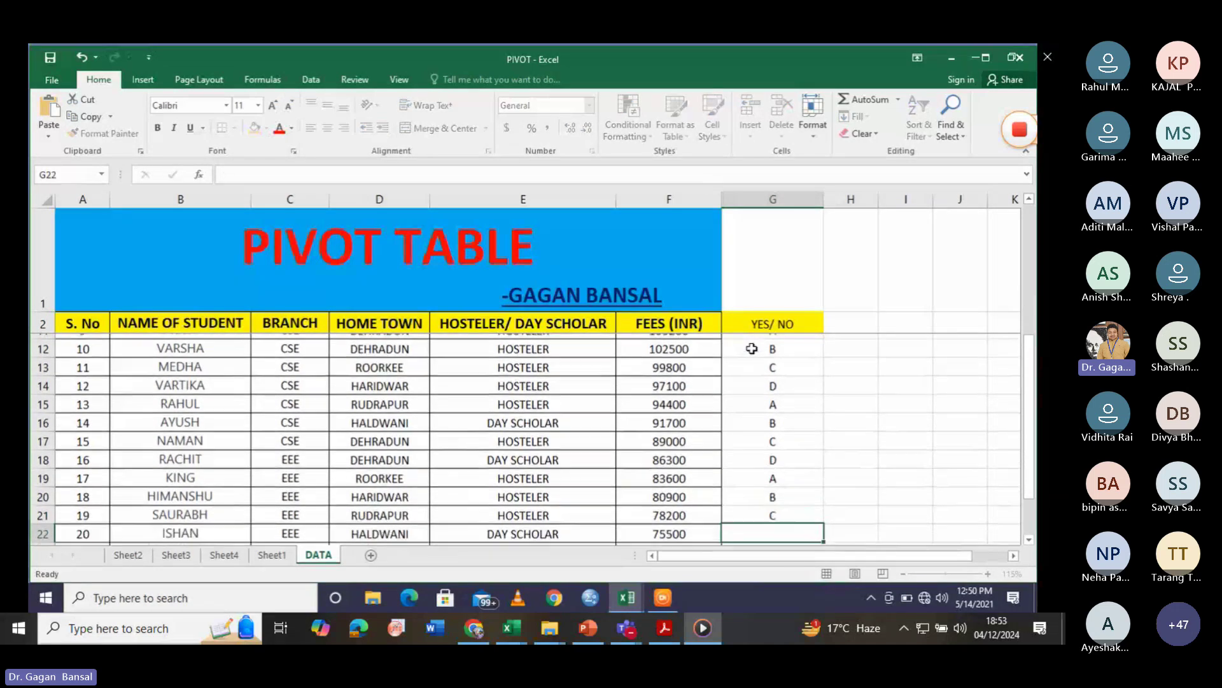
text(D)
key(Return)
text(A)
key(Return)
text(B)
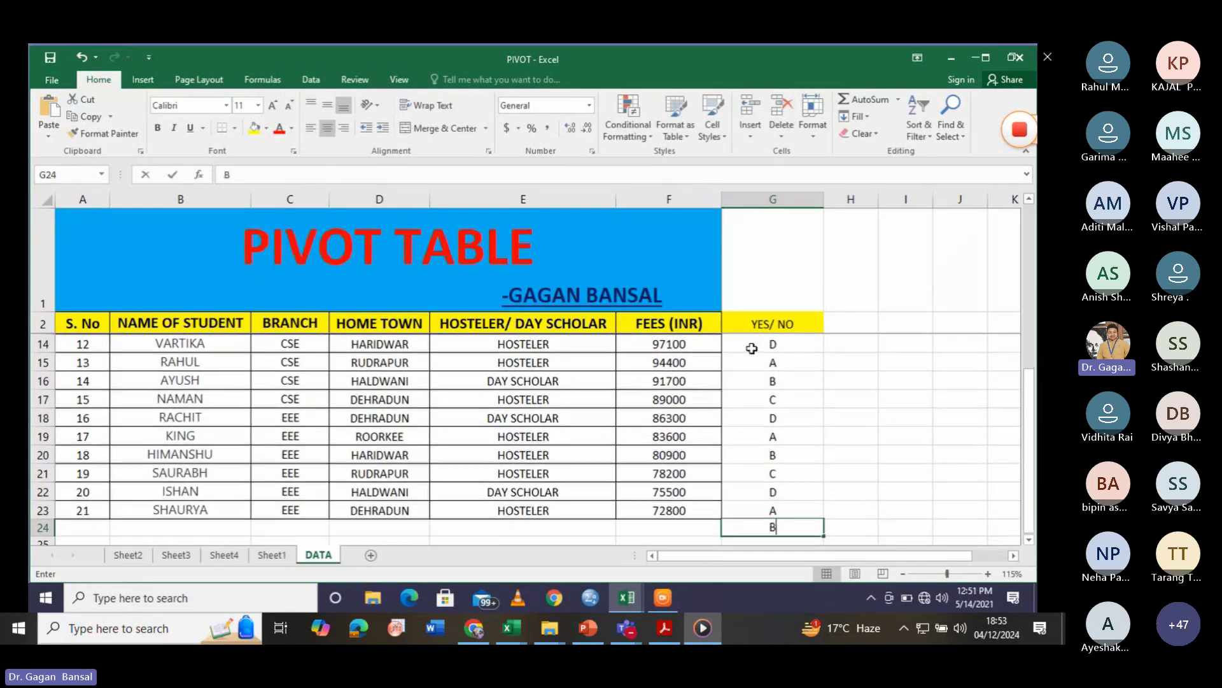
key(Return)
text(CD)
key(Up)
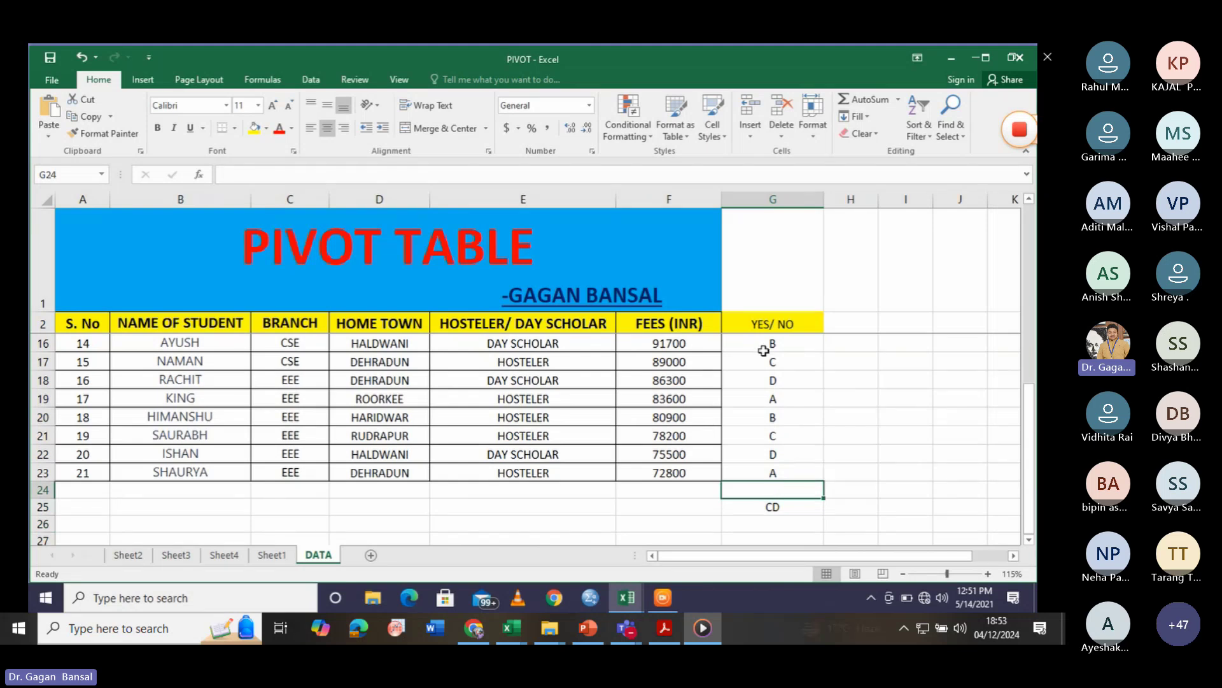
click(783, 509)
key(Delete)
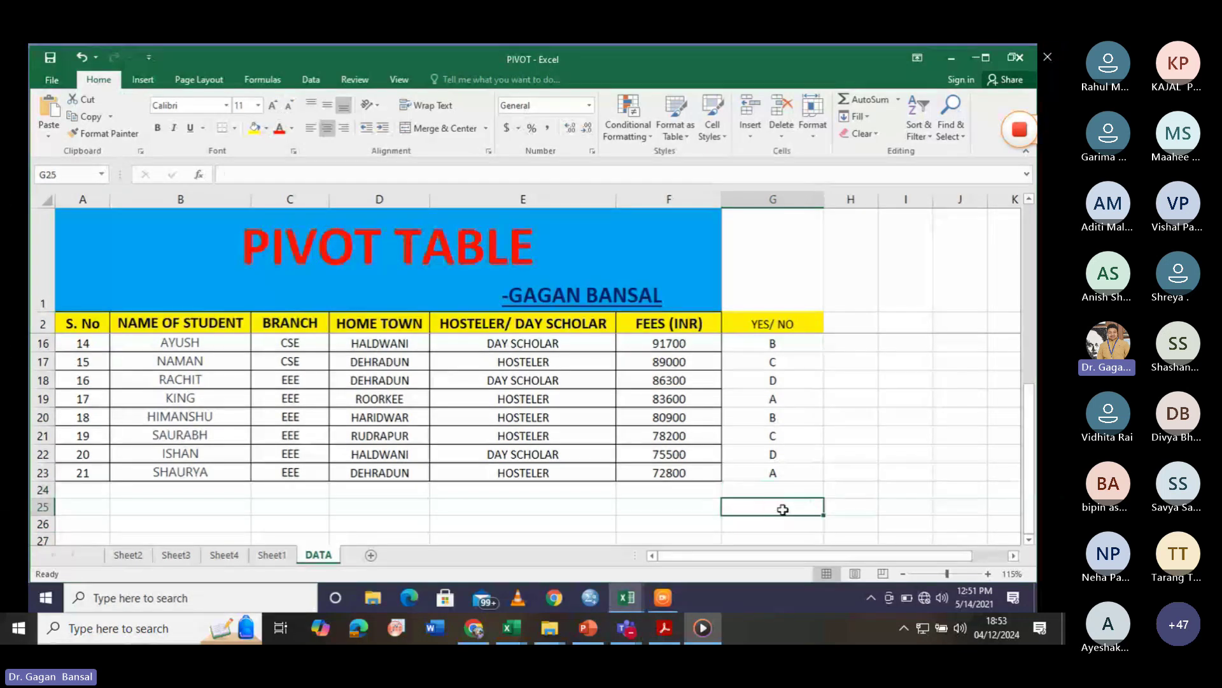
double_click(776, 471)
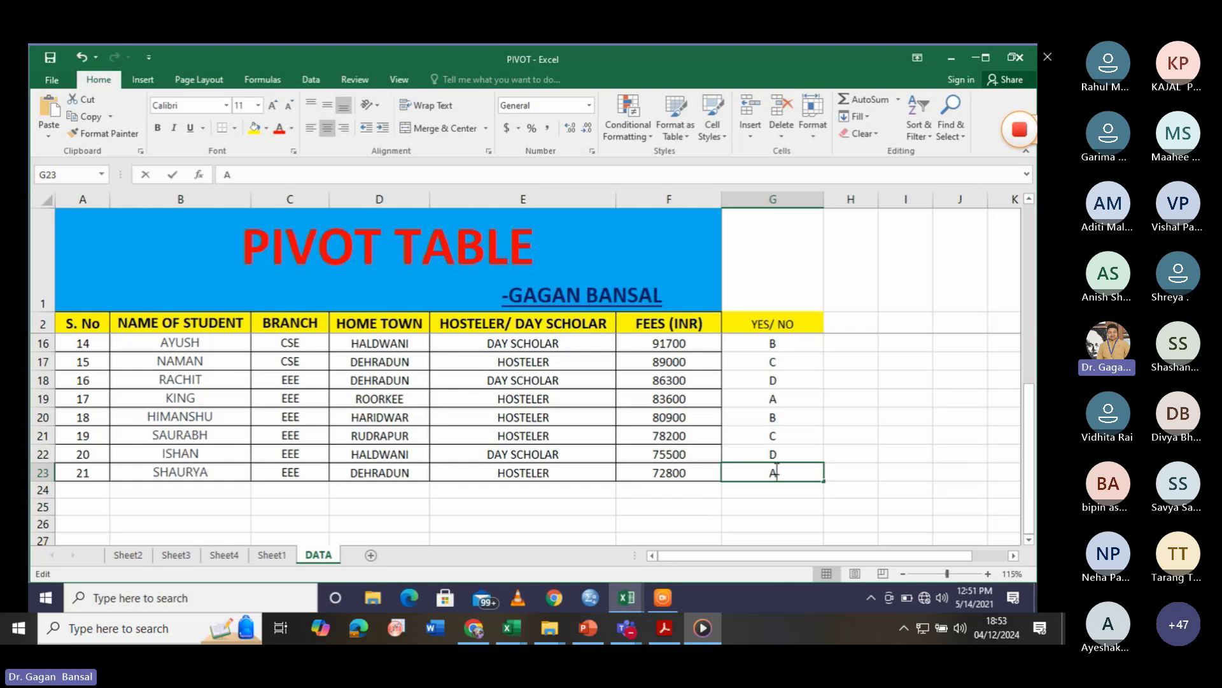
scroll(767, 394, up, 4)
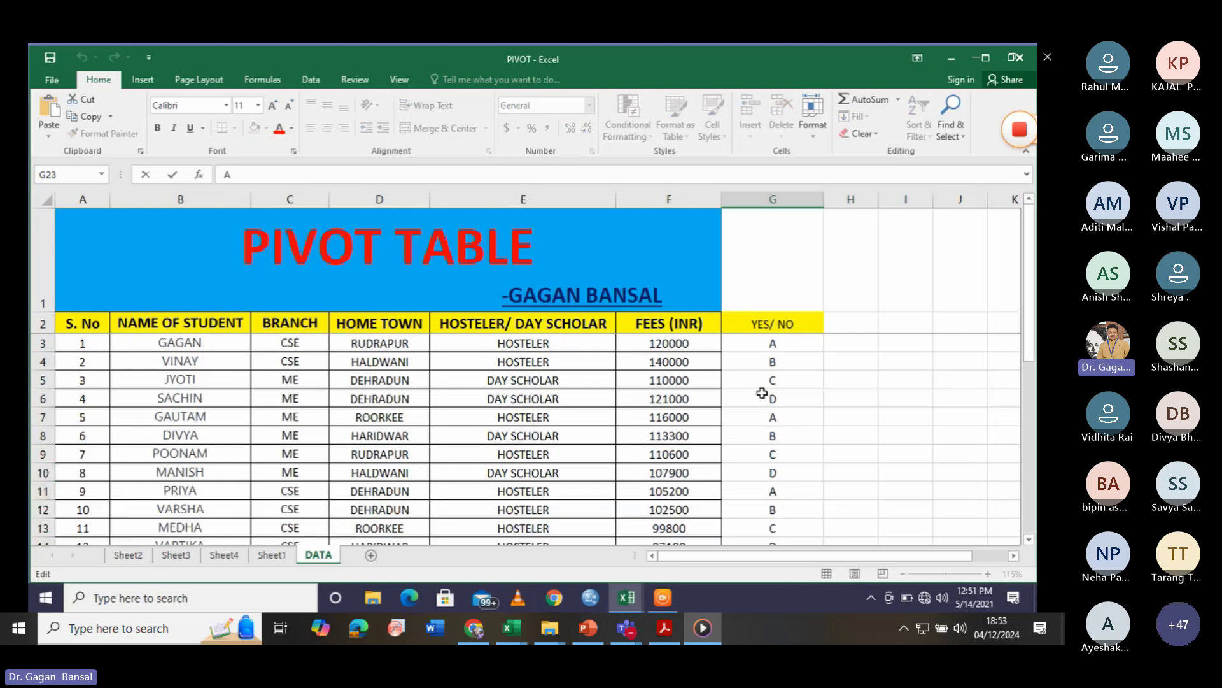
drag(767, 328, 785, 563)
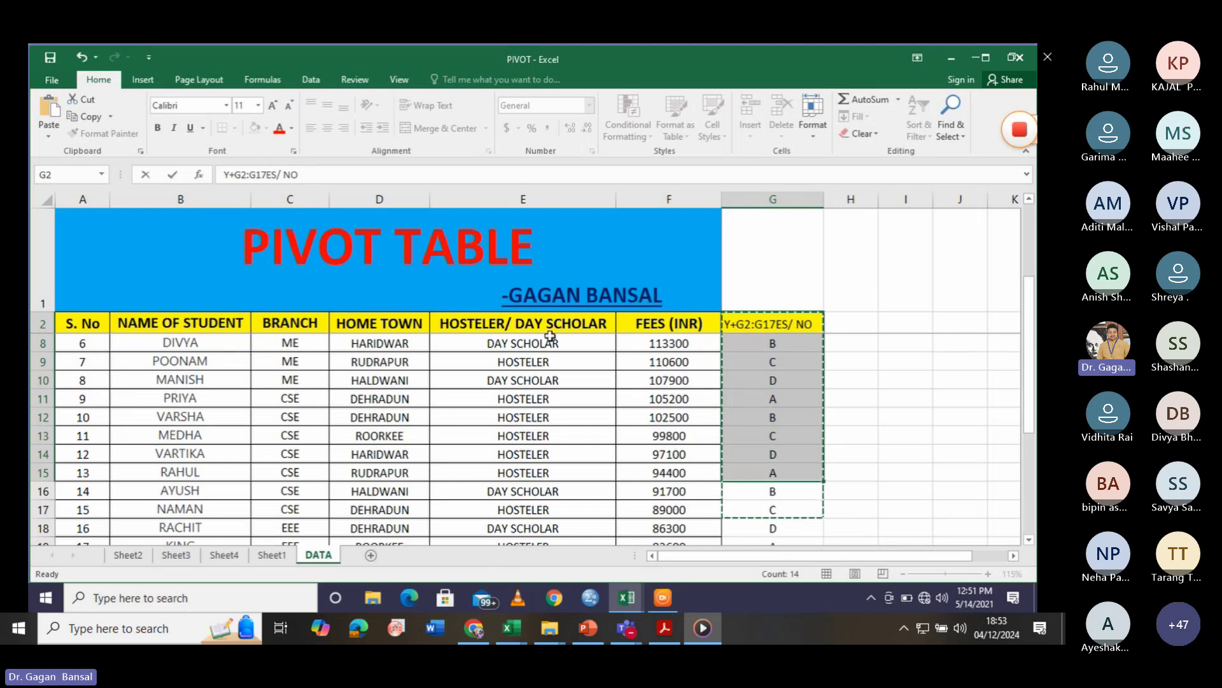
scroll(796, 414, up, 2)
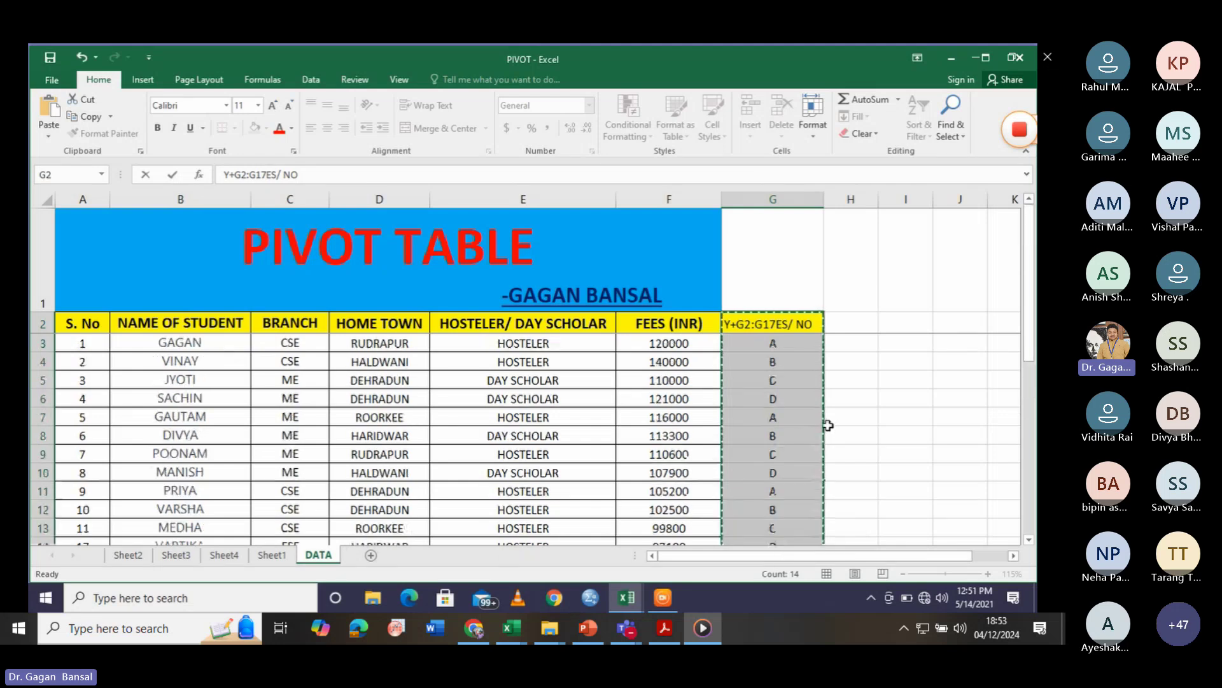
click(873, 417)
- Replace the garbled header in G2 with "YES/NO"
click(751, 325)
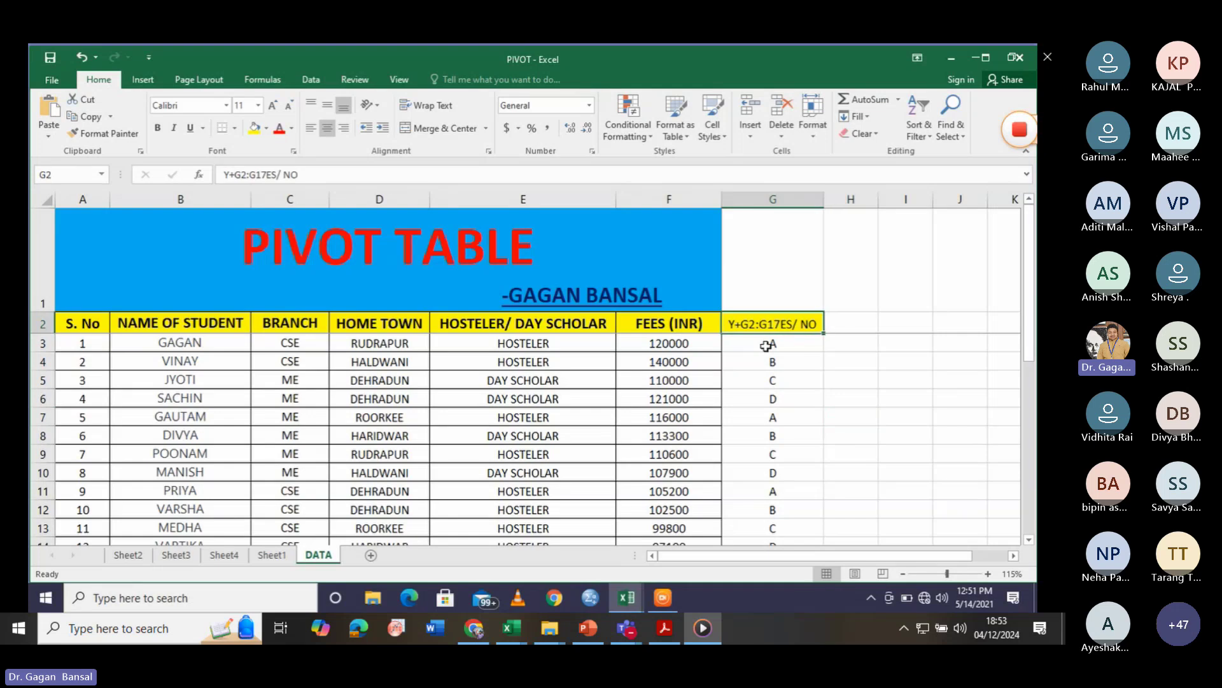
text(YES)
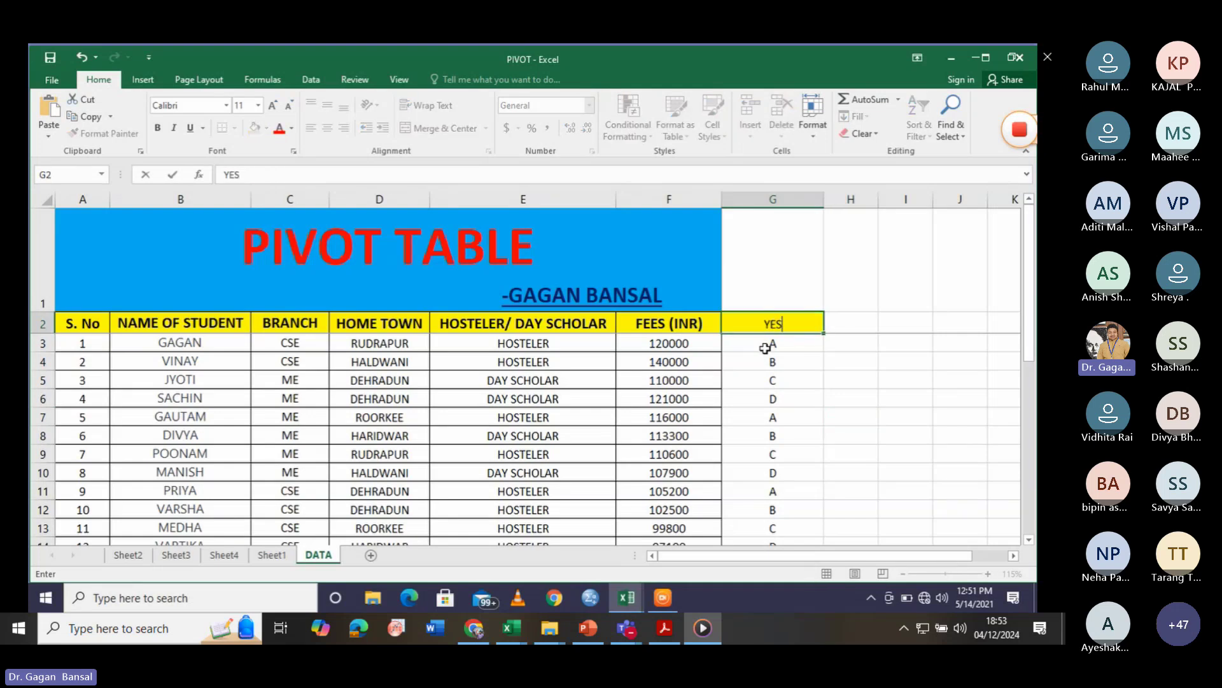
text(/NO)
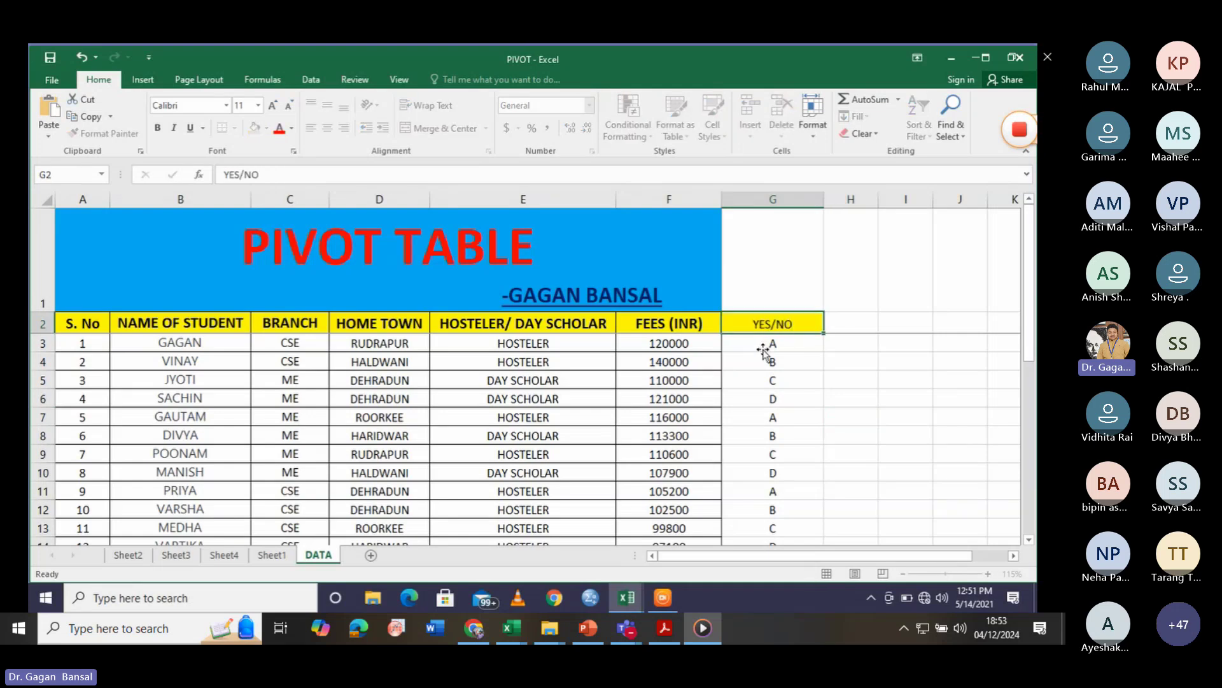
key(Return)
- Apply all borders to the YES/NO column from the header to the last student row (G2:G23)
drag(749, 321, 757, 380)
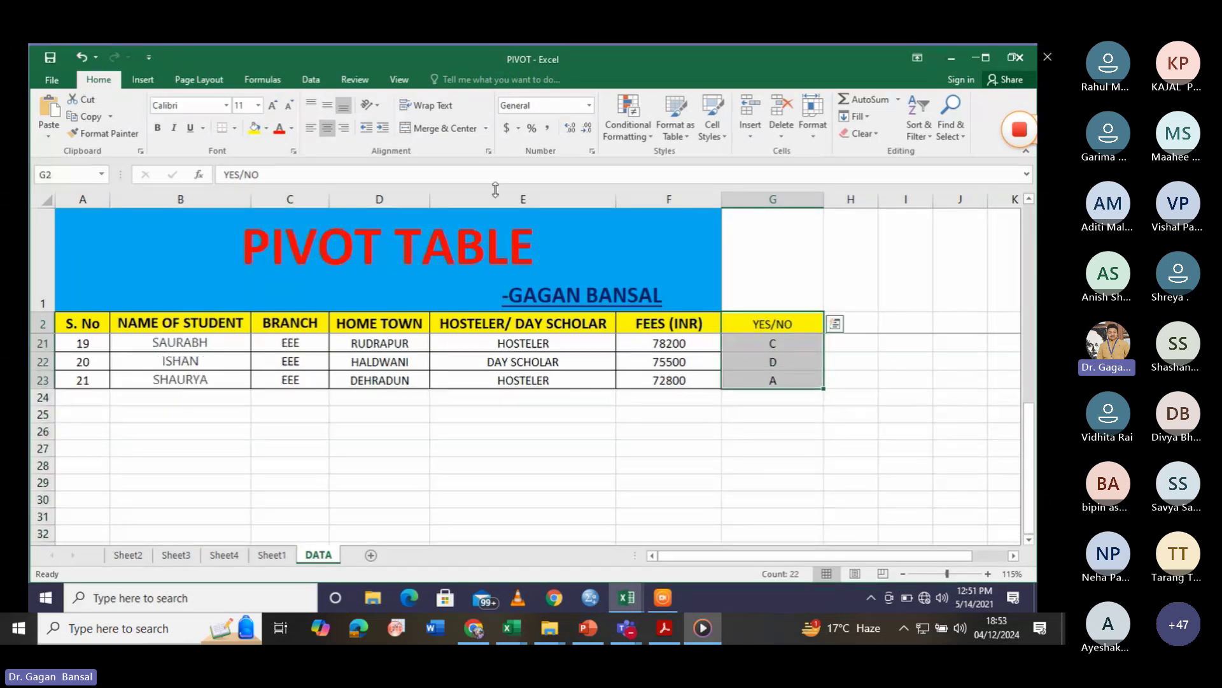
click(234, 128)
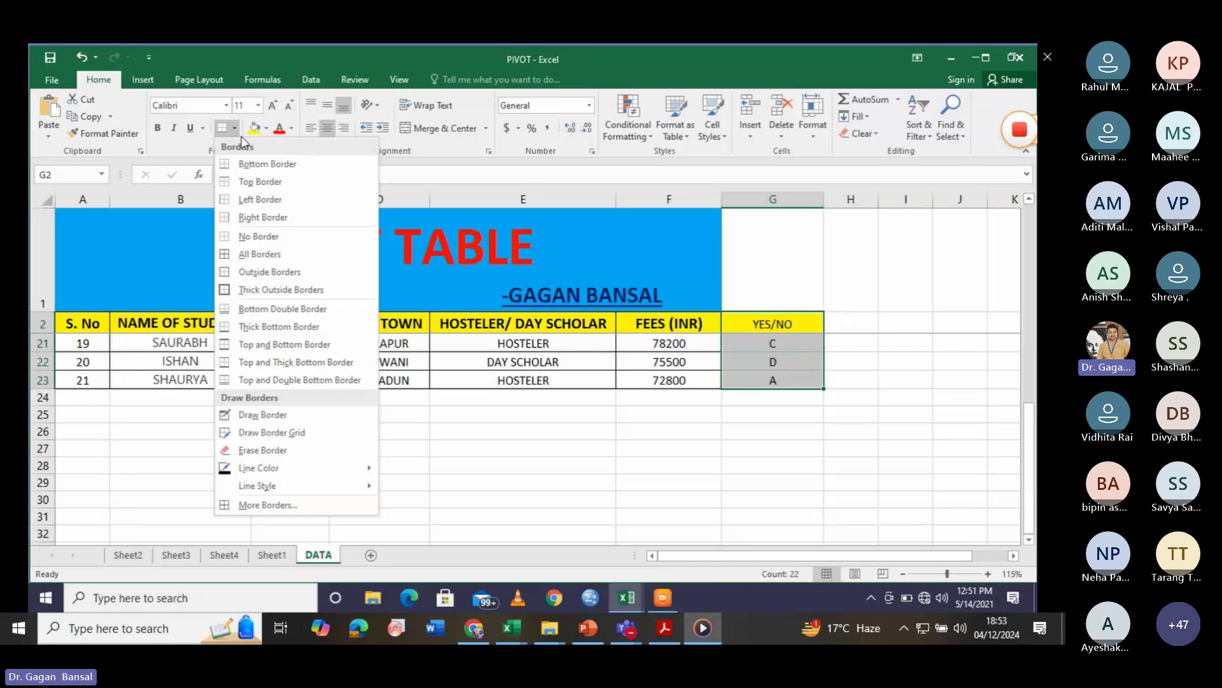
click(254, 252)
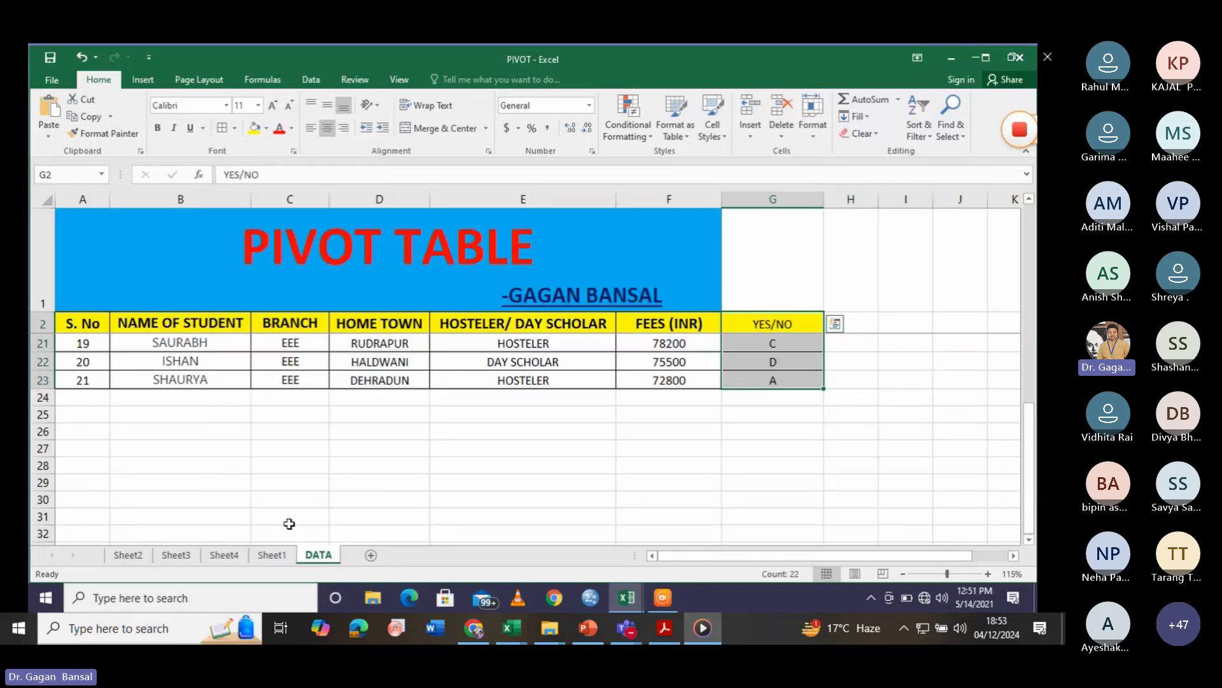
- Change the data source of the pivot table on Sheet1 to DATA!$A$2:$G$23 and add the YES/NO field to its rows
click(272, 555)
mouse_move(774, 407)
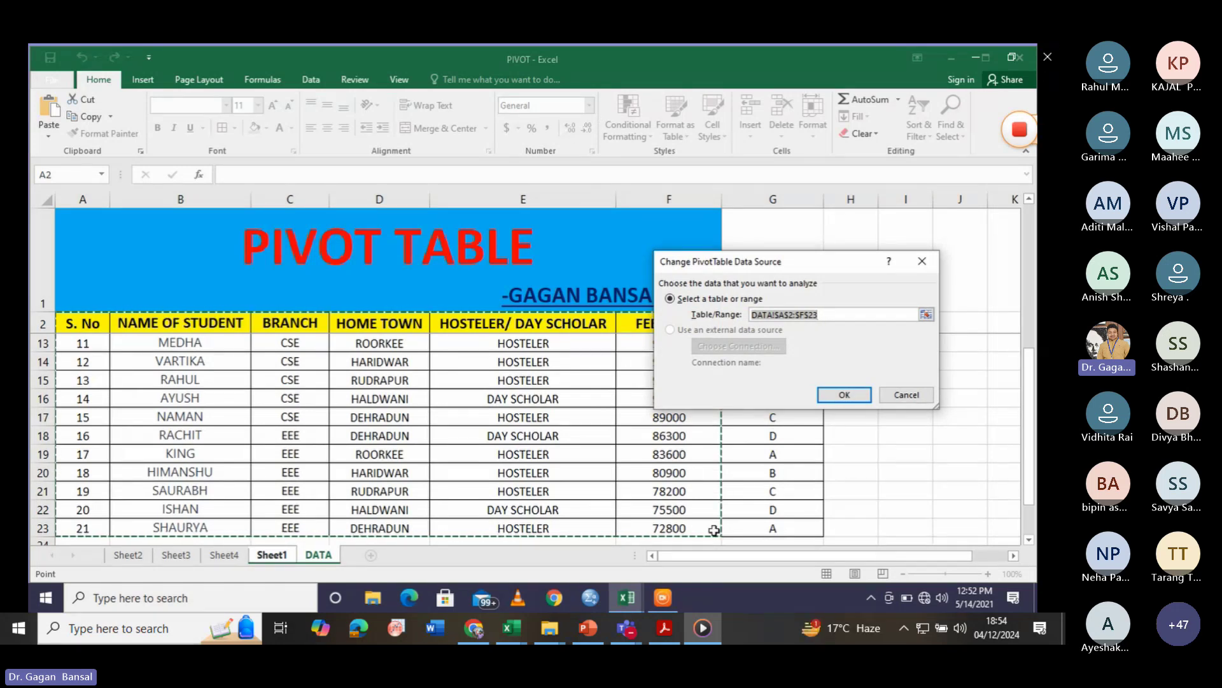
drag(82, 323, 793, 486)
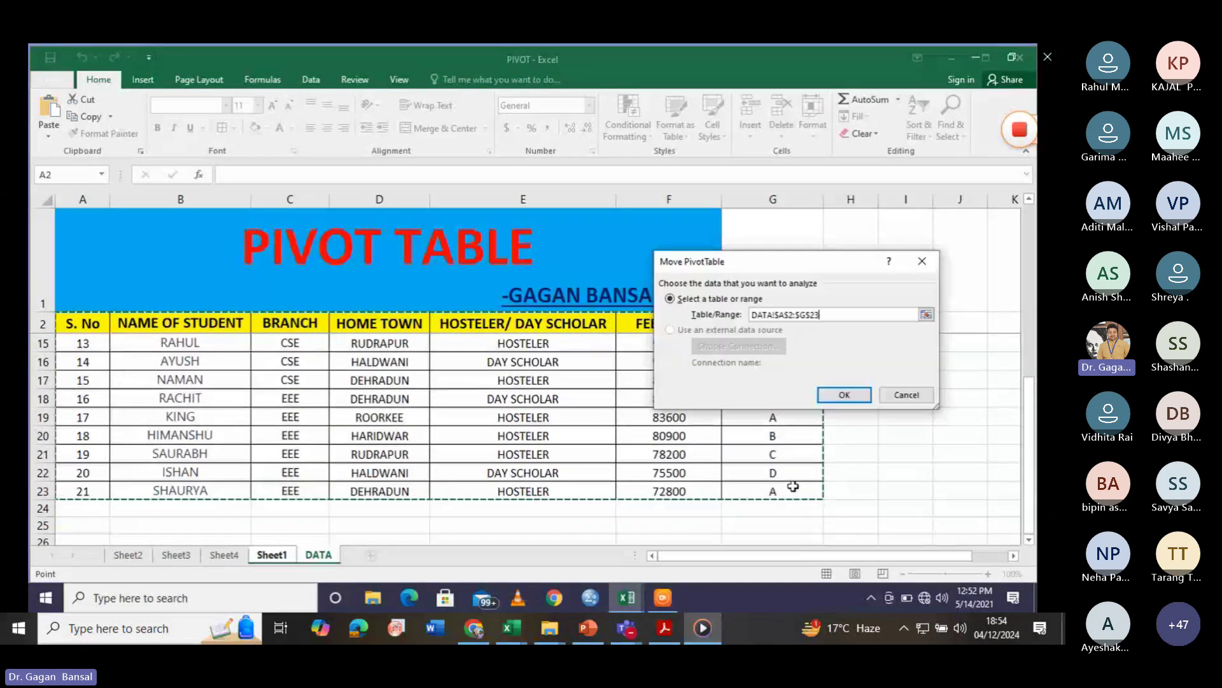
click(841, 395)
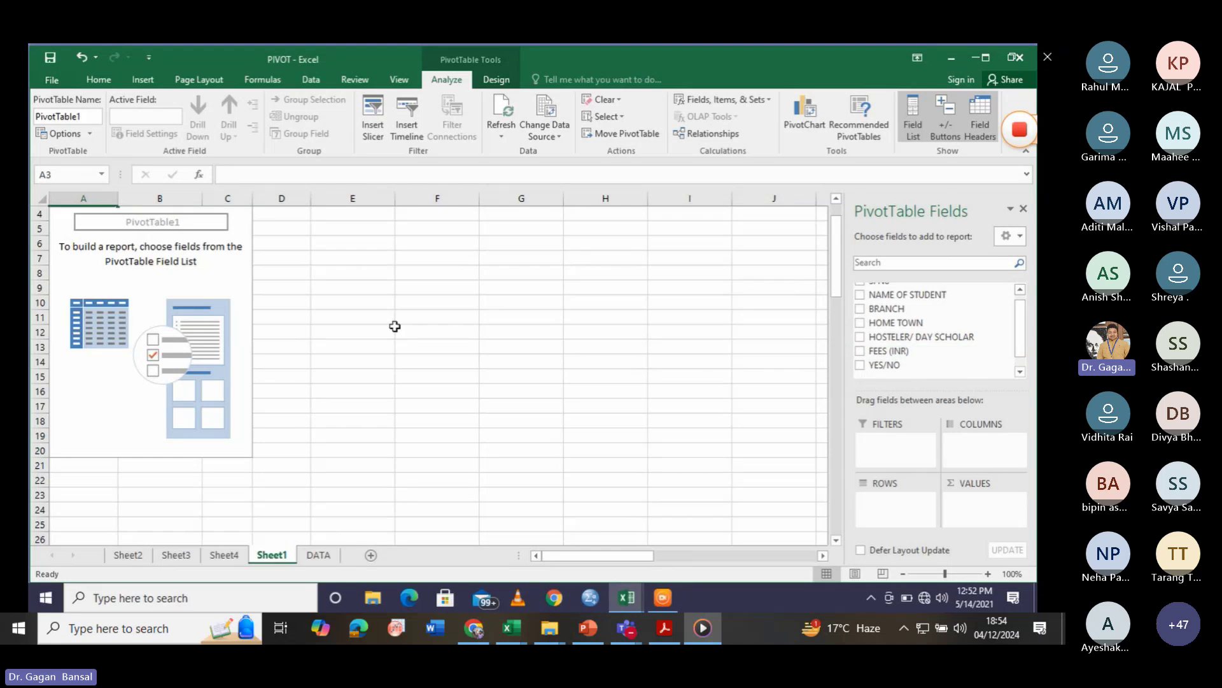
click(860, 365)
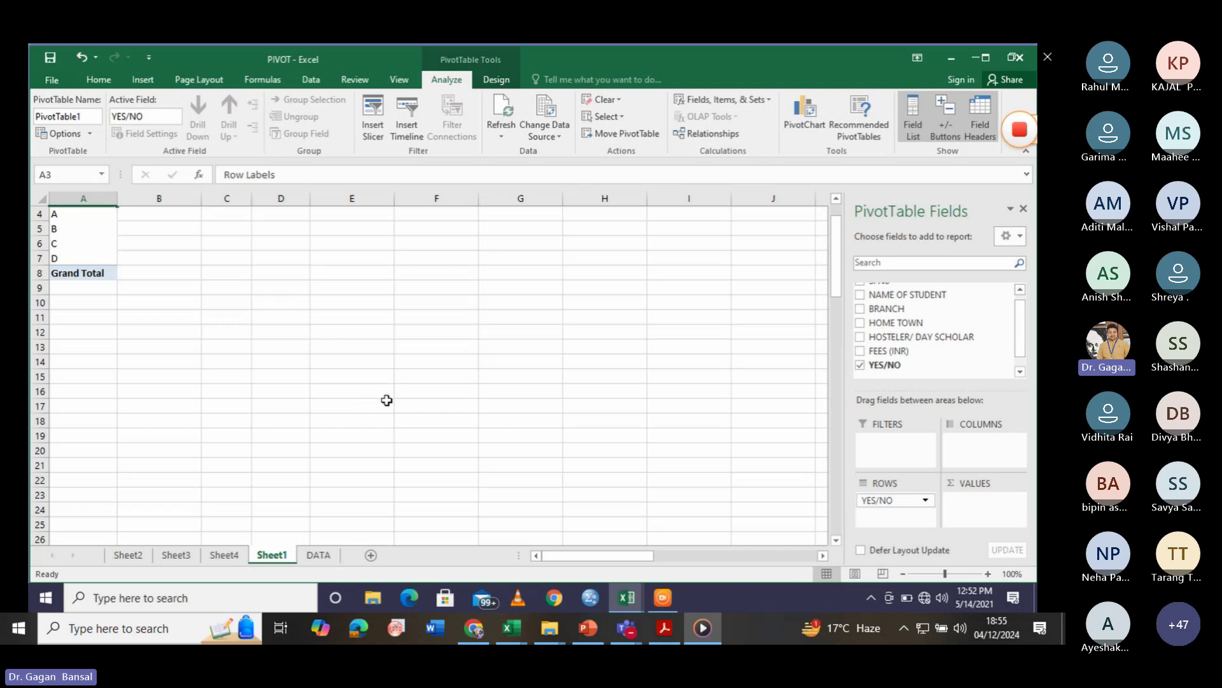
- View the source table on the DATA sheet from its first student row
click(316, 555)
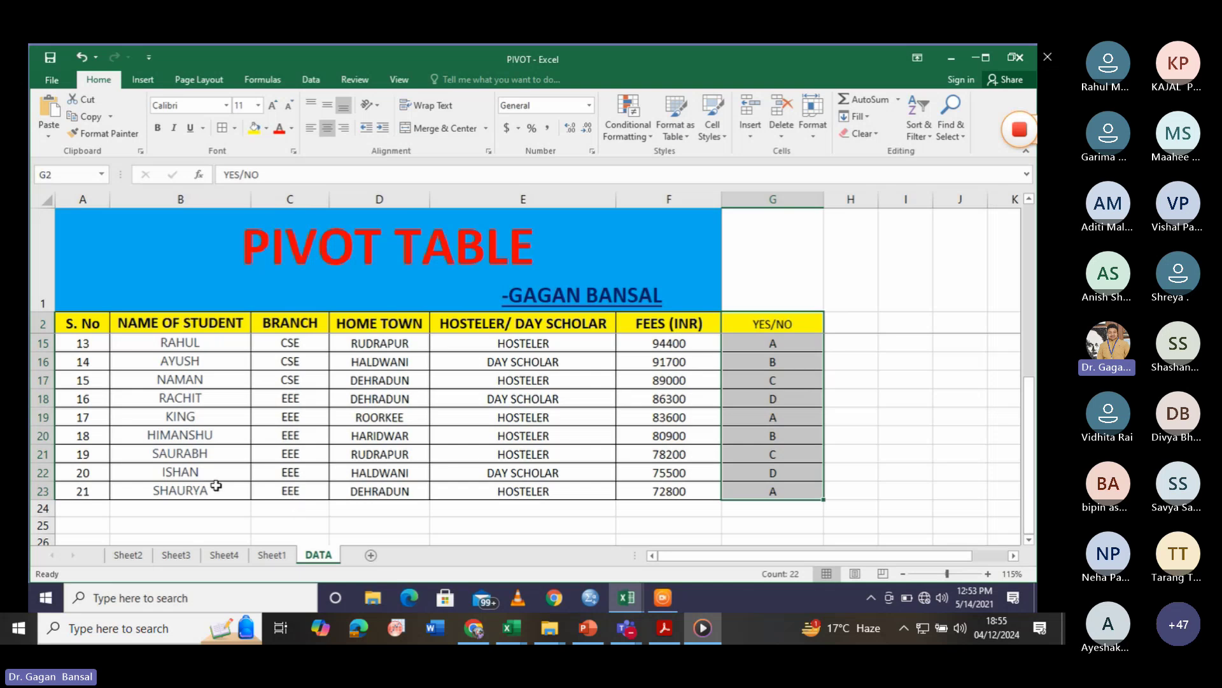
scroll(260, 479, up, 4)
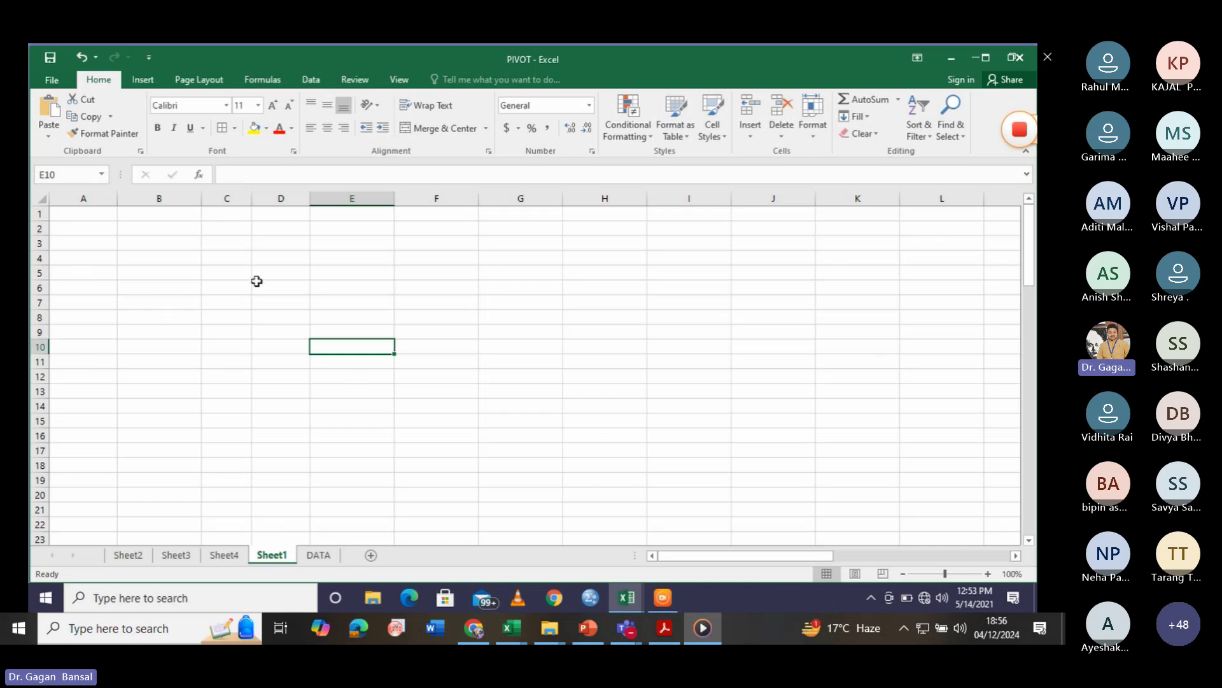
- Pause the "13 PIVOT TABLE" video in Media Player
mouse_move(606, 453)
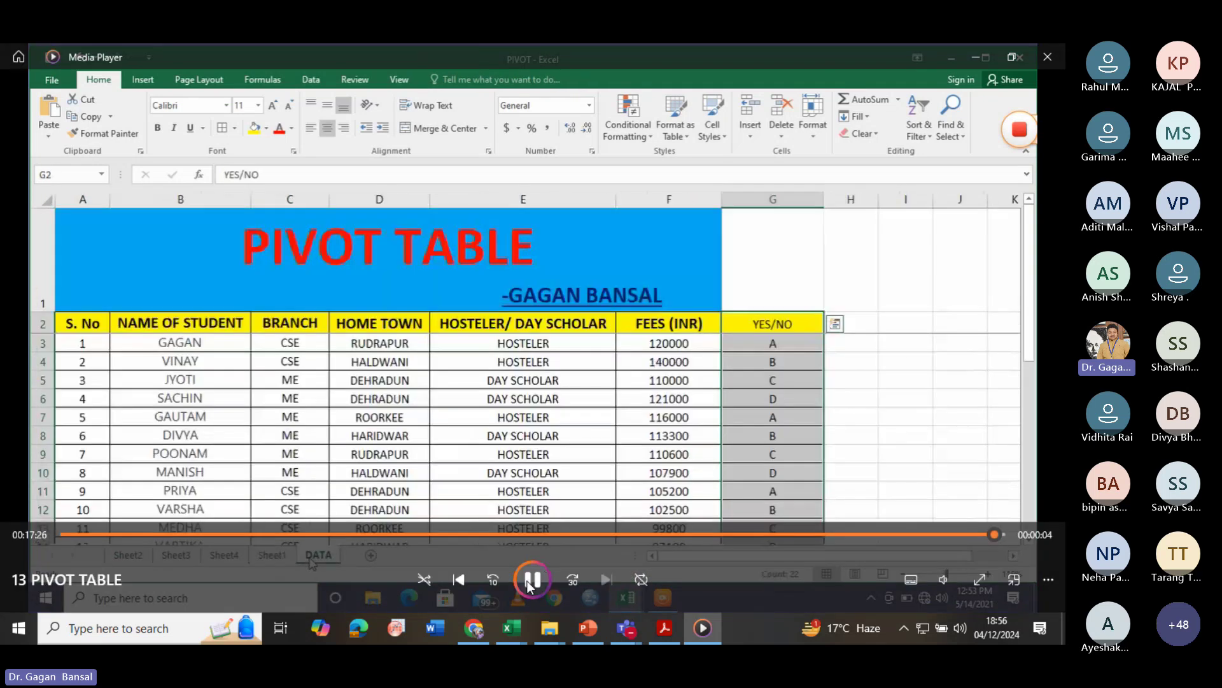
click(529, 579)
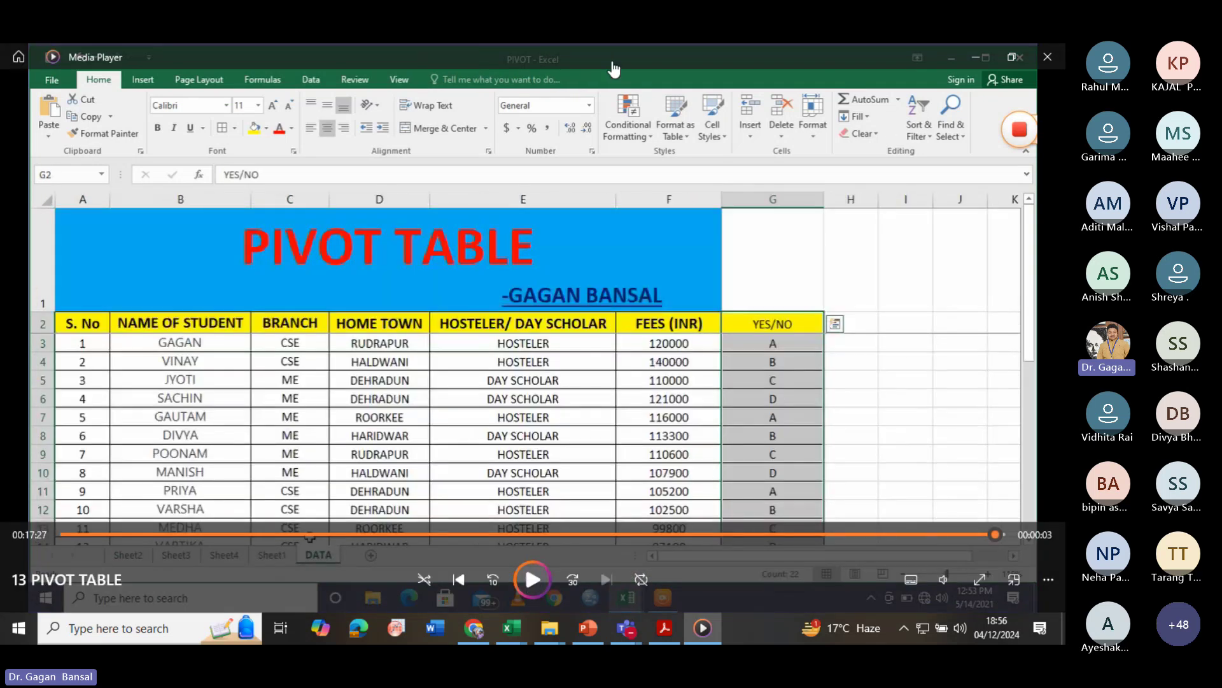
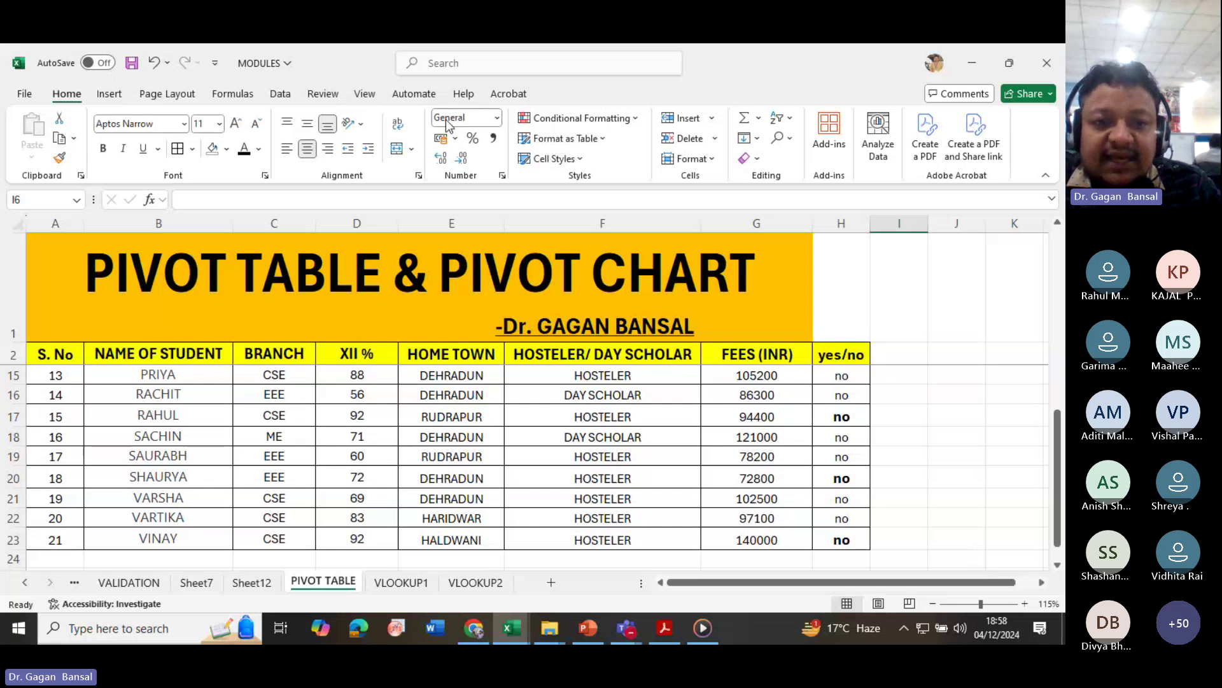
- Build the empty pivot table on Sheet12 with HOME TOWN as rows and the sum of FEES (INR) as values
click(252, 583)
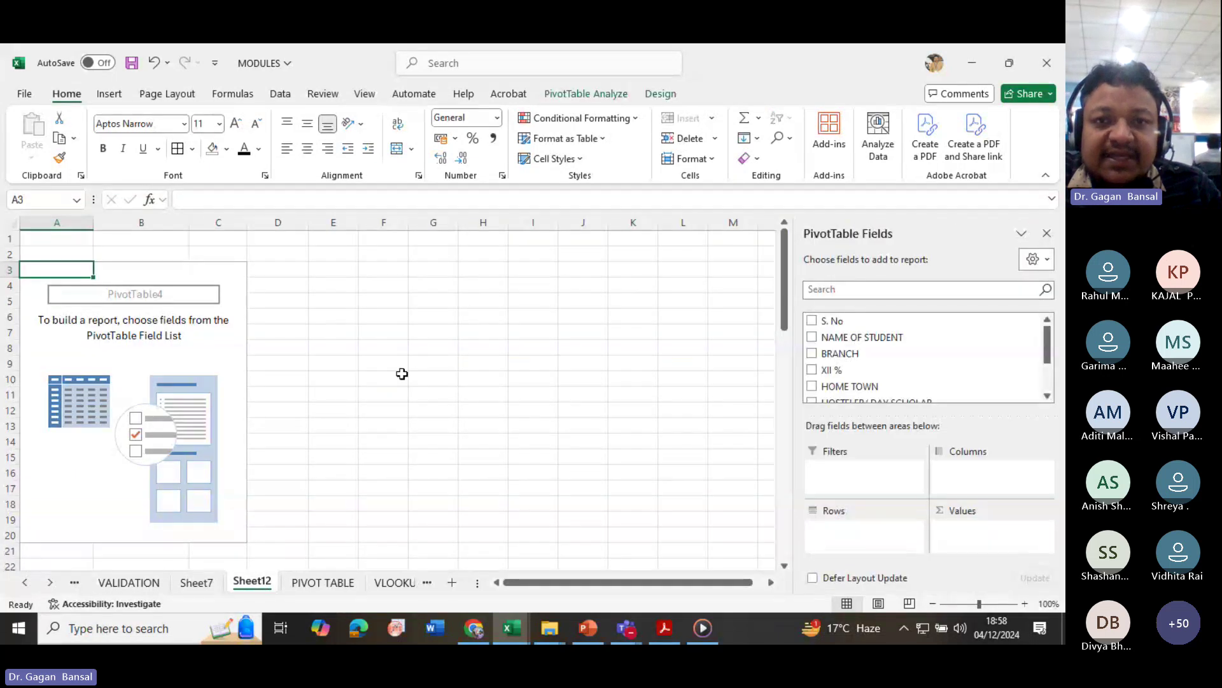
click(593, 147)
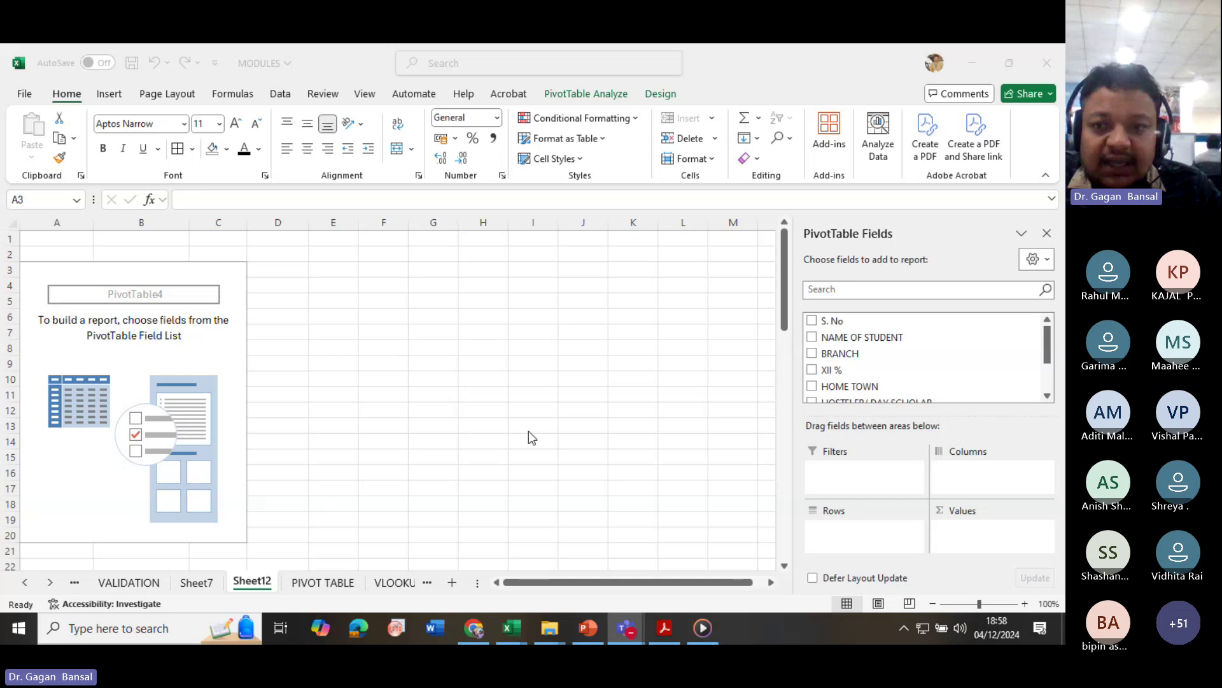
click(816, 389)
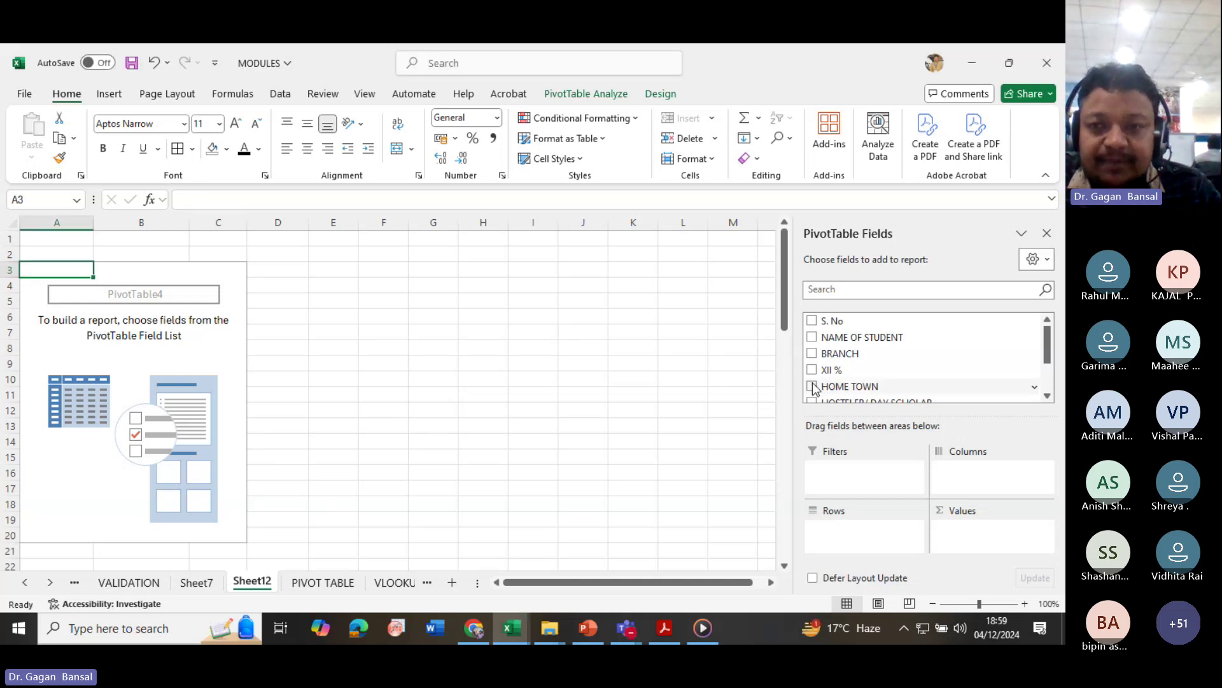
click(814, 387)
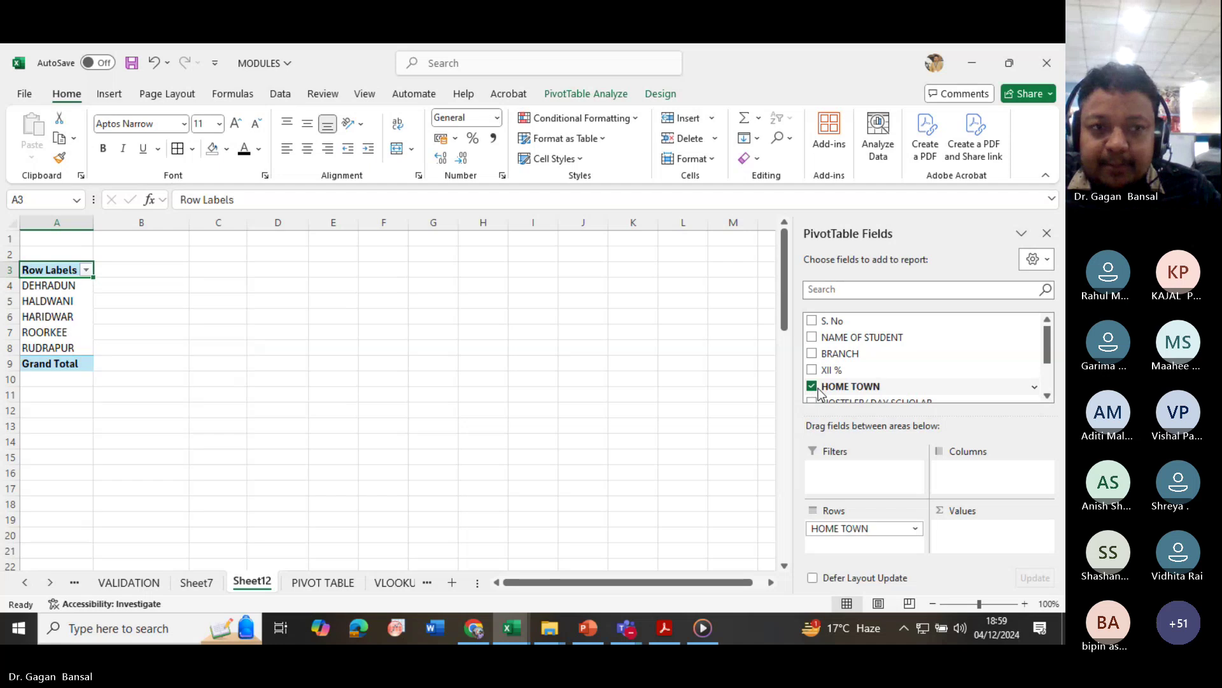
scroll(817, 390, down, 2)
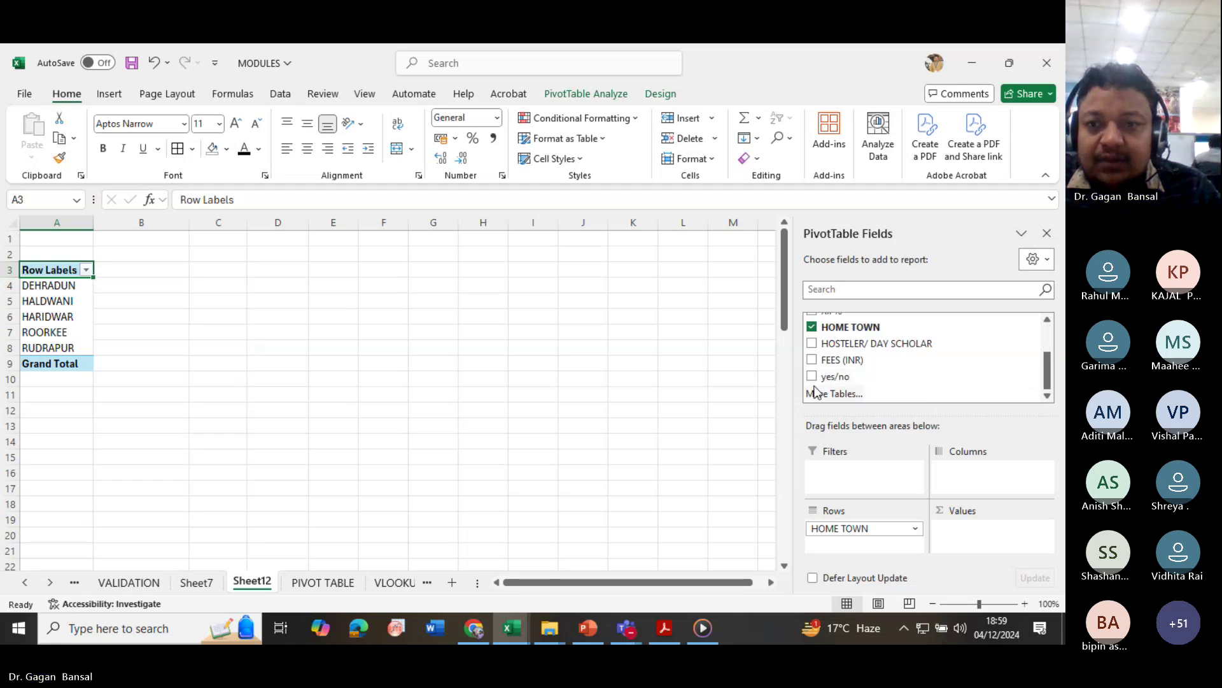
click(813, 360)
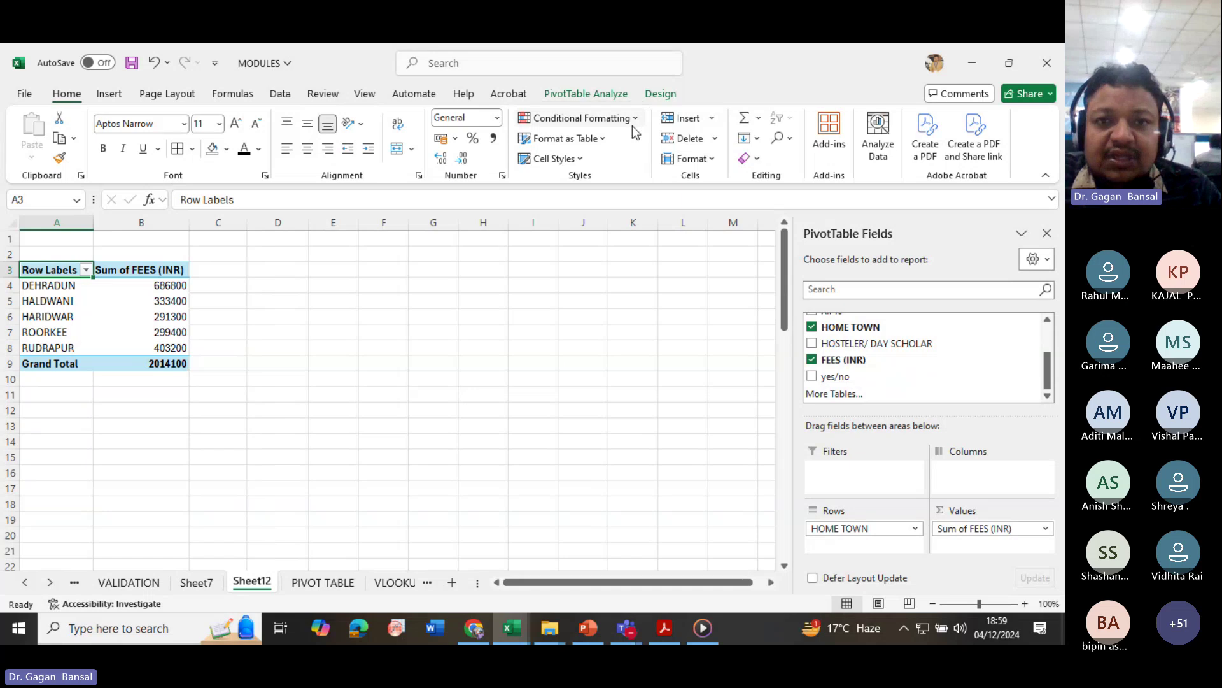
- Insert a slicer for the BRANCH field of the pivot table on Sheet12
click(595, 94)
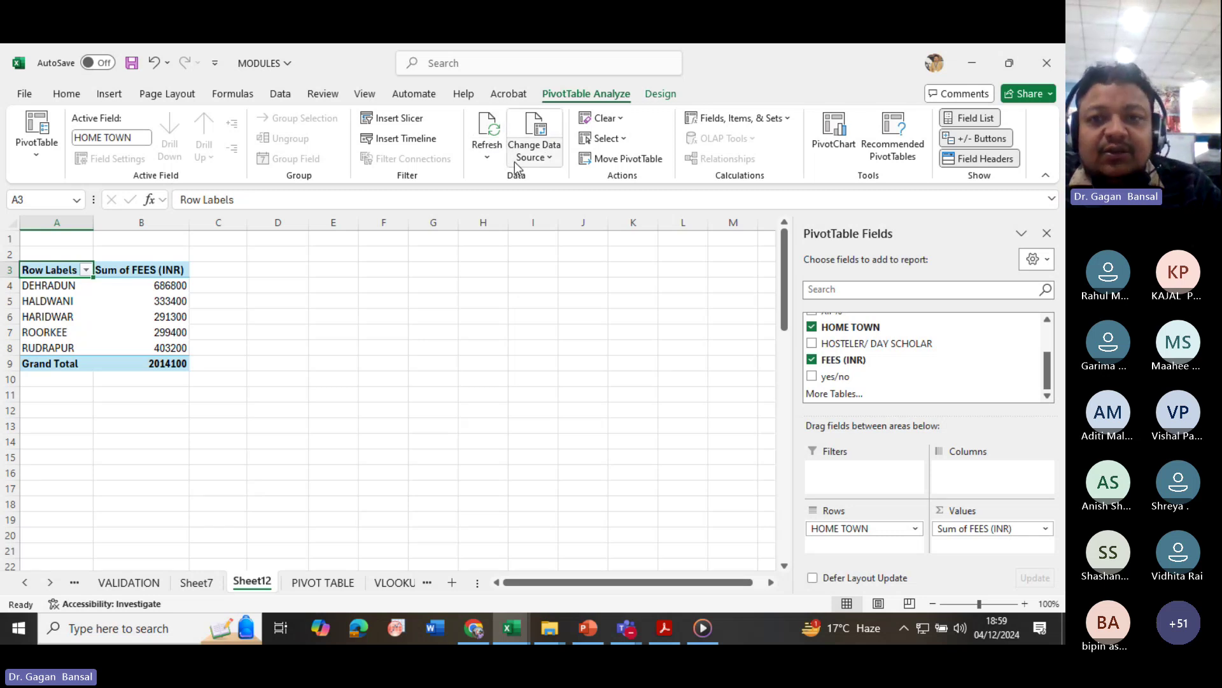
click(61, 304)
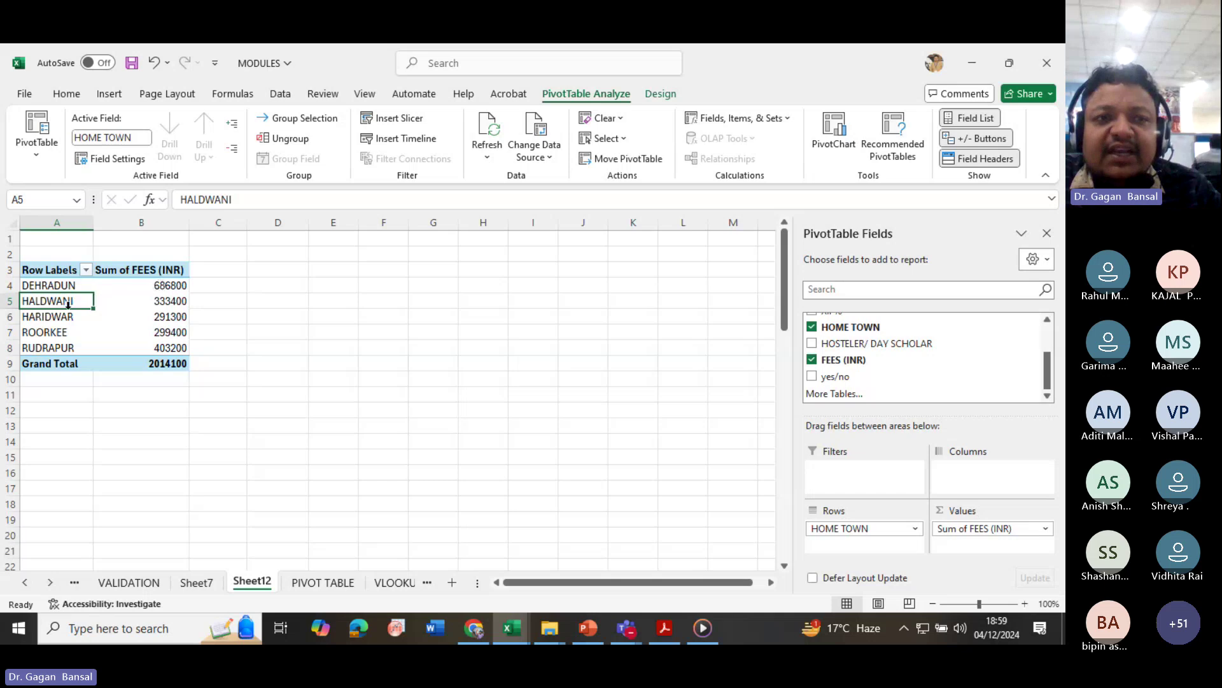
click(138, 323)
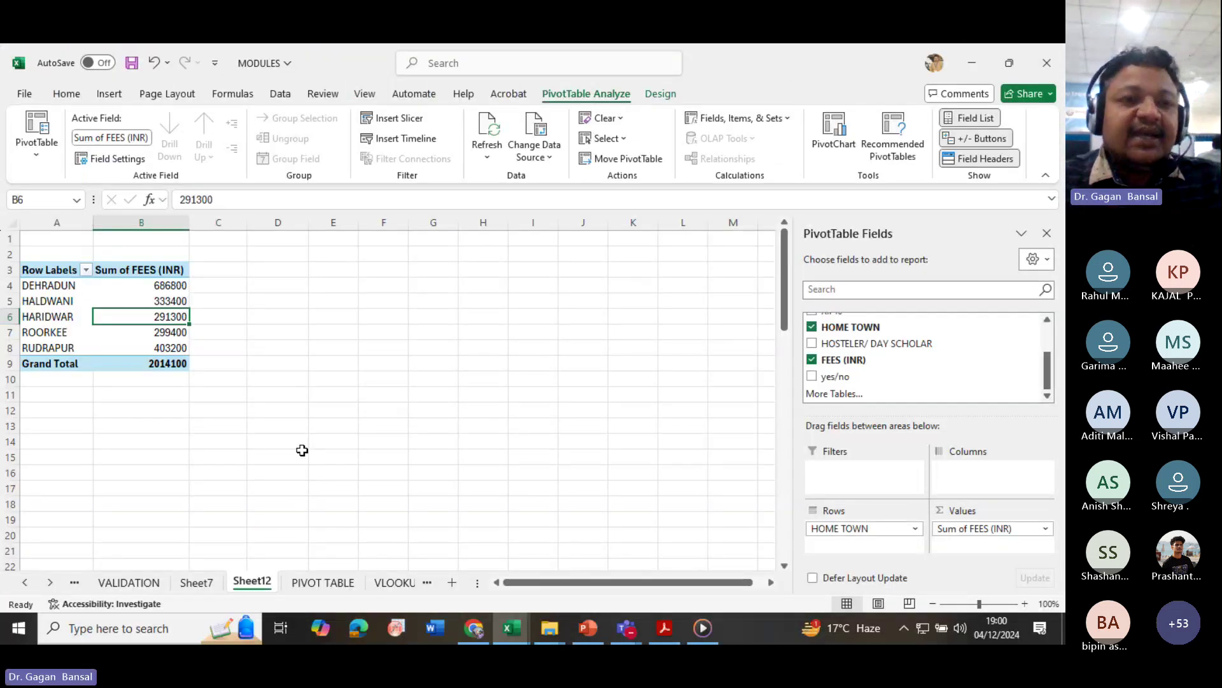
click(323, 582)
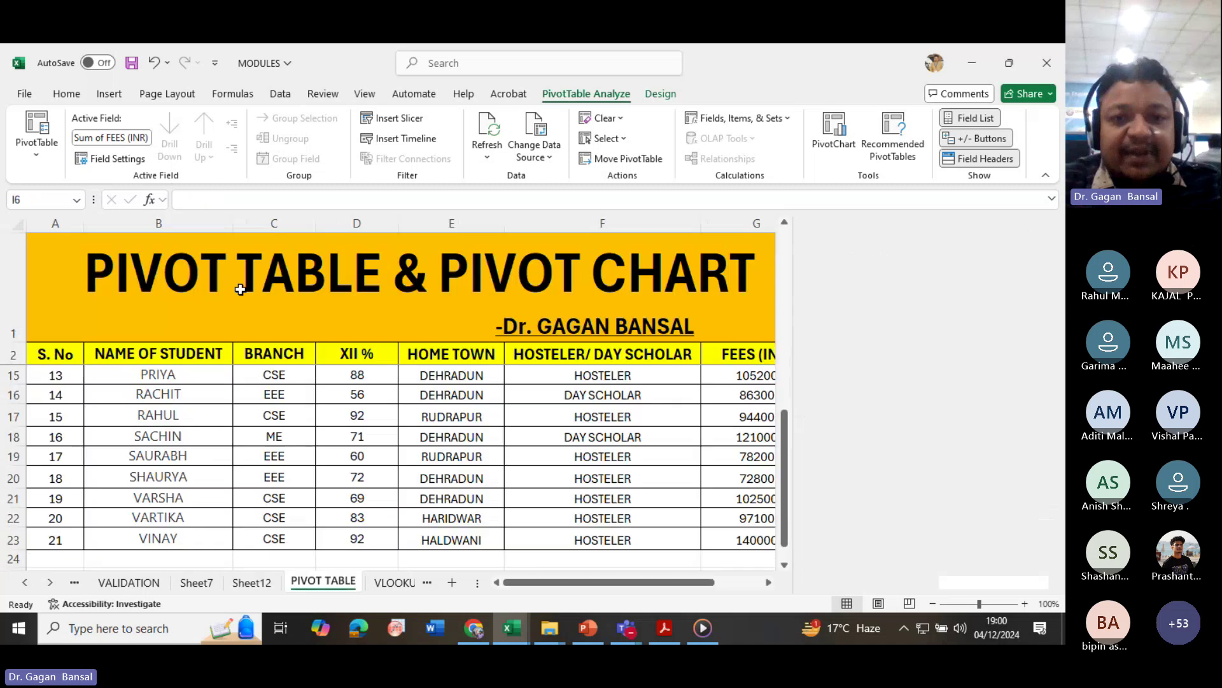
click(252, 581)
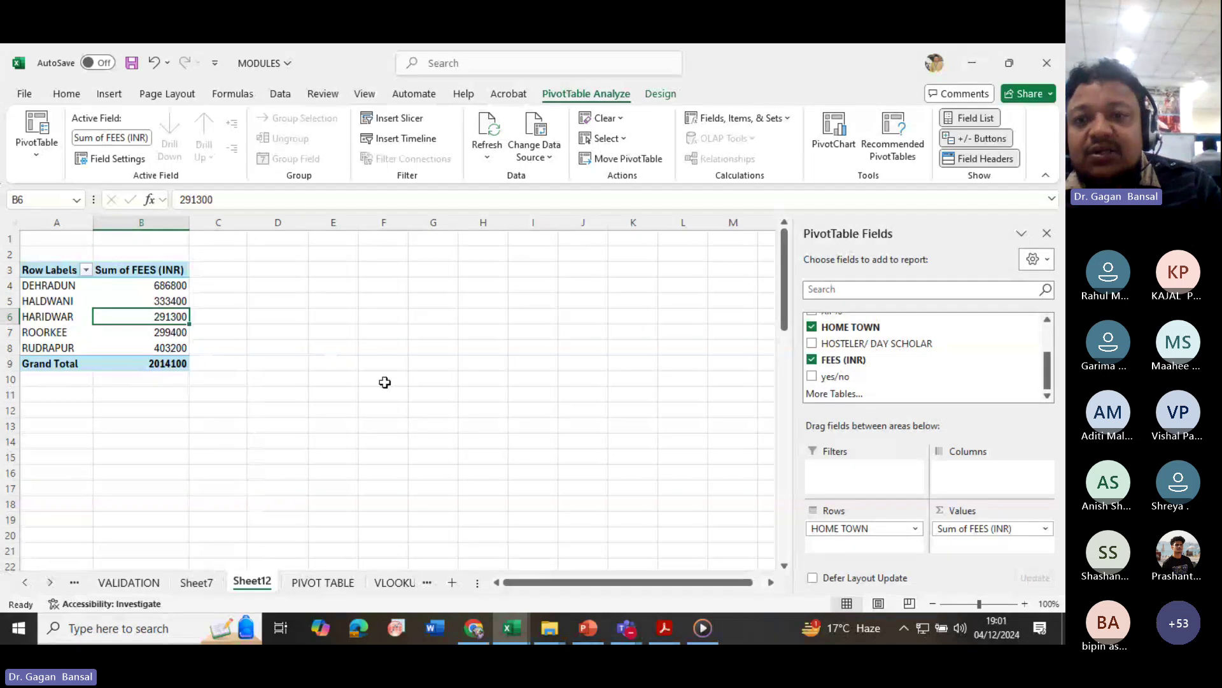
click(411, 122)
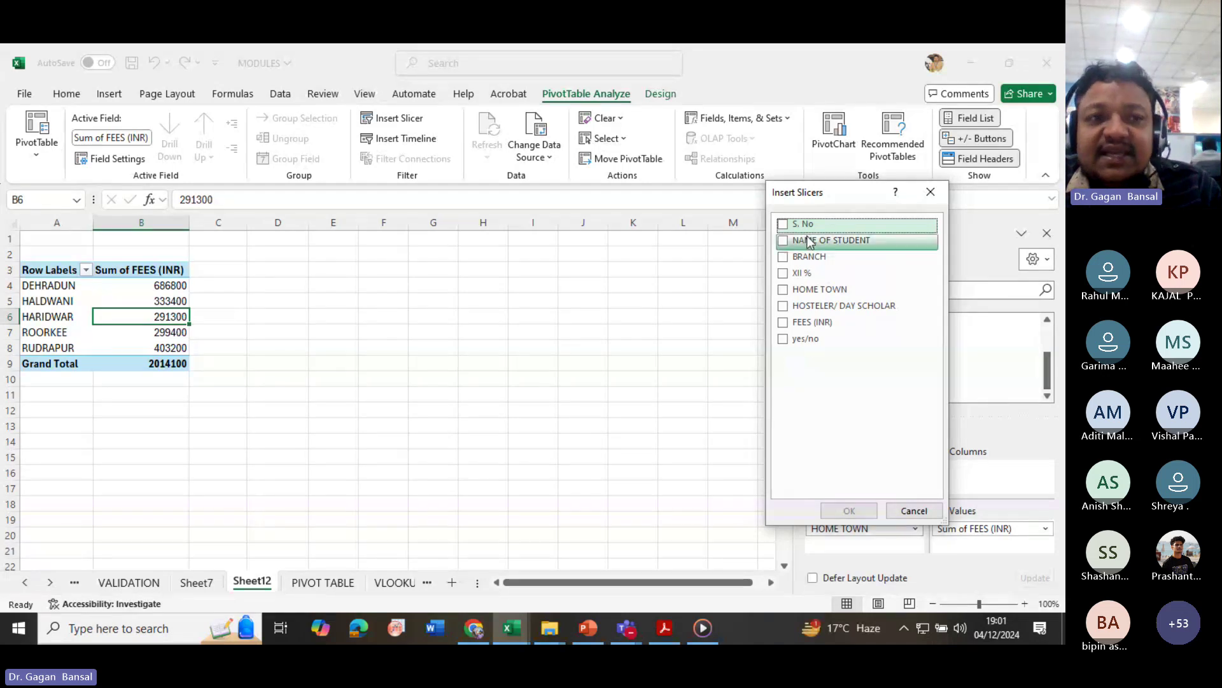
click(783, 258)
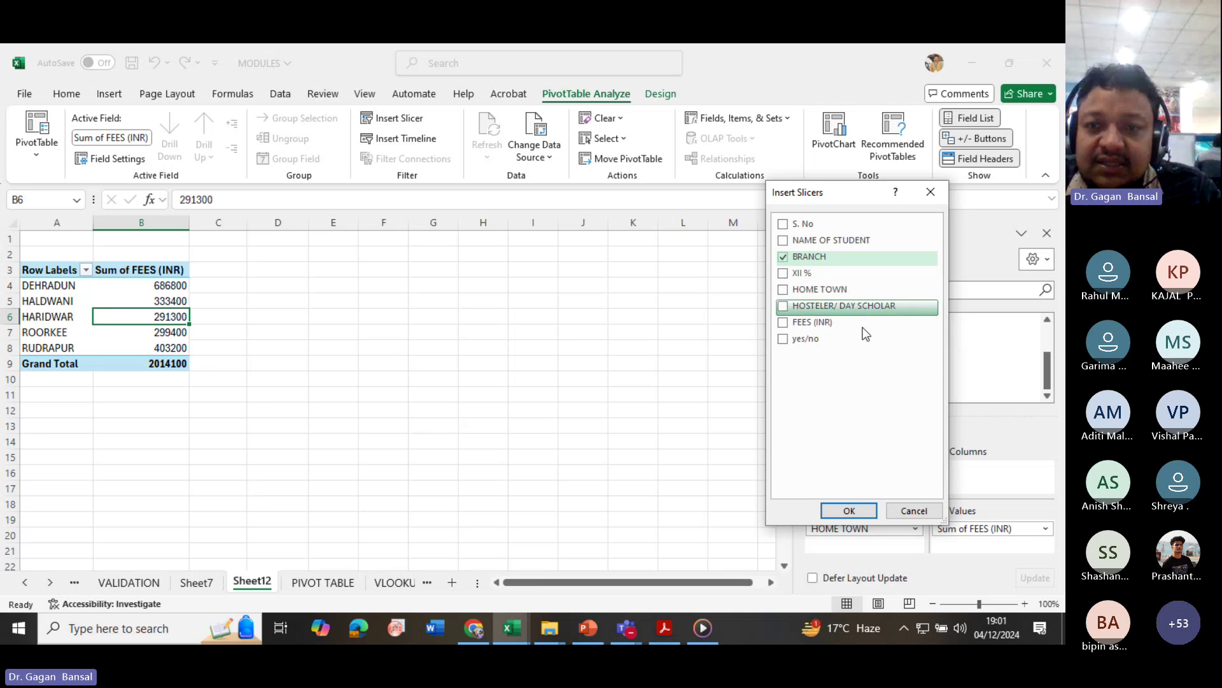
click(850, 511)
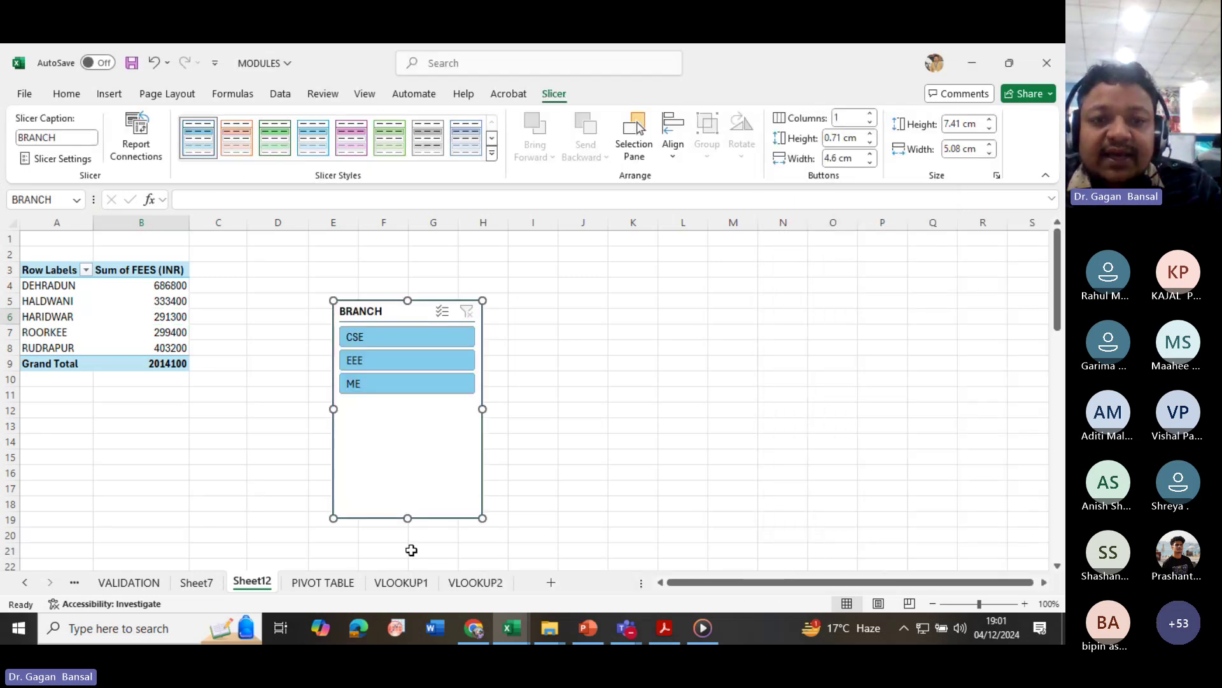
- Shorten the BRANCH slicer to about 3.76 cm high and move it up beside the pivot table
drag(407, 517, 398, 406)
drag(425, 295, 396, 245)
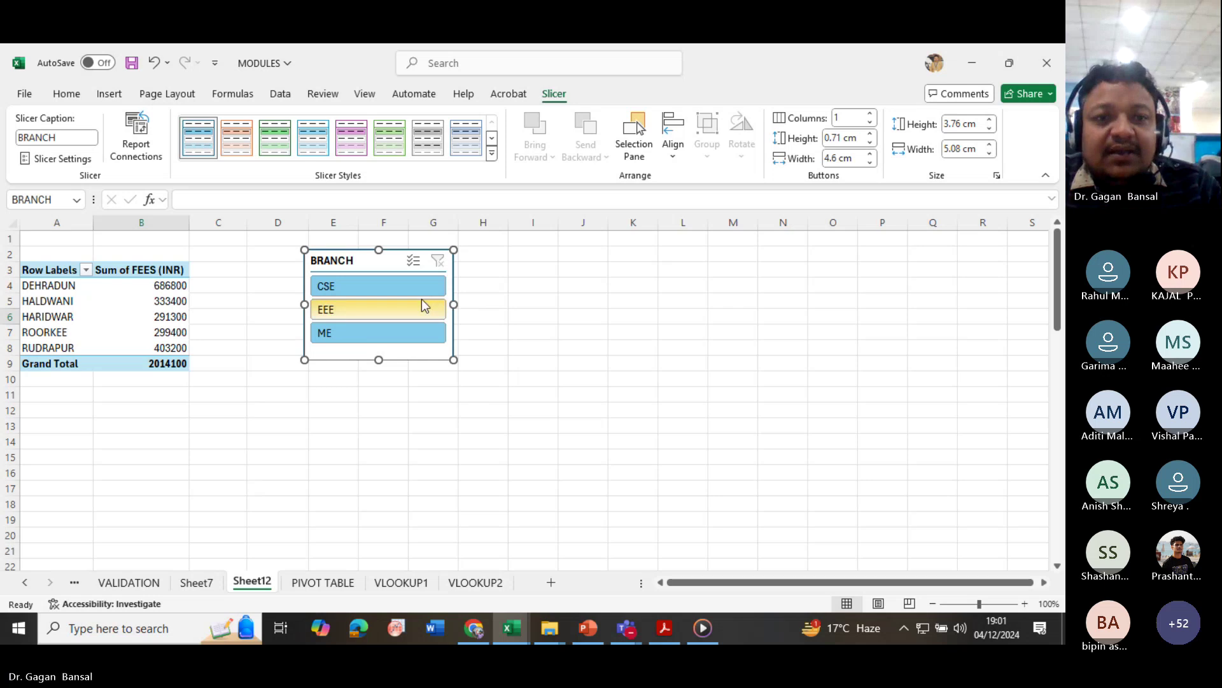
click(313, 583)
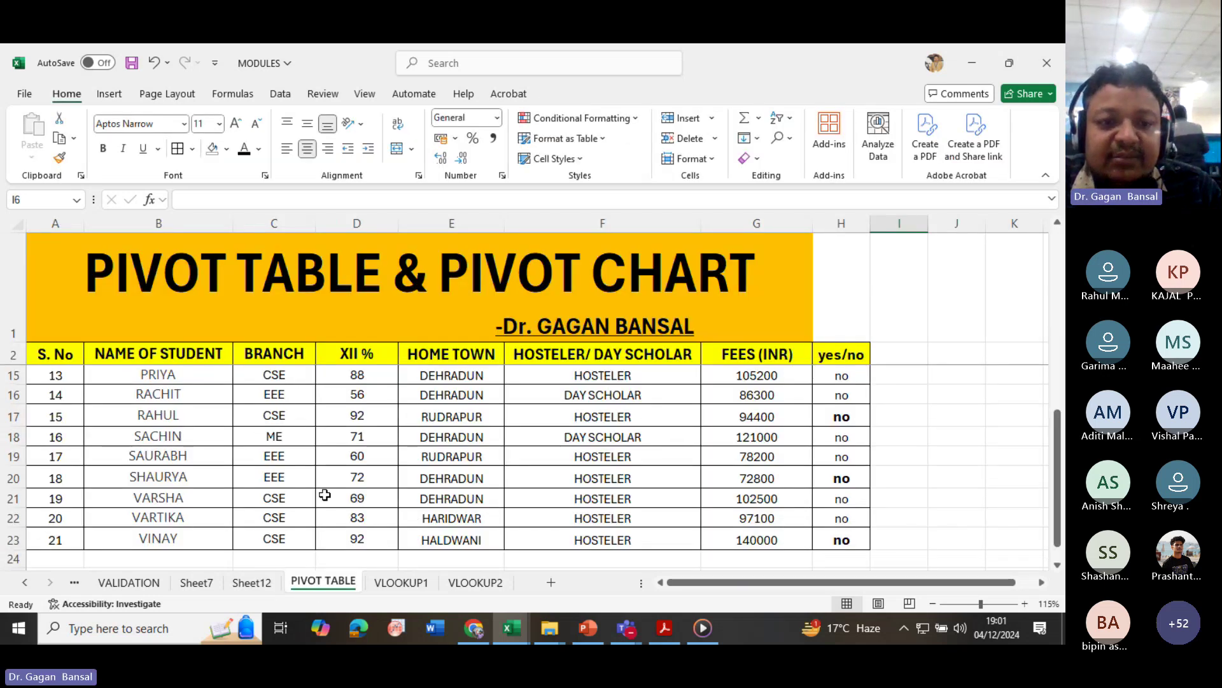
click(252, 583)
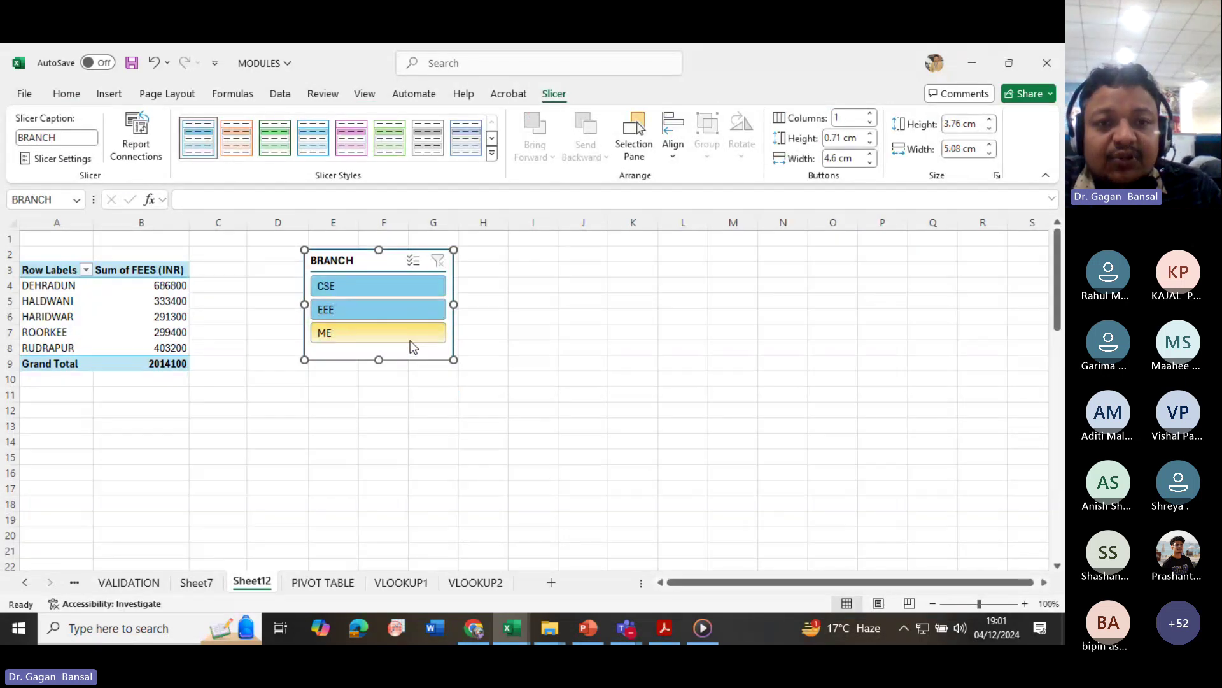
- Filter the pivot table to the CSE branch with the BRANCH slicer
click(574, 141)
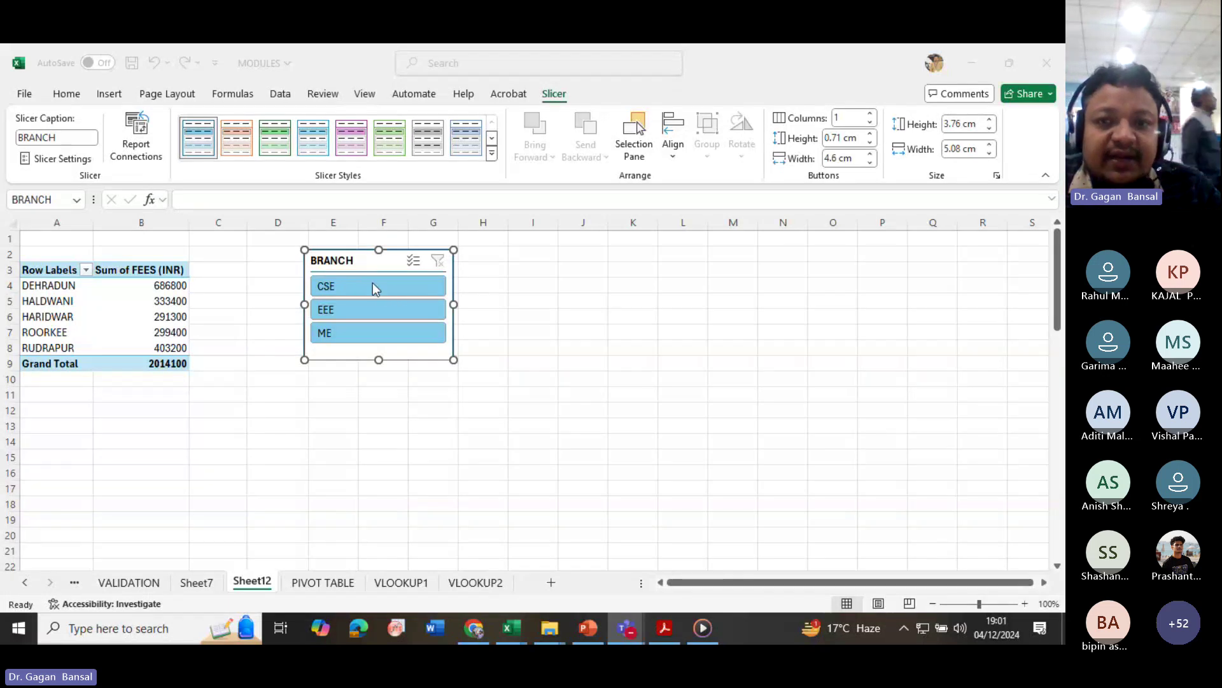
click(391, 249)
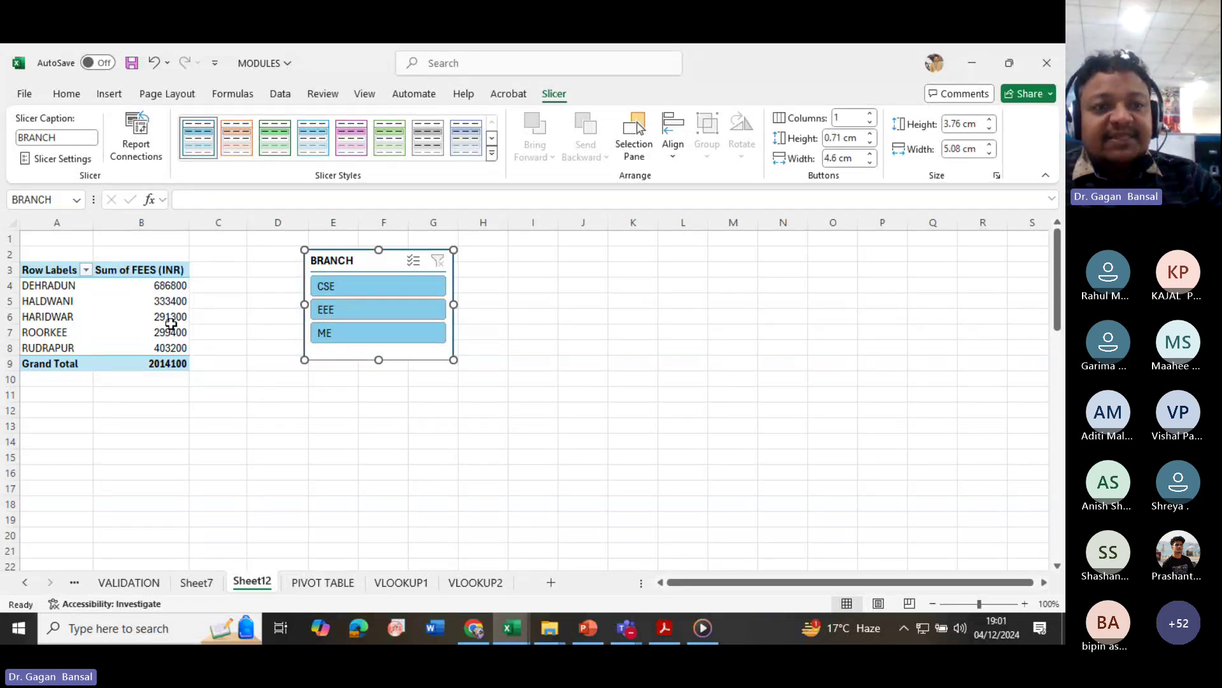
click(573, 148)
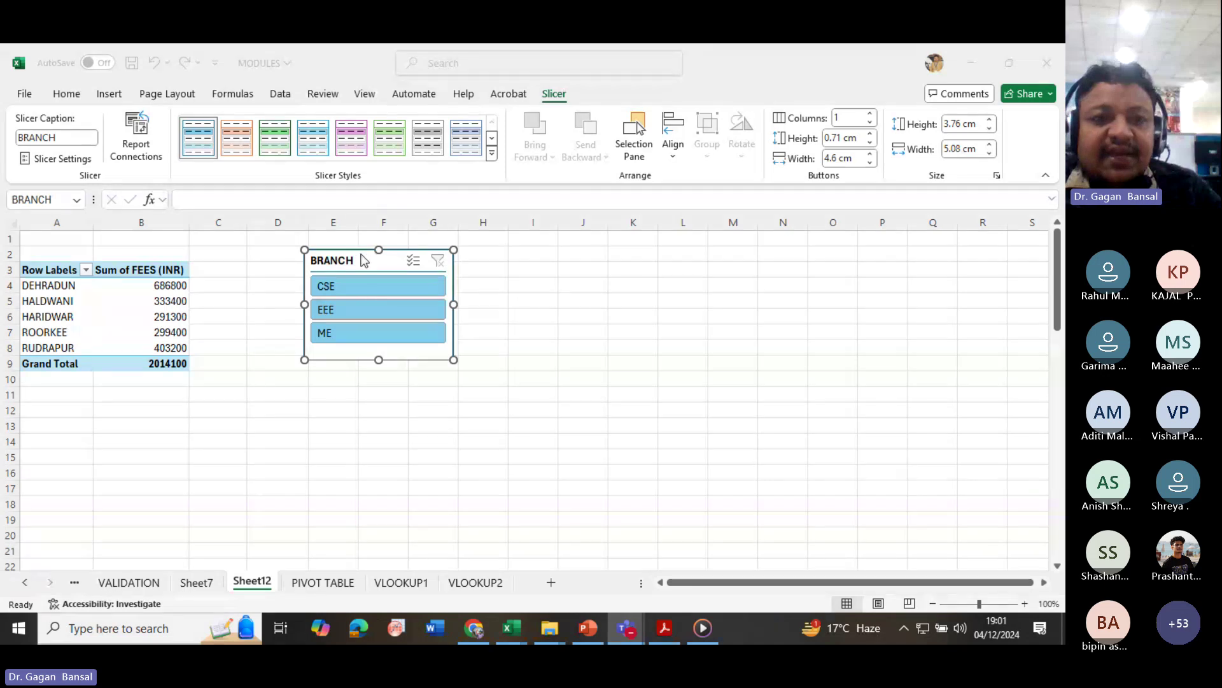
click(364, 286)
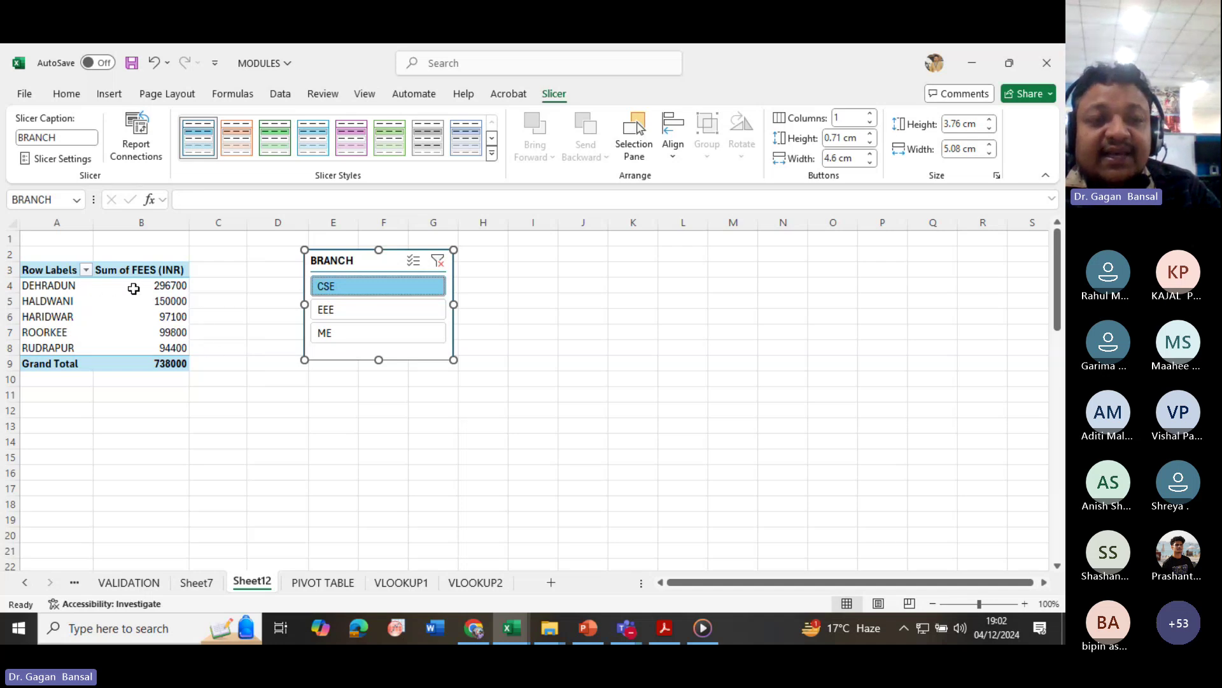
mouse_move(146, 286)
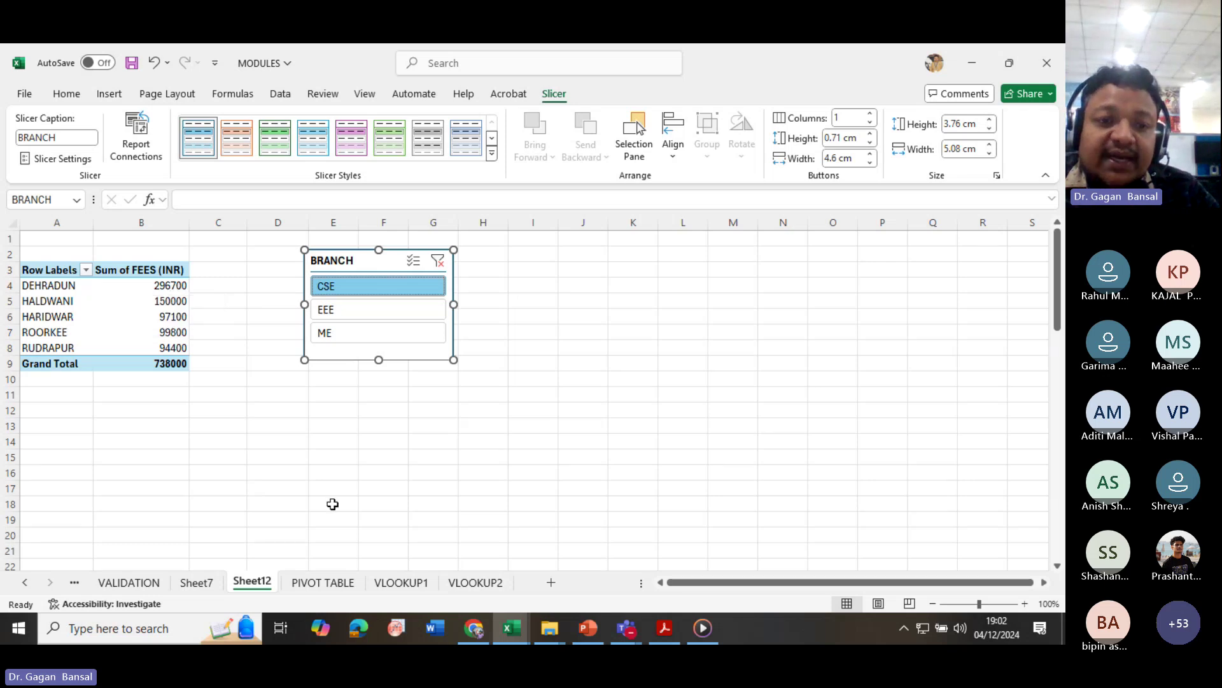
- Turn on filtering for the source table on the PIVOT TABLE sheet and show only DEHRADUN in HOME TOWN
click(323, 585)
click(441, 358)
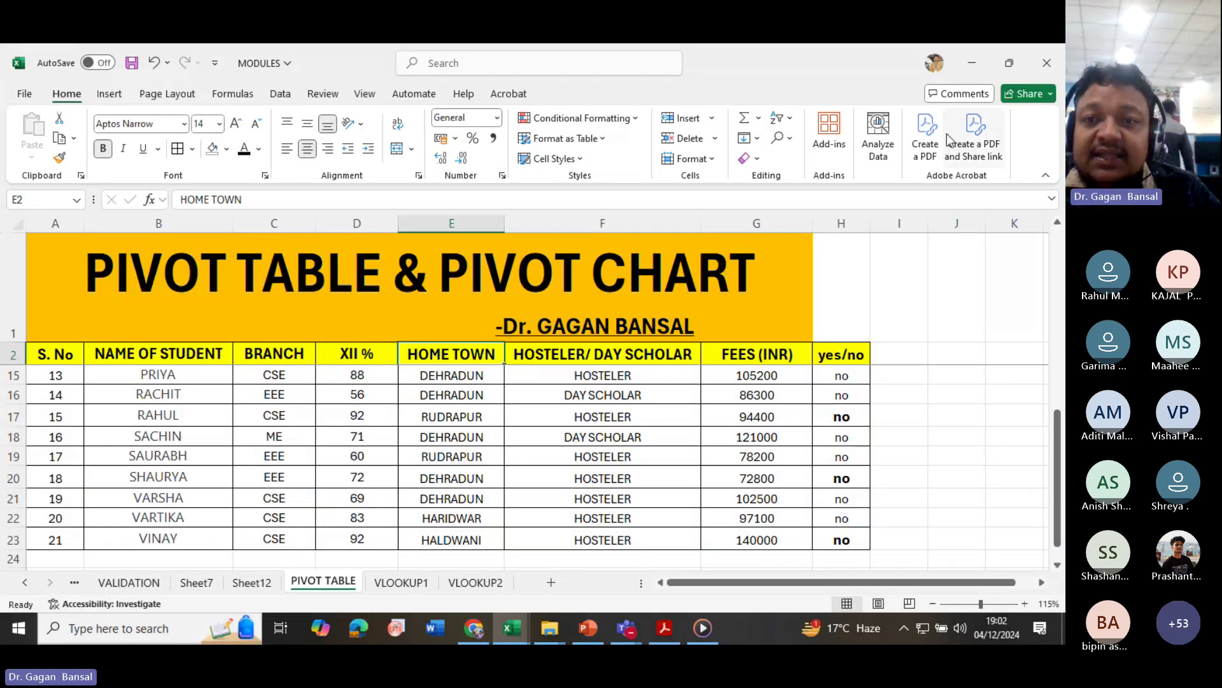
click(793, 121)
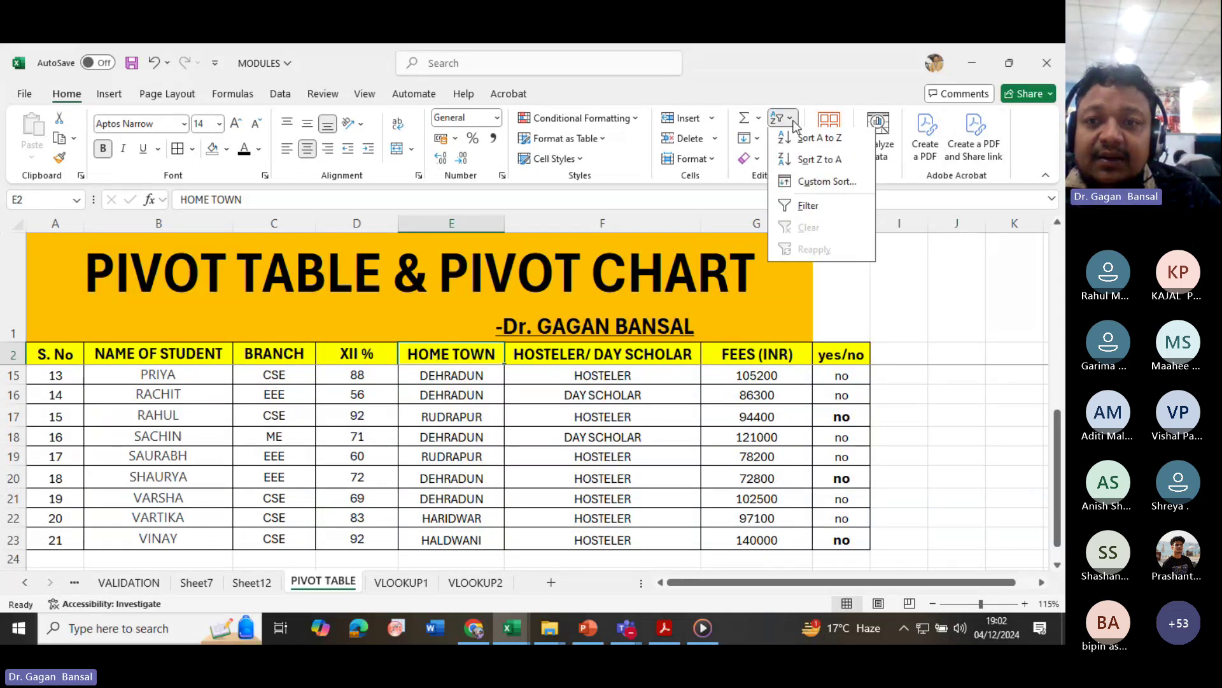
click(790, 207)
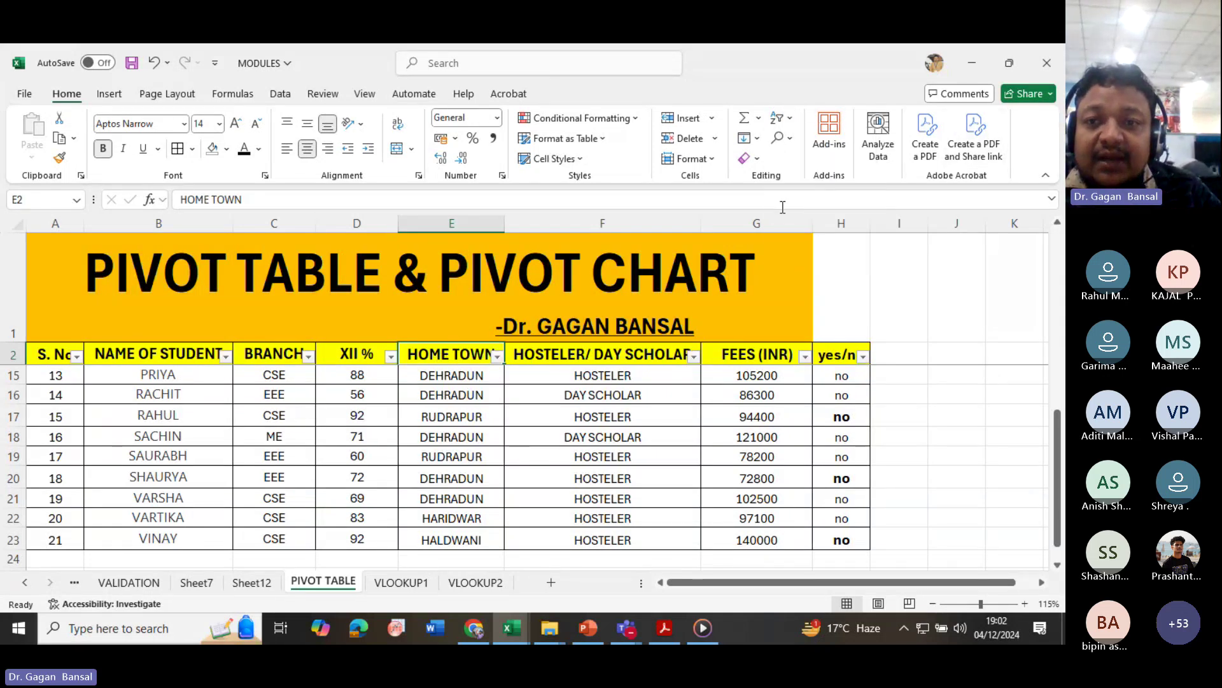
click(497, 355)
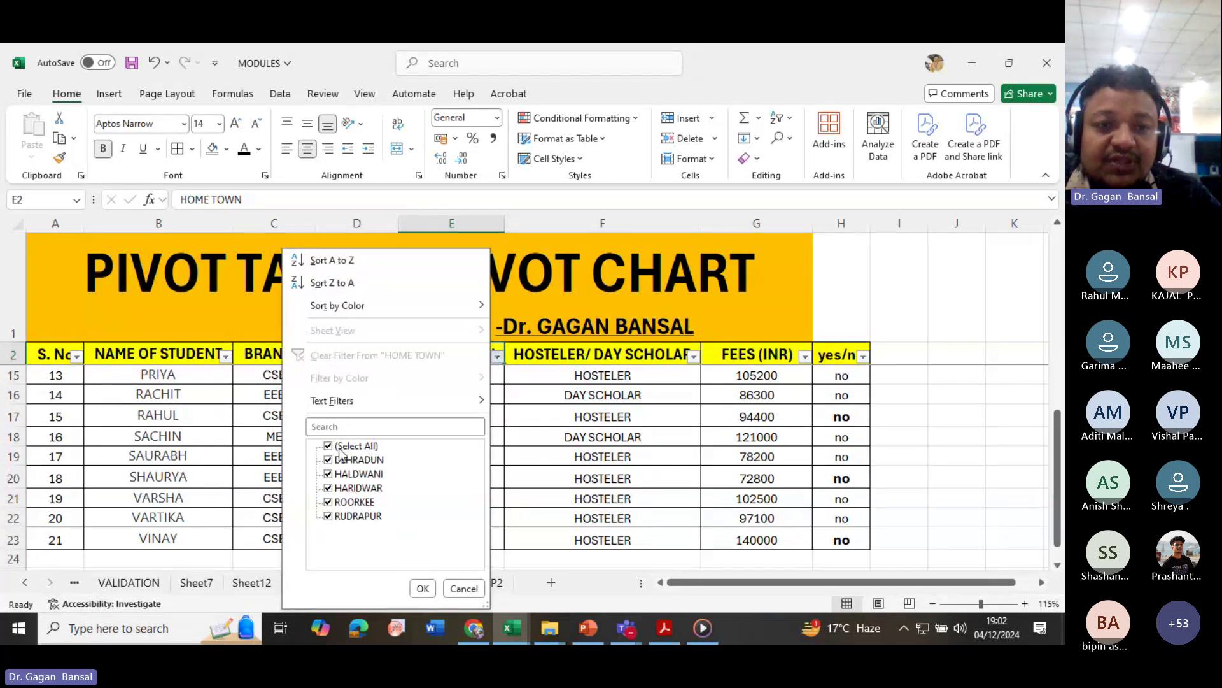
click(329, 446)
click(328, 459)
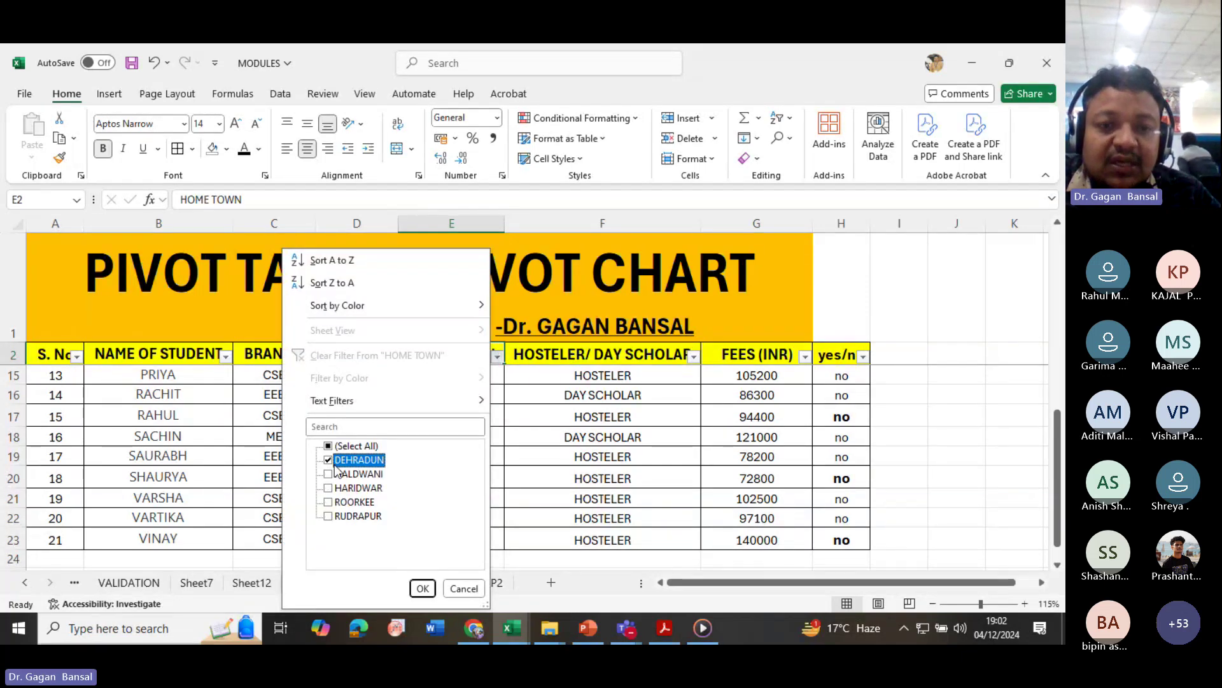
click(421, 588)
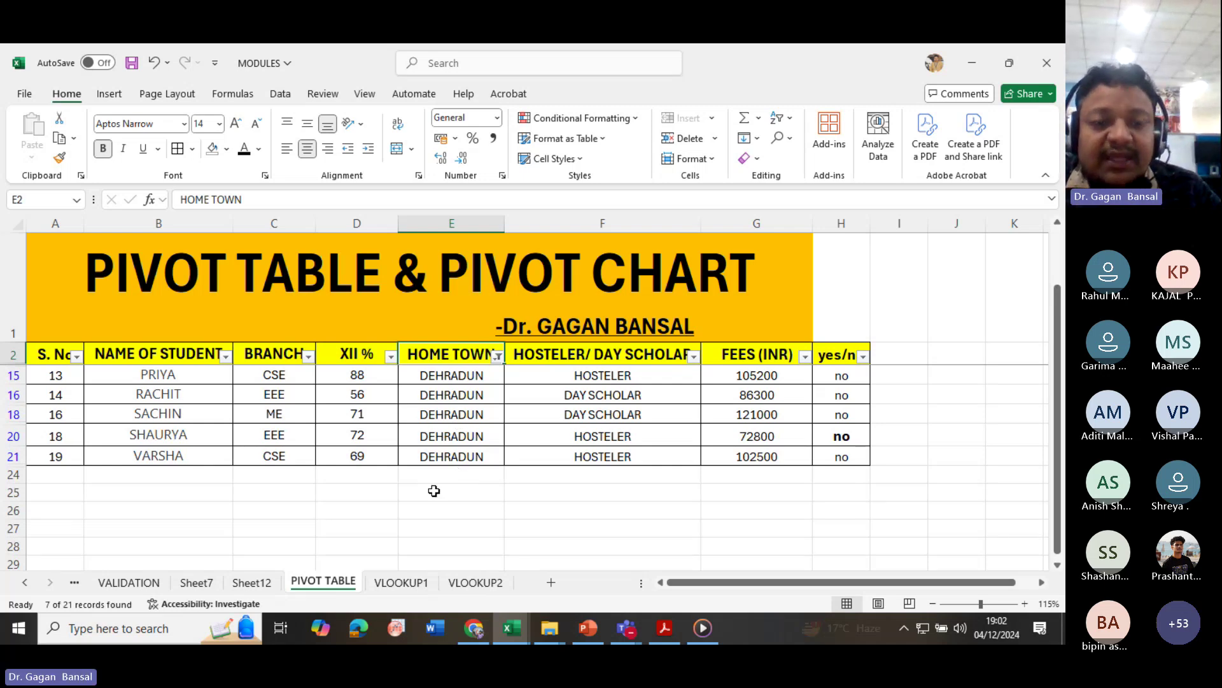
- Filter the BRANCH column of the source table on the PIVOT TABLE sheet to CSE only
click(251, 582)
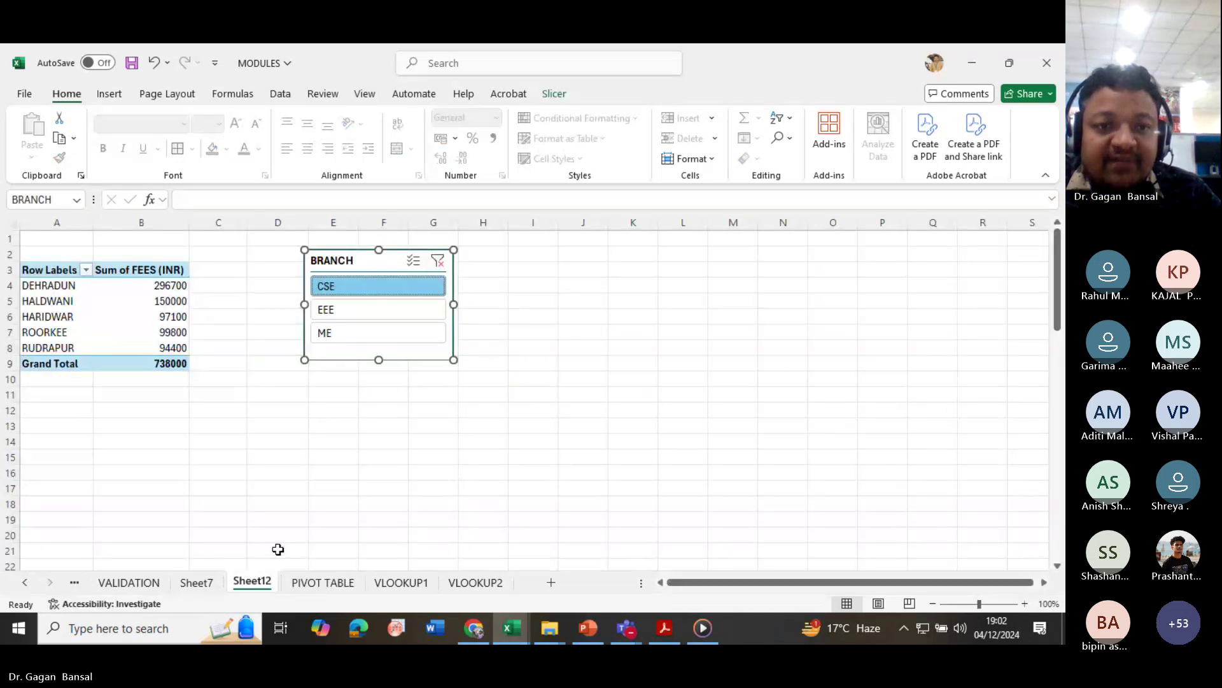
click(317, 582)
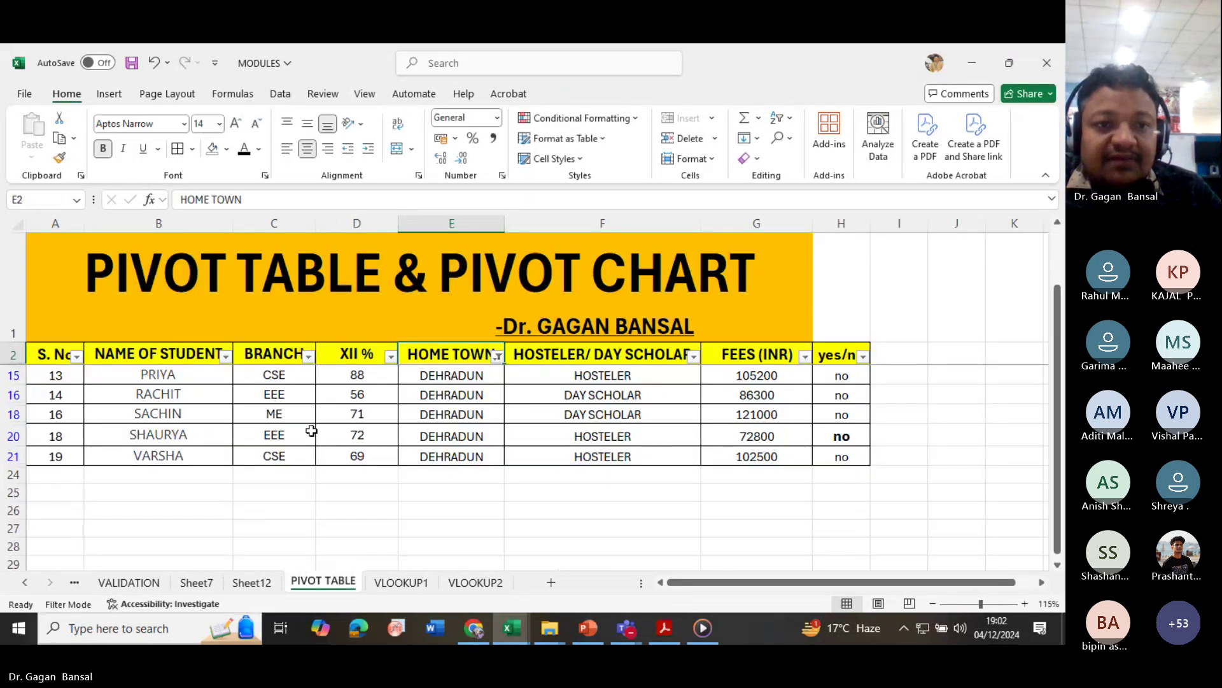
click(308, 356)
click(166, 445)
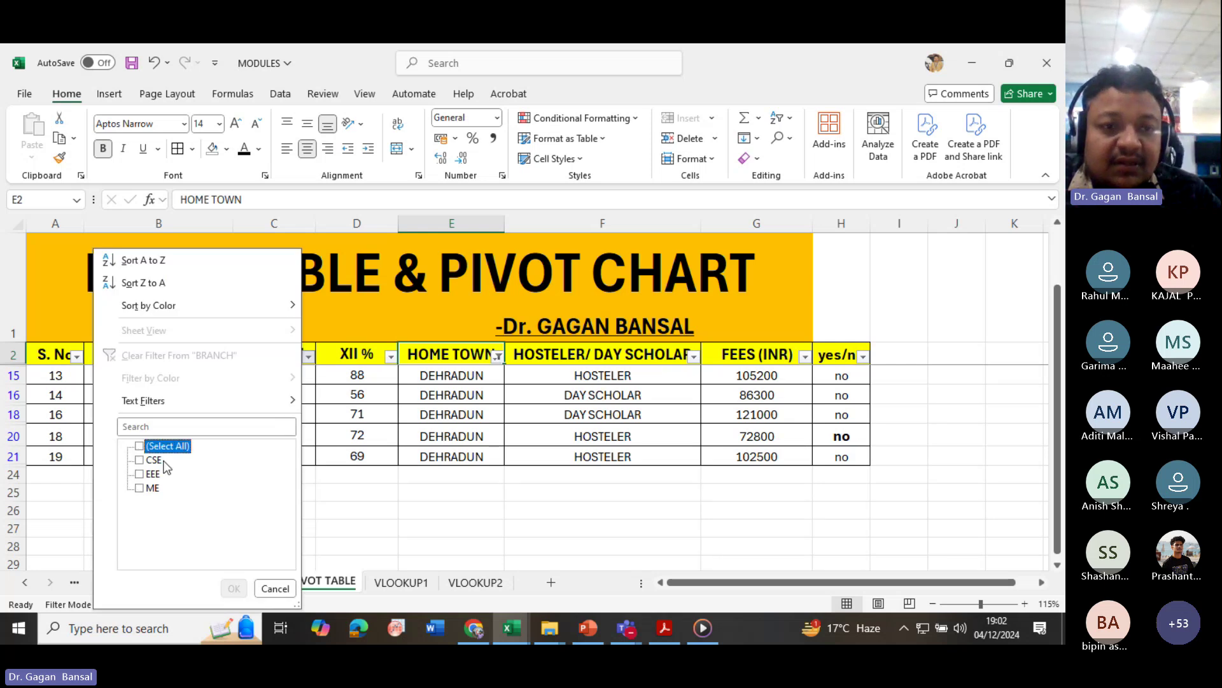
click(154, 460)
click(234, 587)
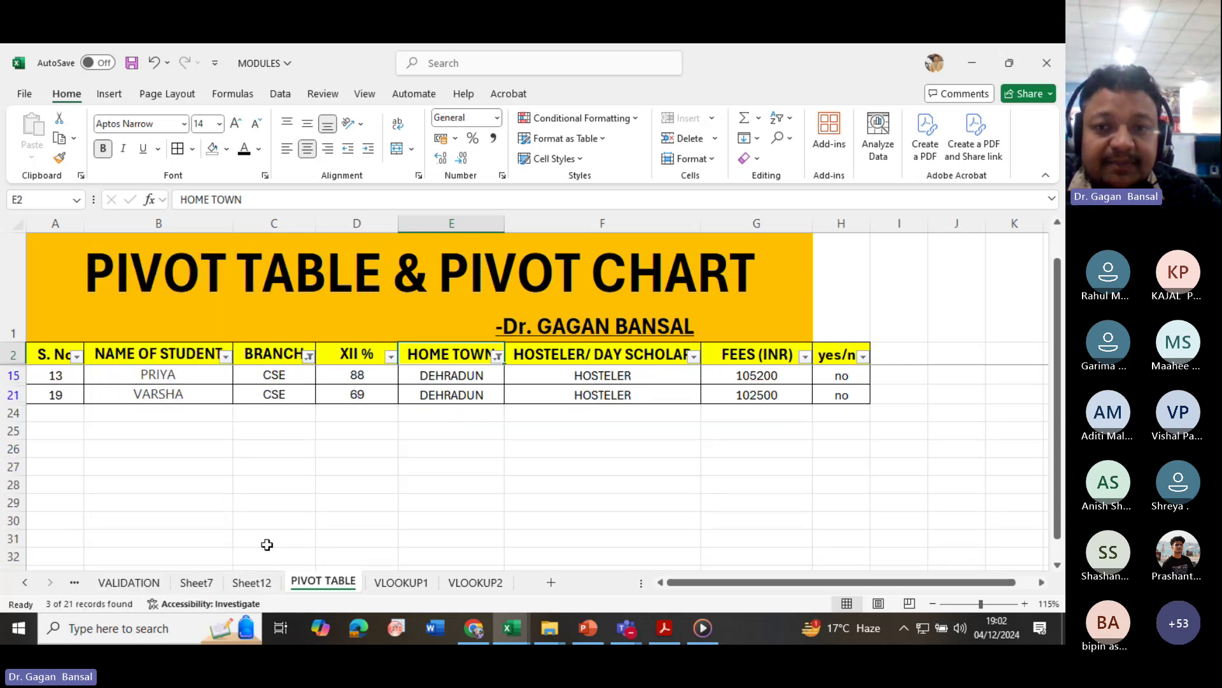
- Total the FEES (INR) of the filtered rows in cell G24 with =SUM(G15:G21)
click(732, 410)
text(=)
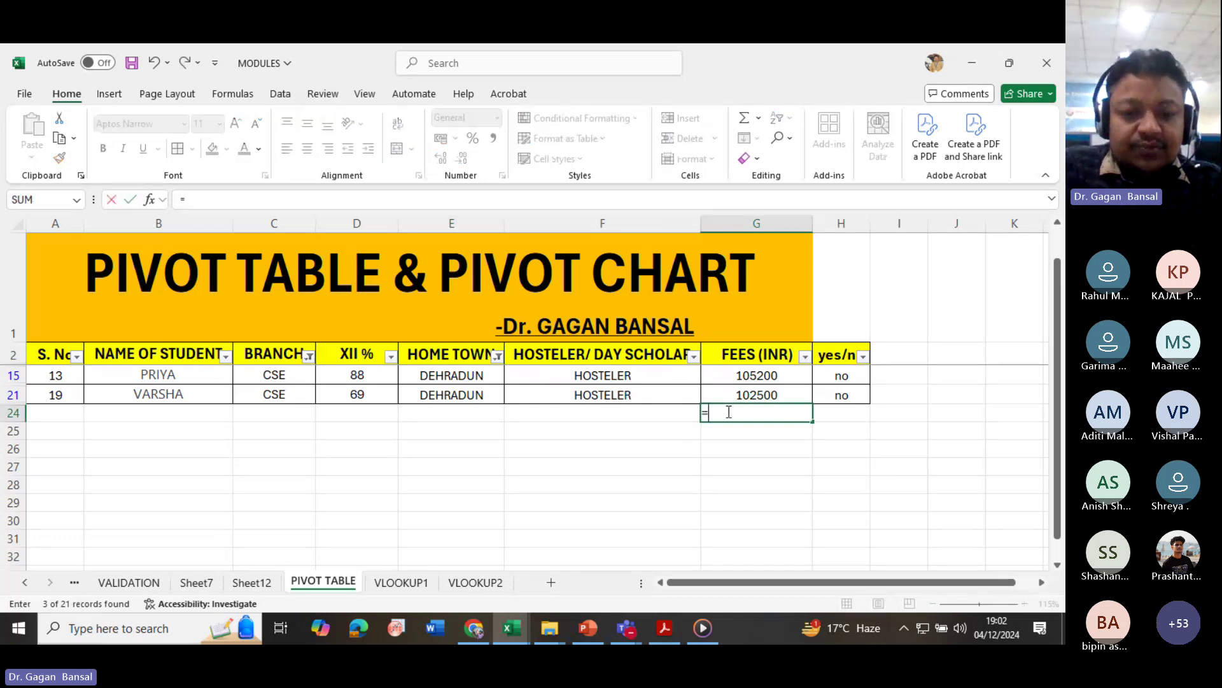
text(sum()
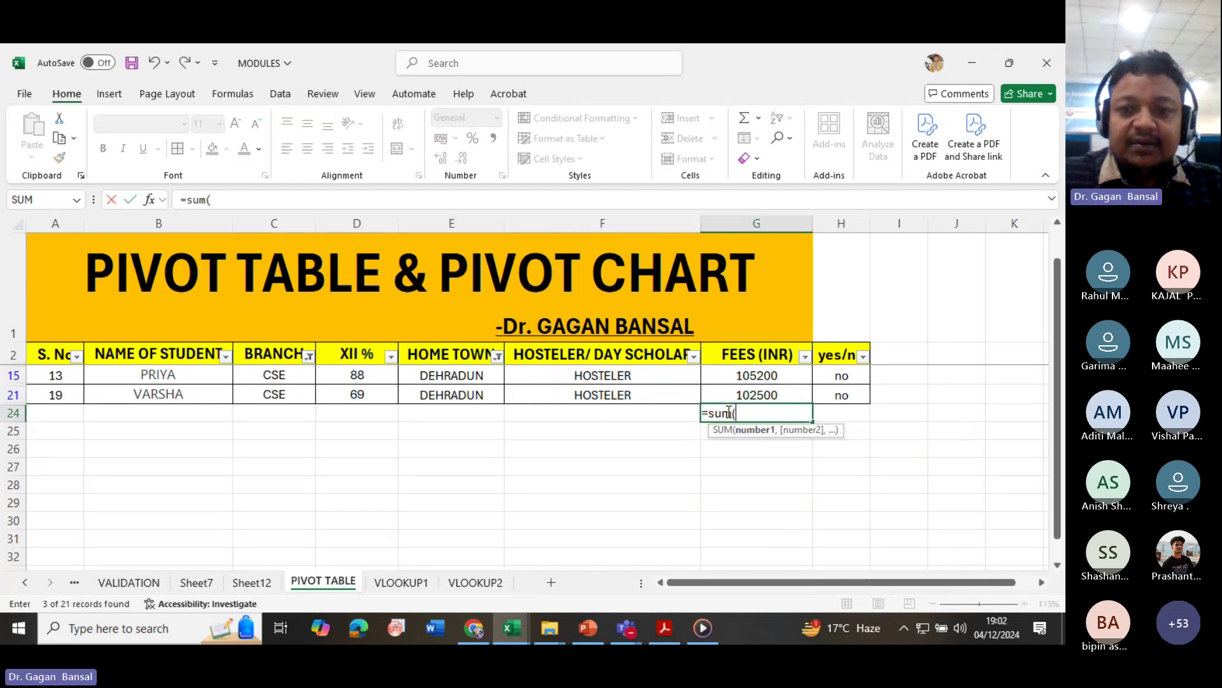
drag(739, 374, 739, 396)
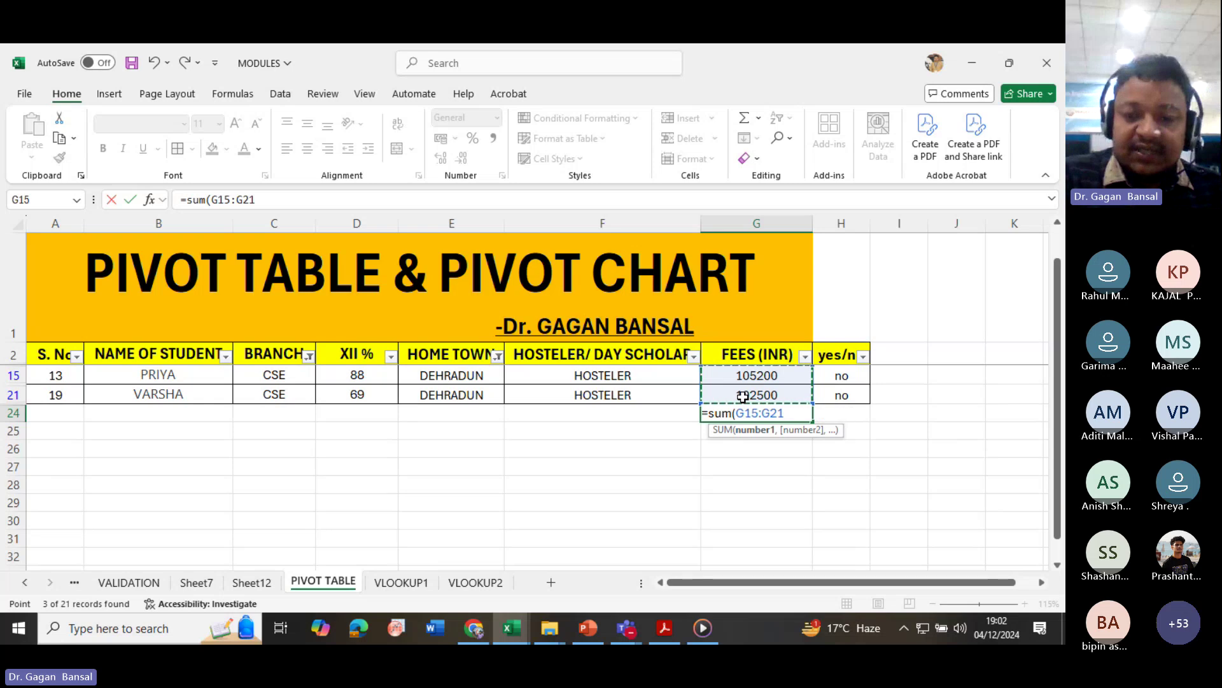
text())
key(Return)
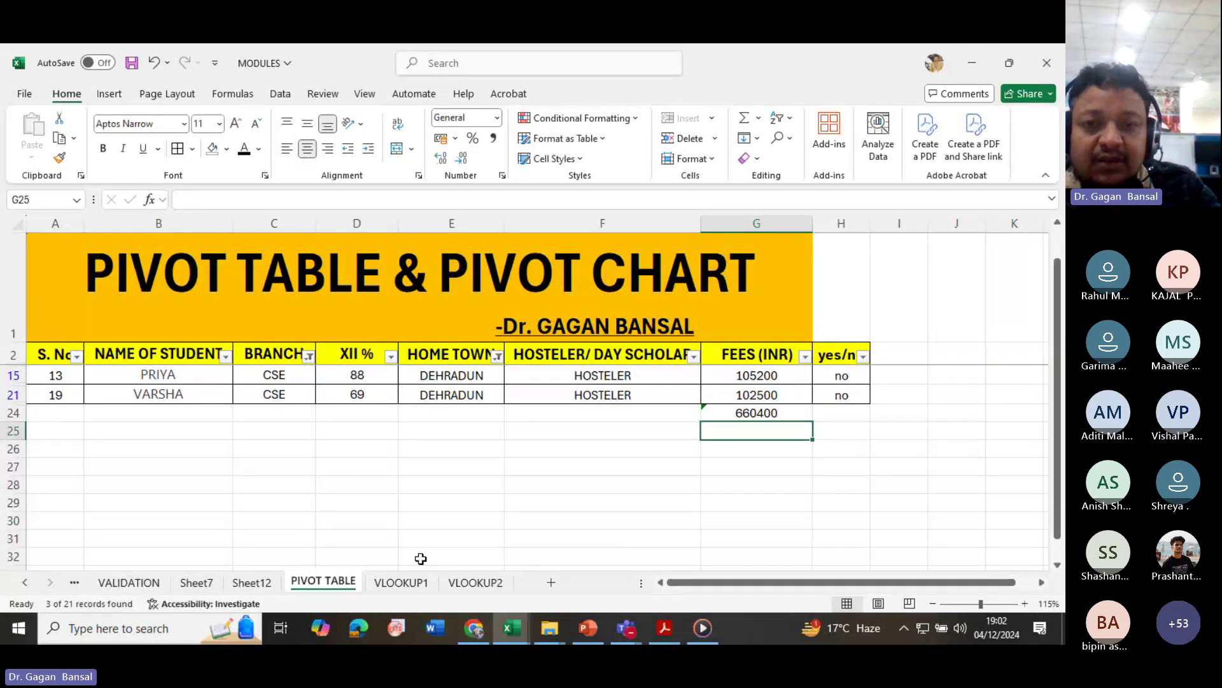
- Filter the pivot table on Sheet12 to the EEE branch and to the ME branch with the BRANCH slicer
click(262, 583)
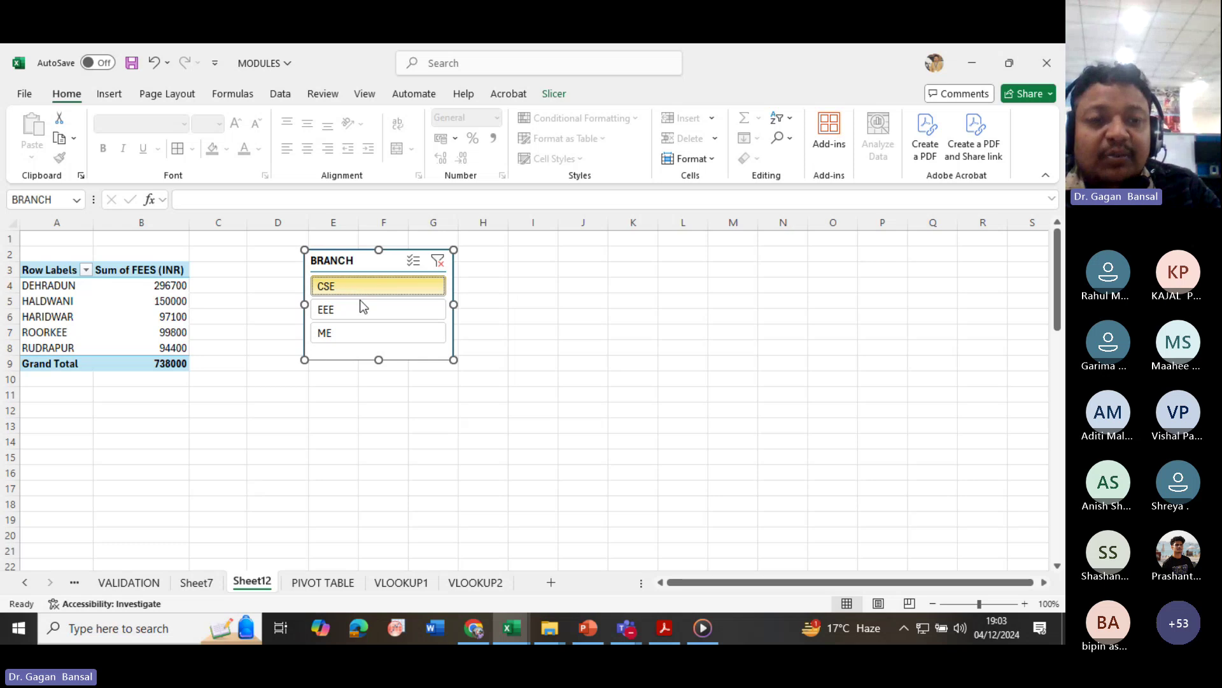
click(327, 311)
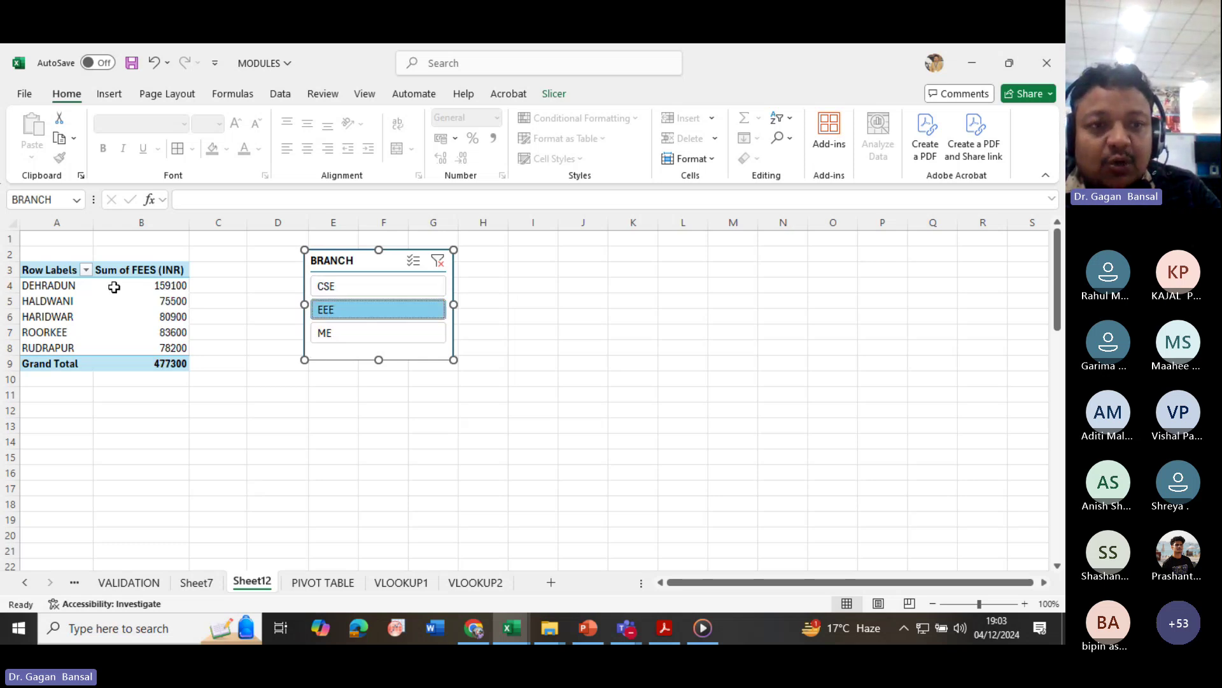
click(349, 334)
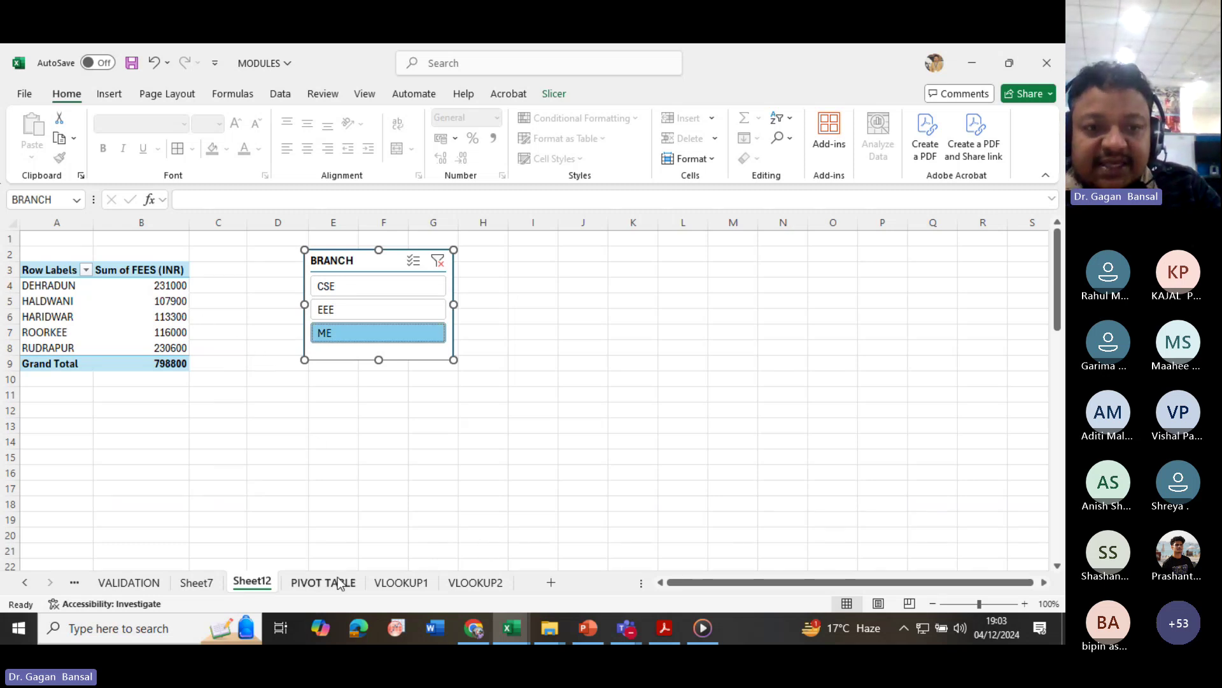
- Review the filtered source rows on the PIVOT TABLE sheet and undo the last slicer selection on Sheet12
click(317, 588)
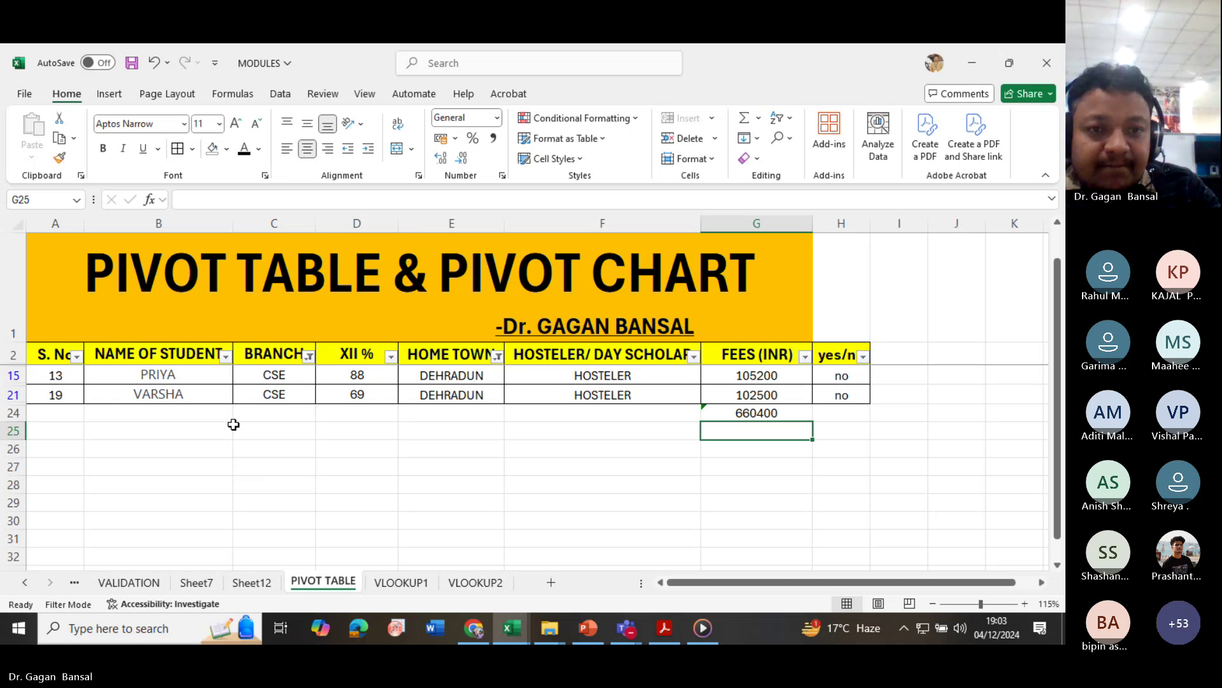
scroll(369, 409, up, 1)
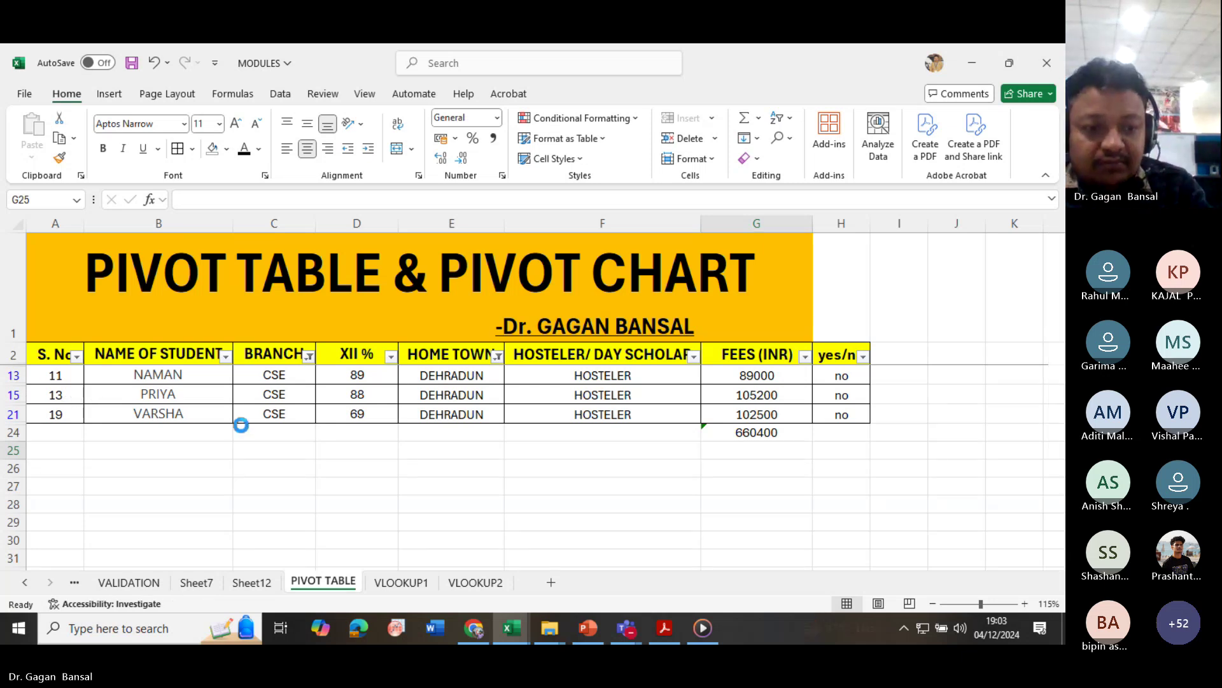
key(ctrl+Page_Up)
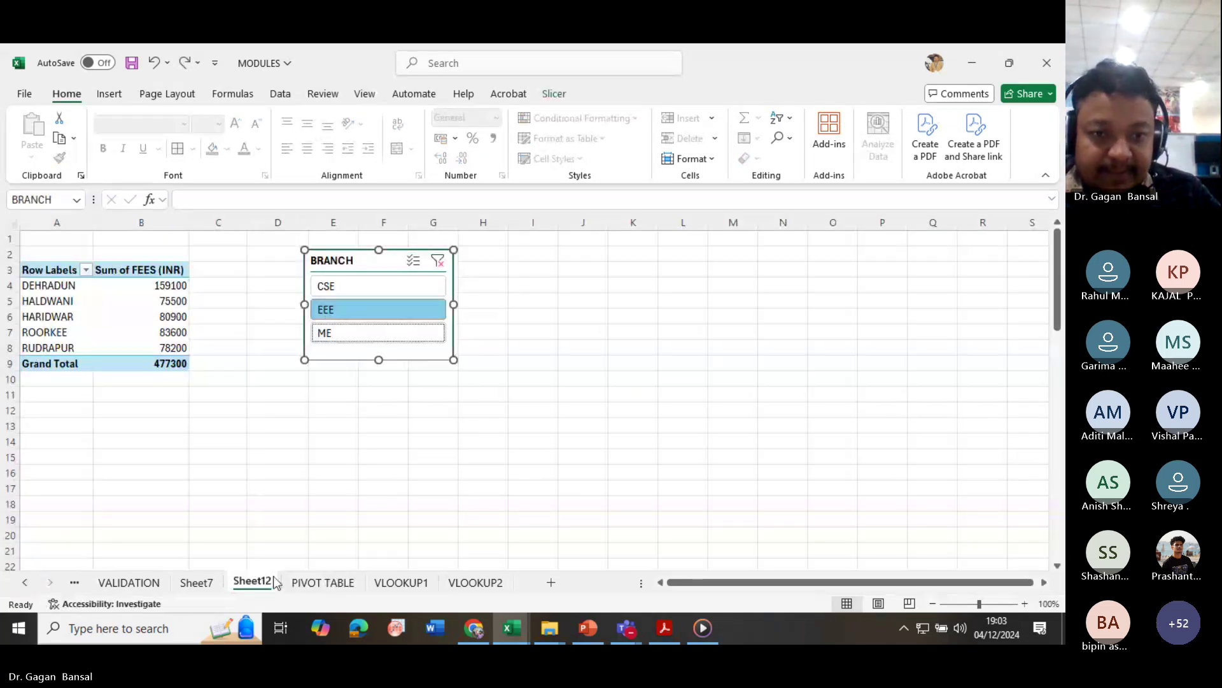
click(307, 581)
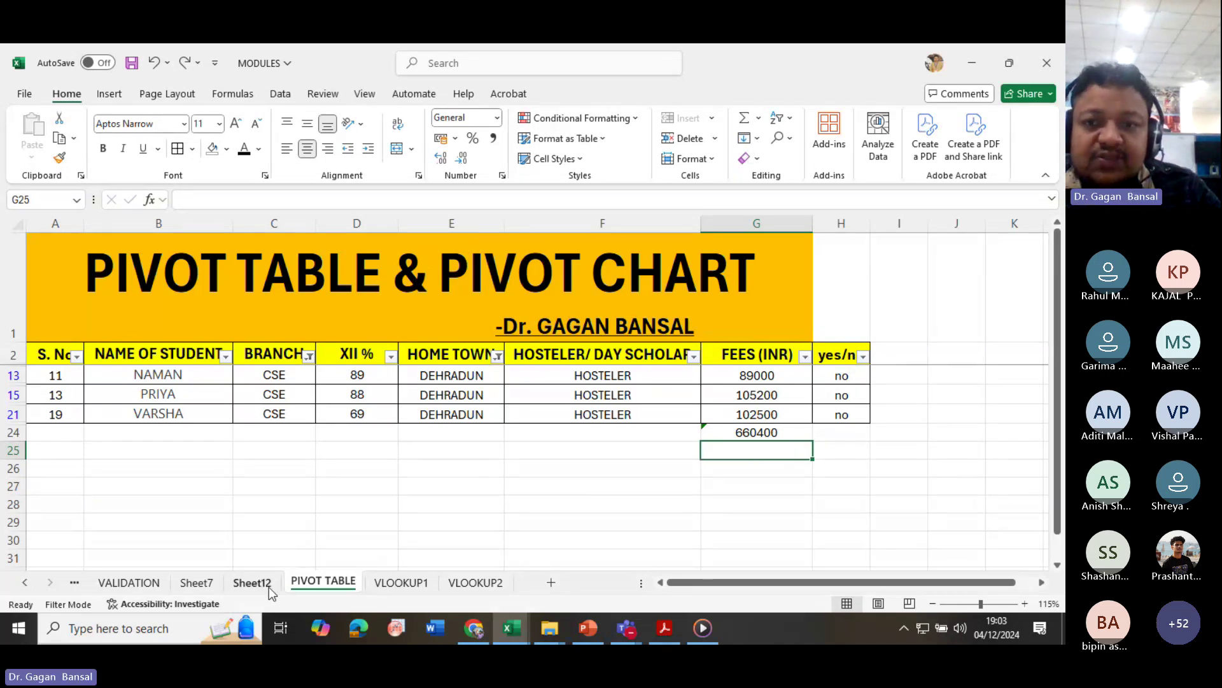
click(253, 582)
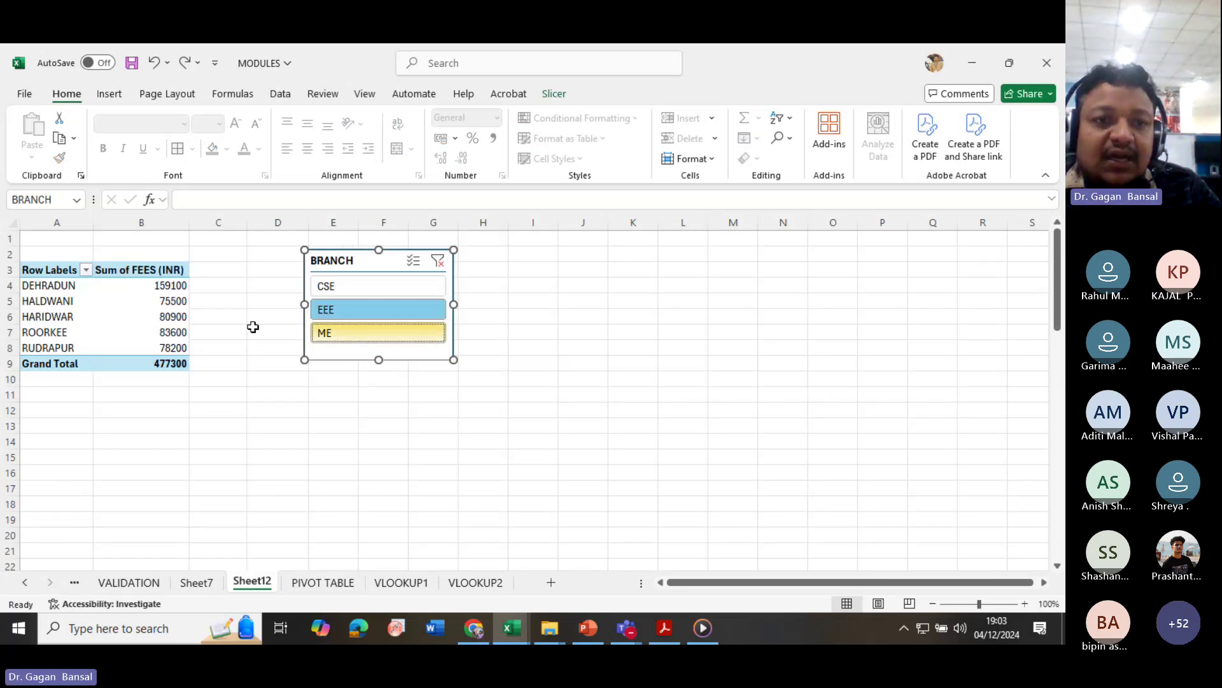
- Clear the BRANCH slicer's filter on Sheet12 and delete the slicer
click(413, 261)
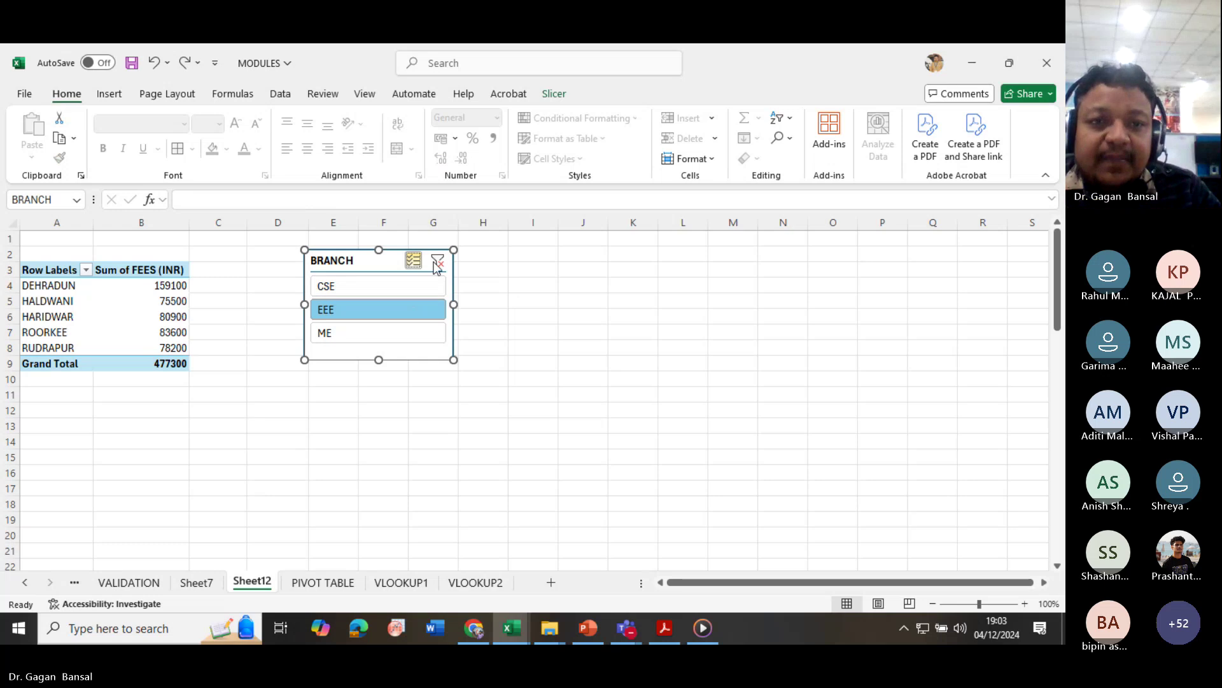
click(437, 263)
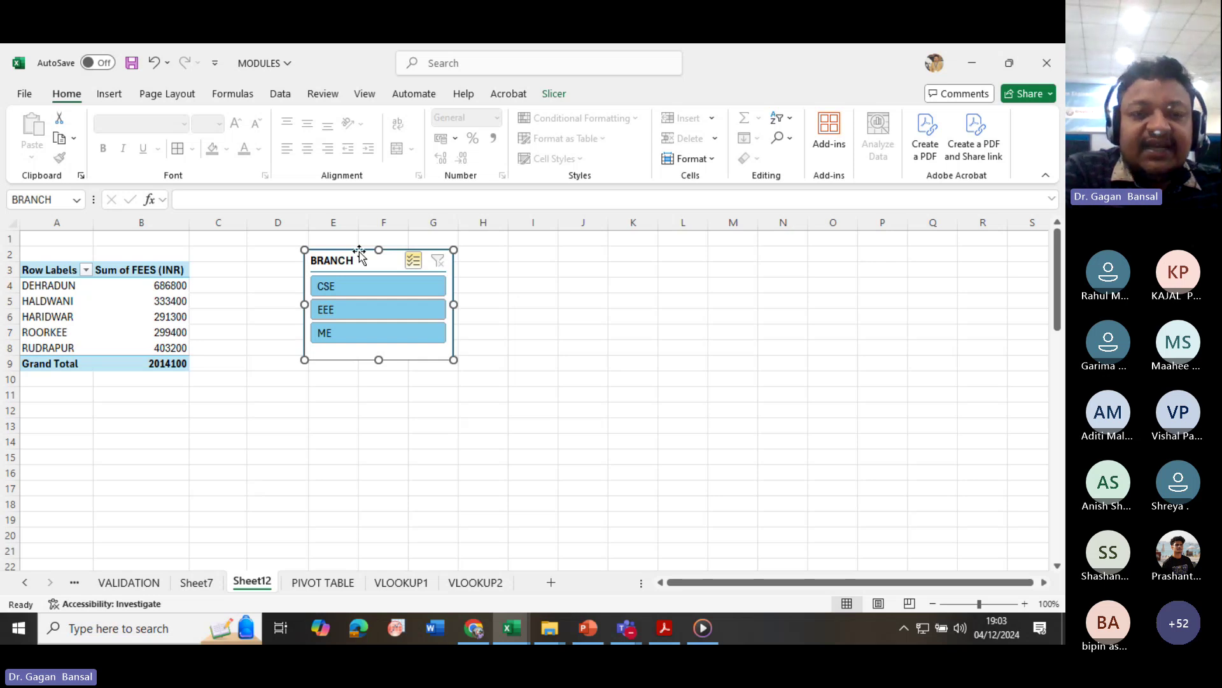
key(Delete)
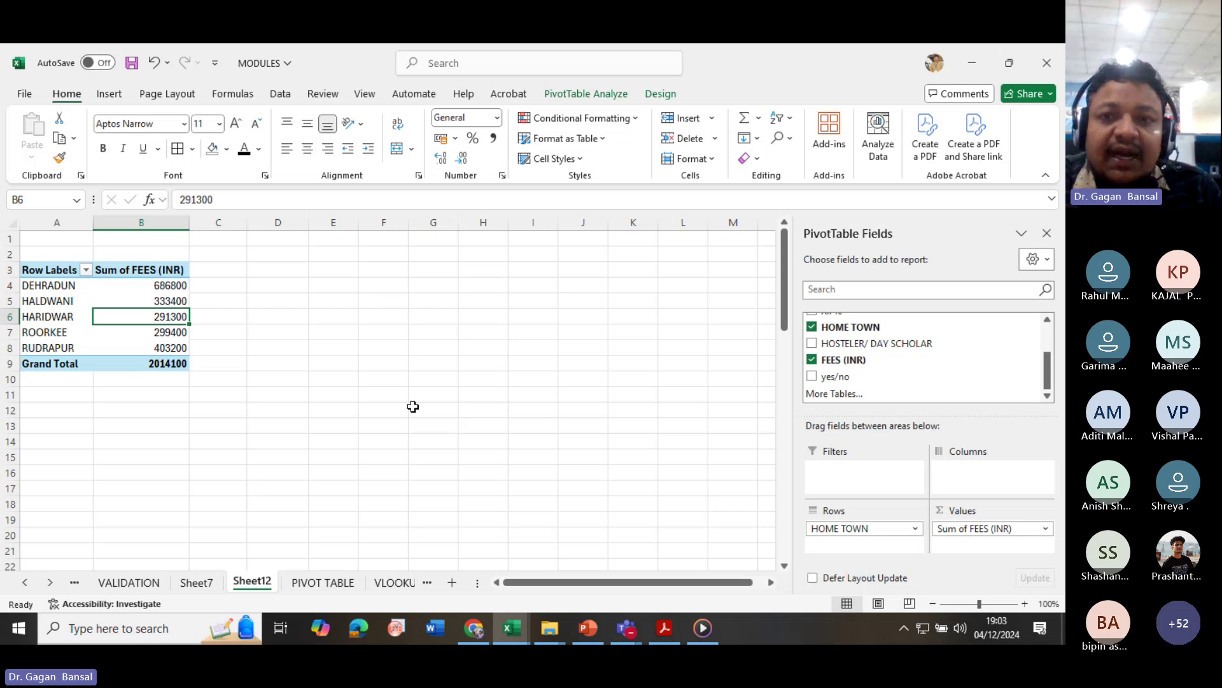
- Insert a slicer for the HOSTELER/ DAY SCHOLAR field of the pivot table on Sheet12
click(581, 93)
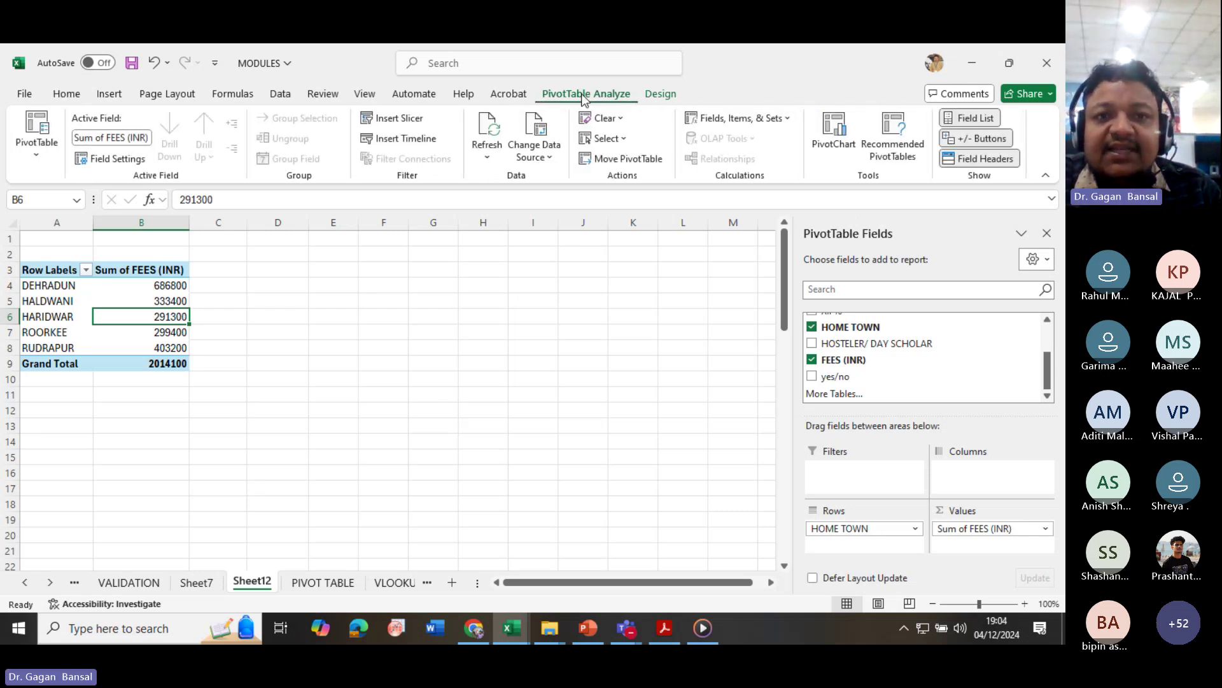
click(391, 118)
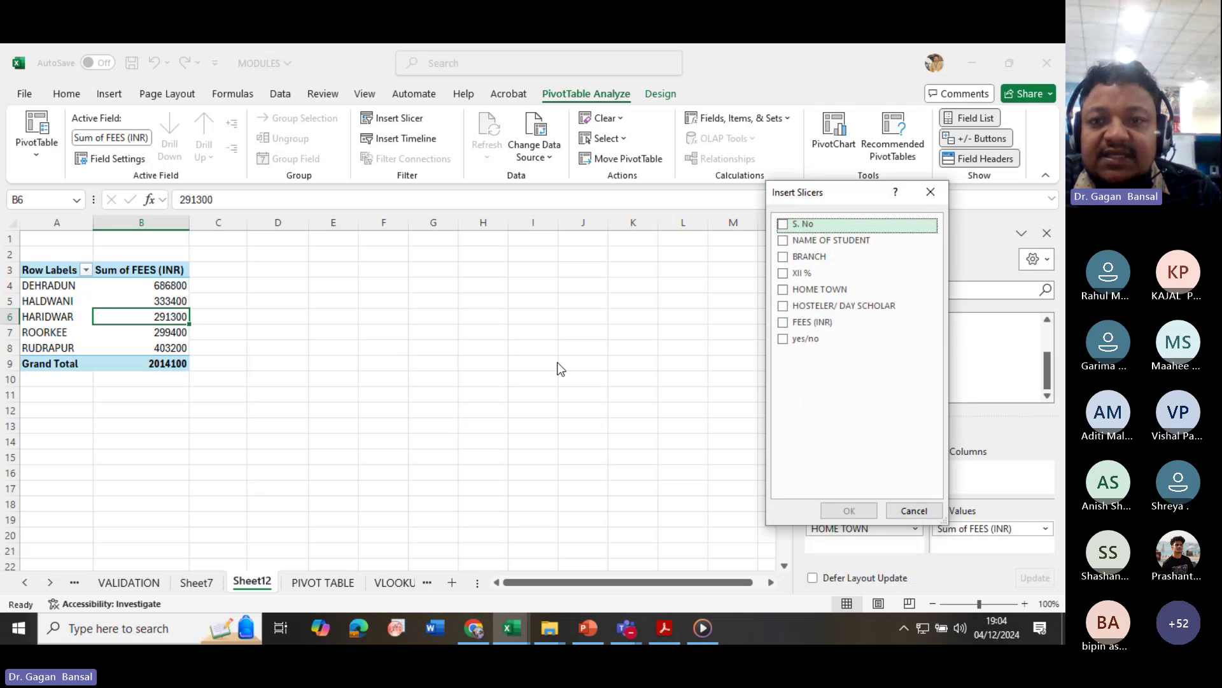
click(782, 306)
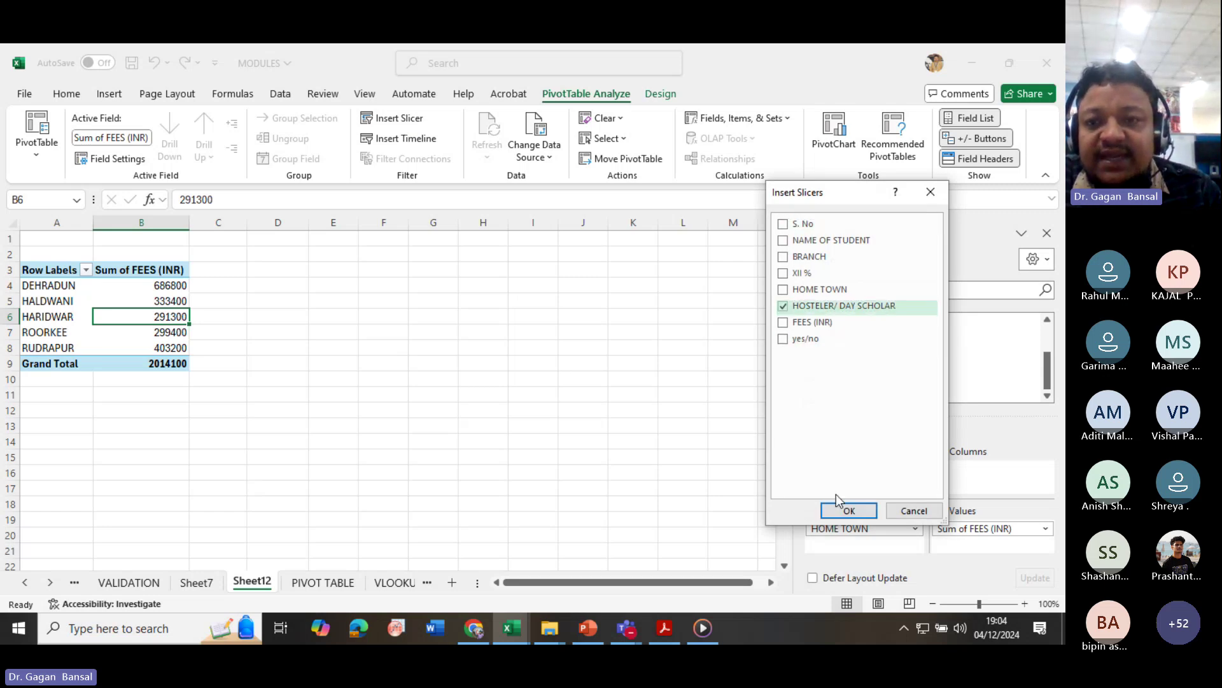
click(848, 509)
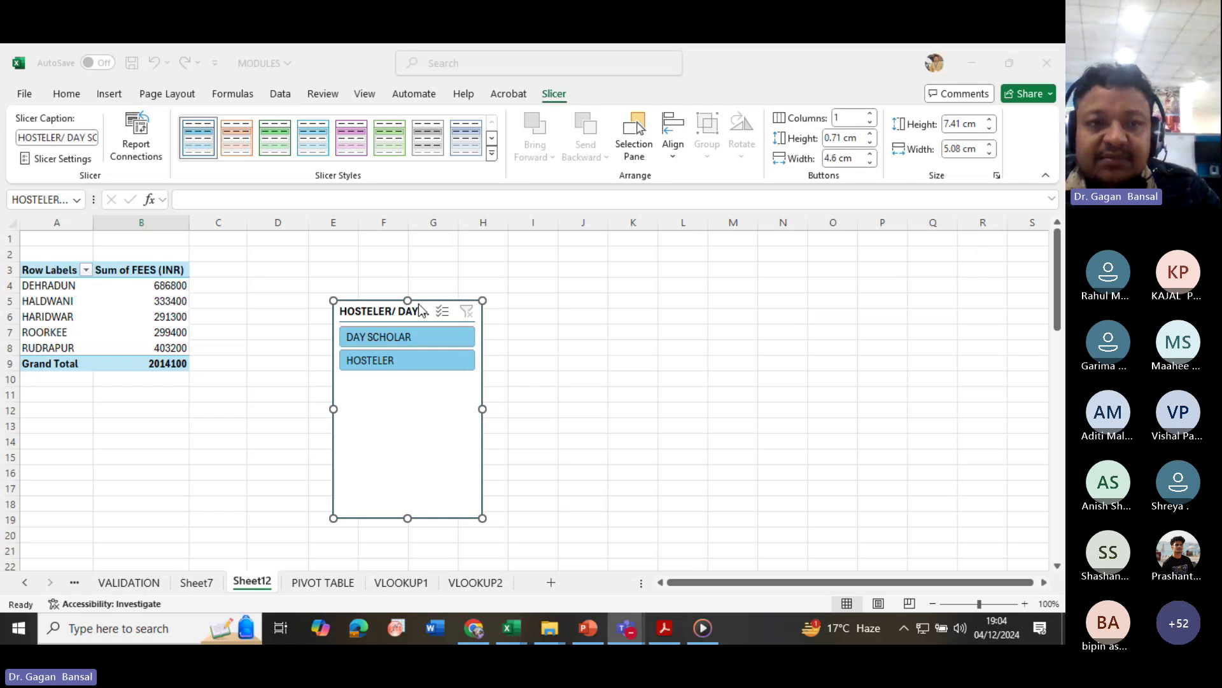
- Rebuild the pivot table with BRANCH as rows and Sum of FEES (INR) as values, and filter it to DAY SCHOLAR with the slicer
click(116, 305)
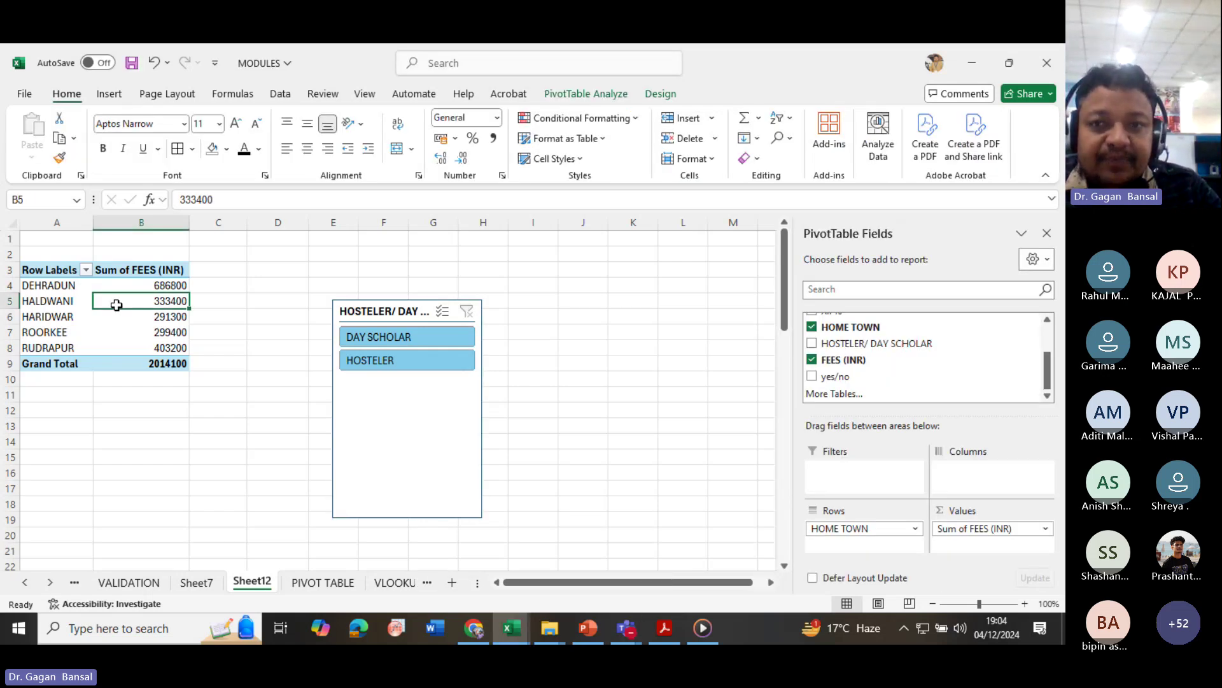
click(812, 326)
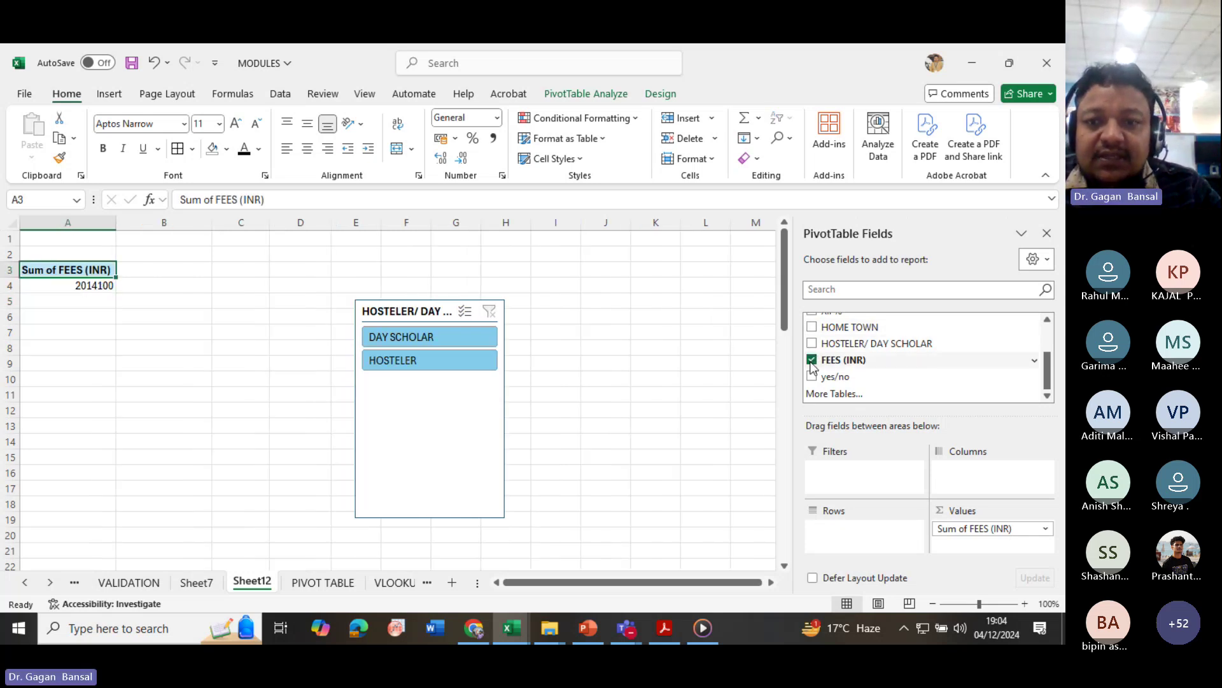
click(812, 360)
scroll(831, 360, up, 2)
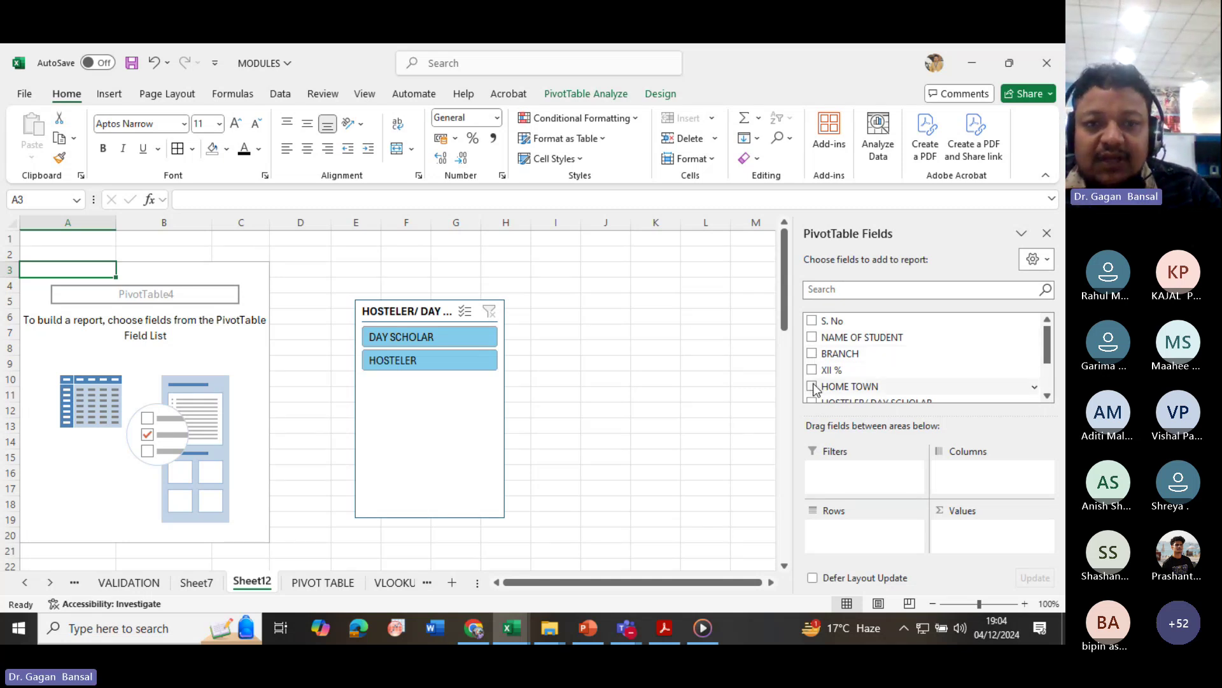
click(813, 354)
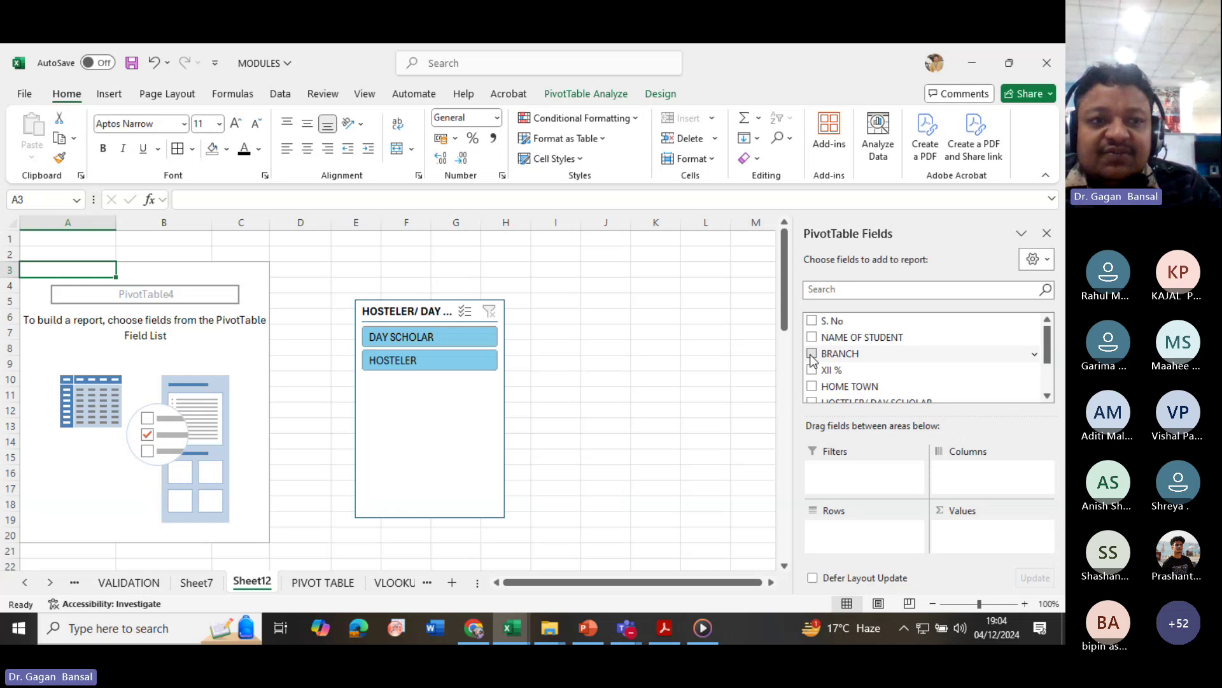
scroll(814, 375, down, 2)
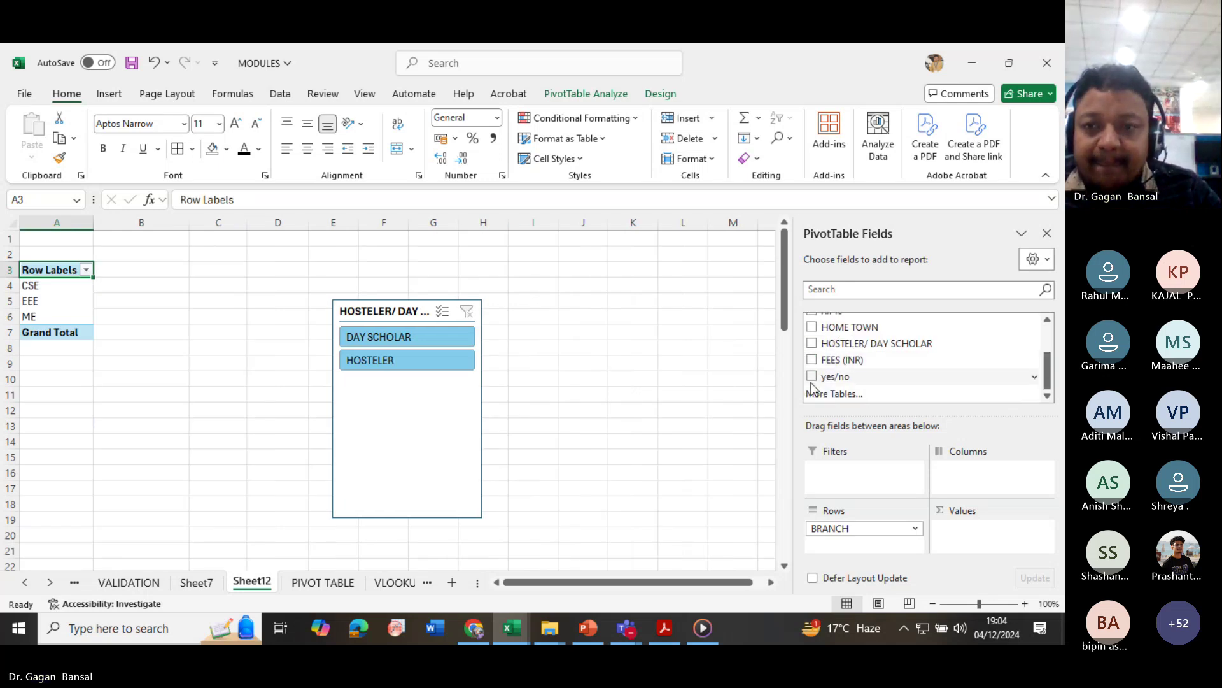
click(811, 361)
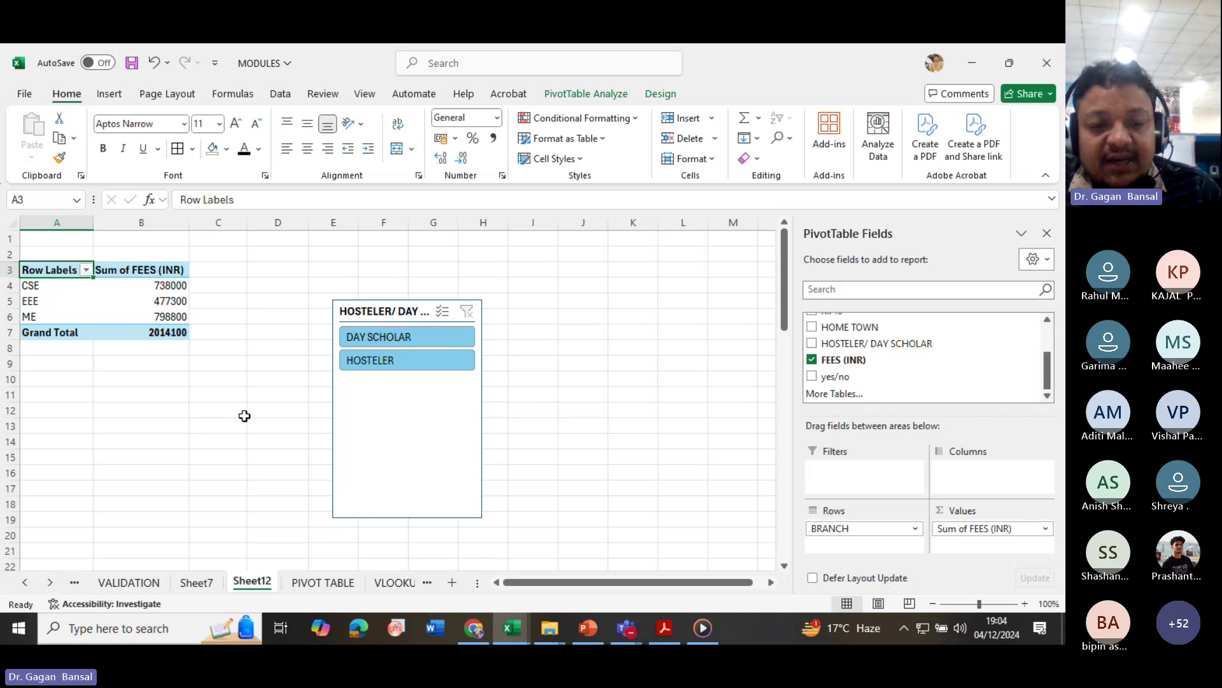
click(359, 337)
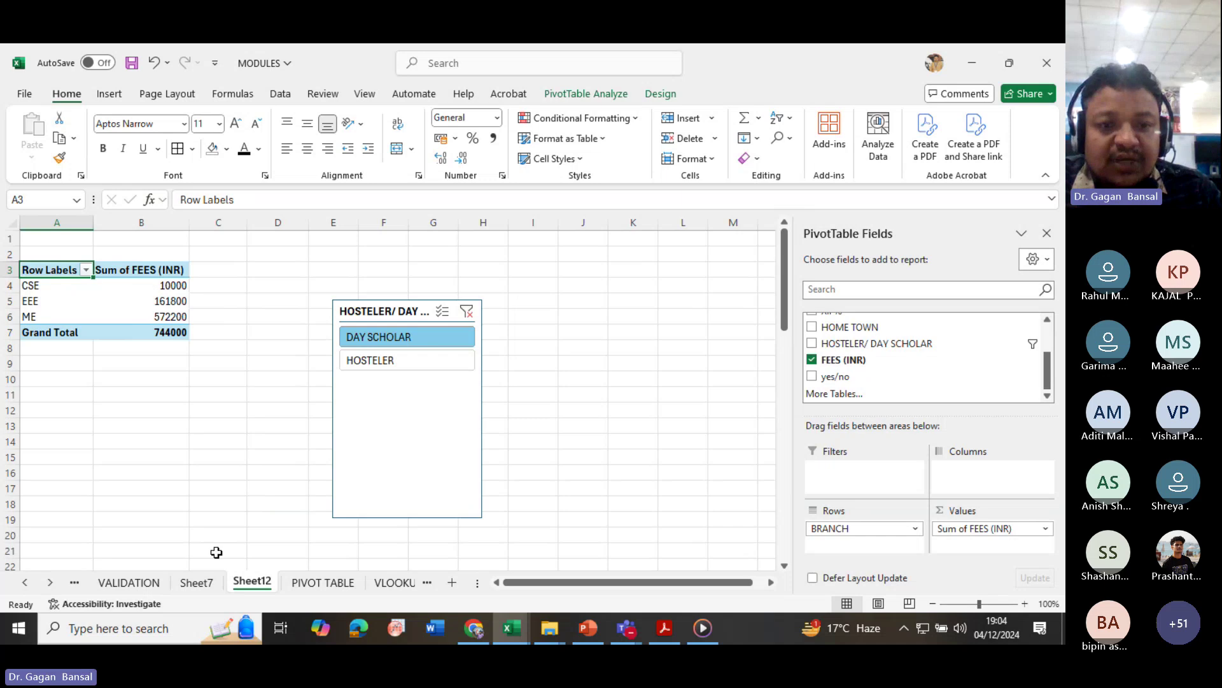
- Turn off filtering for the source table on the PIVOT TABLE sheet so all its rows show
click(323, 582)
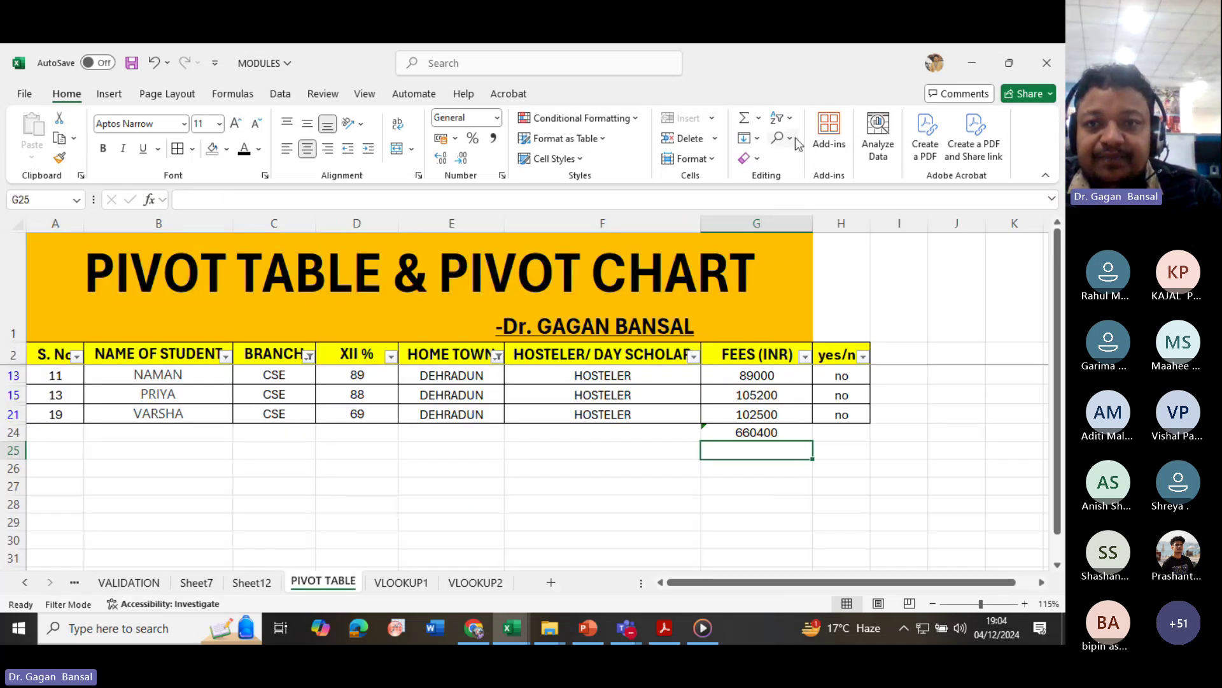
click(782, 118)
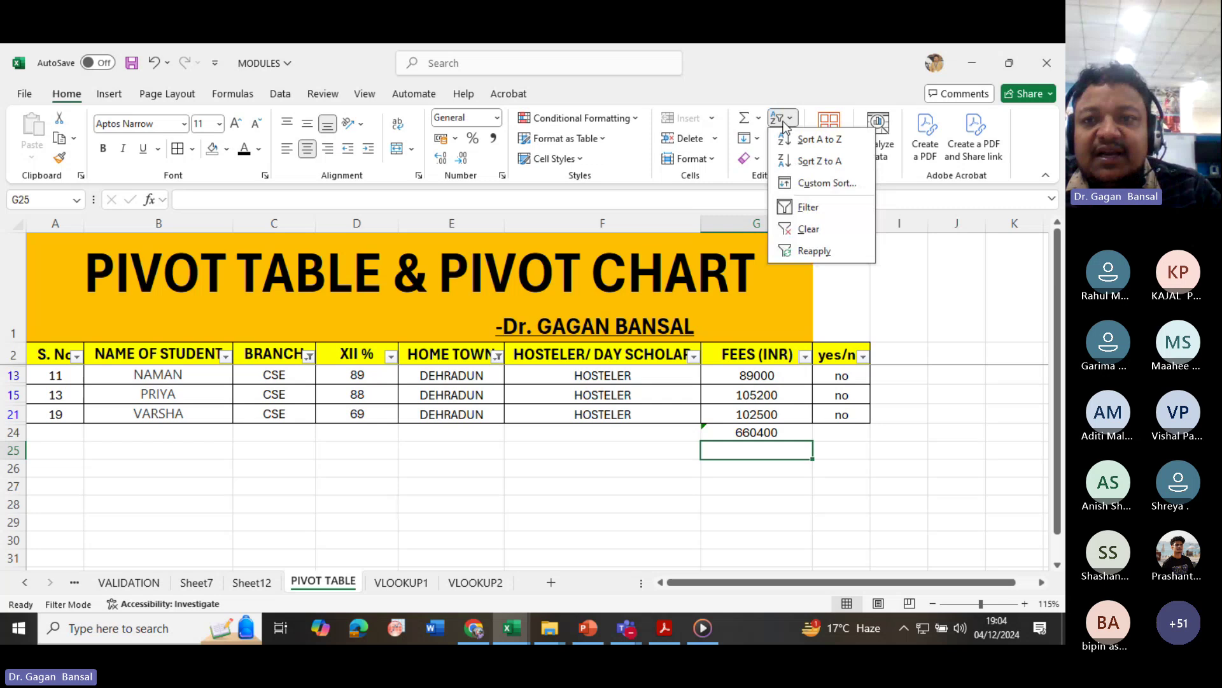
click(788, 207)
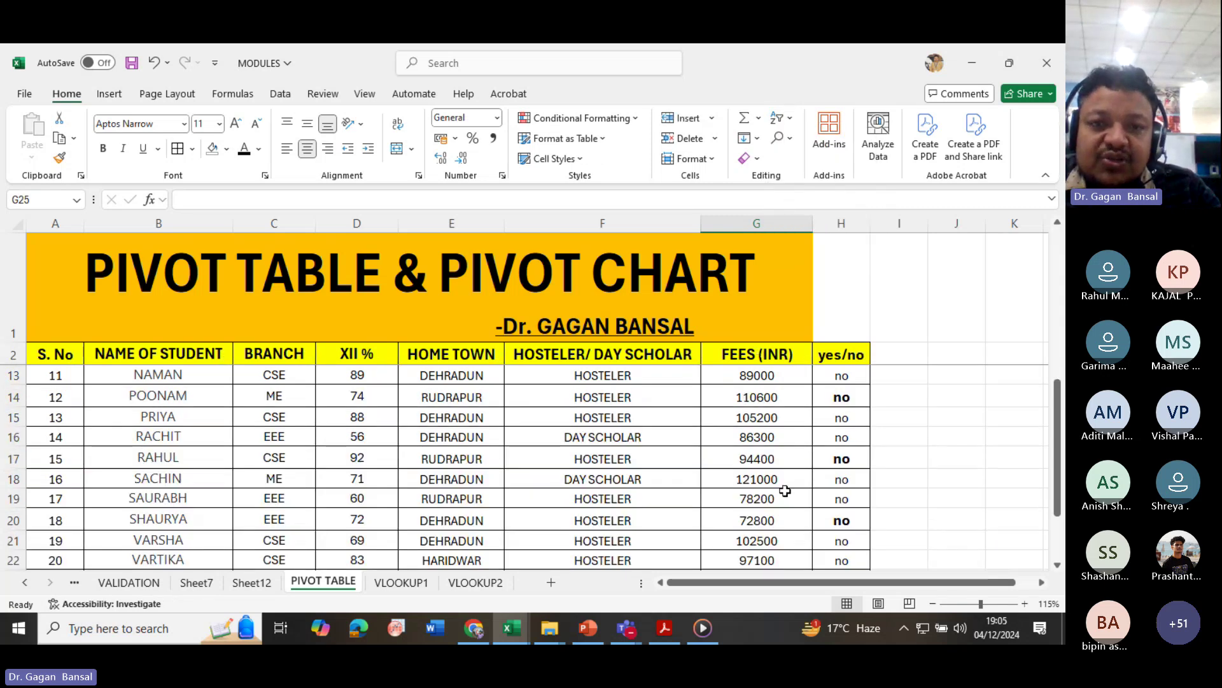
- Turn on filtering for the source table on the PIVOT TABLE sheet and filter BRANCH to CSE only
click(259, 584)
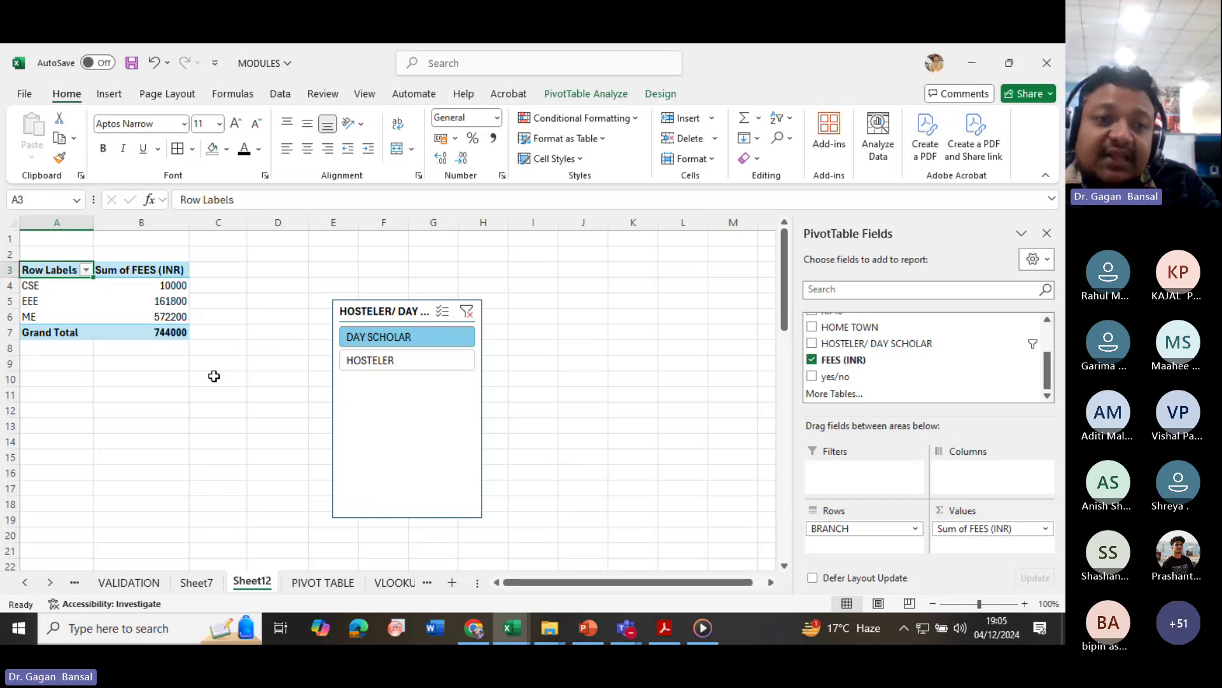
click(299, 584)
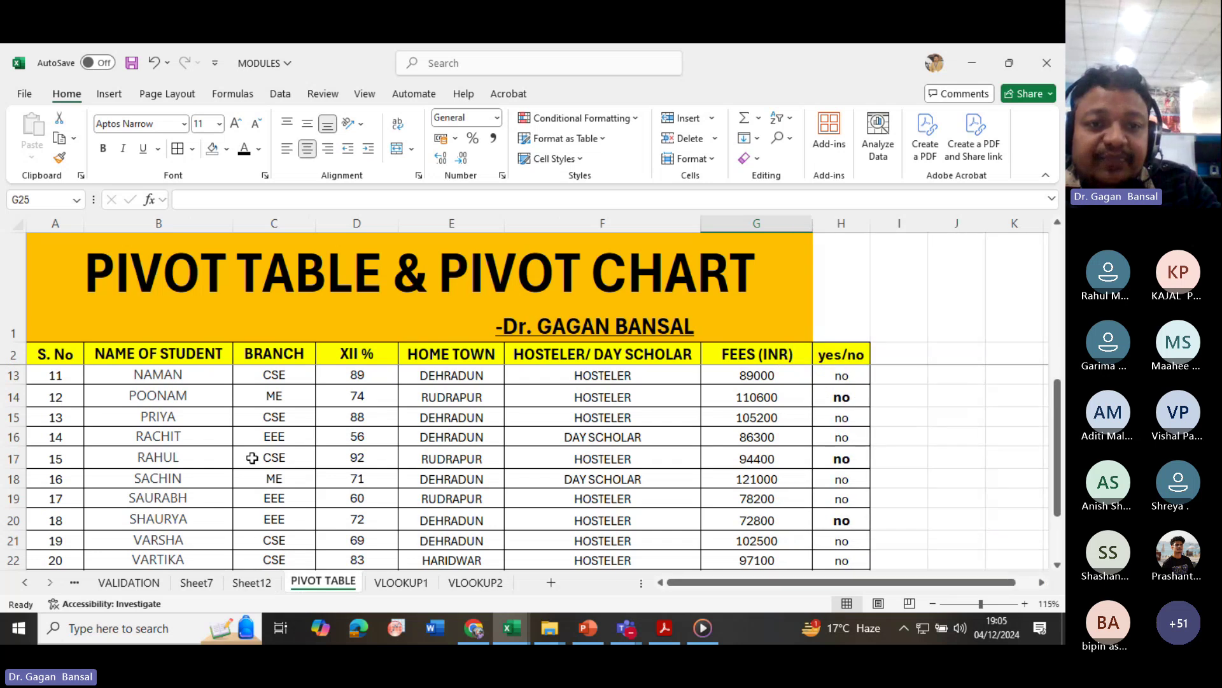
click(287, 354)
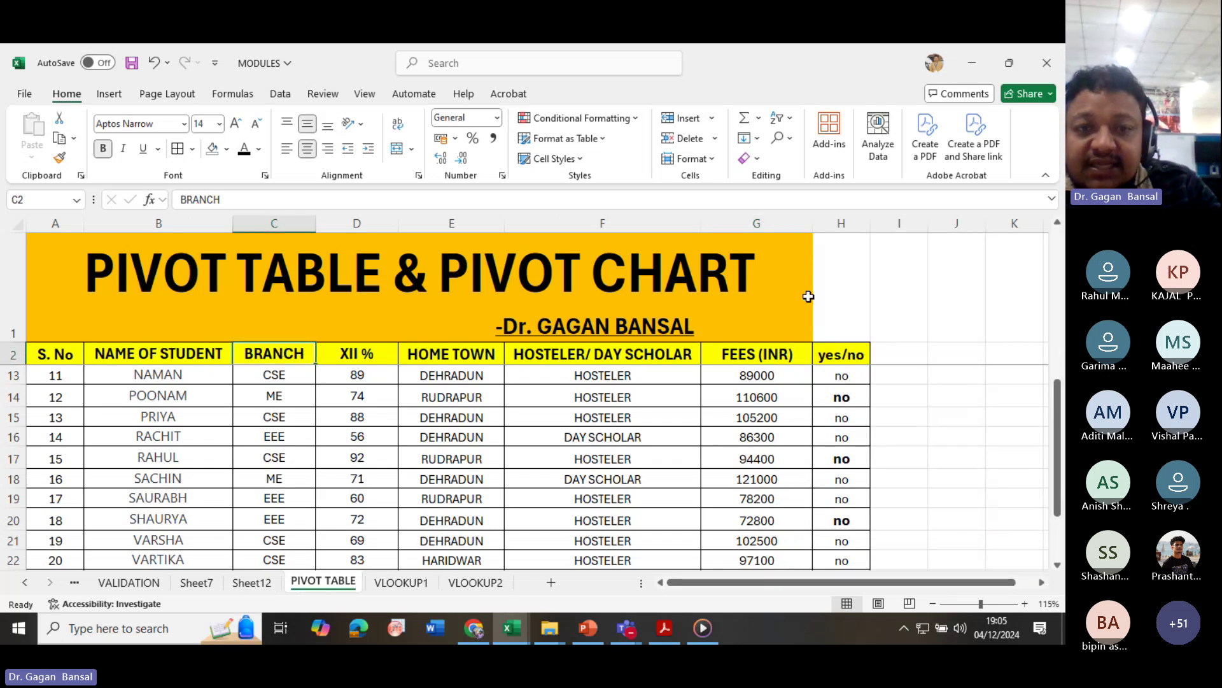
click(781, 119)
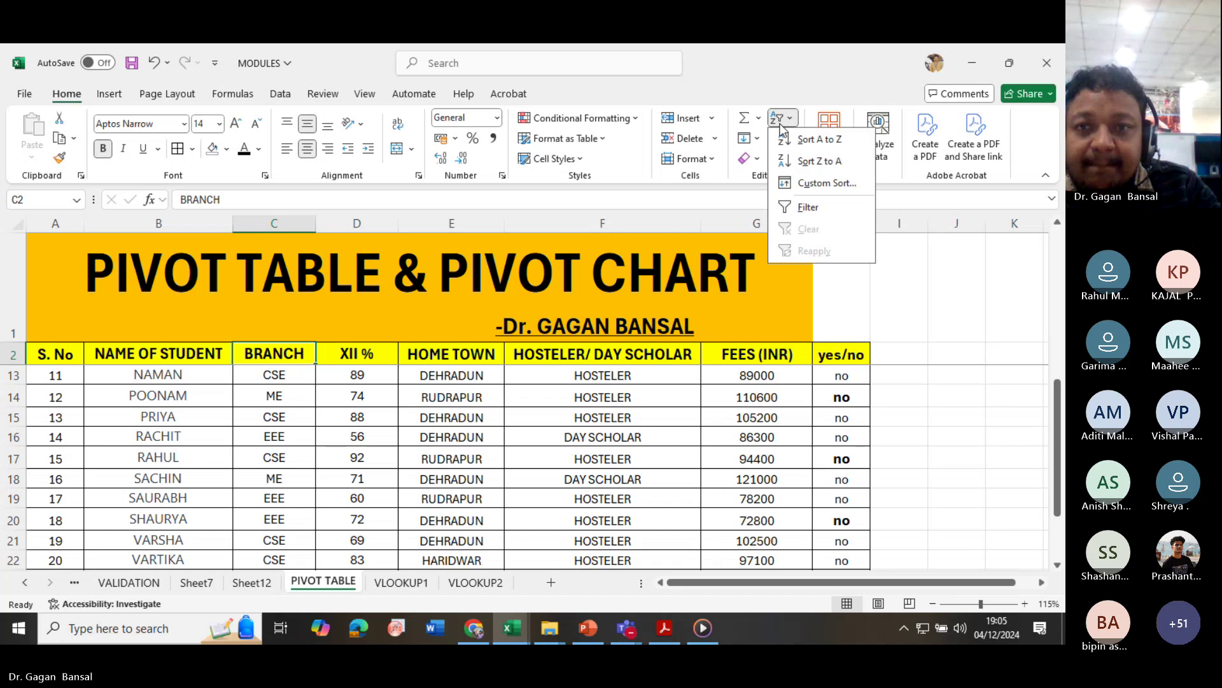
click(787, 206)
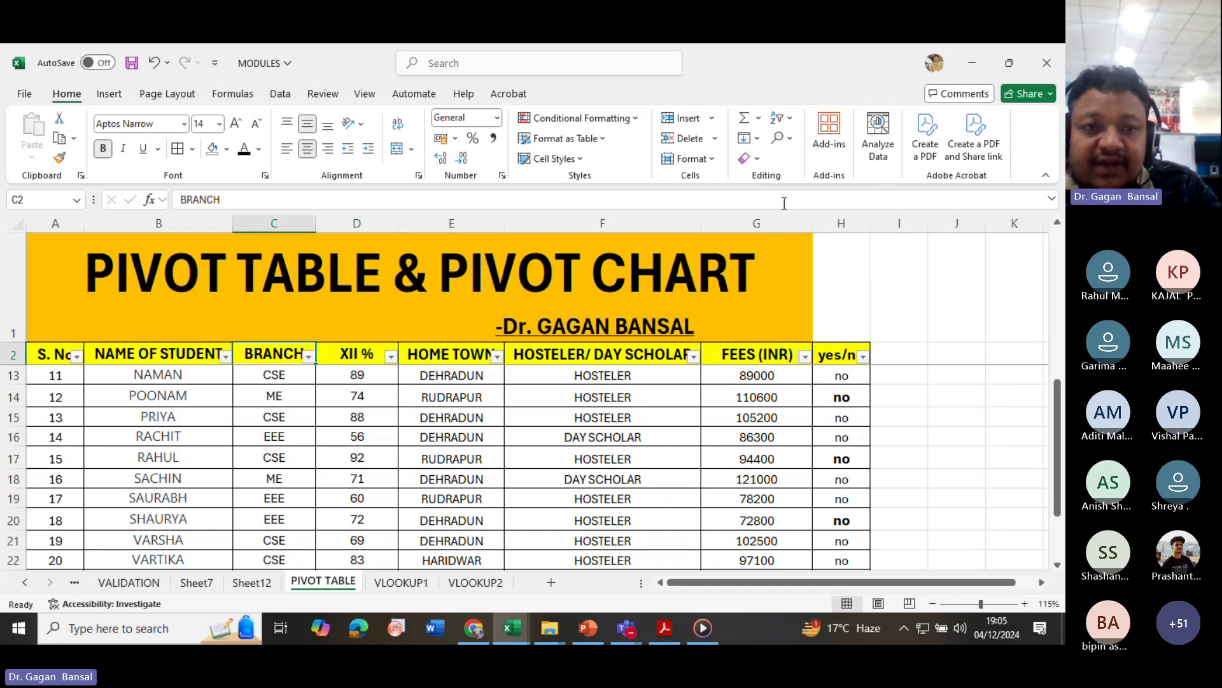
click(308, 356)
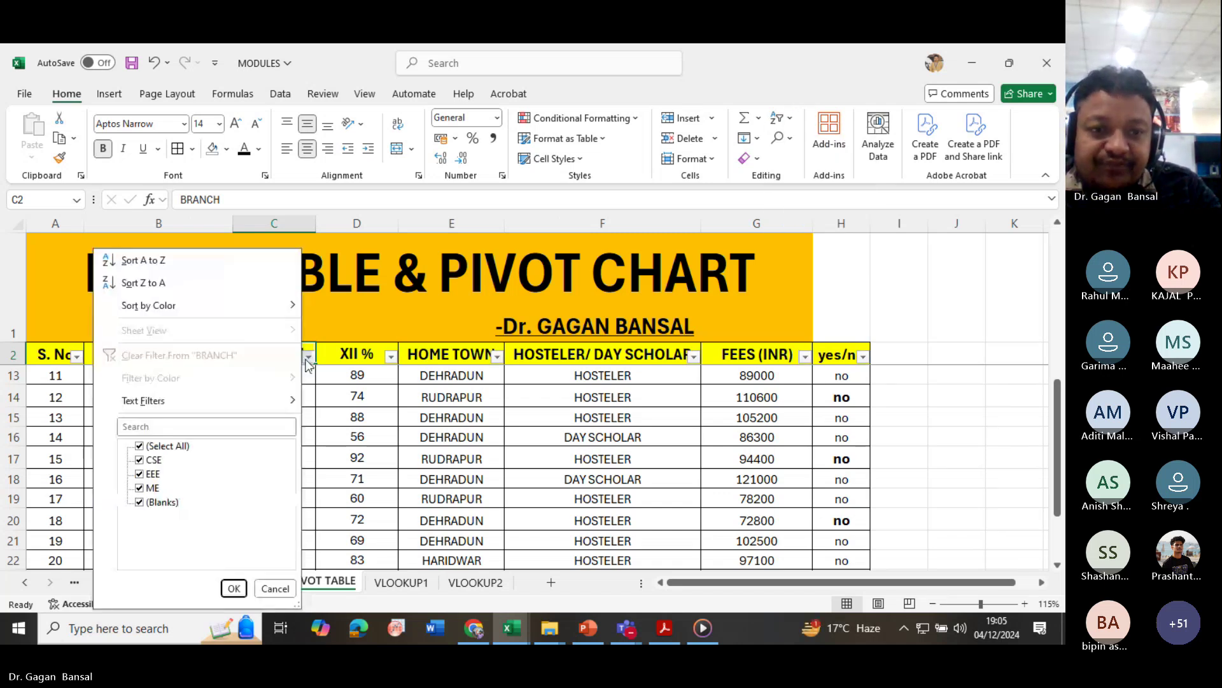
click(140, 446)
click(140, 460)
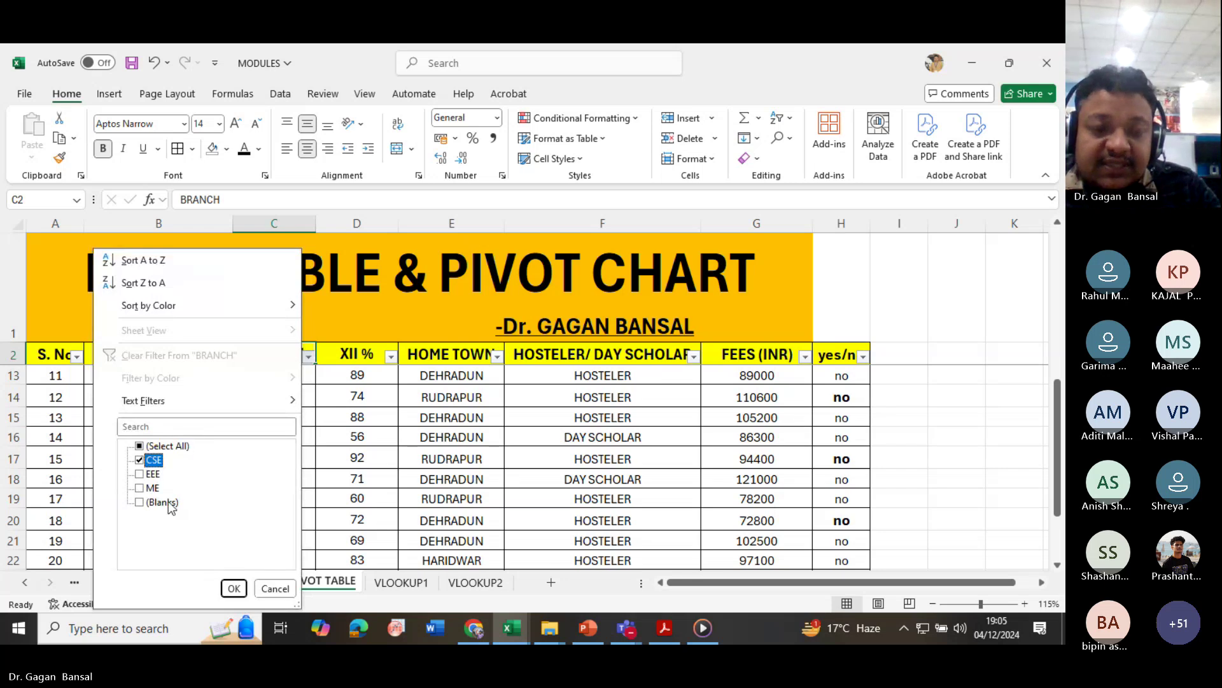
click(233, 589)
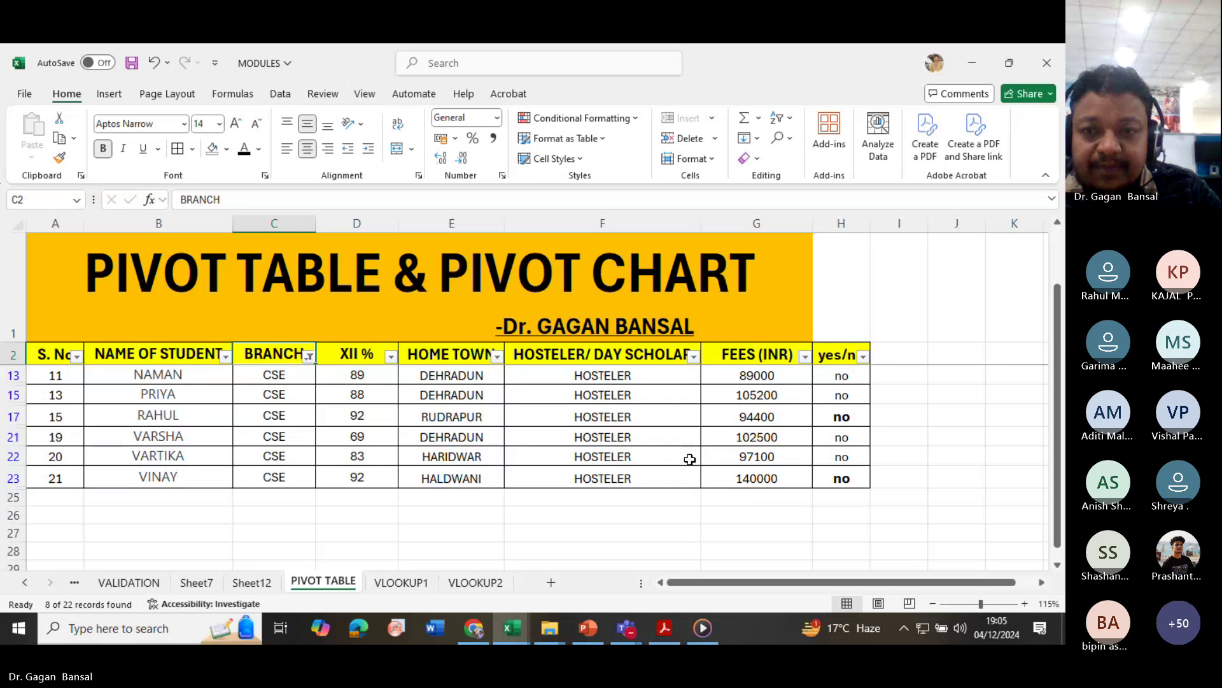
- Filter the HOSTELER/ DAY SCHOLAR column to HOSTELER only and select the visible FEES (INR) cells to read their sum
scroll(691, 460, up, 1)
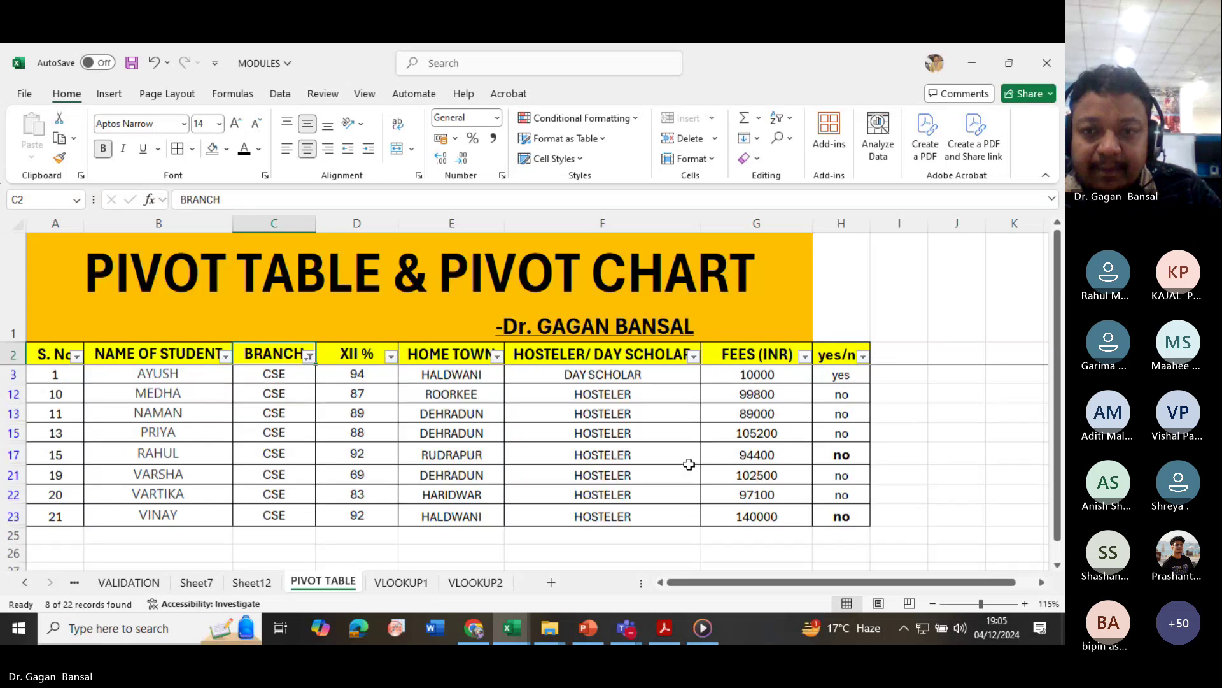
click(694, 357)
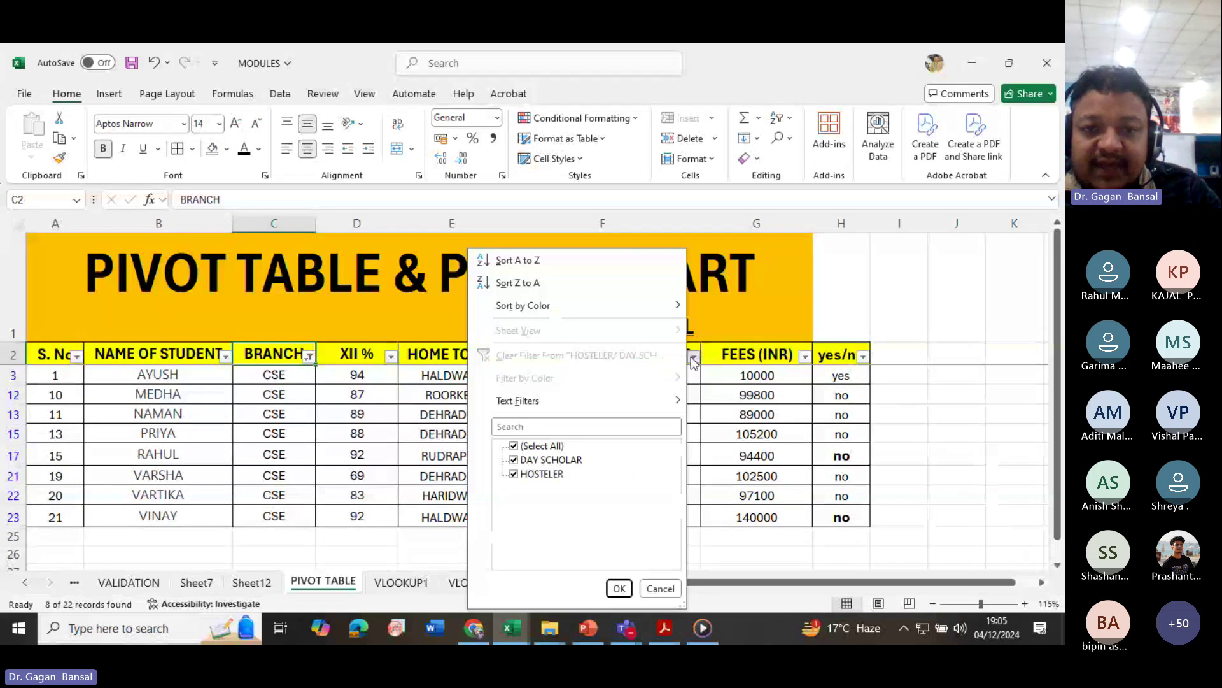
click(527, 448)
click(513, 475)
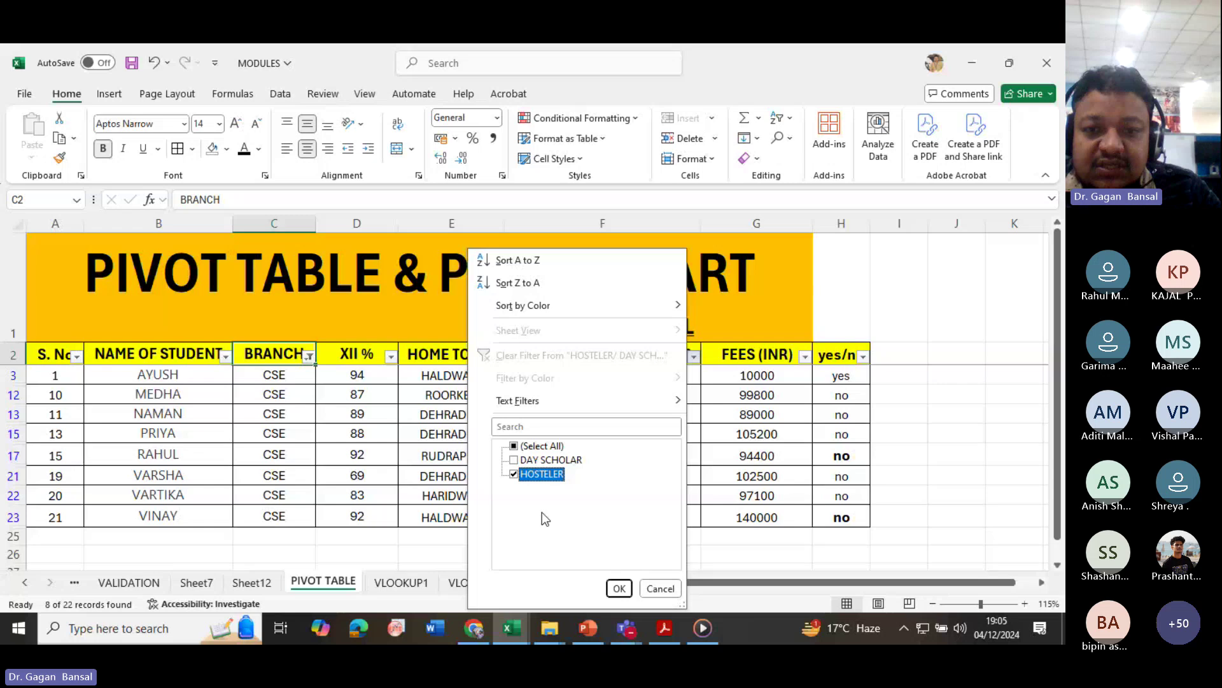
click(619, 588)
drag(726, 376, 724, 492)
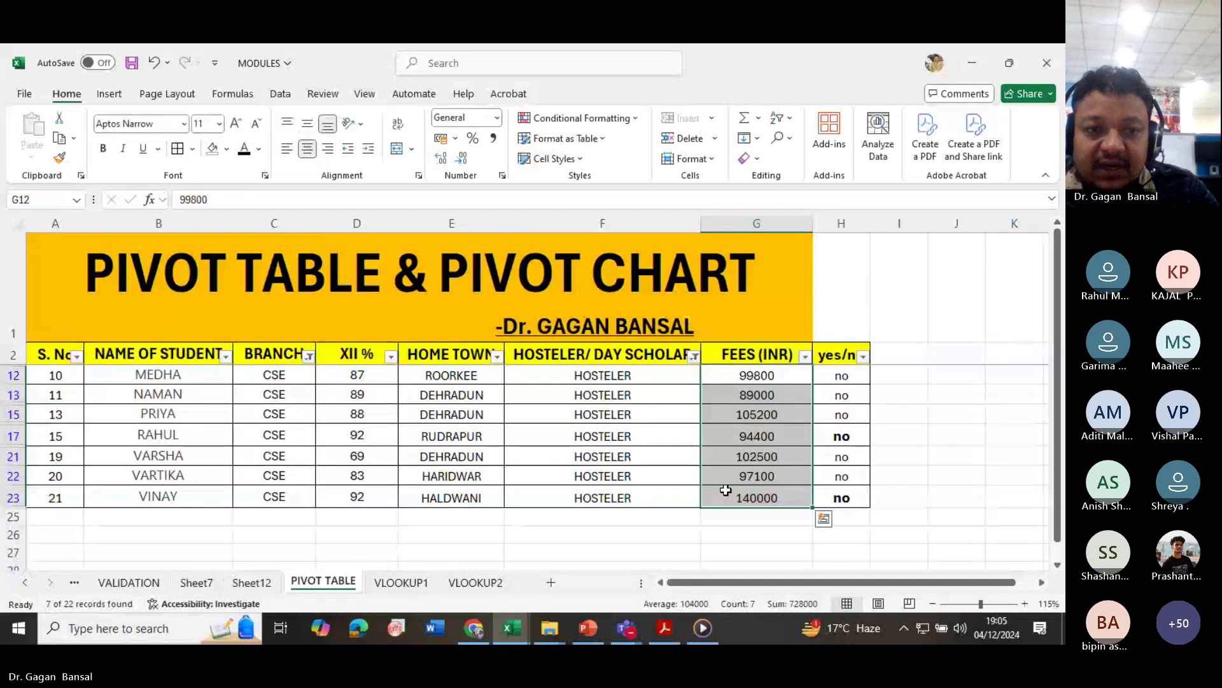
- Filter the pivot table on Sheet12 to HOSTELER with the slicer
click(252, 581)
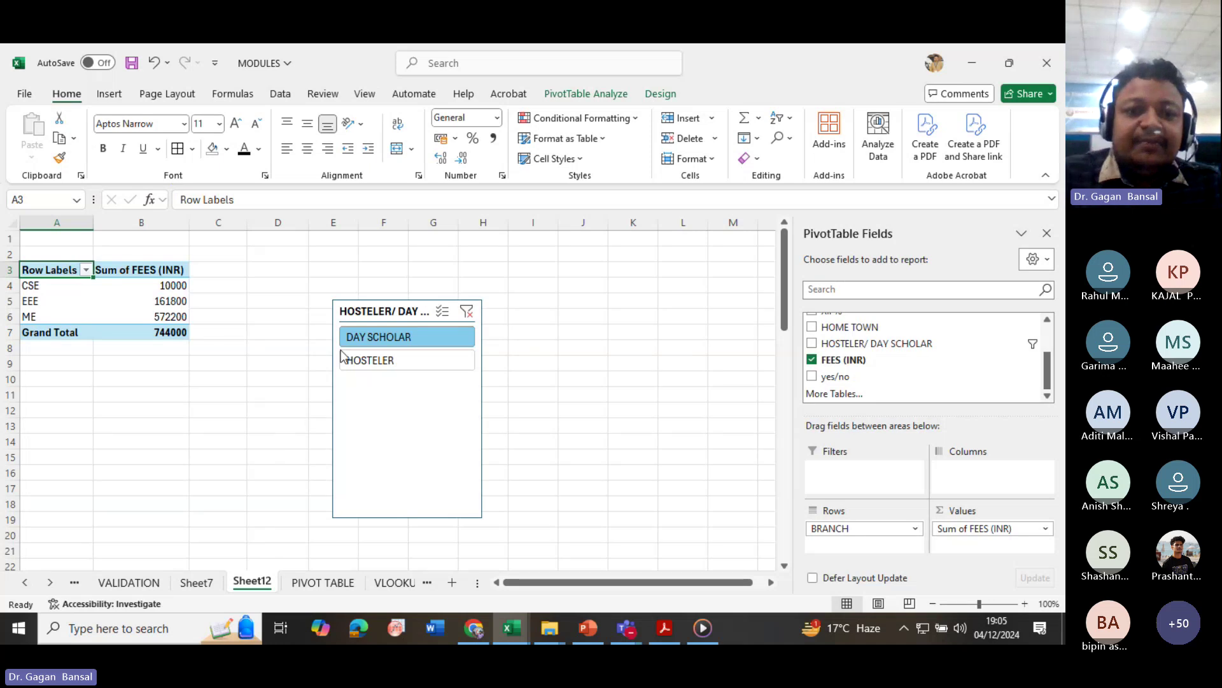
click(378, 361)
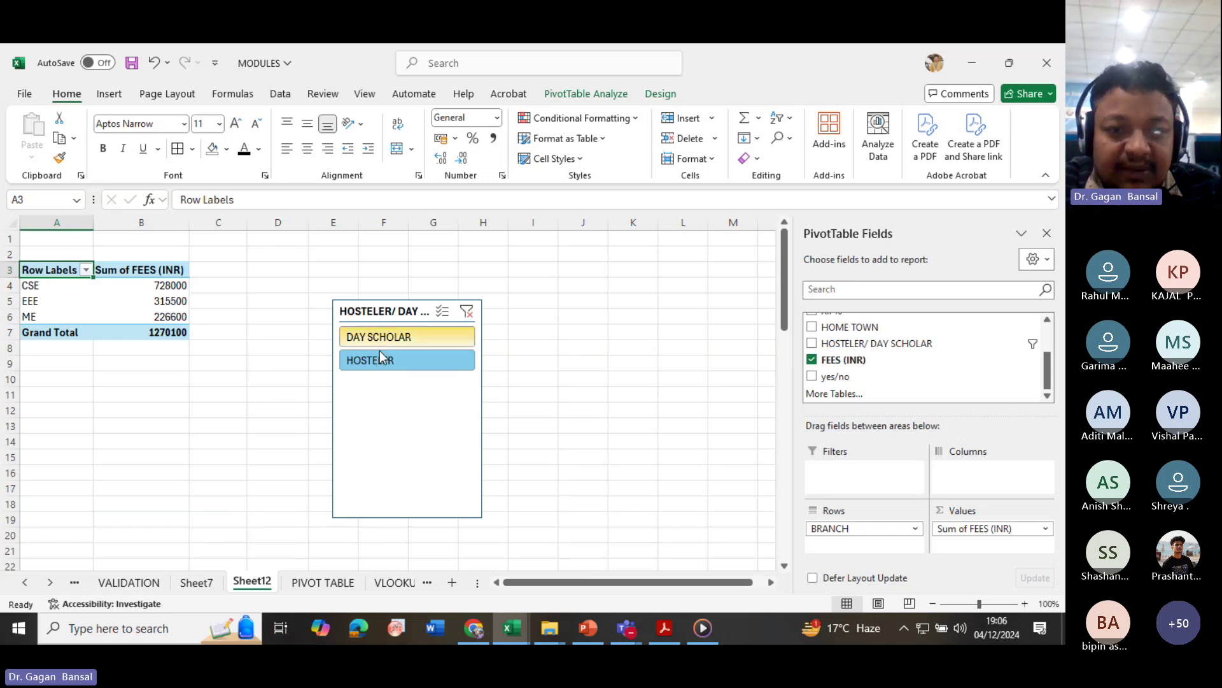
- Try to total the filtered CSE hosteler fees in G25 of the PIVOT TABLE sheet with =sum(G12:G23), and clear the cell
click(323, 582)
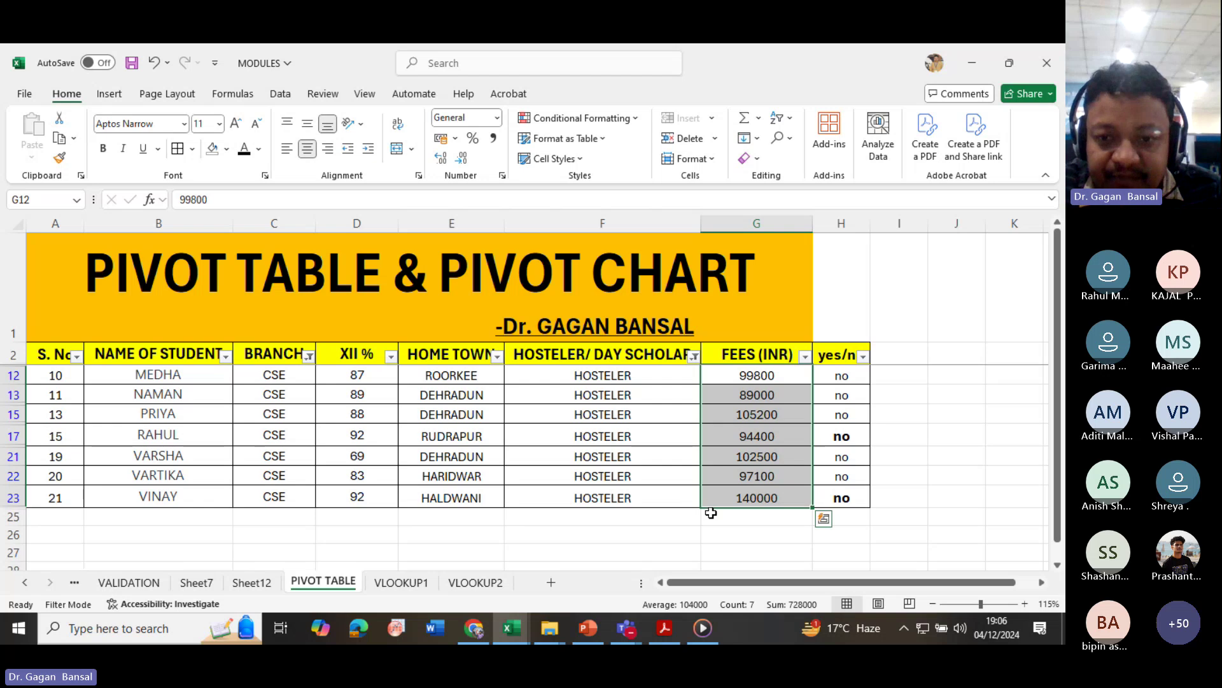
click(711, 513)
text(=s)
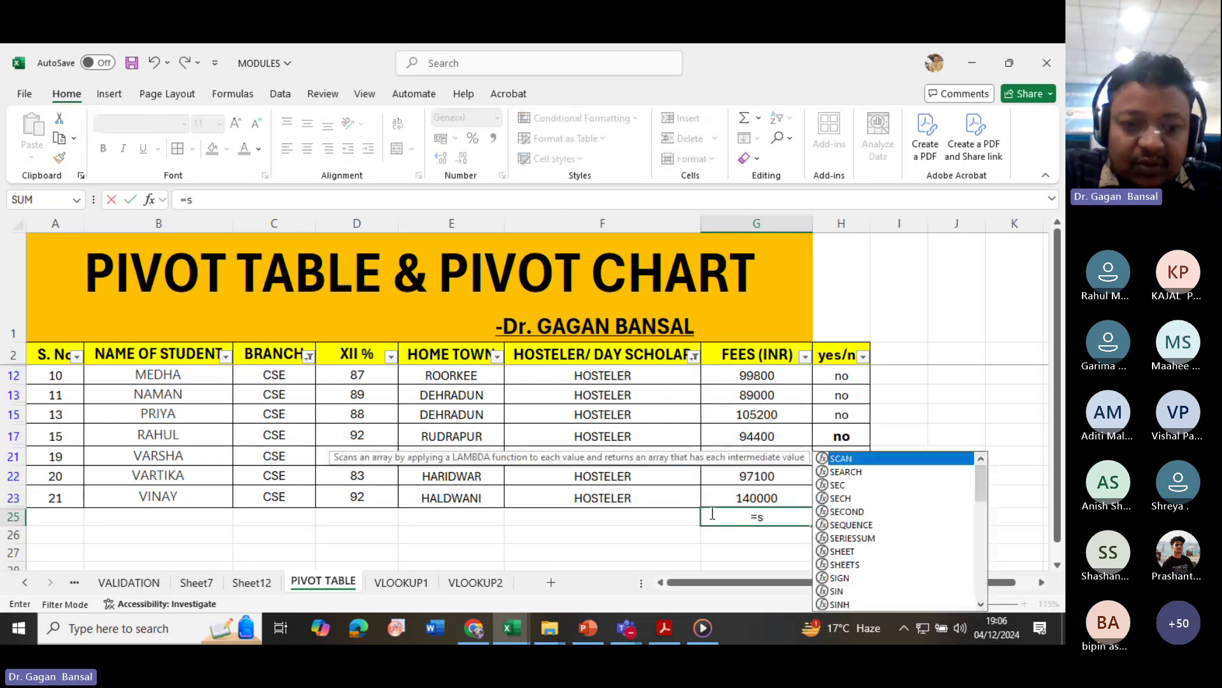
text(um()
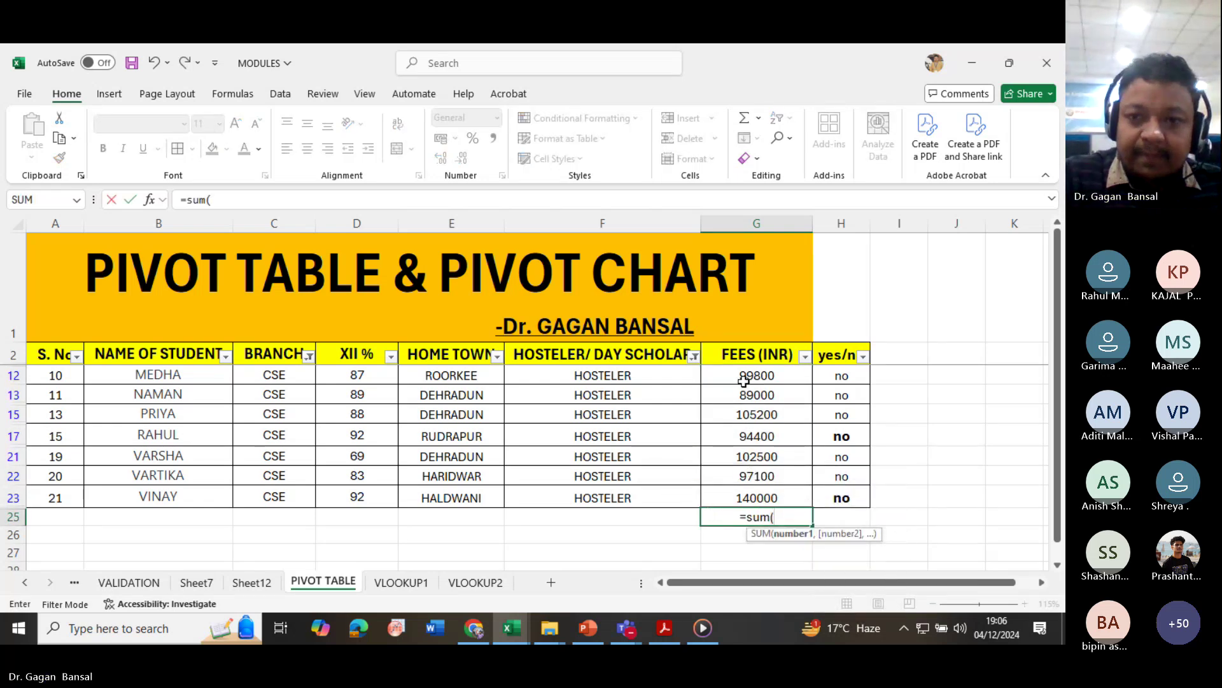
drag(744, 381, 749, 496)
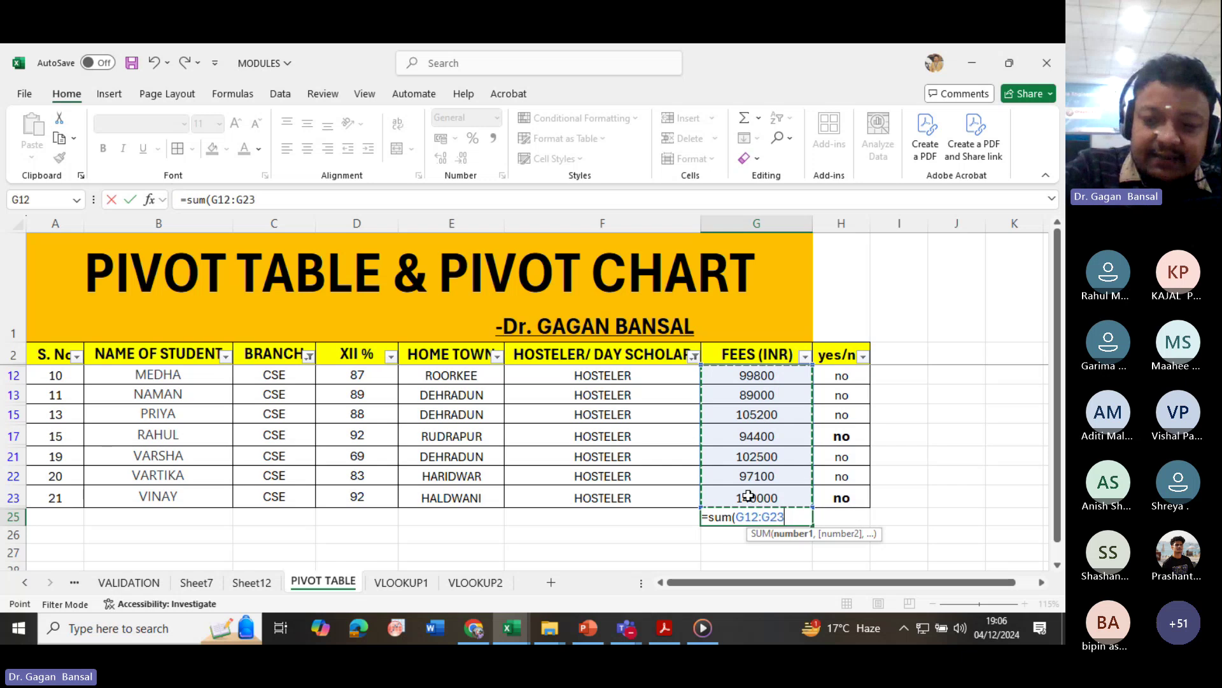
key(Return)
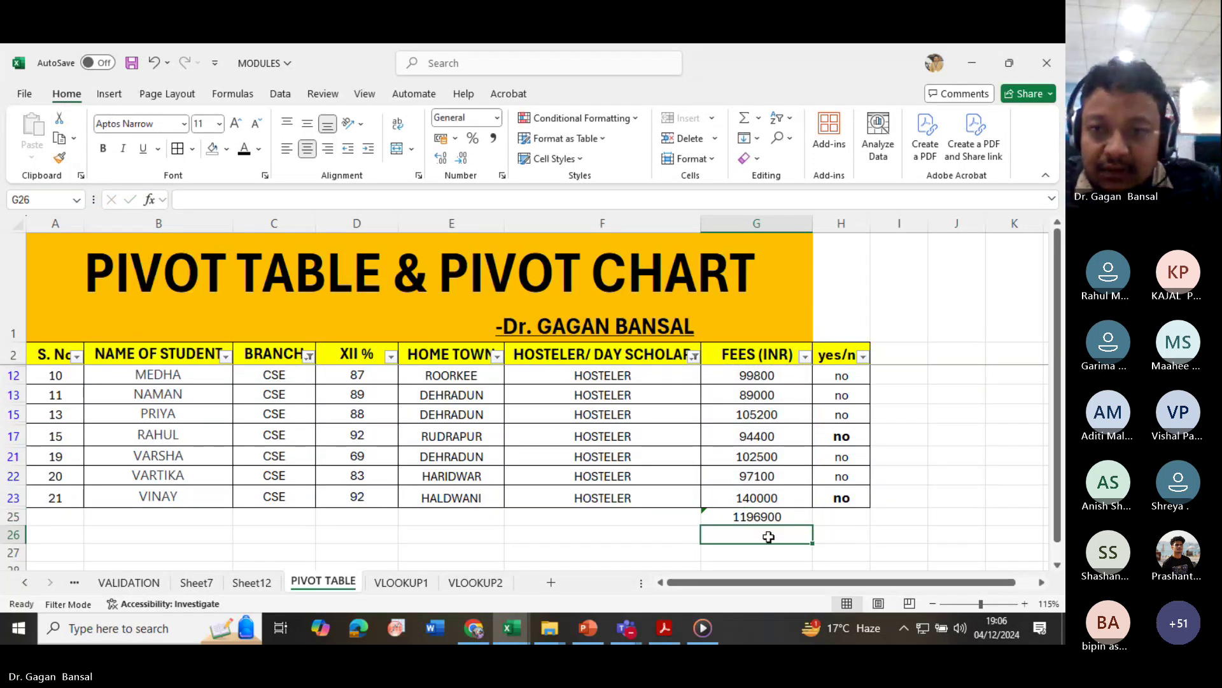
scroll(736, 510, down, 2)
scroll(736, 510, up, 2)
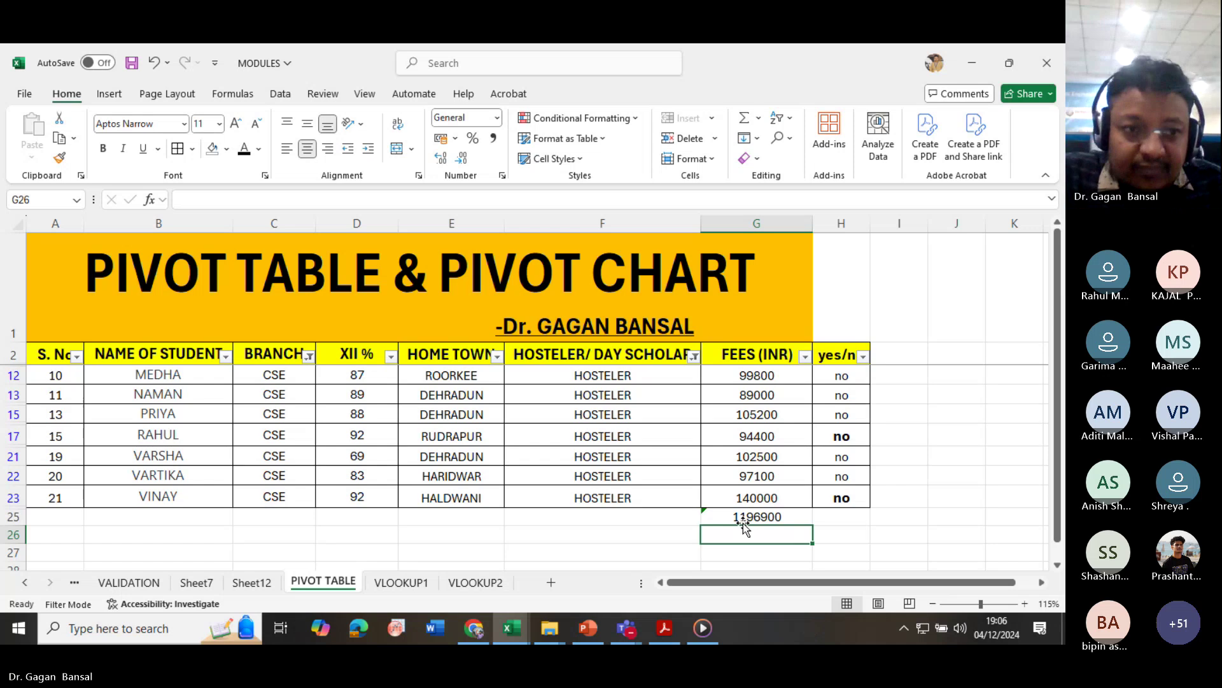
click(738, 512)
key(Delete)
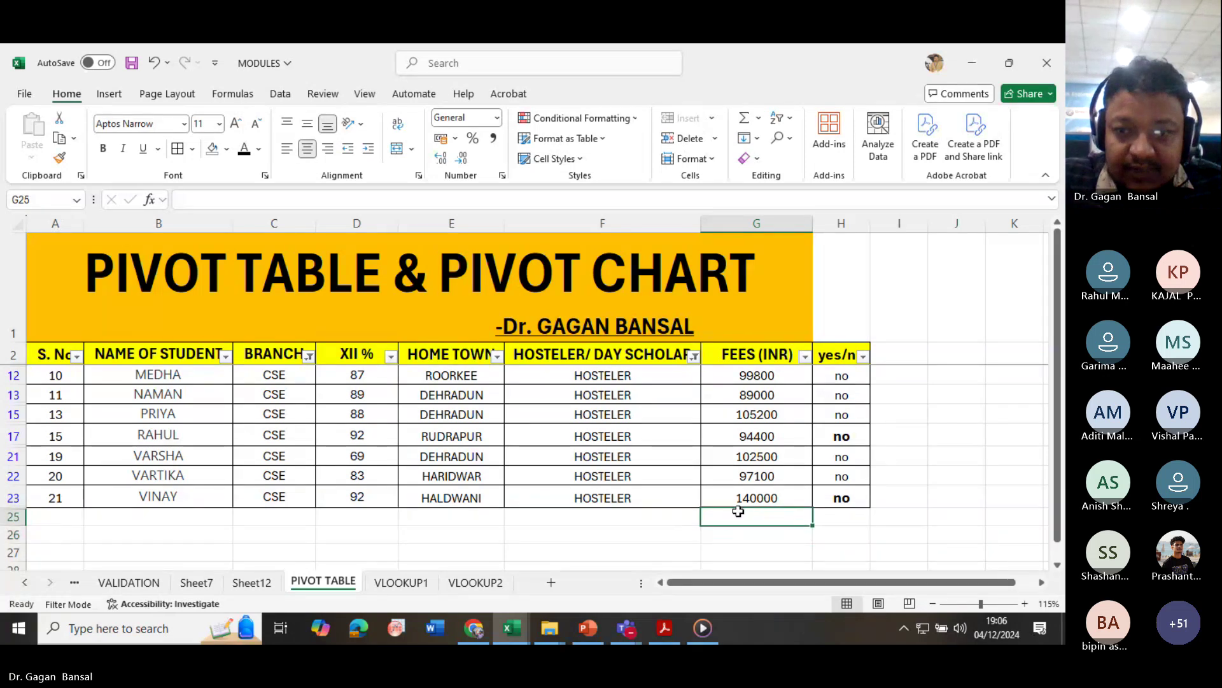
- Select the visible CSE hosteler fees in G12:G23, read their sum, and compare it with the CSE total on Sheet12
drag(742, 377, 762, 497)
click(734, 375)
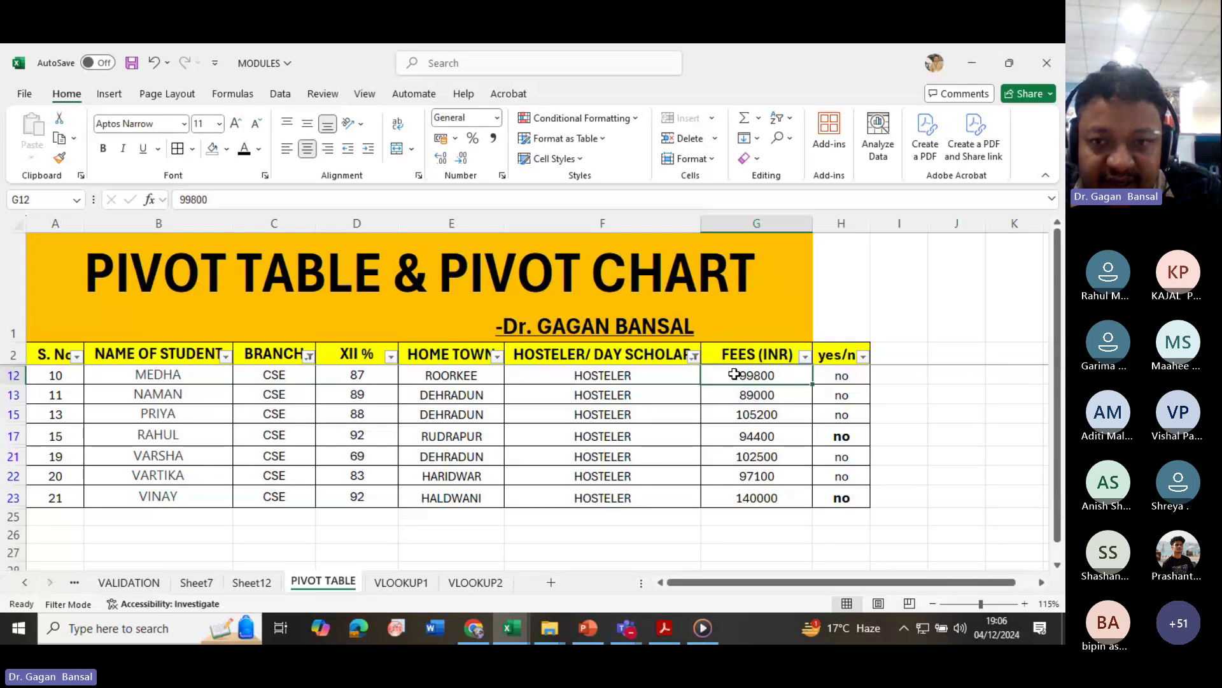
drag(734, 375, 746, 494)
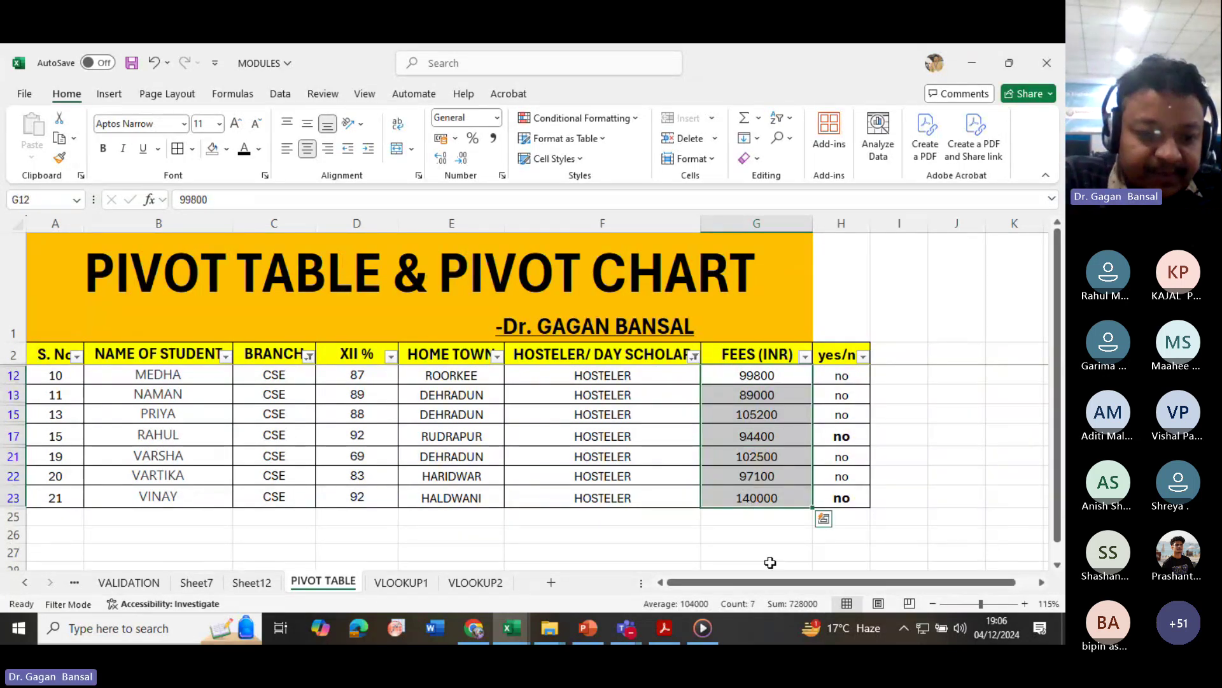
key(ctrl+4)
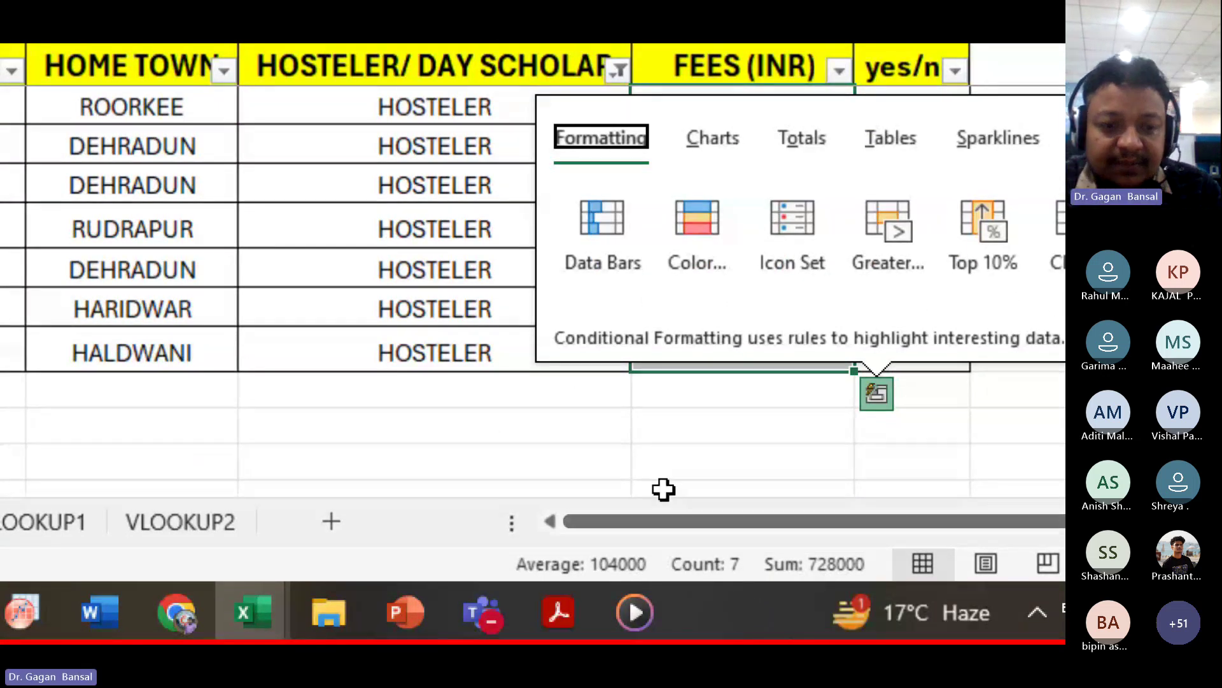
key(ctrl+4)
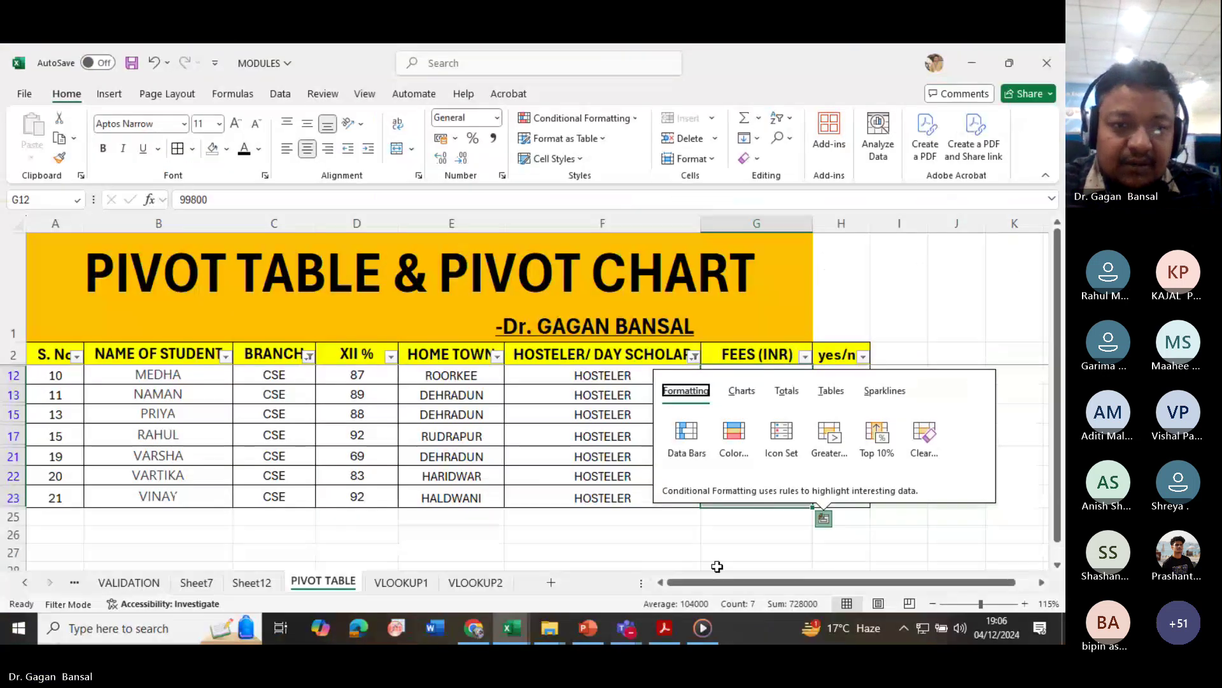
click(265, 588)
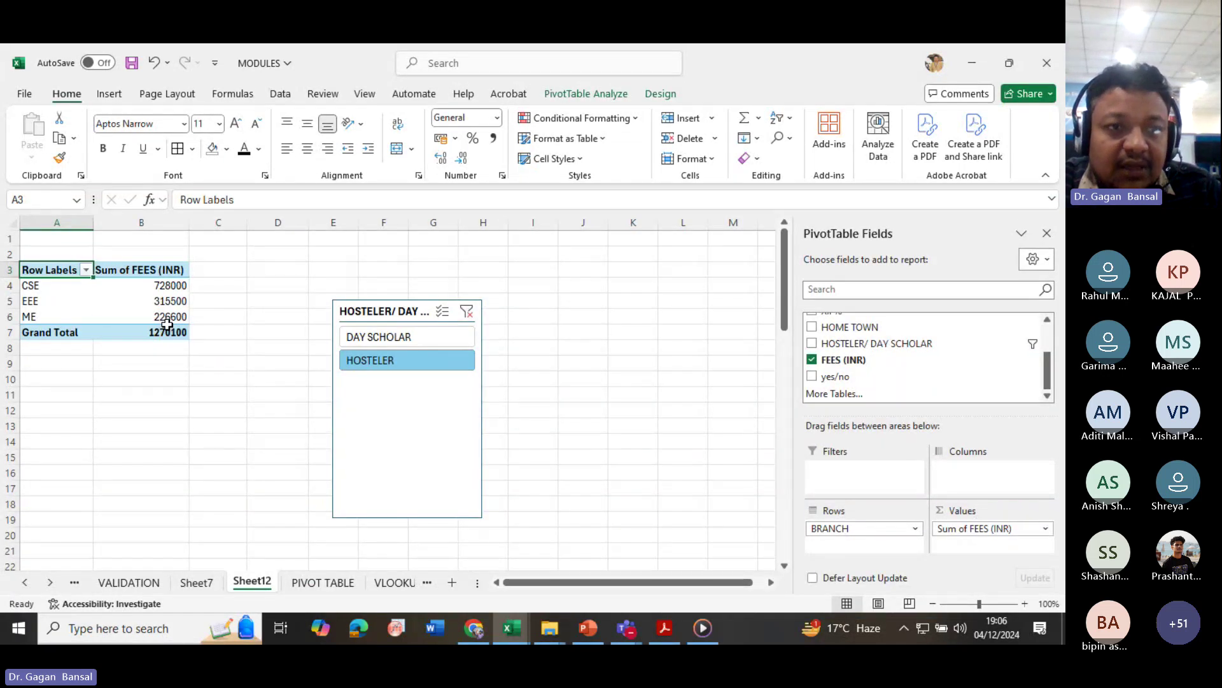
- Change the BRANCH filter of the source table on the PIVOT TABLE sheet to EEE only
click(305, 587)
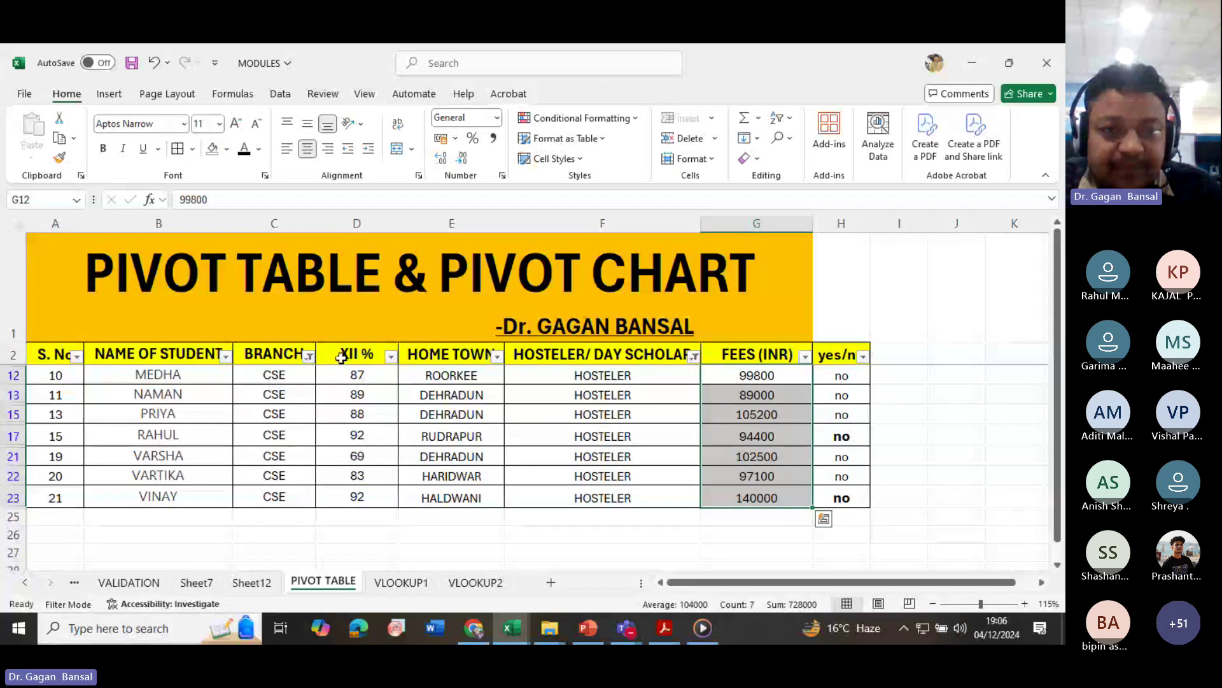
click(308, 357)
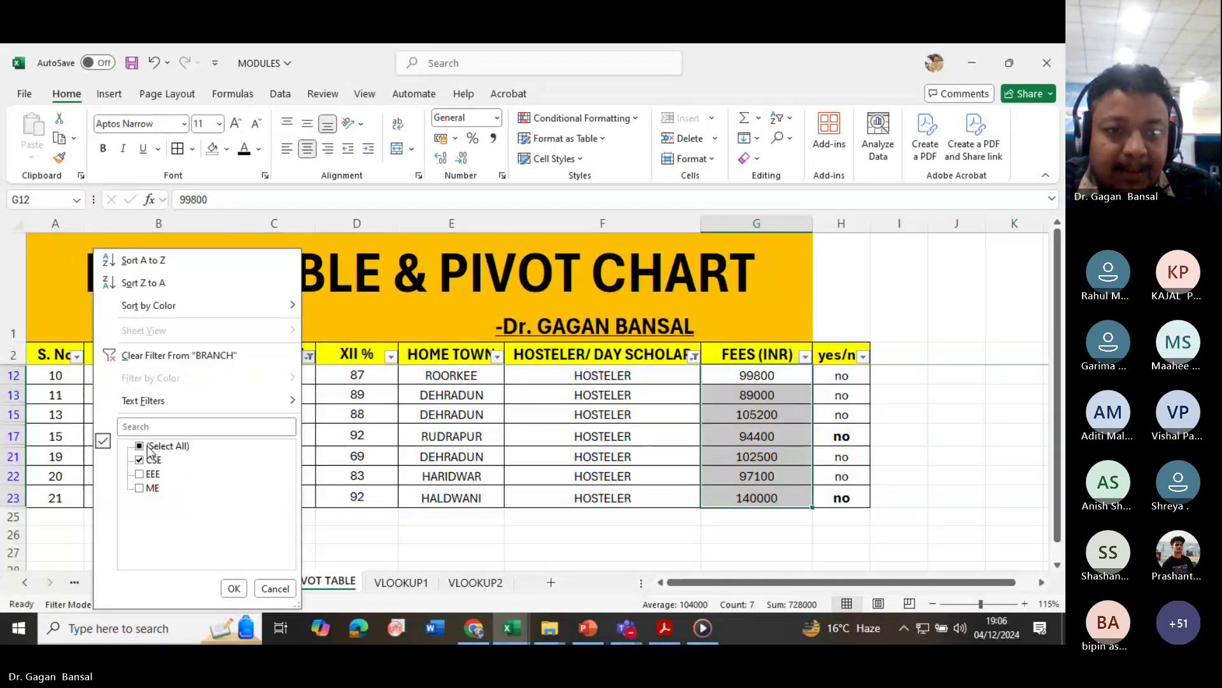
click(140, 473)
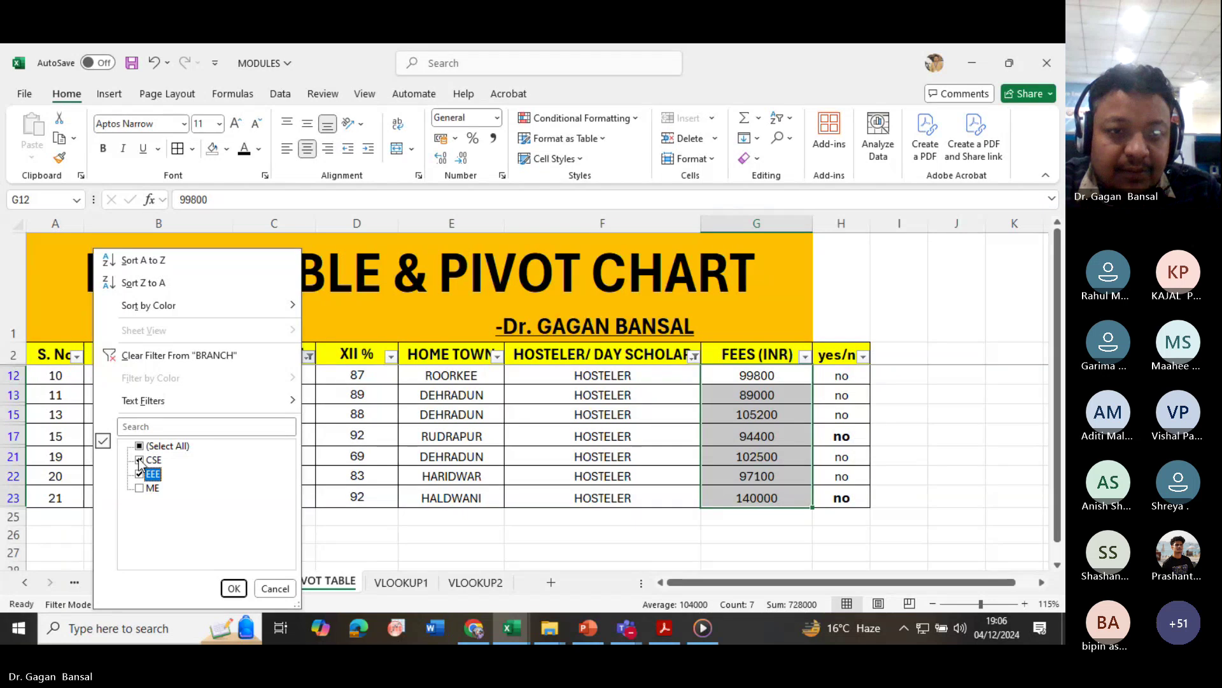
click(140, 461)
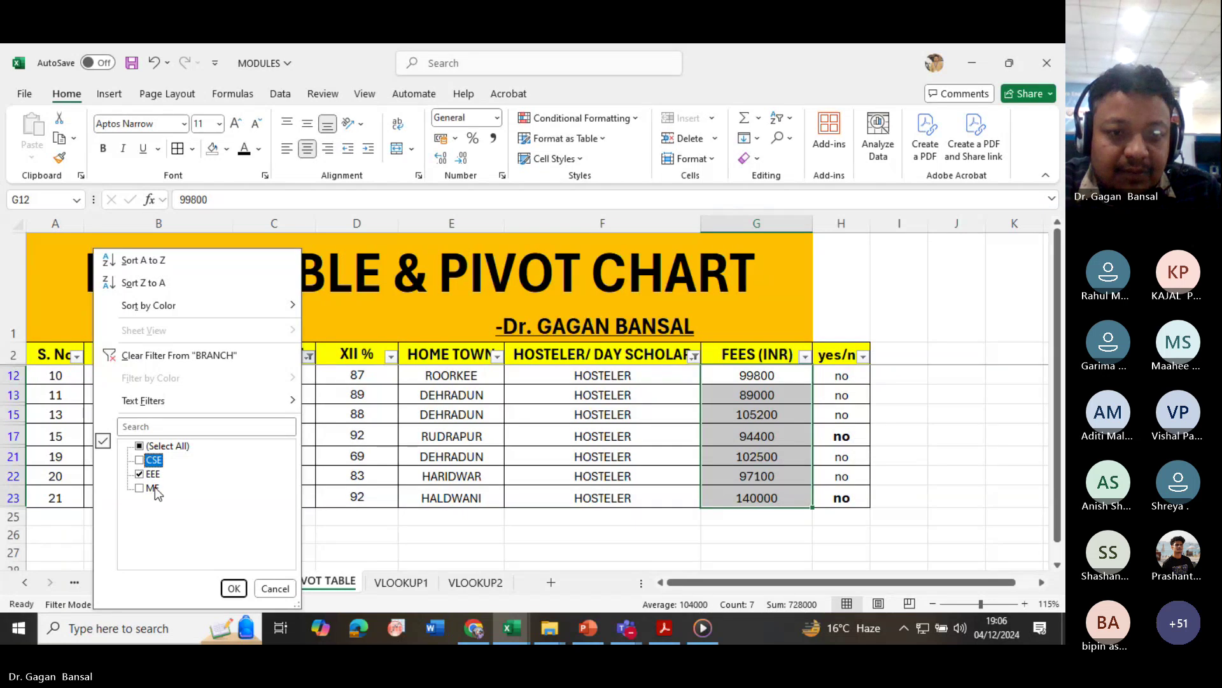
click(234, 587)
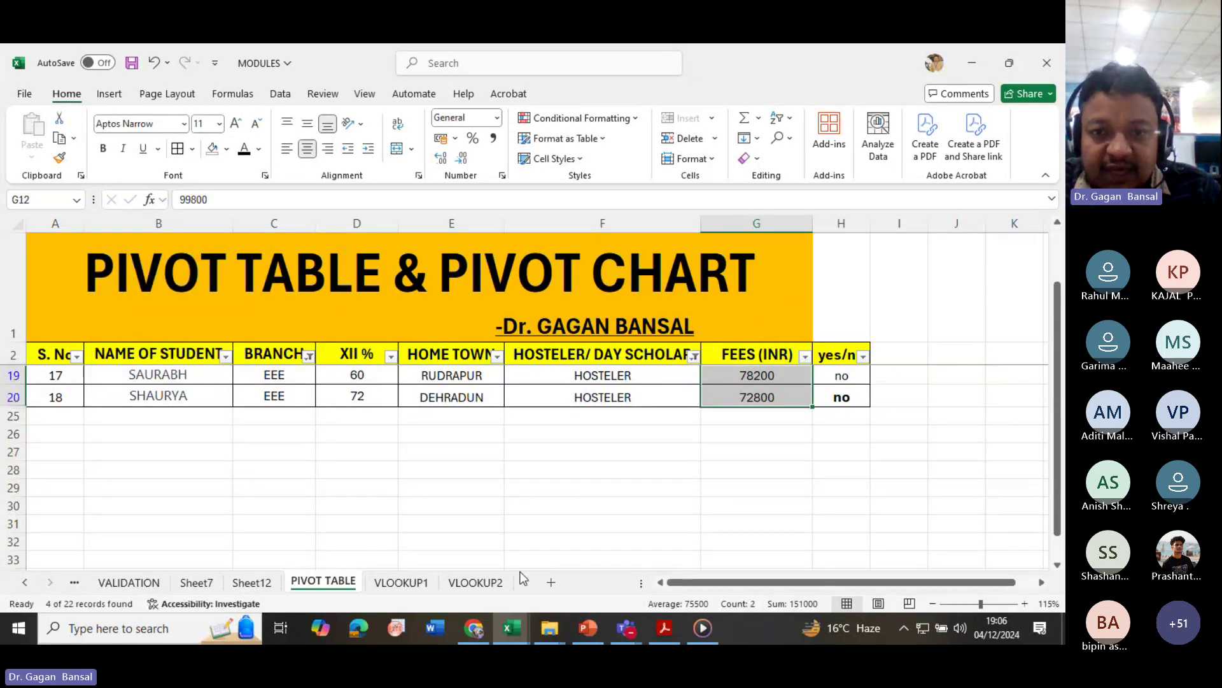
- Select the visible EEE hosteler fees, compare their sum with the EEE total on Sheet12, and return to cell G25
scroll(480, 449, up, 1)
scroll(478, 444, up, 1)
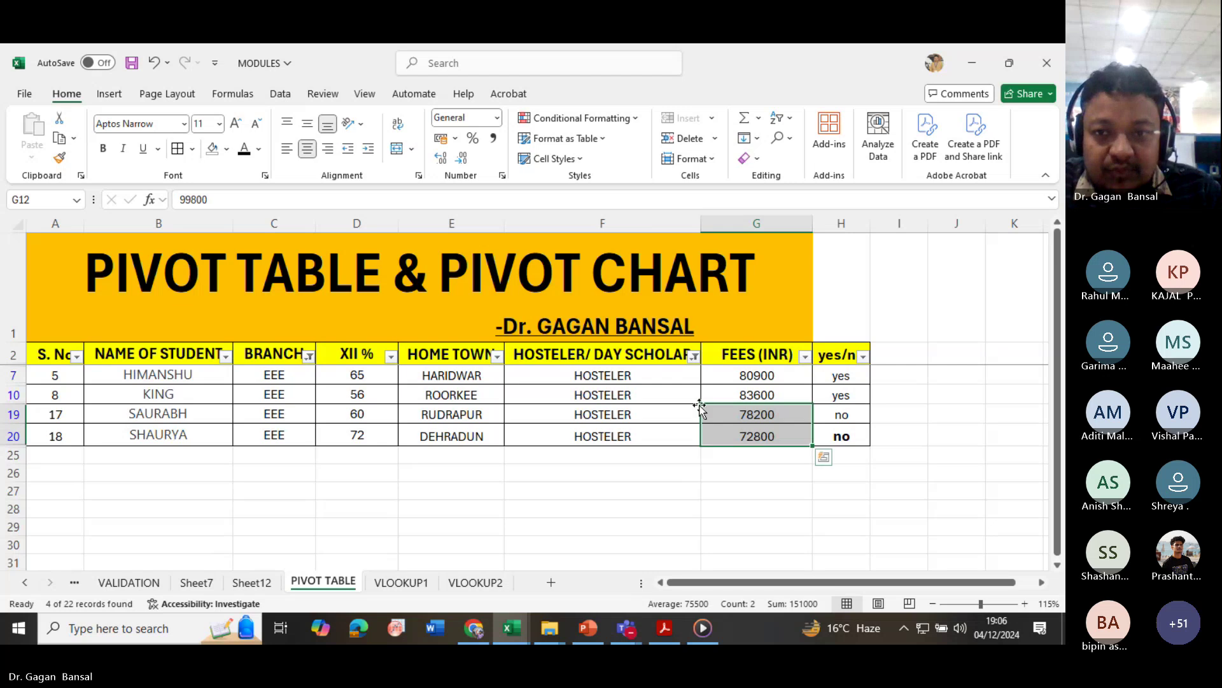
drag(714, 374, 719, 426)
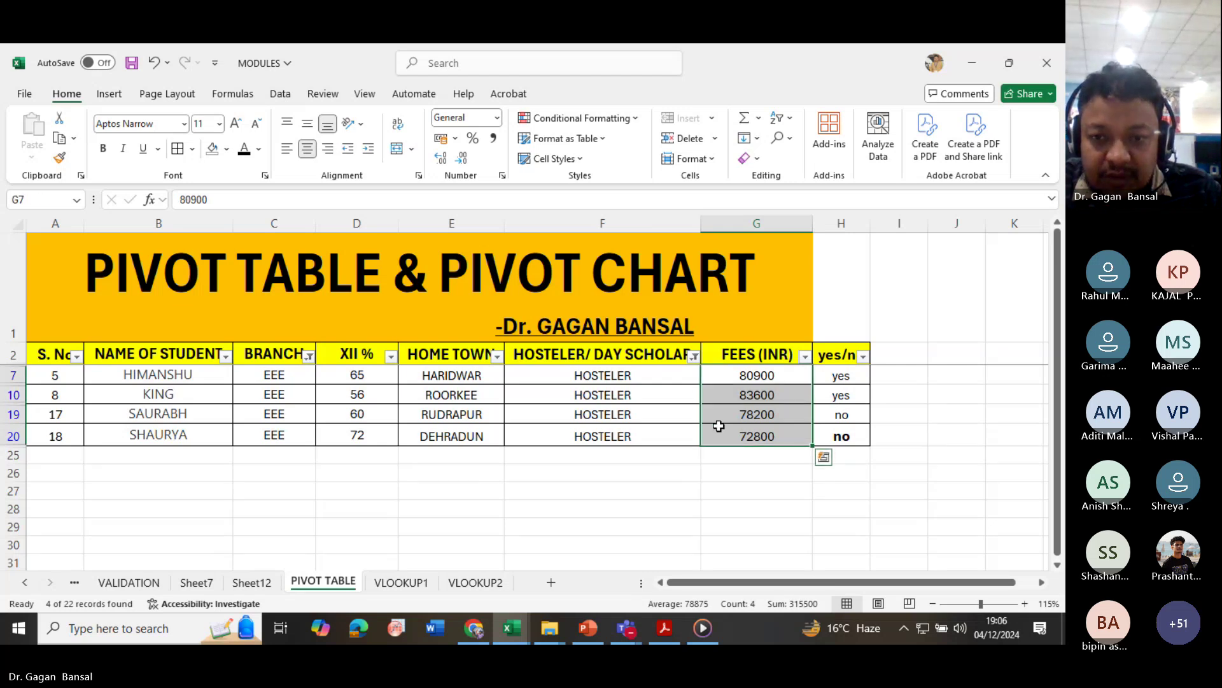
click(250, 580)
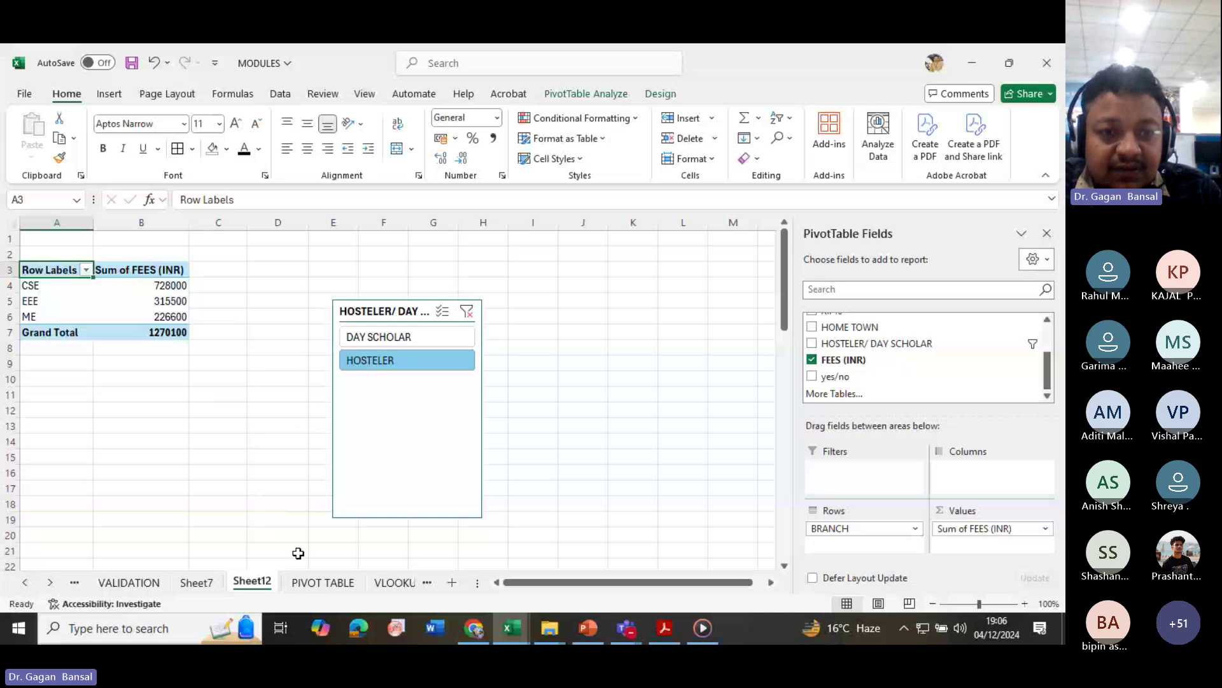
click(312, 581)
click(711, 457)
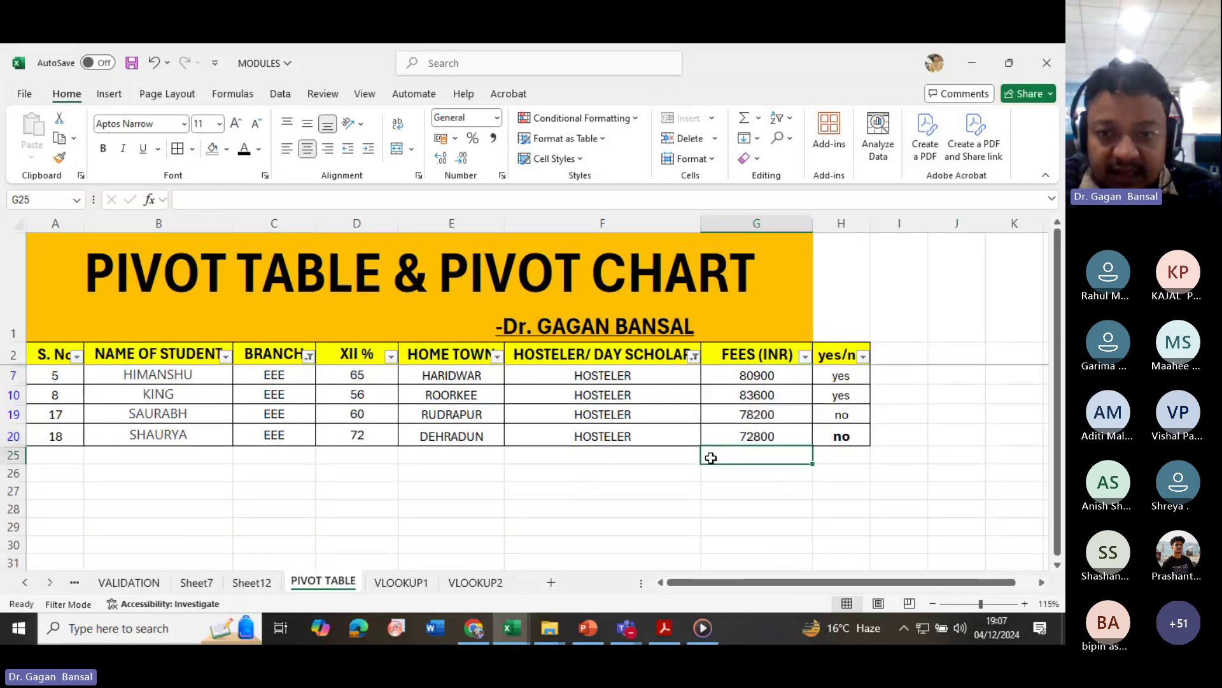
- Try to total the filtered EEE hosteler fees in G25 of the PIVOT TABLE sheet with =sum(G7:G20), and clear the cell
text(=sum)
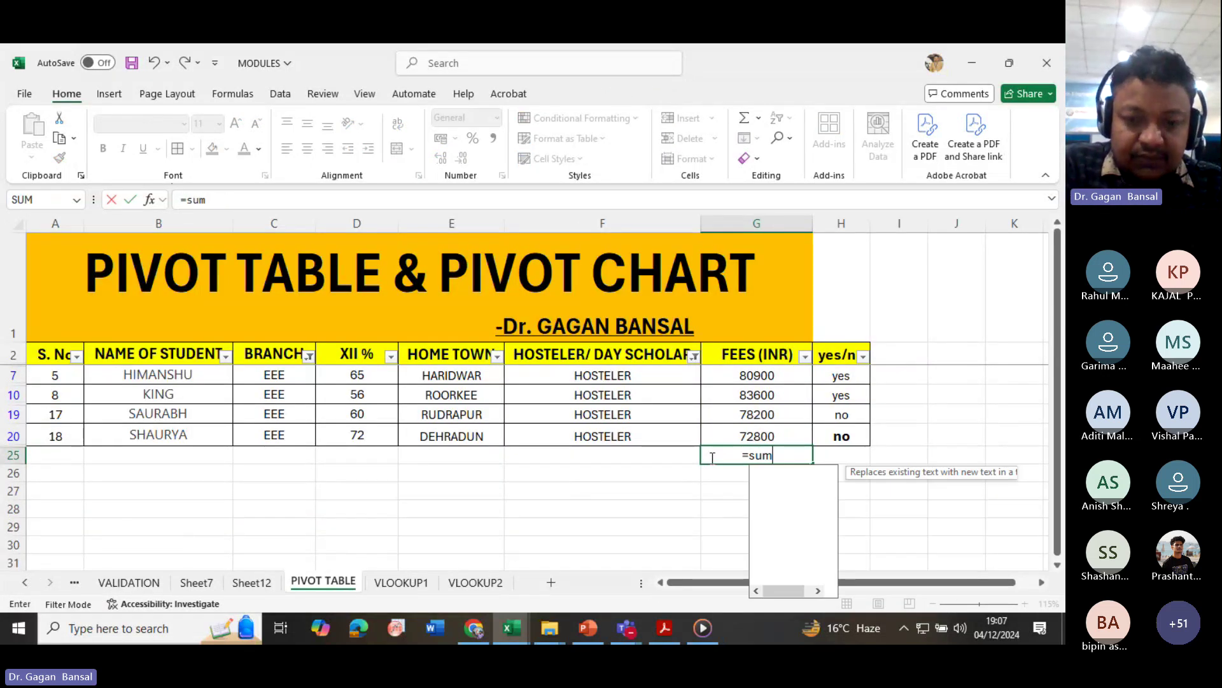
text(()
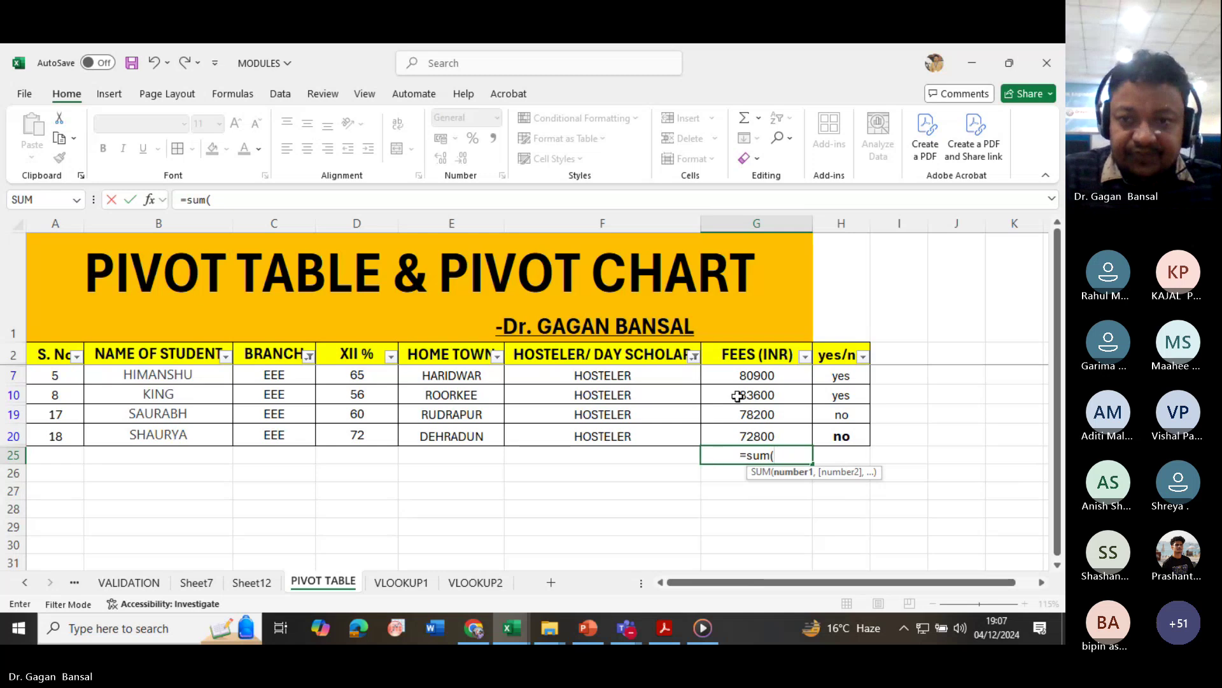
drag(732, 374, 742, 430)
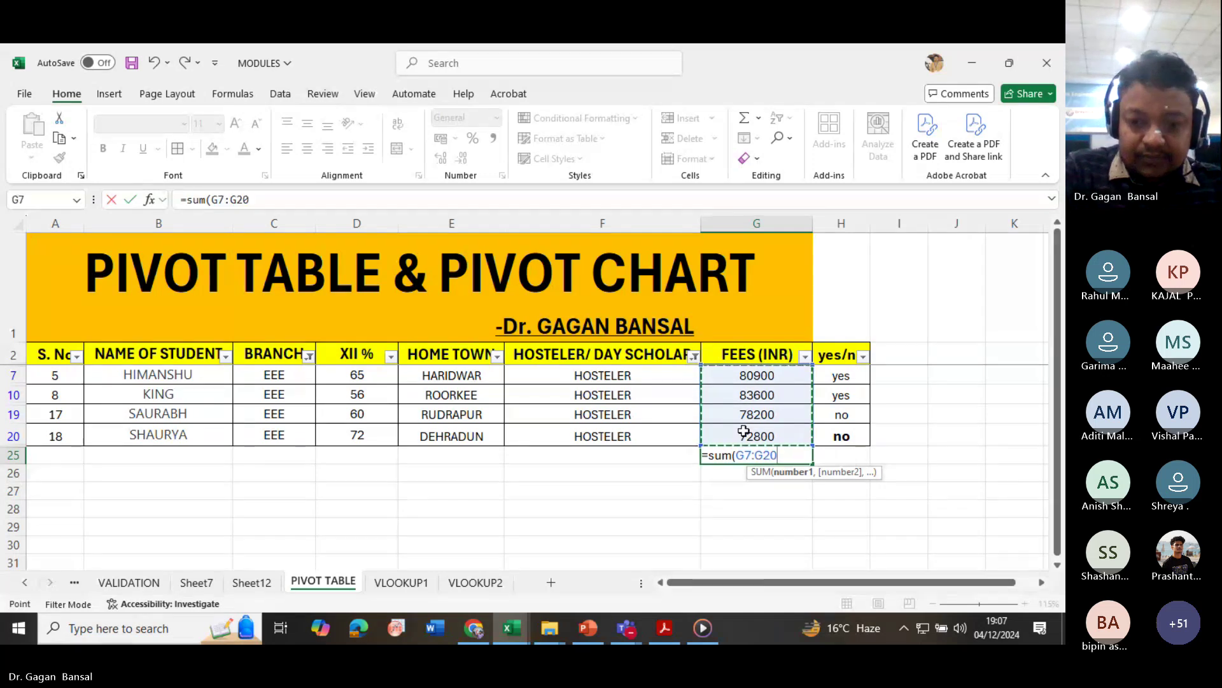
text())
key(Return)
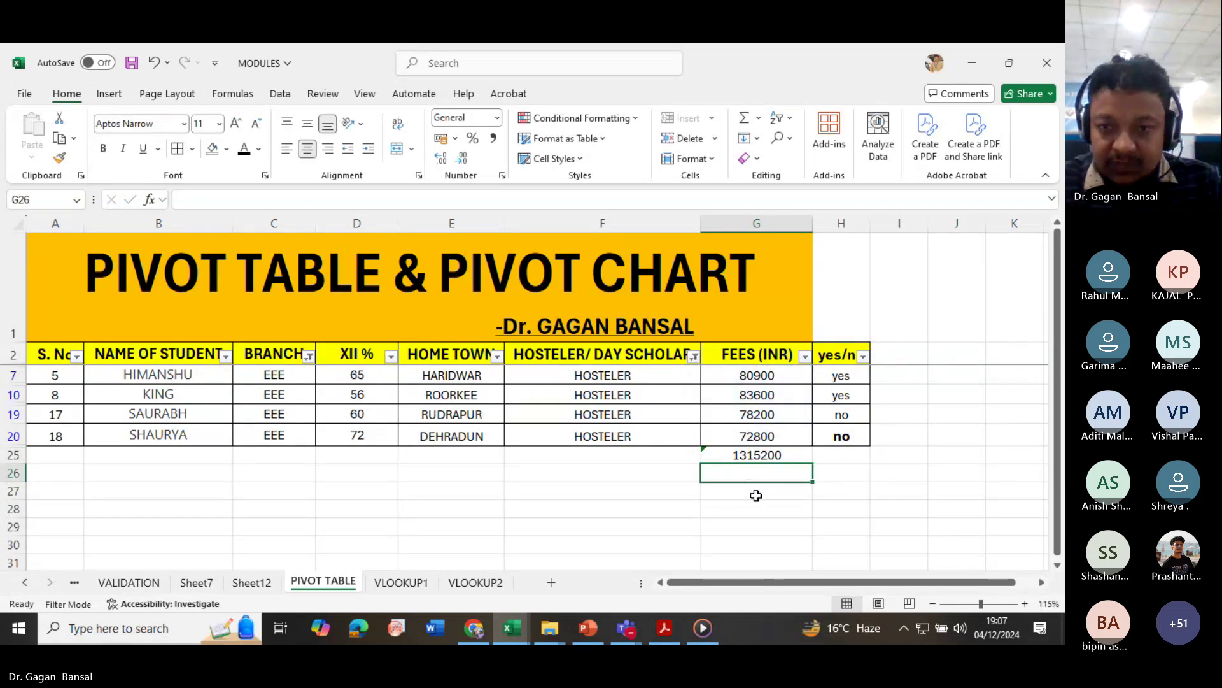
click(732, 454)
key(Delete)
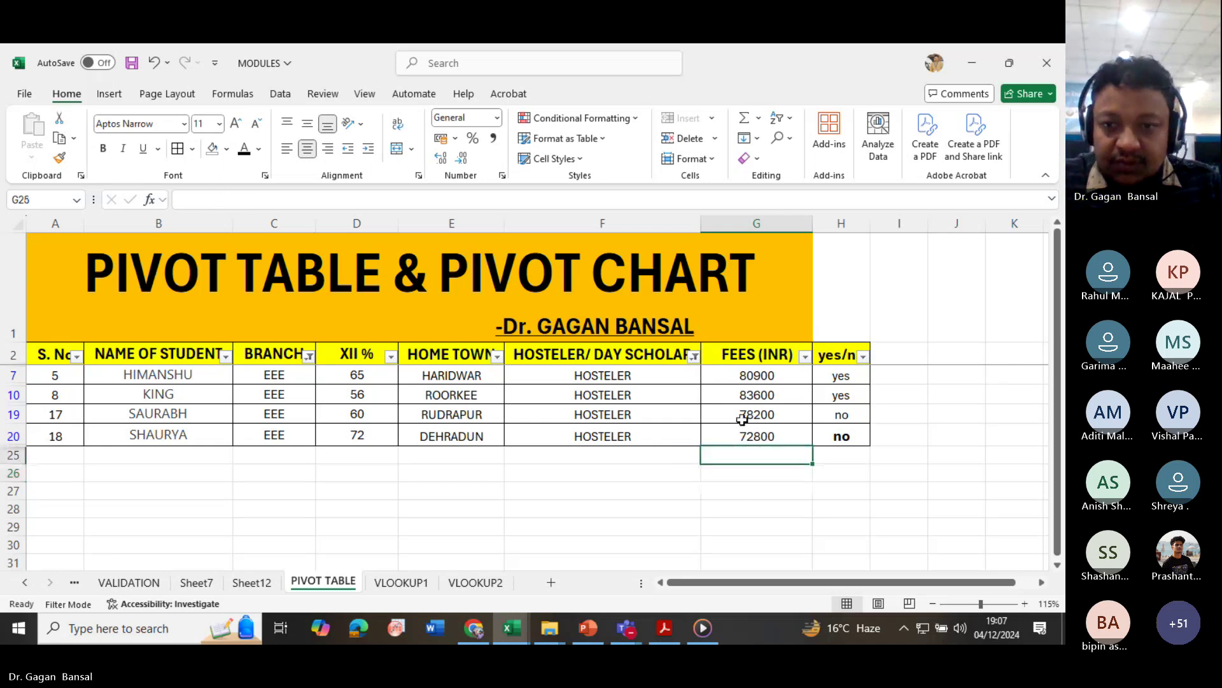
- Select the visible EEE hosteler fees in G7:G20 and read their sum in a magnified view of the status information
drag(739, 376, 738, 437)
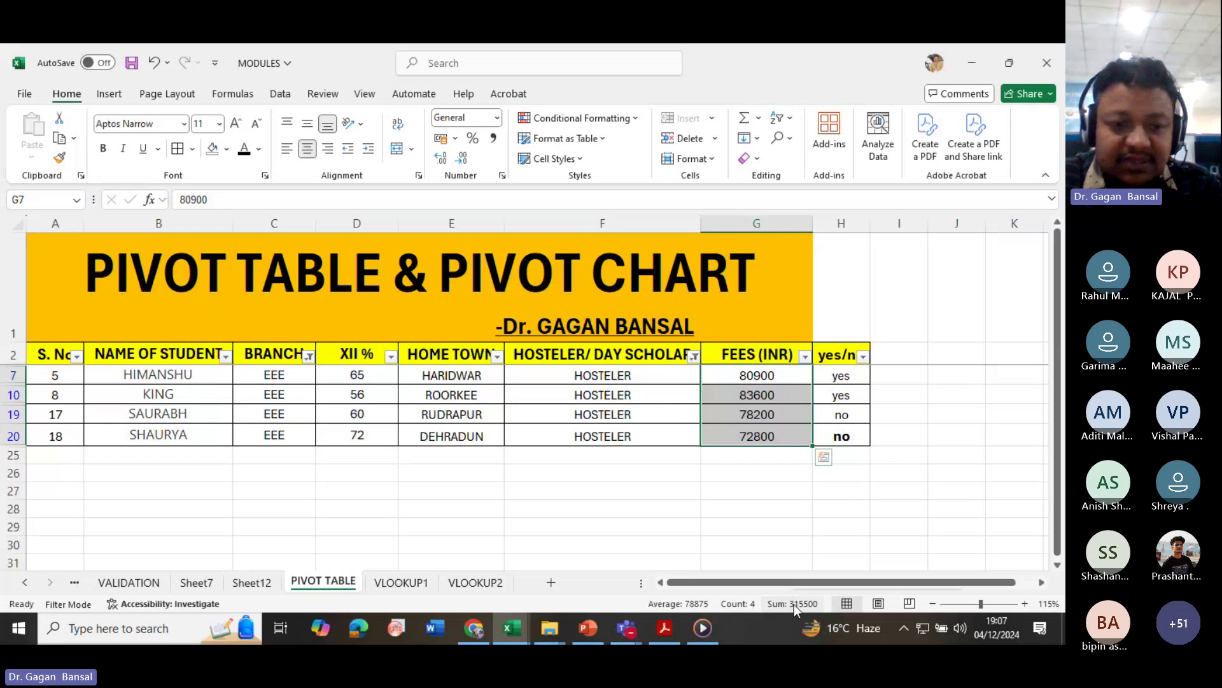
key(ctrl+q)
key(ctrl+4)
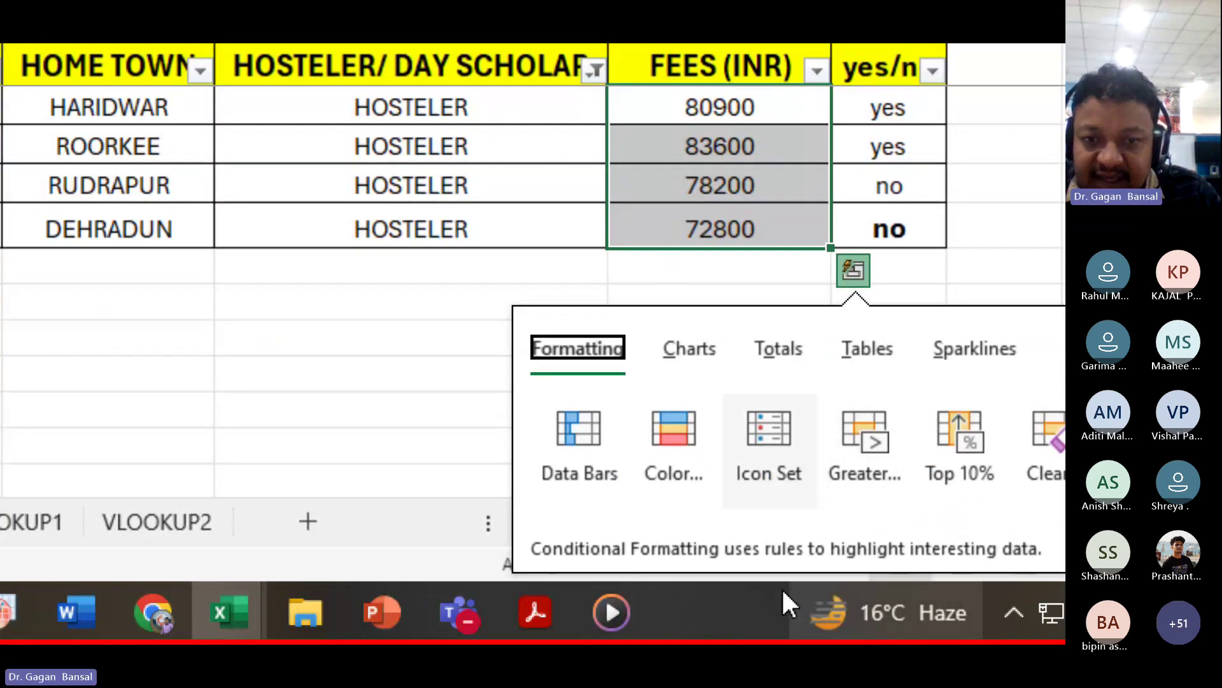
click(217, 336)
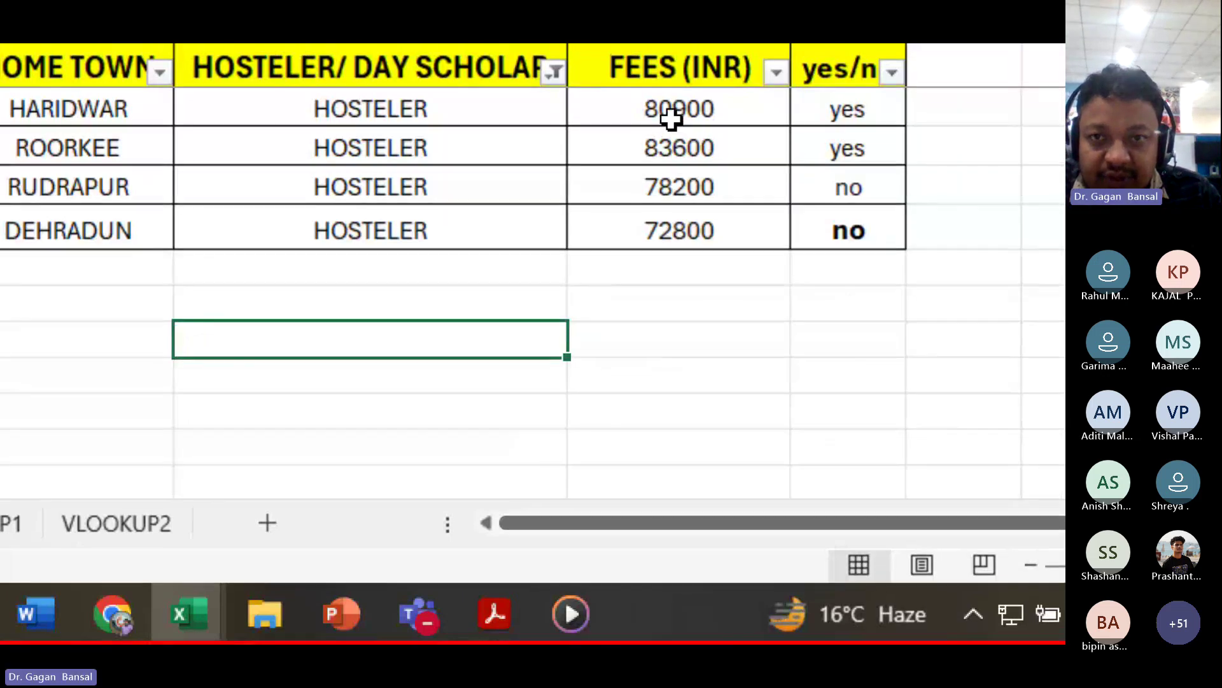
drag(669, 118, 655, 213)
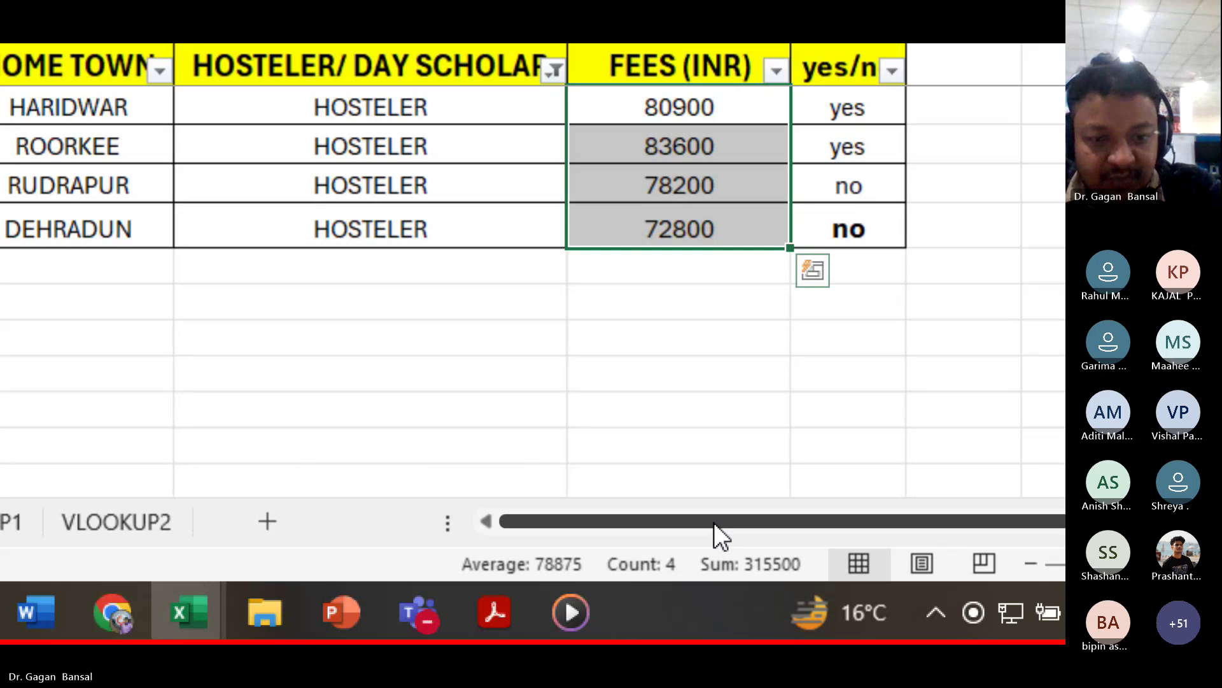
mouse_move(713, 522)
mouse_down()
mouse_move(687, 566)
mouse_move(764, 583)
mouse_move(796, 560)
mouse_move(752, 547)
mouse_up()
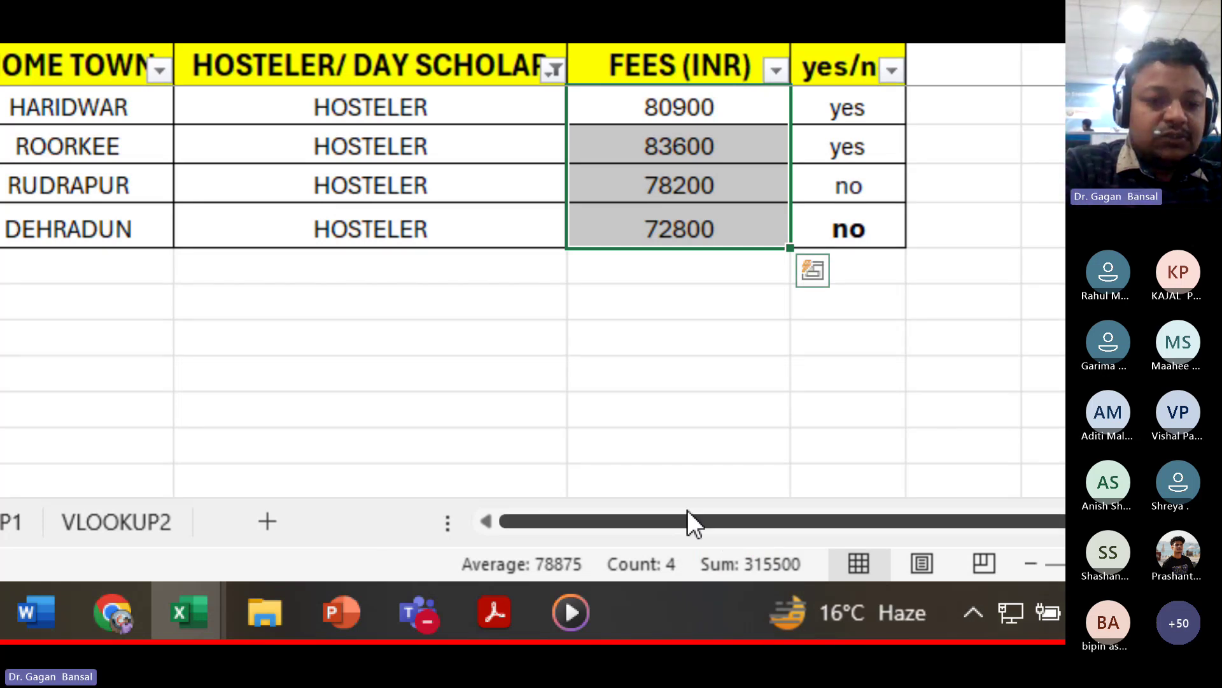
key(Escape)
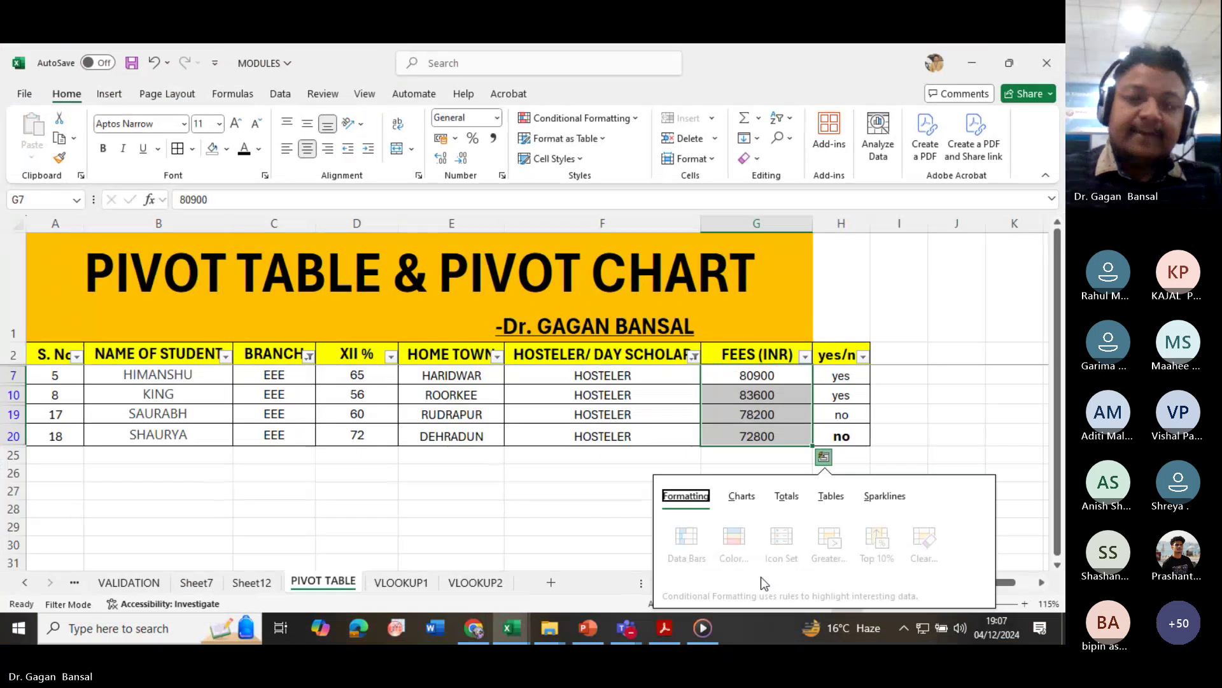
click(699, 468)
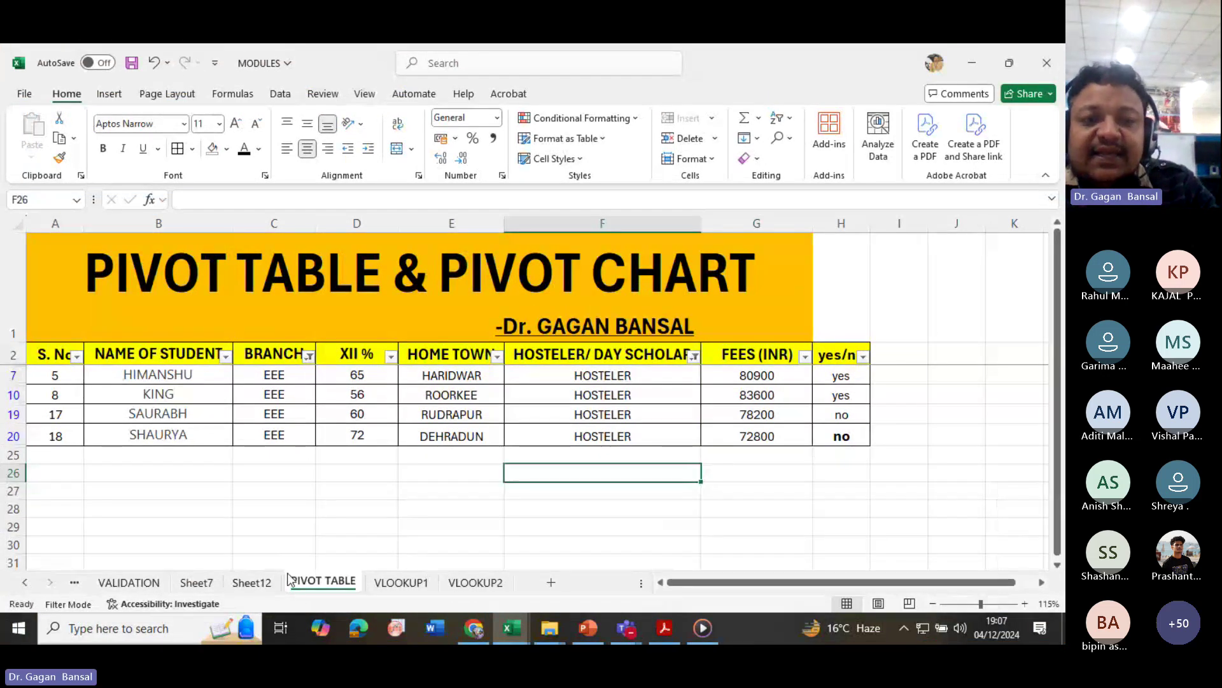
- Delete the HOSTELER/ DAY SCHOLAR slicer on Sheet12 and add that field to the pivot table's columns
click(252, 582)
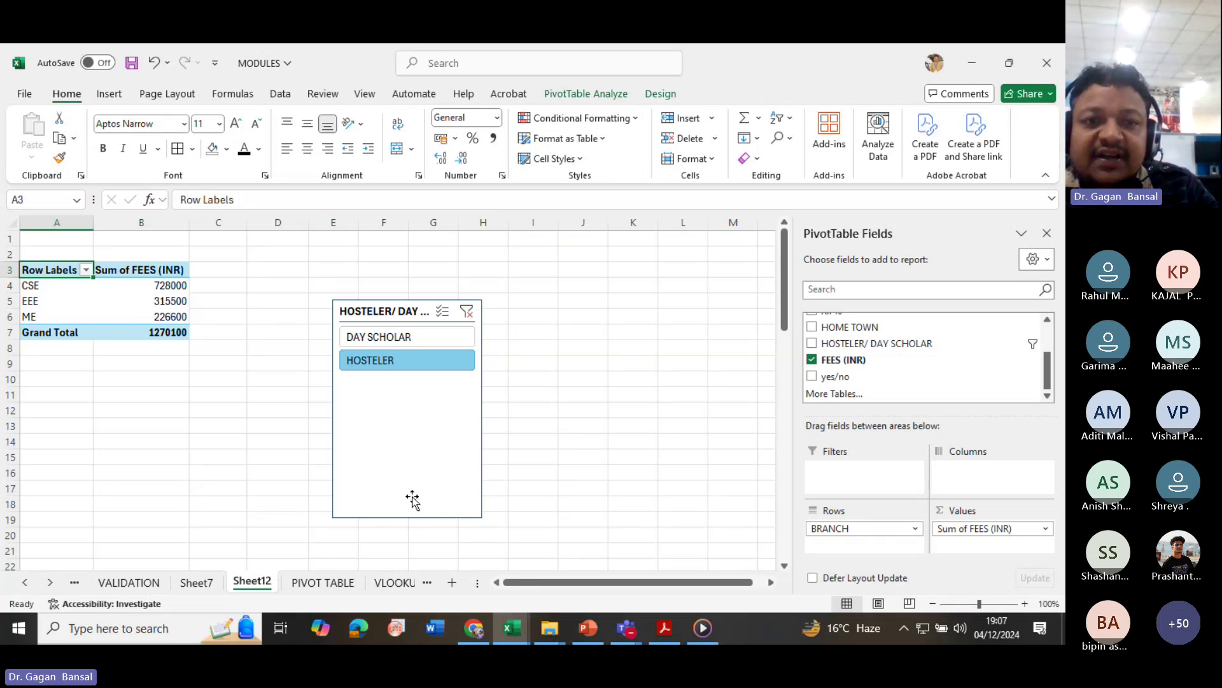
click(403, 301)
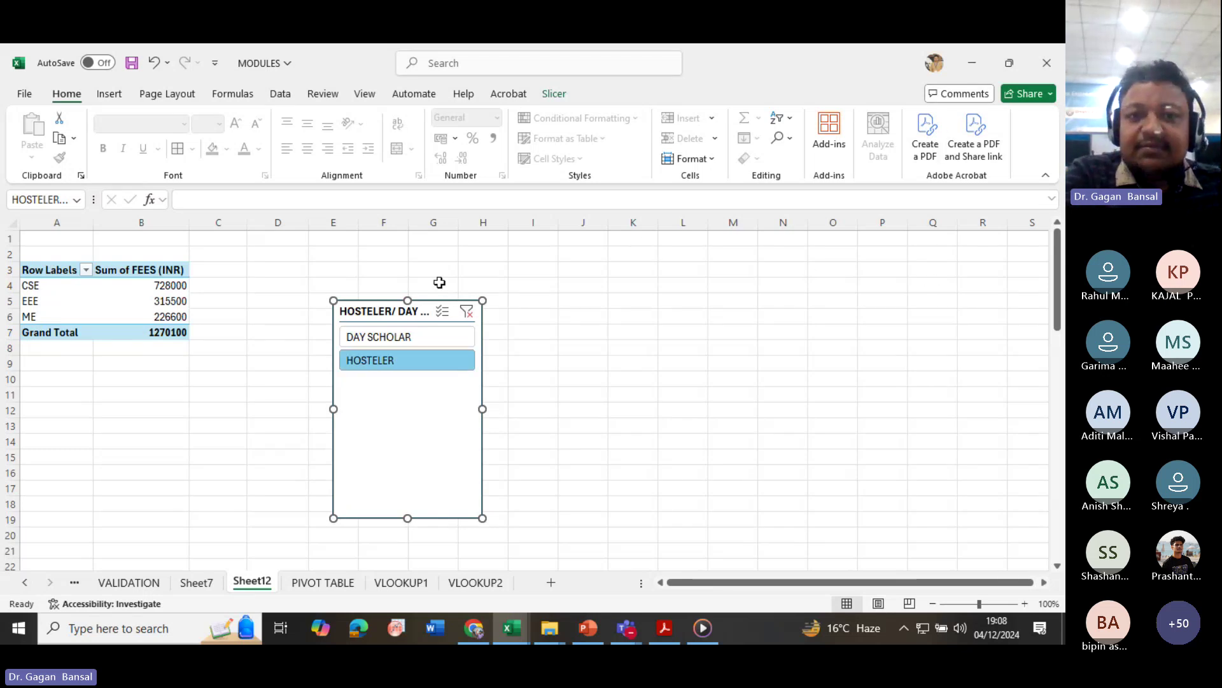
key(Delete)
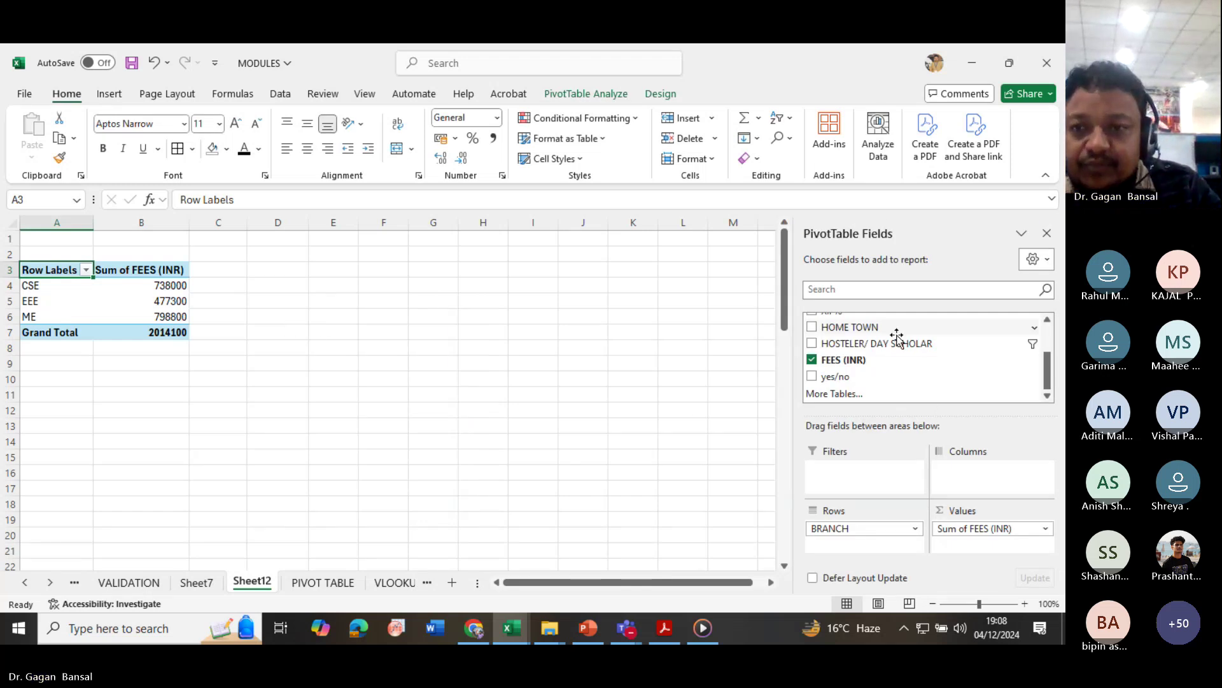
drag(901, 342, 1018, 477)
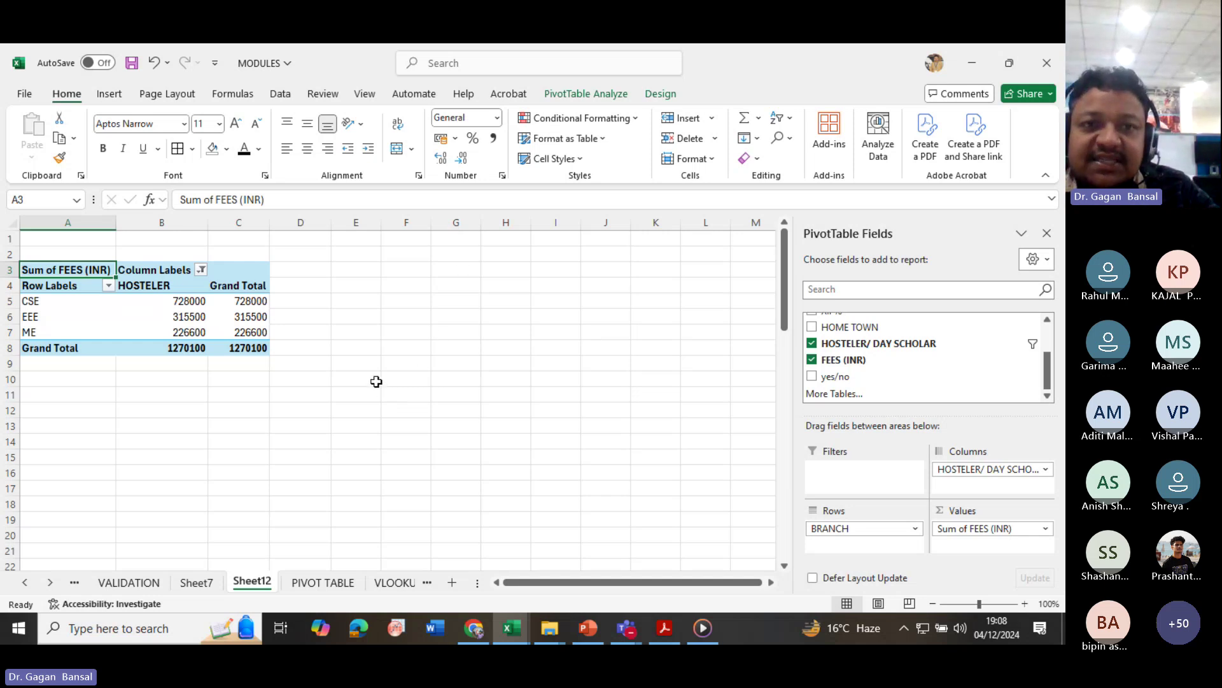
- Insert a clustered column PivotChart from the Sheet12 pivot table and place it beside the table
click(580, 94)
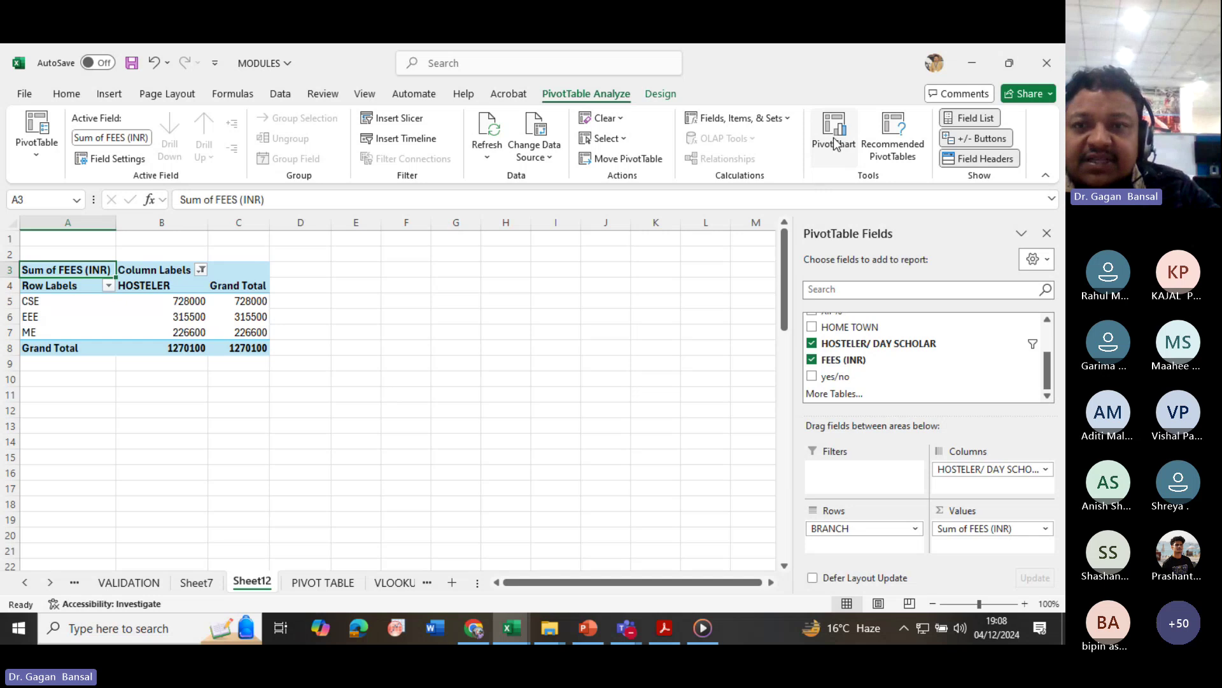
click(835, 144)
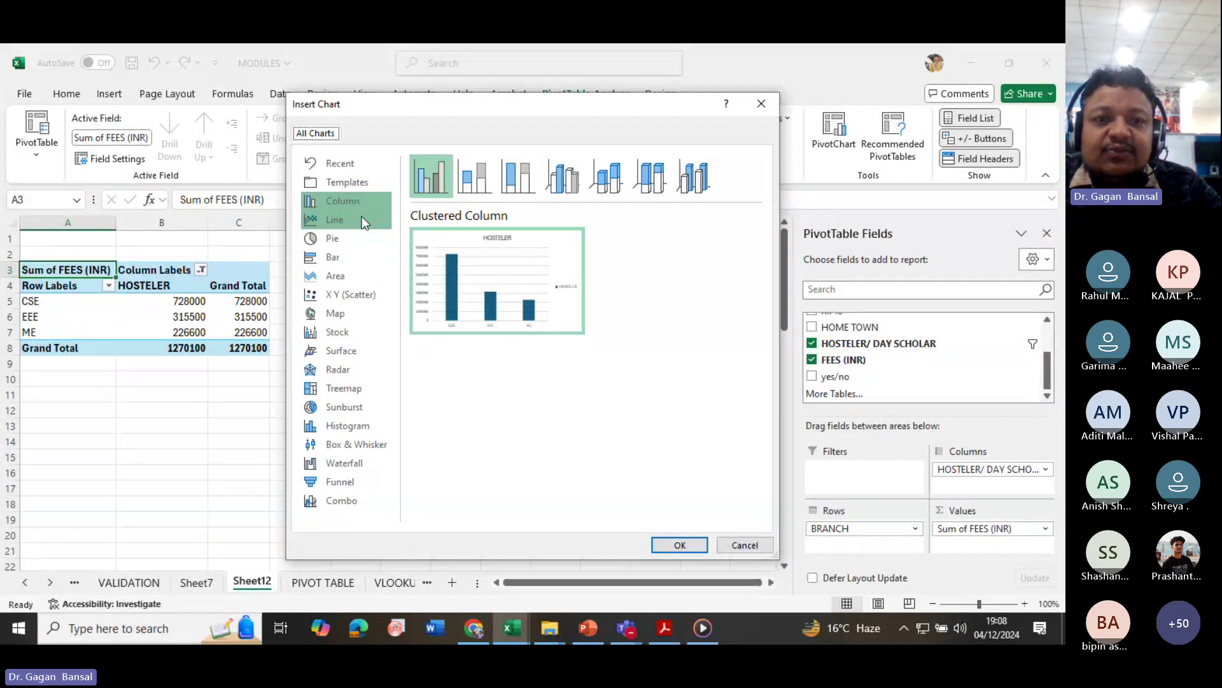
click(351, 203)
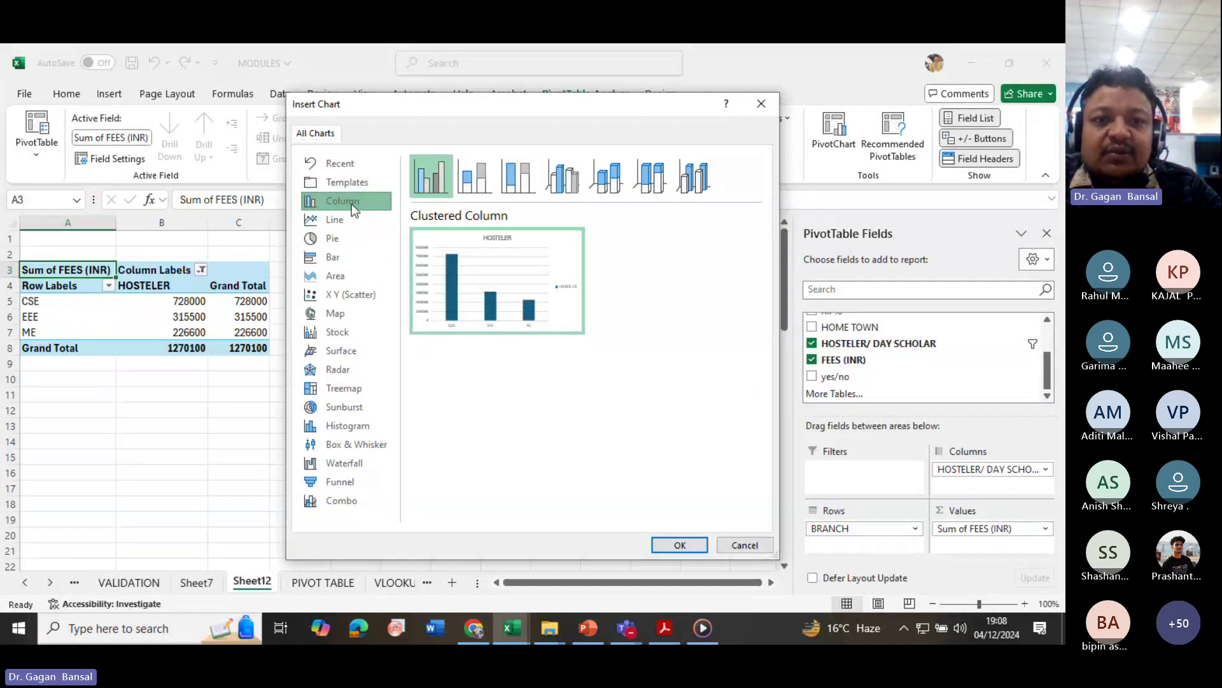
click(681, 546)
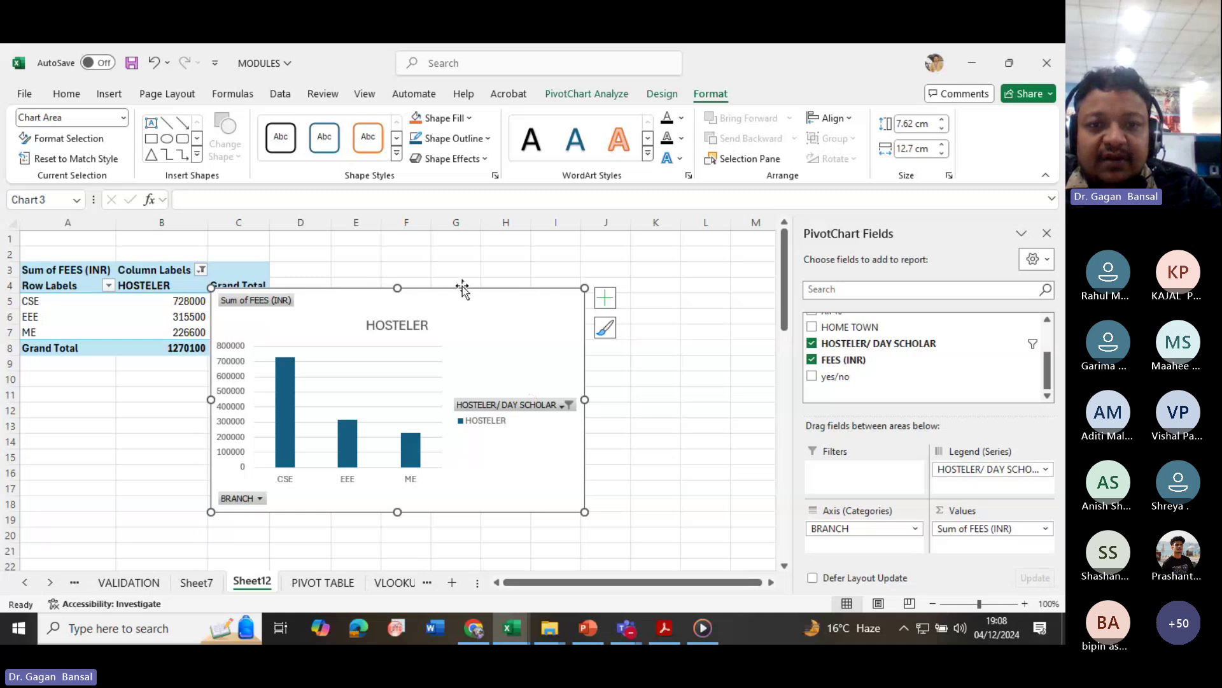
drag(463, 285, 623, 287)
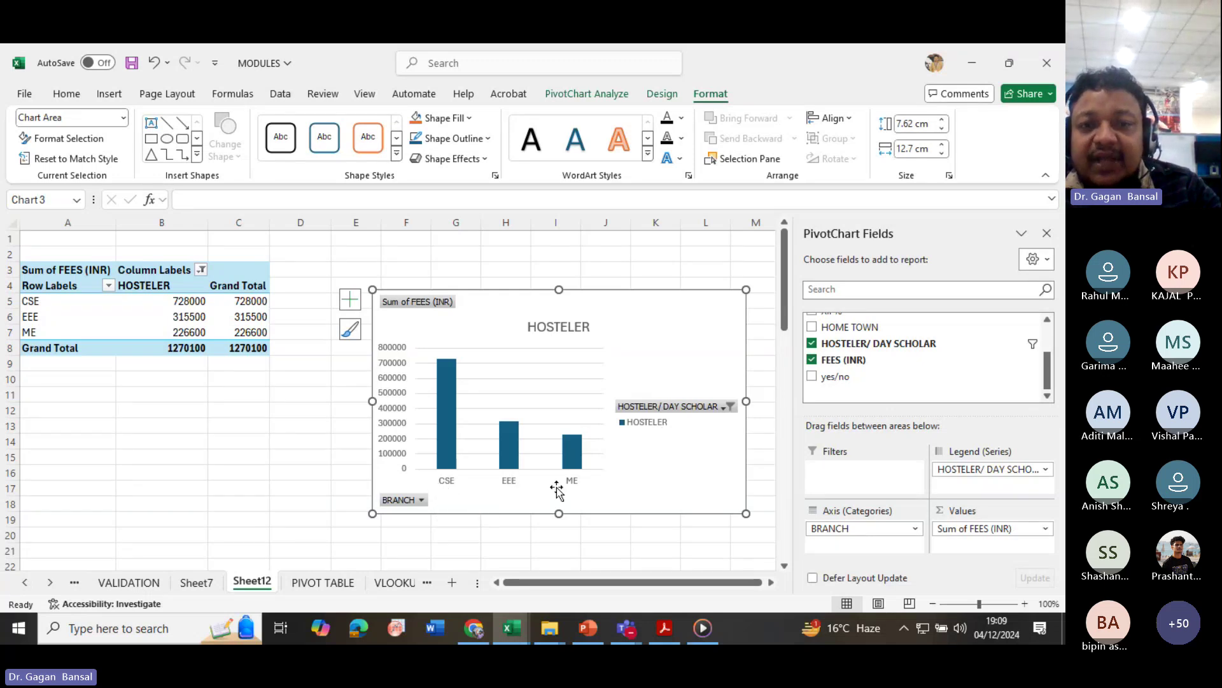
- Filter the BRANCH field of the pivot chart to CSE only
click(421, 501)
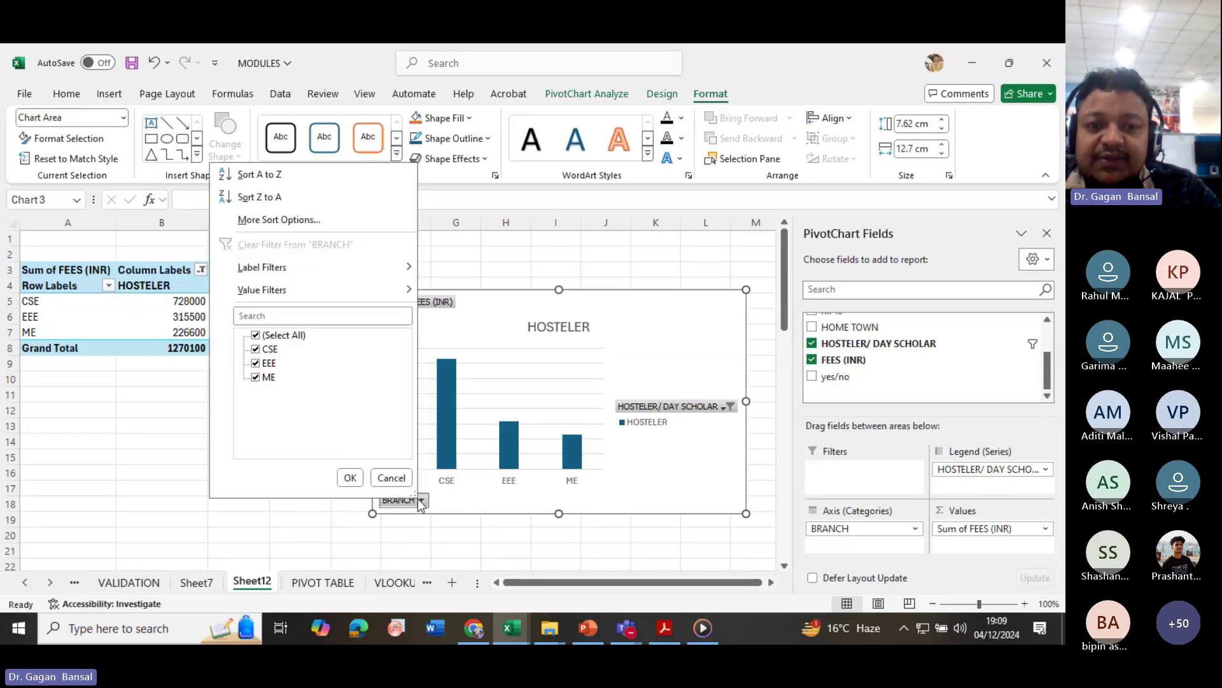
click(256, 335)
click(255, 349)
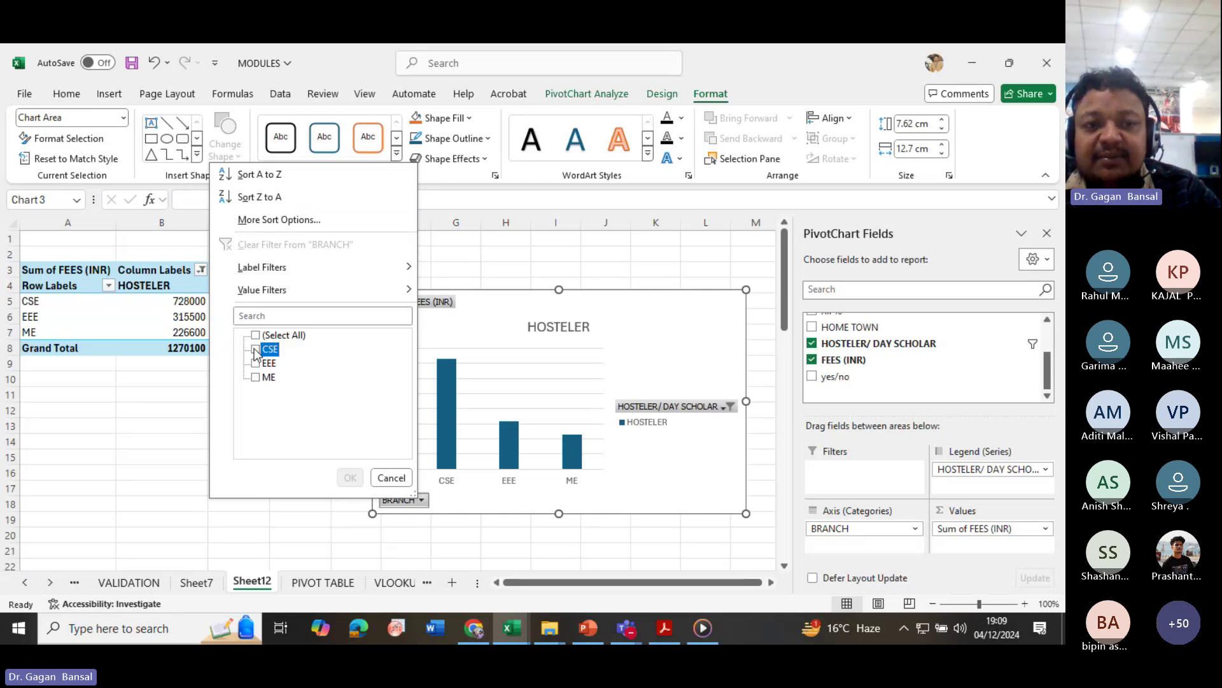
click(350, 477)
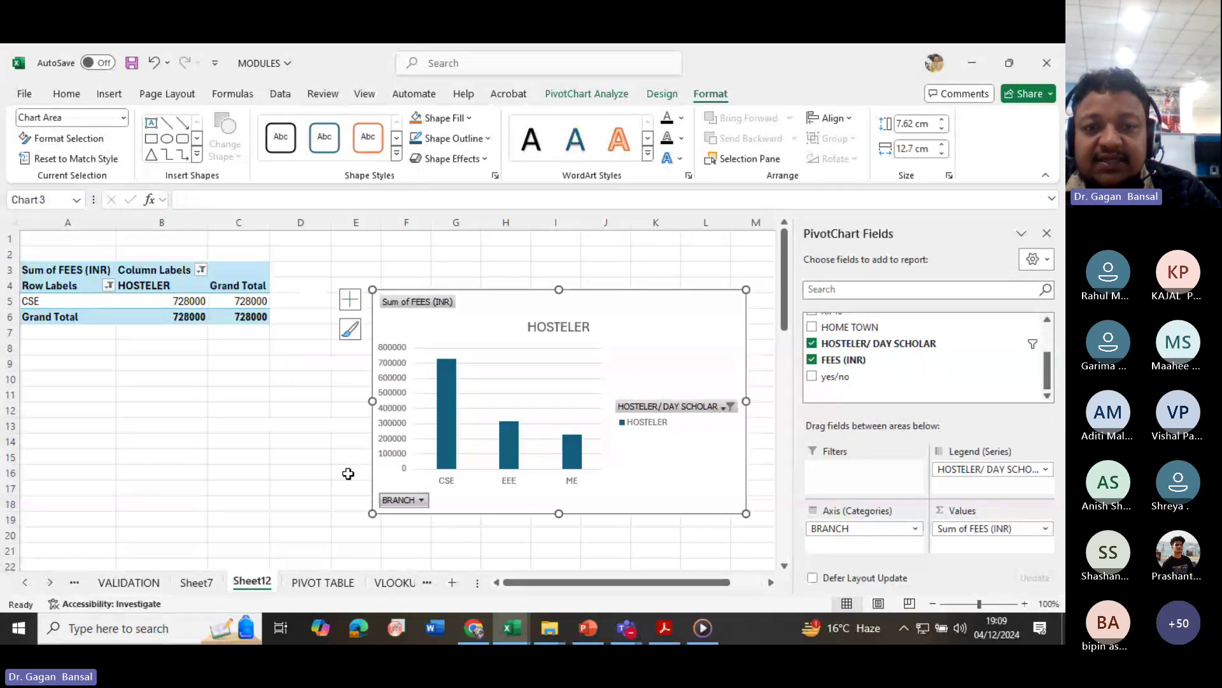
- Add ME to the pivot chart's BRANCH filter alongside CSE
click(424, 506)
click(259, 380)
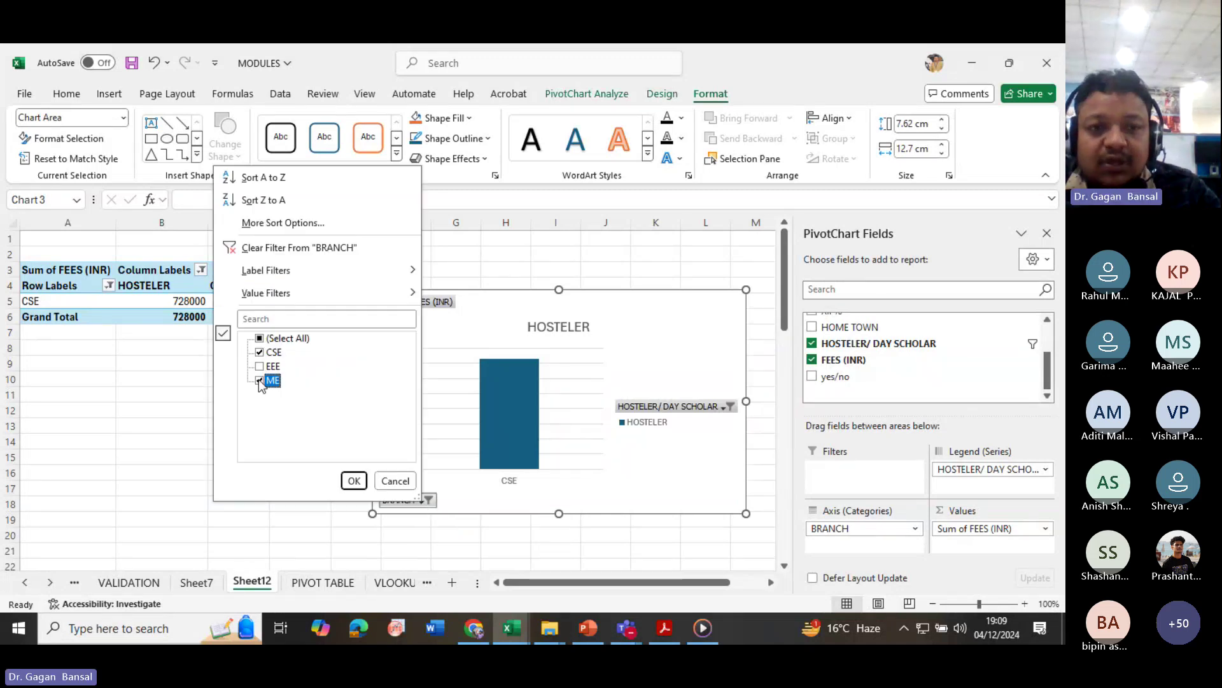
click(354, 481)
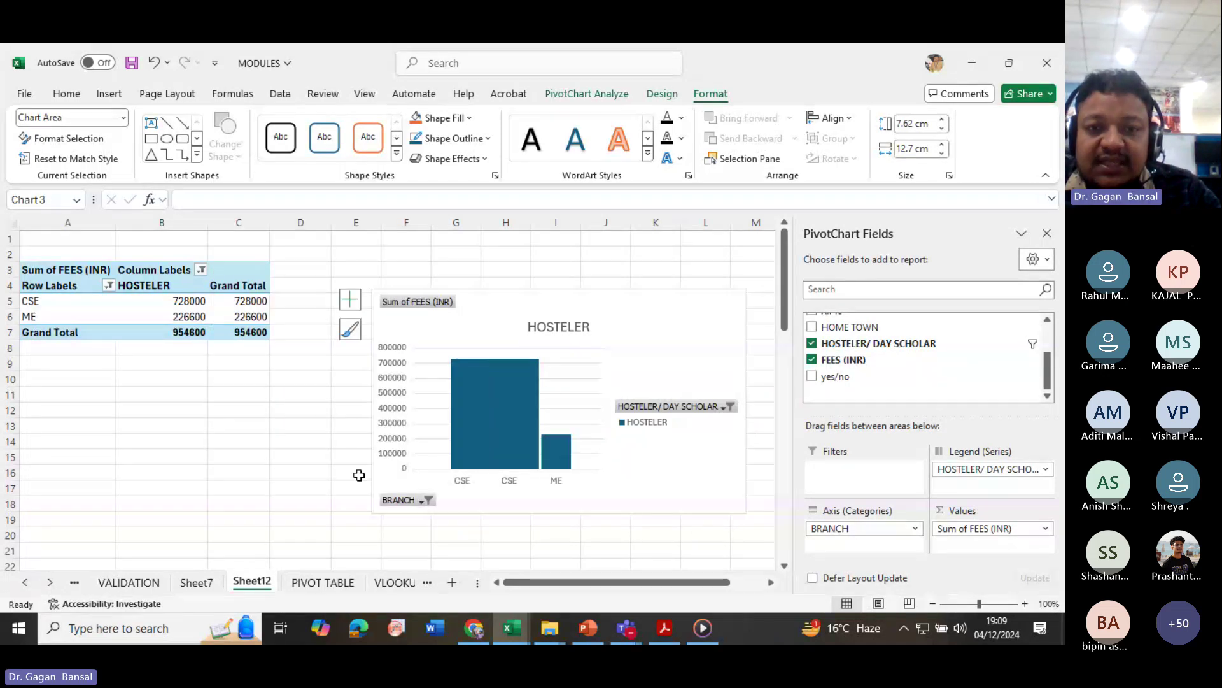
- Reselect all branches in the pivot chart's BRANCH filter
click(414, 494)
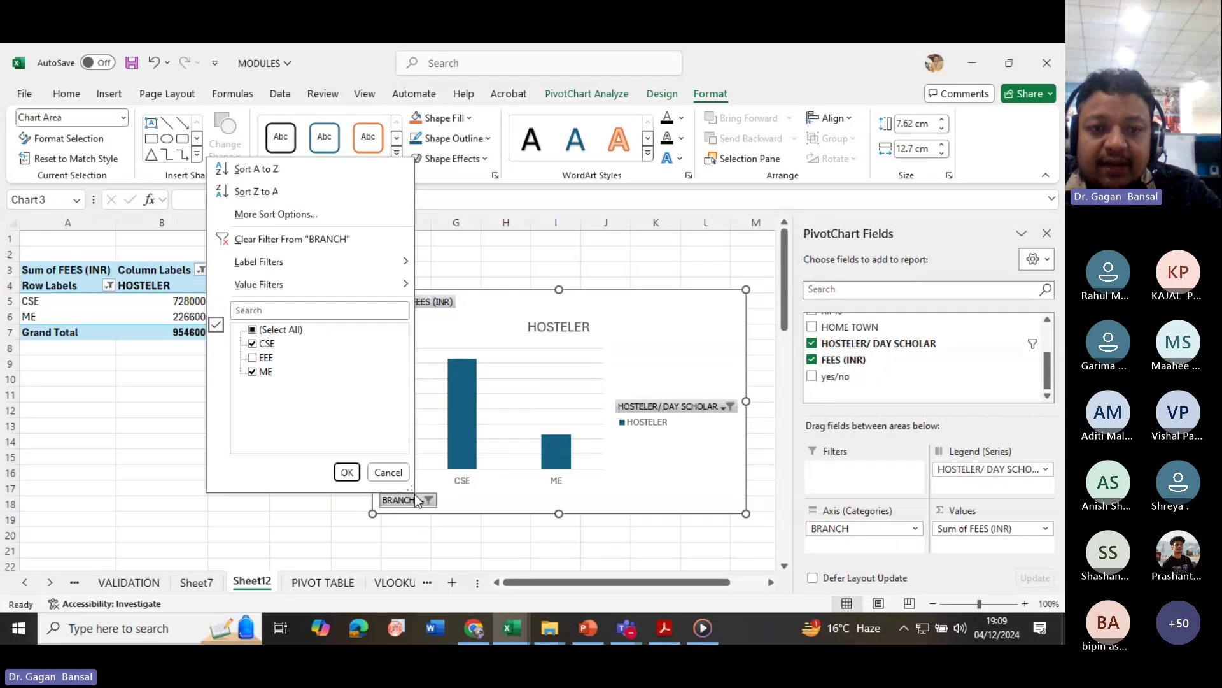
click(252, 330)
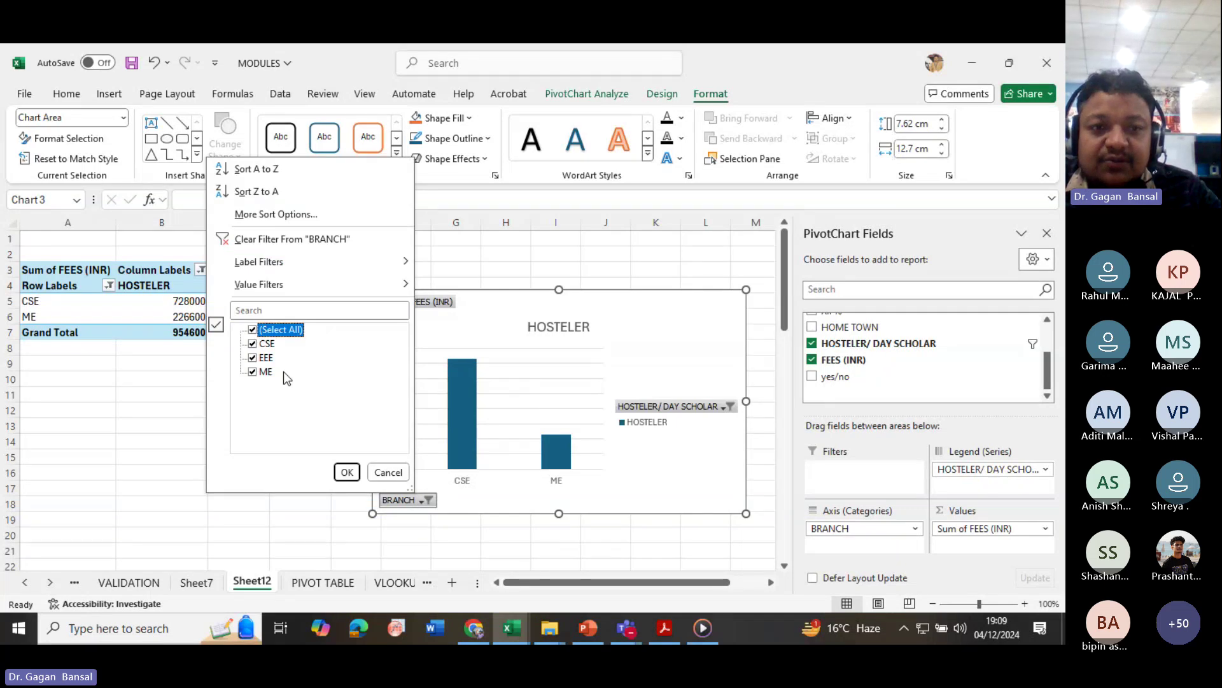
click(347, 472)
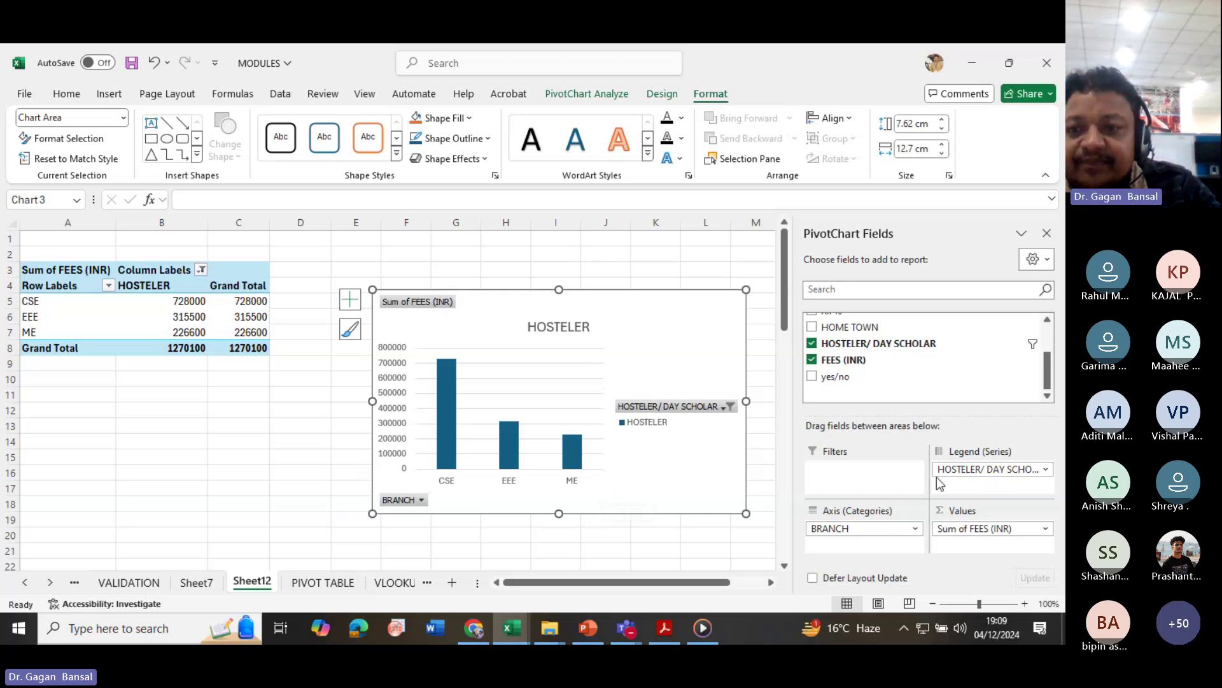
- Remove HOSTELER/ DAY SCHOLAR from the pivot chart and replace BRANCH with HOME TOWN as its axis category
drag(962, 471, 960, 436)
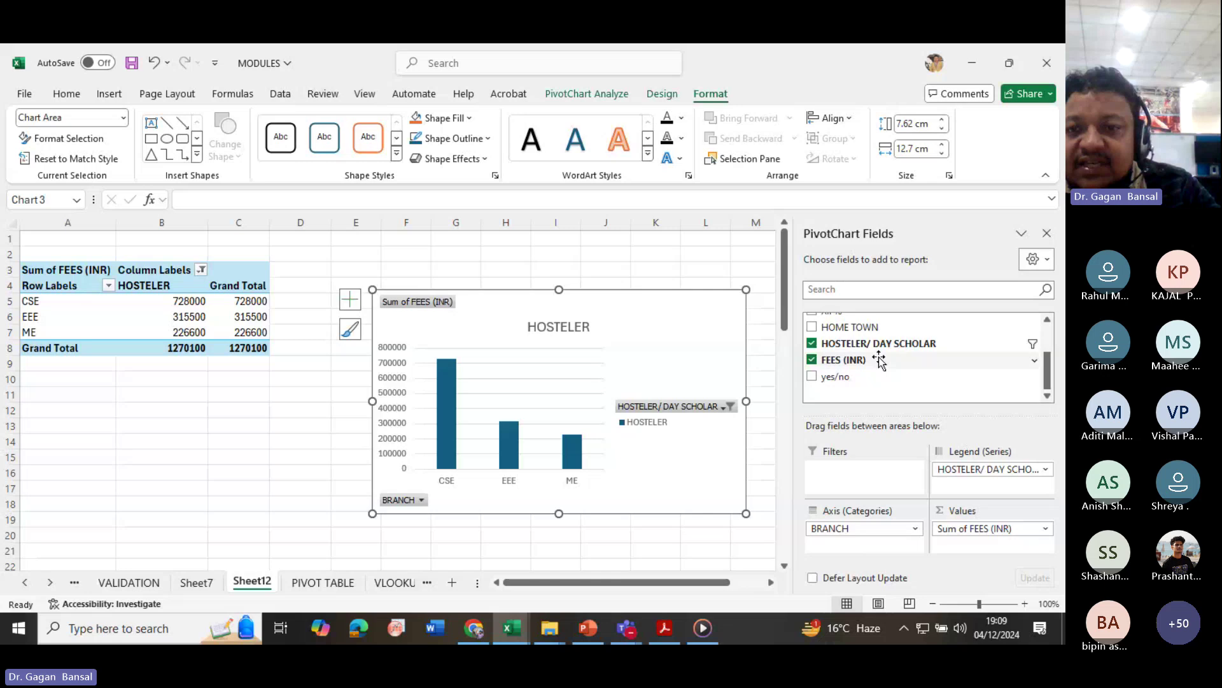
click(813, 344)
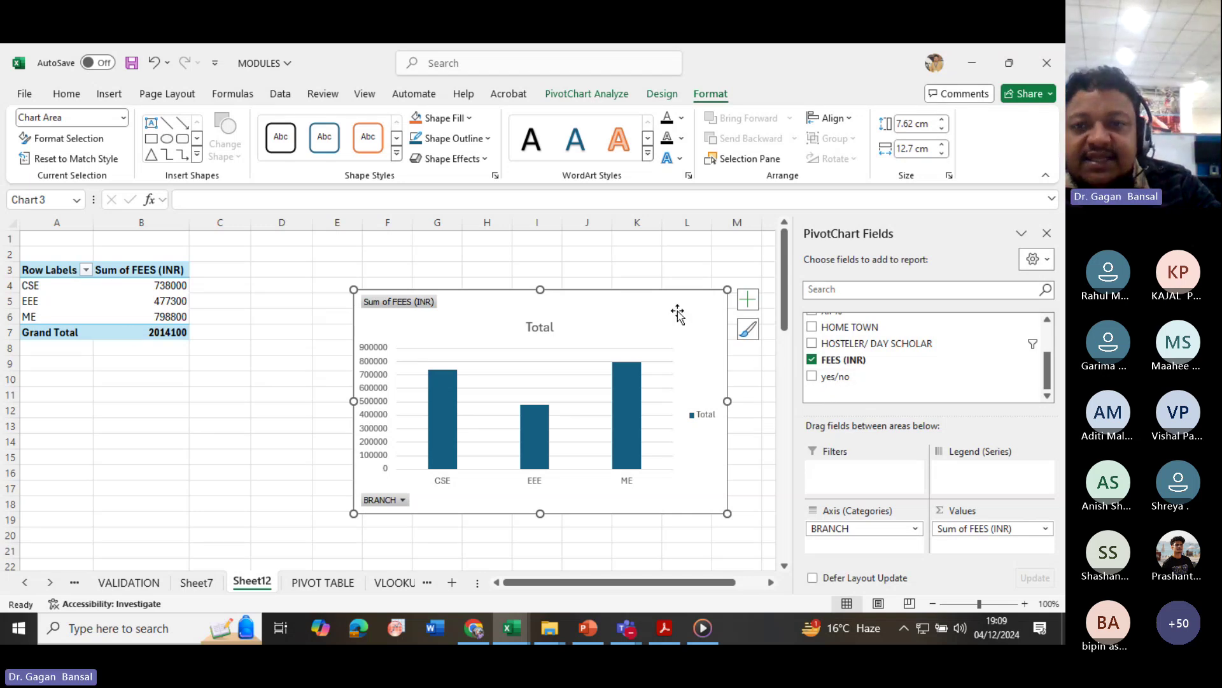
scroll(817, 362, up, 2)
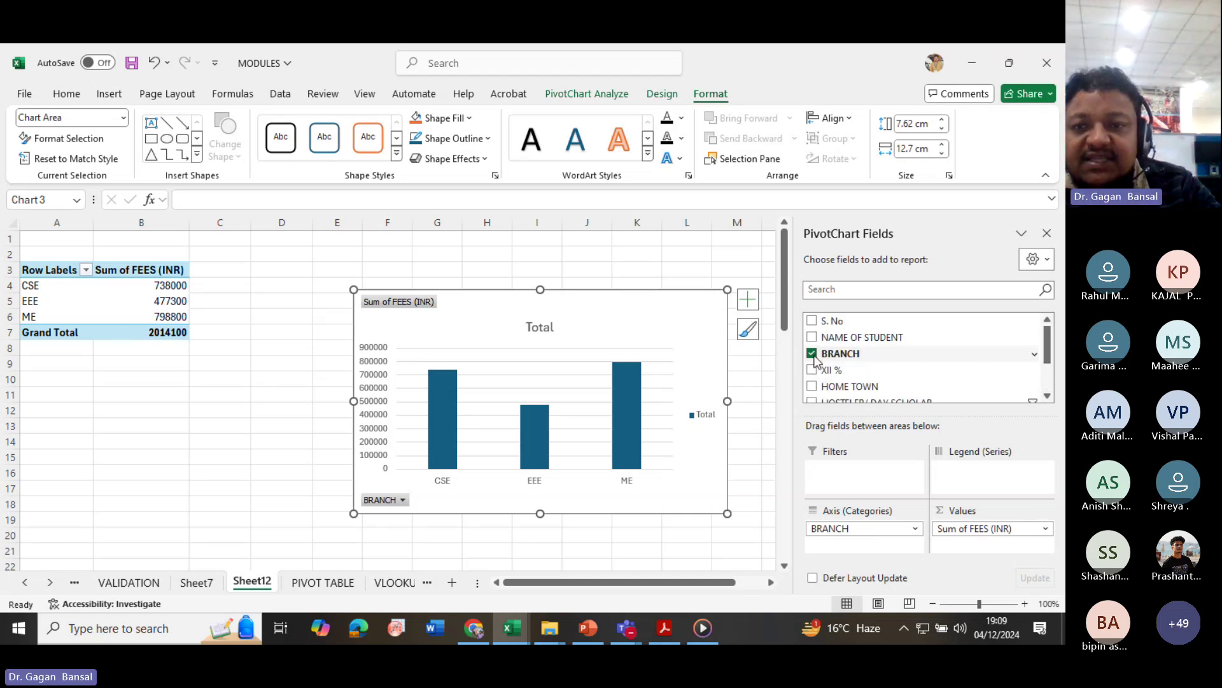
click(812, 354)
click(812, 387)
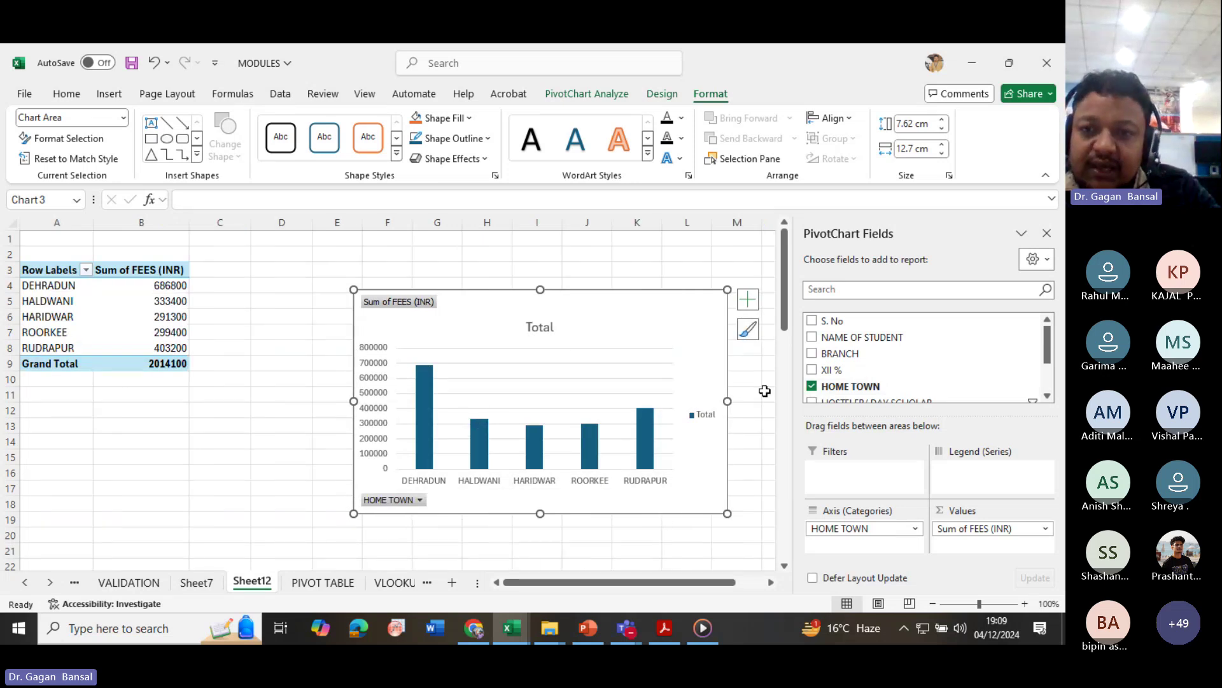
- Add BRANCH below HOME TOWN in the pivot chart's axis categories and move the chart closer to the pivot table
click(812, 354)
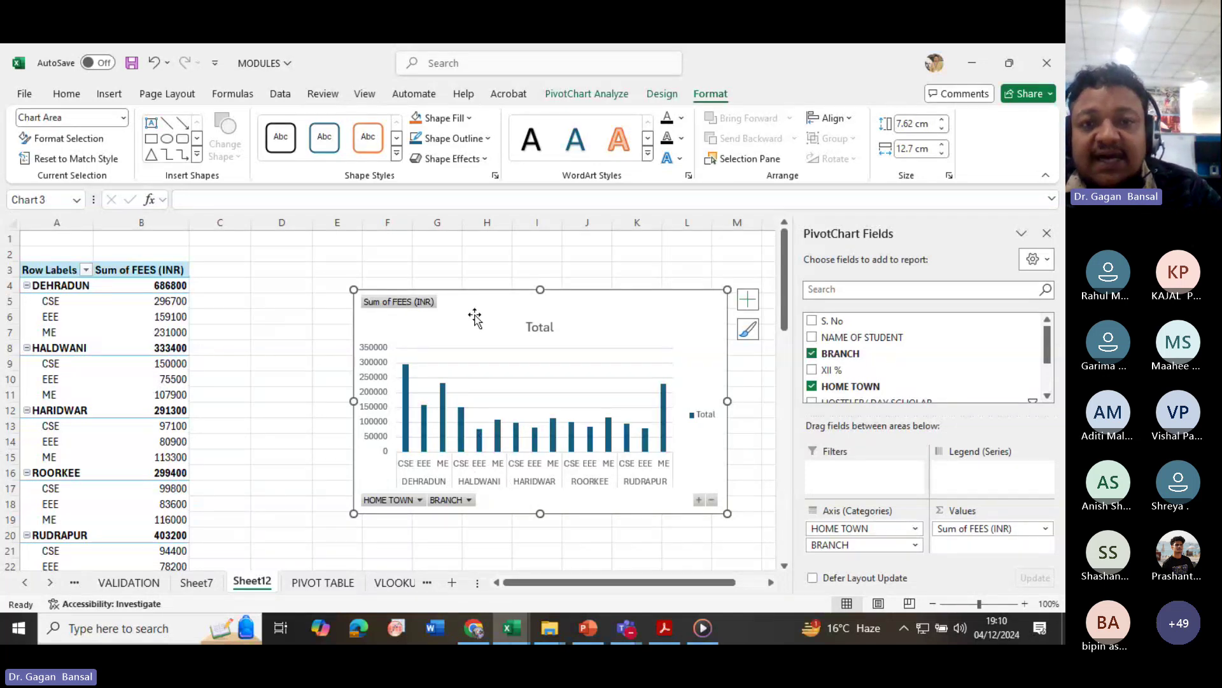
drag(503, 290, 418, 281)
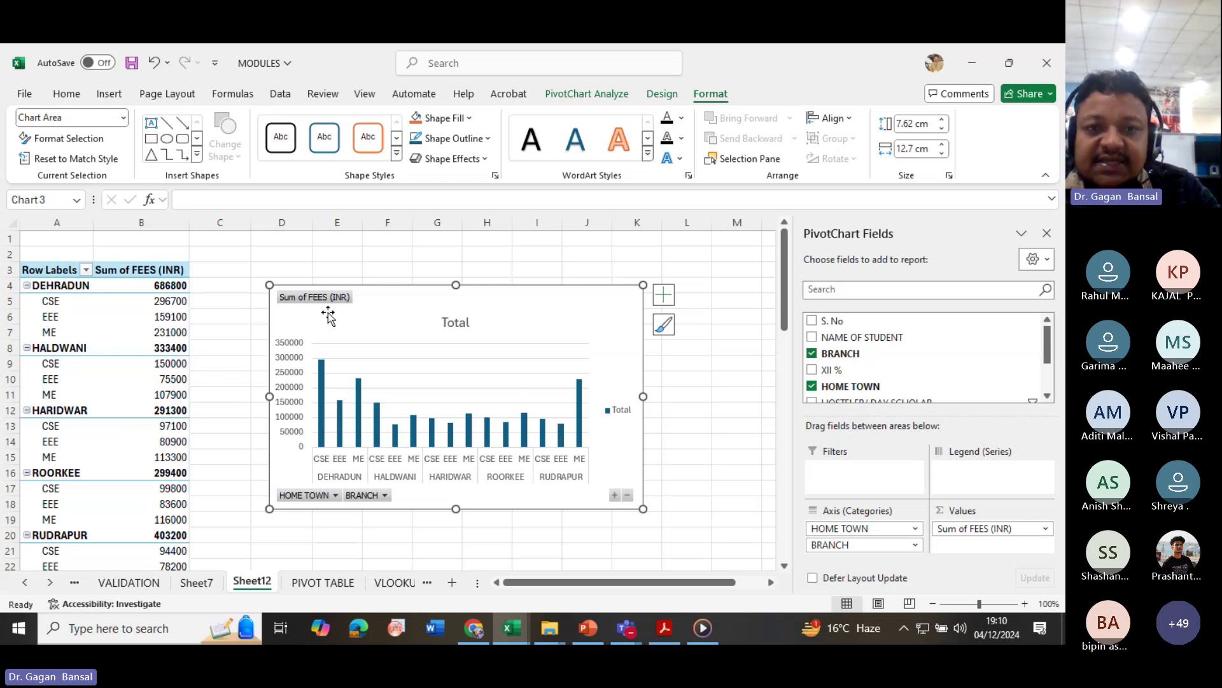
- Switch to the Teams meeting, lower all raised hands and mute the one participant whose microphone is still on
click(456, 324)
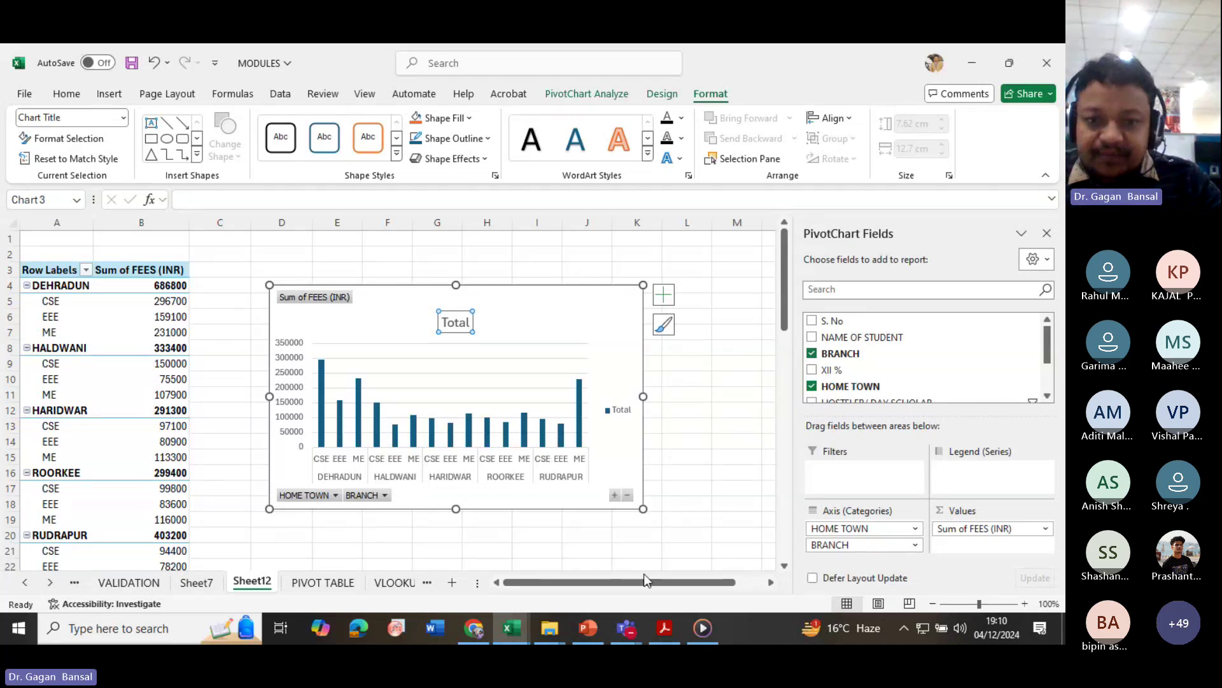
mouse_move(629, 630)
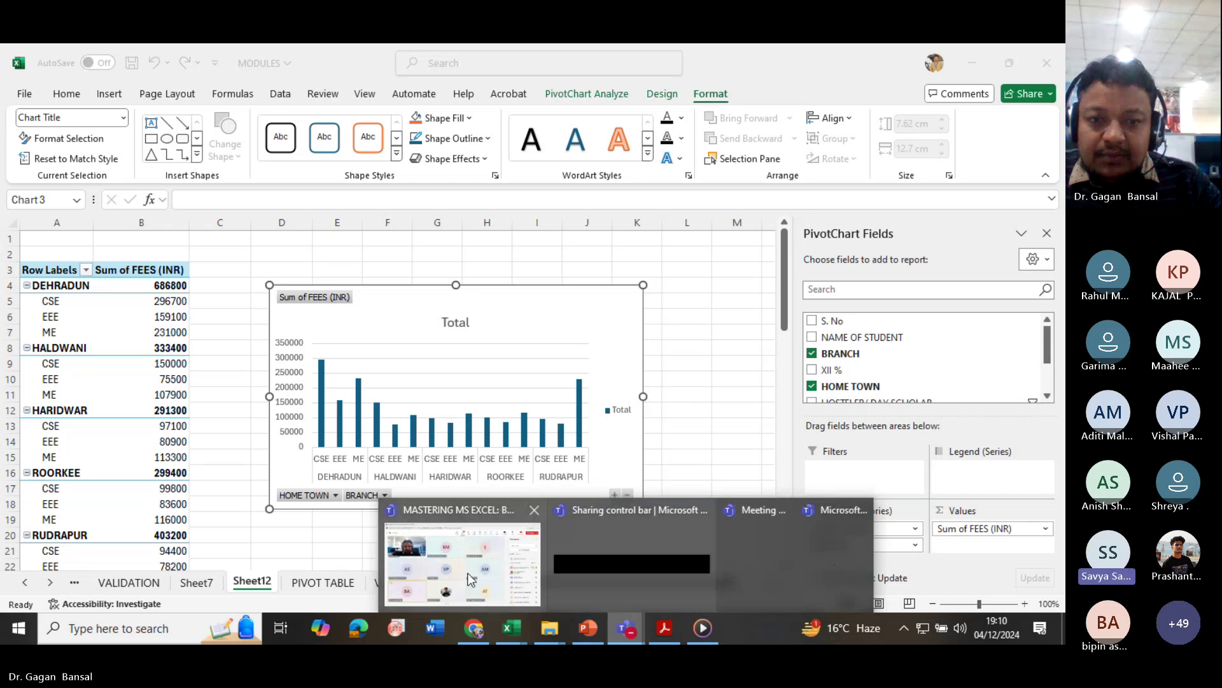
click(459, 572)
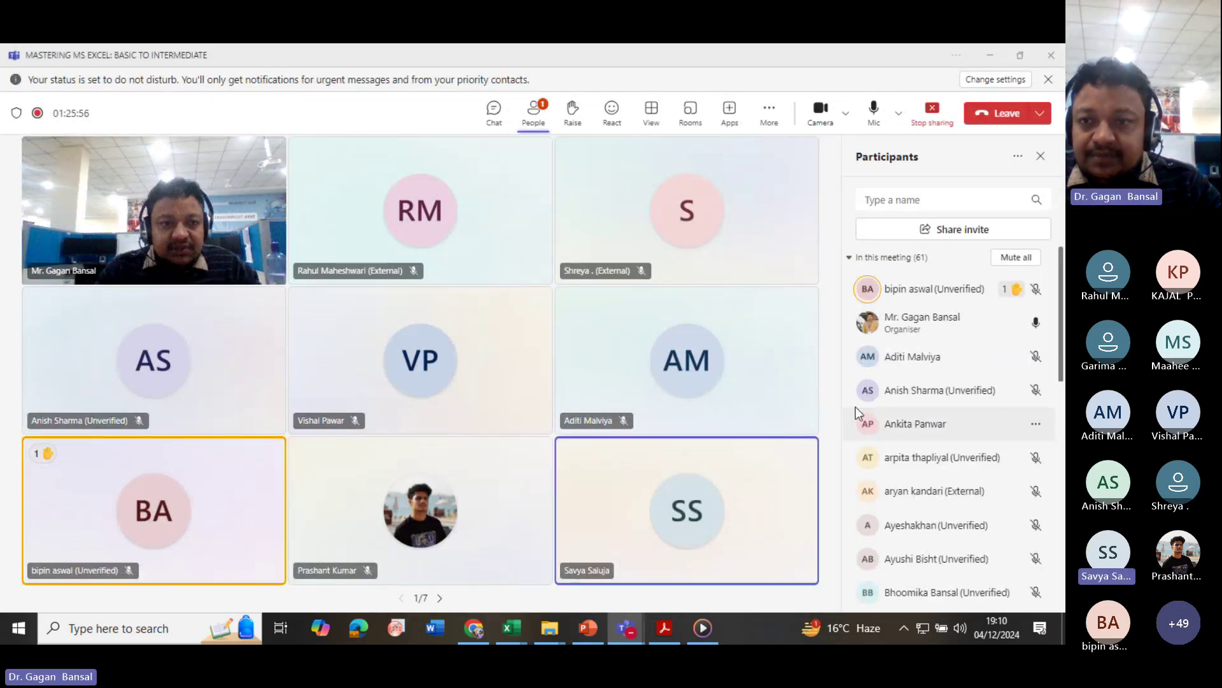
mouse_move(1037, 292)
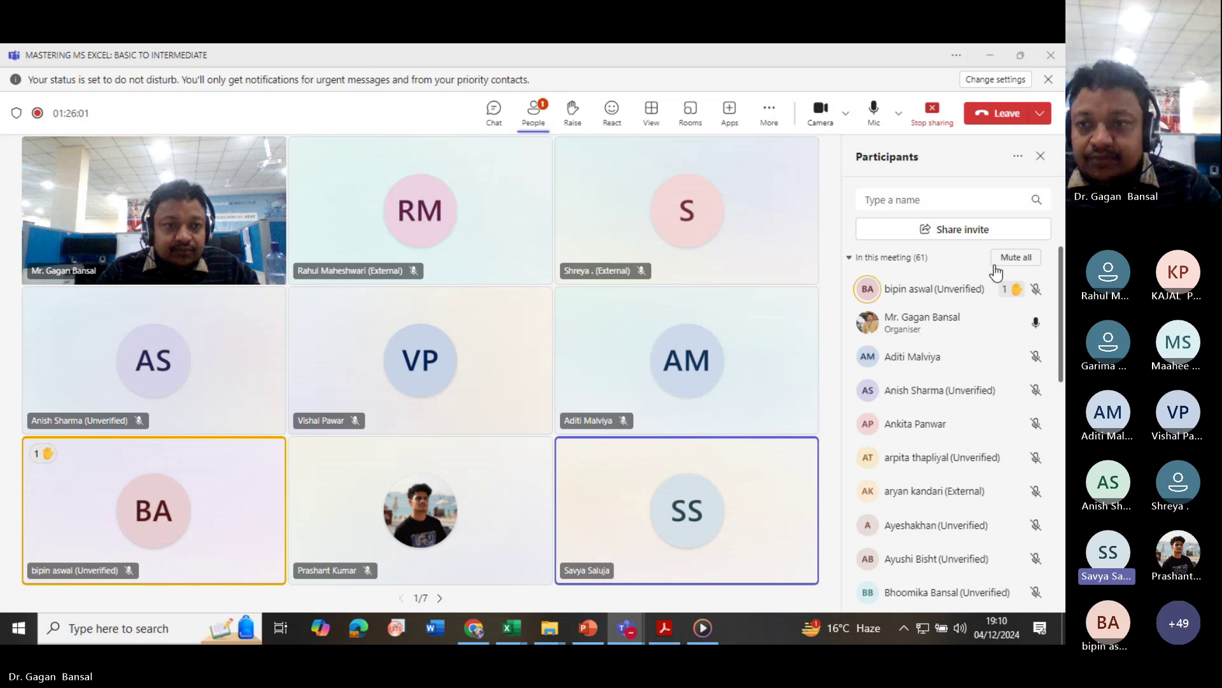
click(1018, 158)
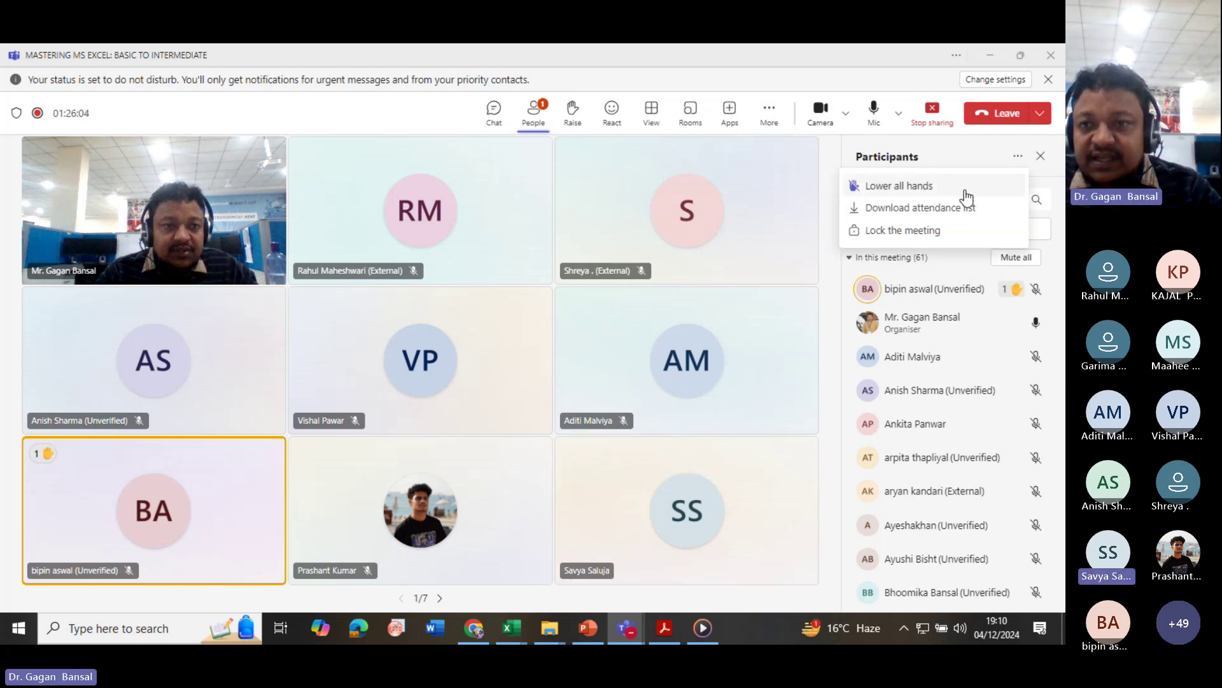
click(926, 188)
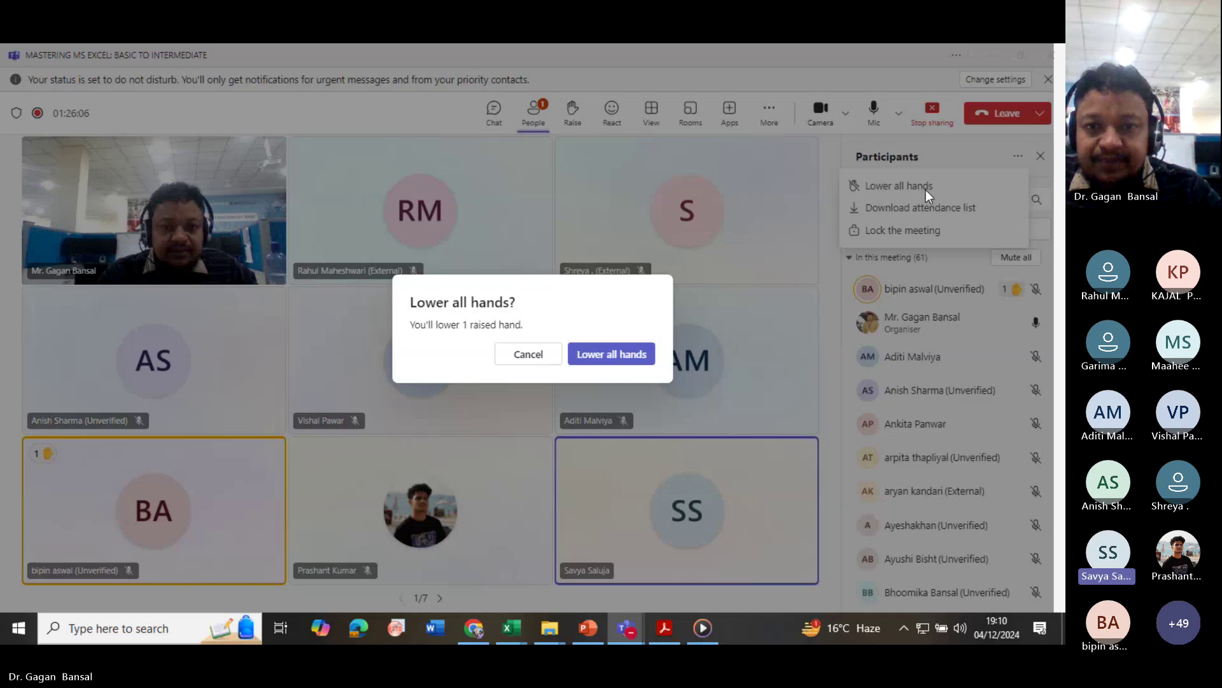
click(601, 351)
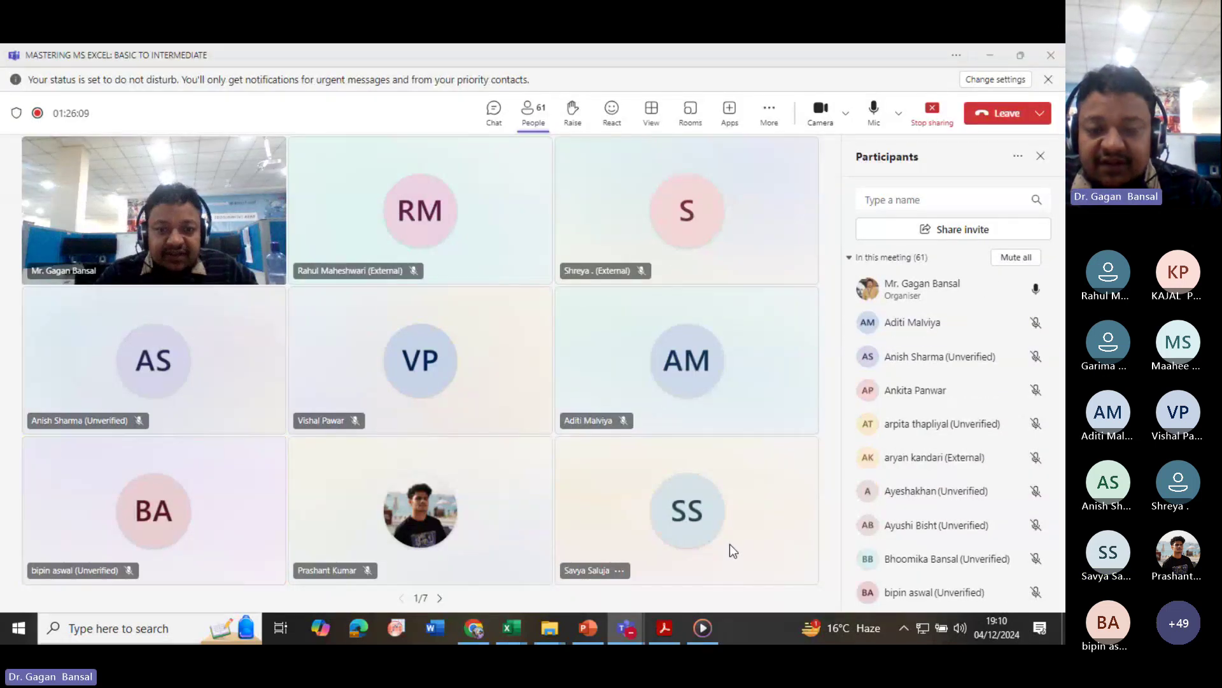
click(621, 570)
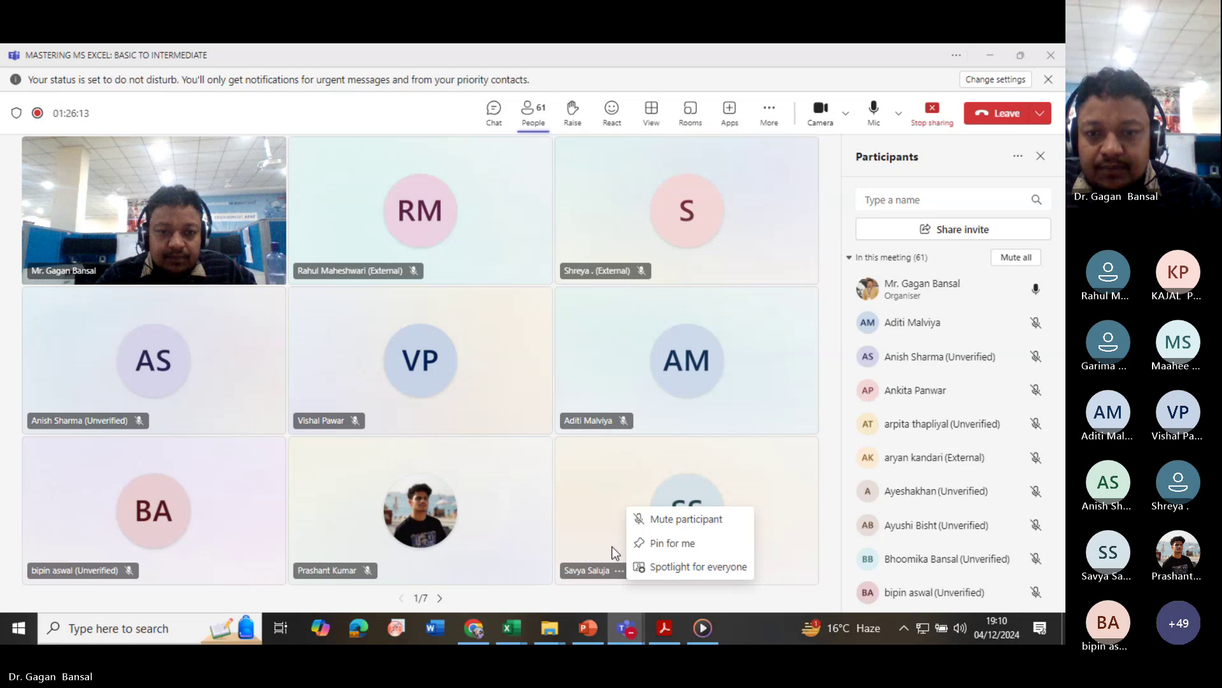
click(660, 519)
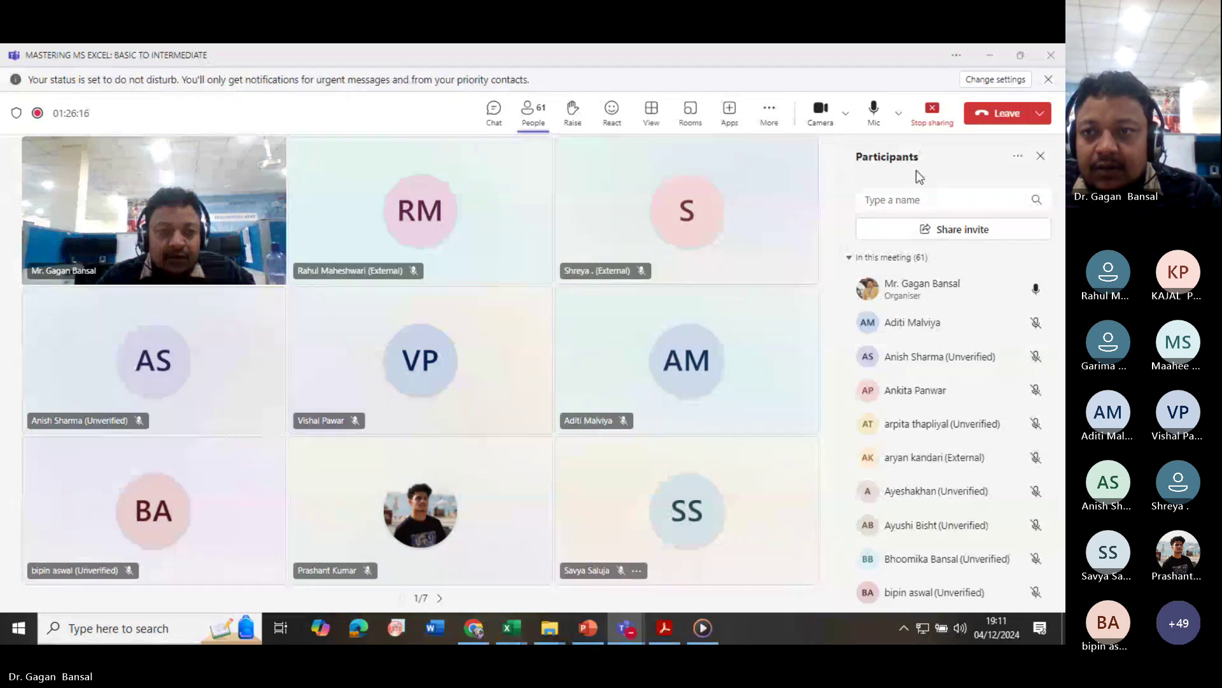
- Download the meeting's attendance list and switch back to the MODULES workbook in Excel
click(1017, 157)
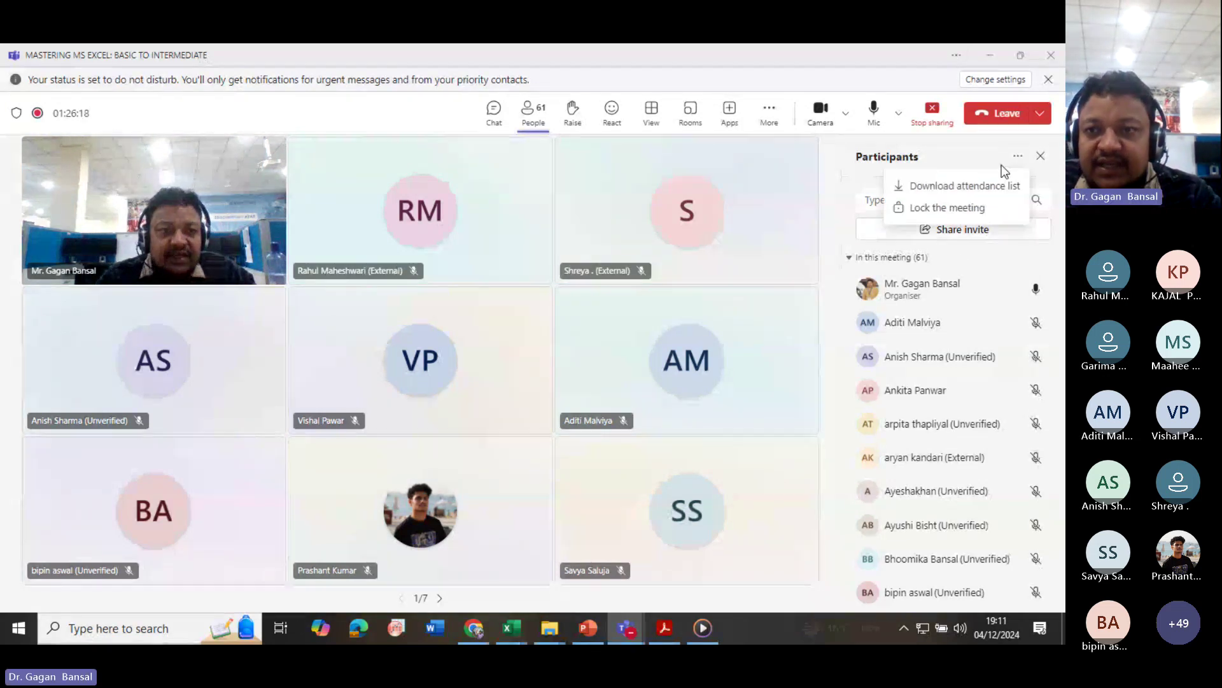
click(968, 186)
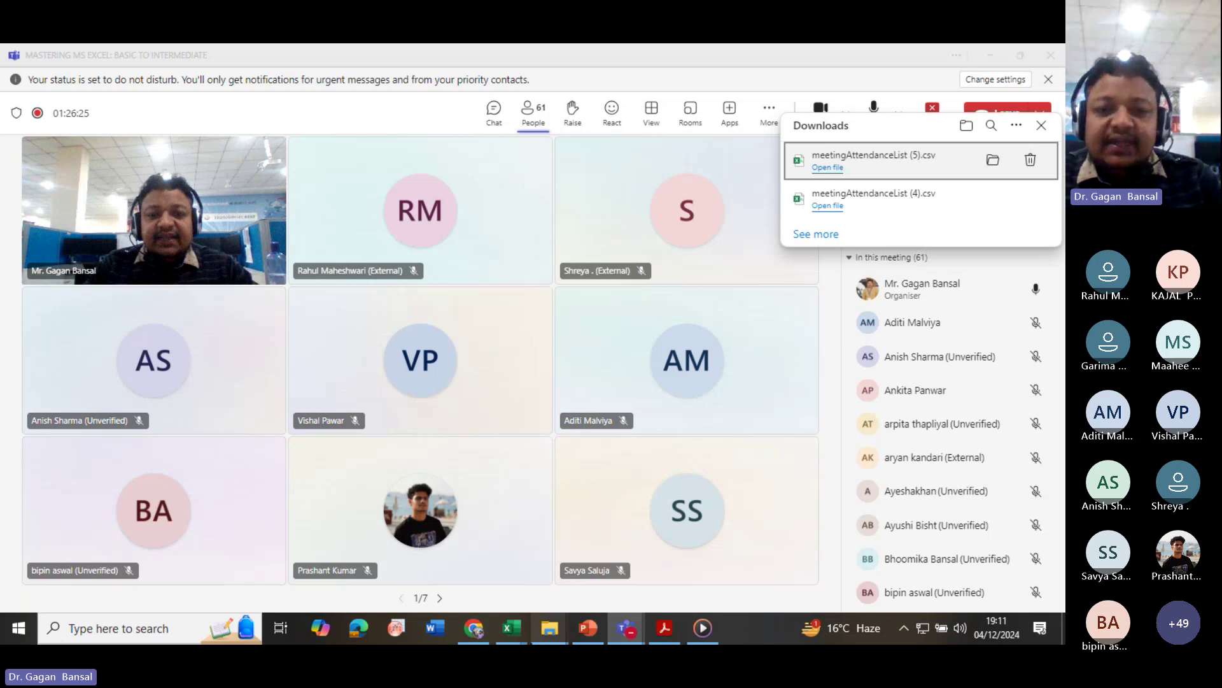
mouse_move(514, 631)
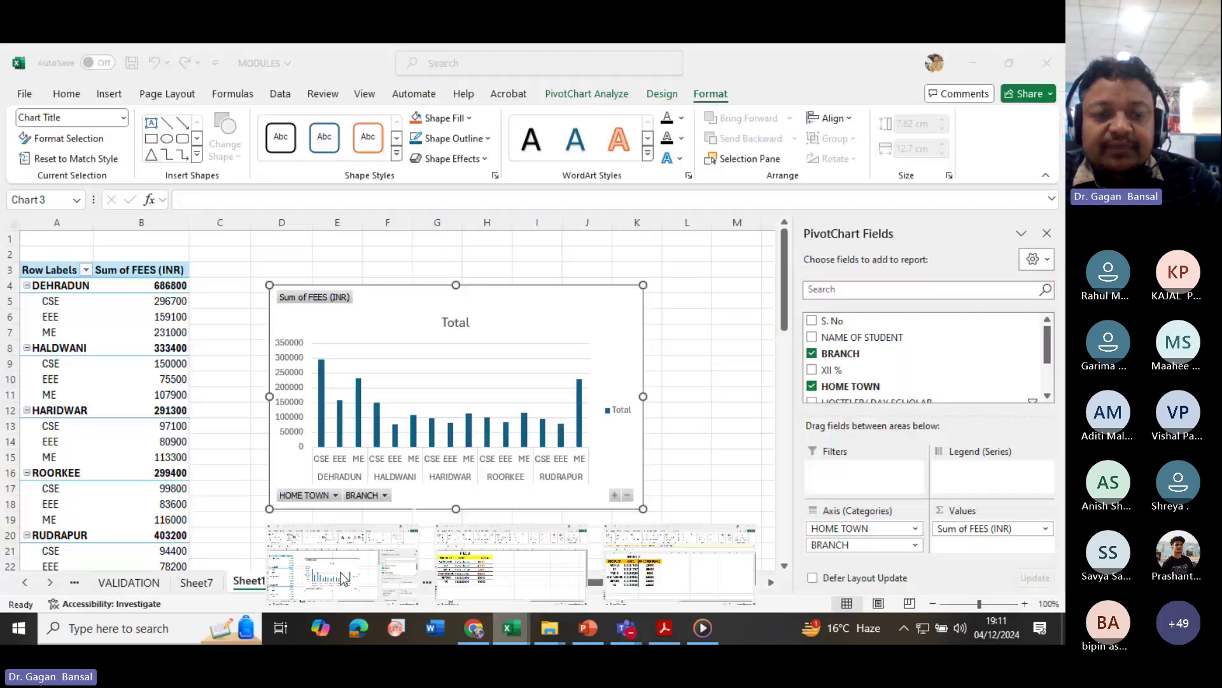
click(344, 577)
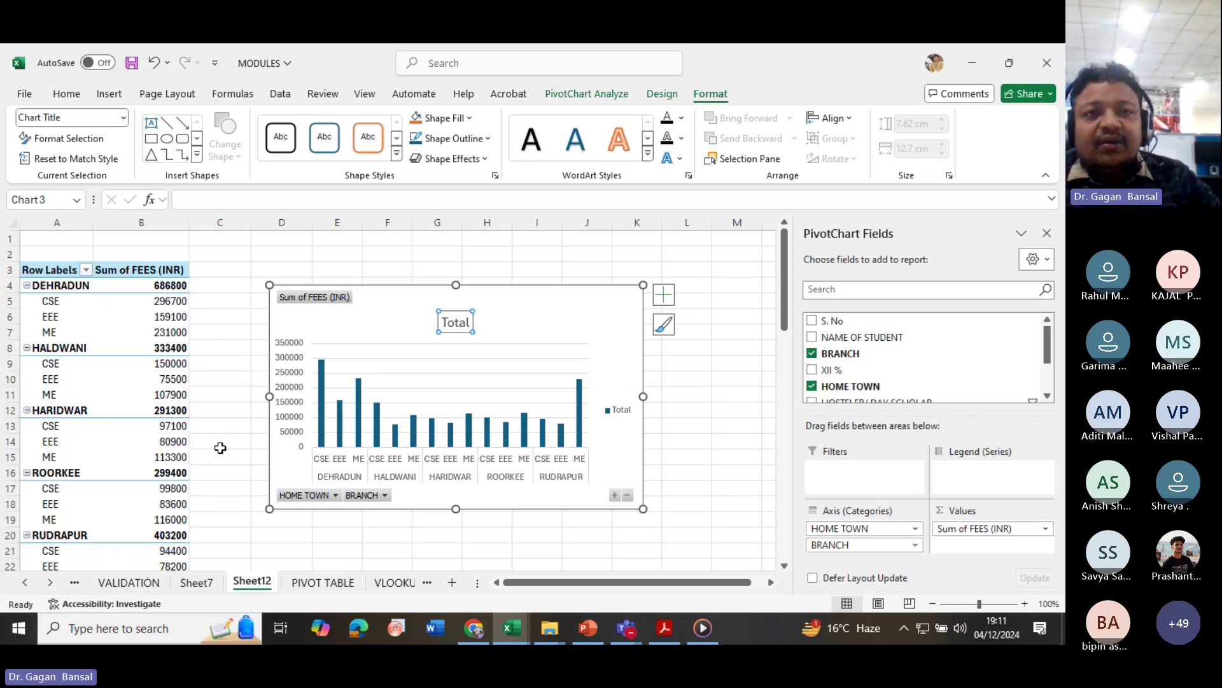
- Apply a quick layout with a vertical axis title and a data table to the pivot chart
click(540, 323)
click(664, 94)
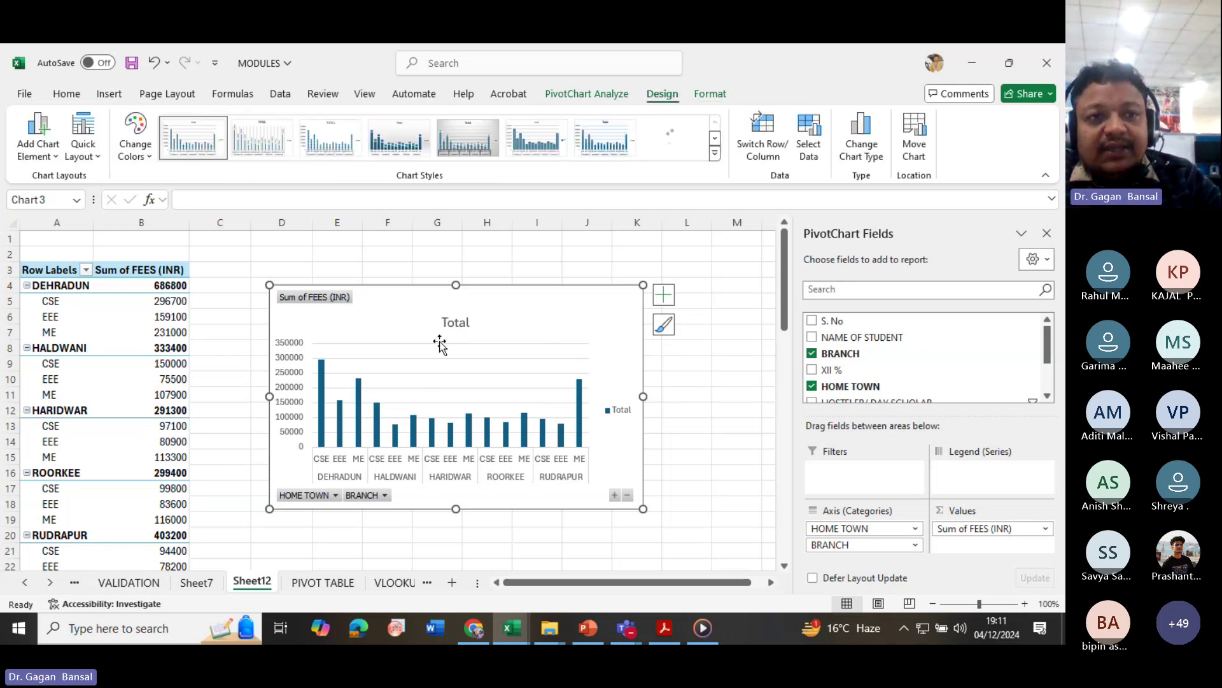
click(89, 153)
click(129, 234)
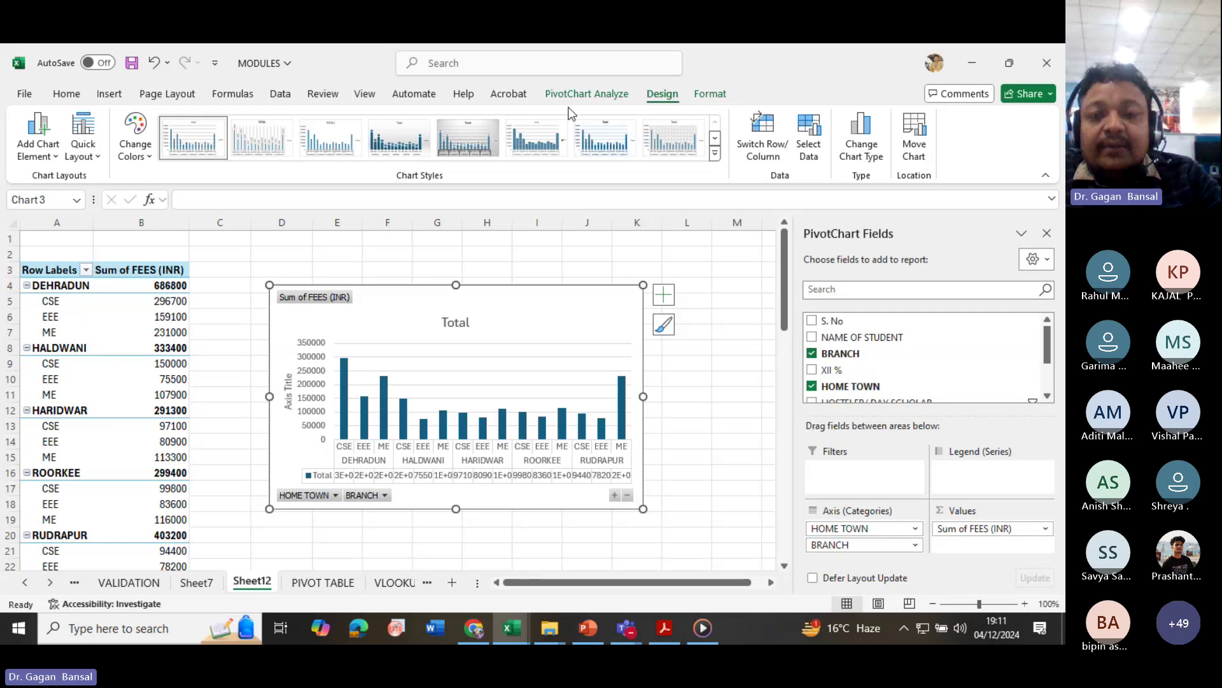
- Insert a slicer for the HOSTELER/ DAY SCHOLAR field of the pivot chart
click(586, 95)
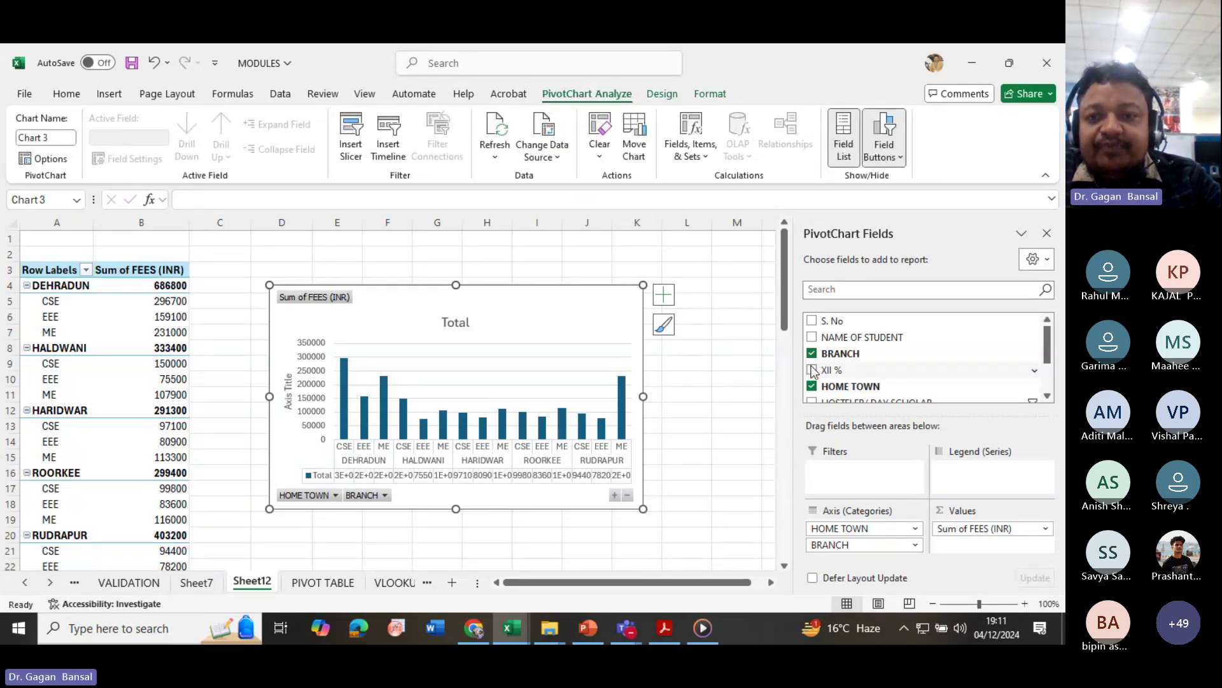
scroll(813, 396, down, 2)
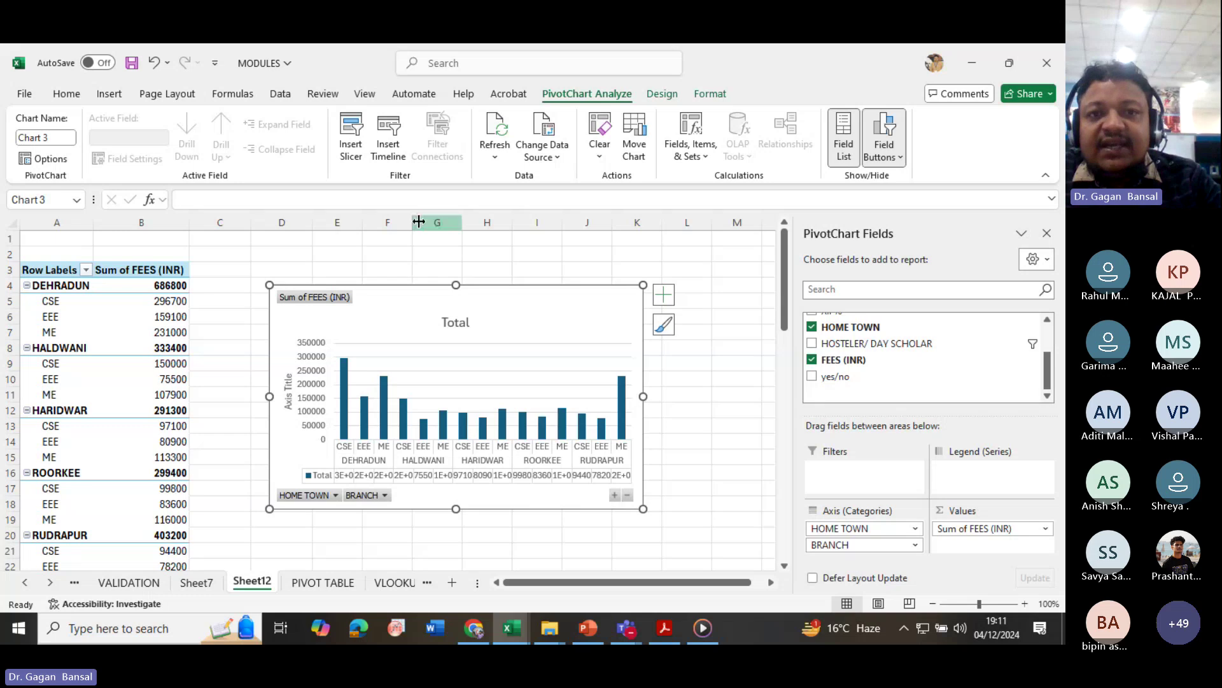
click(358, 149)
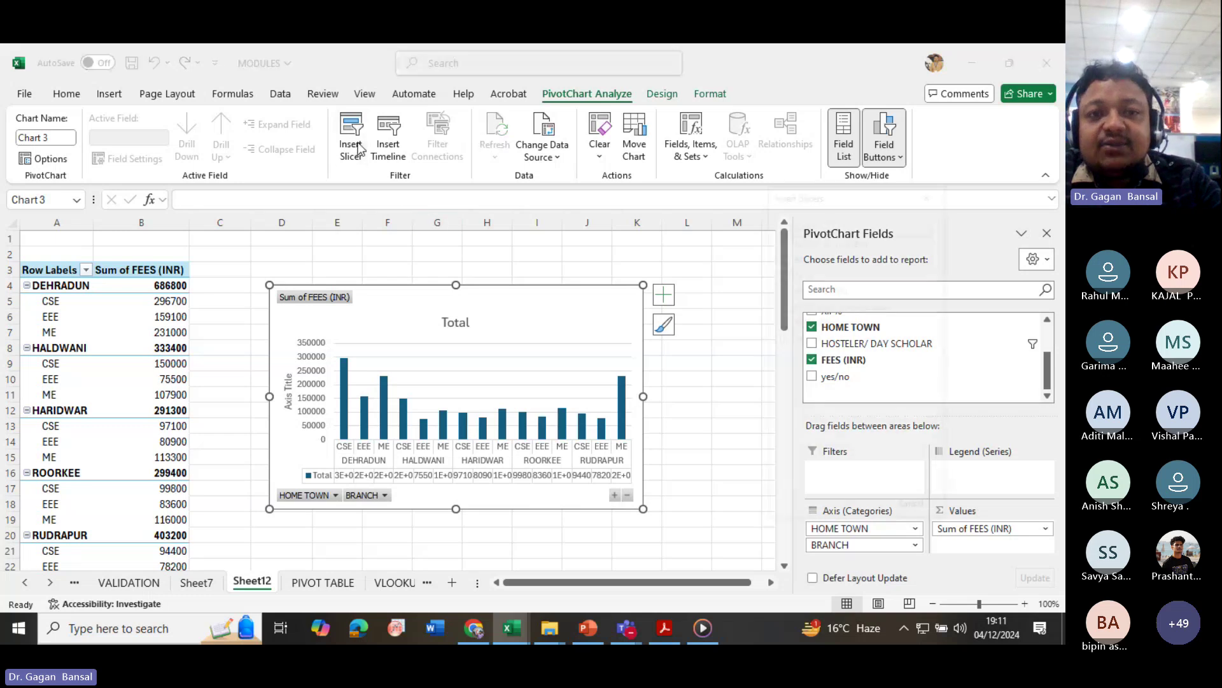
click(827, 306)
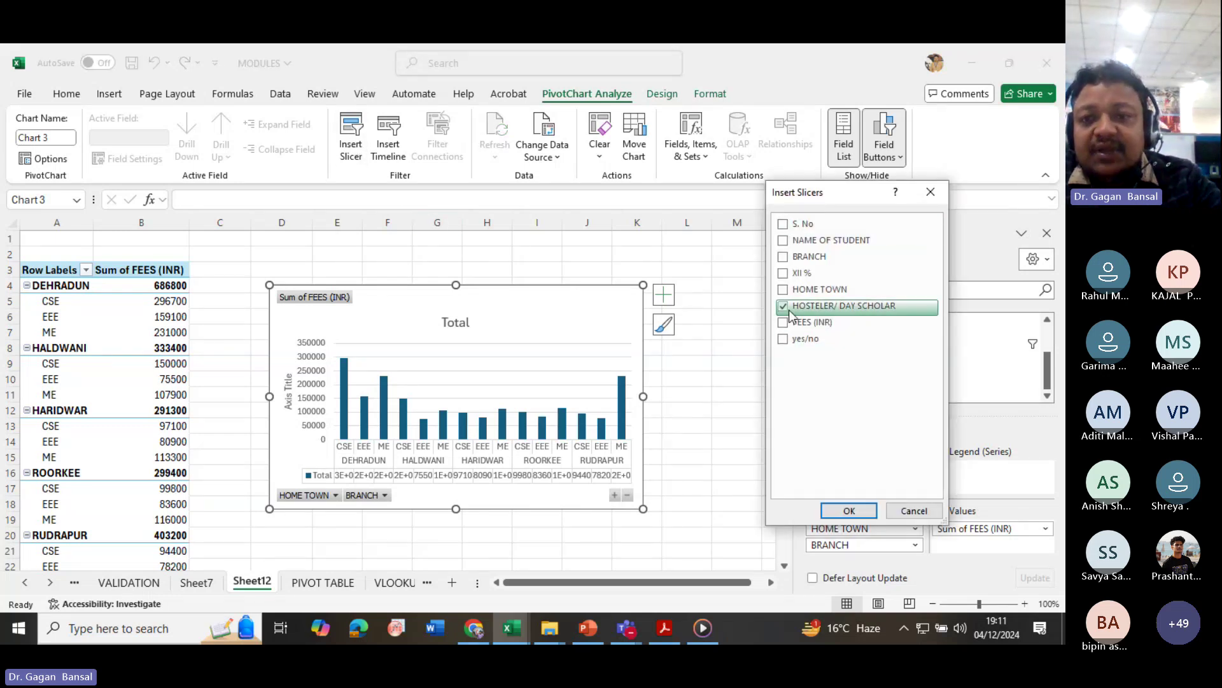
click(832, 511)
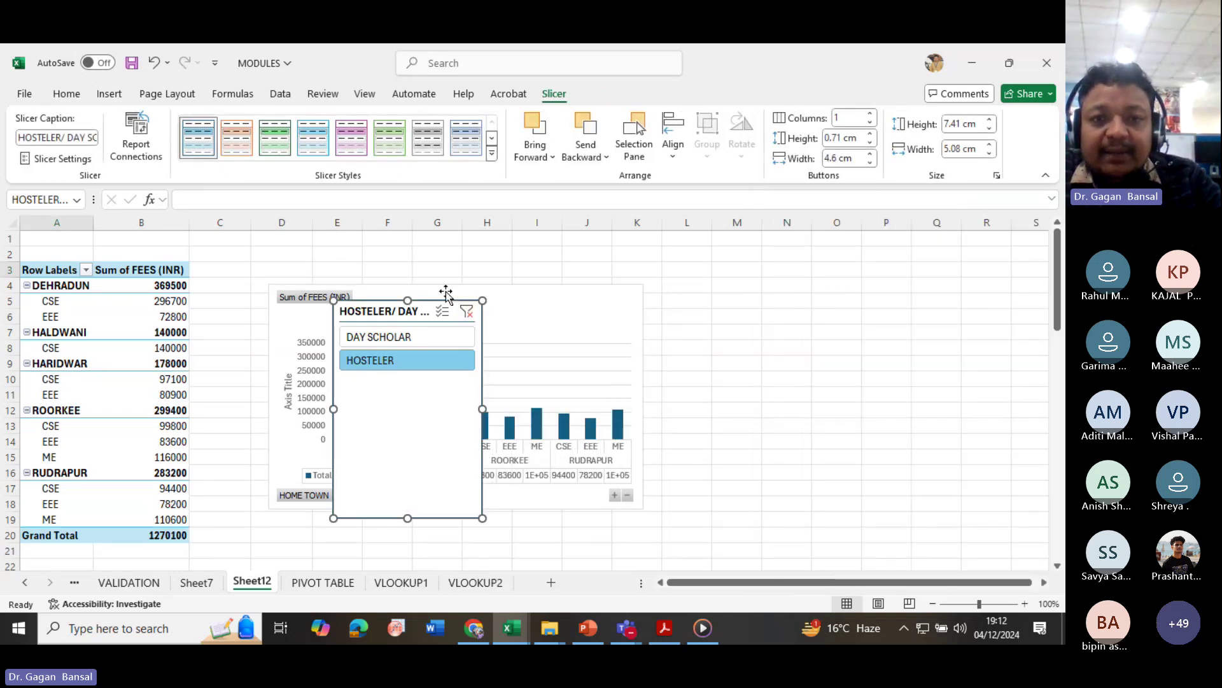
- Separate the chart from the overlapping slicer, placing the slicer next to the pivot table and the chart on the slicer's right
drag(445, 292, 661, 296)
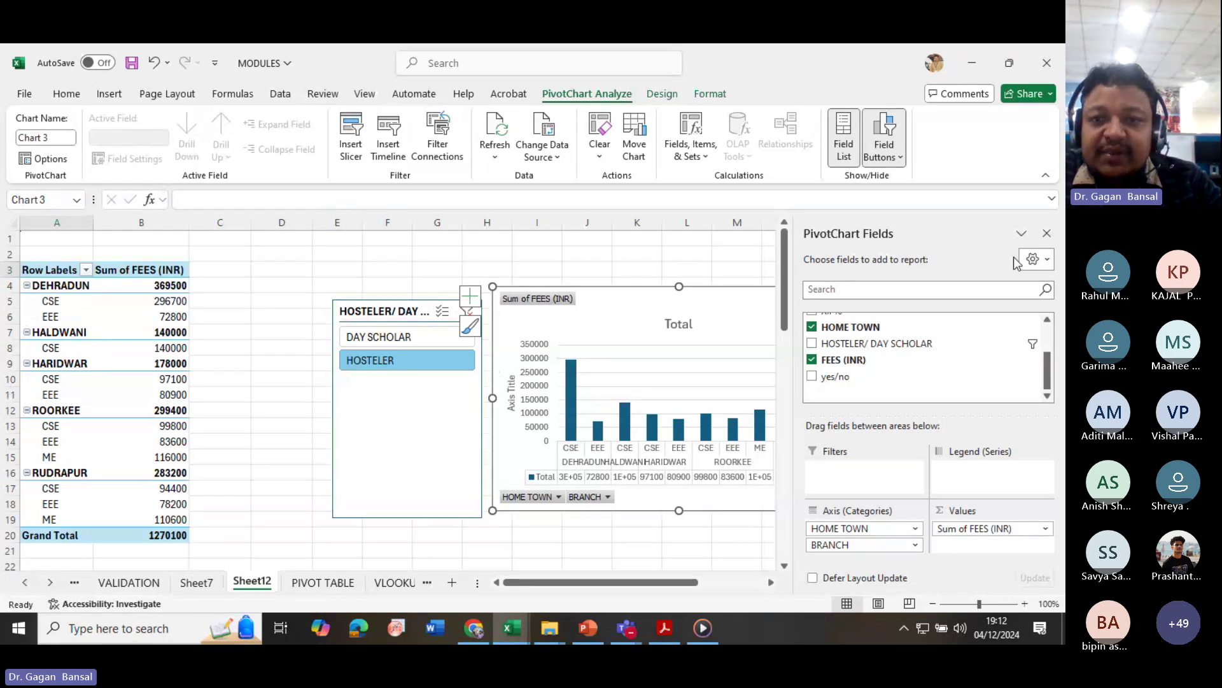
drag(347, 303, 246, 288)
drag(616, 304, 490, 294)
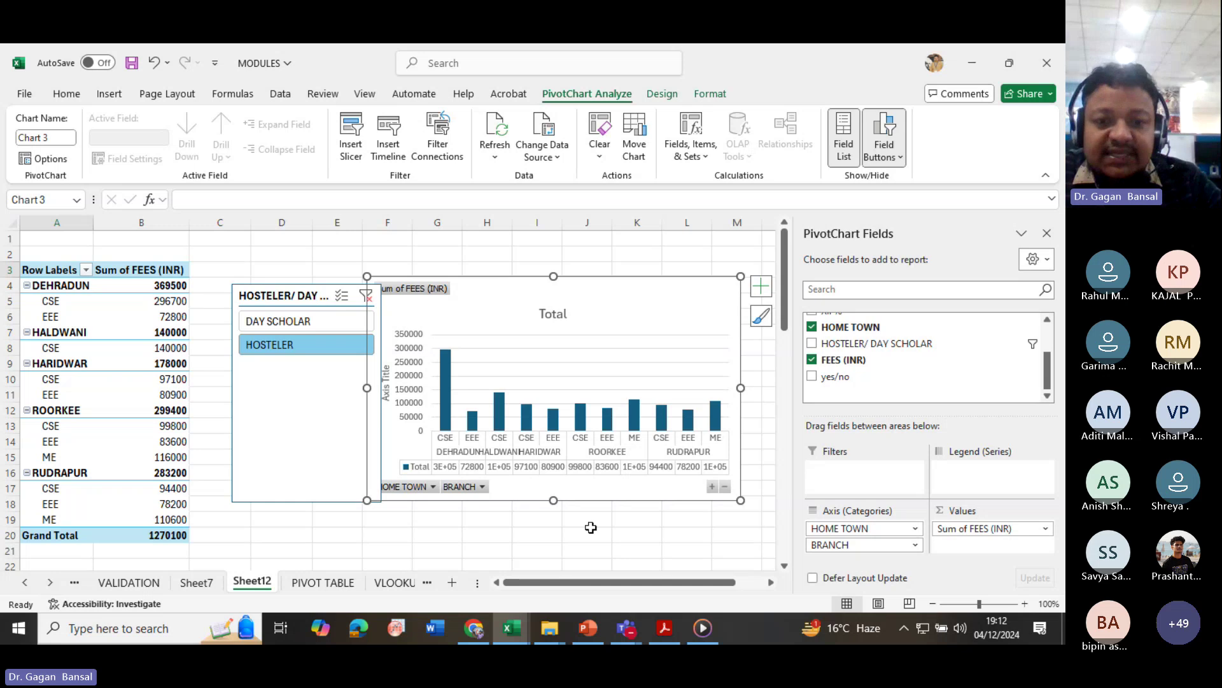
- Switch to the PowerPoint presentation and insert a new slide after slide 60, the Introduction to Pivot Tables slide
click(574, 628)
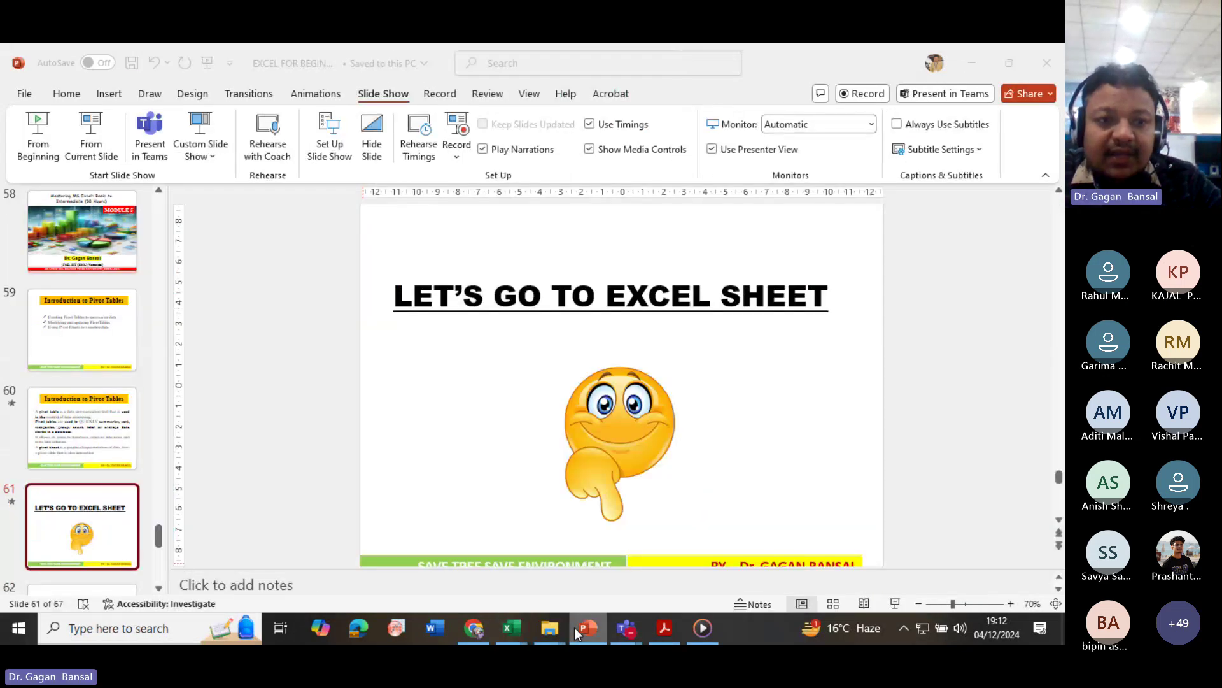
click(96, 472)
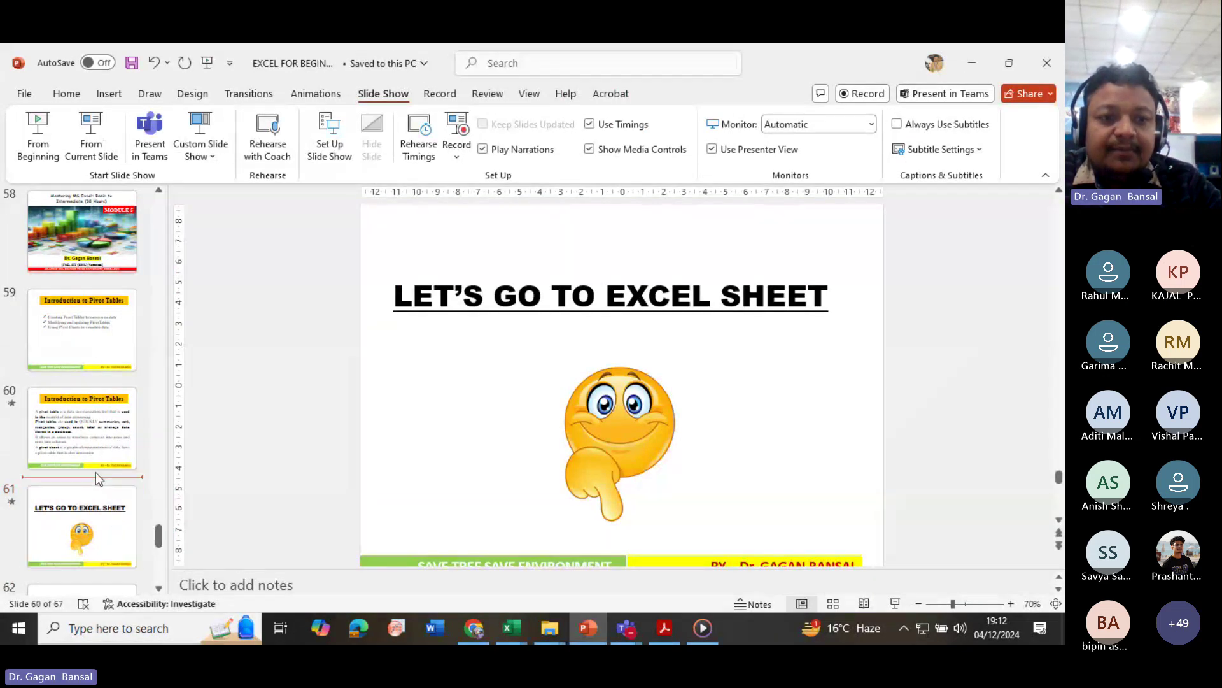
right_click(96, 472)
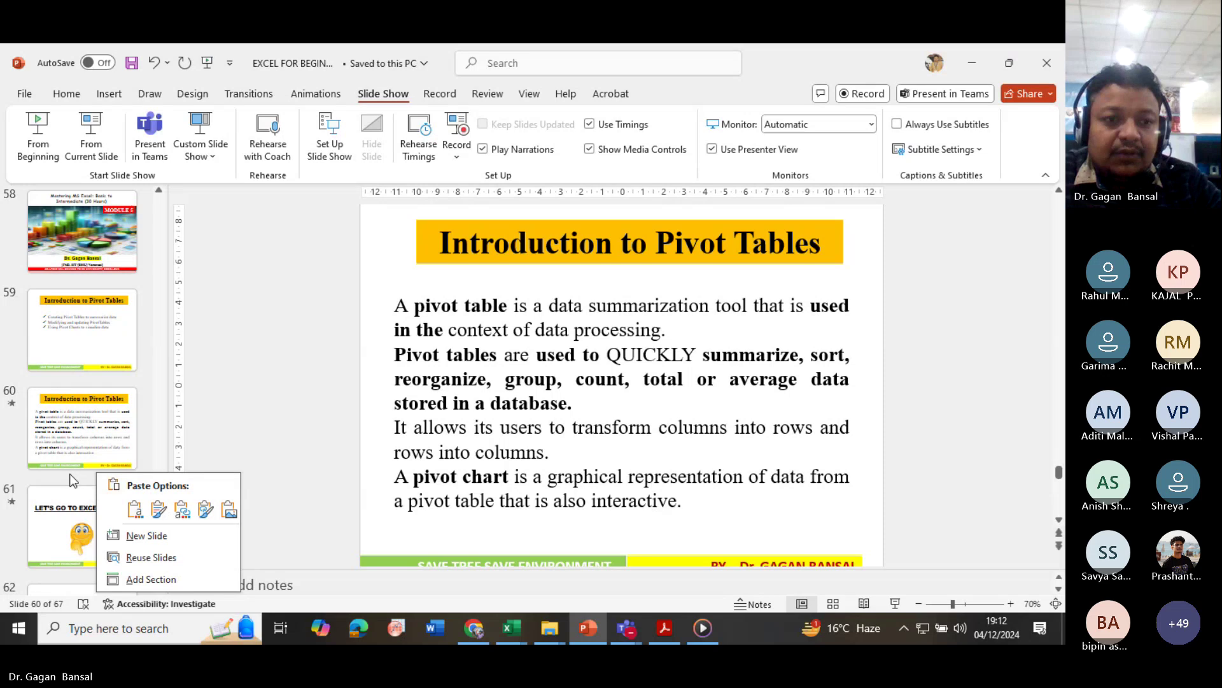
click(134, 533)
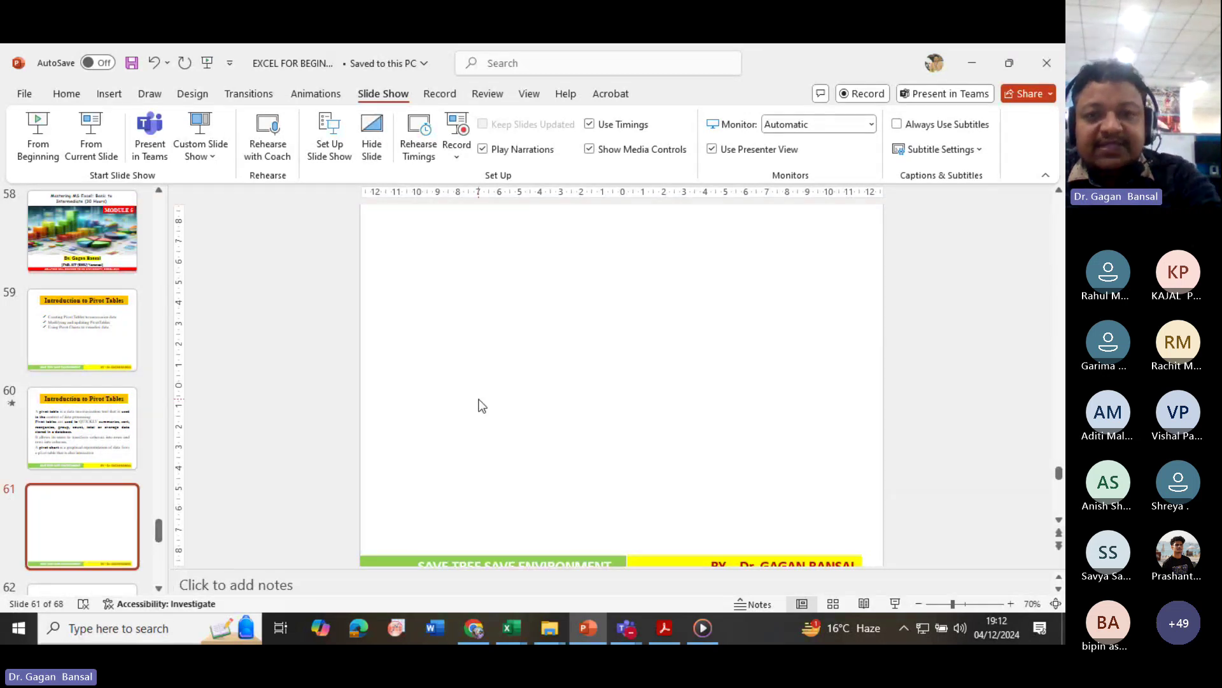
- Paste the copied pivot chart onto the new slide, moving it up and to the left, and open its plot area formatting
key(ctrl+v)
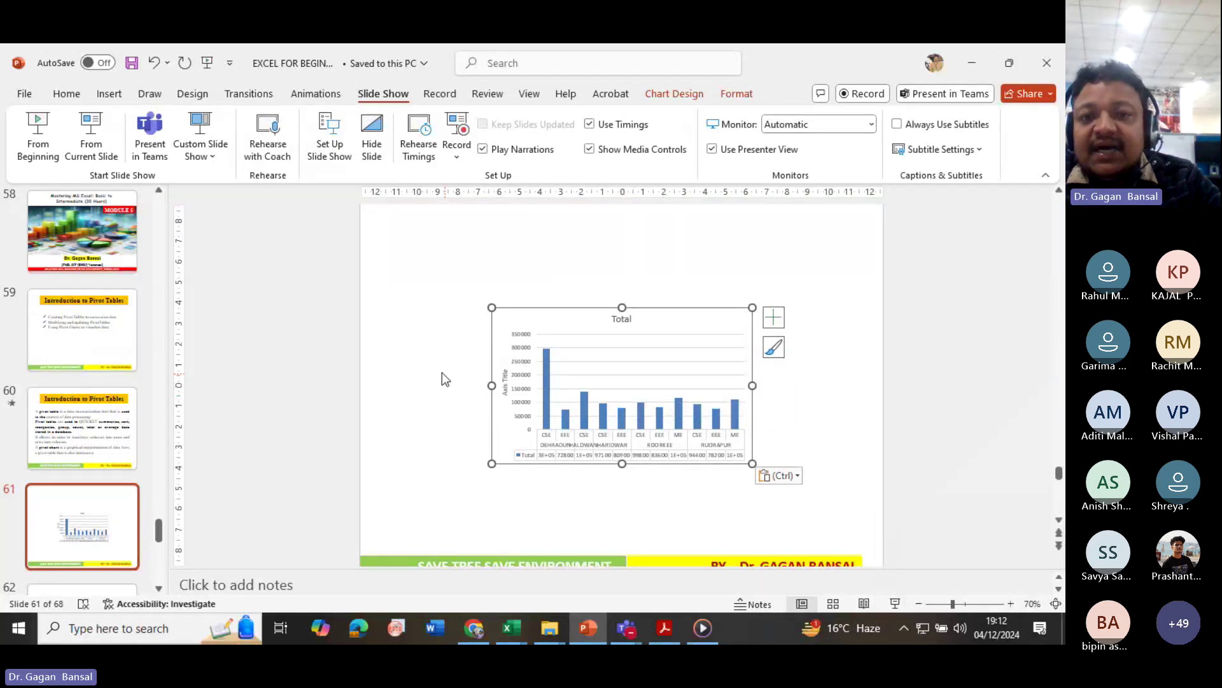
drag(605, 313, 531, 279)
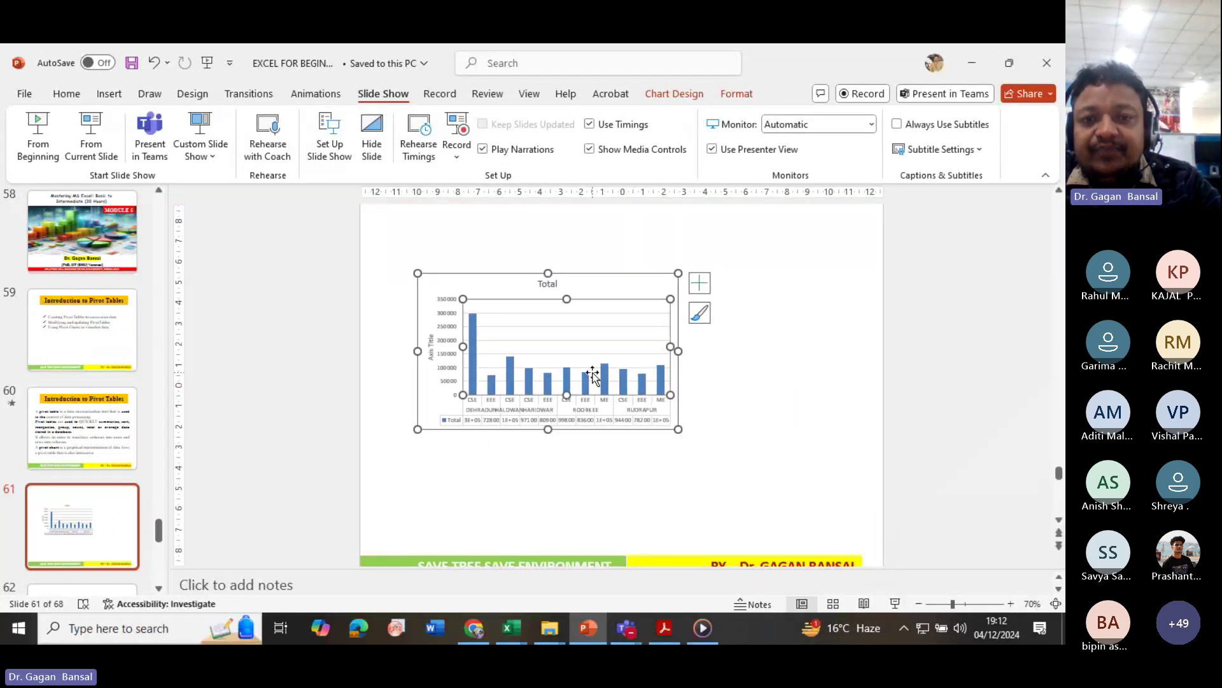
double_click(593, 374)
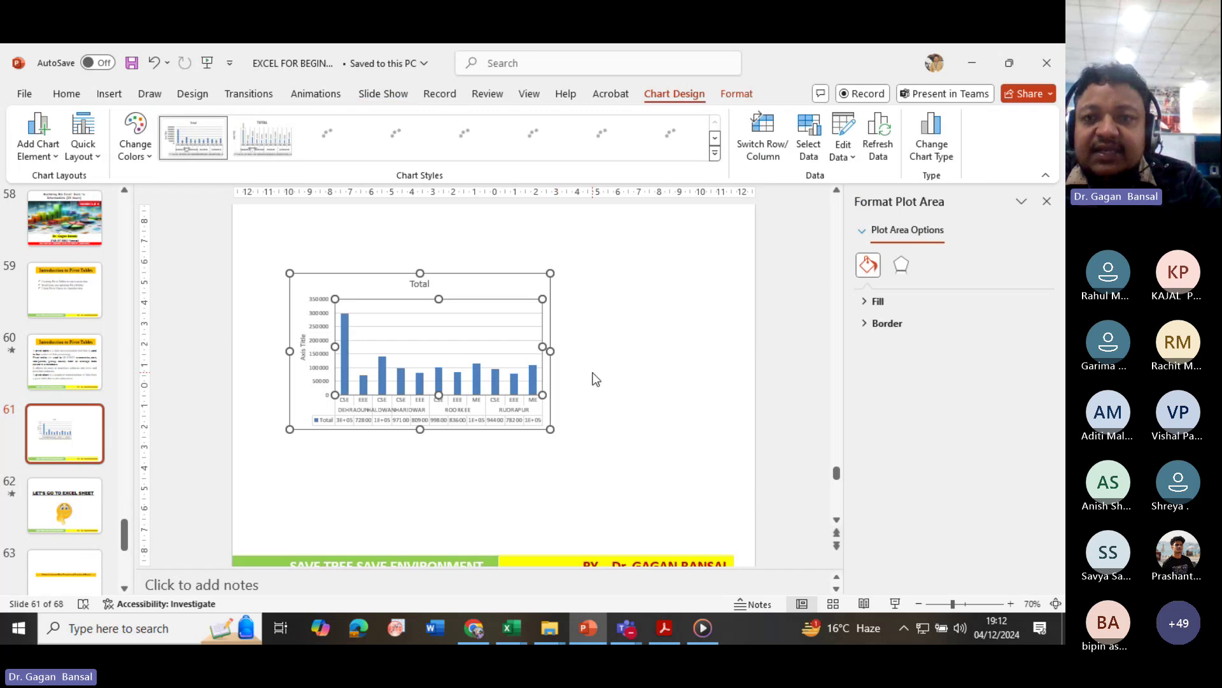
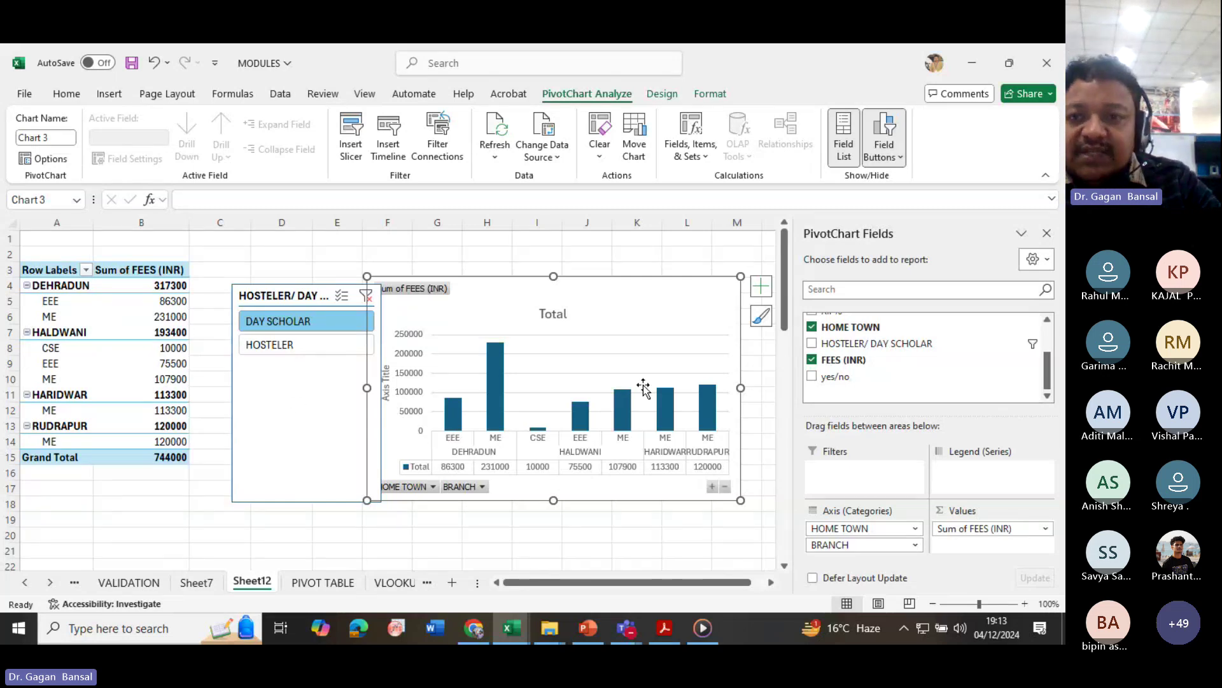
- Remove and re-add FEES (INR) in the pivot chart, and replace HOME TOWN with HOSTELER/ DAY SCHOLAR below BRANCH as axis categories
click(812, 359)
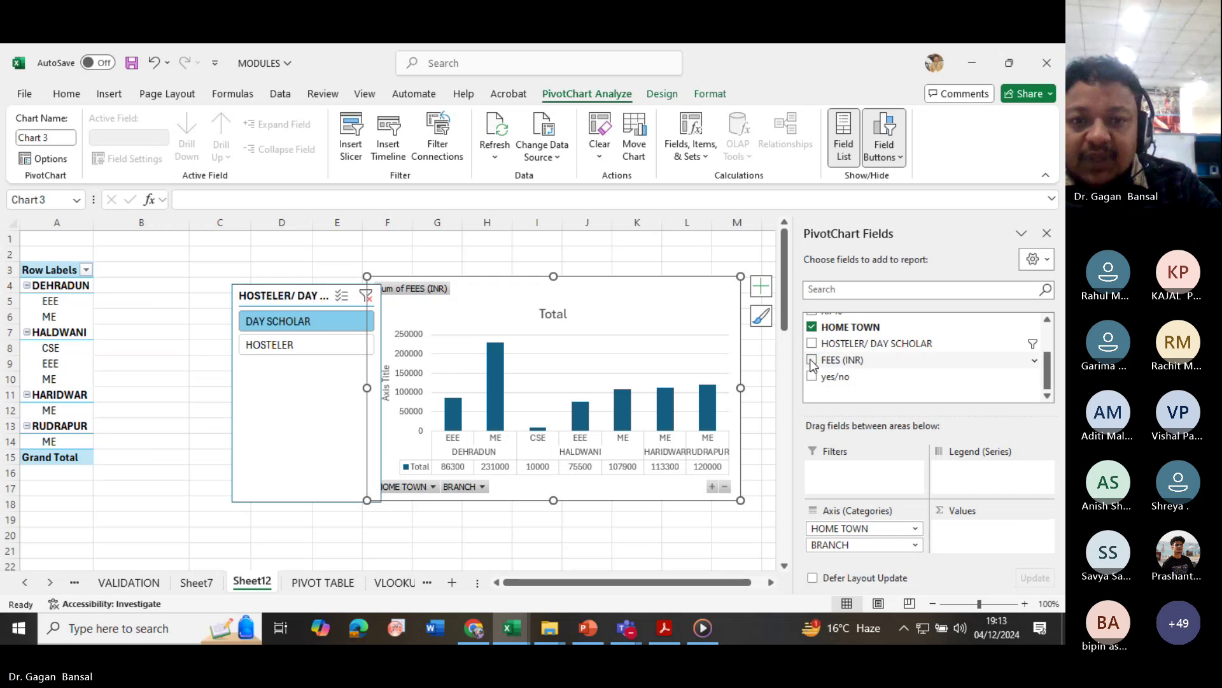
click(812, 361)
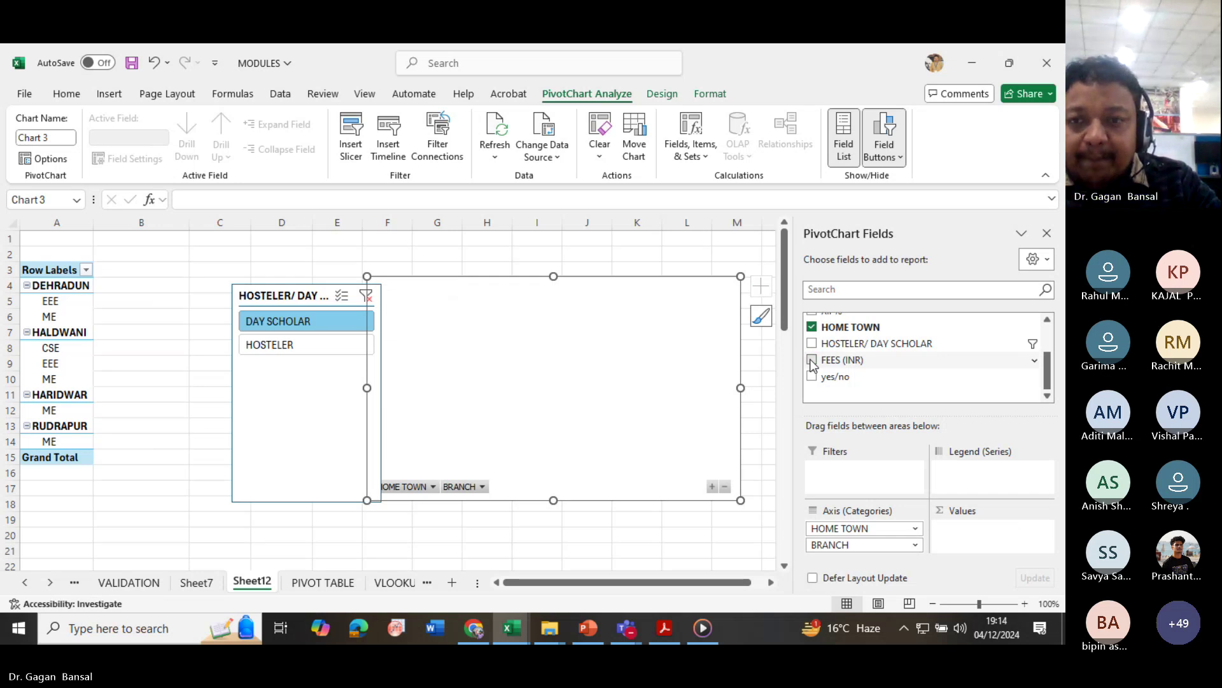
click(811, 326)
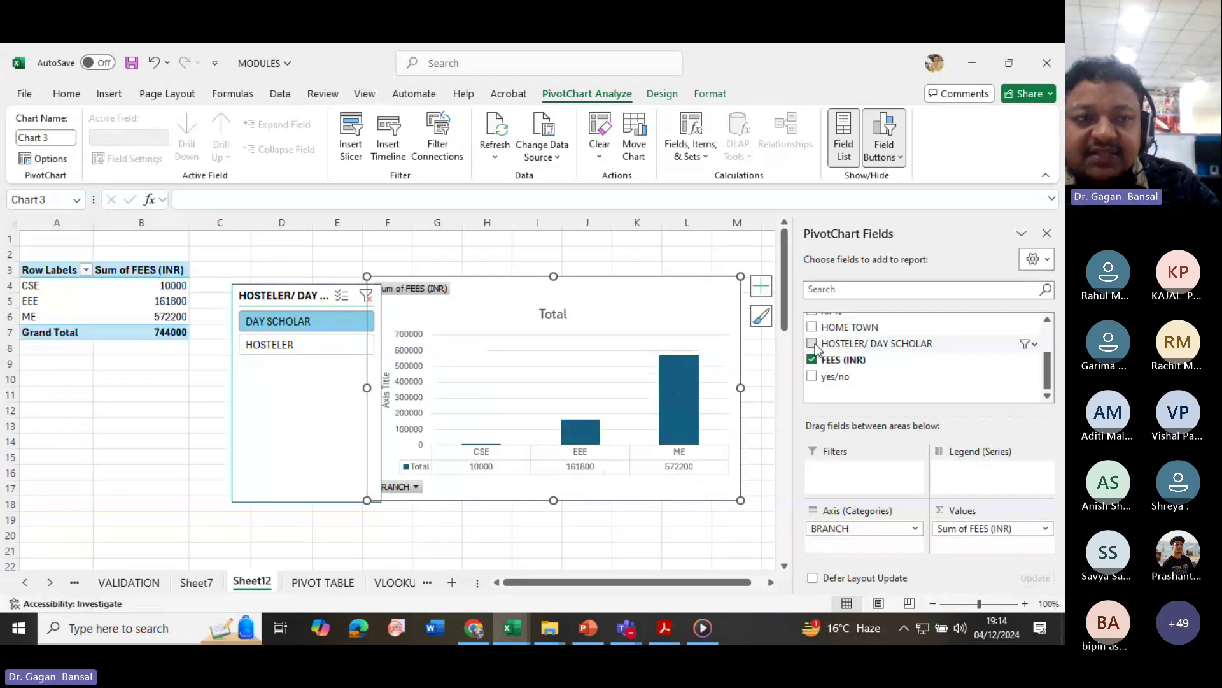
click(812, 345)
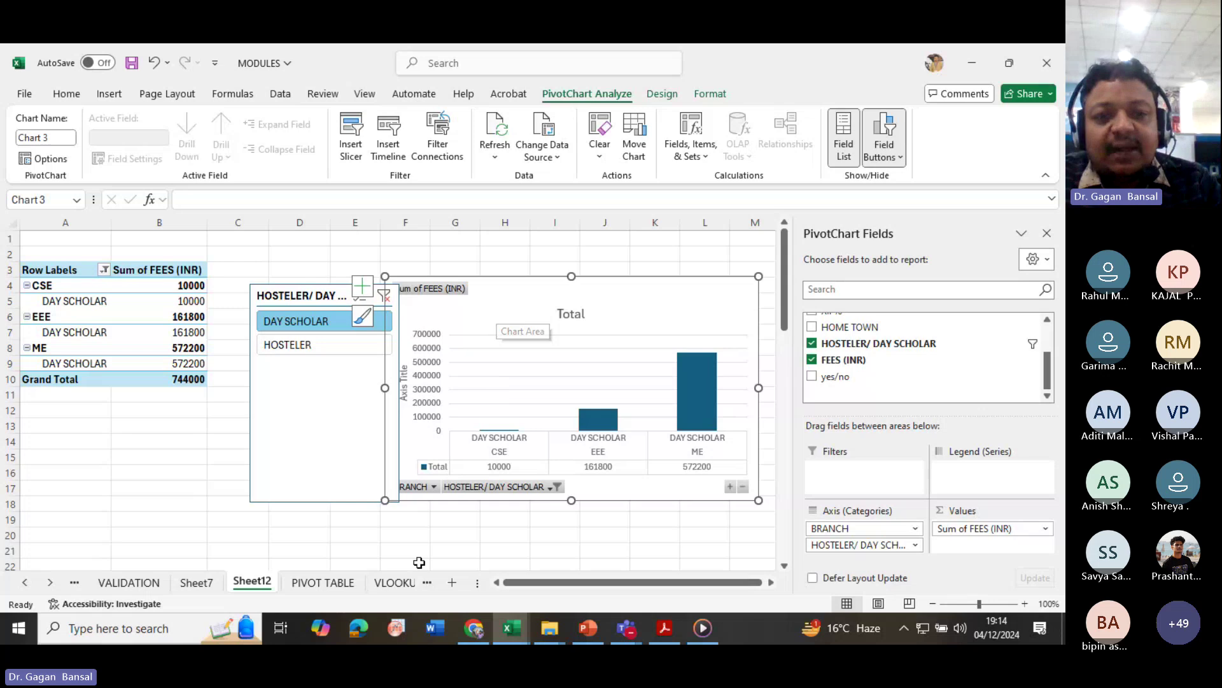
- Review the filtered student data on the PIVOT TABLE sheet and the available insert commands, and return to Sheet12
click(307, 583)
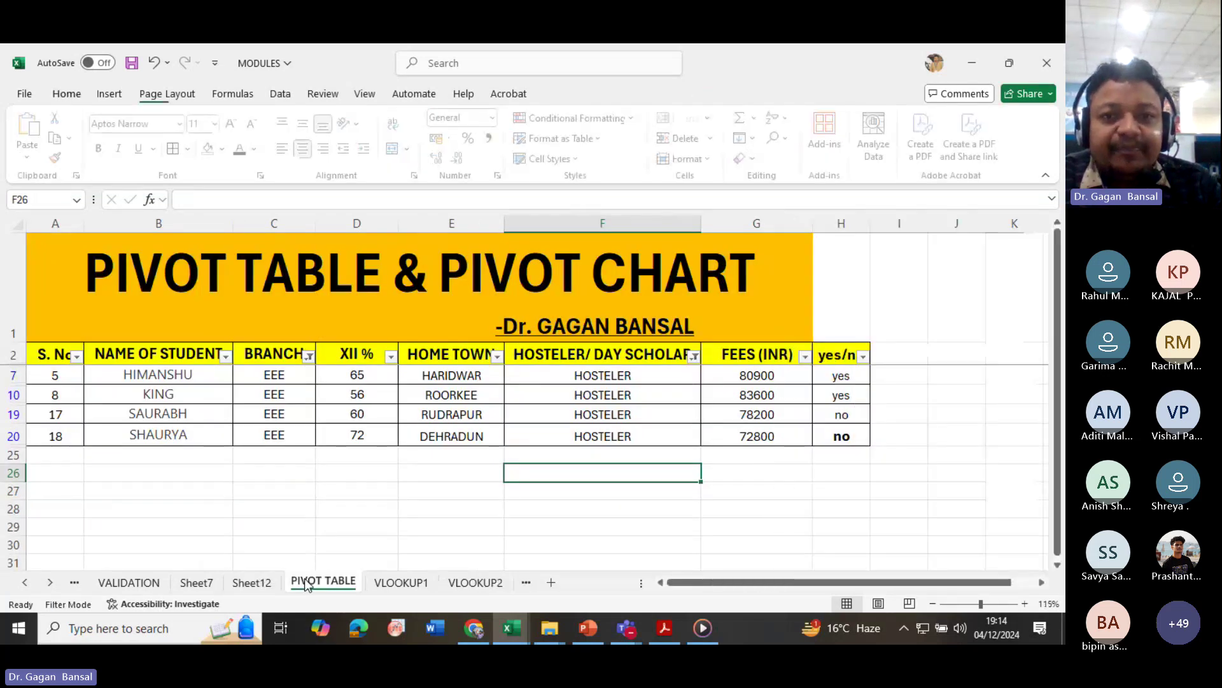
click(110, 94)
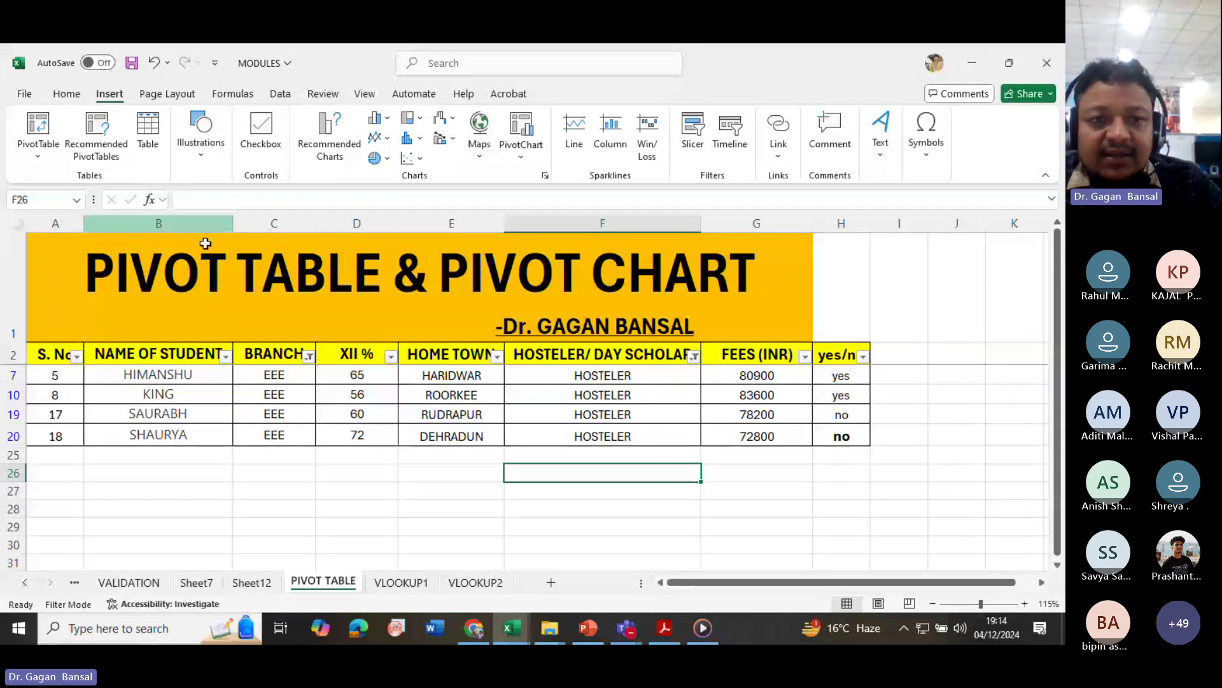
click(254, 583)
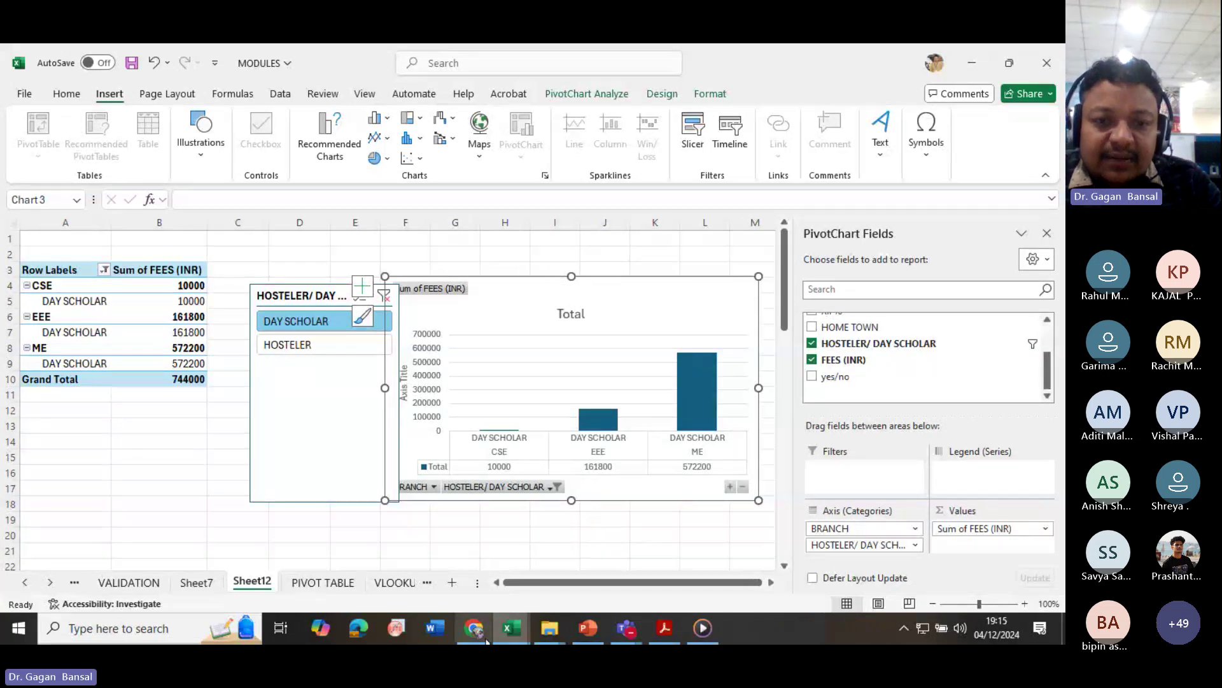
- Switch to the Teams meeting window, admit the participant waiting in the lobby, and close the Downloads pop-up
mouse_move(626, 629)
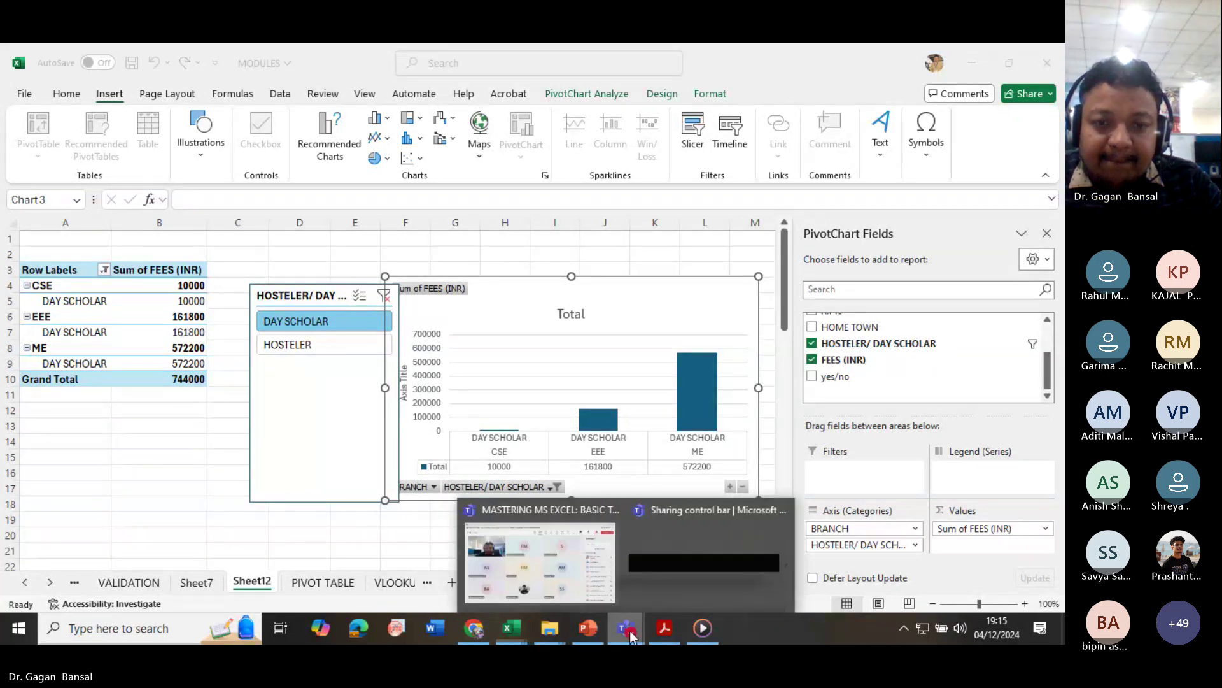
click(560, 567)
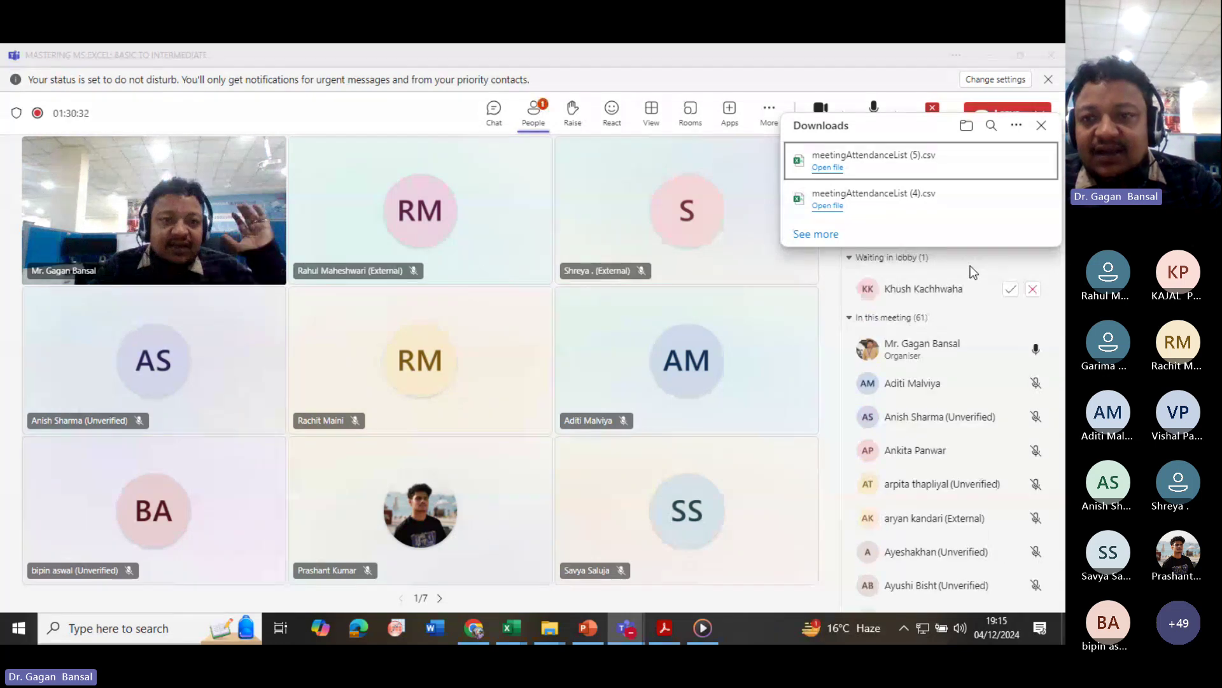
click(1011, 289)
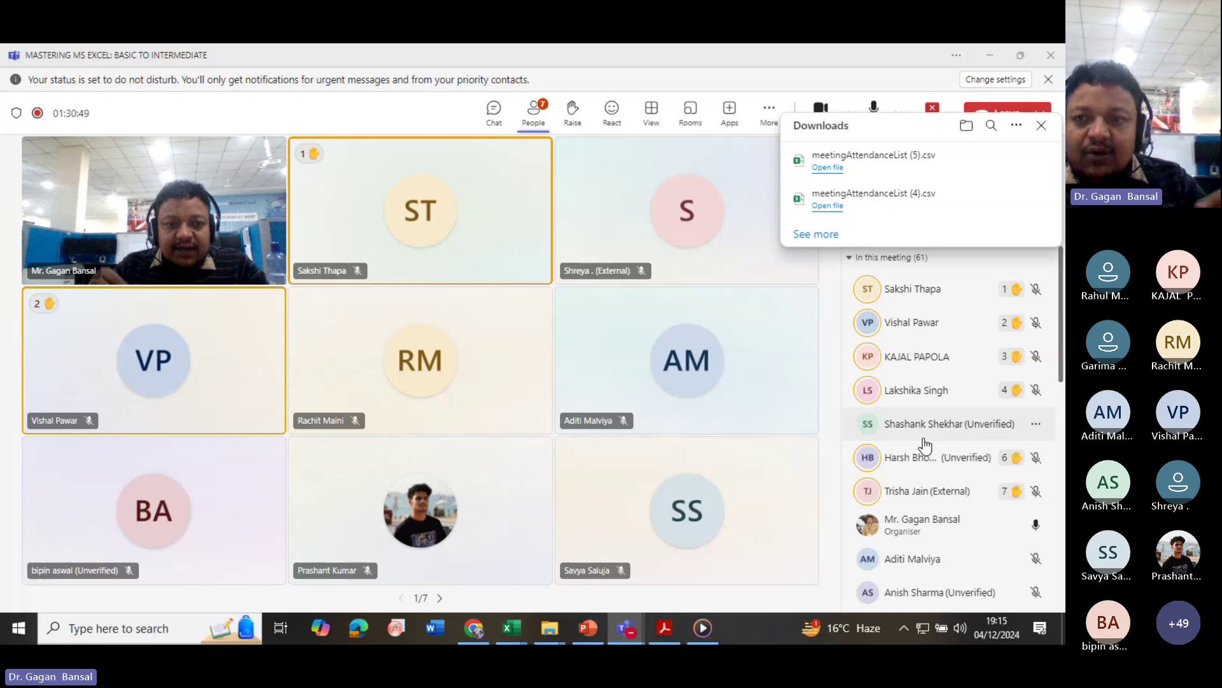
click(1041, 125)
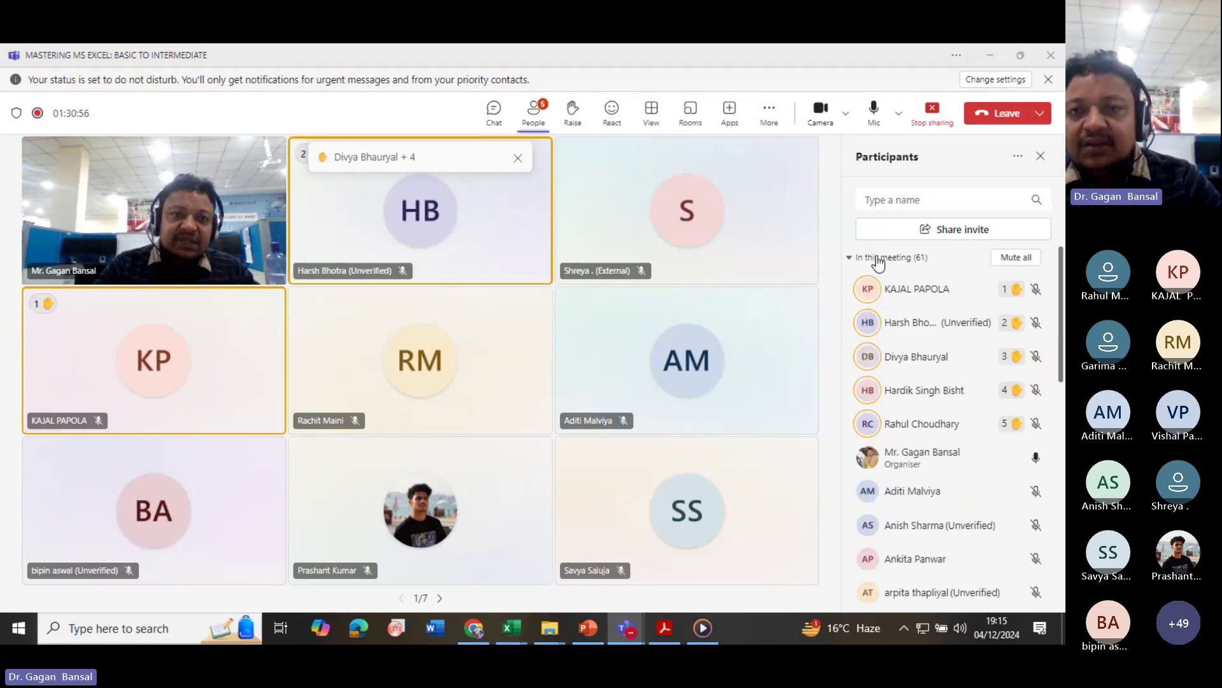
click(768, 117)
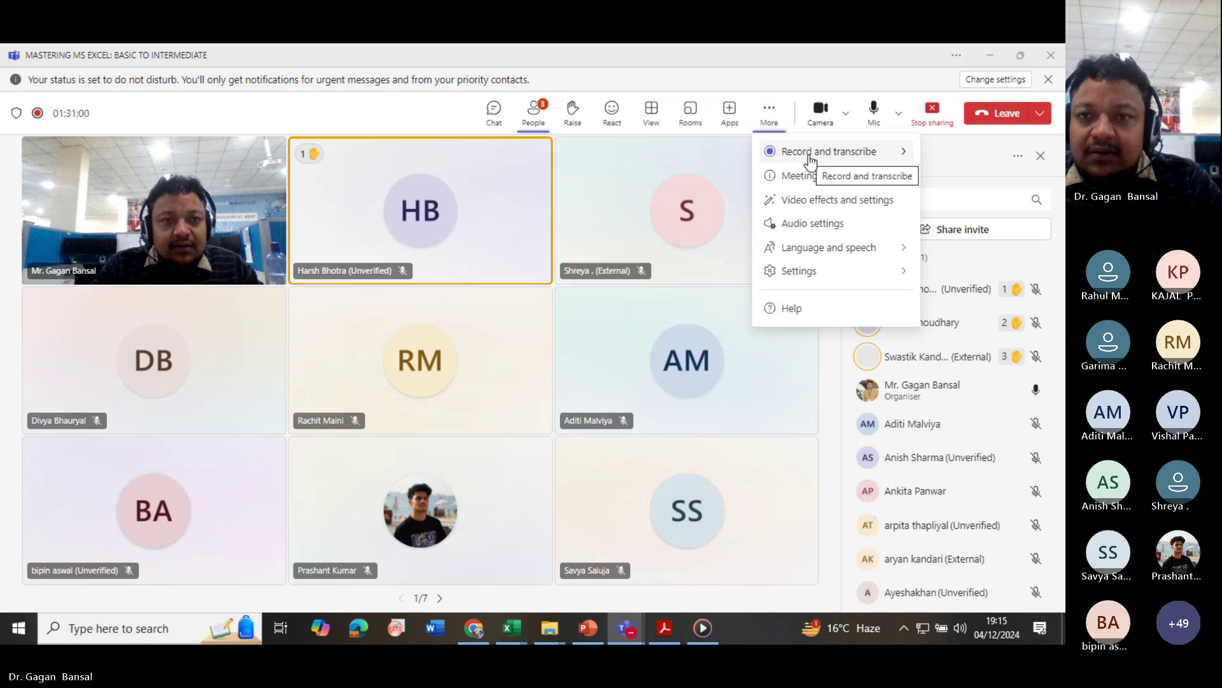
click(769, 117)
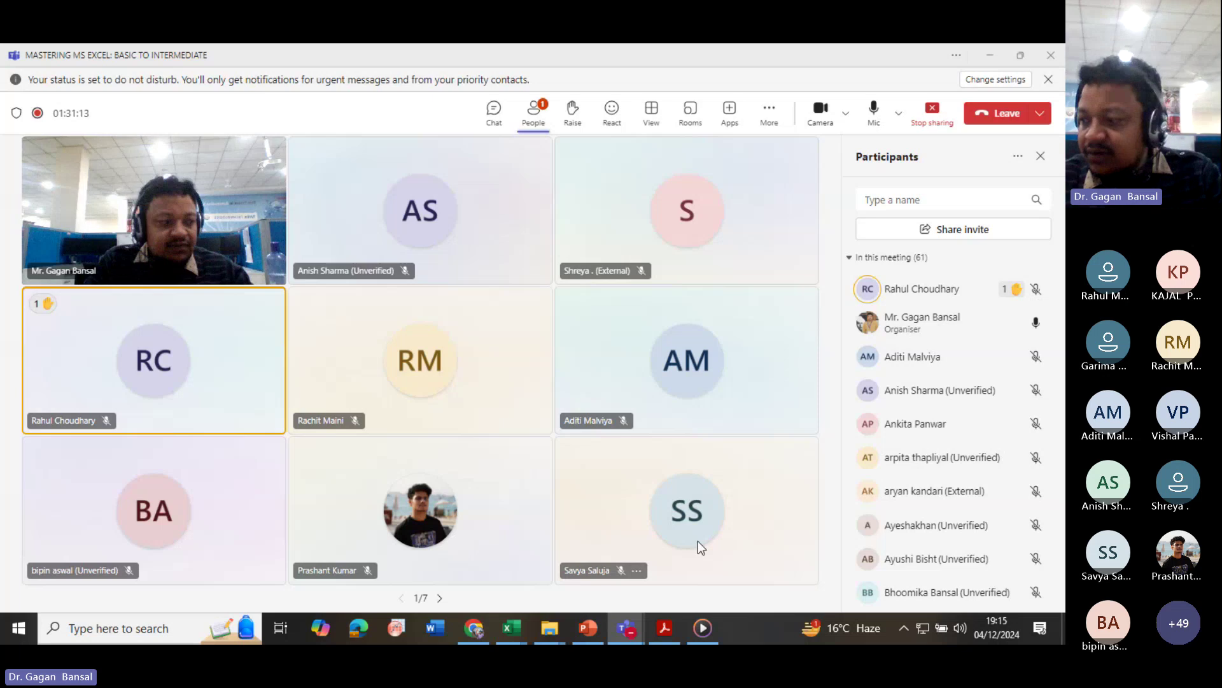
mouse_move(698, 540)
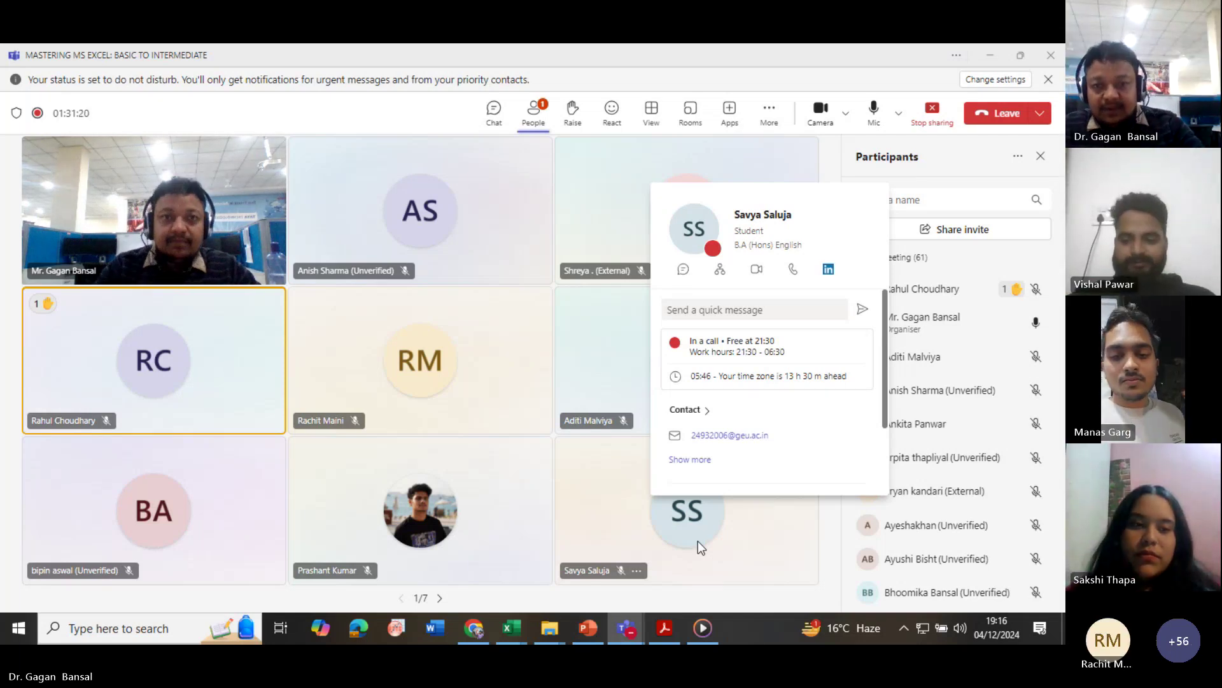
- Find and launch Snipping Tool, and minimise its window to reveal the meeting
click(31, 632)
text(sn)
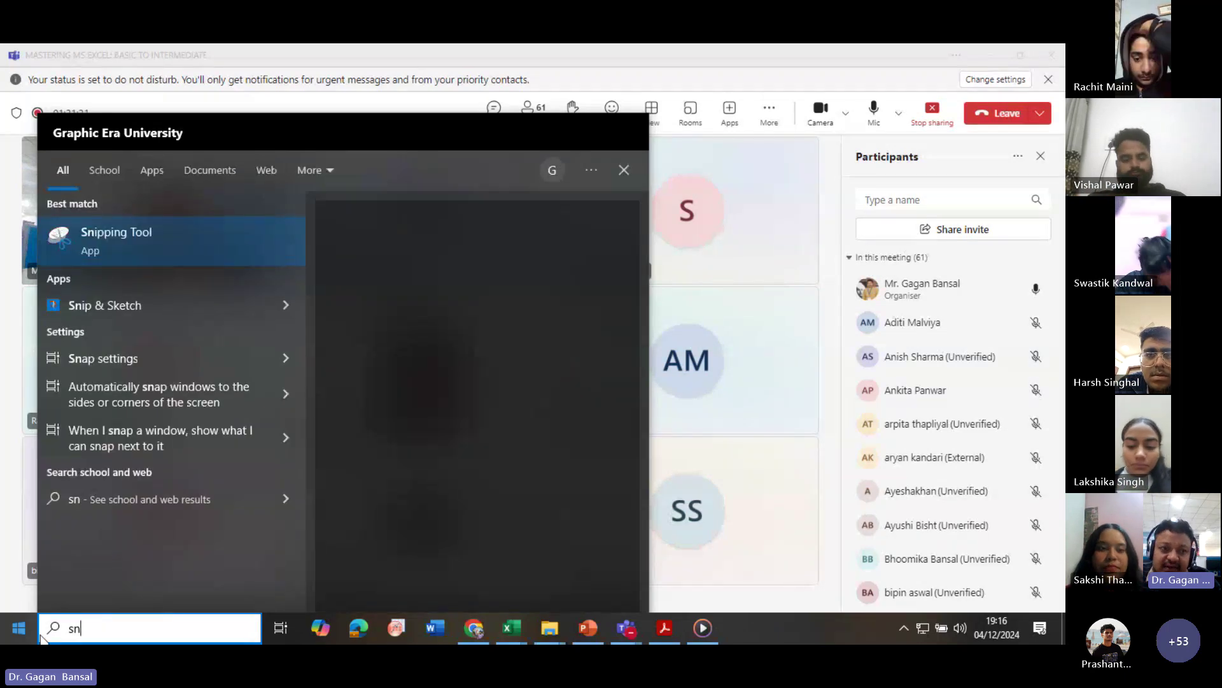
click(151, 257)
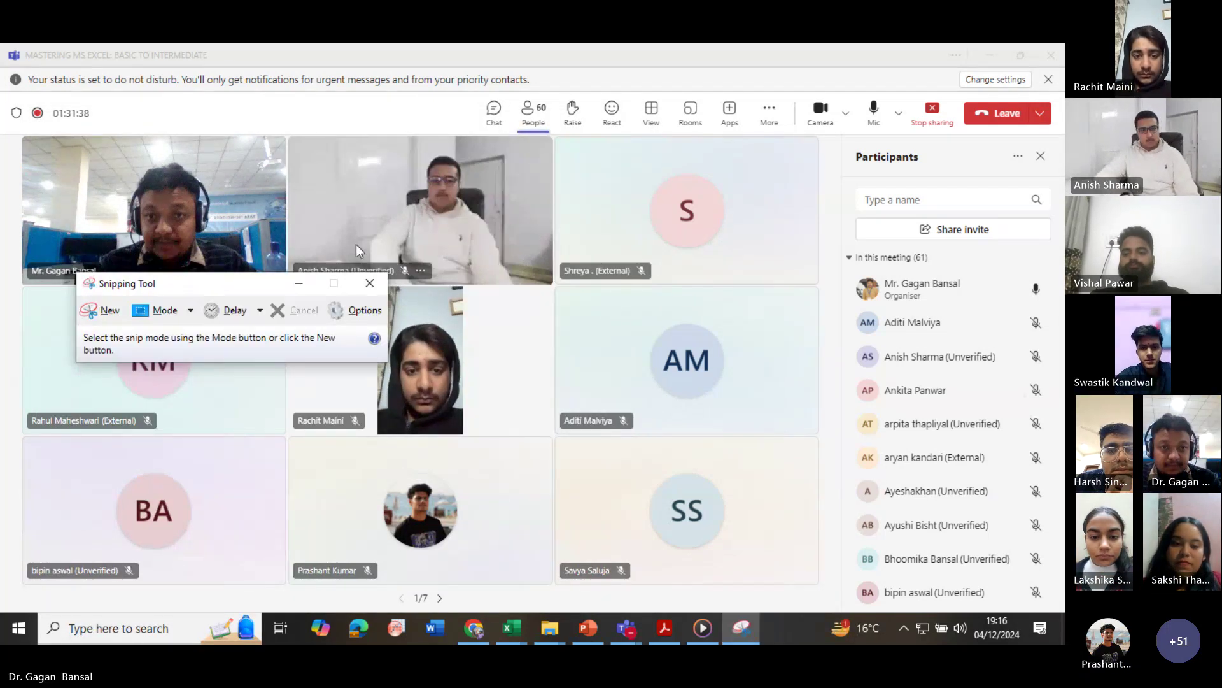
click(305, 284)
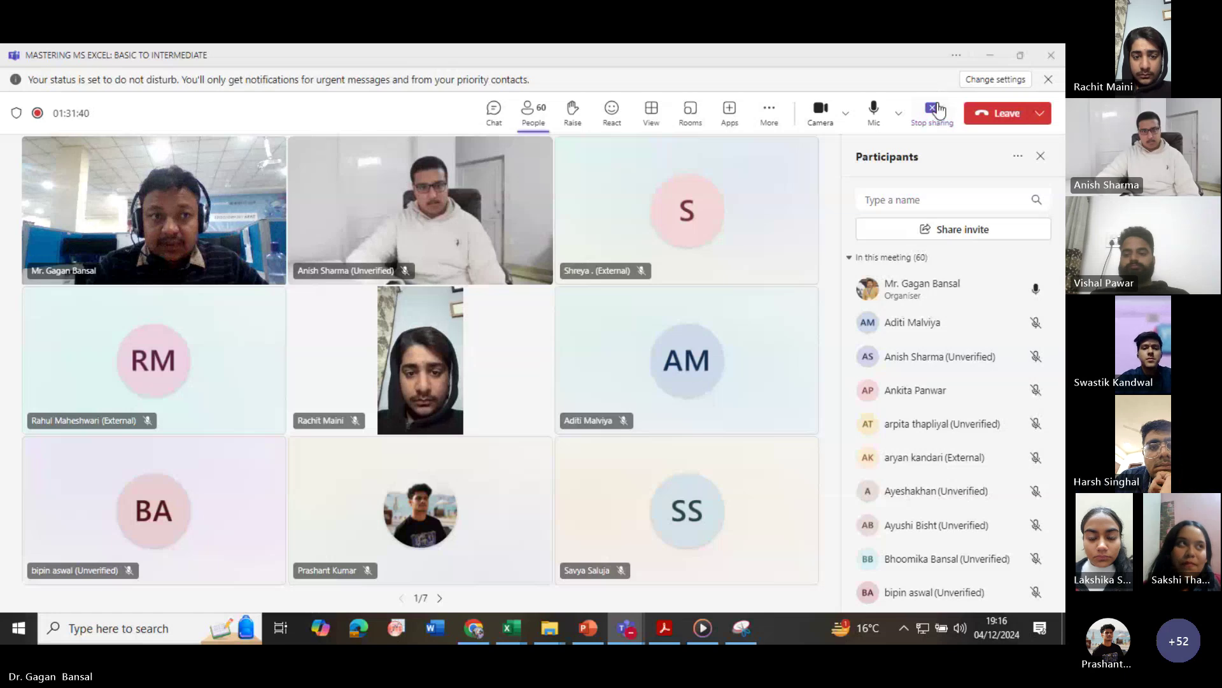
- Stop and restart sharing the full screen in the Teams meeting, and change the meeting view to Large gallery
click(933, 113)
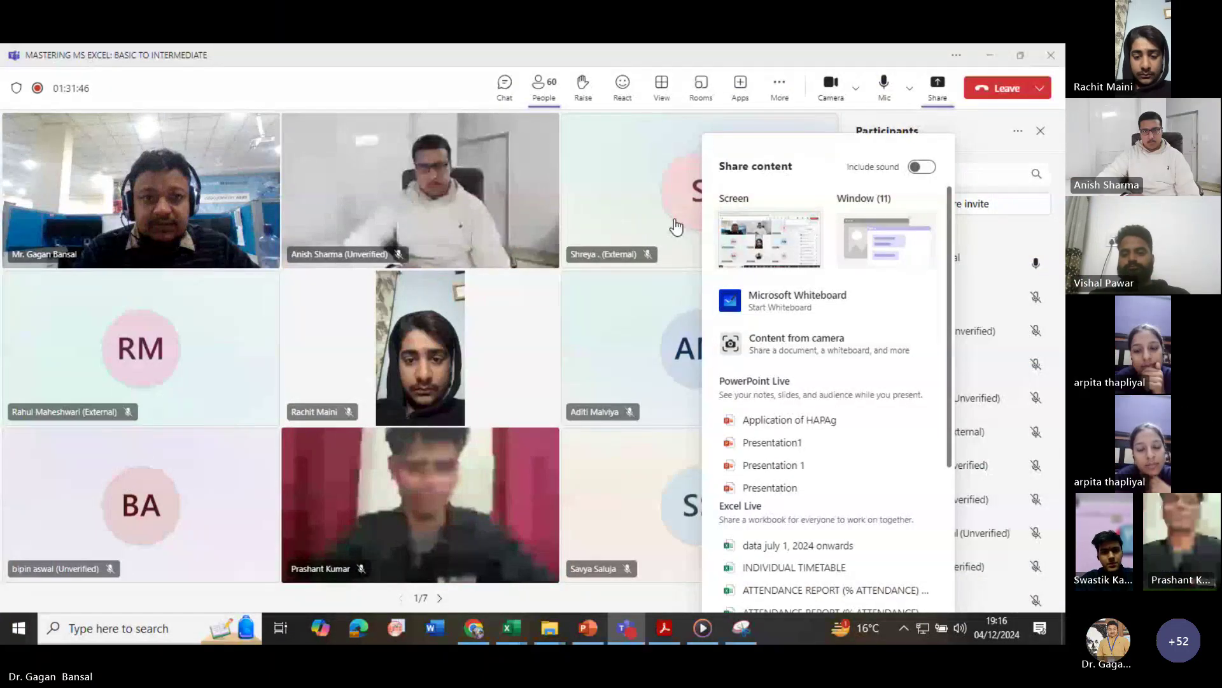
click(750, 236)
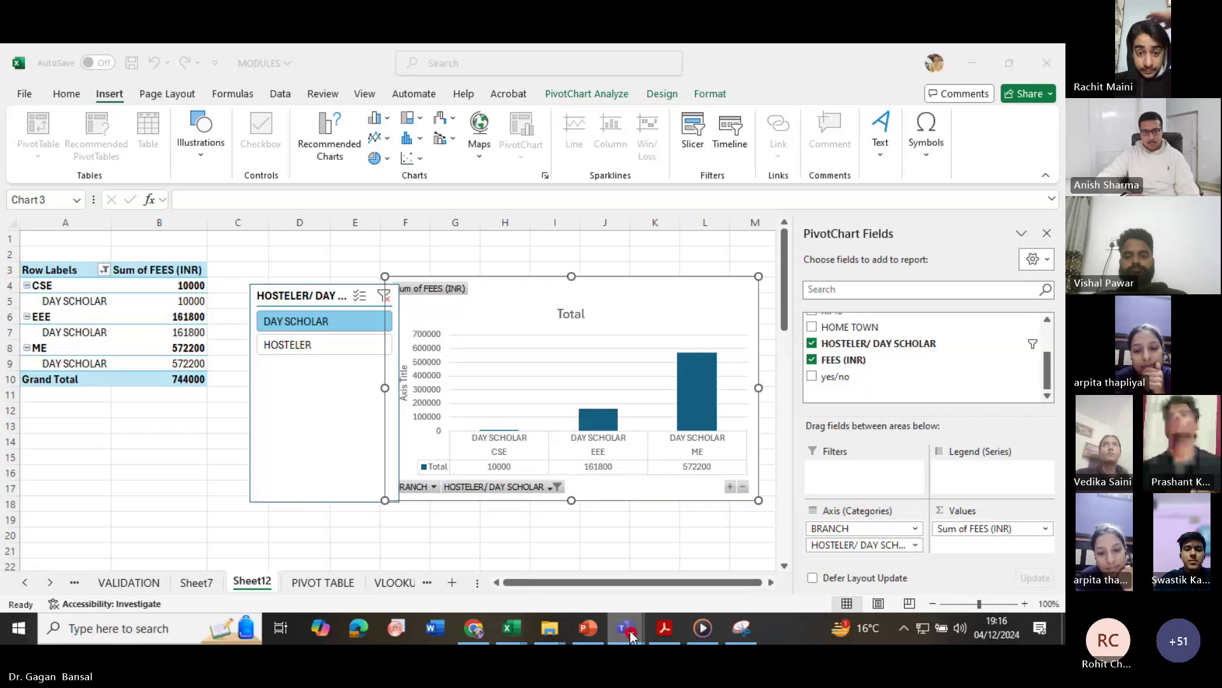
mouse_move(623, 625)
mouse_move(617, 602)
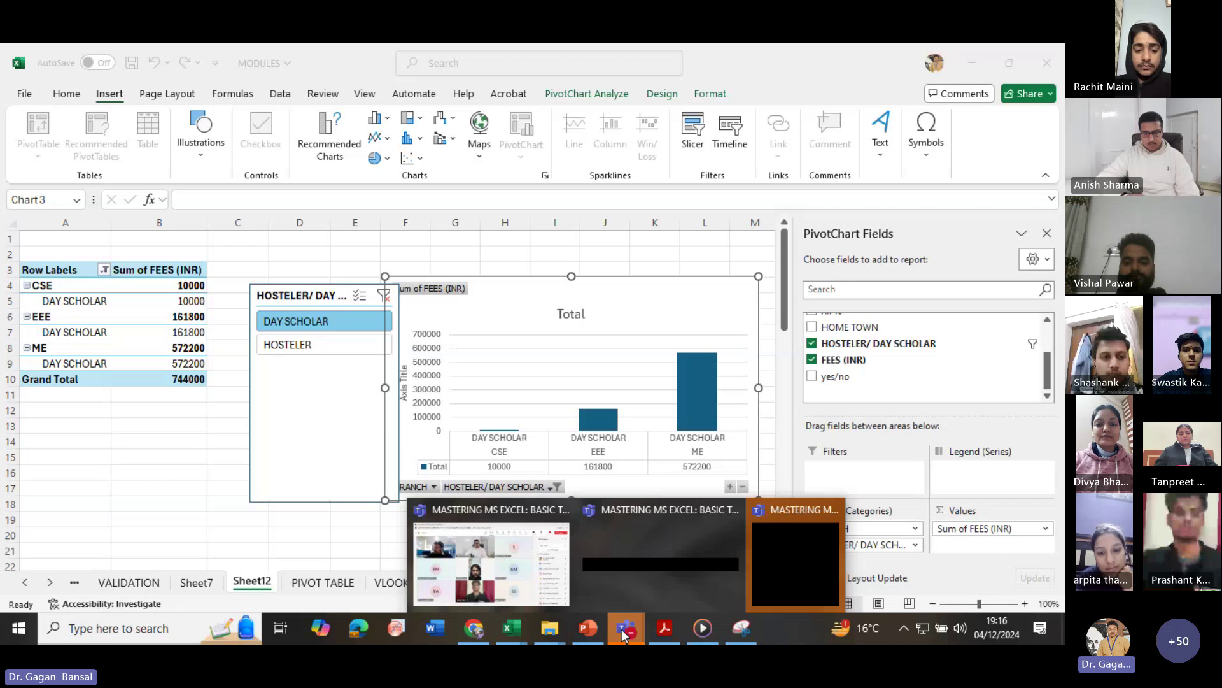
click(552, 550)
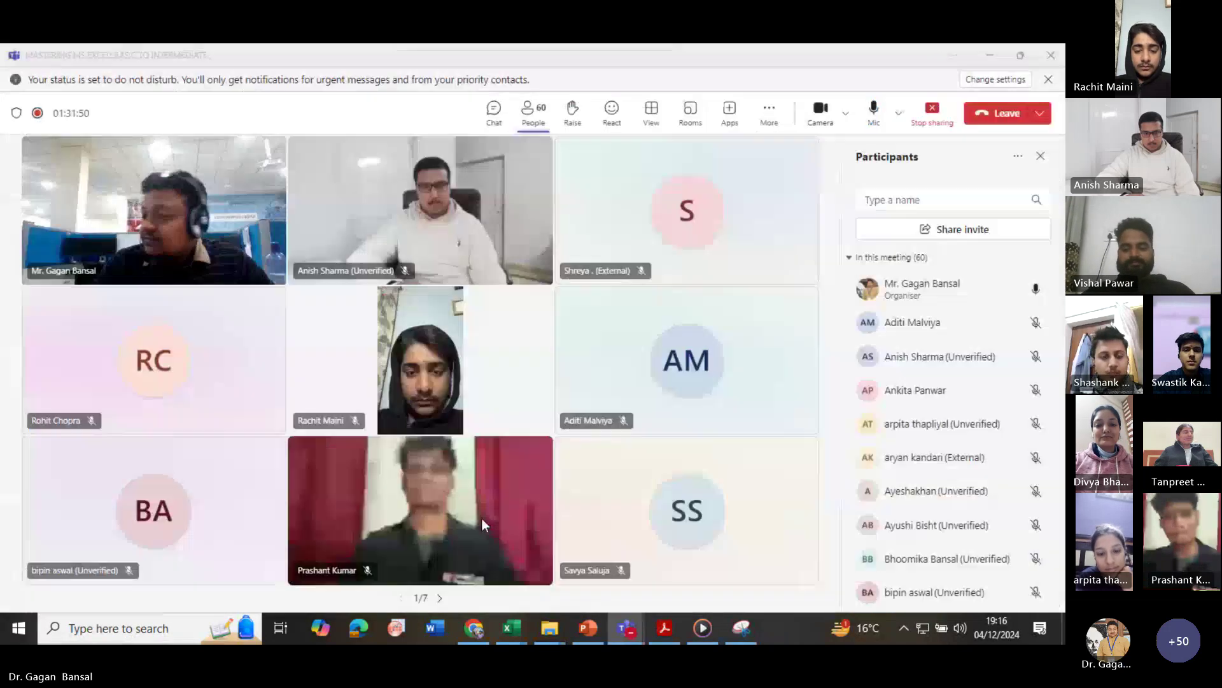
click(649, 116)
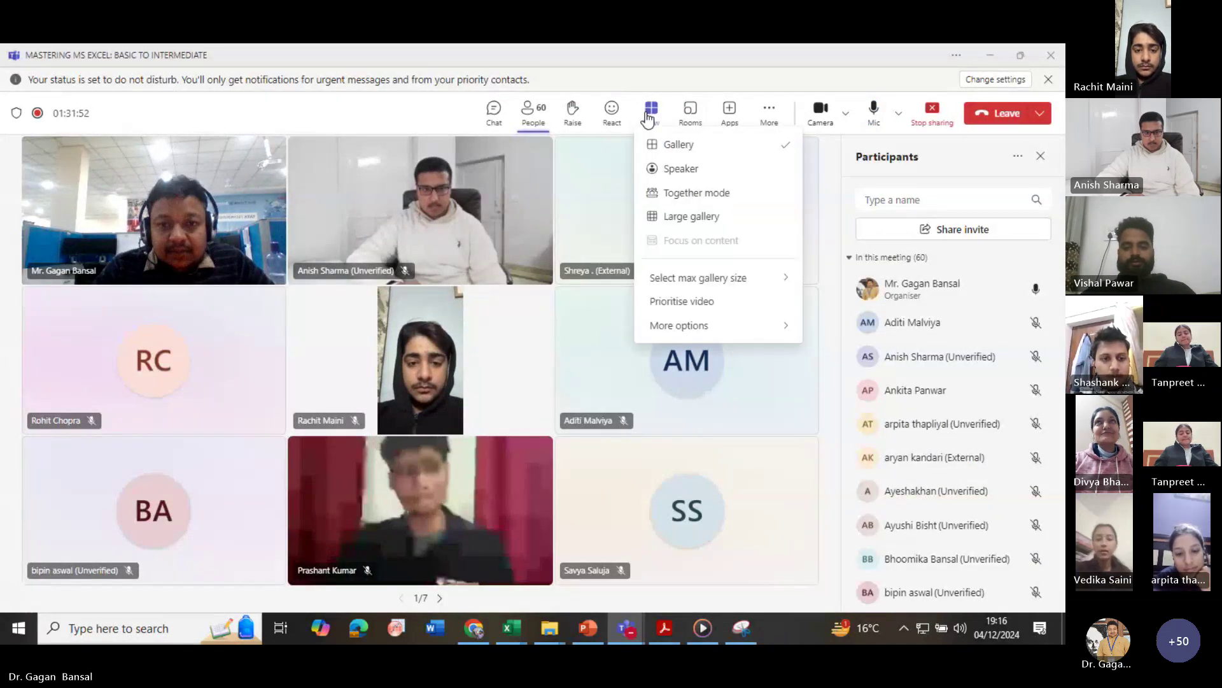
click(691, 227)
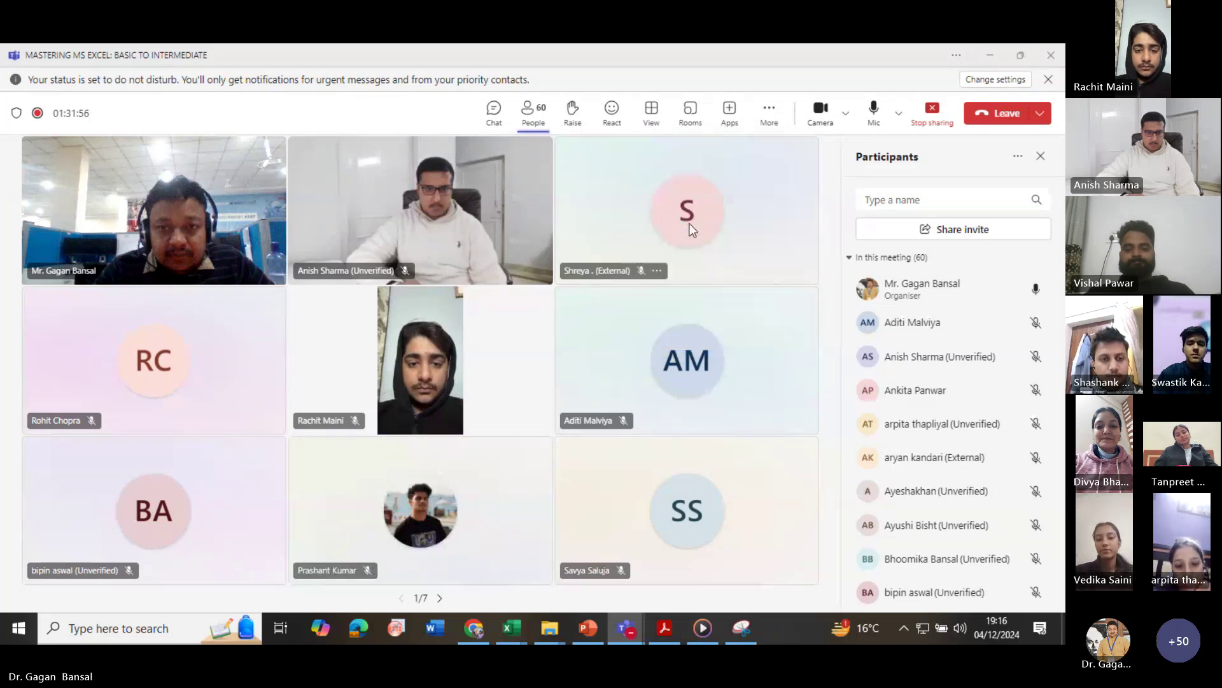
mouse_move(666, 391)
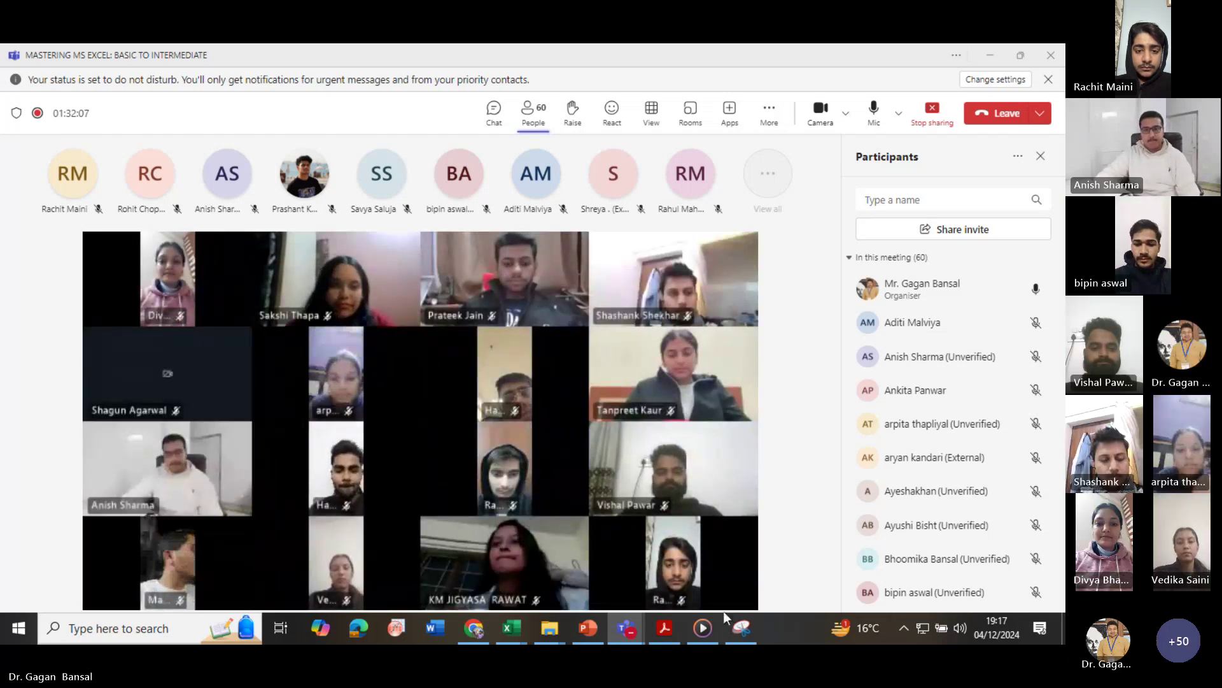
- Restore Snipping Tool and capture a new snip of the whole screen showing the meeting's participant gallery
click(738, 638)
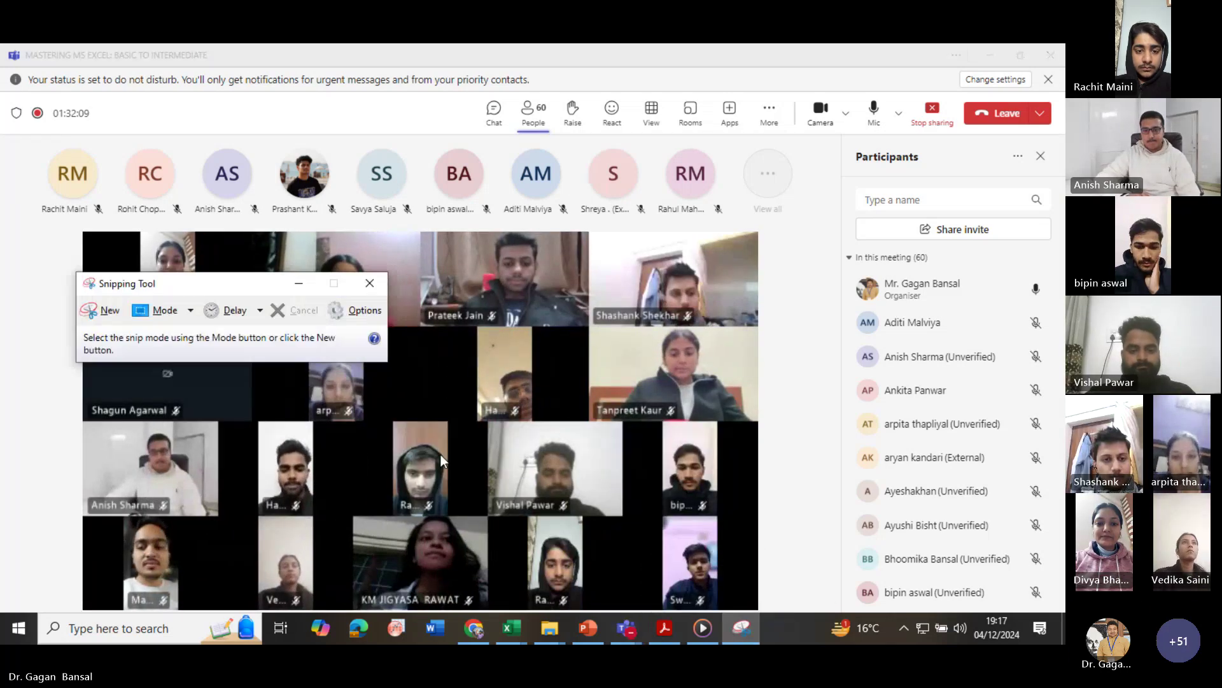
click(87, 311)
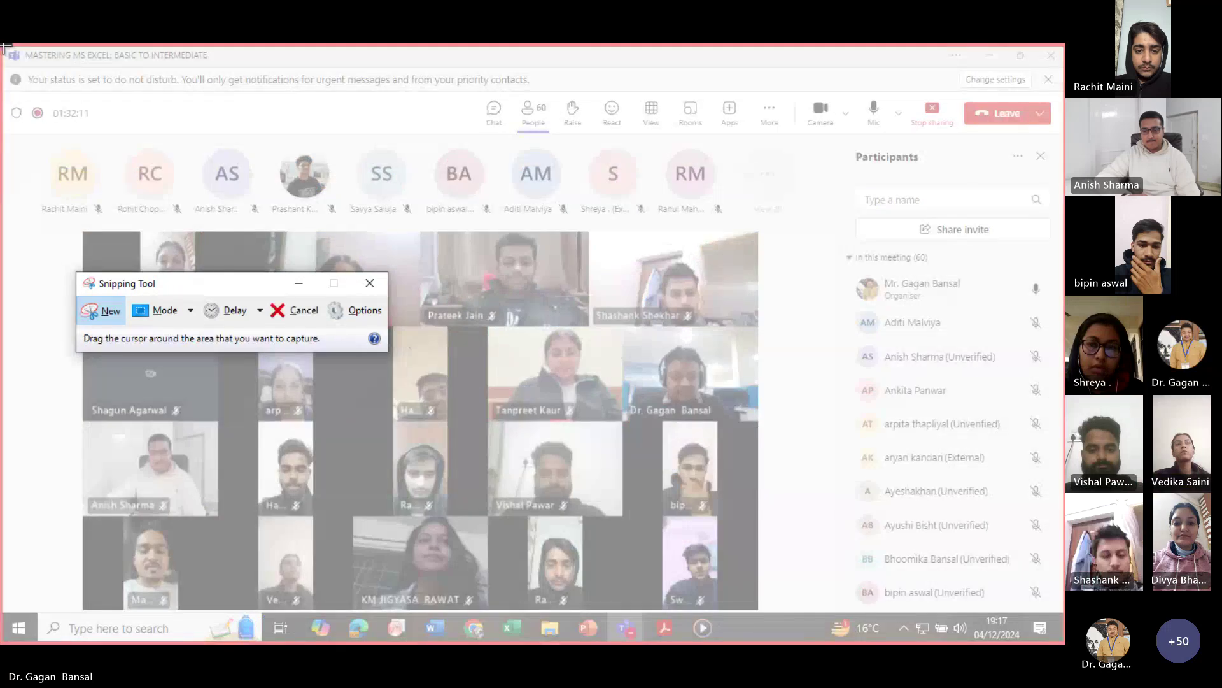
drag(1061, 622, 1063, 642)
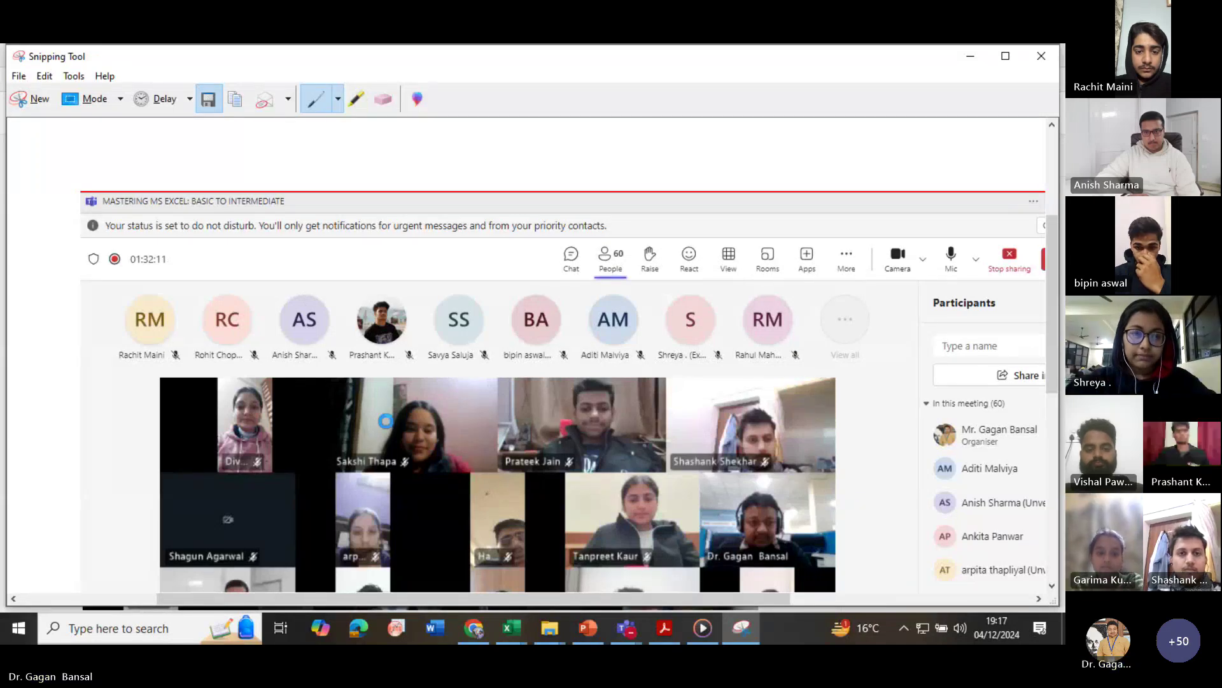
- Save the snip as a JPEG file named 555 in the SCREENSHOTS folder inside 30 hours - EXCEL - BASIC TO INTERMEDIATE
key(ctrl+s)
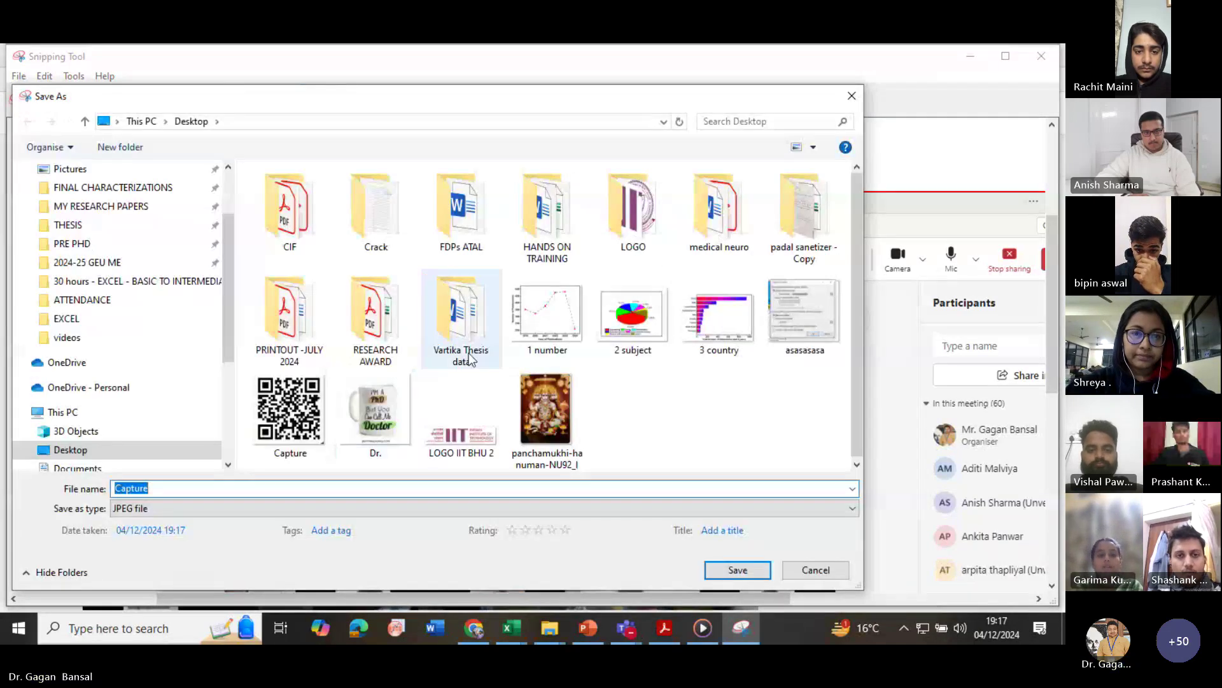
click(109, 285)
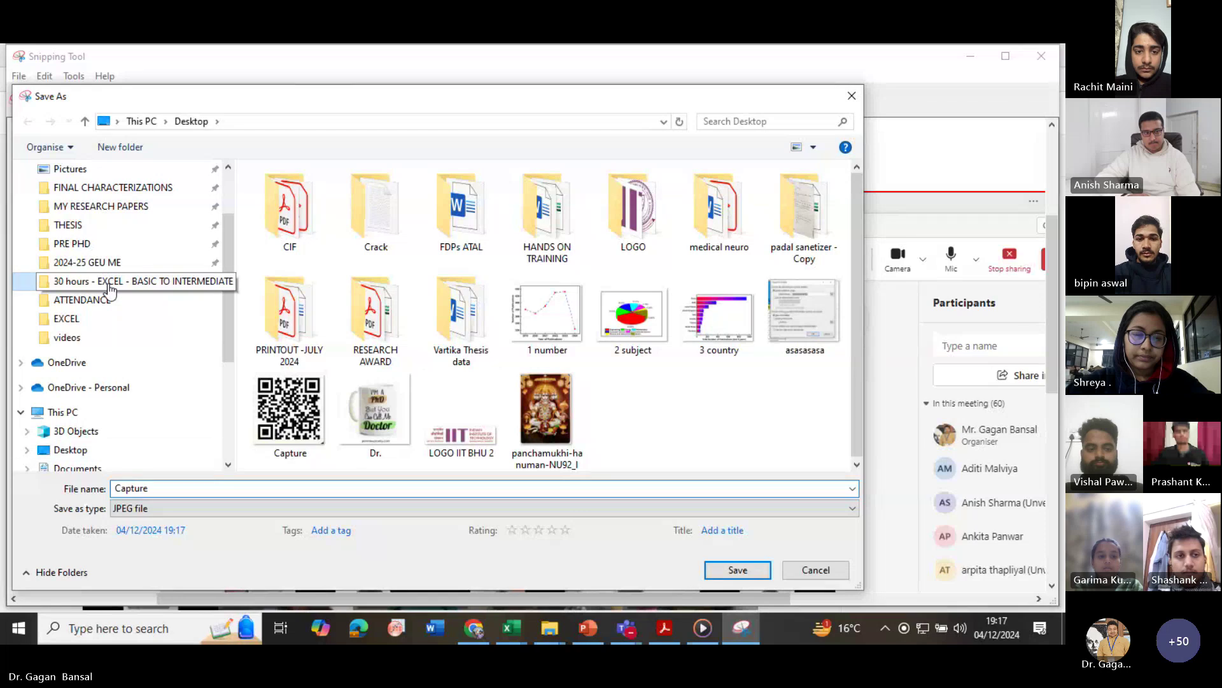
click(308, 229)
double_click(308, 230)
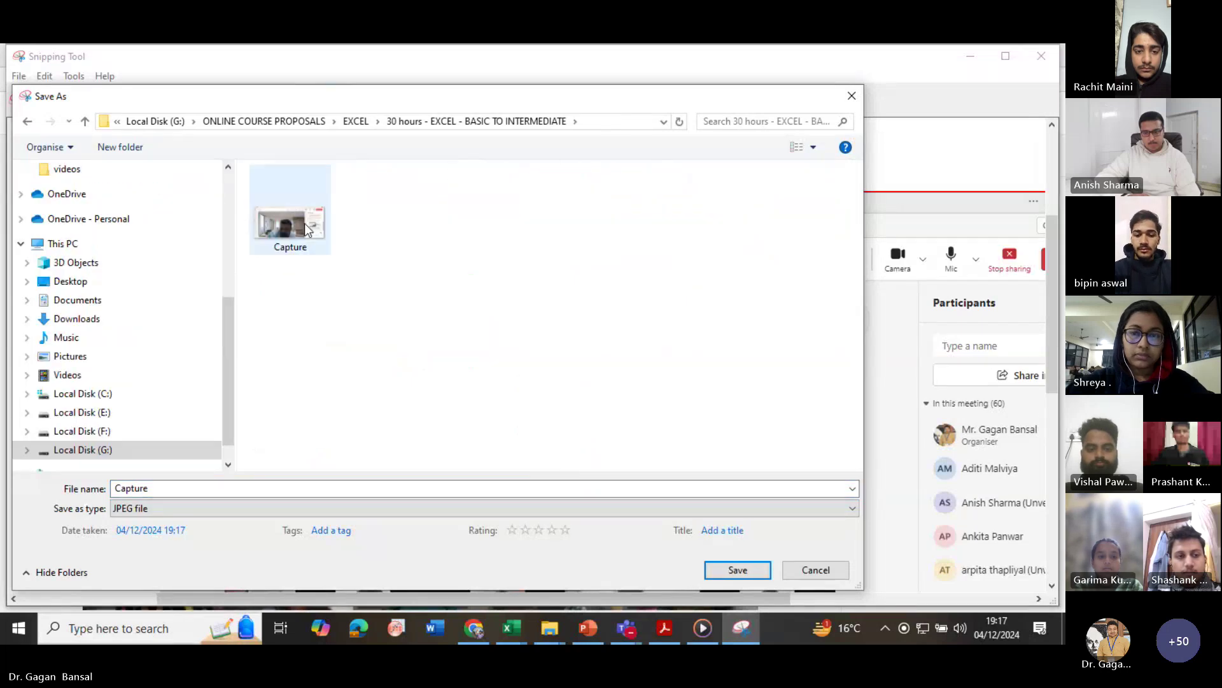
click(439, 124)
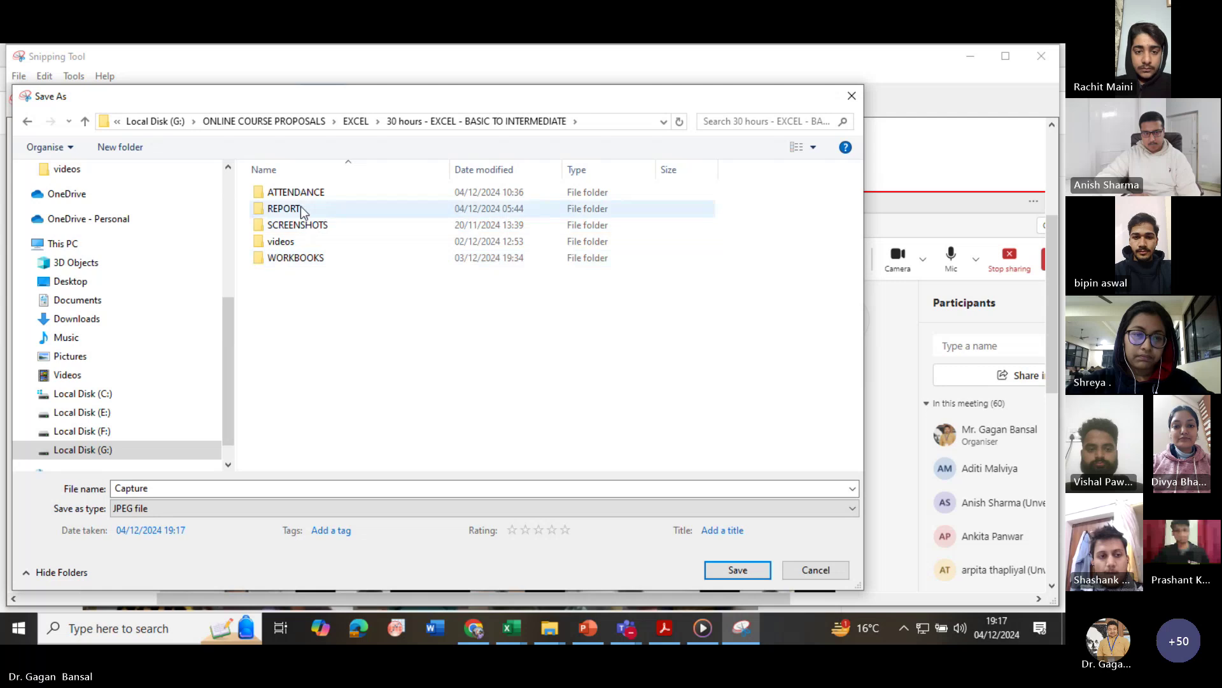
double_click(302, 207)
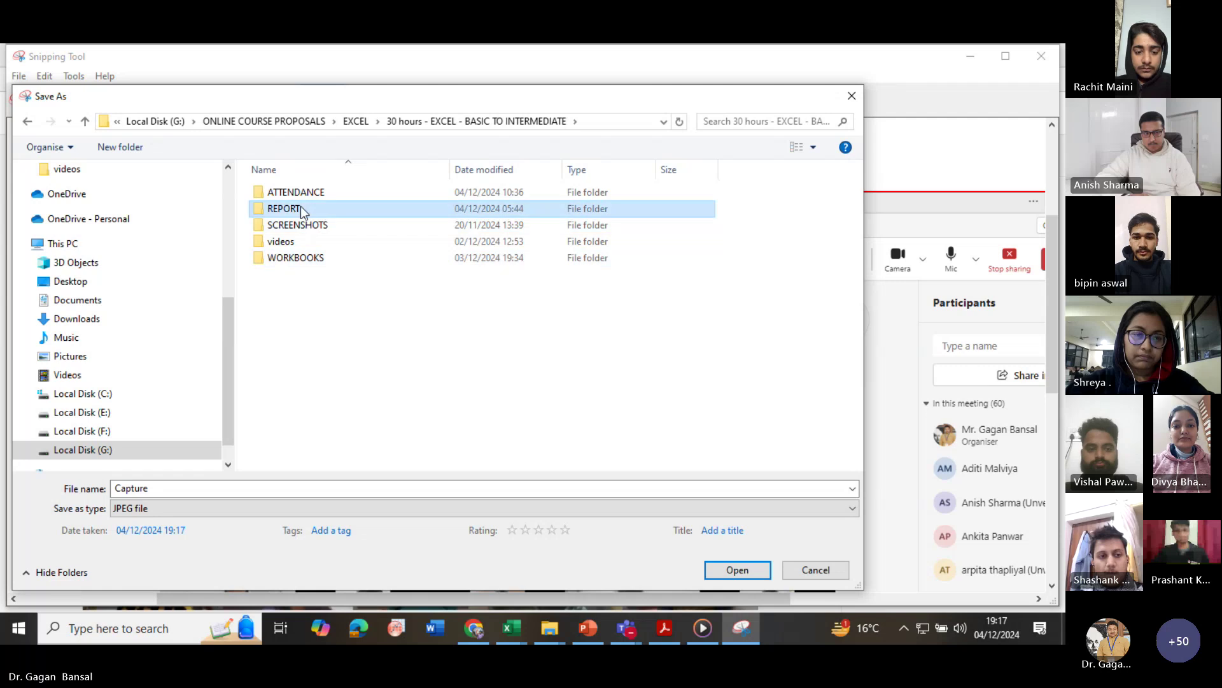
click(452, 133)
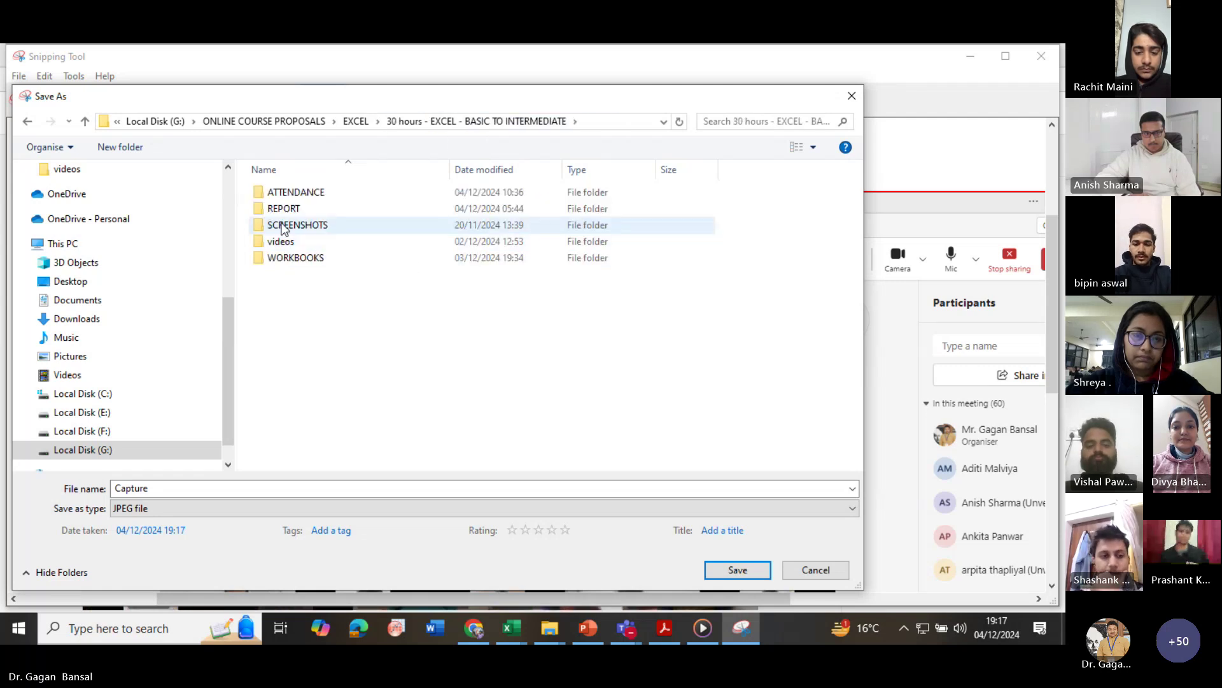
double_click(283, 227)
double_click(208, 487)
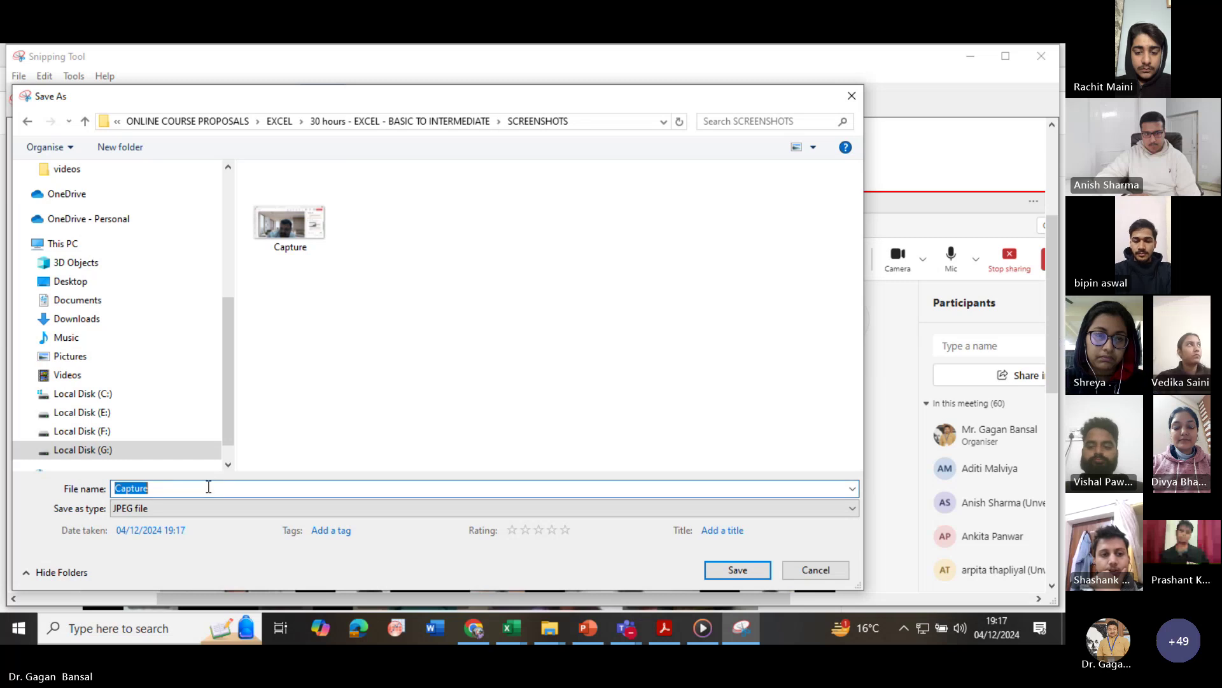
text(555)
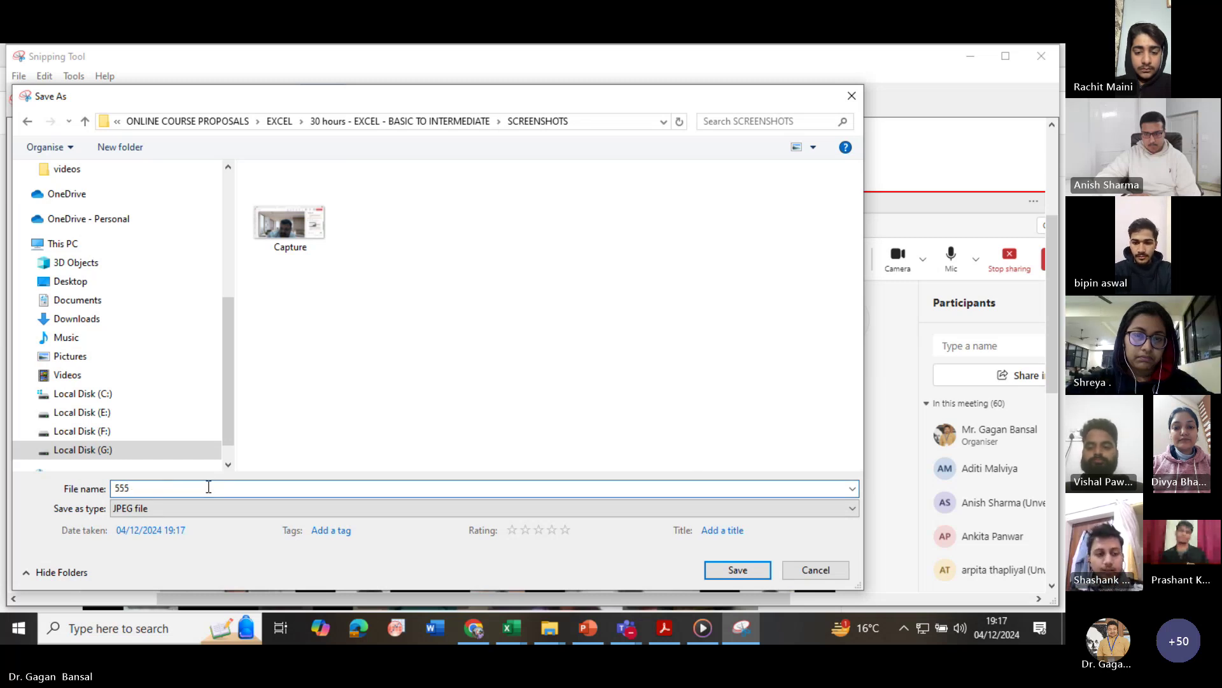
key(Return)
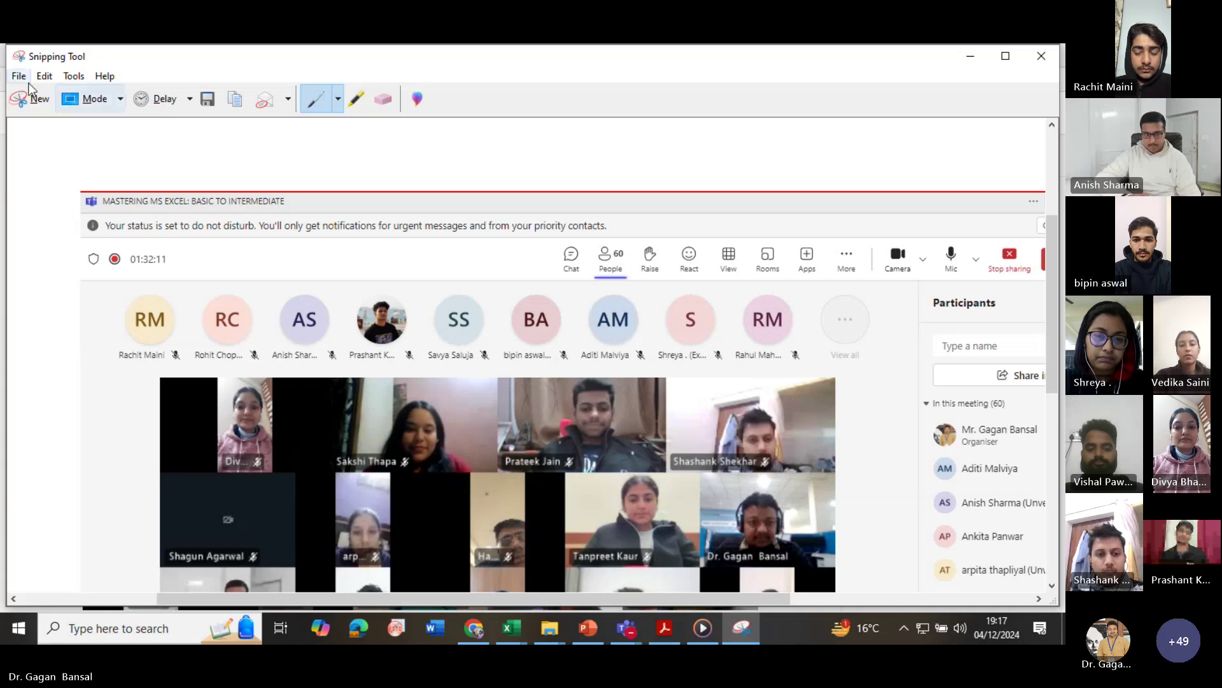
- Capture a new snip of the Teams meeting window and save it as a JPEG file named 5r in the SCREENSHOTS folder
click(28, 98)
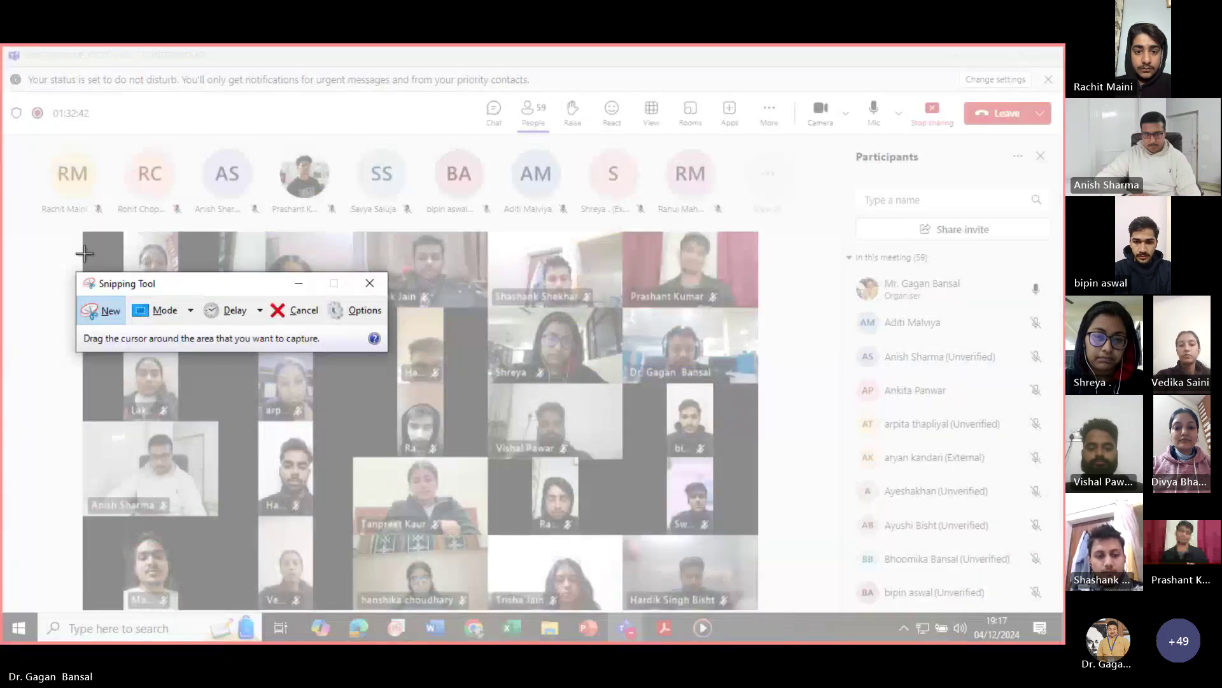
drag(2, 46, 1060, 610)
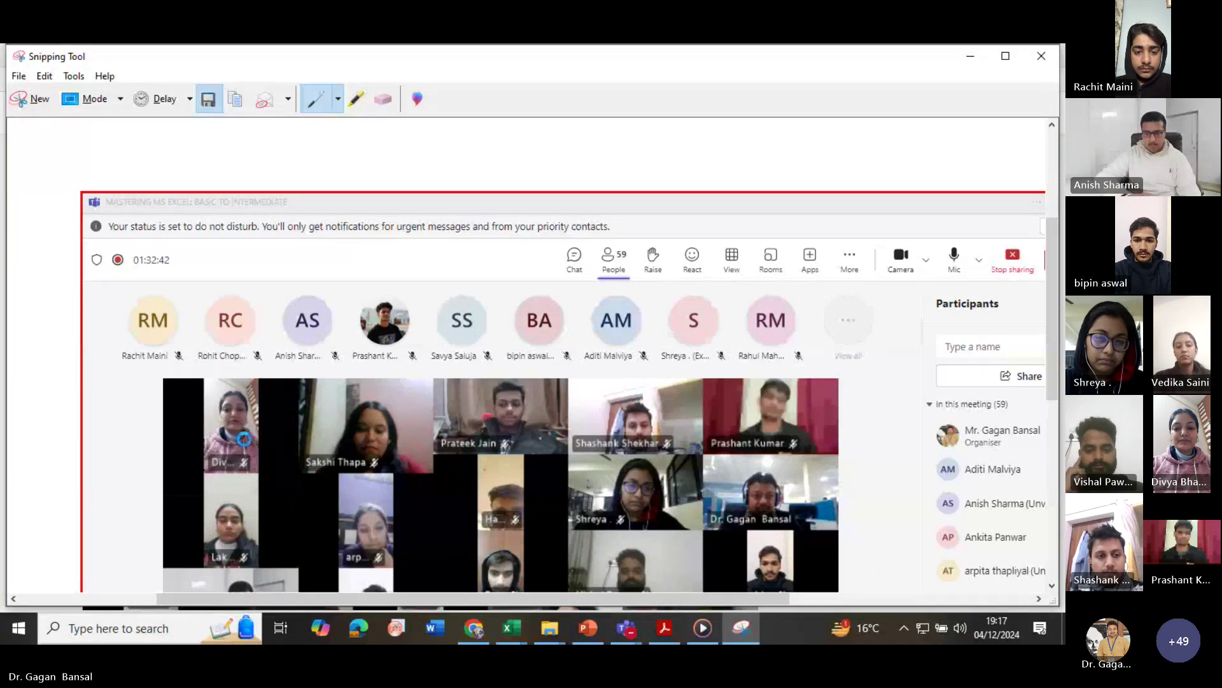
key(ctrl+s)
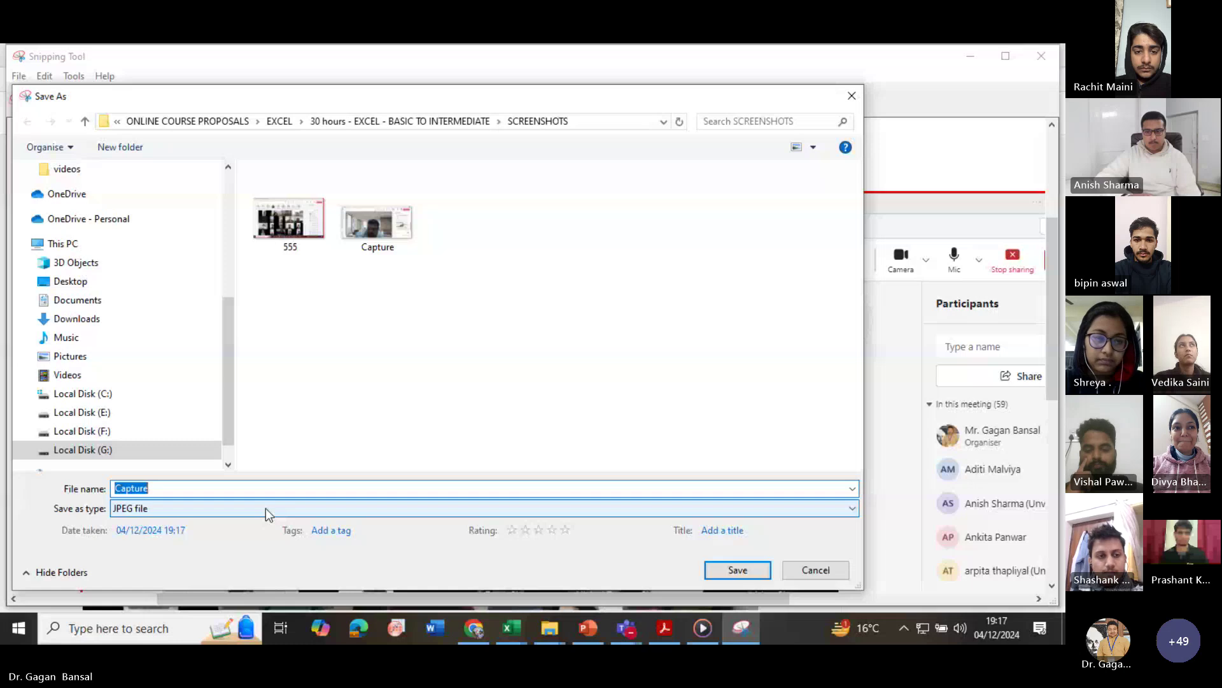
text(16)
key(Return)
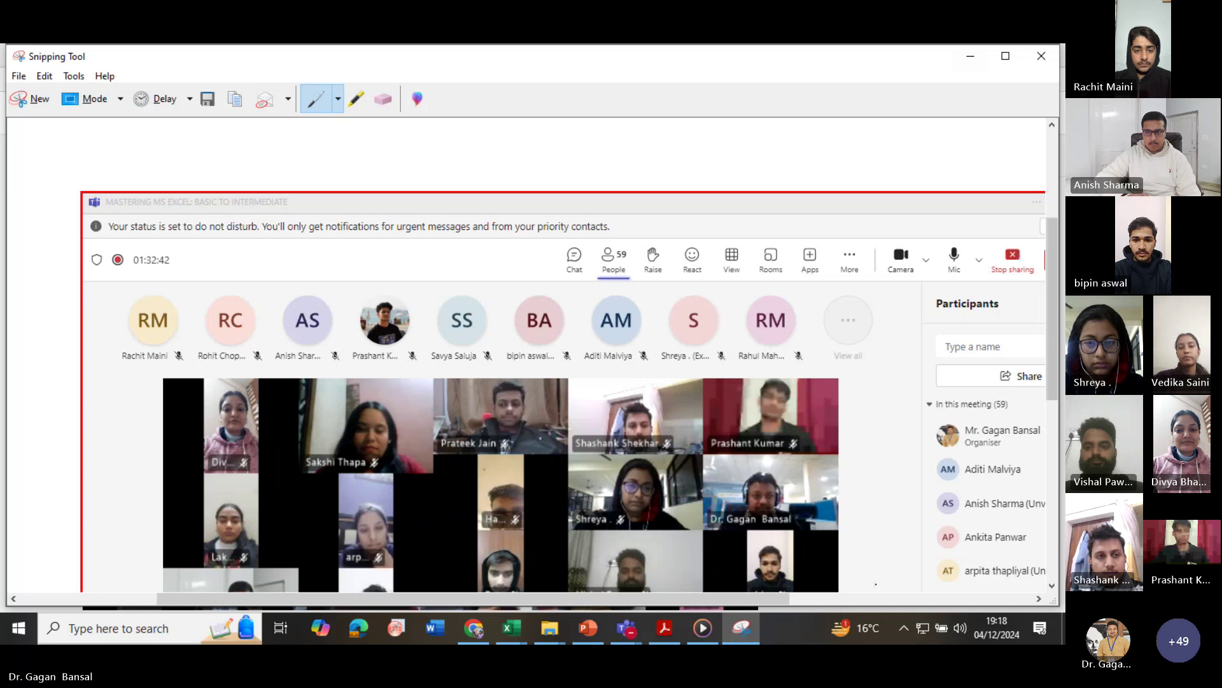
- Bring the Teams meeting window forward, return to Snipping Tool, and capture a new snip of the whole shared screen
click(632, 624)
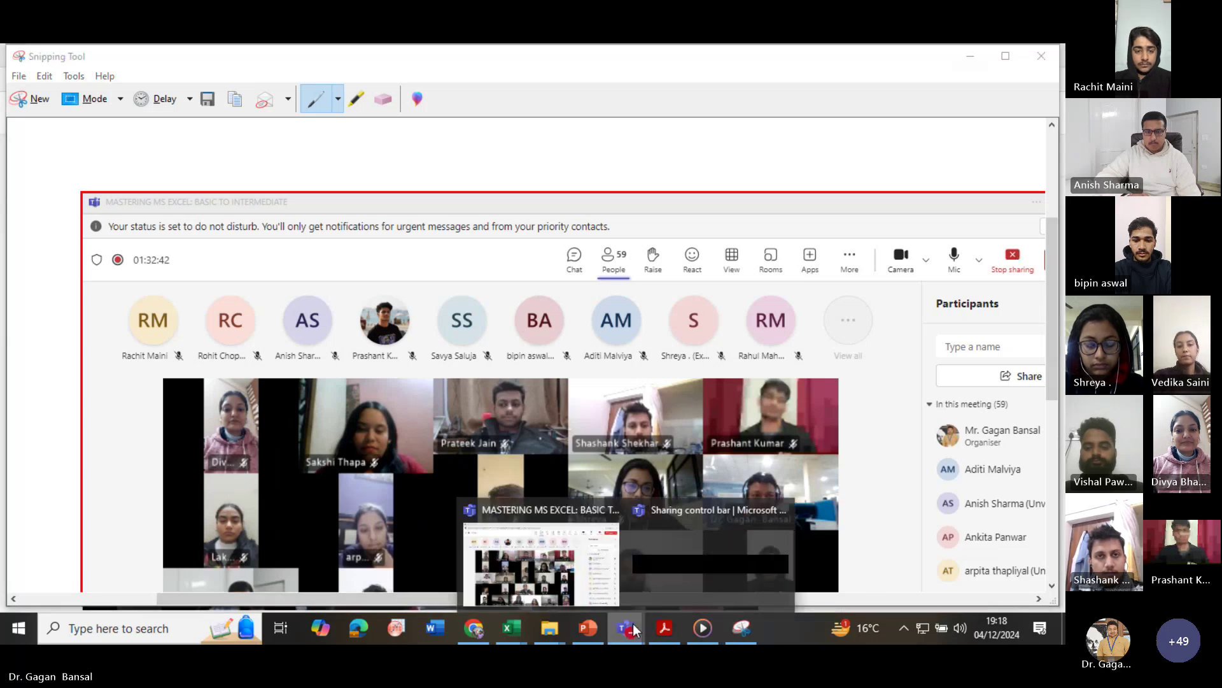
click(552, 568)
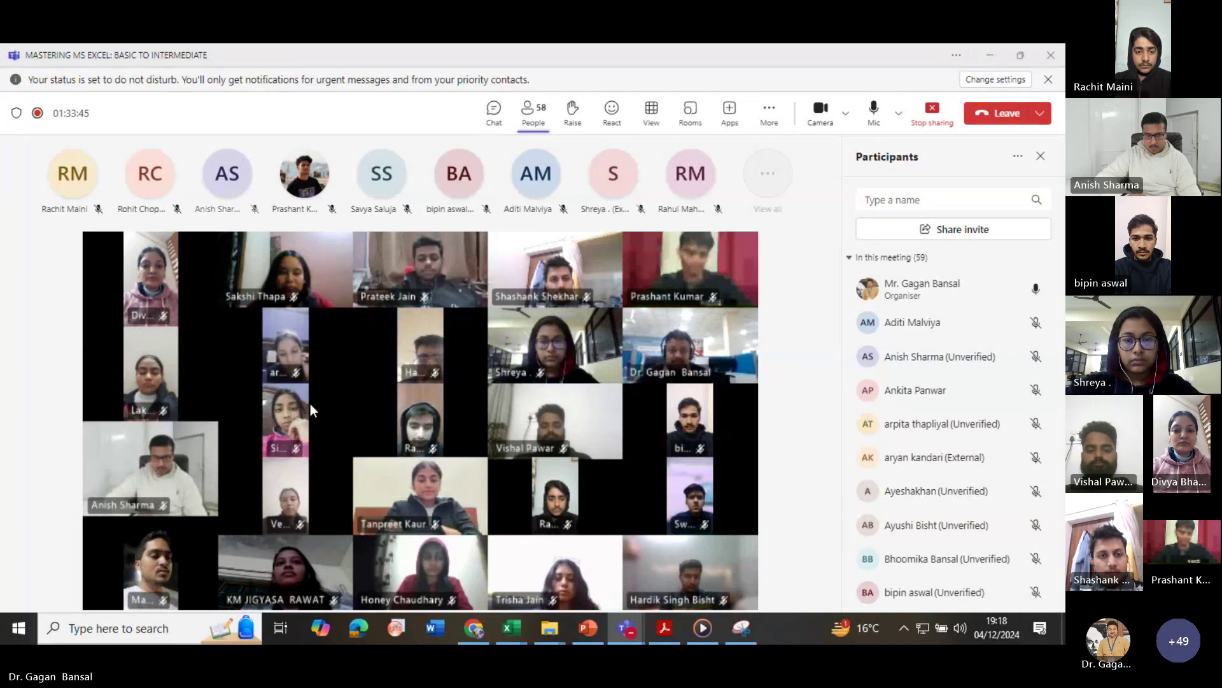
click(742, 629)
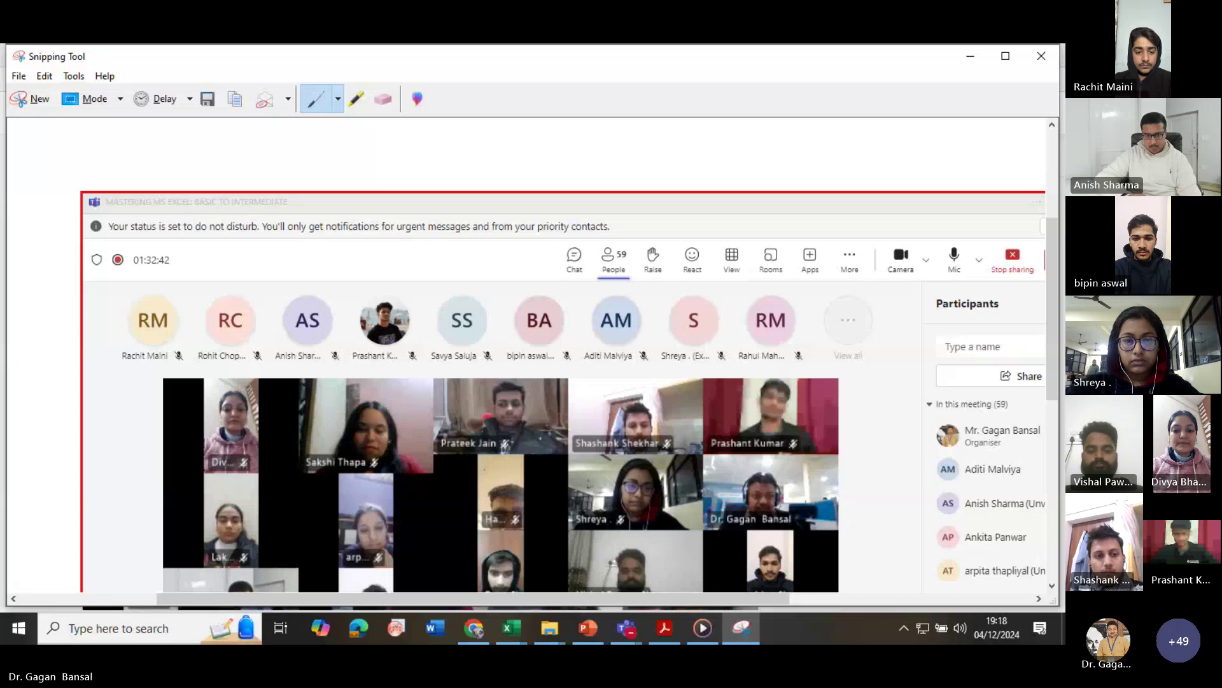
click(19, 100)
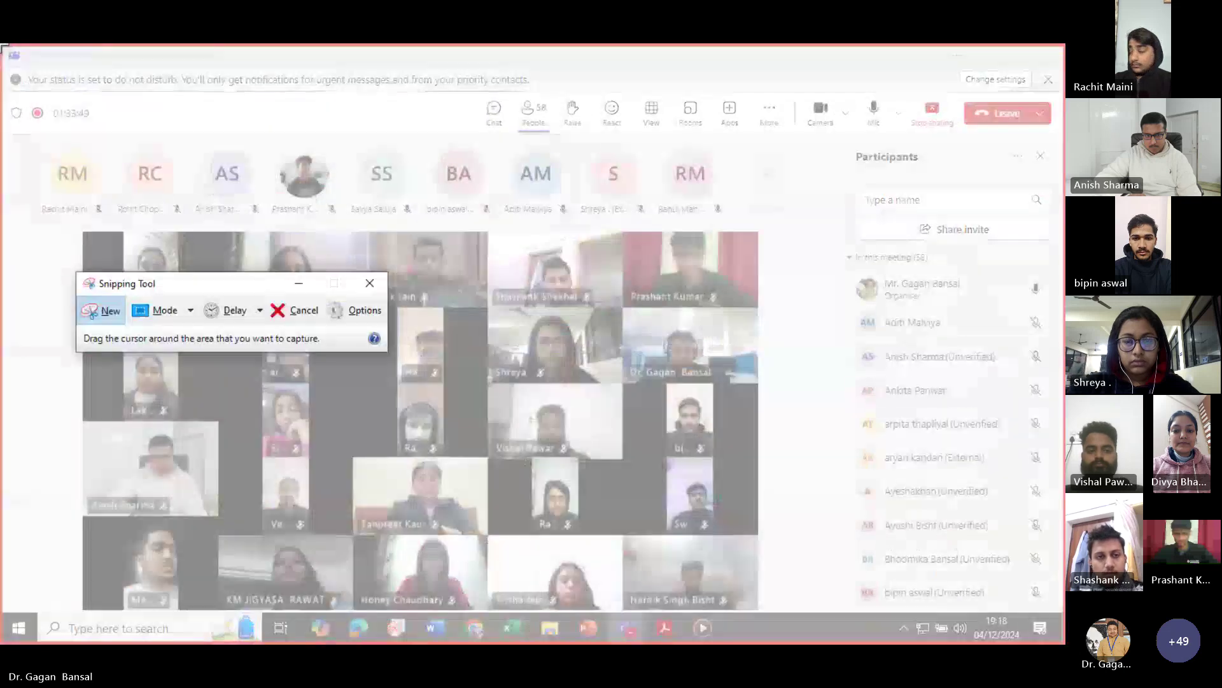
drag(2, 45, 1063, 643)
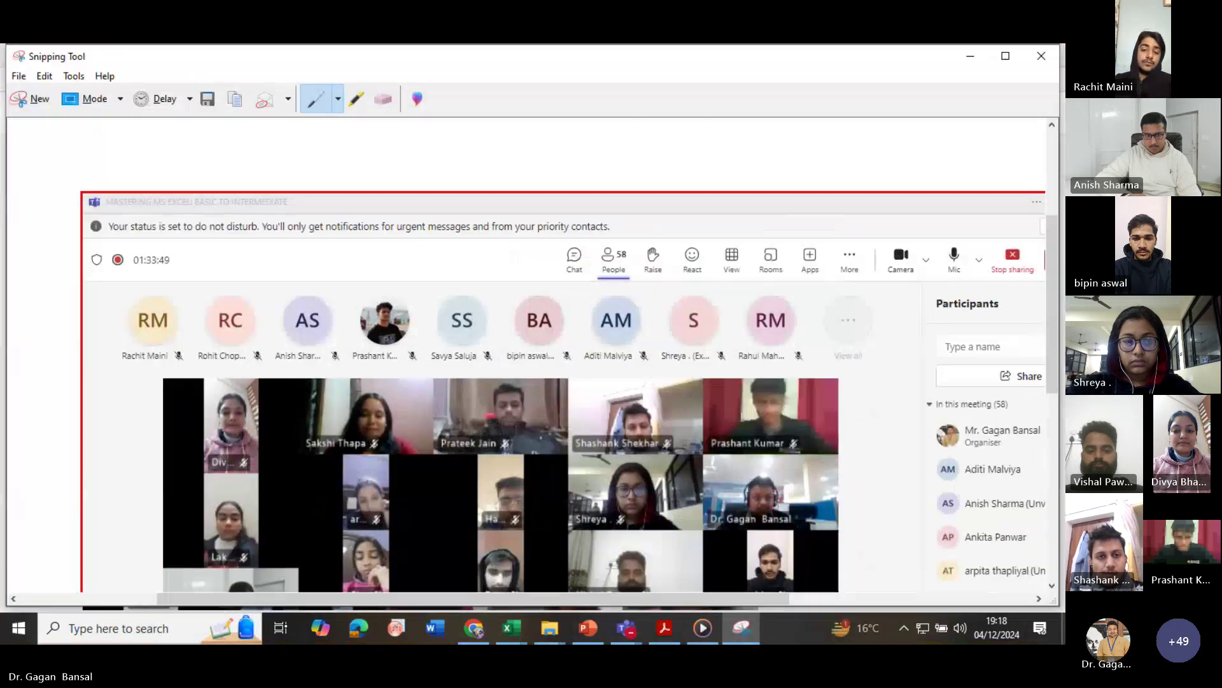
- Save the snip as a JPEG file named 56 in the SCREENSHOTS folder, and minimise Snipping Tool to return to the meeting
click(197, 104)
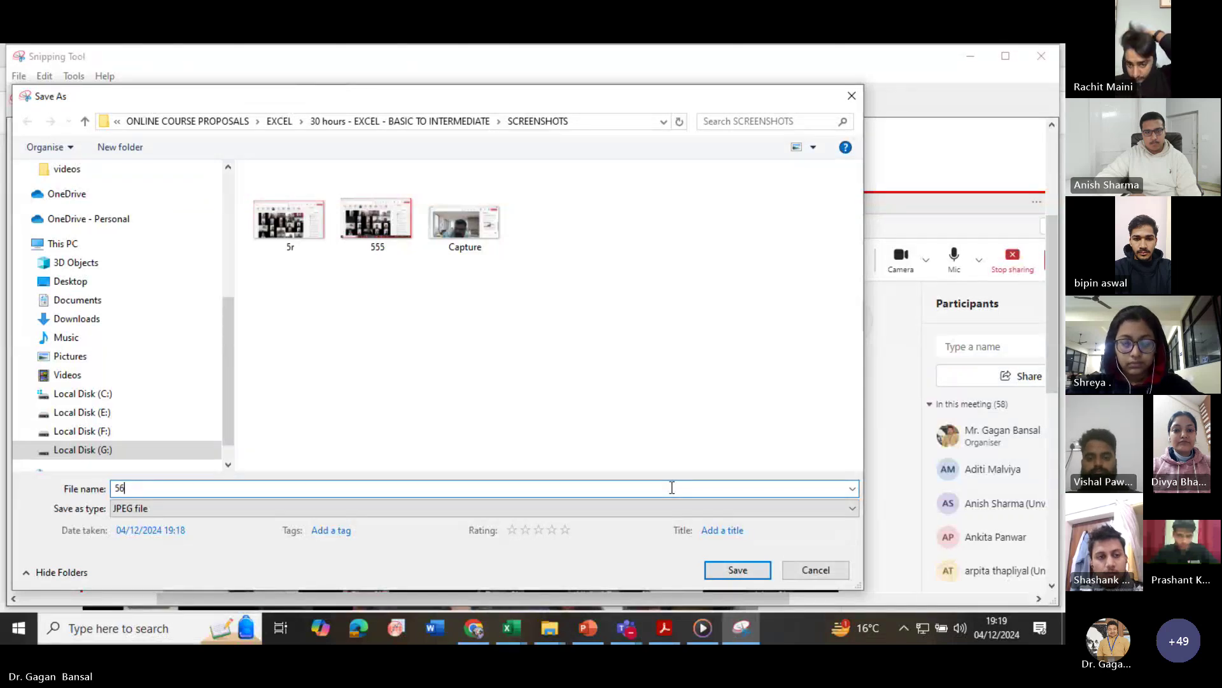
key(Return)
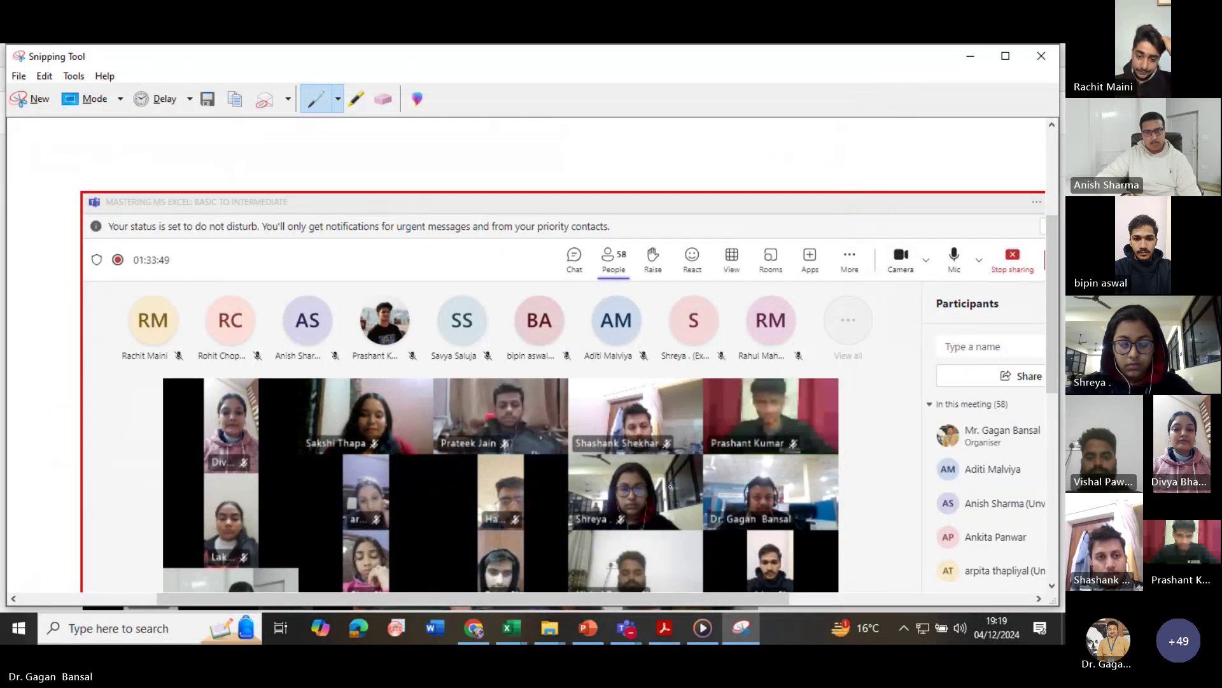
click(969, 59)
mouse_move(687, 194)
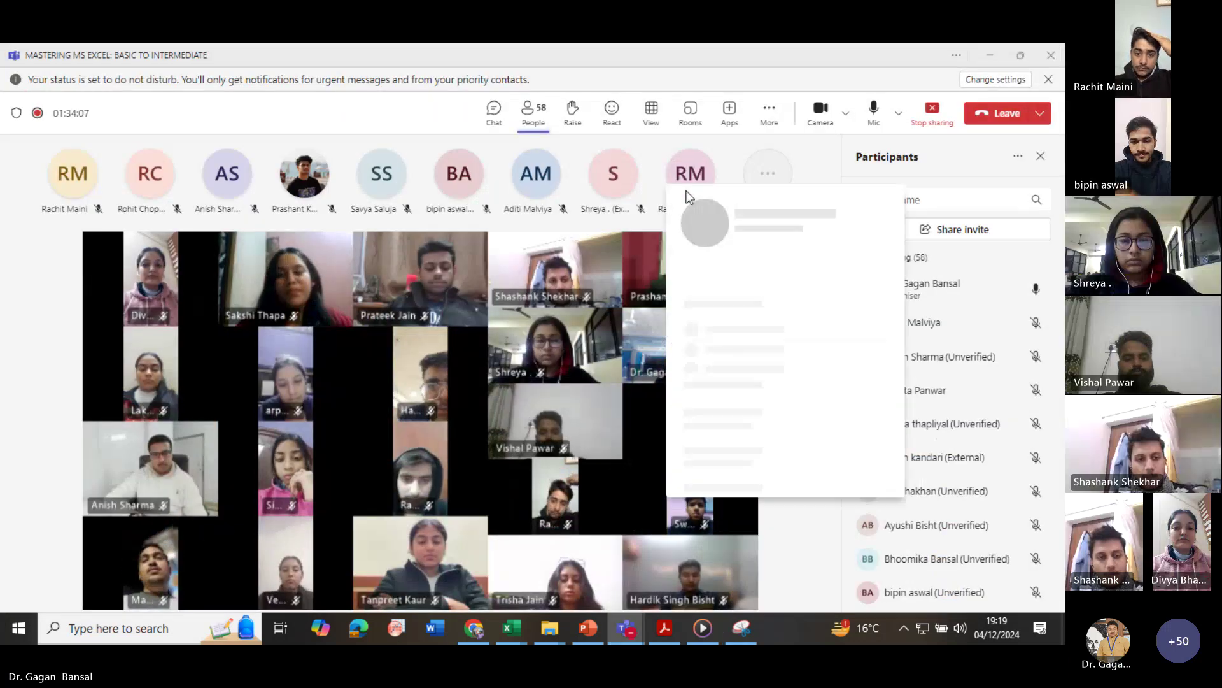